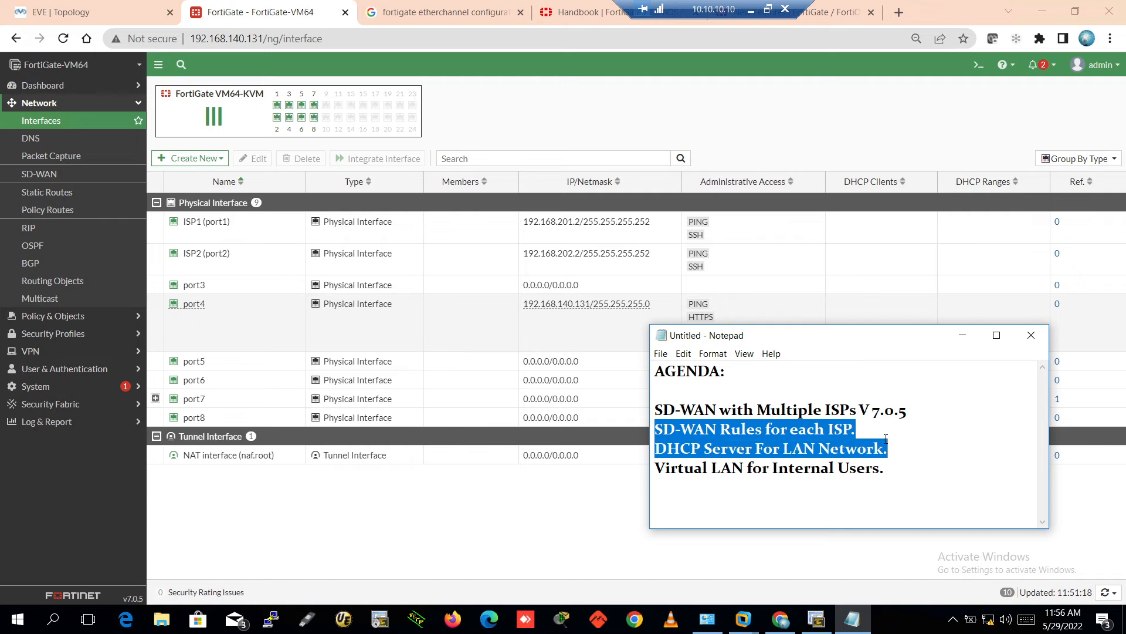
# Highlight the DHCP Server For LAN Network and Virtual LAN for Internal Users agenda lines, then bring up the FortiGate interface list
pyautogui.click(858, 434)
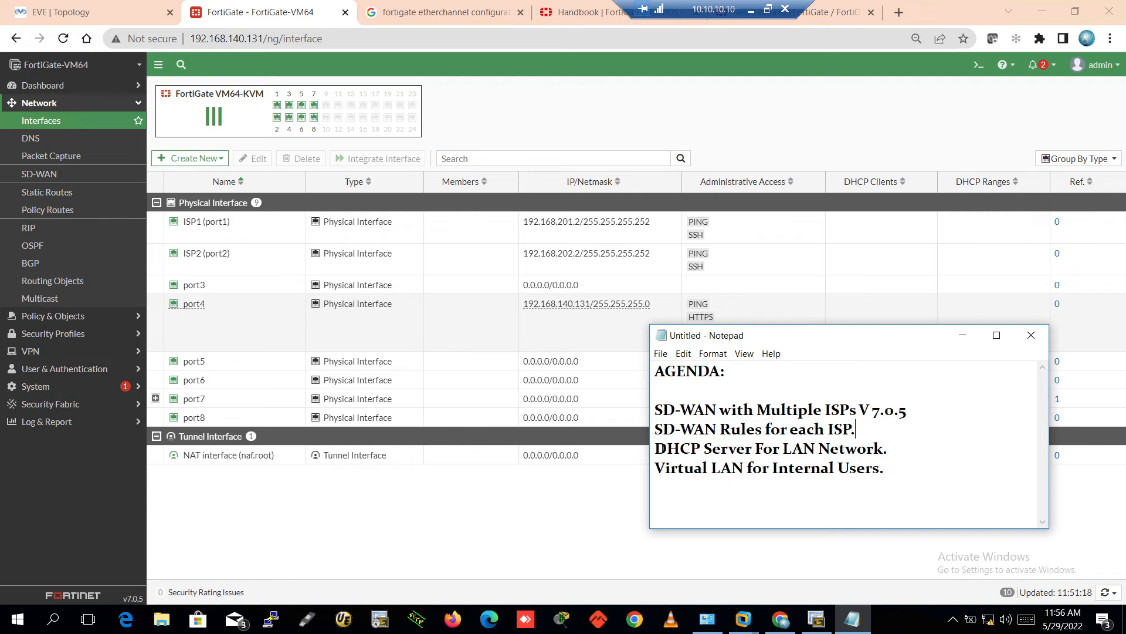
pyautogui.moveTo(658, 449)
pyautogui.mouseDown()
pyautogui.moveTo(905, 445)
pyautogui.moveTo(877, 468)
pyautogui.moveTo(654, 470)
pyautogui.mouseUp()
pyautogui.click(721, 496)
pyautogui.click(490, 507)
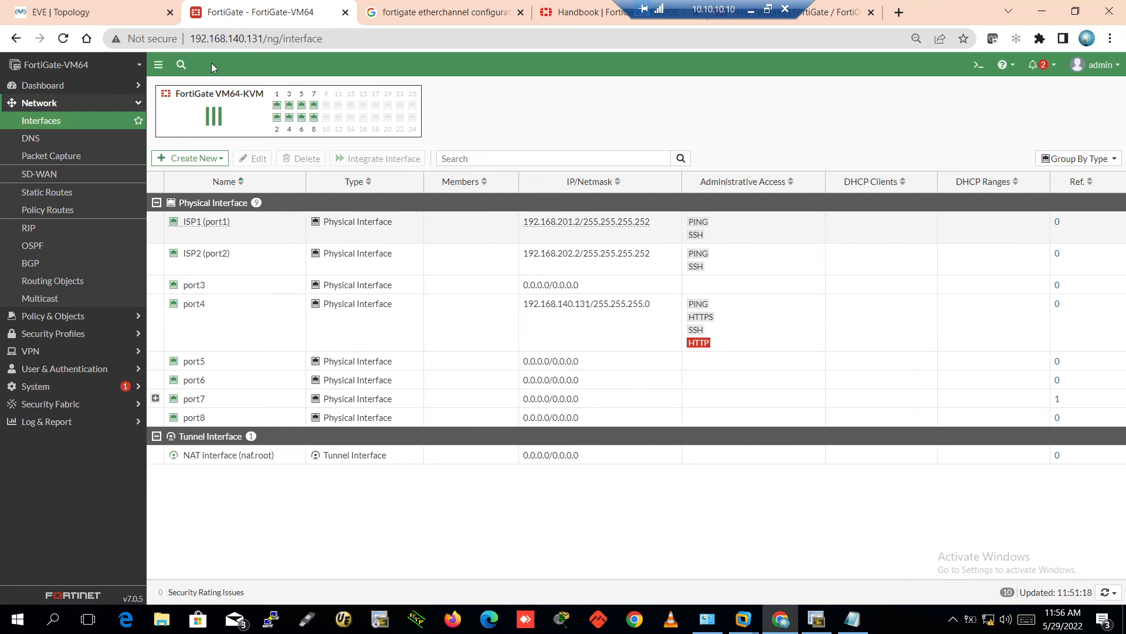
# In the EVE-NG topology, point out the three ISP routers, the Google.com cloud, and laptops 17106–17108
pyautogui.click(114, 3)
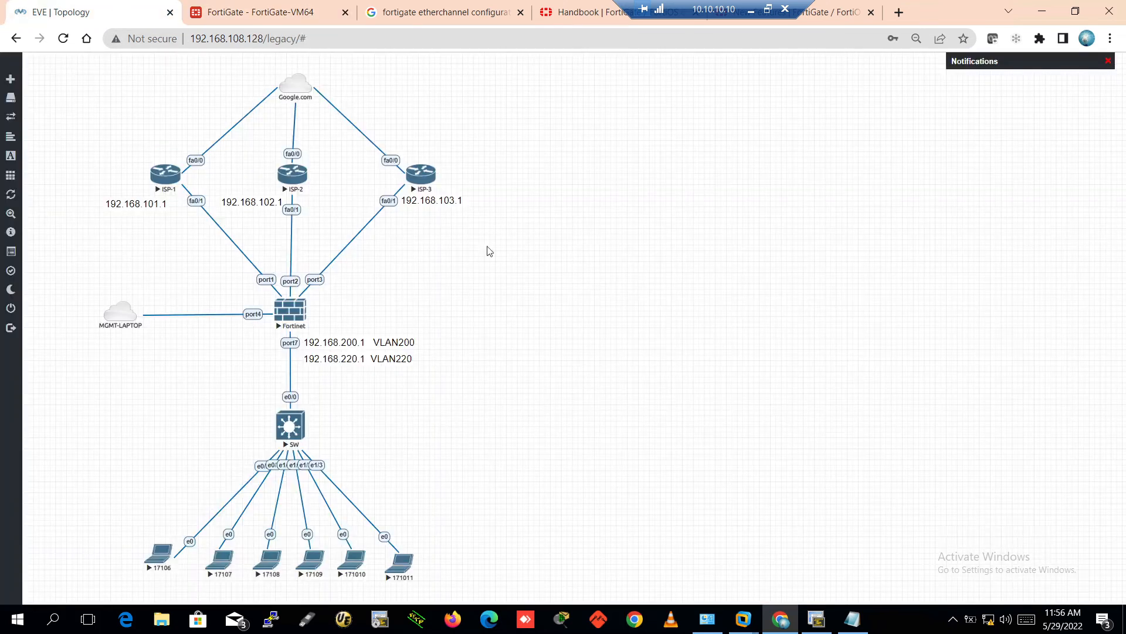
pyautogui.moveTo(97, 138); pyautogui.dragTo(511, 205)
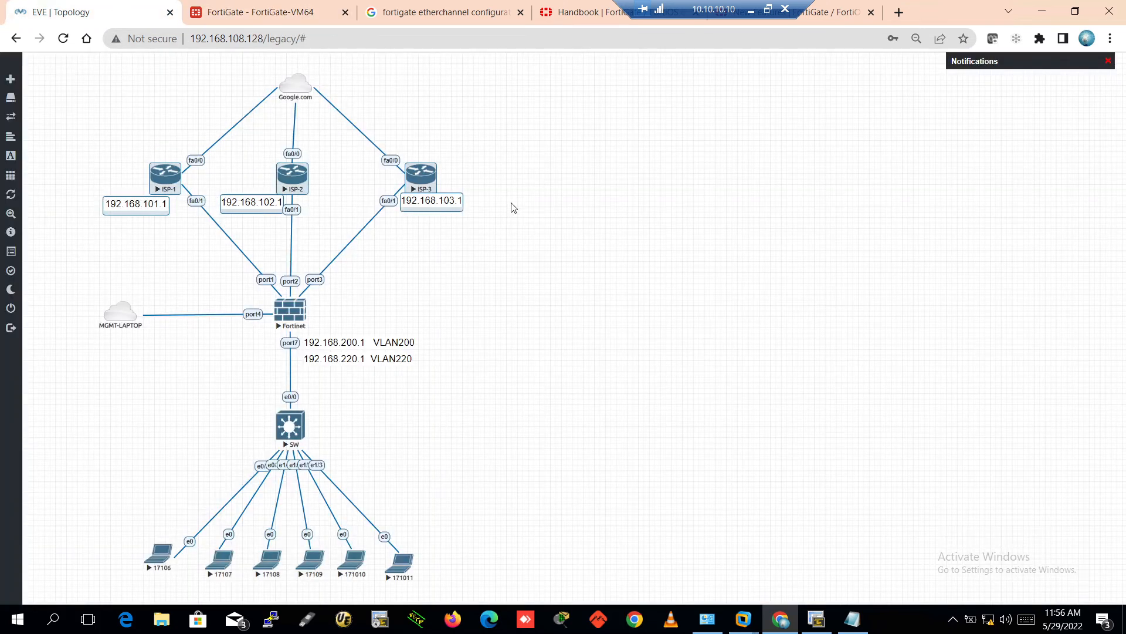
pyautogui.click(391, 221)
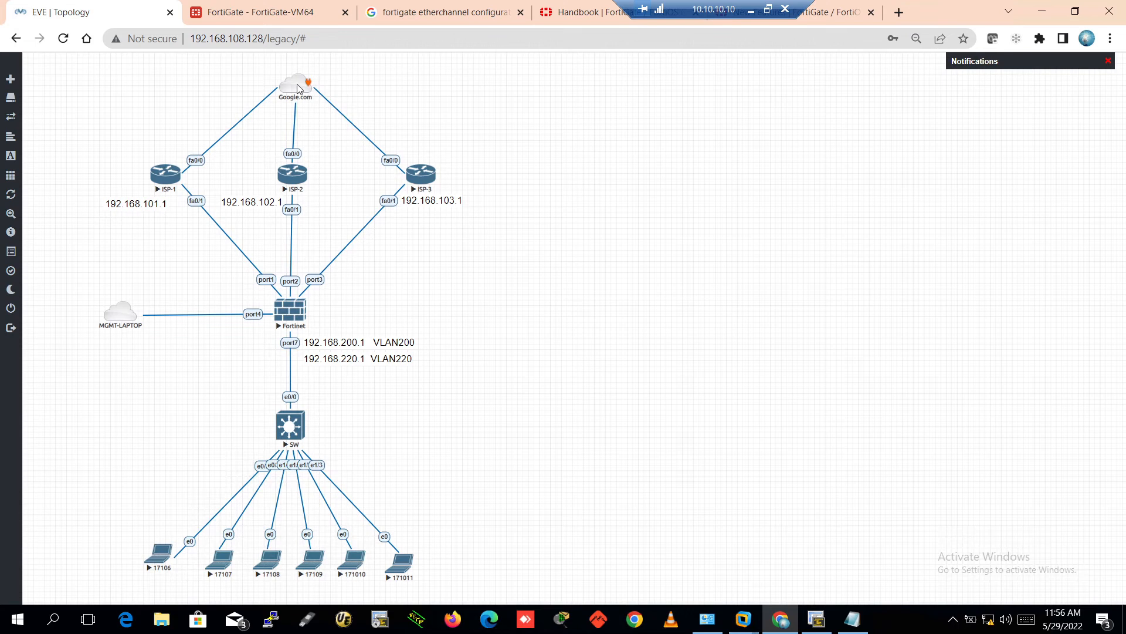
pyautogui.moveTo(233, 68); pyautogui.dragTo(387, 116)
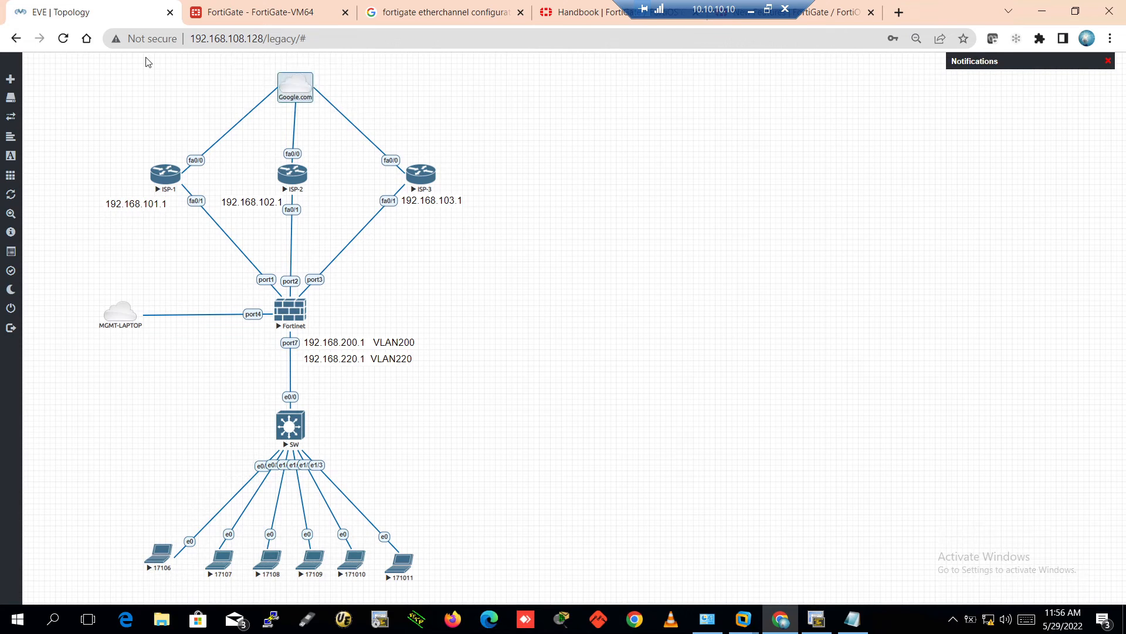
pyautogui.click(117, 123)
pyautogui.moveTo(159, 168); pyautogui.dragTo(504, 222)
pyautogui.moveTo(118, 122); pyautogui.dragTo(522, 214)
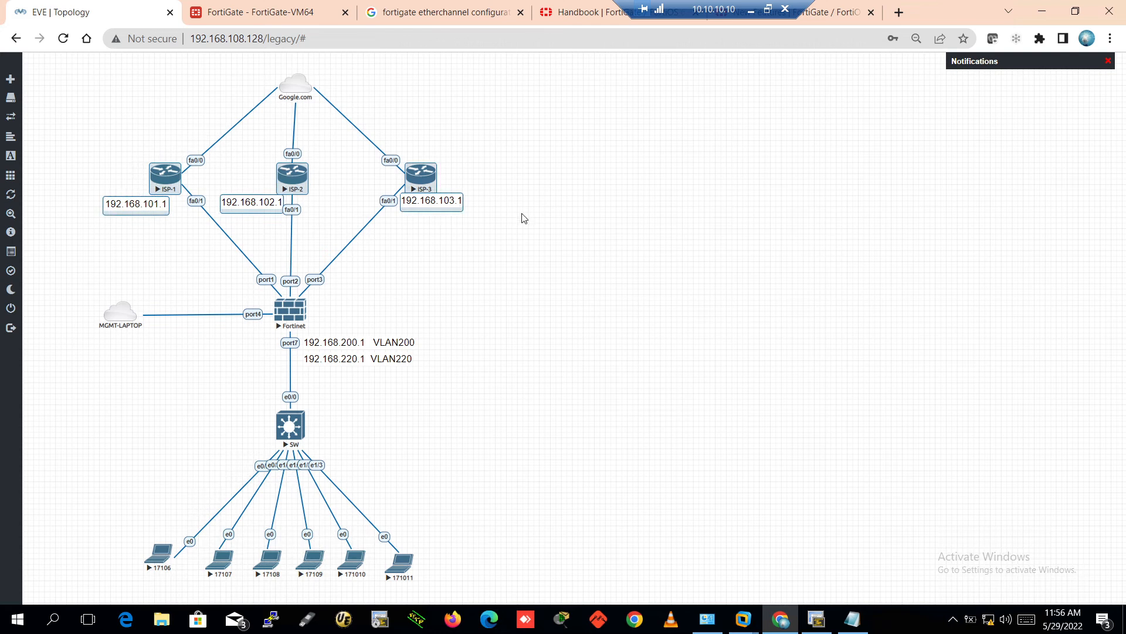
pyautogui.click(536, 279)
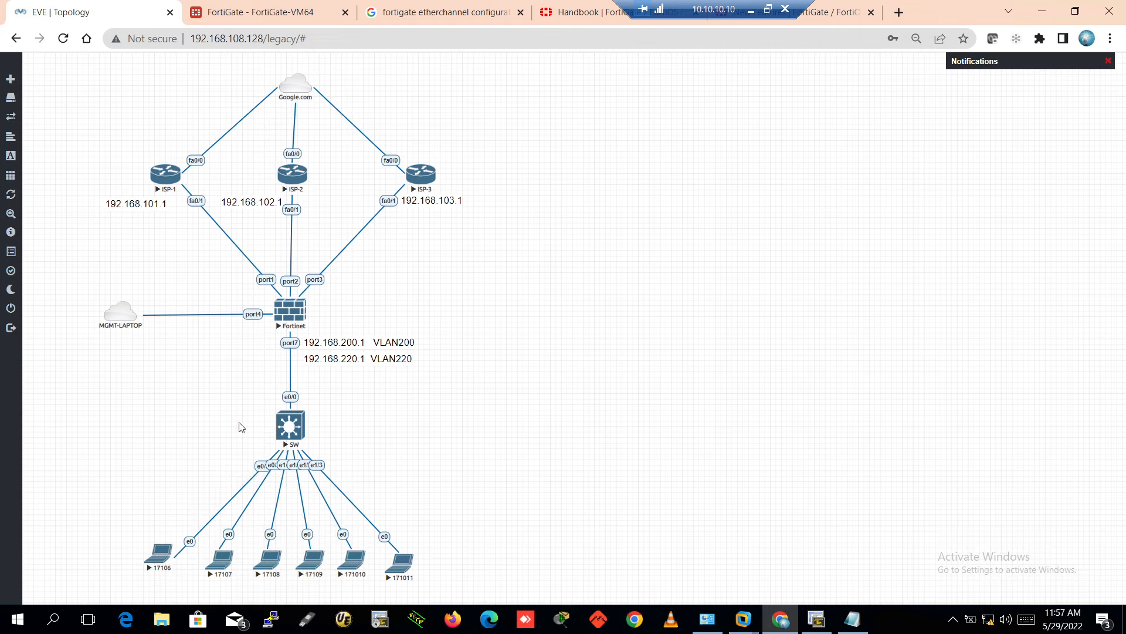
pyautogui.moveTo(95, 515); pyautogui.dragTo(292, 587)
# Create a custom square on the canvas with a green border and light pink background
pyautogui.click(516, 470)
pyautogui.rightClick(475, 422)
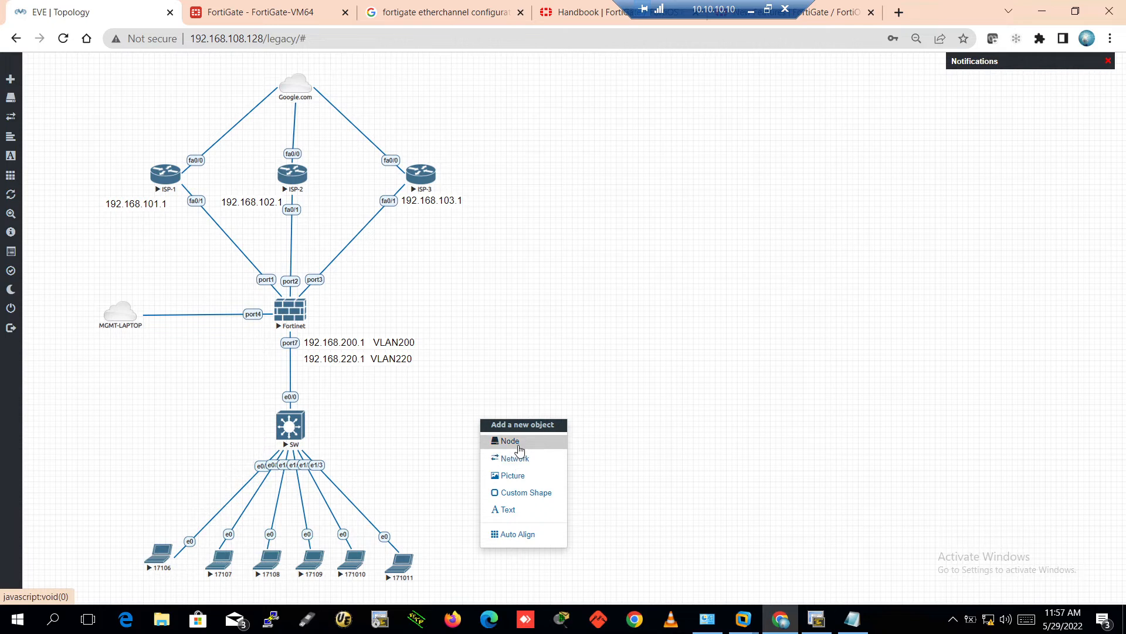
pyautogui.click(516, 493)
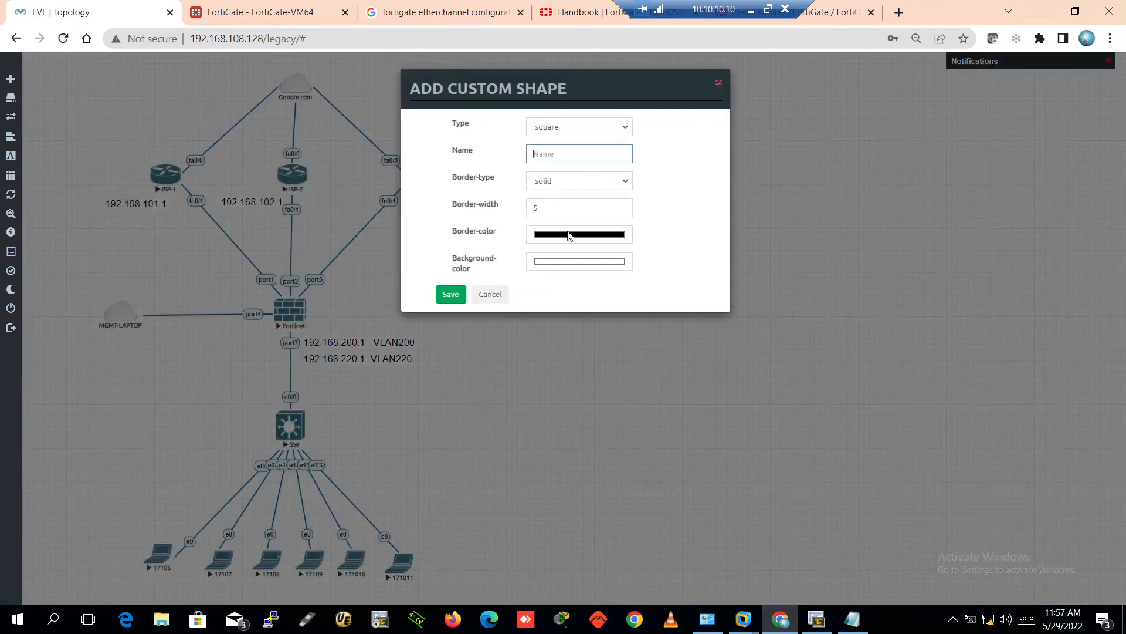
pyautogui.click(575, 235)
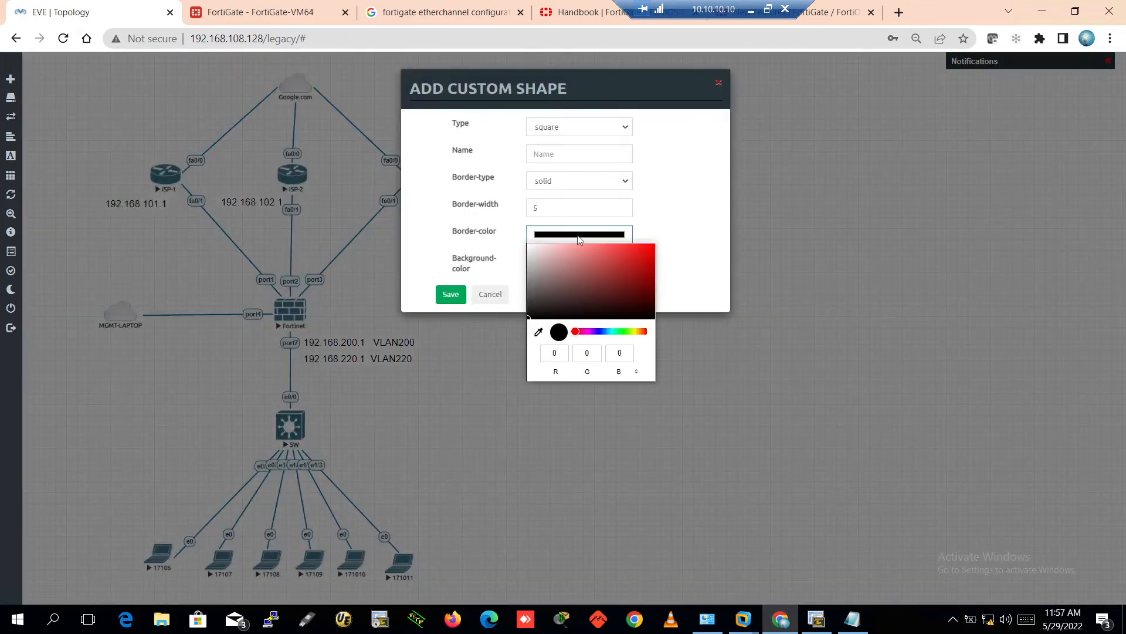
pyautogui.click(616, 332)
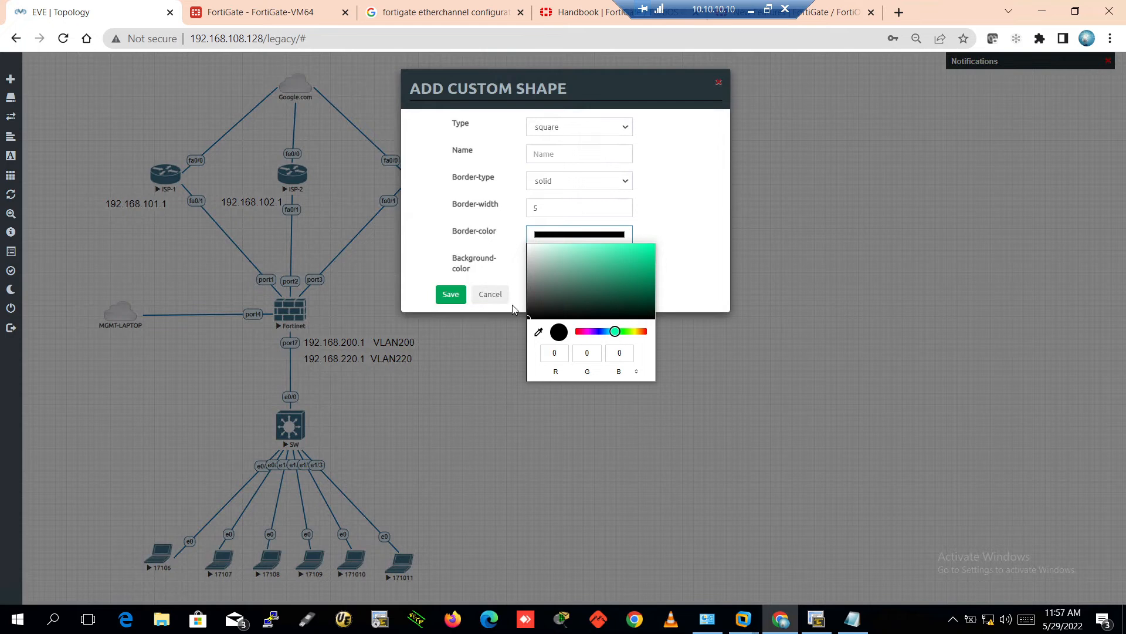
pyautogui.click(650, 258)
pyautogui.click(426, 245)
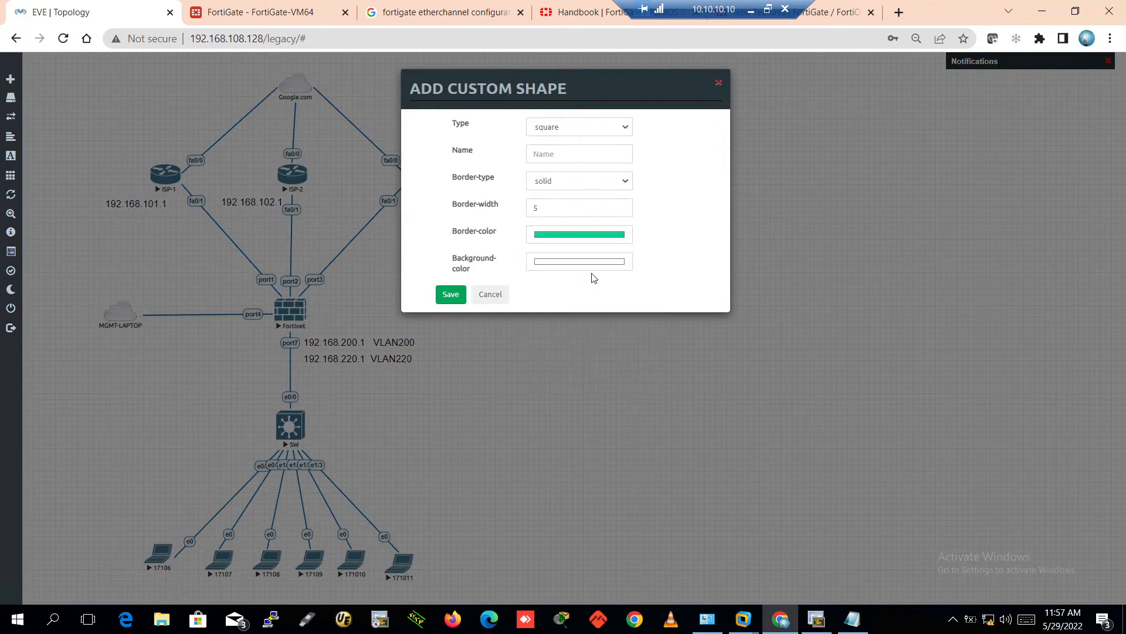
pyautogui.click(553, 265)
pyautogui.click(554, 282)
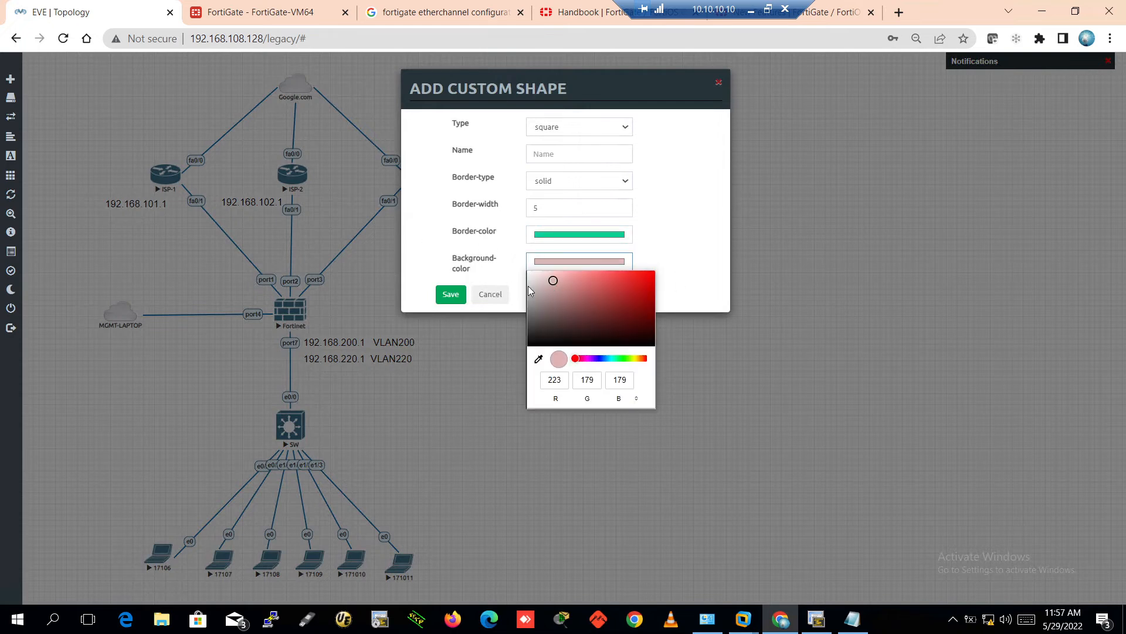
pyautogui.click(452, 266)
pyautogui.click(457, 298)
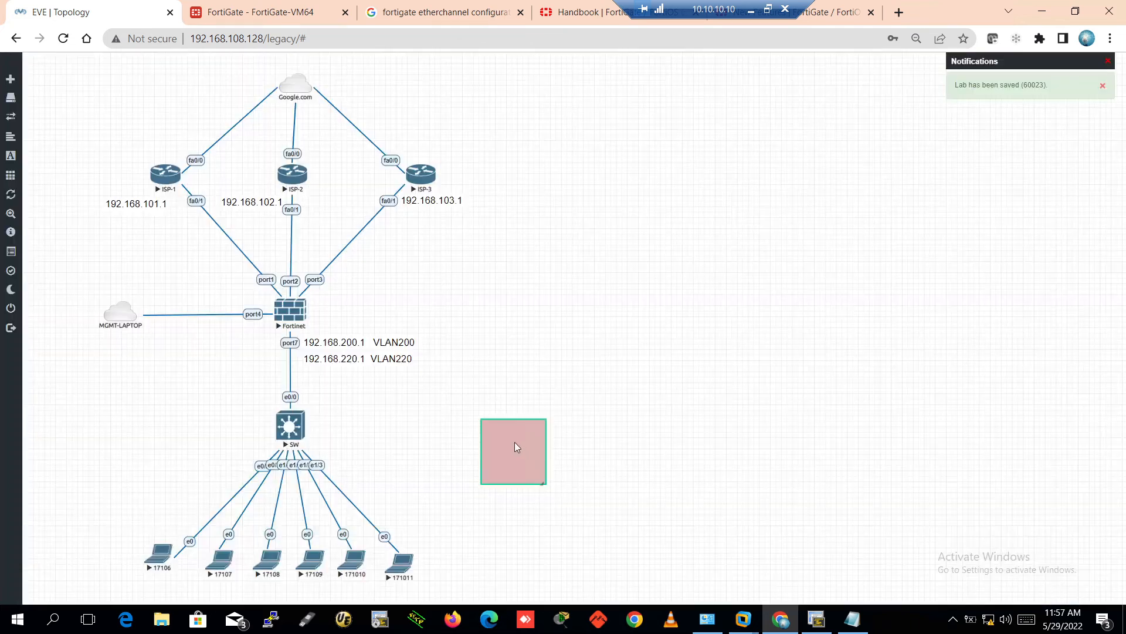
# Stretch the pink square around laptops 17106–17108 and send it behind them
pyautogui.moveTo(516, 447); pyautogui.dragTo(112, 535)
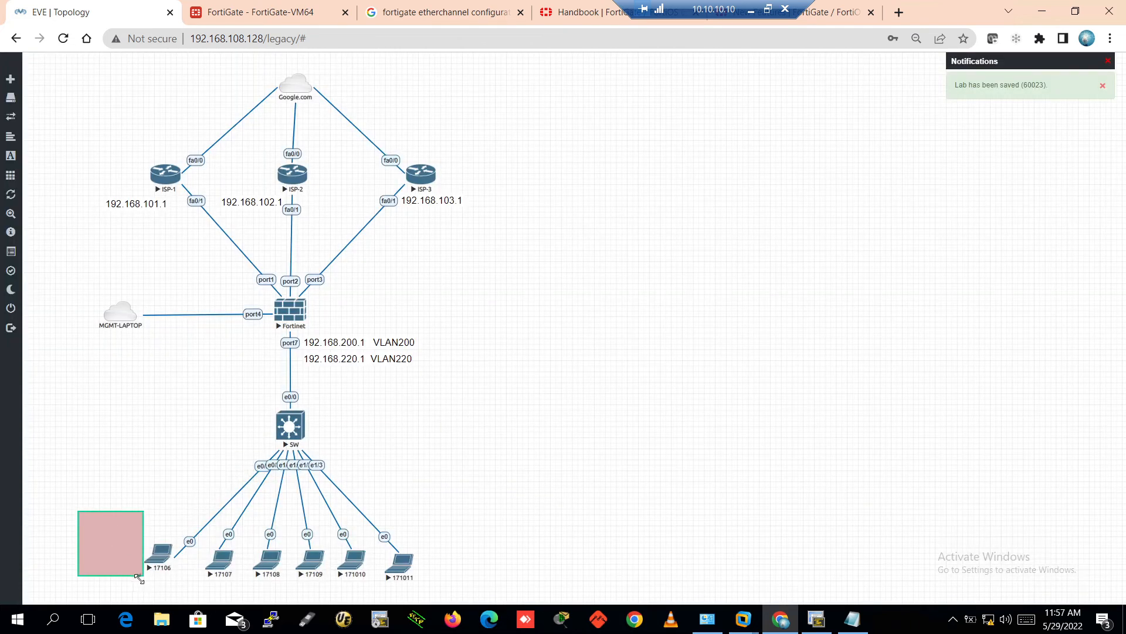
pyautogui.moveTo(139, 578); pyautogui.dragTo(293, 593)
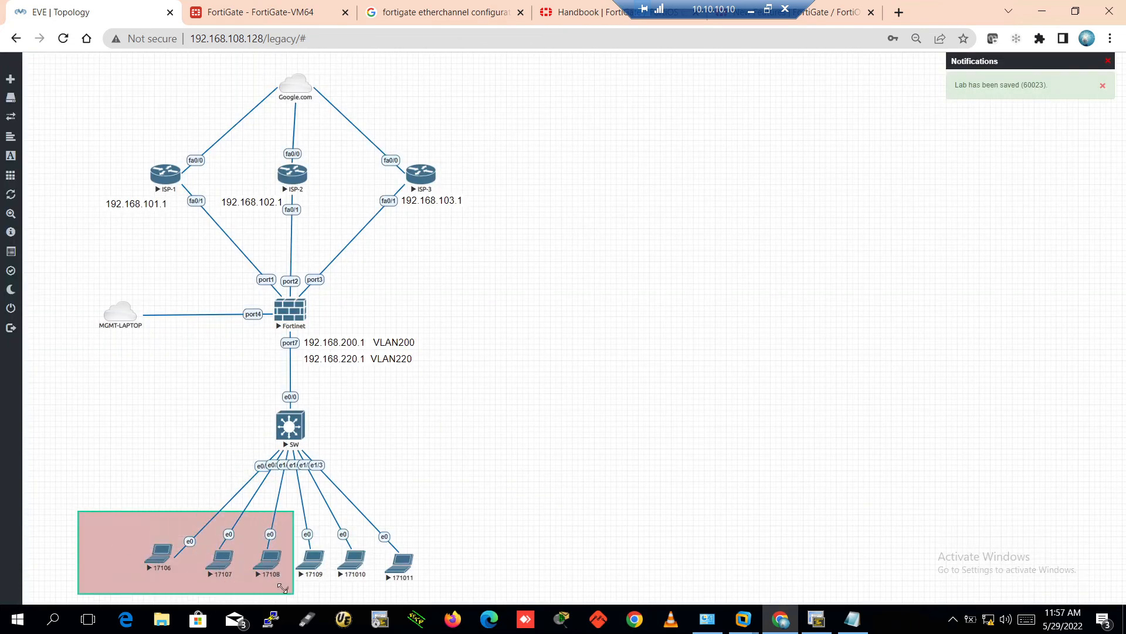
pyautogui.rightClick(140, 531)
pyautogui.click(179, 535)
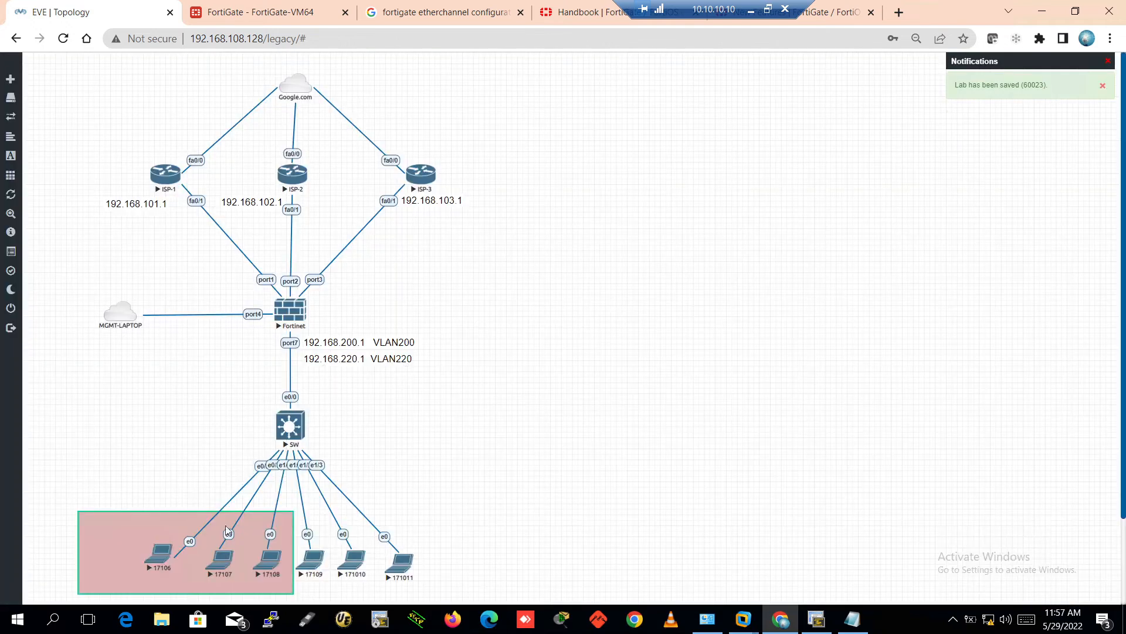
pyautogui.moveTo(171, 522)
pyautogui.mouseDown()
pyautogui.moveTo(404, 495)
pyautogui.moveTo(434, 438)
pyautogui.moveTo(164, 509)
pyautogui.moveTo(163, 519)
pyautogui.mouseUp()
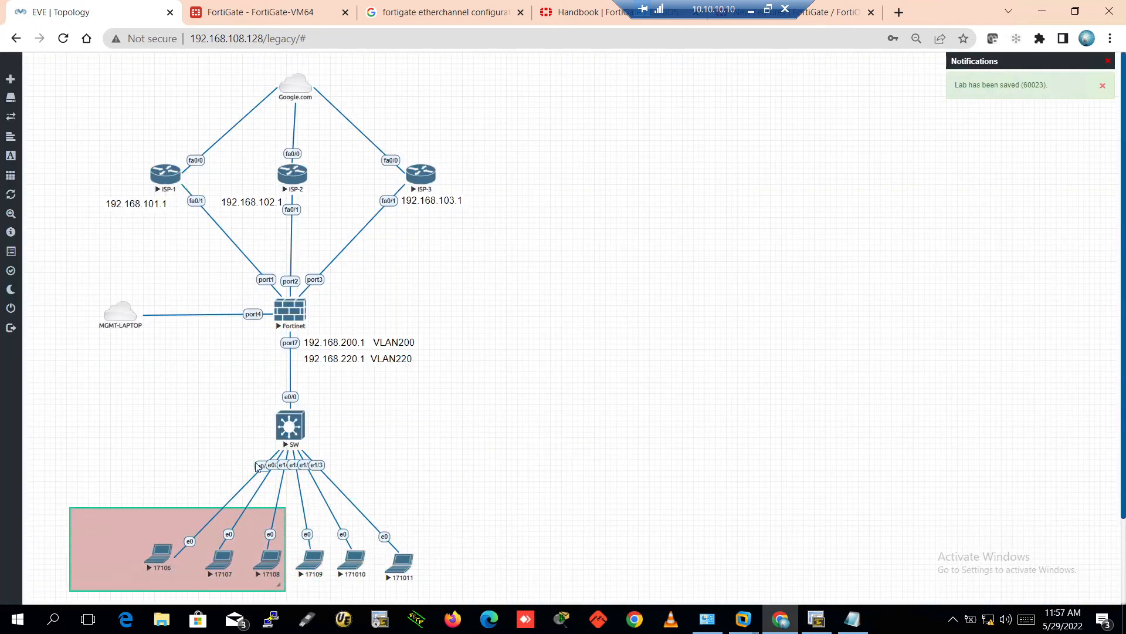
pyautogui.scroll(-1, 660, 363)
pyautogui.scroll(-1, 662, 363)
# Place the second square over laptops 17109–171011 and save it with a cyan fill
pyautogui.moveTo(244, 531); pyautogui.dragTo(411, 433)
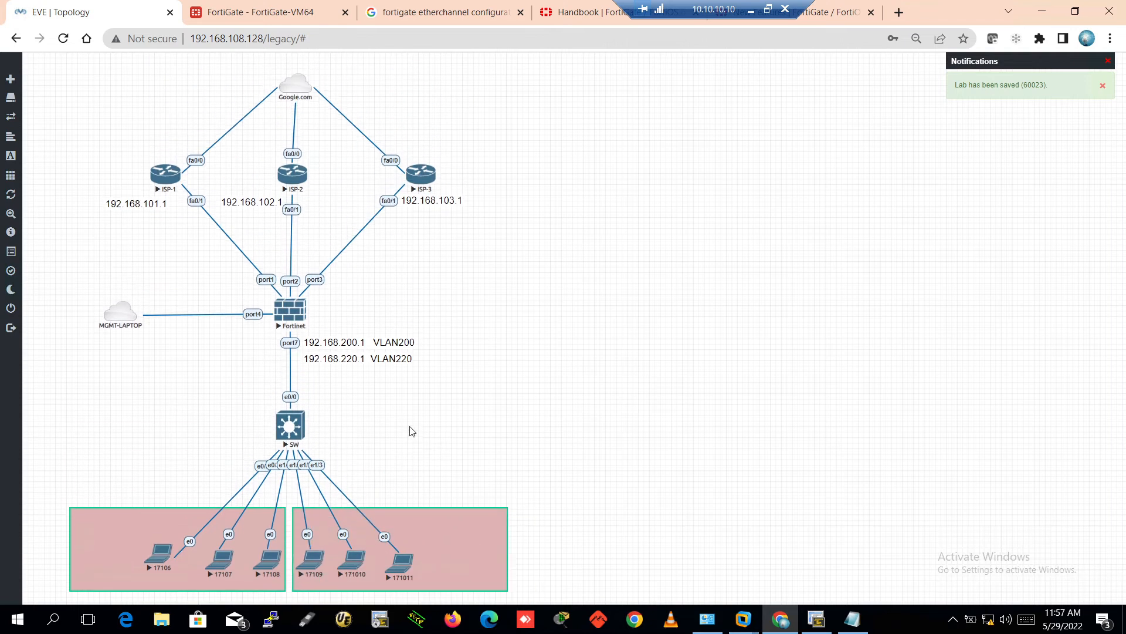
pyautogui.rightClick(457, 532)
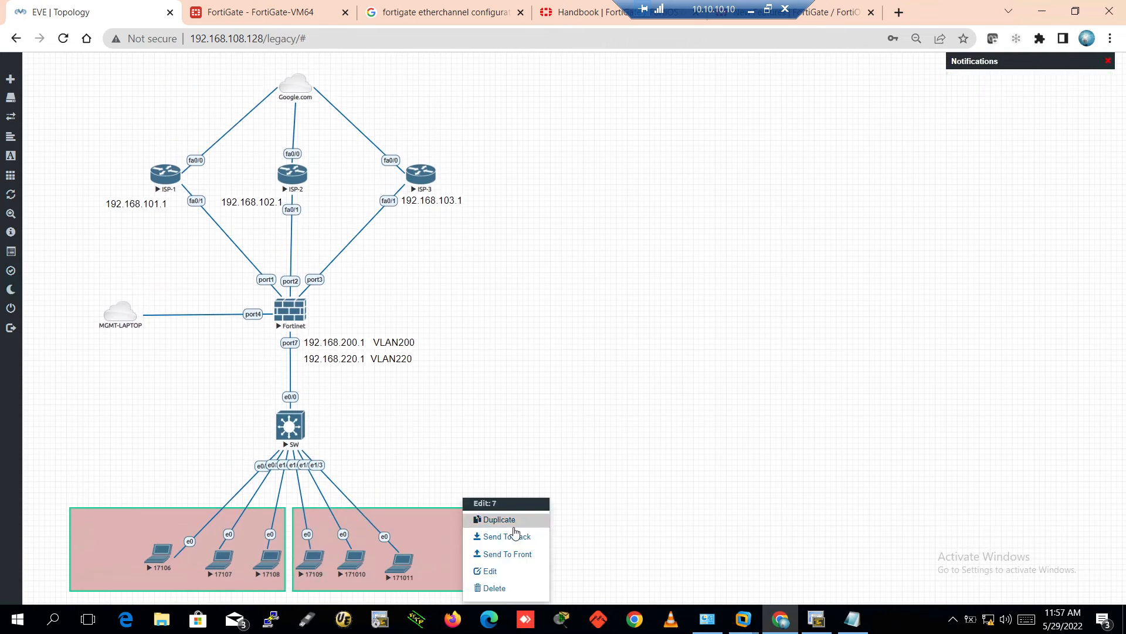
pyautogui.click(504, 572)
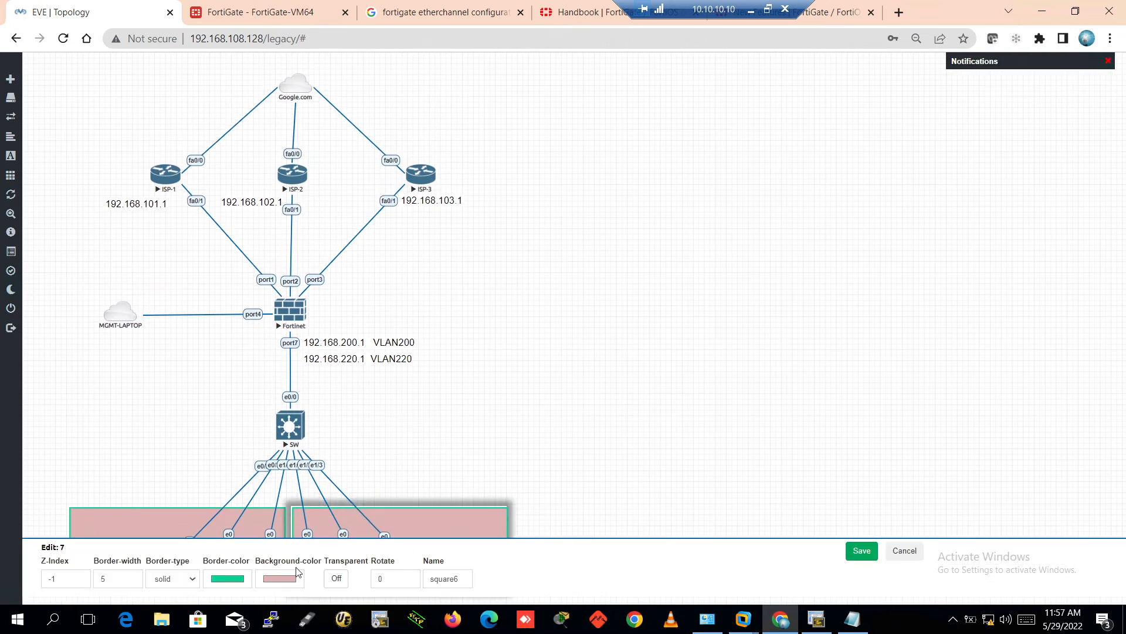
pyautogui.click(269, 581)
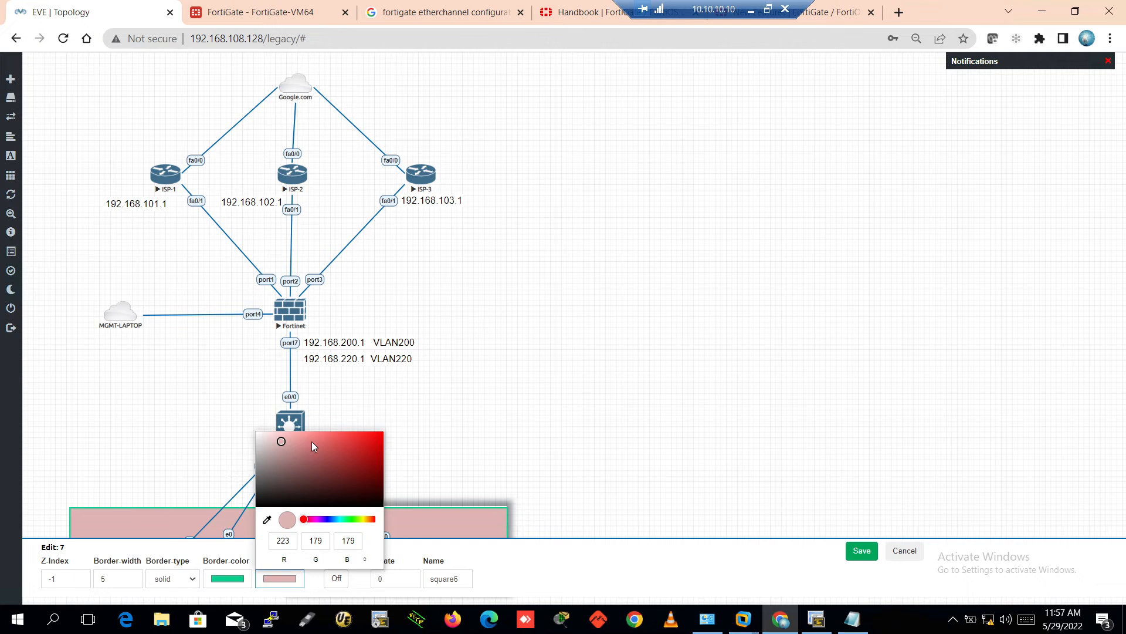
pyautogui.click(340, 519)
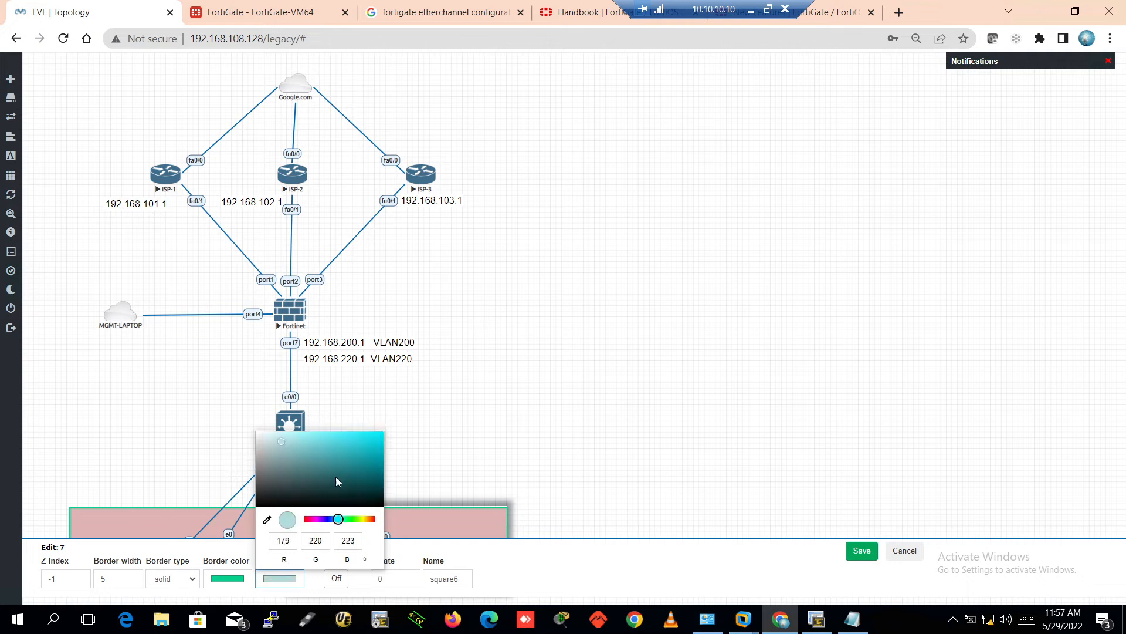
pyautogui.click(372, 440)
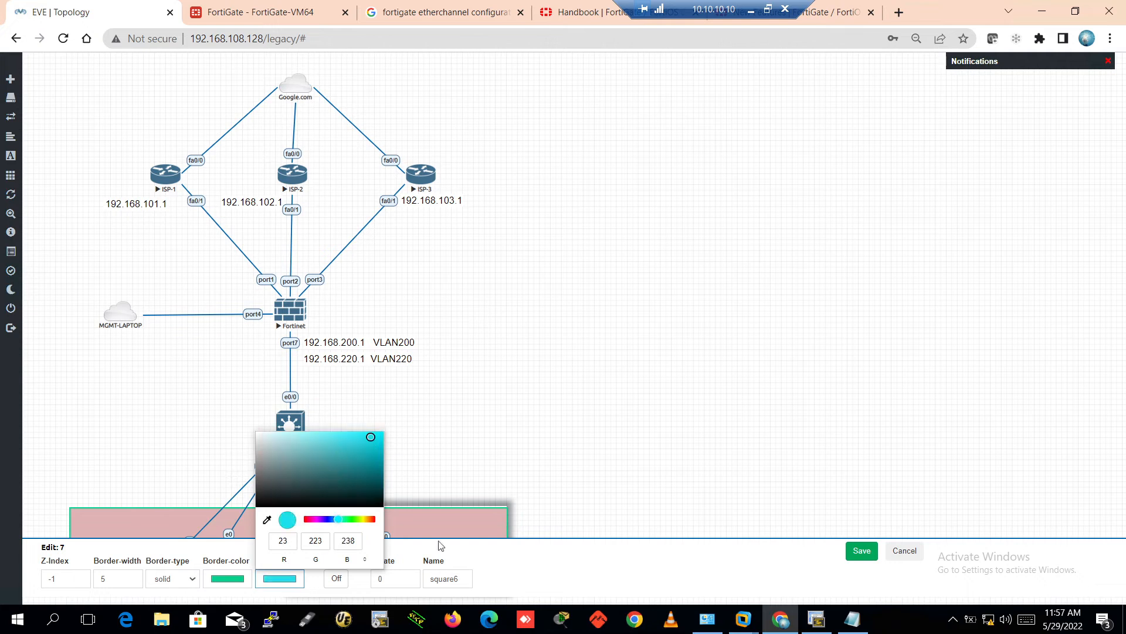
pyautogui.click(860, 553)
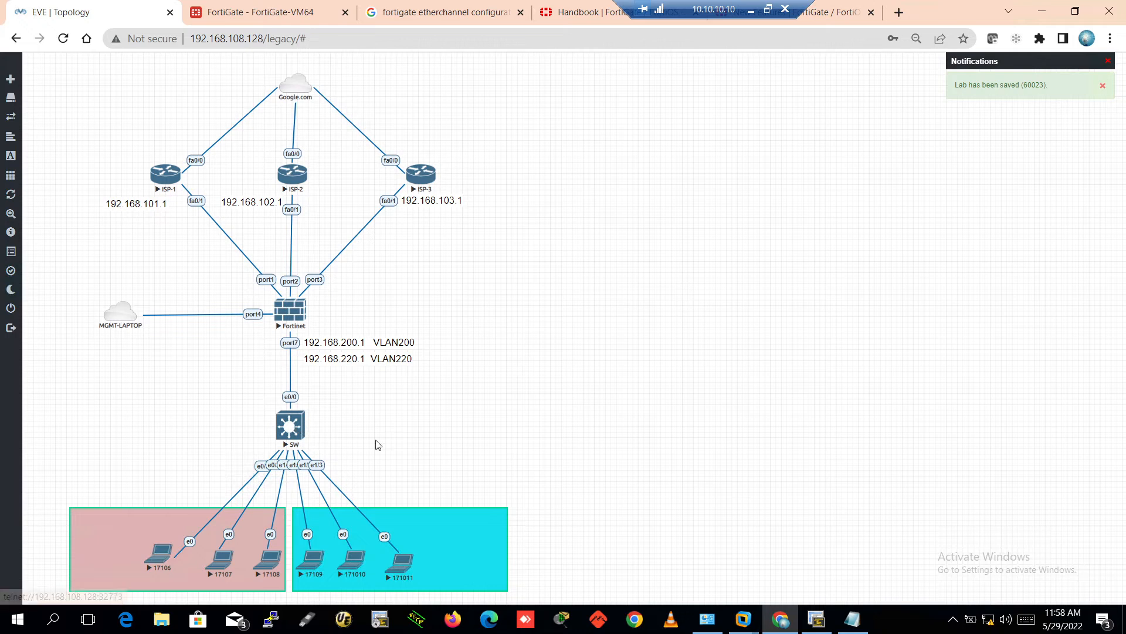
# In the SW session, enter privileged mode and run 'show vlan brief'
pyautogui.click(815, 619)
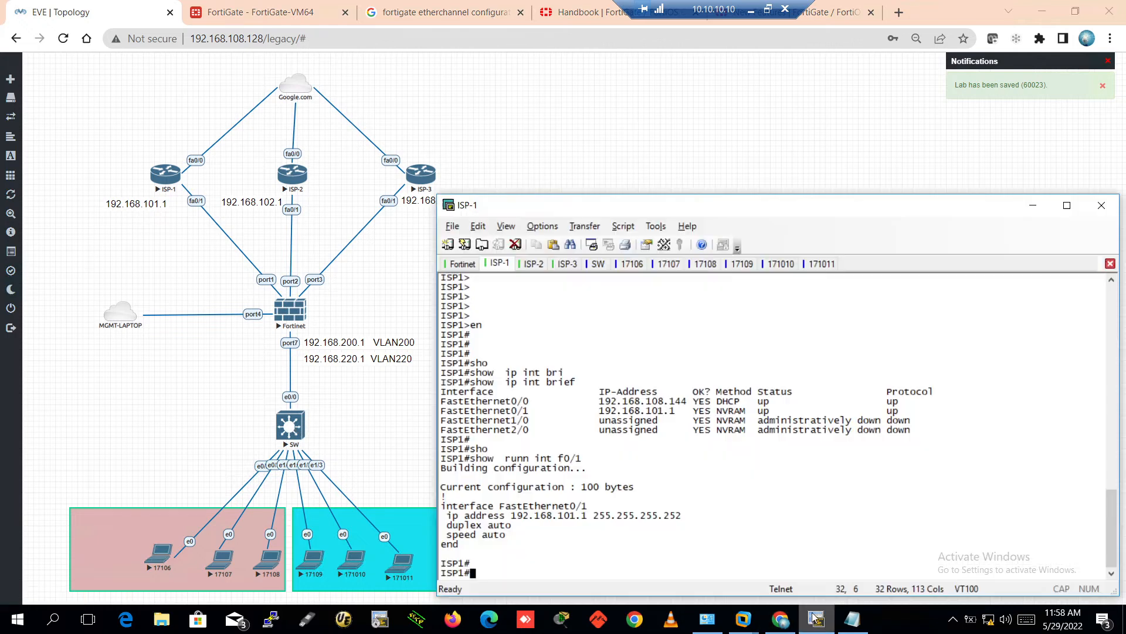
pyautogui.click(595, 264)
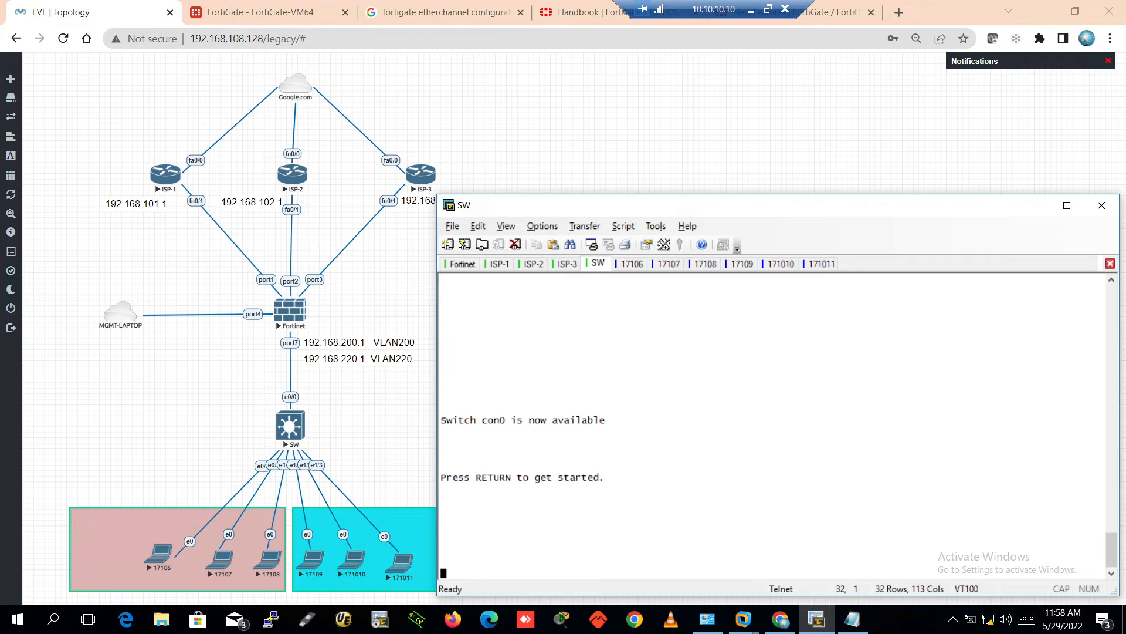
pyautogui.press('Return')
pyautogui.press('Return')
pyautogui.press('Return')
pyautogui.press('Return')
pyautogui.press('Return')
pyautogui.write('en')
pyautogui.press('Return')
pyautogui.press('Return')
pyautogui.press('Return')
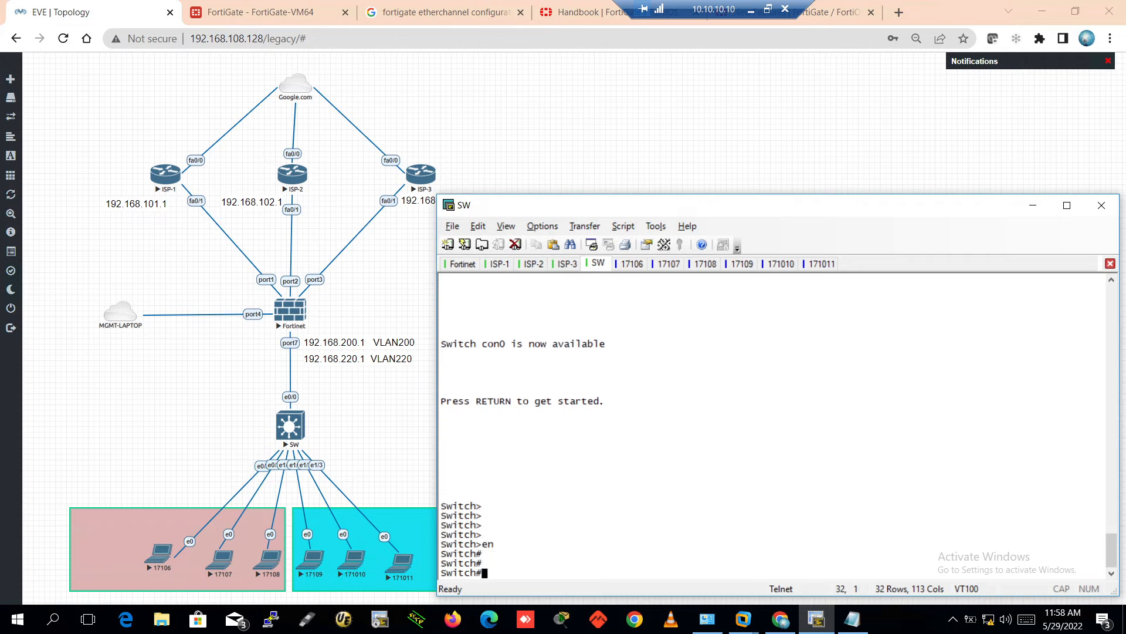
pyautogui.press('Return')
pyautogui.write('sho')
pyautogui.press('Tab')
pyautogui.write('vlan')
pyautogui.press('Tab')
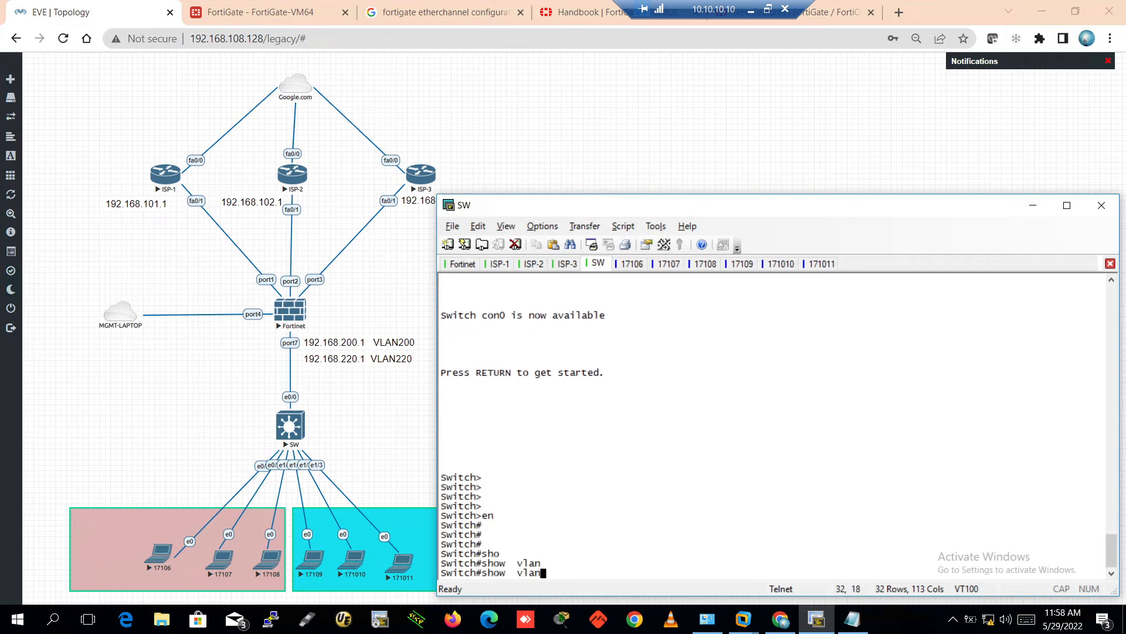
pyautogui.write('bri')
pyautogui.press('Tab')
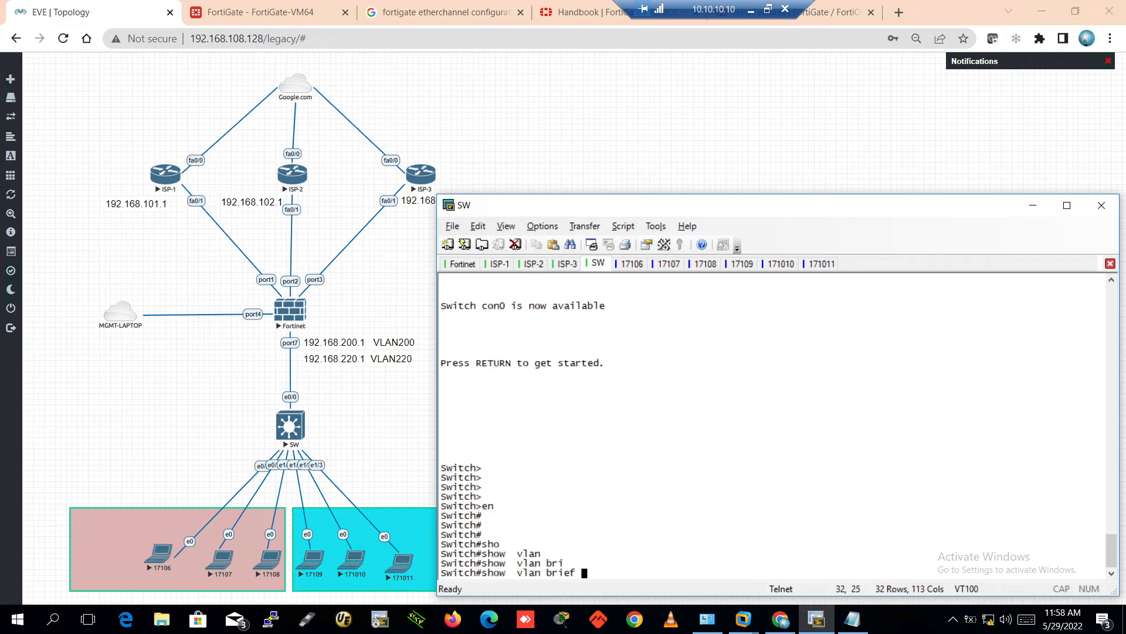
pyautogui.press('Return')
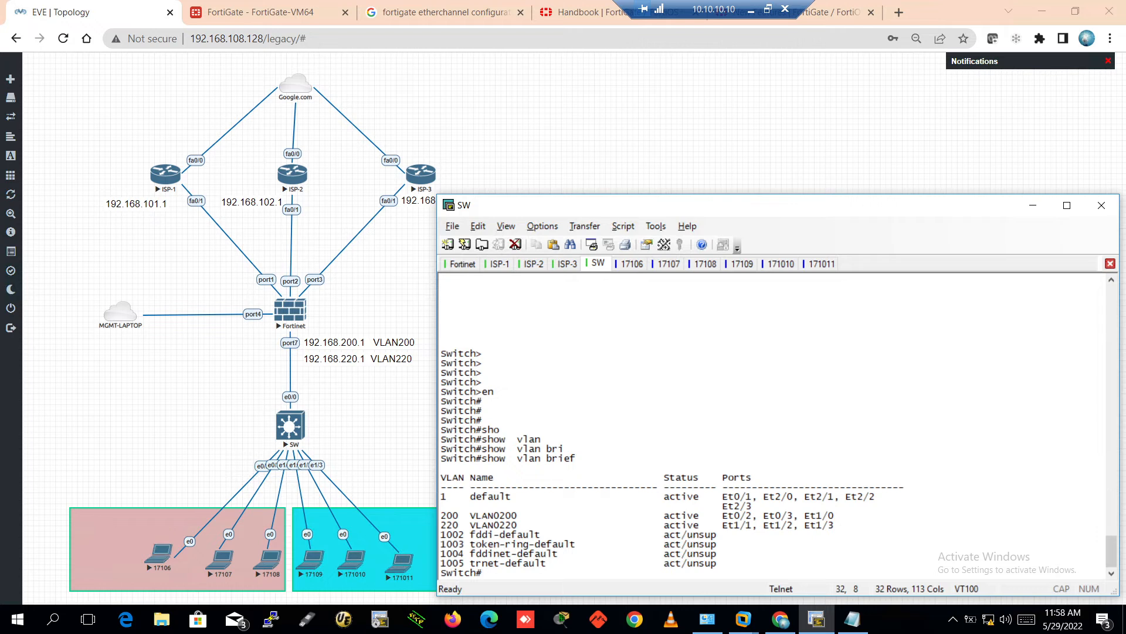
# Mute the remote session audio and highlight the VLAN 200 row with its ports
pyautogui.click(1006, 619)
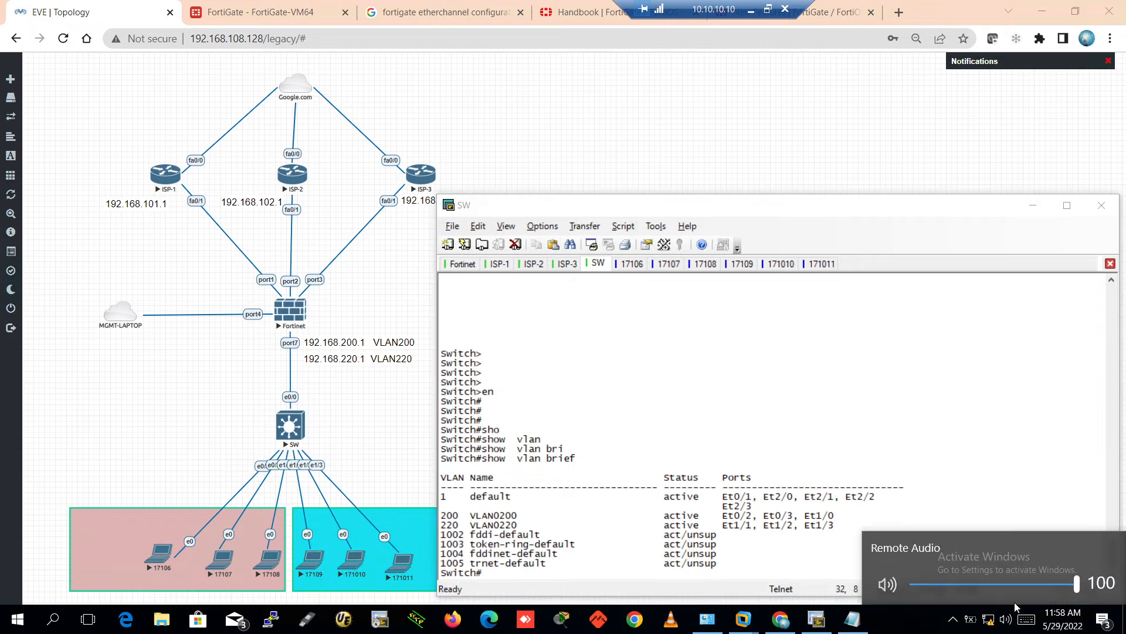
pyautogui.click(887, 584)
pyautogui.click(775, 428)
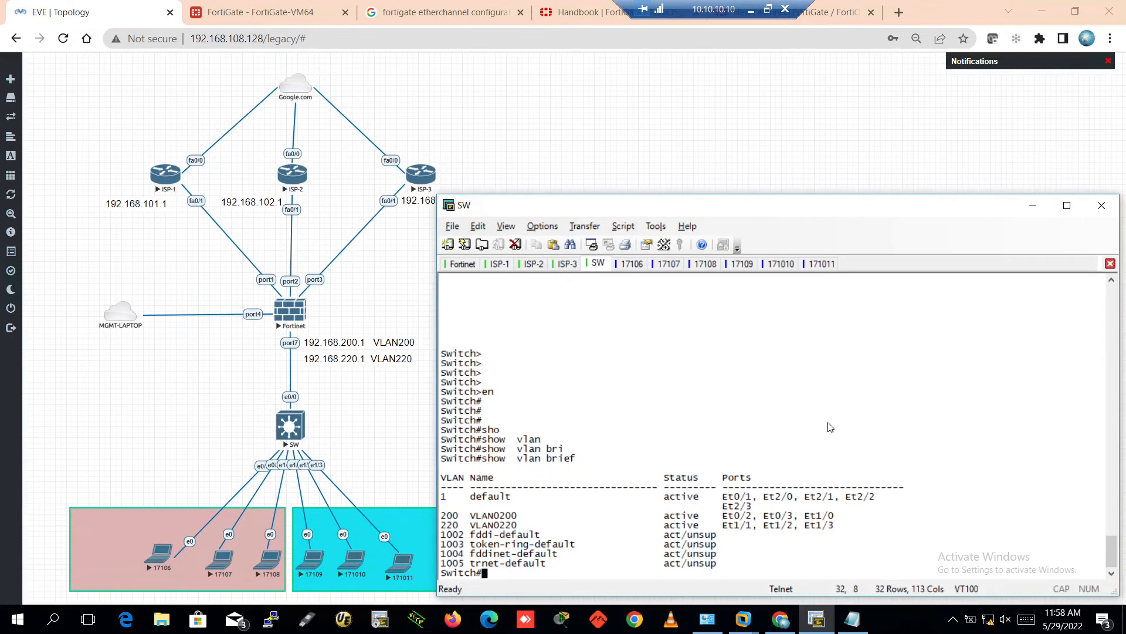
pyautogui.press('Return')
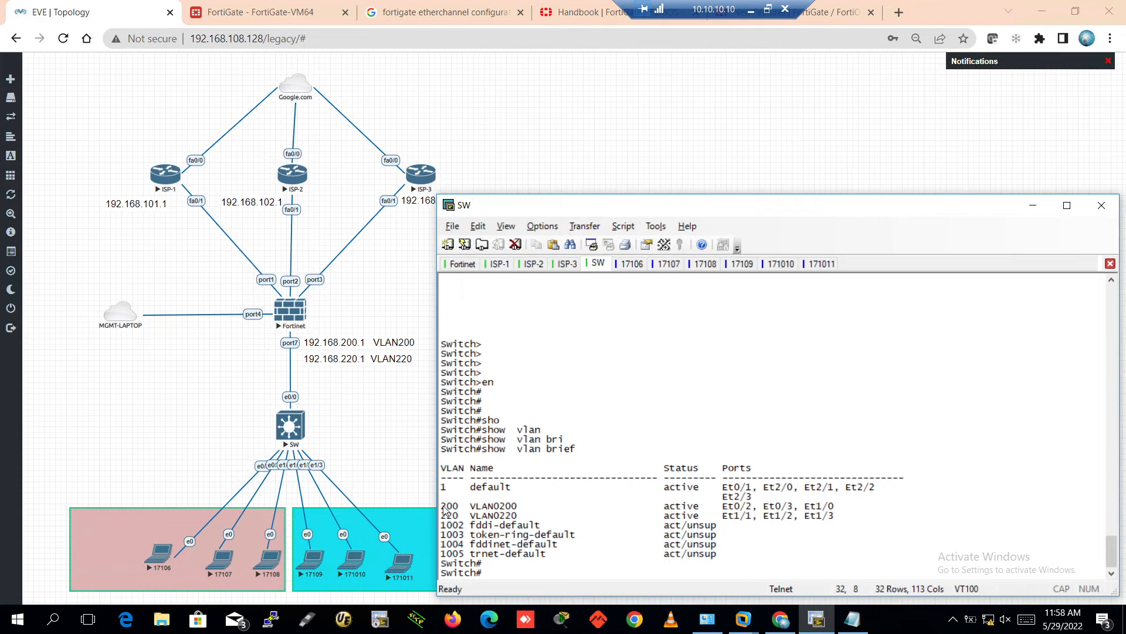
pyautogui.moveTo(441, 506); pyautogui.dragTo(441, 525)
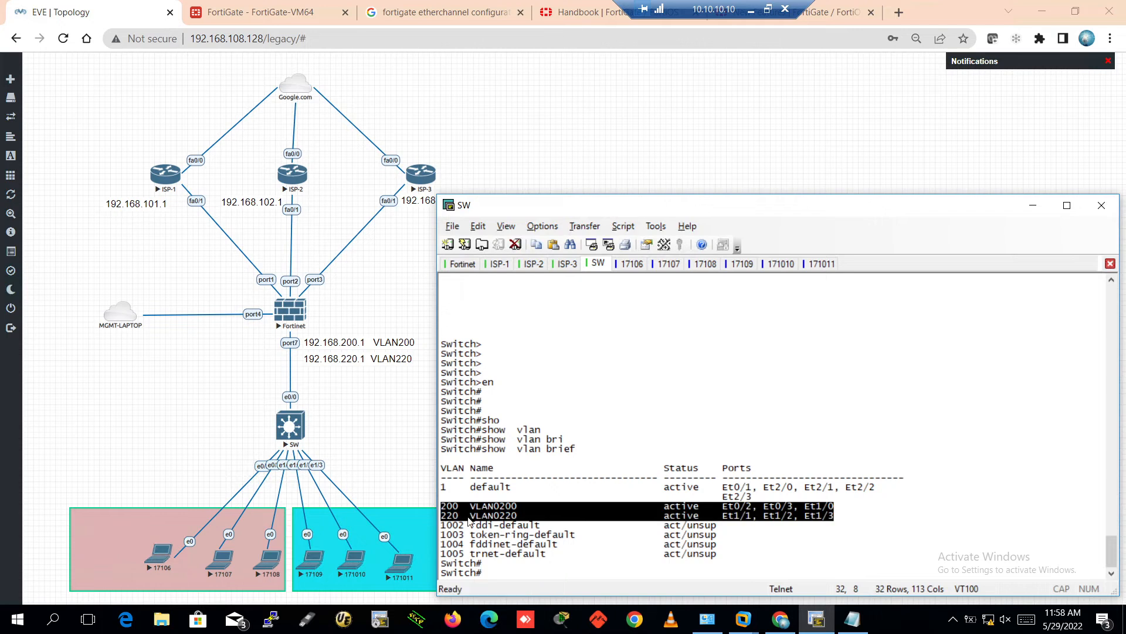
# Filter the running config for vlan lines with 'show running-config | i vlan'
pyautogui.write('sho')
pyautogui.press('Tab')
pyautogui.write('runn | ')
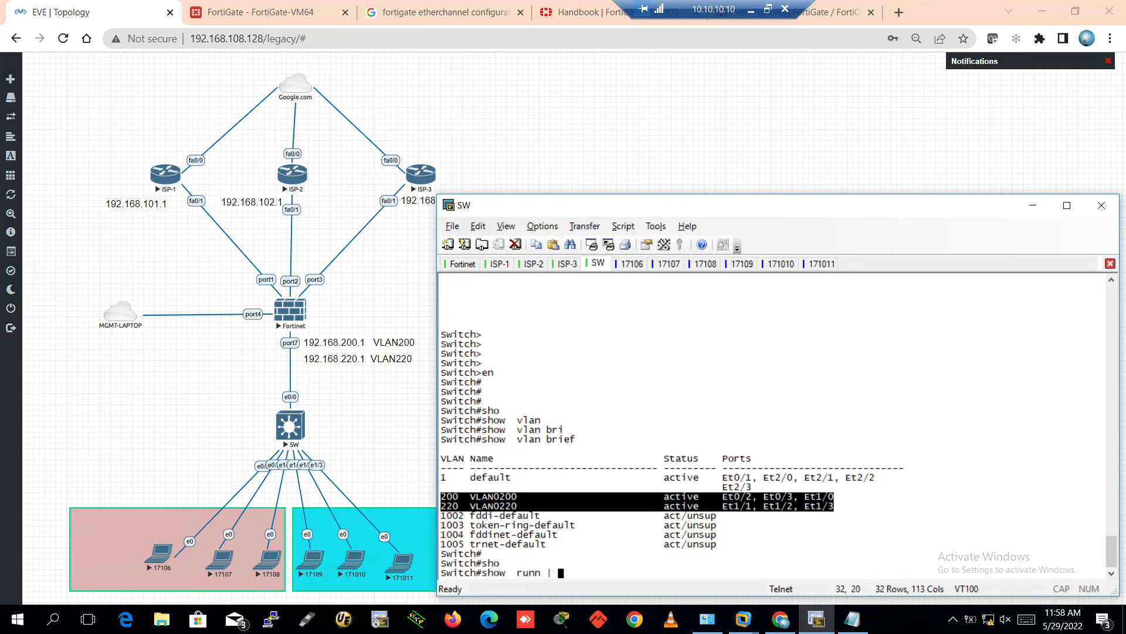
pyautogui.write('i vlan')
pyautogui.press('Return')
pyautogui.press('Return')
pyautogui.press('Return')
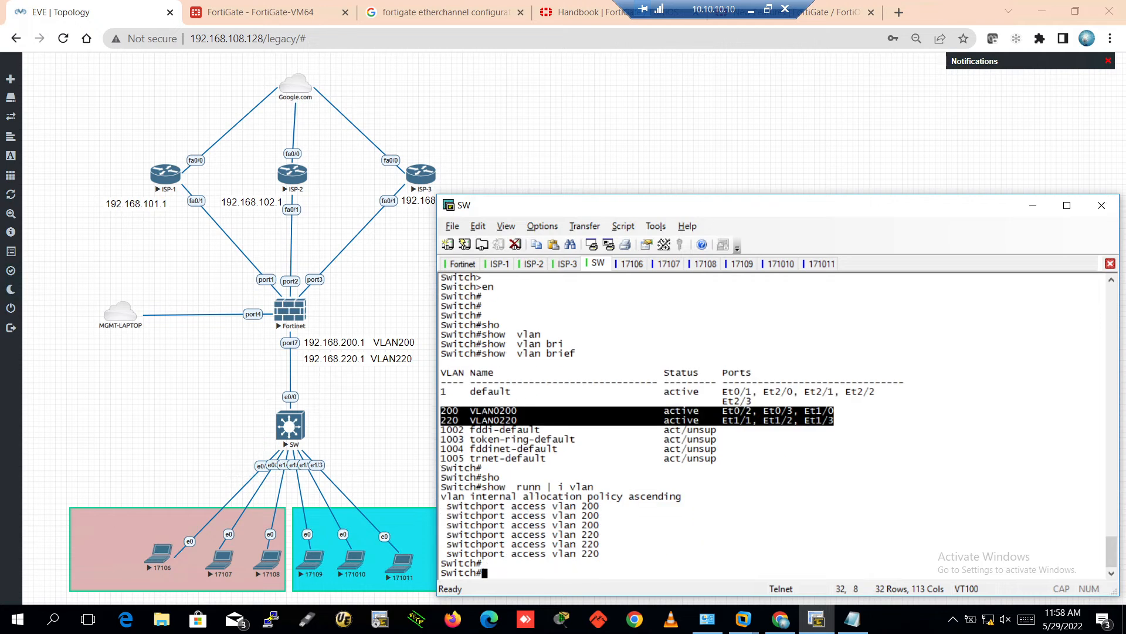
# Run 'show running-config | section vlan' and mark the vlan configuration lines
pyautogui.press('Up')
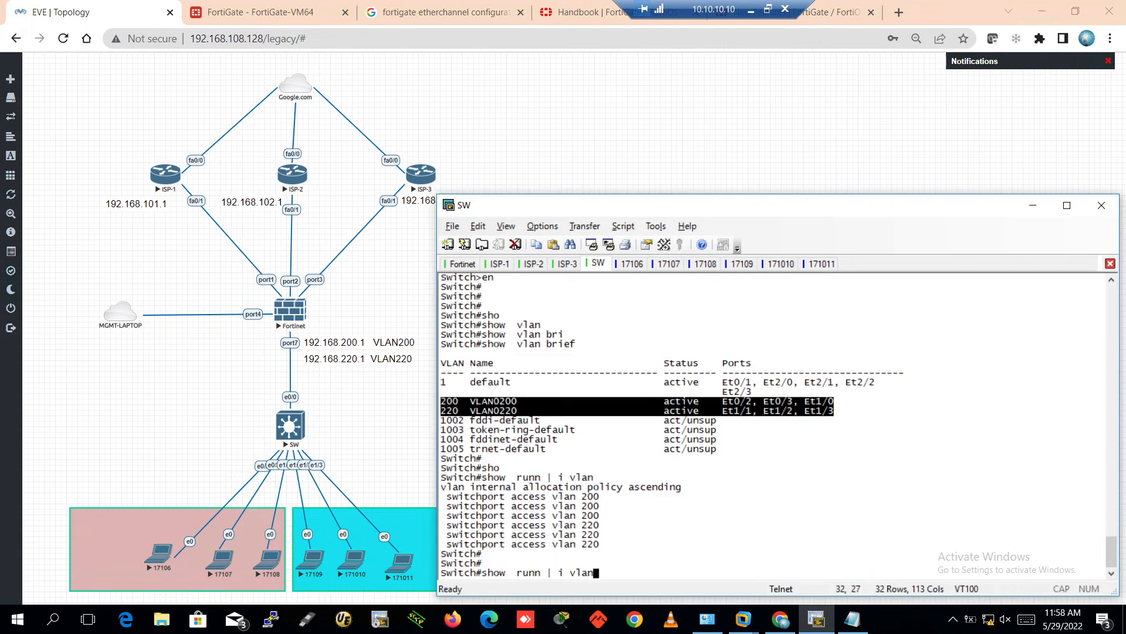
pyautogui.press('BackSpace')
pyautogui.press('BackSpace')
pyautogui.press('BackSpace')
pyautogui.press('BackSpace')
pyautogui.press('BackSpace')
pyautogui.press('BackSpace')
pyautogui.write('sec')
pyautogui.press('Tab')
pyautogui.write('vlan')
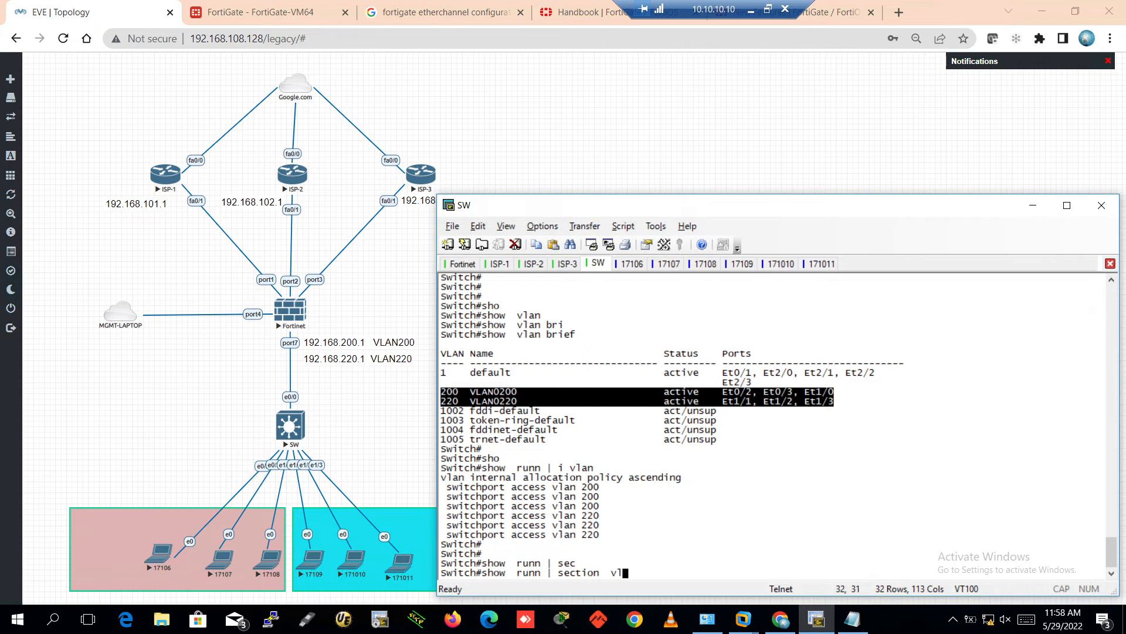
pyautogui.press('Tab')
pyautogui.press('Return')
pyautogui.press('Return')
pyautogui.press('Return')
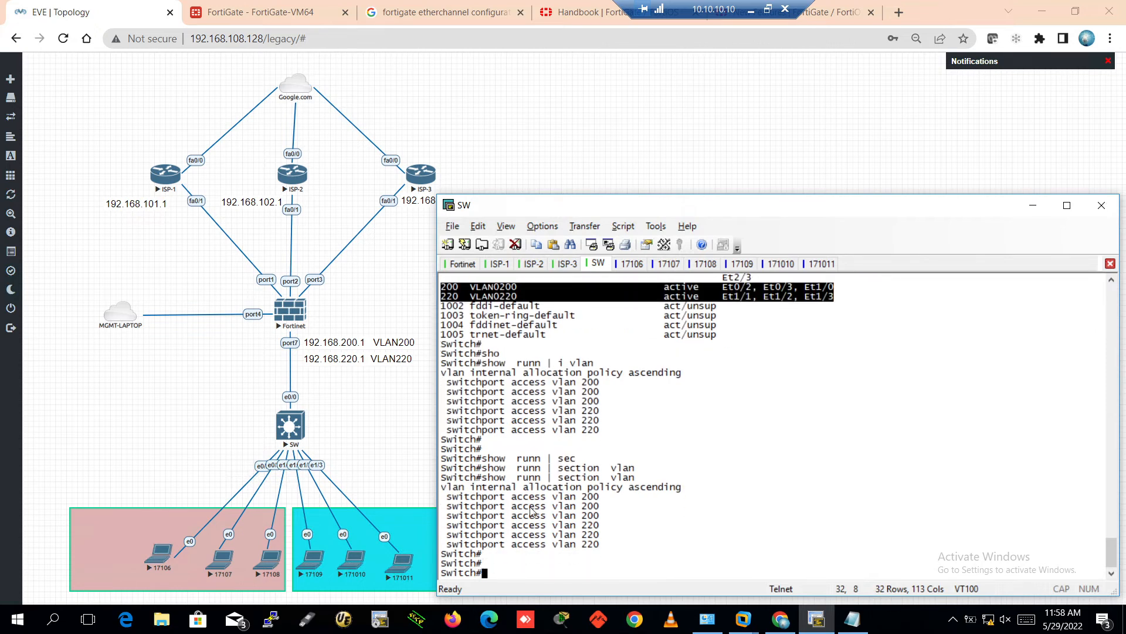
pyautogui.press('Return')
pyautogui.press('Return')
pyautogui.press('Return')
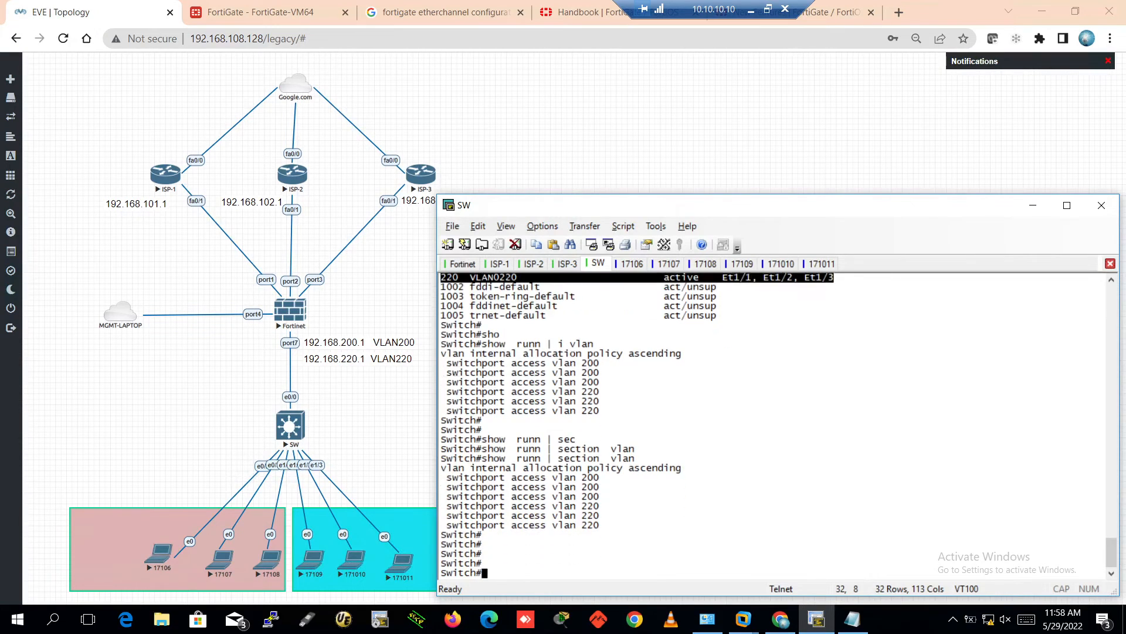
pyautogui.moveTo(610, 521); pyautogui.dragTo(441, 458)
pyautogui.click(628, 532)
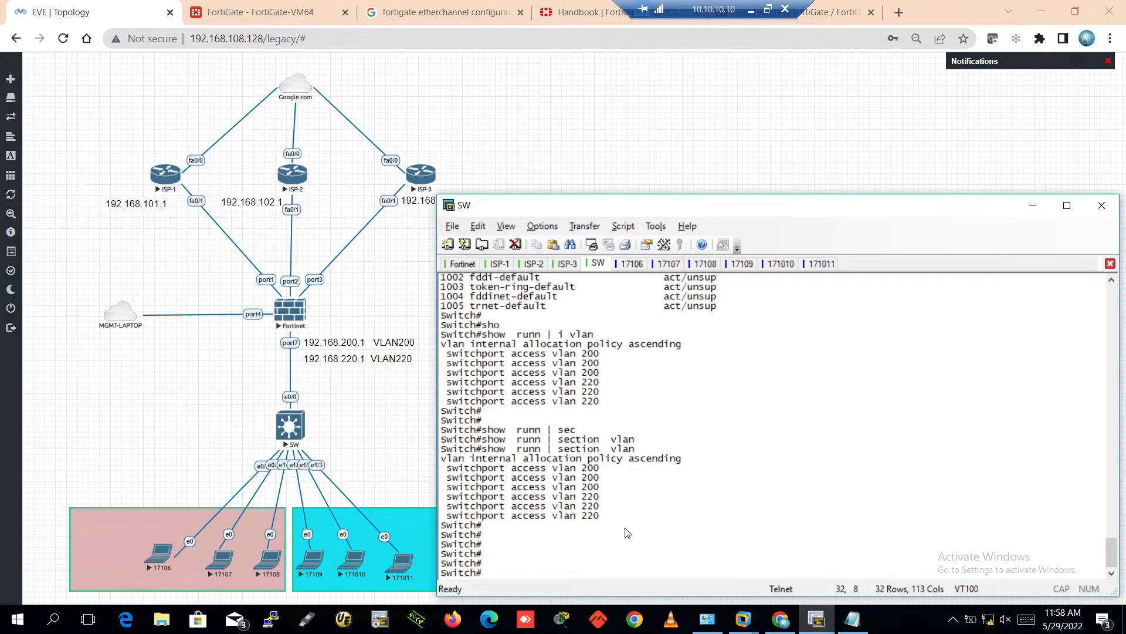
# Display the full running configuration with 'show running-config' and page through it
pyautogui.press('Return')
pyautogui.press('Return')
pyautogui.press('Return')
pyautogui.write('sho')
pyautogui.press('Tab')
pyautogui.write('r')
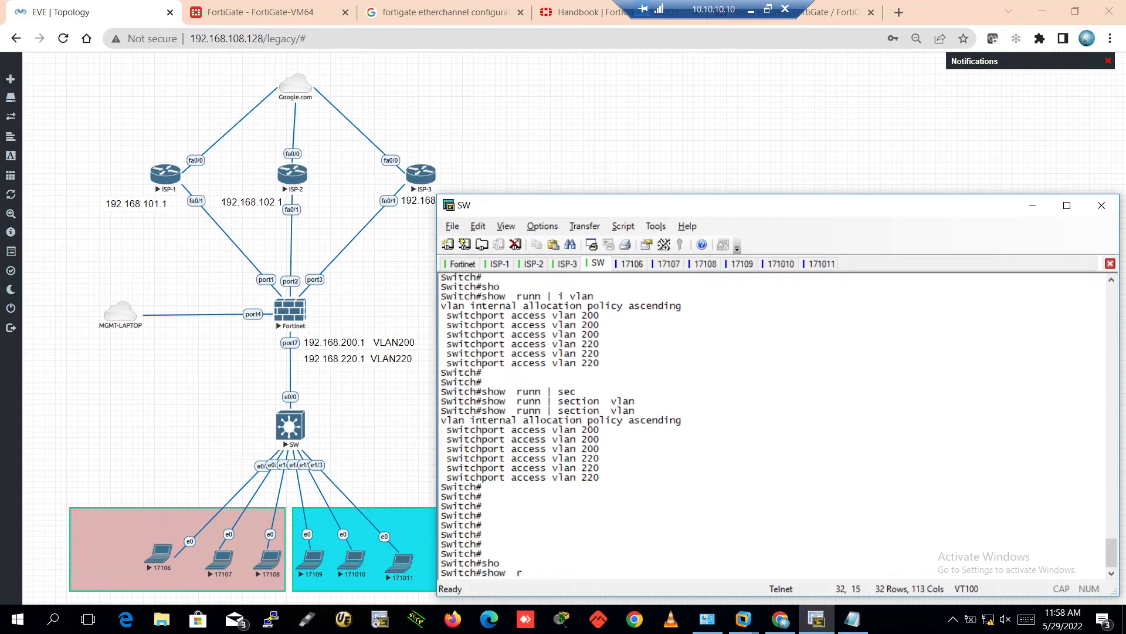
pyautogui.write('unn')
pyautogui.press('Tab')
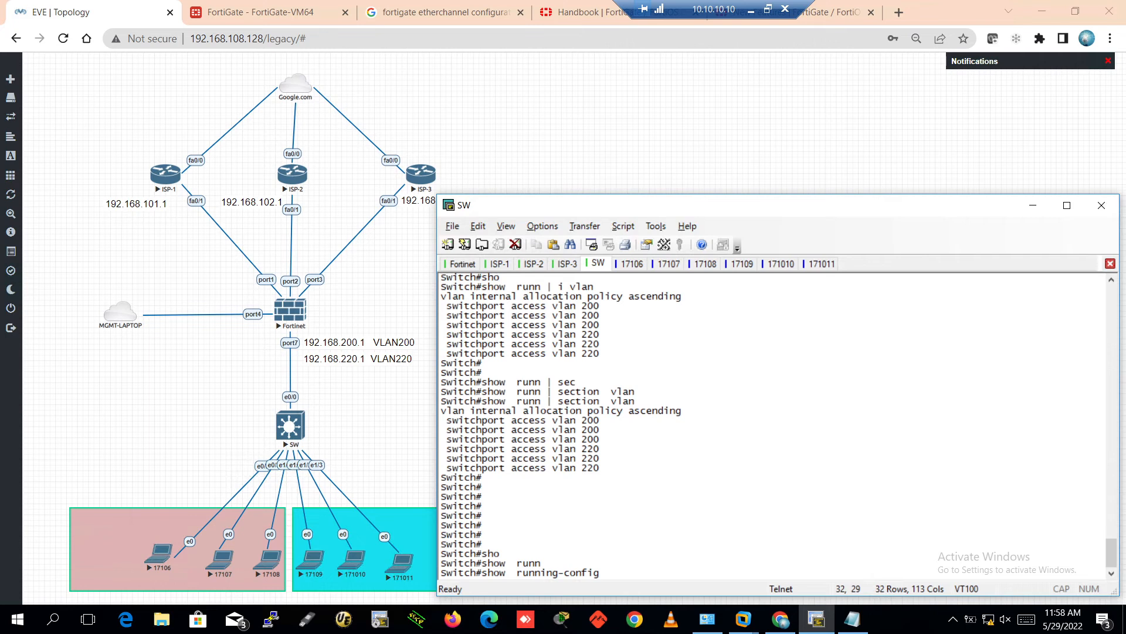
pyautogui.press('Return')
pyautogui.press('Return')
pyautogui.press('Return')
pyautogui.press('Return')
pyautogui.press('Return')
pyautogui.press('Return')
pyautogui.press('Return')
pyautogui.press('Return')
pyautogui.press('Return')
pyautogui.press('Return')
pyautogui.press('Return')
pyautogui.press('Return')
pyautogui.press('Return')
pyautogui.press('Return')
pyautogui.press('Return')
pyautogui.press('Return')
pyautogui.press('Return')
pyautogui.press('Return')
pyautogui.press('Return')
pyautogui.press('Return')
pyautogui.press('Return')
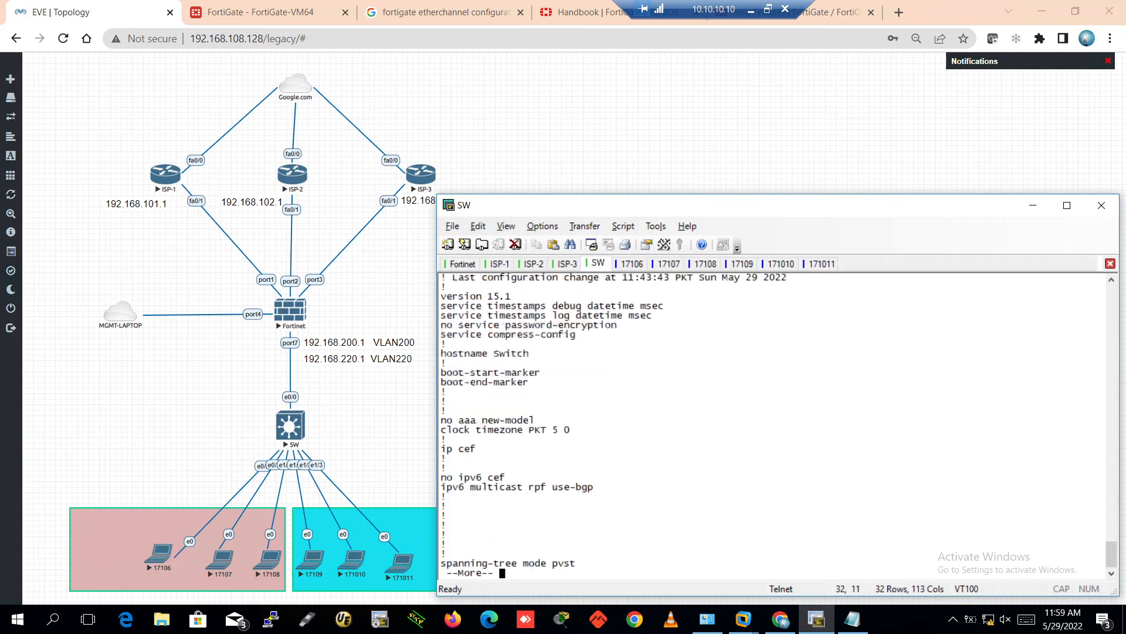
pyautogui.press('Return')
pyautogui.press('Return')
pyautogui.press('Return')
pyautogui.press('Return')
pyautogui.press('Return')
pyautogui.press('Return')
pyautogui.press('Return')
pyautogui.press('Return')
pyautogui.press('Return')
pyautogui.press('Return')
pyautogui.press('Return')
pyautogui.press('Return')
pyautogui.press('Return')
pyautogui.press('Return')
pyautogui.press('Return')
pyautogui.press('Return')
pyautogui.press('Return')
pyautogui.press('Return')
pyautogui.press('Return')
pyautogui.press('Return')
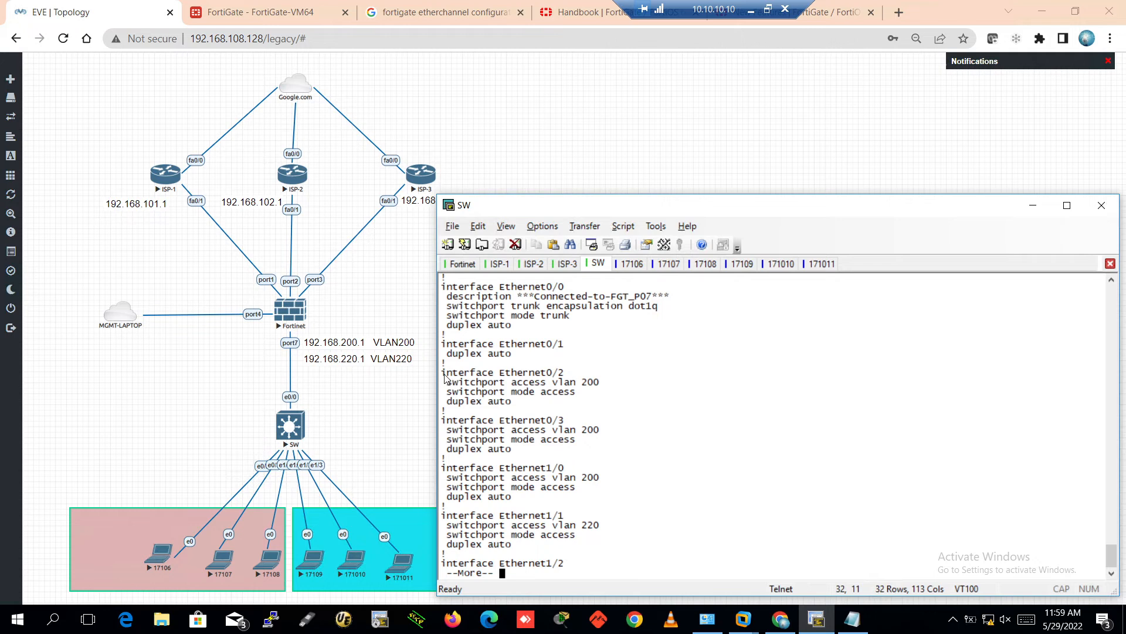
# Mark the VLAN 200 access ports Et0/2, Et0/3, Et1/0 and the three VLAN 220 ports
pyautogui.moveTo(444, 375); pyautogui.dragTo(443, 413)
pyautogui.moveTo(564, 421); pyautogui.dragTo(471, 421)
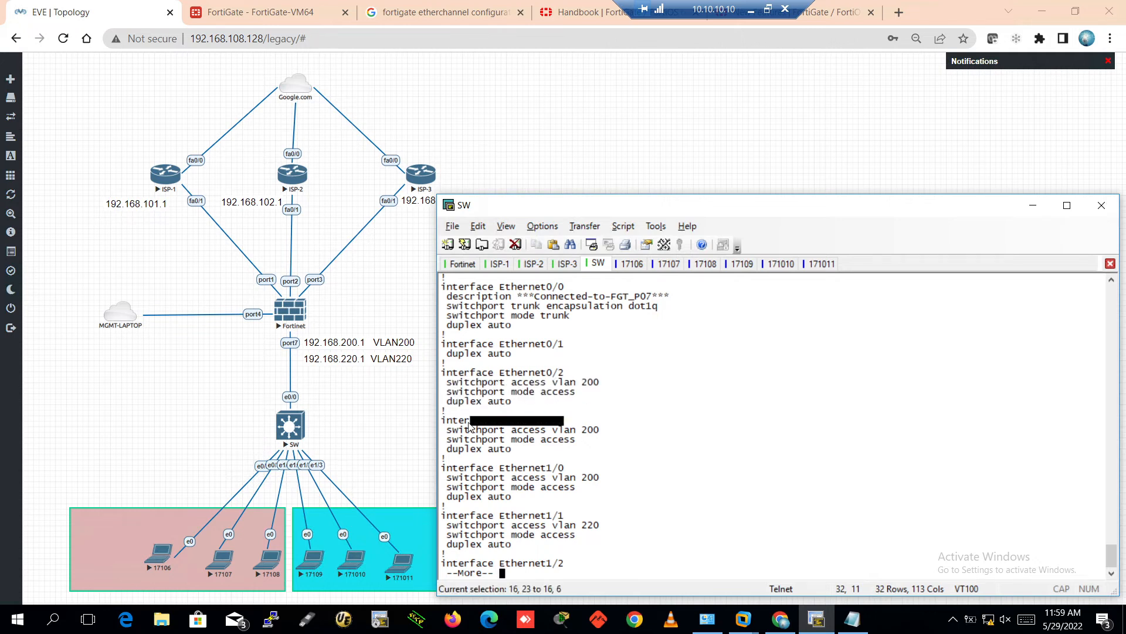
pyautogui.moveTo(565, 468); pyautogui.dragTo(441, 463)
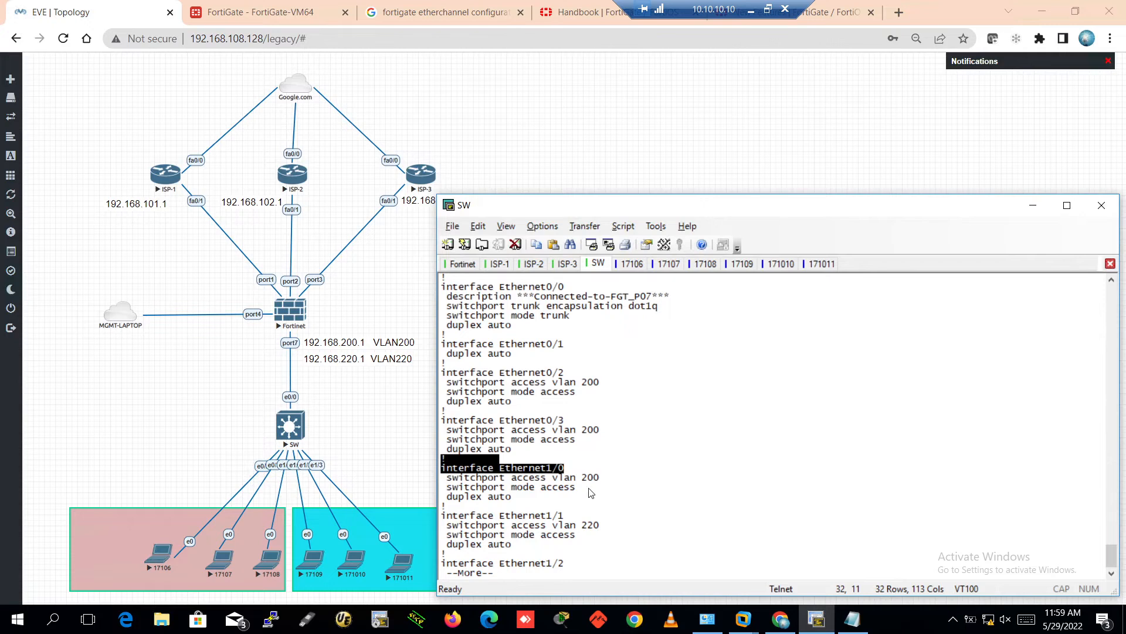
pyautogui.moveTo(571, 485); pyautogui.dragTo(464, 372)
pyautogui.press('Return')
pyautogui.press('Return')
pyautogui.press('Return')
pyautogui.press('Return')
pyautogui.press('Return')
pyautogui.press('Return')
pyautogui.press('Return')
pyautogui.press('Return')
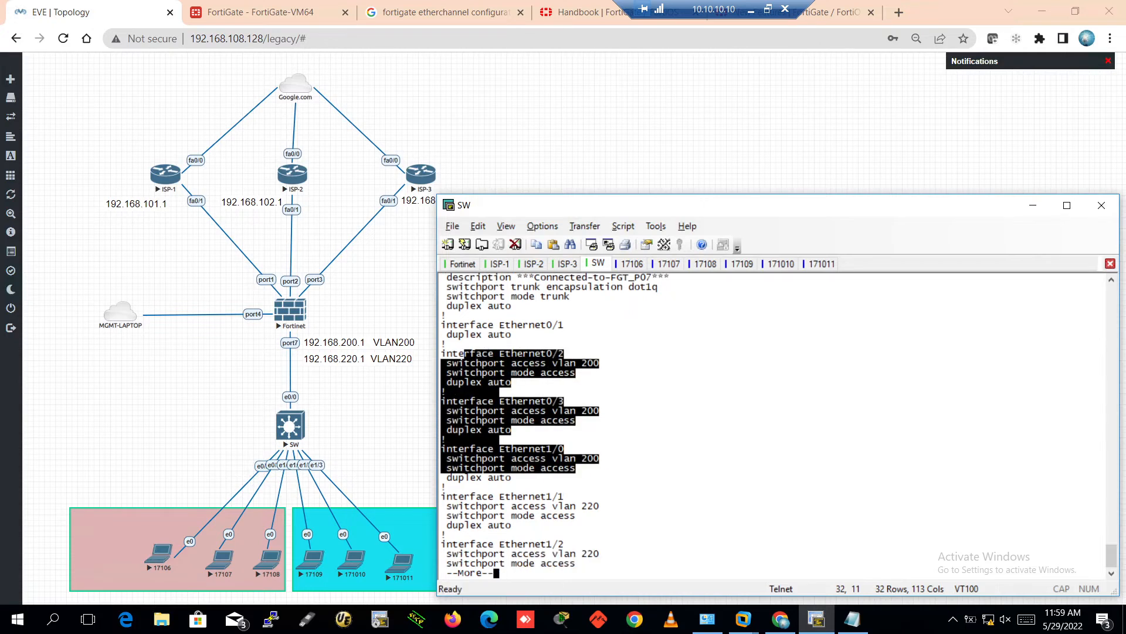
pyautogui.press('Return')
pyautogui.press('Return')
pyautogui.press('Return')
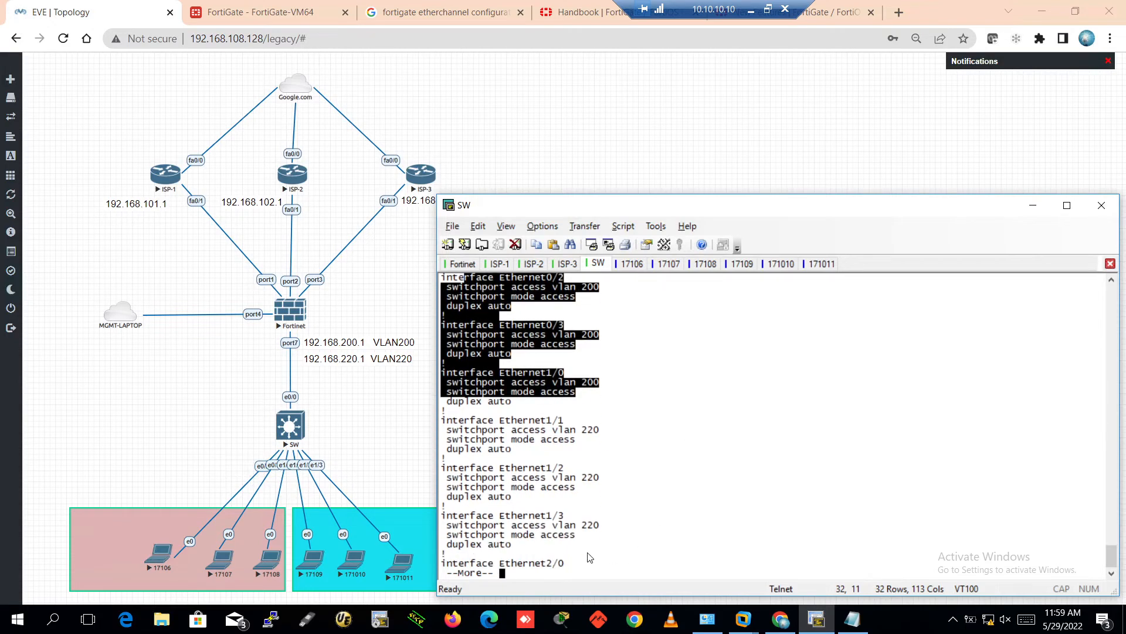
pyautogui.moveTo(574, 539); pyautogui.dragTo(441, 409)
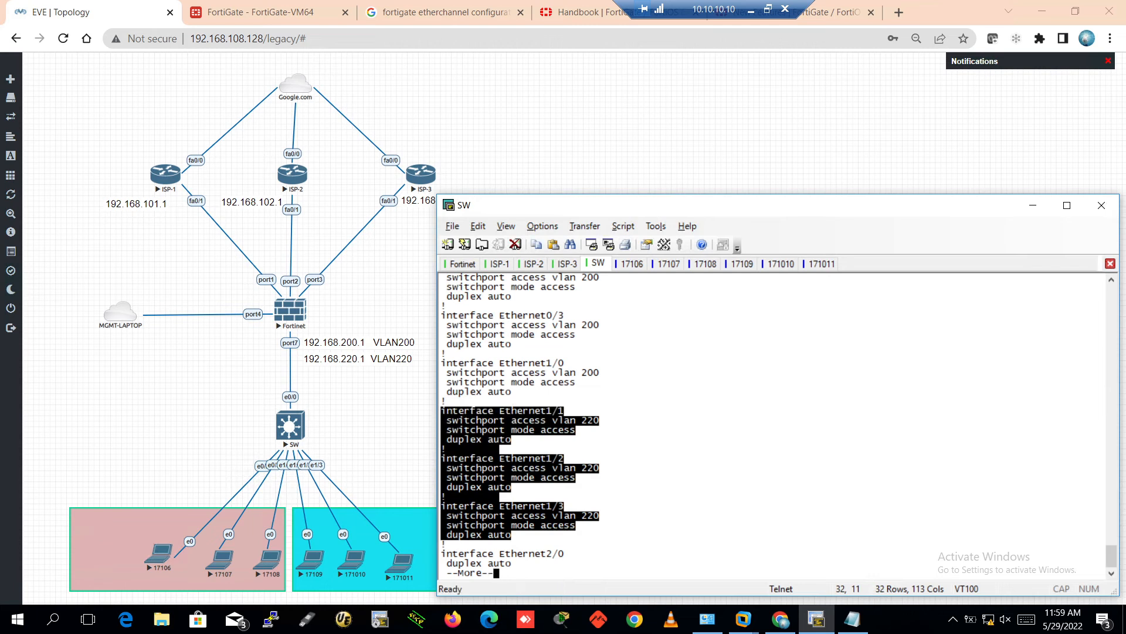
# Exit the config listing, run 'show interfaces trunk', and mark the Et0/0 trunk row
pyautogui.press('q')
pyautogui.press('Return')
pyautogui.press('Return')
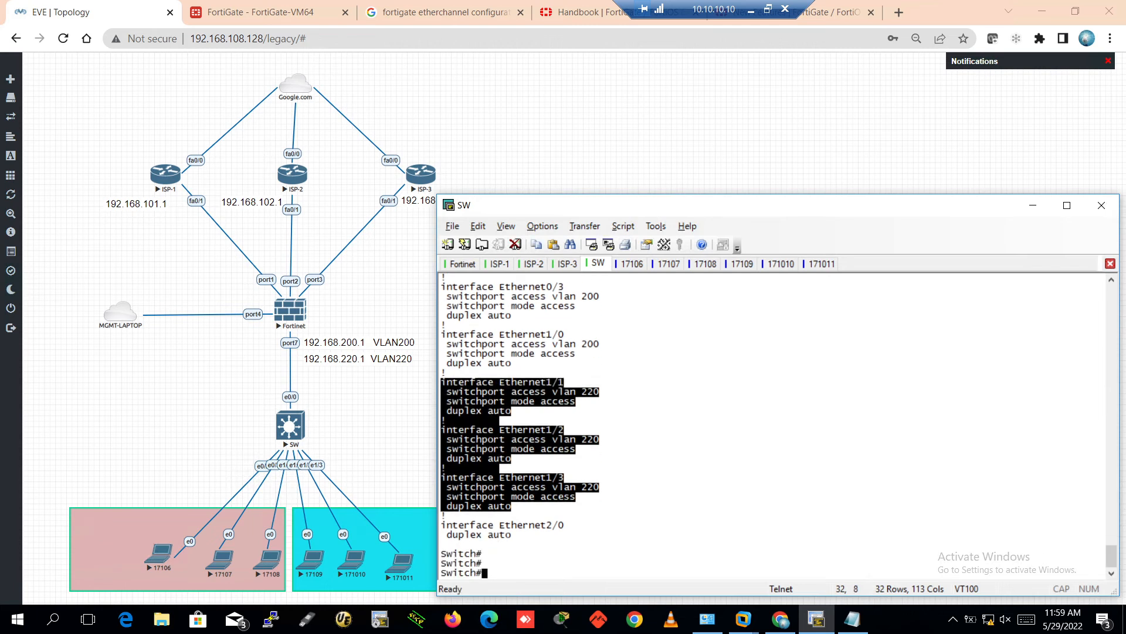
pyautogui.press('Return')
pyautogui.write('sho')
pyautogui.press('Tab')
pyautogui.write('int')
pyautogui.press('Tab')
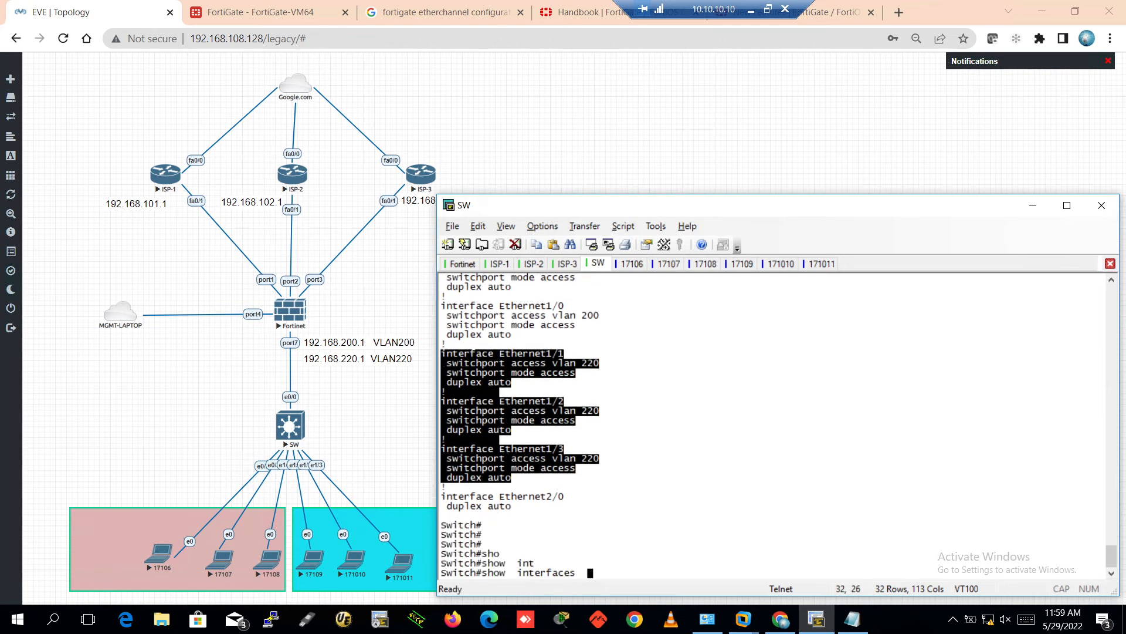
pyautogui.write('tru')
pyautogui.press('Tab')
pyautogui.press('Return')
pyautogui.press('Return')
pyautogui.press('Return')
pyautogui.press('Return')
pyautogui.press('Return')
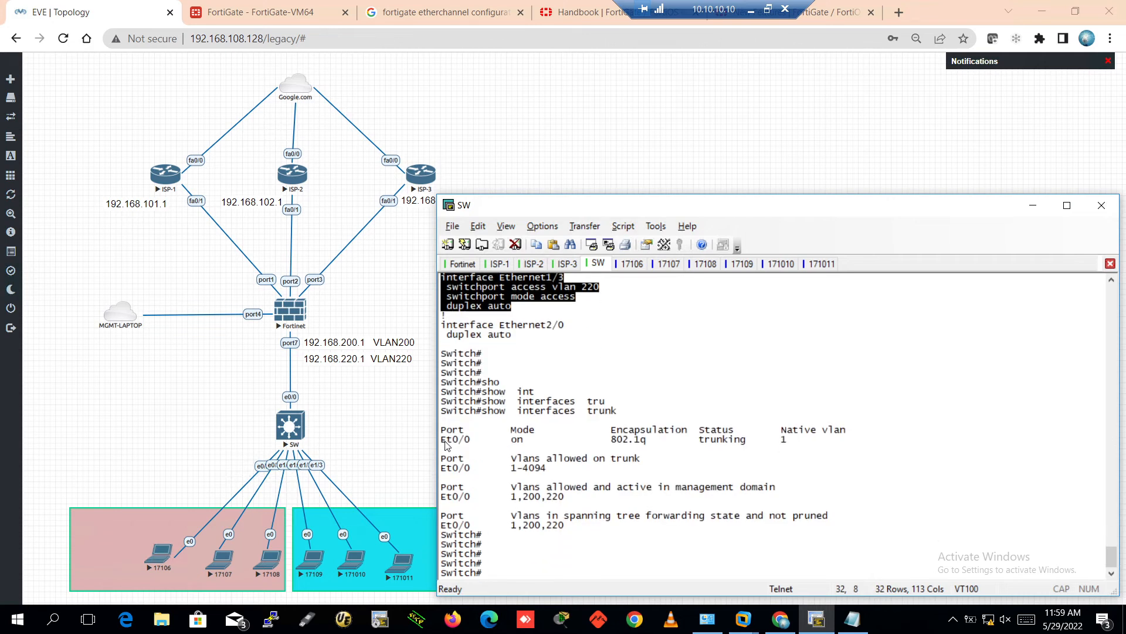
pyautogui.moveTo(445, 441); pyautogui.dragTo(787, 442)
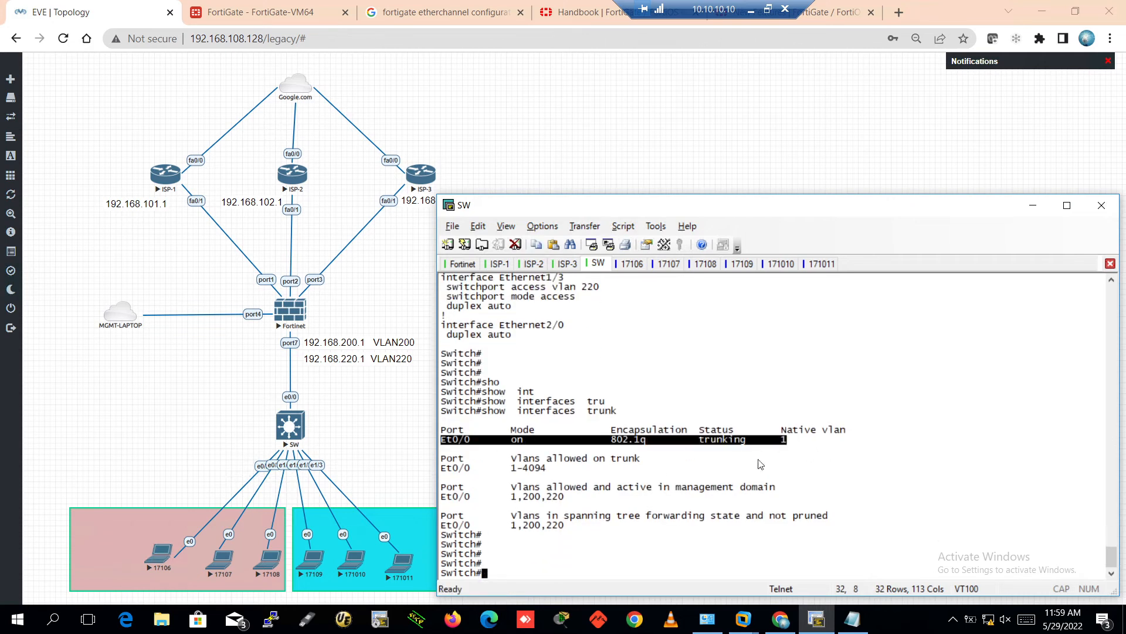
# List interface descriptions with 'show interfaces description'
pyautogui.write('sho')
pyautogui.press('Tab')
pyautogui.write('int')
pyautogui.press('Tab')
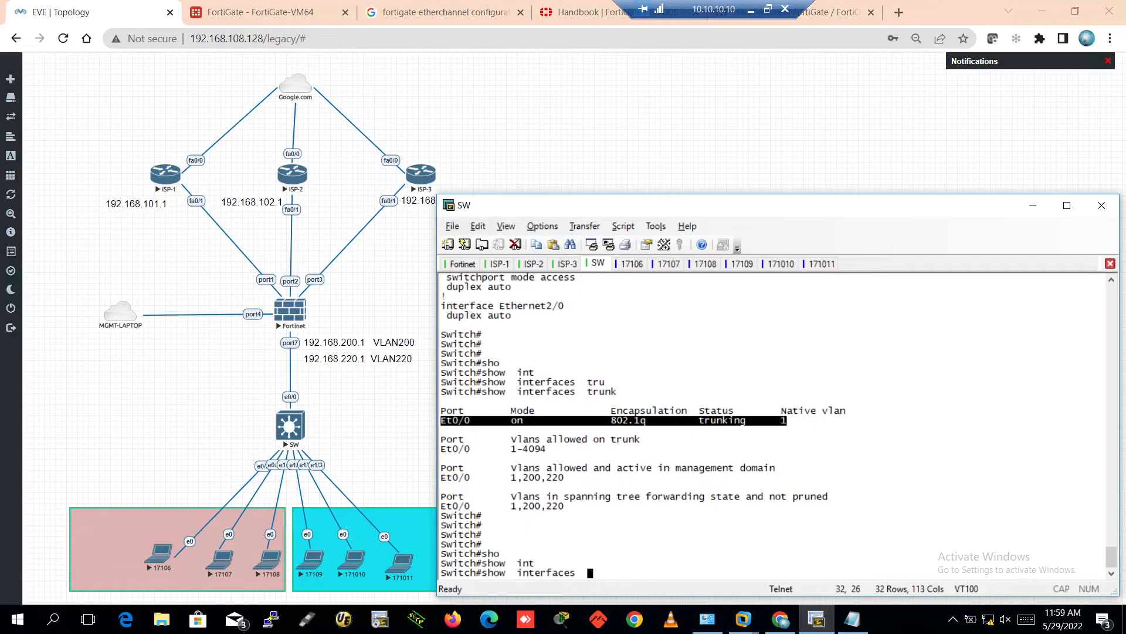
pyautogui.write('de')
pyautogui.press('Tab')
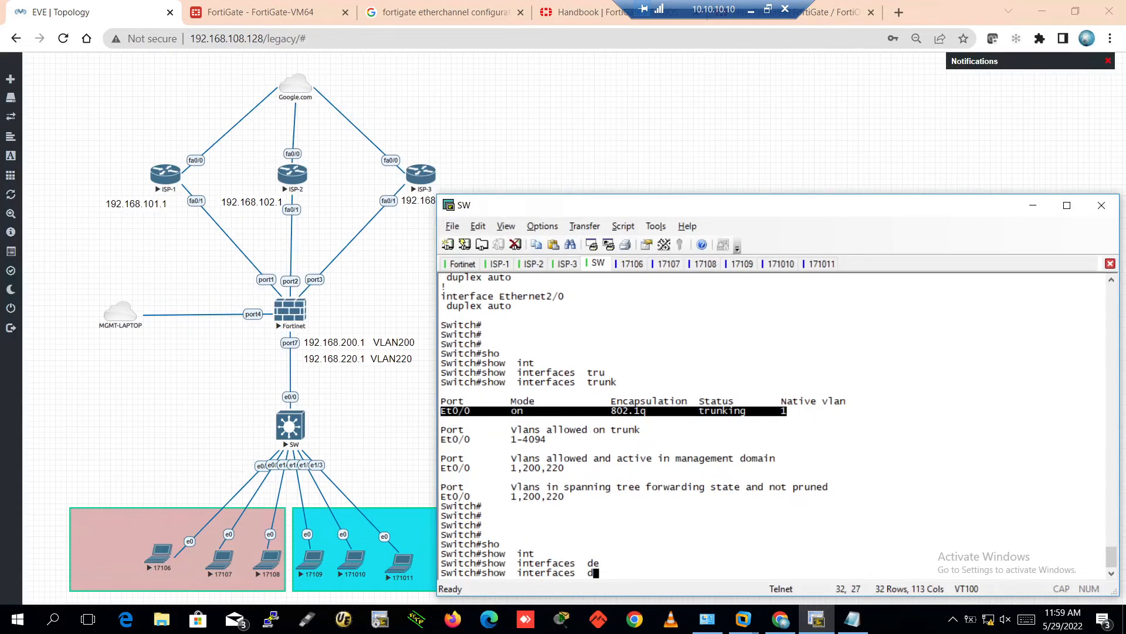
pyautogui.write('s')
pyautogui.press('Tab')
pyautogui.press('Return')
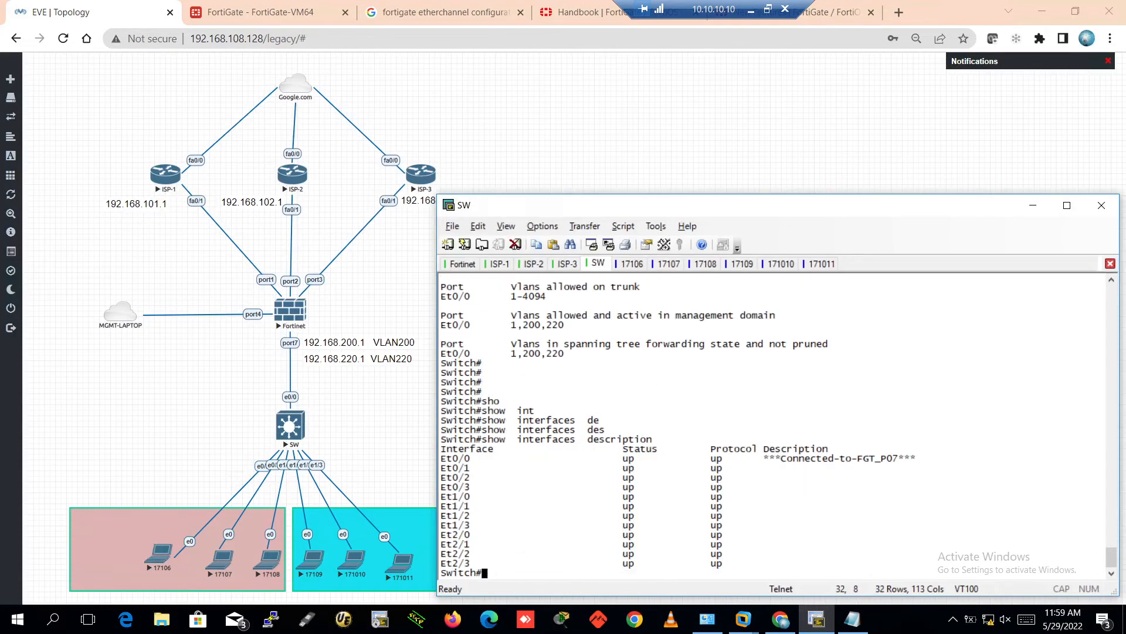
# Run 'show interfaces status' to list every switch port's status
pyautogui.press('Up')
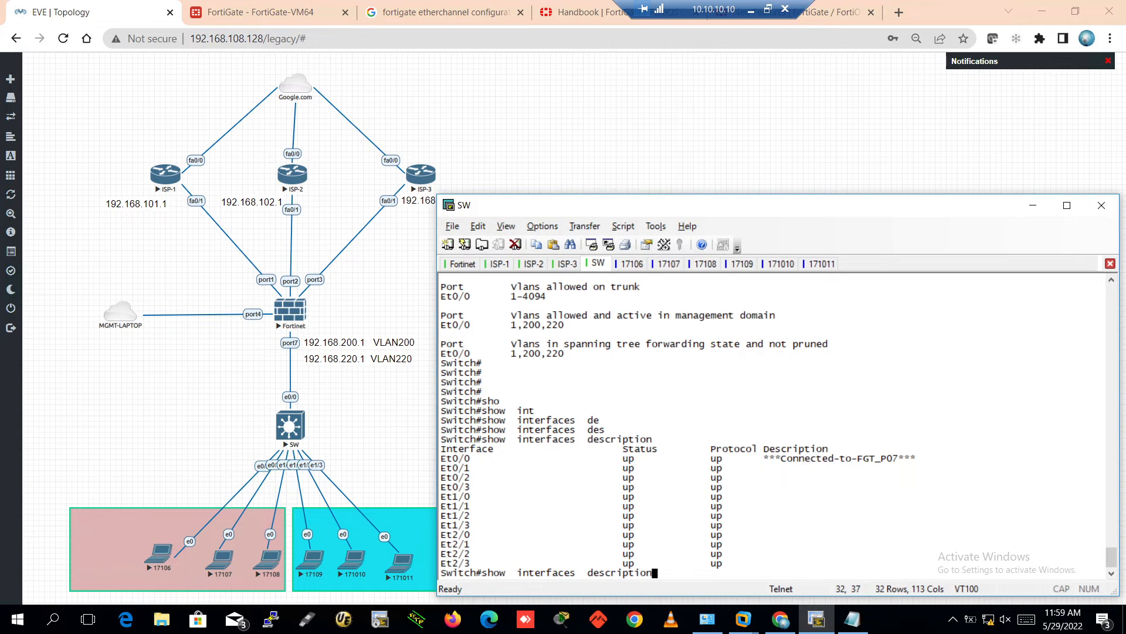
pyautogui.press('BackSpace')
pyautogui.press('BackSpace')
pyautogui.press('BackSpace')
pyautogui.press('BackSpace')
pyautogui.press('BackSpace')
pyautogui.press('BackSpace')
pyautogui.press('BackSpace')
pyautogui.press('BackSpace')
pyautogui.press('BackSpace')
pyautogui.press('BackSpace')
pyautogui.press('BackSpace')
pyautogui.press('BackSpace')
pyautogui.press('BackSpace')
pyautogui.press('BackSpace')
pyautogui.press('BackSpace')
pyautogui.press('BackSpace')
pyautogui.press('BackSpace')
pyautogui.press('BackSpace')
pyautogui.press('BackSpace')
pyautogui.press('BackSpace')
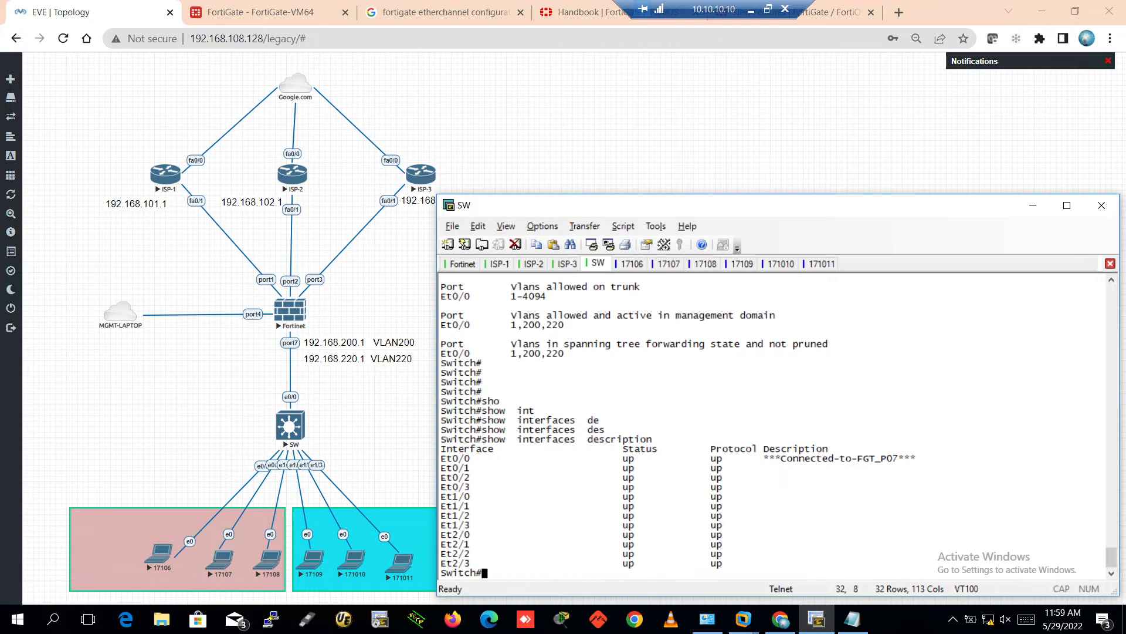
pyautogui.write('sho')
pyautogui.press('Tab')
pyautogui.write('int')
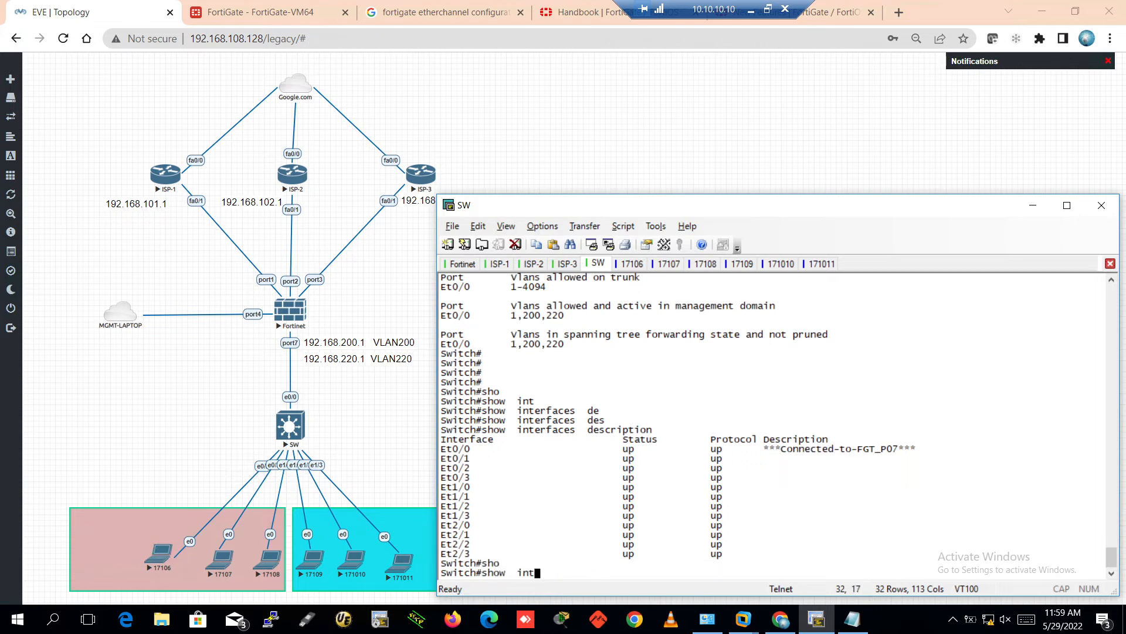
pyautogui.press('Tab')
pyautogui.write('st')
pyautogui.press('Tab')
pyautogui.write('atu')
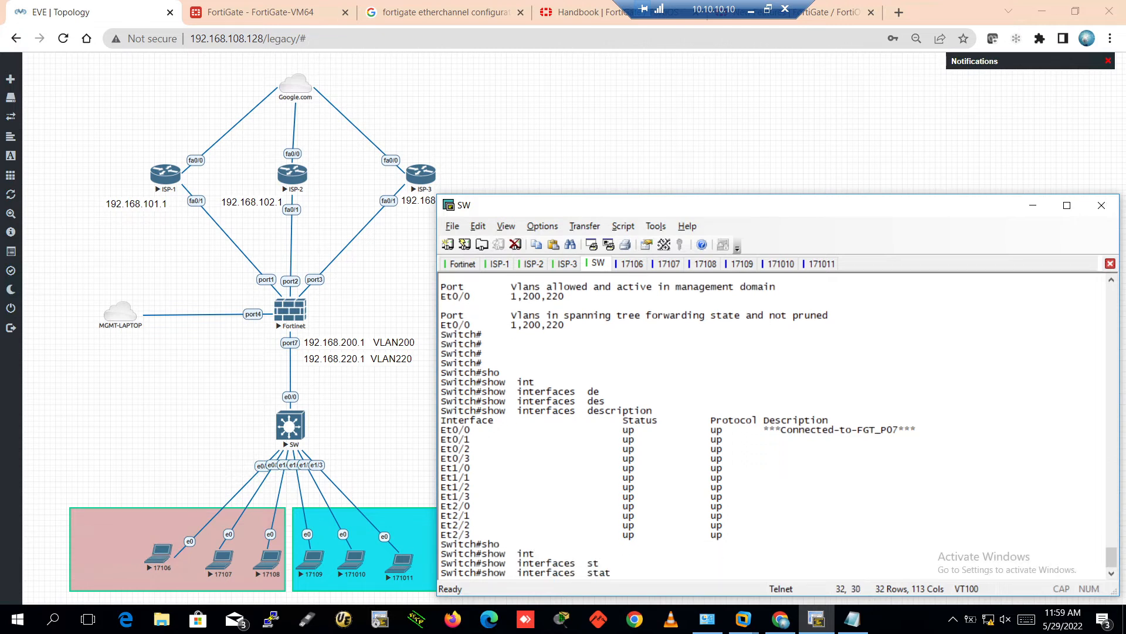
pyautogui.press('Tab')
pyautogui.press('Return')
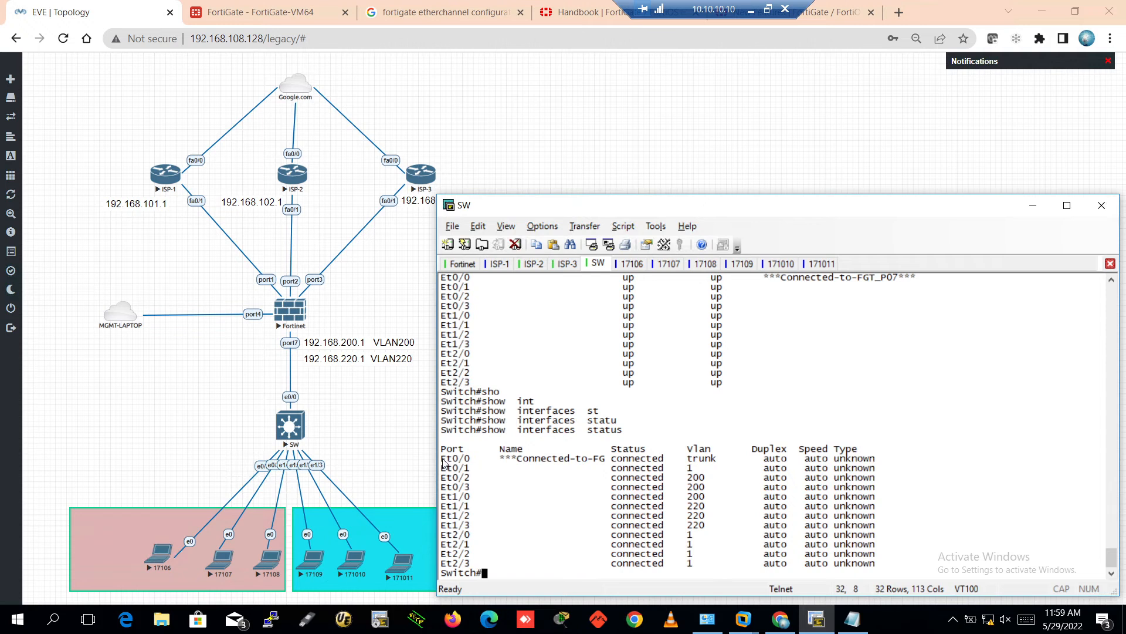
# Highlight the Et0/0 trunk row, the VLAN 200 rows, and the VLAN 220 rows
pyautogui.moveTo(443, 463); pyautogui.dragTo(720, 466)
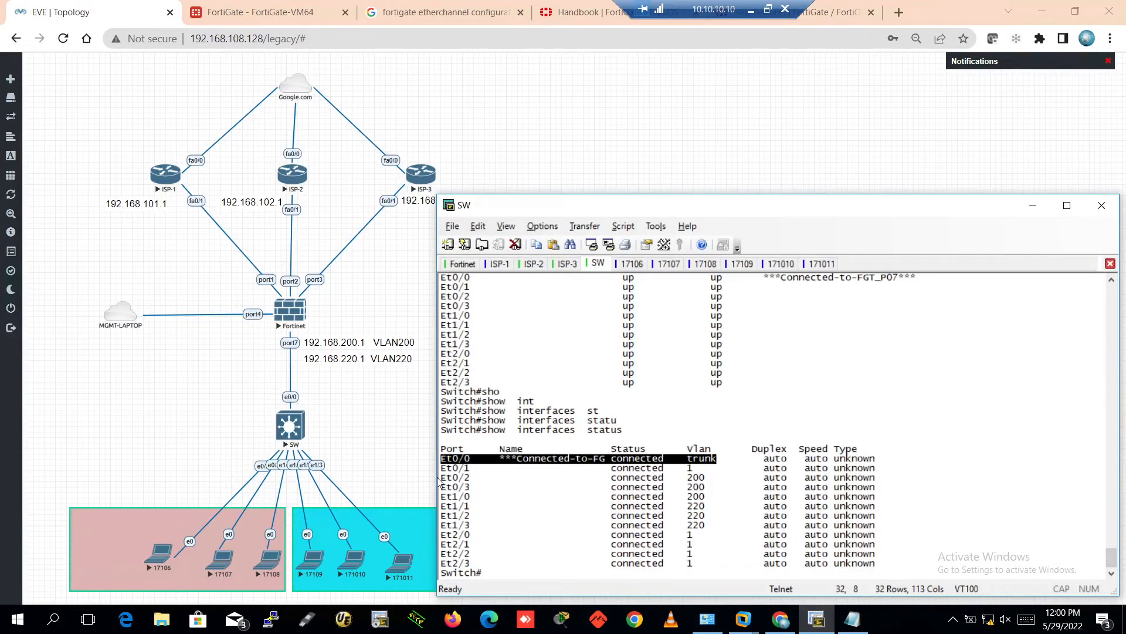
pyautogui.moveTo(440, 478); pyautogui.dragTo(706, 508)
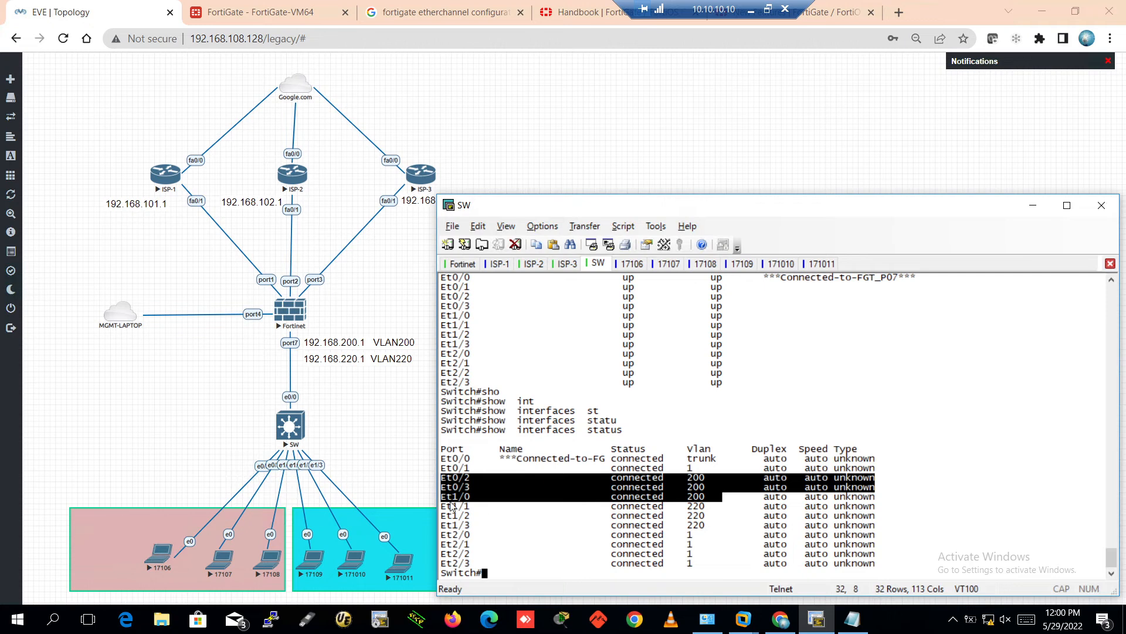
pyautogui.moveTo(442, 505); pyautogui.dragTo(722, 529)
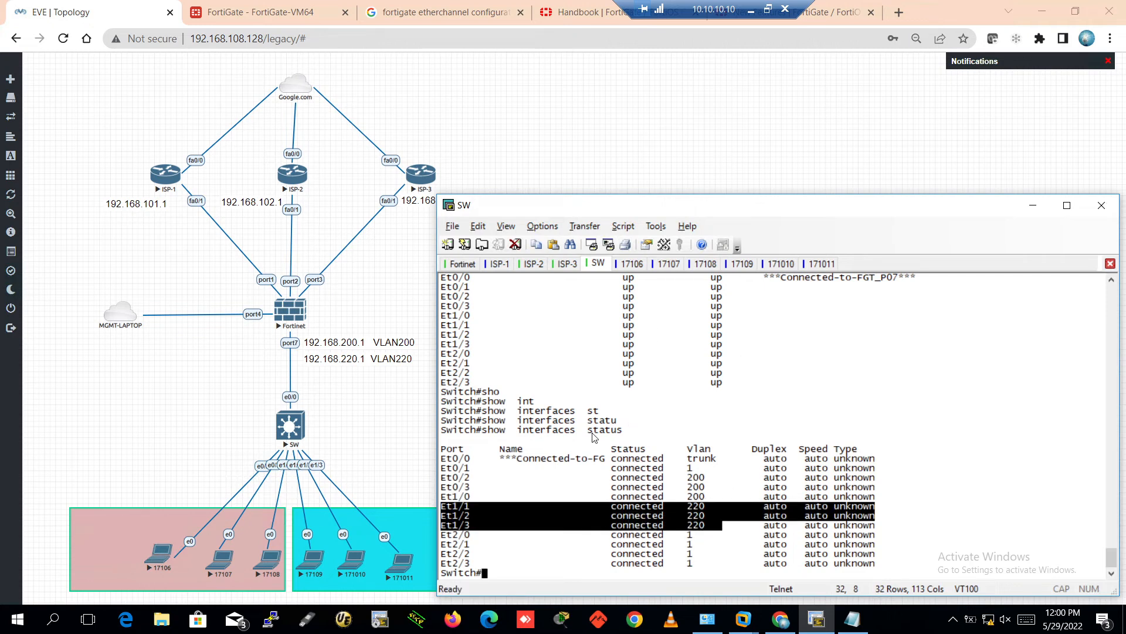
# On the 17106 console, enter privileged mode and list the interface brief summary
pyautogui.click(628, 266)
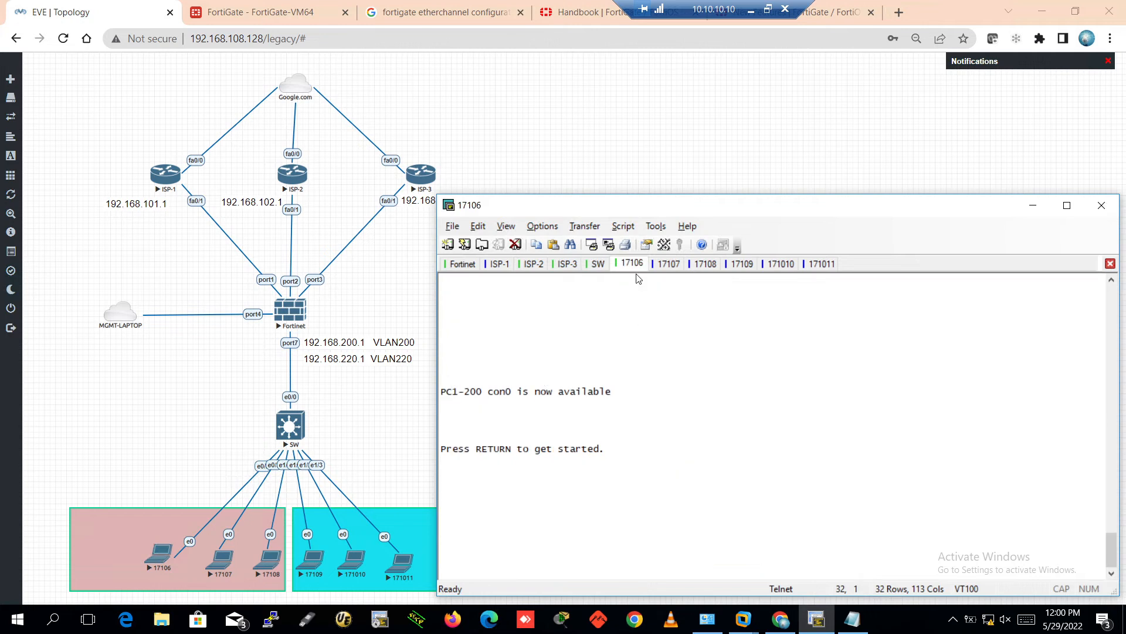
pyautogui.press('Return')
pyautogui.press('Return')
pyautogui.press('Return')
pyautogui.press('Return')
pyautogui.press('Return')
pyautogui.press('Return')
pyautogui.press('Return')
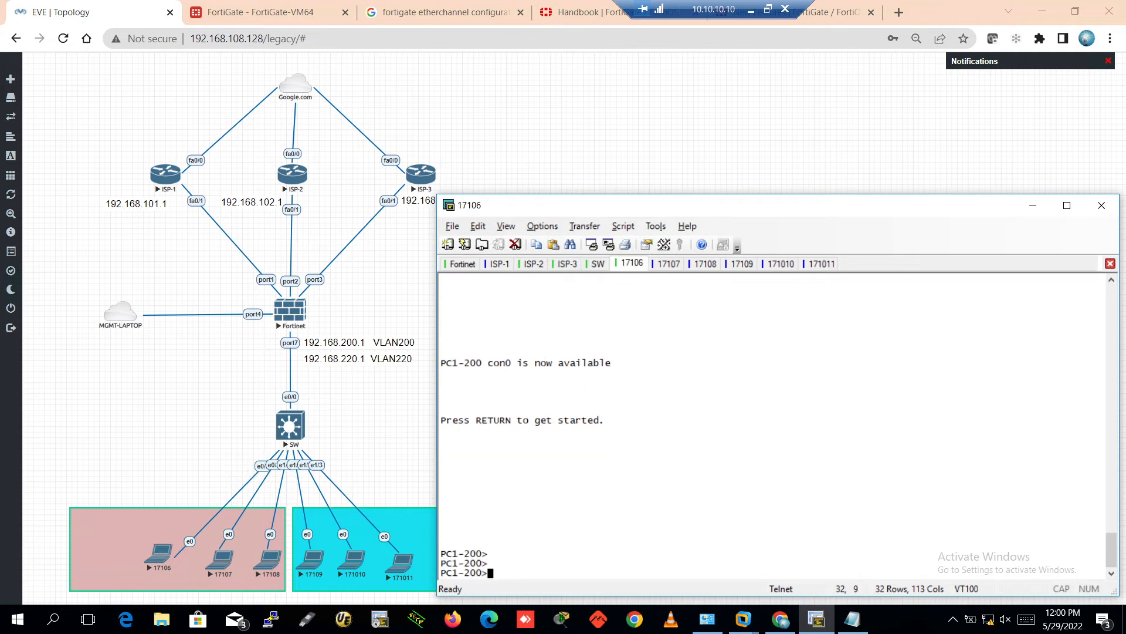
pyautogui.write('en')
pyautogui.press('Return')
pyautogui.press('Return')
pyautogui.press('Return')
pyautogui.press('Return')
pyautogui.press('Return')
pyautogui.press('Return')
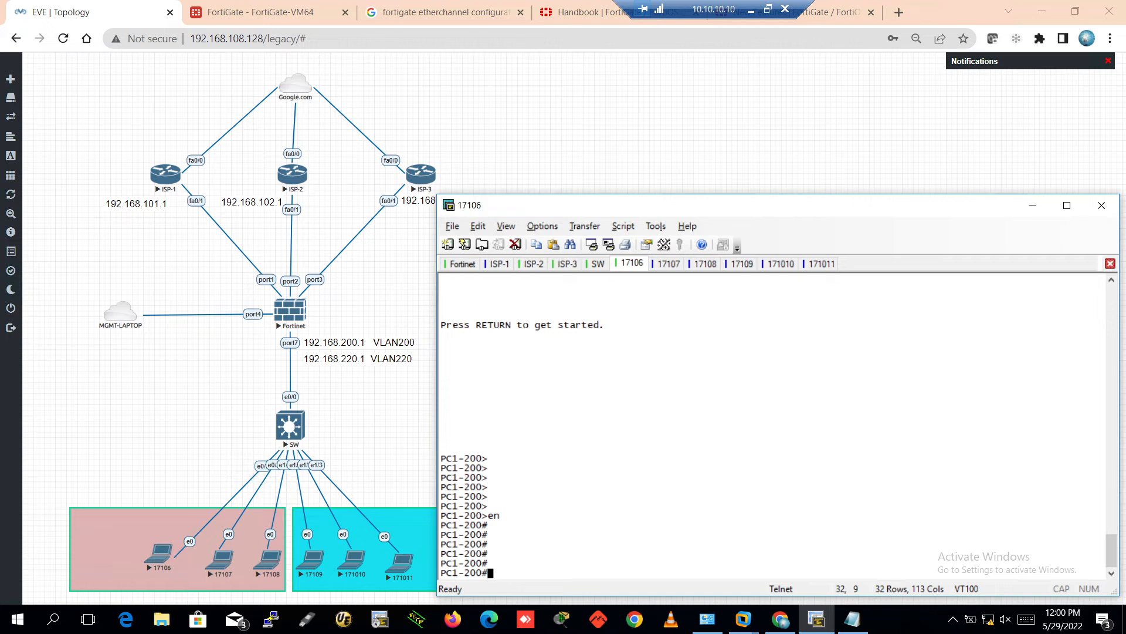
pyautogui.write('ho')
pyautogui.press('Tab')
pyautogui.write('ip int bri')
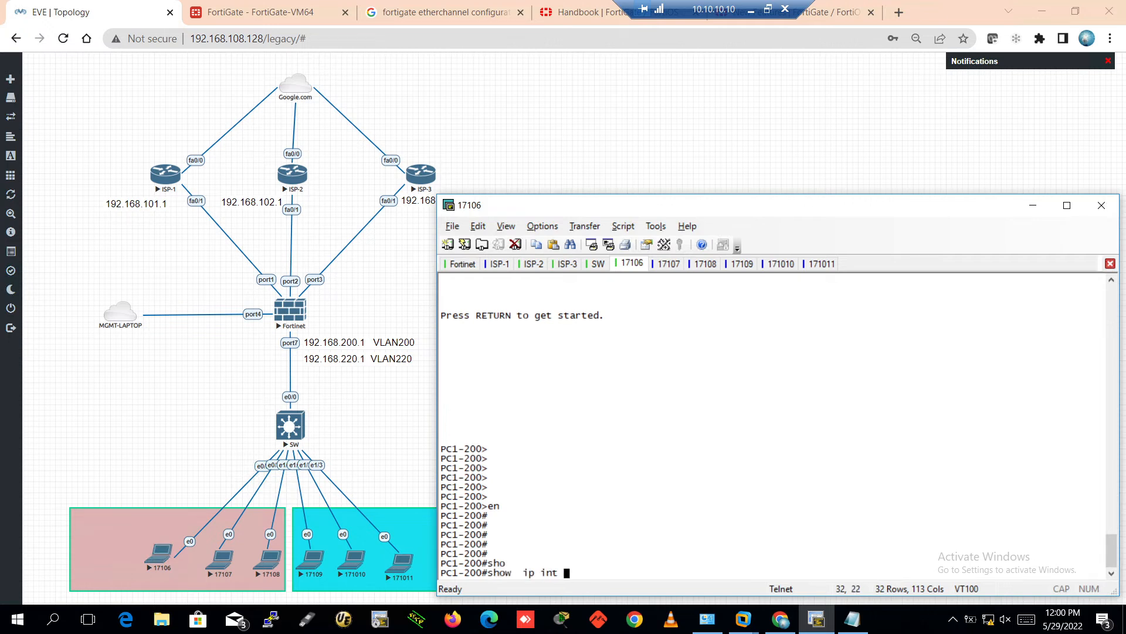
pyautogui.press('Tab')
pyautogui.press('Return')
pyautogui.press('Return')
pyautogui.press('Return')
pyautogui.press('Return')
pyautogui.press('Return')
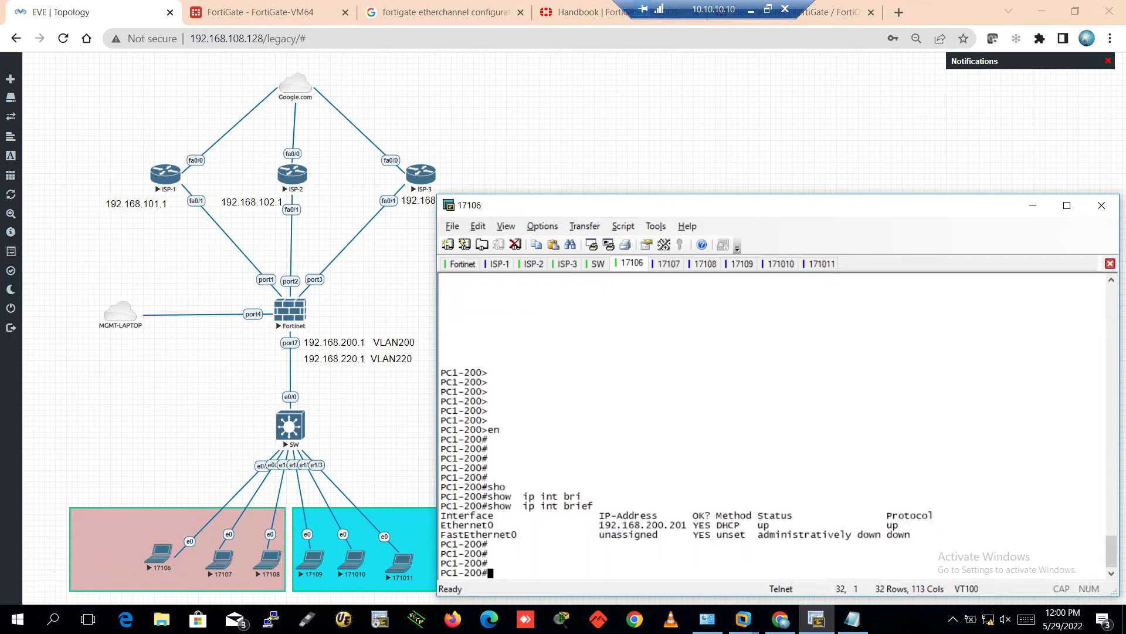
# Show PC1-200's routing table and highlight its DHCP address 192.168.200.201
pyautogui.write('sho')
pyautogui.press('Tab')
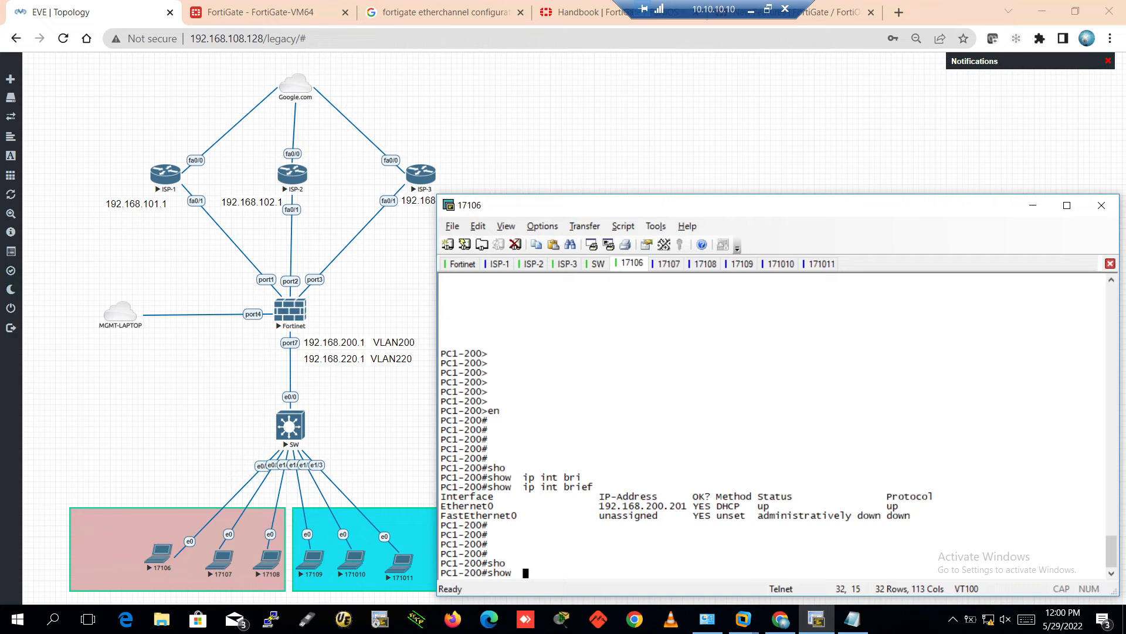
pyautogui.write('ip rou')
pyautogui.press('Tab')
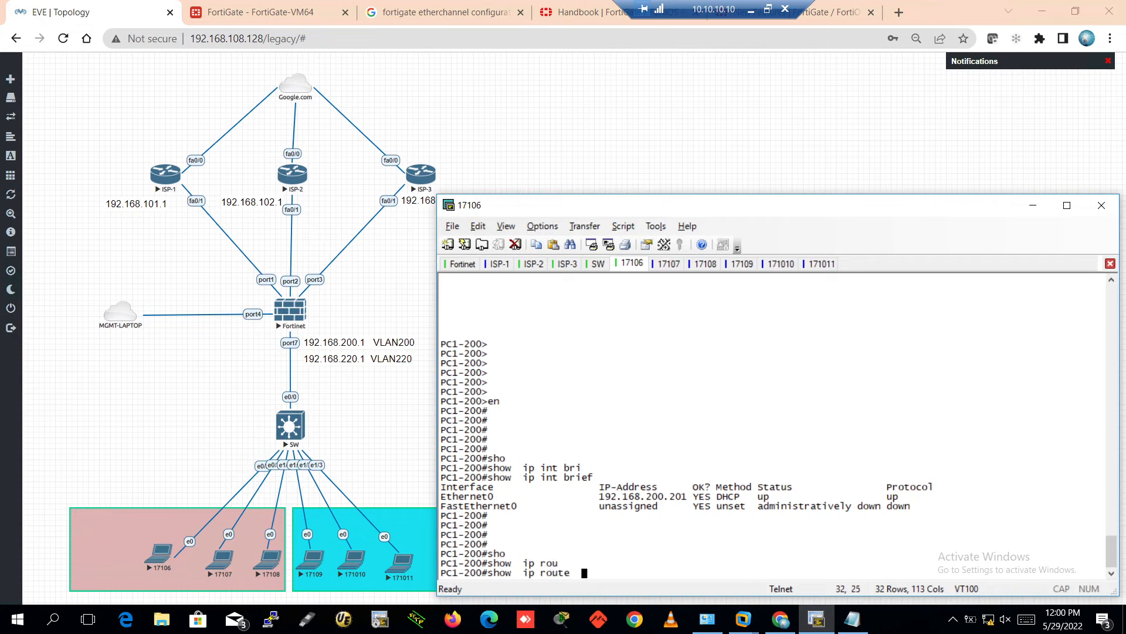
pyautogui.press('Return')
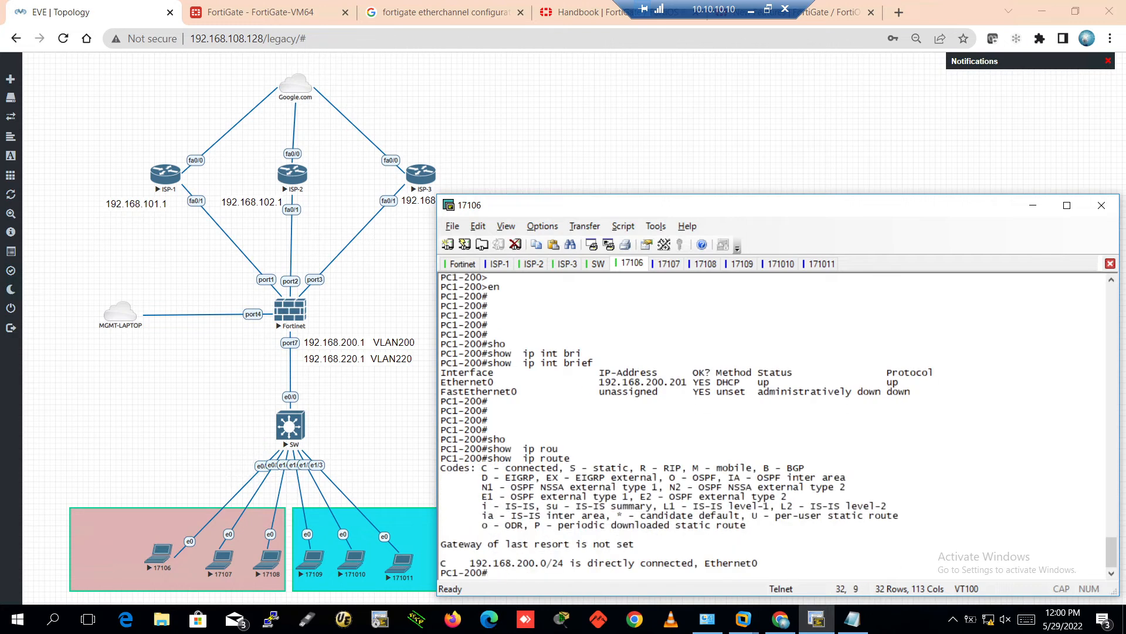
pyautogui.press('Return')
pyautogui.press('Return')
pyautogui.press('Return')
pyautogui.press('Return')
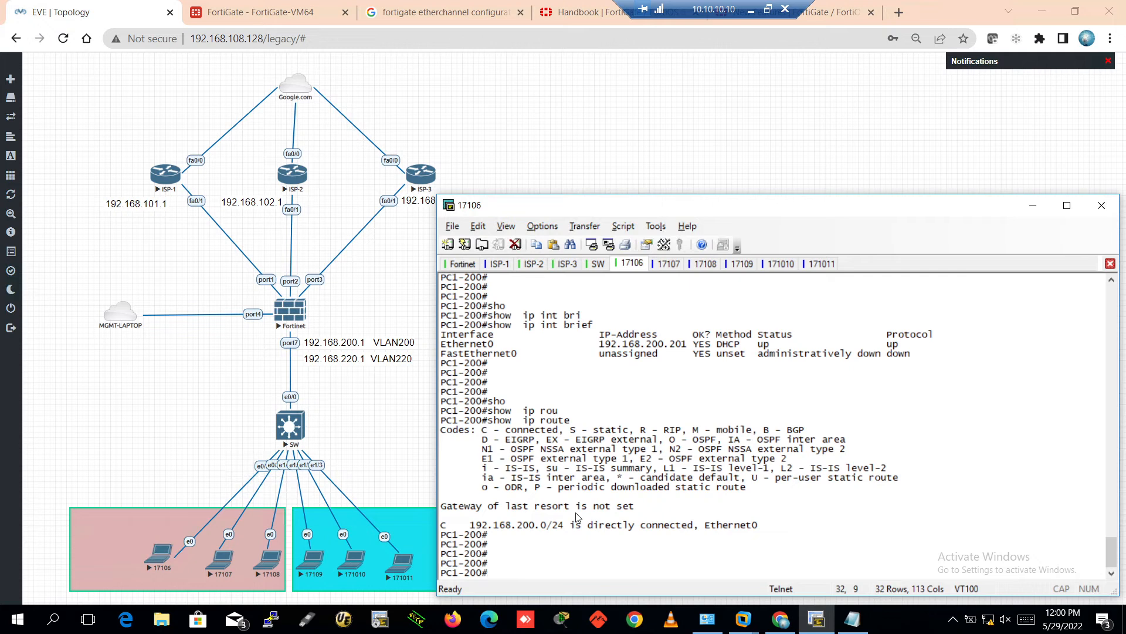
pyautogui.write('sho')
pyautogui.press('Tab')
pyautogui.press('BackSpace')
pyautogui.press('BackSpace')
pyautogui.press('BackSpace')
pyautogui.press('BackSpace')
pyautogui.press('BackSpace')
pyautogui.press('BackSpace')
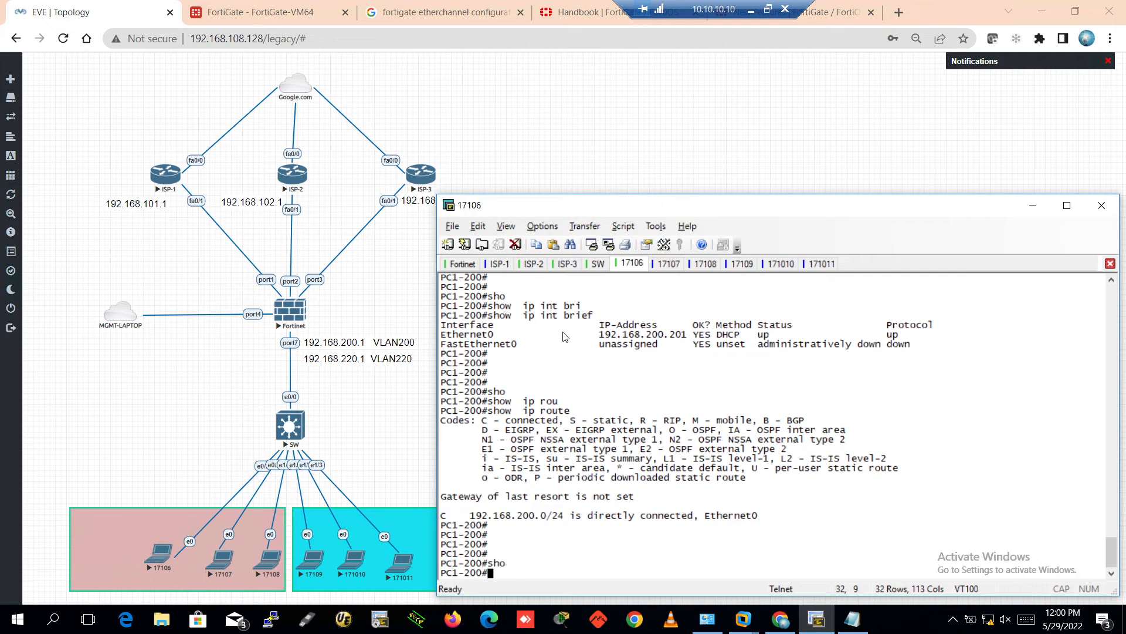
pyautogui.moveTo(604, 335); pyautogui.dragTo(766, 350)
# Show Ethernet0's running configuration and highlight its 'ip address dhcp' line
pyautogui.write('sho')
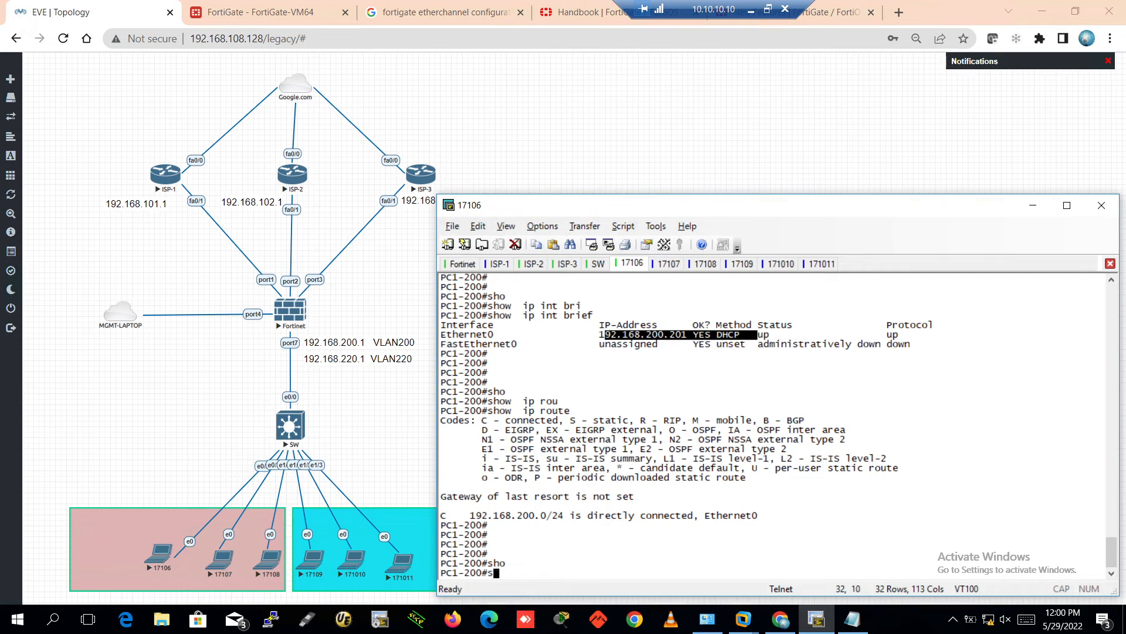
pyautogui.press('Tab')
pyautogui.write('runn')
pyautogui.press('Tab')
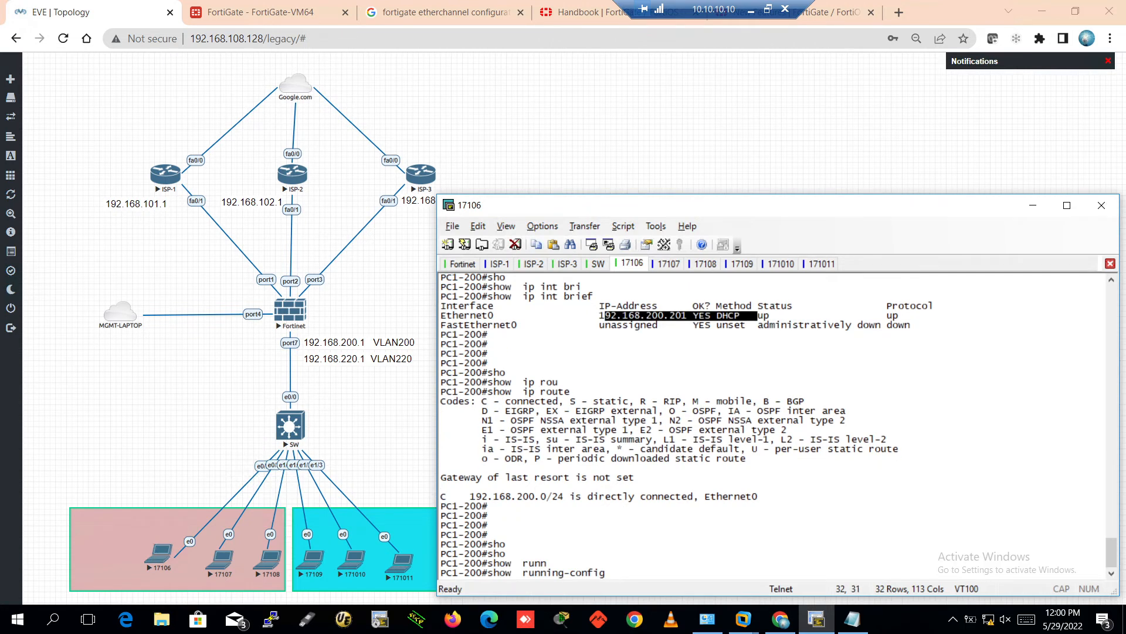
pyautogui.write('int e0')
pyautogui.press('Return')
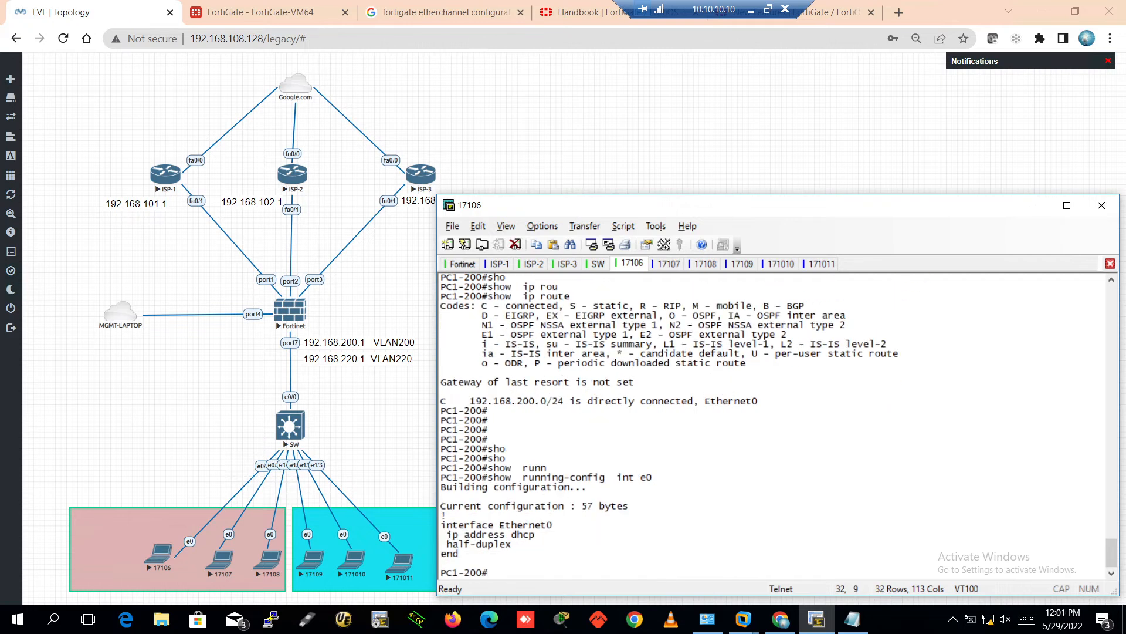
pyautogui.press('Return')
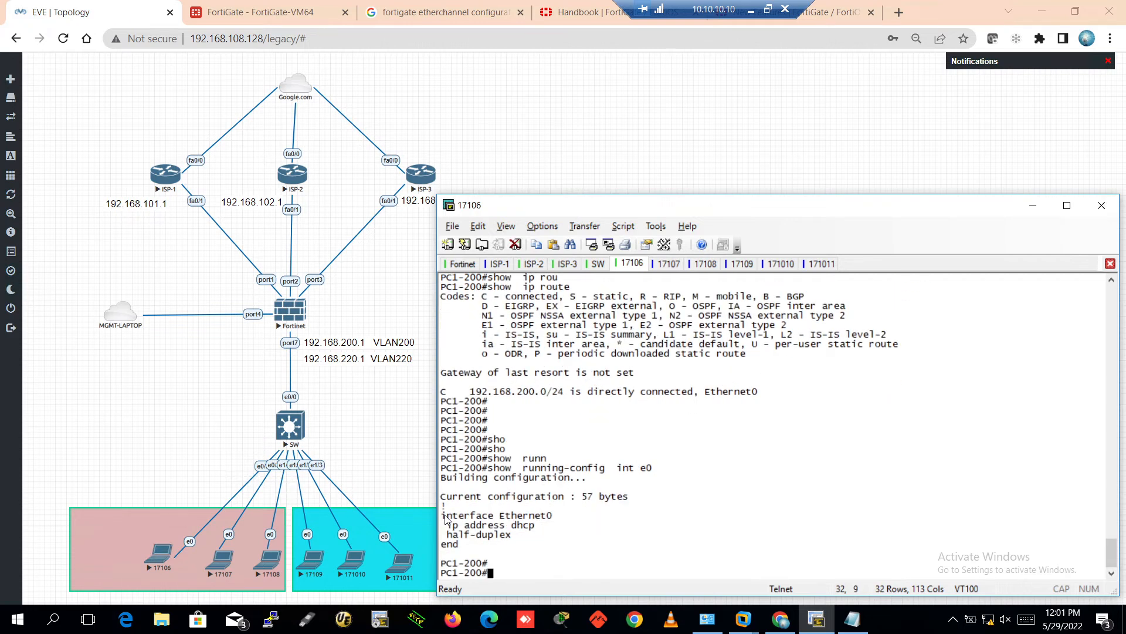
pyautogui.moveTo(444, 517); pyautogui.dragTo(558, 536)
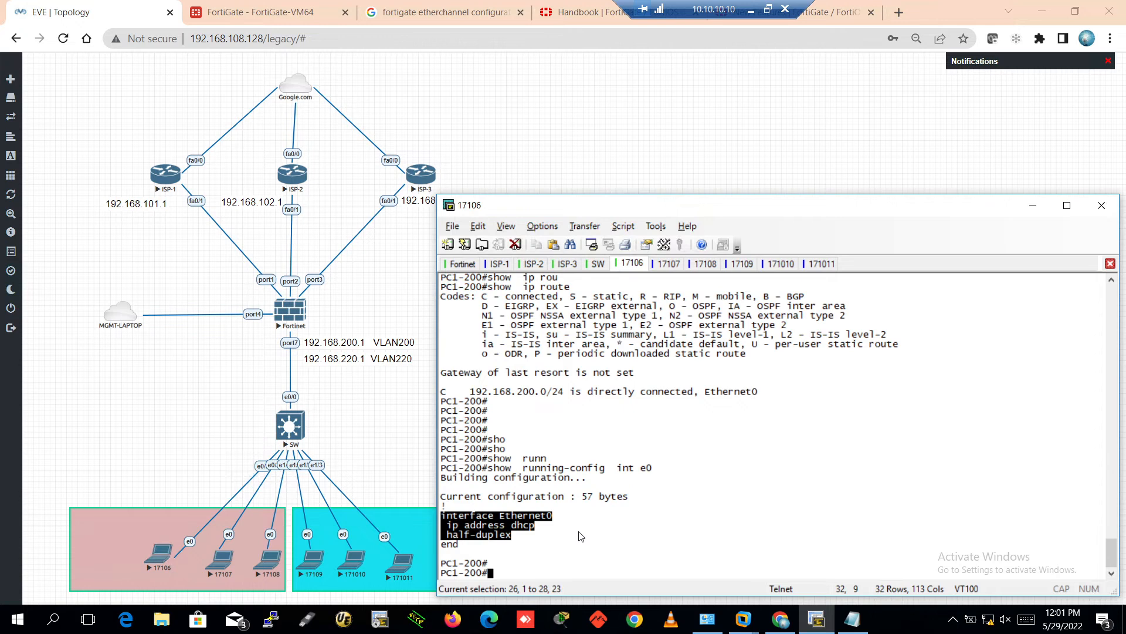
pyautogui.press('Return')
pyautogui.press('Return')
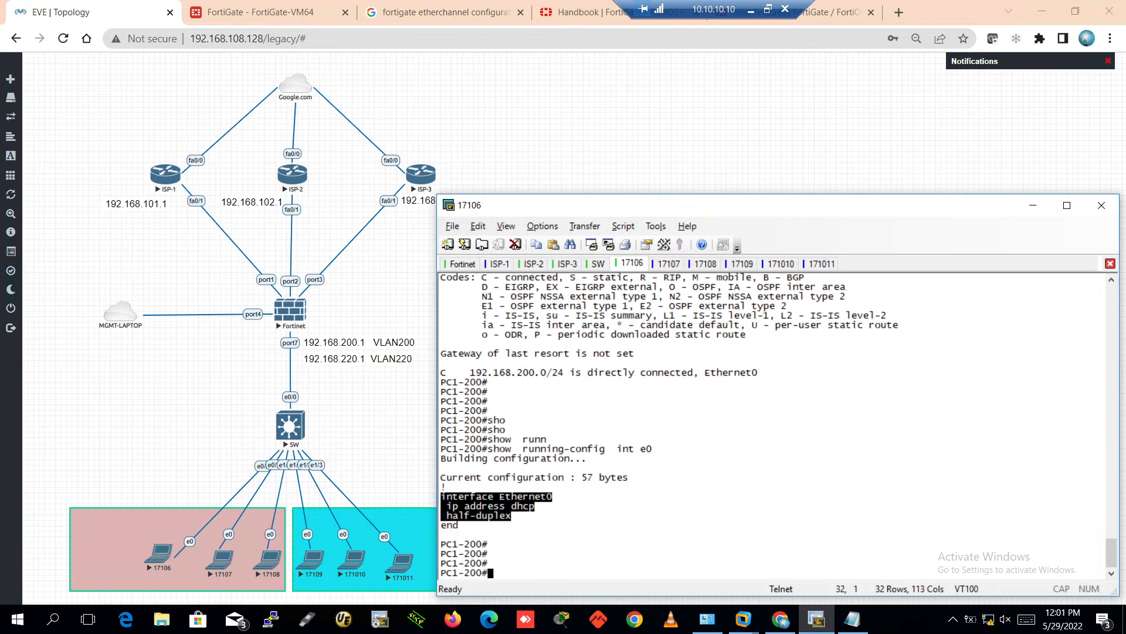
# Run 'show ip int brief' again to confirm Ethernet0 is up with 192.168.200.201
pyautogui.write('sho')
pyautogui.press('Tab')
pyautogui.write('ip int bri')
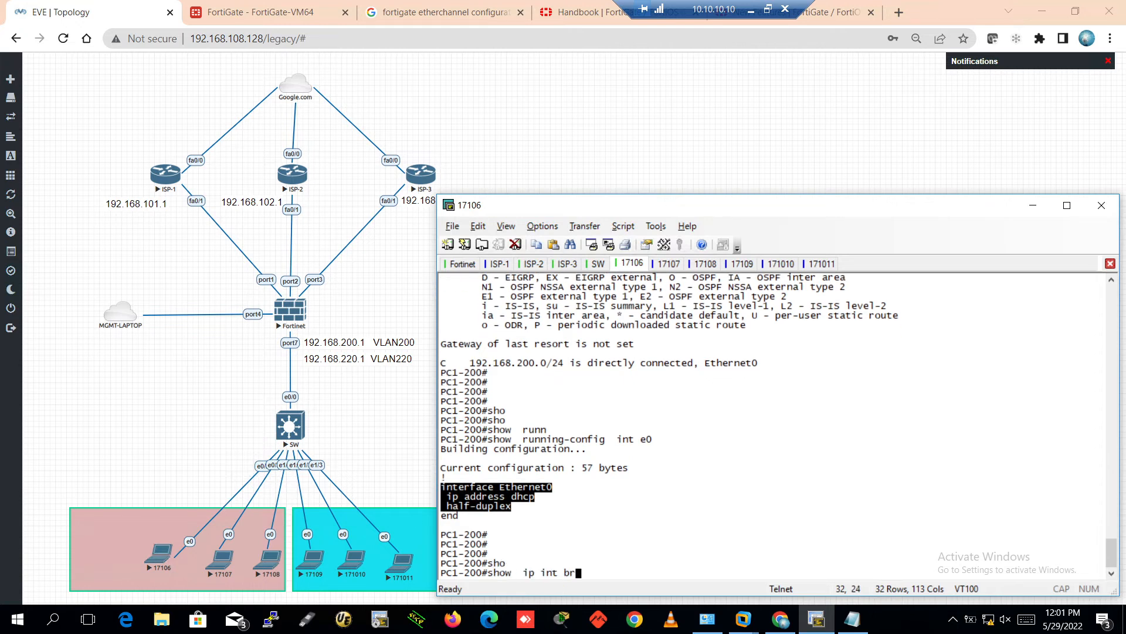
pyautogui.press('Tab')
pyautogui.press('Return')
pyautogui.press('Return')
pyautogui.press('Return')
pyautogui.press('Return')
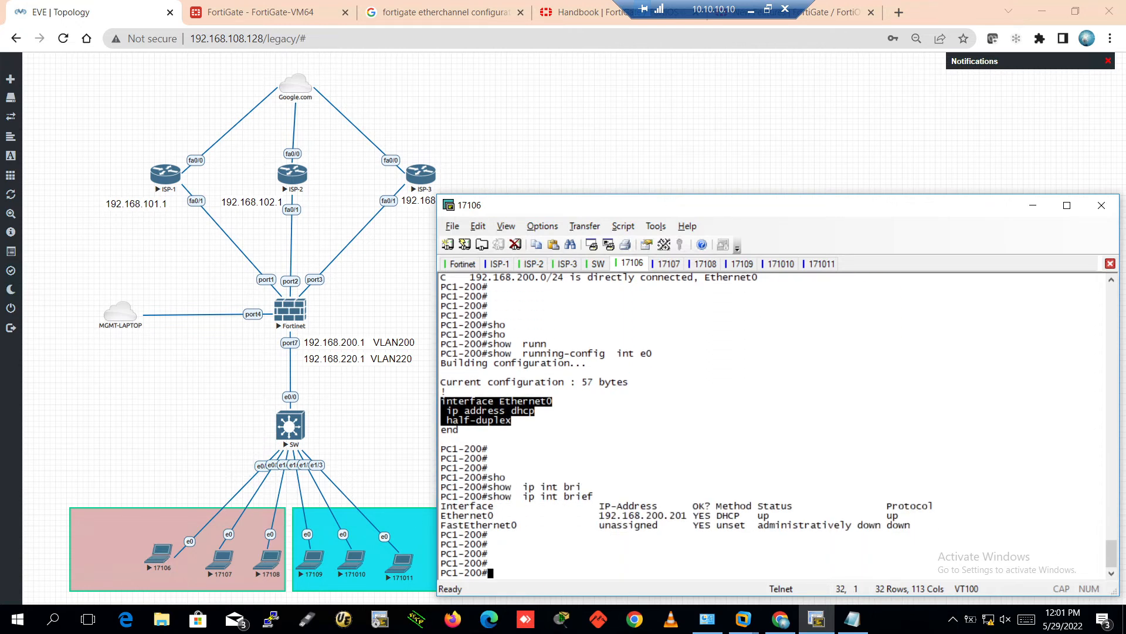
# Answer 'no' to the initial configuration dialog on both the 17107 and 17108 consoles
pyautogui.click(670, 265)
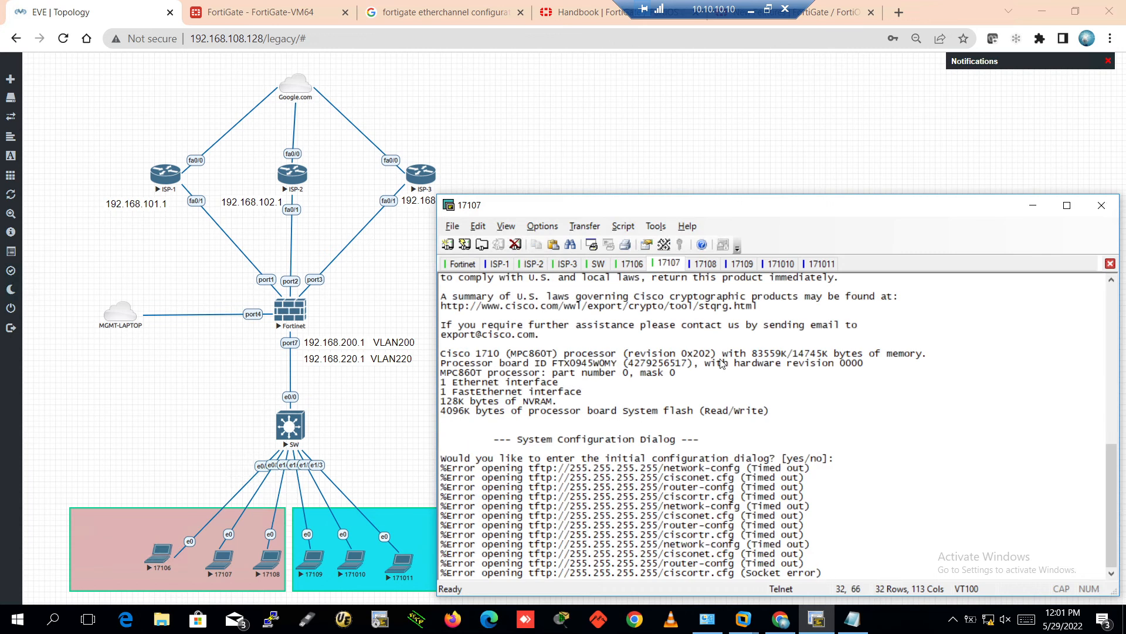
pyautogui.press('Return')
pyautogui.write('no')
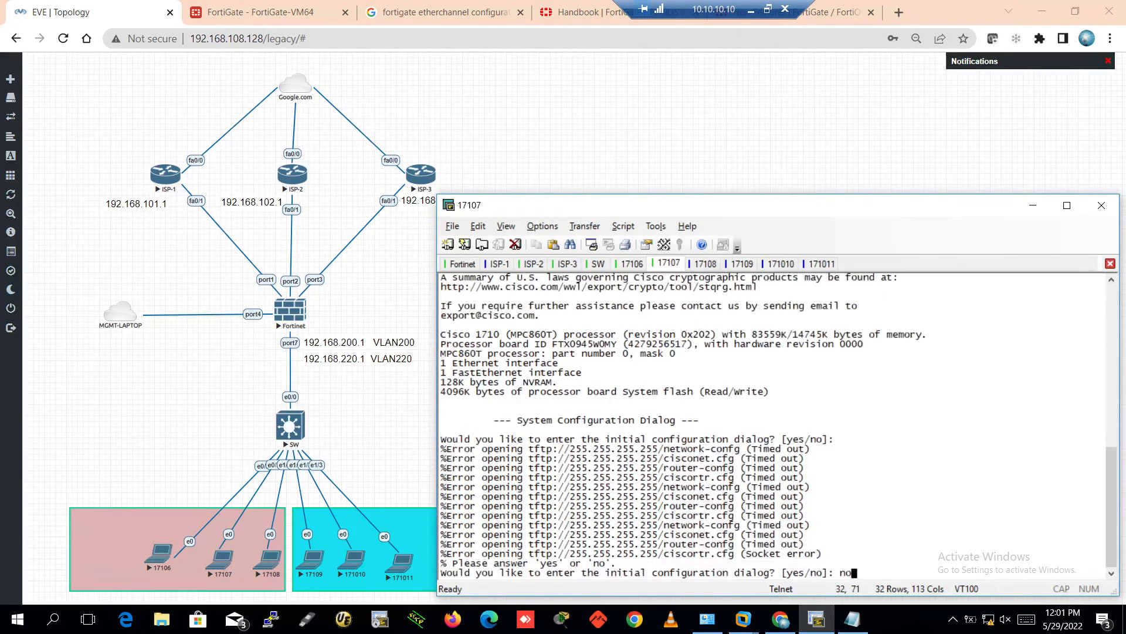
pyautogui.press('Return')
pyautogui.hotkey('ctrl', 'Tab')
pyautogui.press('Return')
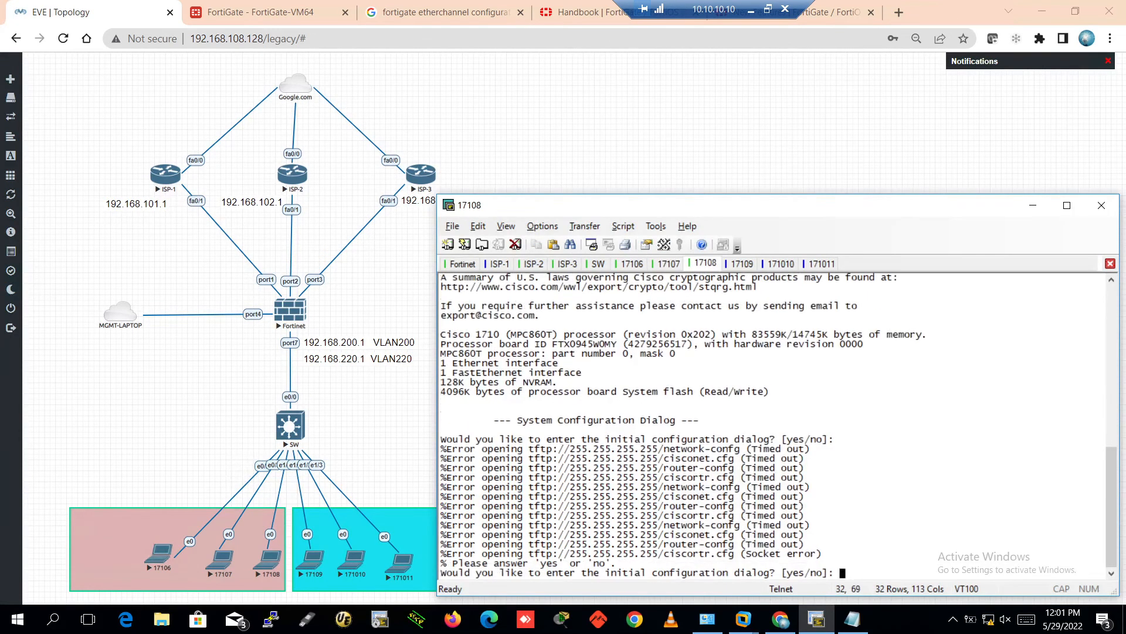
pyautogui.write('no')
pyautogui.press('Return')
# Back on 17107, enter privileged mode and global configuration mode
pyautogui.click(669, 264)
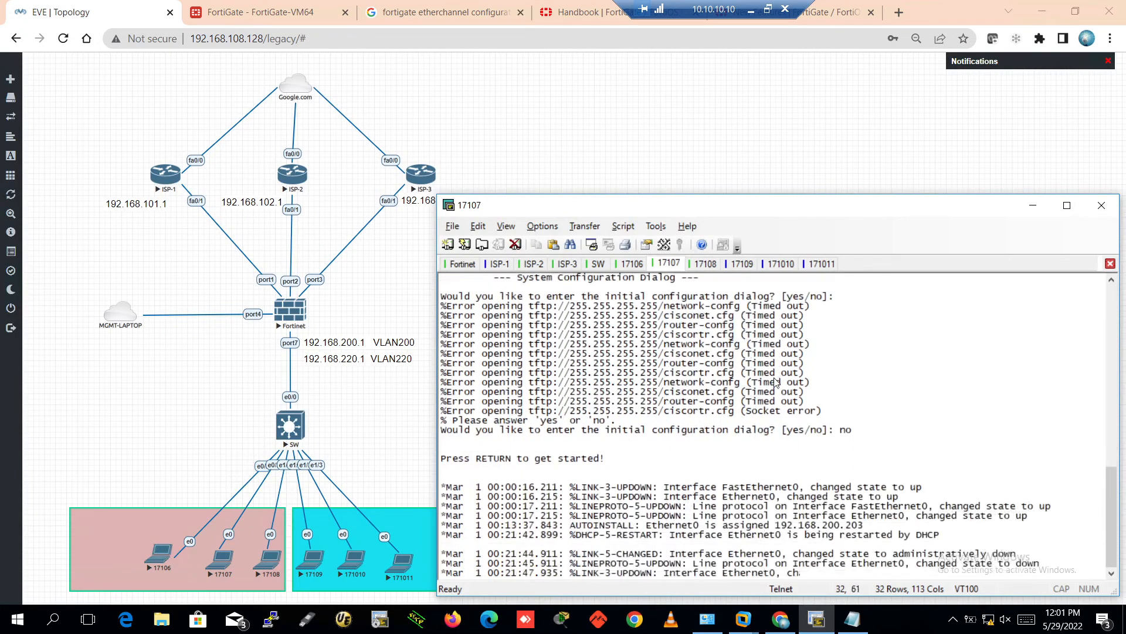
pyautogui.press('Return')
pyautogui.press('Return')
pyautogui.press('Return')
pyautogui.press('Return')
pyautogui.press('Return')
pyautogui.press('Return')
pyautogui.write('en')
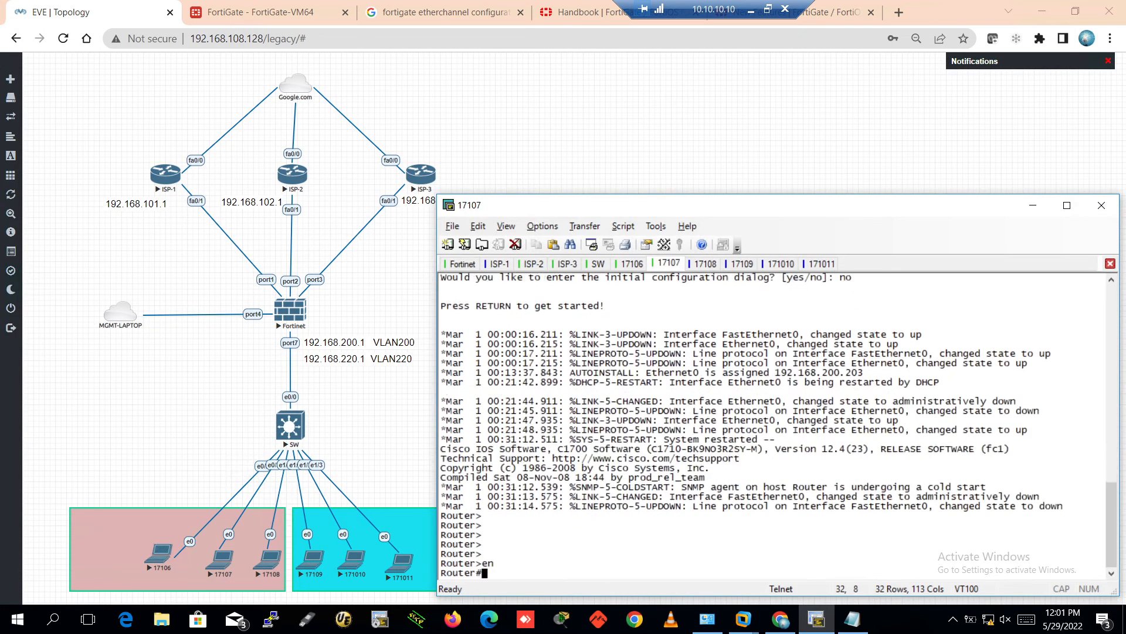
pyautogui.press('Return')
pyautogui.press('Return')
pyautogui.press('Return')
pyautogui.press('Return')
pyautogui.press('Return')
pyautogui.write('confi')
pyautogui.press('Tab')
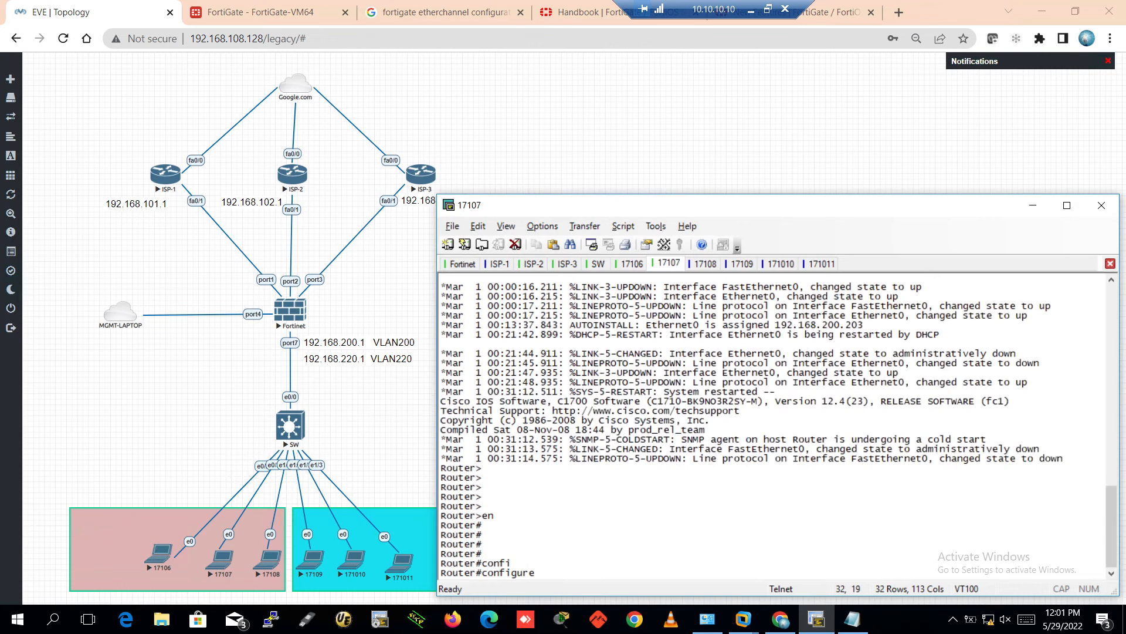
pyautogui.write('ter')
pyautogui.press('Tab')
pyautogui.press('Return')
pyautogui.press('Return')
pyautogui.press('Return')
pyautogui.press('Return')
pyautogui.press('Return')
pyautogui.press('Return')
pyautogui.press('Return')
pyautogui.press('Return')
pyautogui.press('Return')
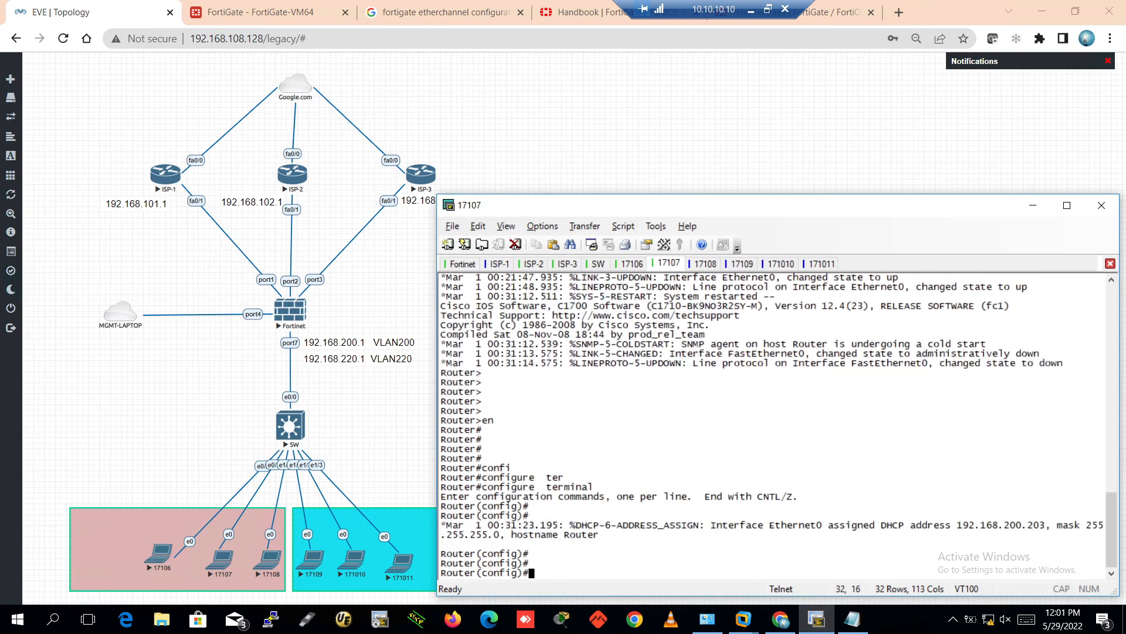
# Set the router's hostname to PC2-200
pyautogui.write('hos')
pyautogui.press('Tab')
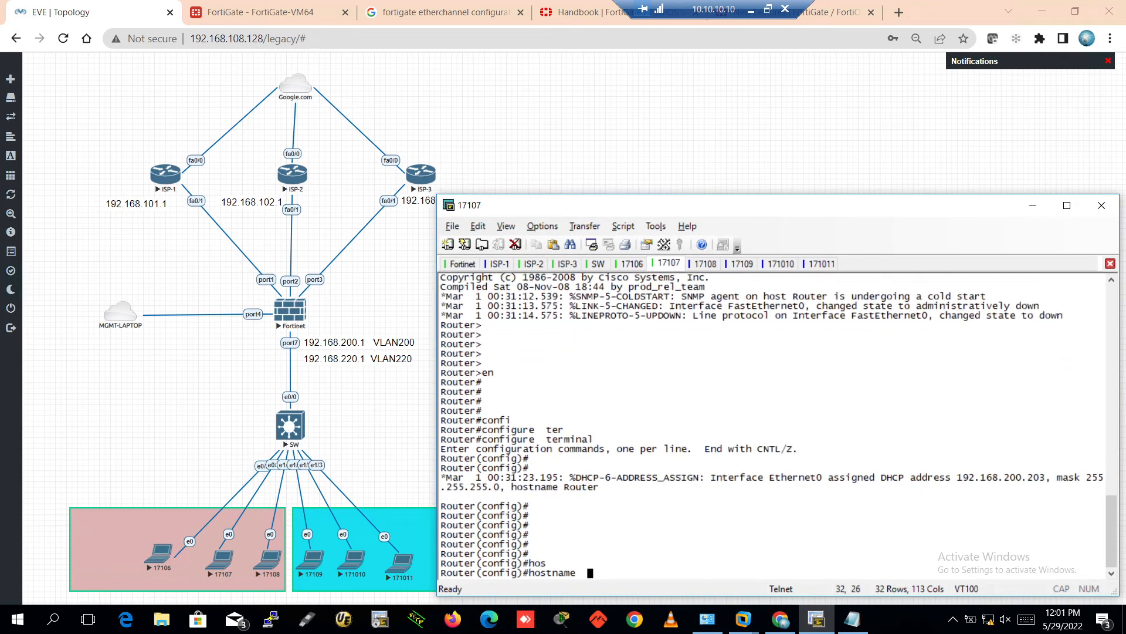
pyautogui.write('PC2-200')
pyautogui.press('Return')
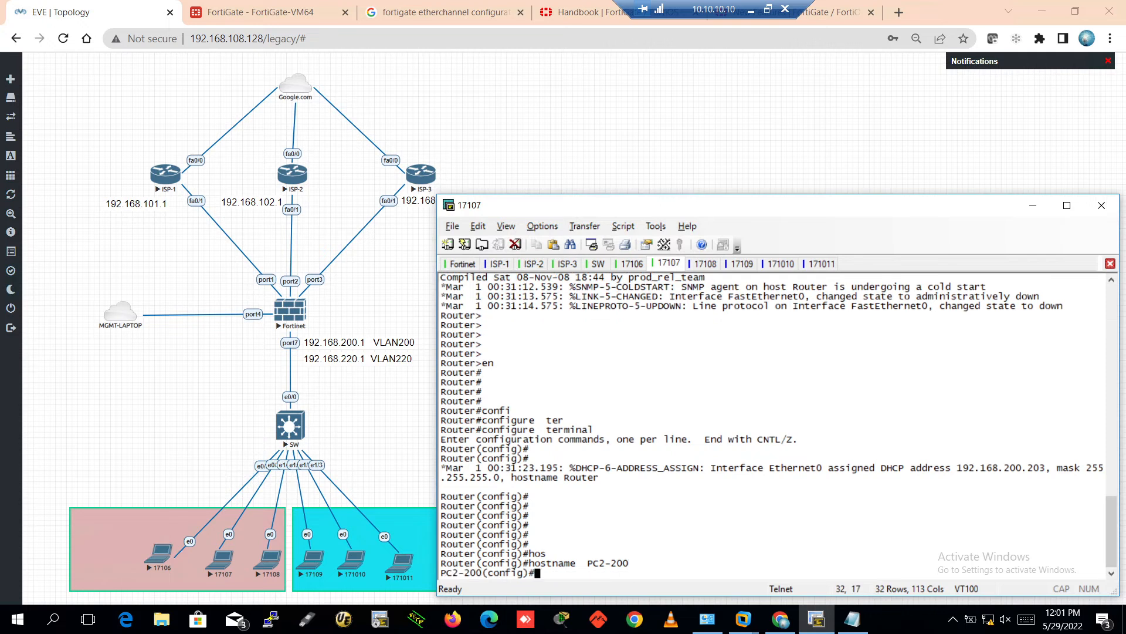
pyautogui.press('Return')
pyautogui.press('Return')
pyautogui.press('Return')
pyautogui.press('Return')
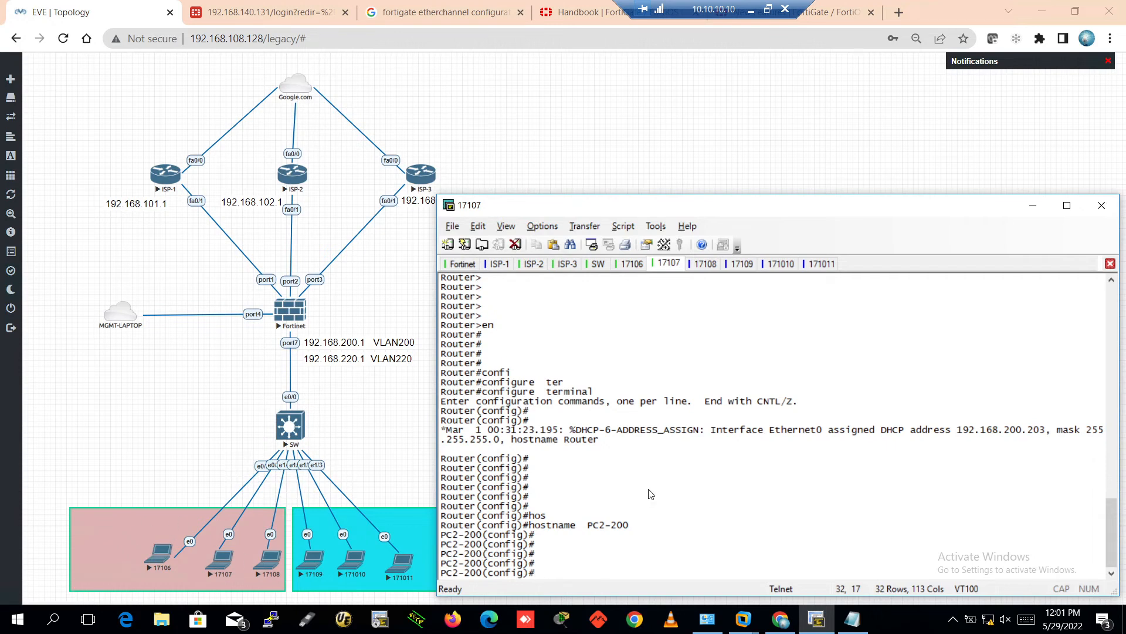
# Configure interface e0 with 'ip address dhcp'
pyautogui.write('int')
pyautogui.press('Tab')
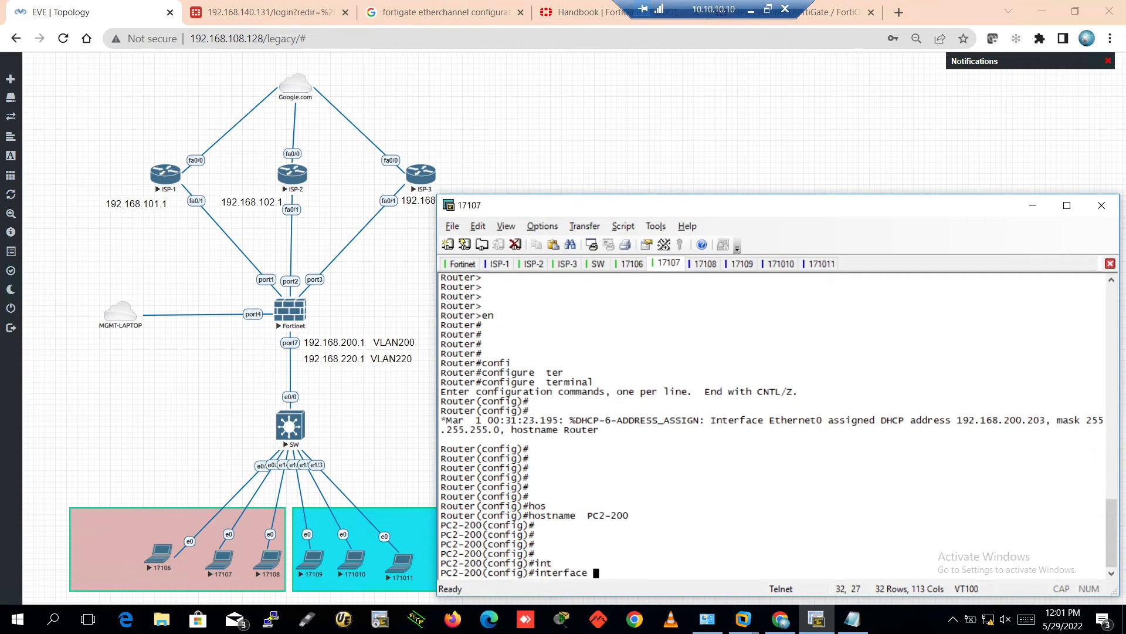
pyautogui.write('e0')
pyautogui.press('Return')
pyautogui.press('Return')
pyautogui.press('Return')
pyautogui.write('ip add')
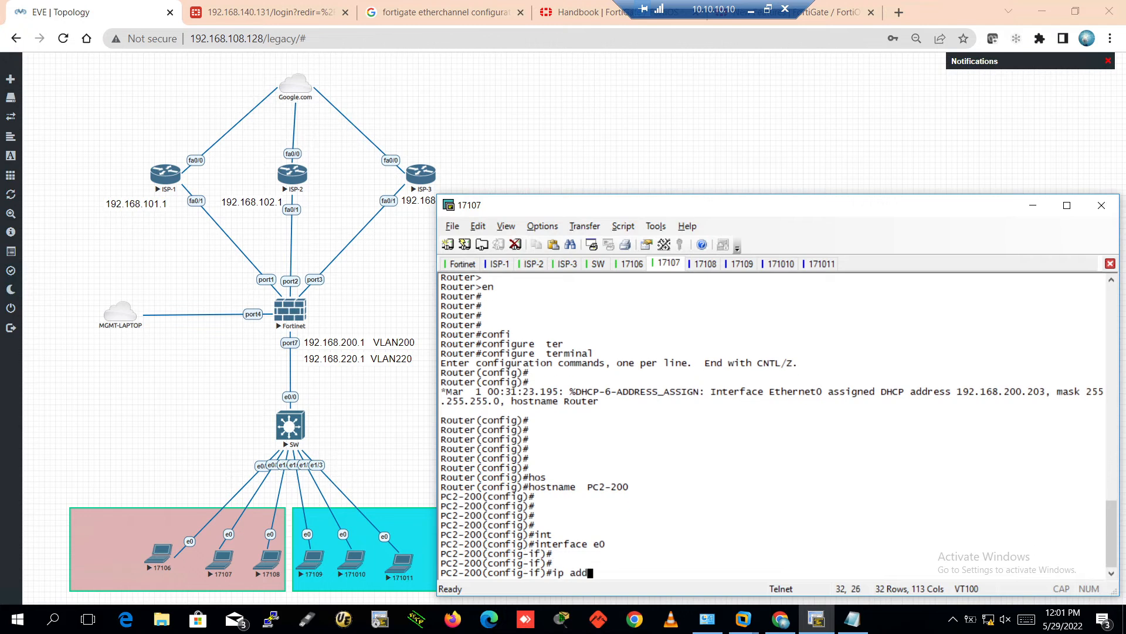
pyautogui.press('Tab')
pyautogui.write('dhc')
pyautogui.press('Tab')
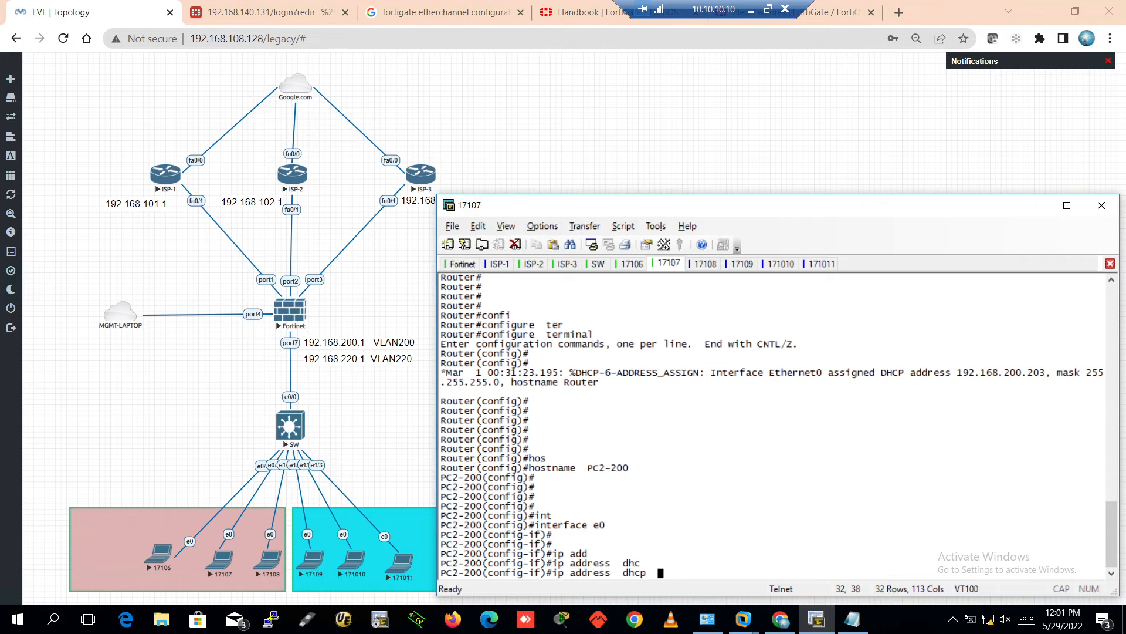
pyautogui.press('Return')
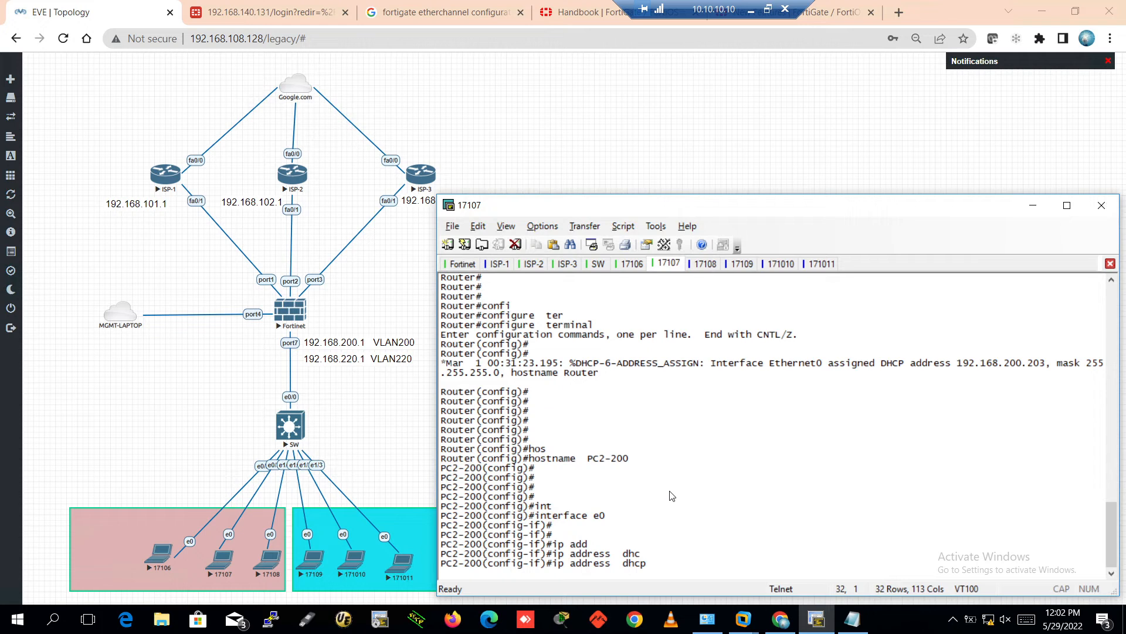
# Leave configuration mode and run 'show ip int brief' to see PC2-200's DHCP address
pyautogui.press('Return')
pyautogui.press('Return')
pyautogui.press('Return')
pyautogui.press('Return')
pyautogui.press('Return')
pyautogui.hotkey('ctrl', 'z')
pyautogui.press('Return')
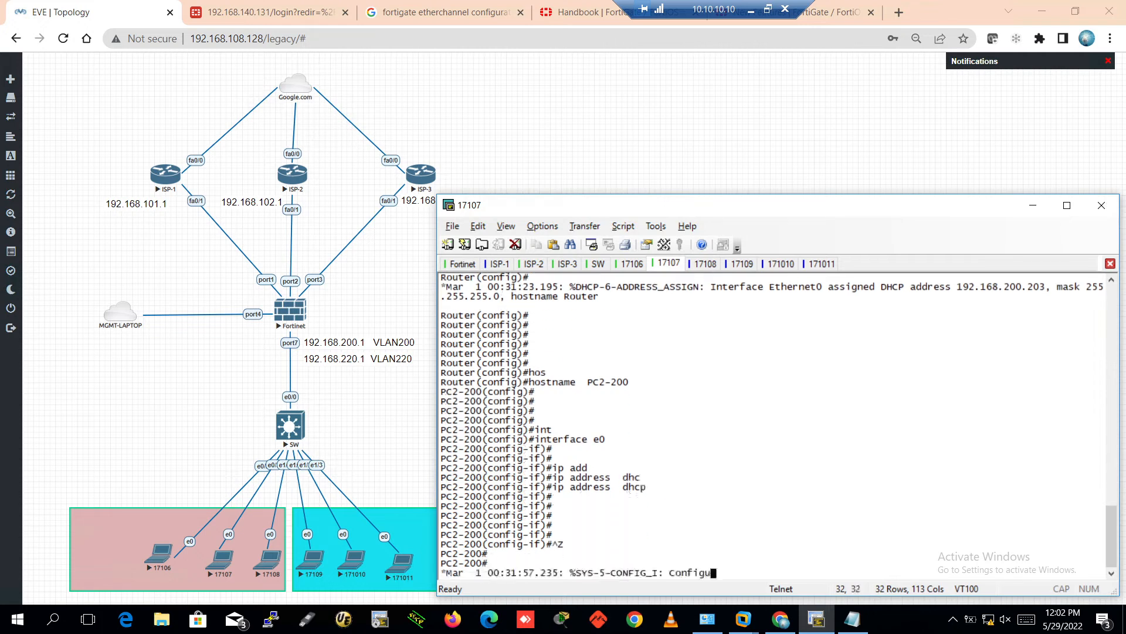
pyautogui.press('Return')
pyautogui.press('Return')
pyautogui.press('Return')
pyautogui.press('Return')
pyautogui.press('Return')
pyautogui.press('Return')
pyautogui.write('sh')
pyautogui.press('Tab')
pyautogui.write('o')
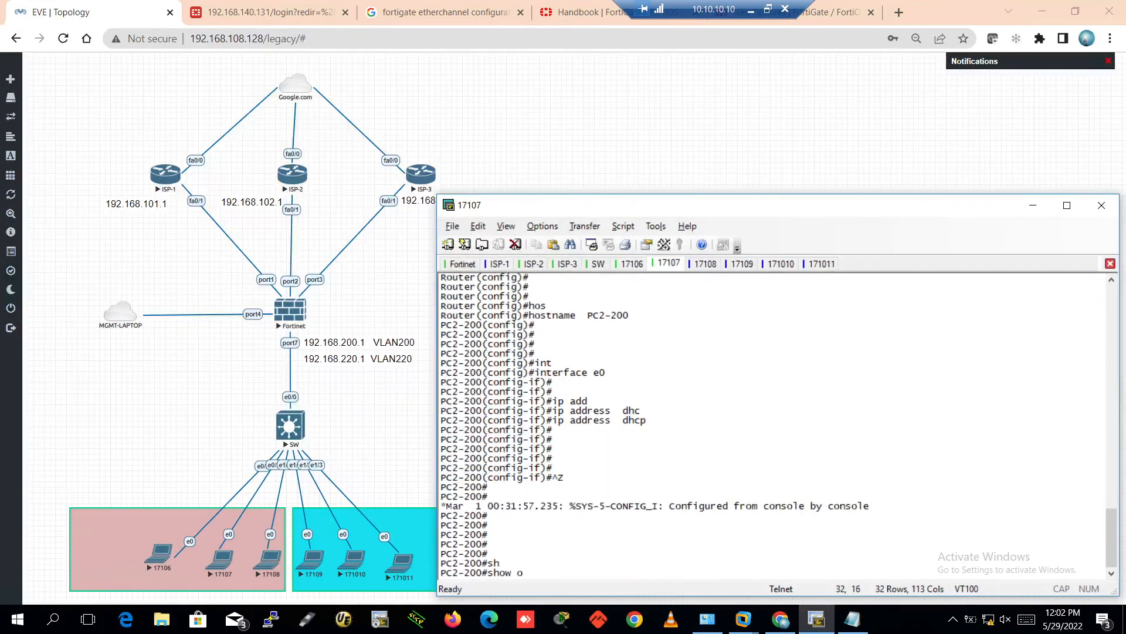
pyautogui.write(' ip int bri')
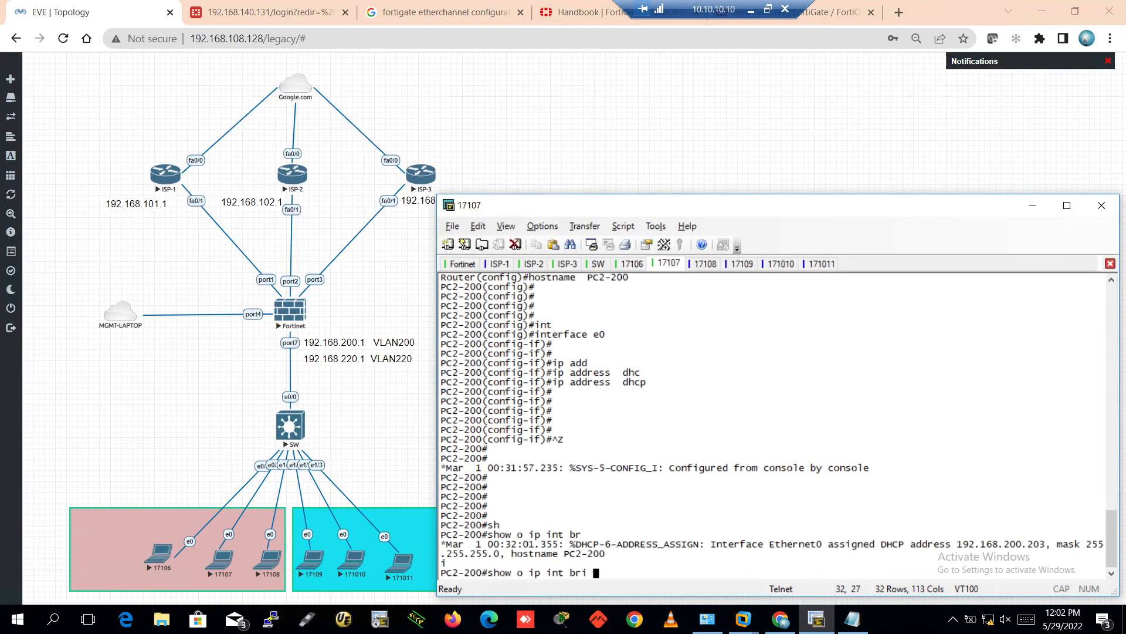
pyautogui.press('Return')
pyautogui.press('Return')
pyautogui.write('sho')
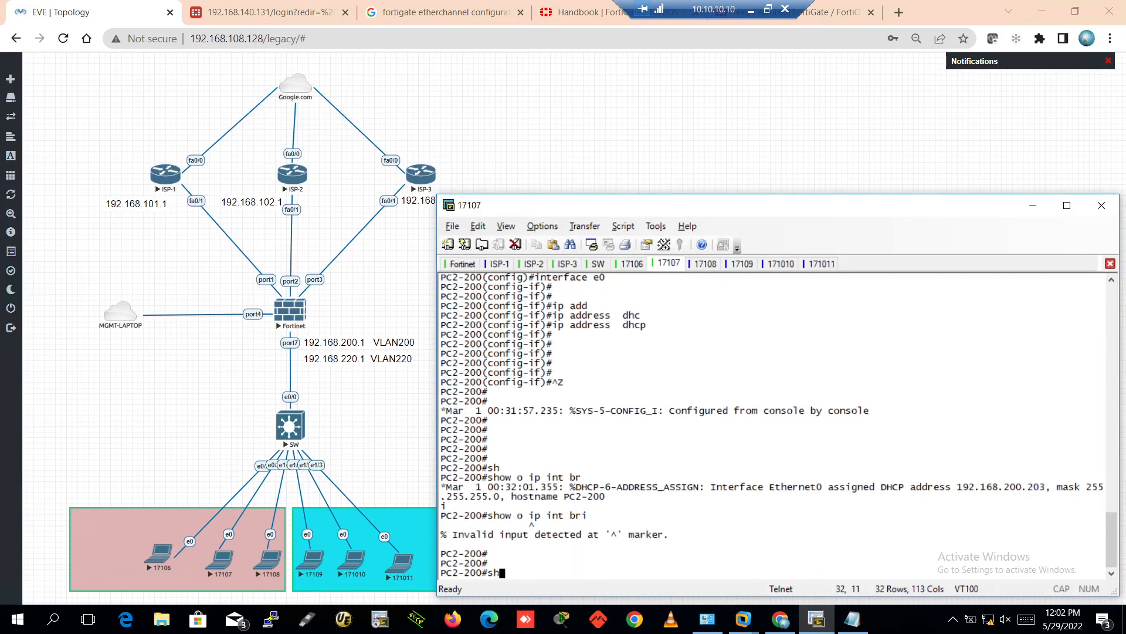
pyautogui.press('Tab')
pyautogui.write('ip int bri')
pyautogui.press('Tab')
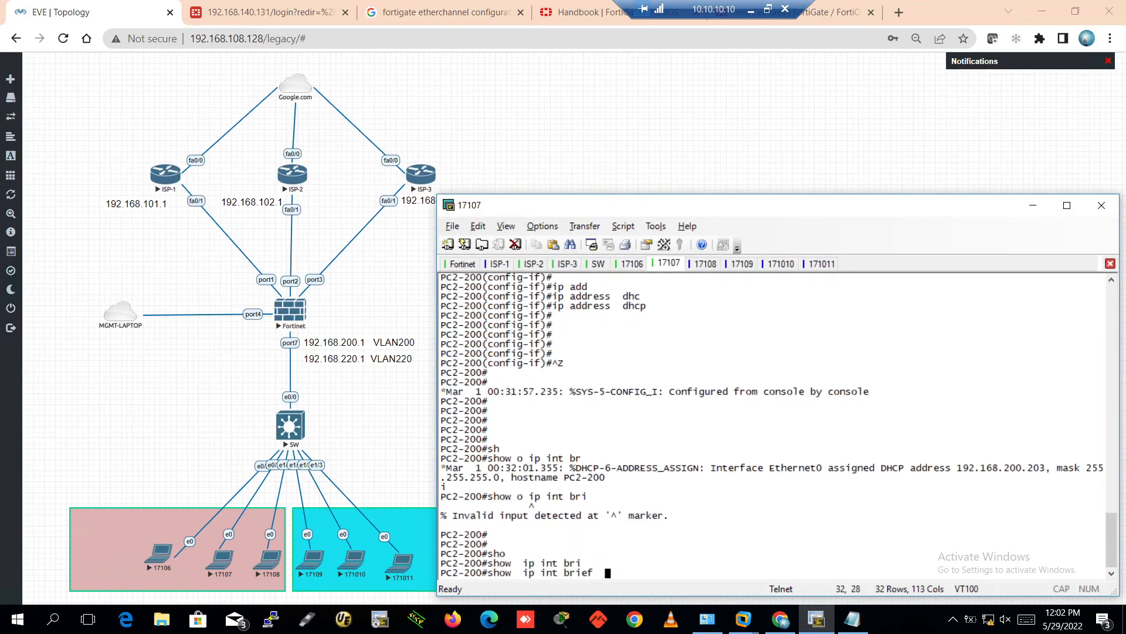
pyautogui.press('Return')
pyautogui.press('Return')
pyautogui.press('Return')
pyautogui.press('Return')
pyautogui.press('Return')
pyautogui.press('Return')
pyautogui.press('Return')
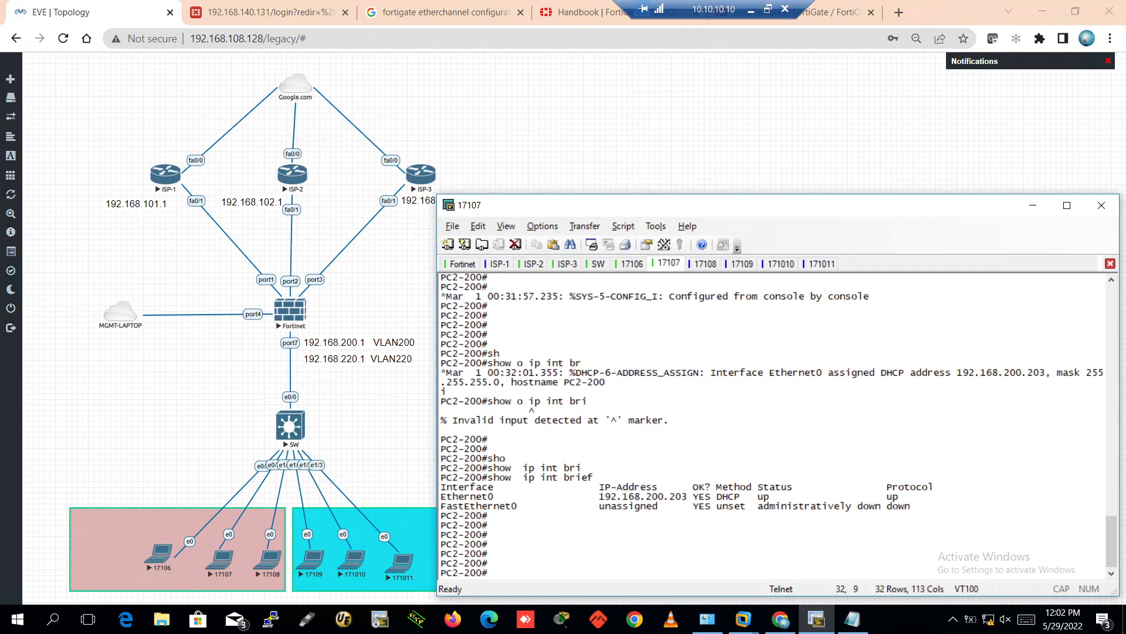
# Ping the gateway 192.168.200.1 and PC1-200 at 192.168.200.201
pyautogui.write('ping 192.168.200.1')
pyautogui.press('Return')
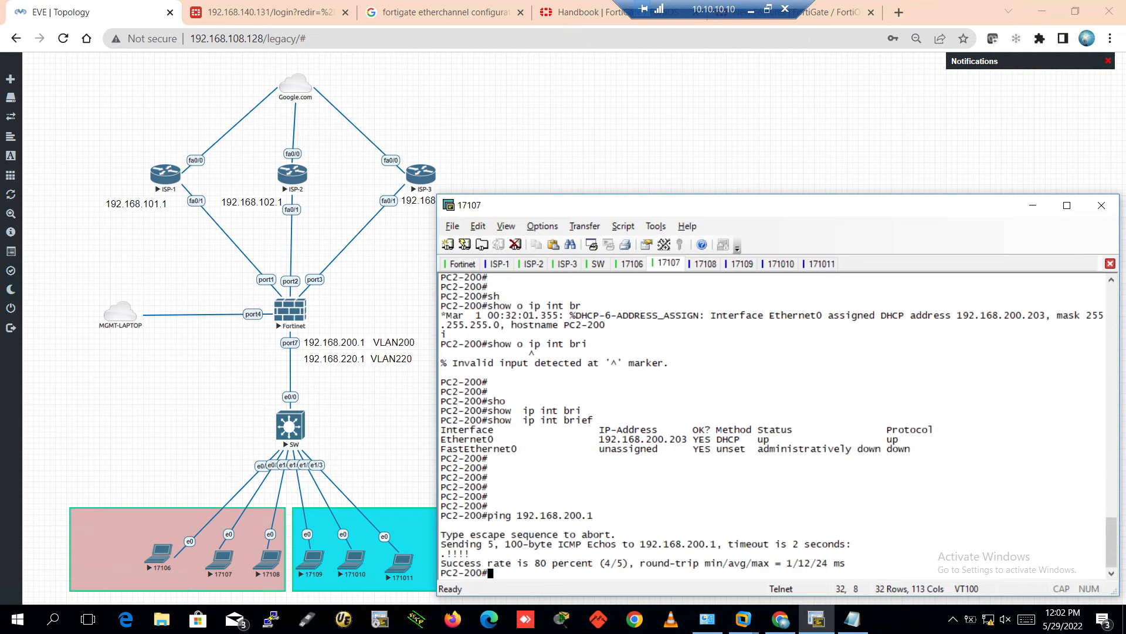
pyautogui.press('Return')
pyautogui.press('Return')
pyautogui.press('Up')
pyautogui.press('BackSpace')
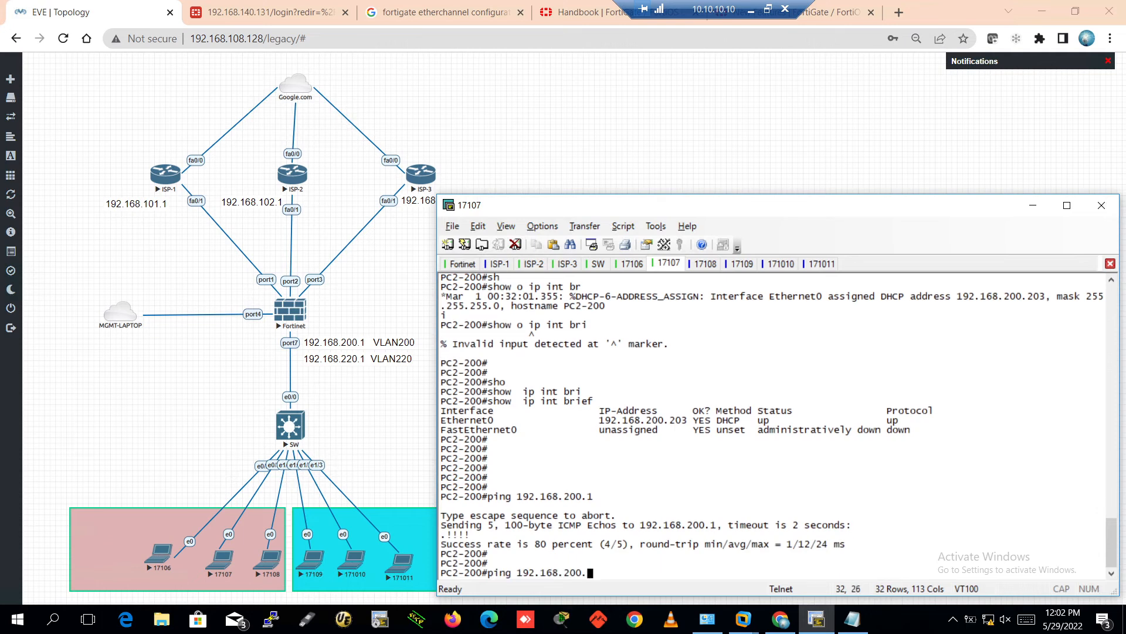
pyautogui.write('201')
pyautogui.press('Return')
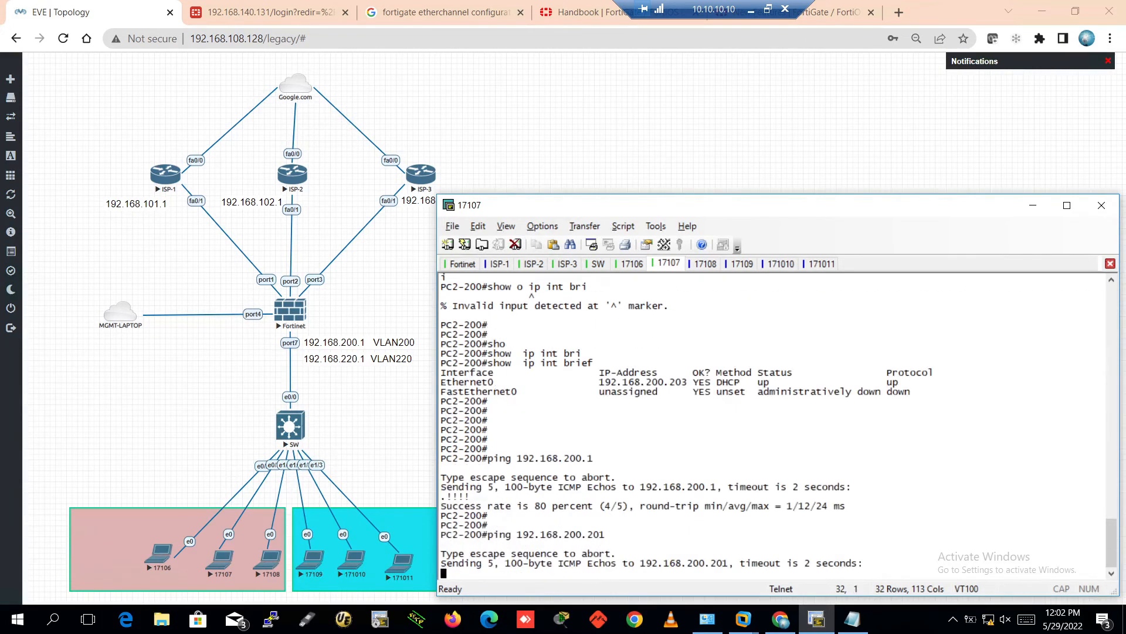
# Compare PC1-200's .201 address with PC2-200's .203, then bring up the 17108 console
pyautogui.click(634, 264)
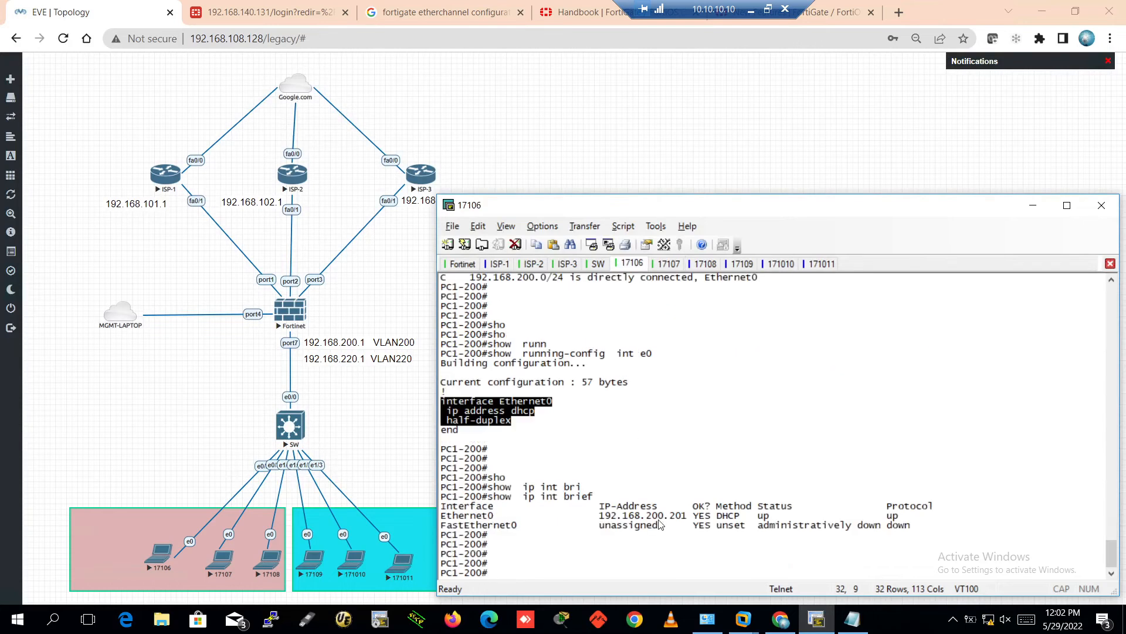
pyautogui.doubleClick(676, 516)
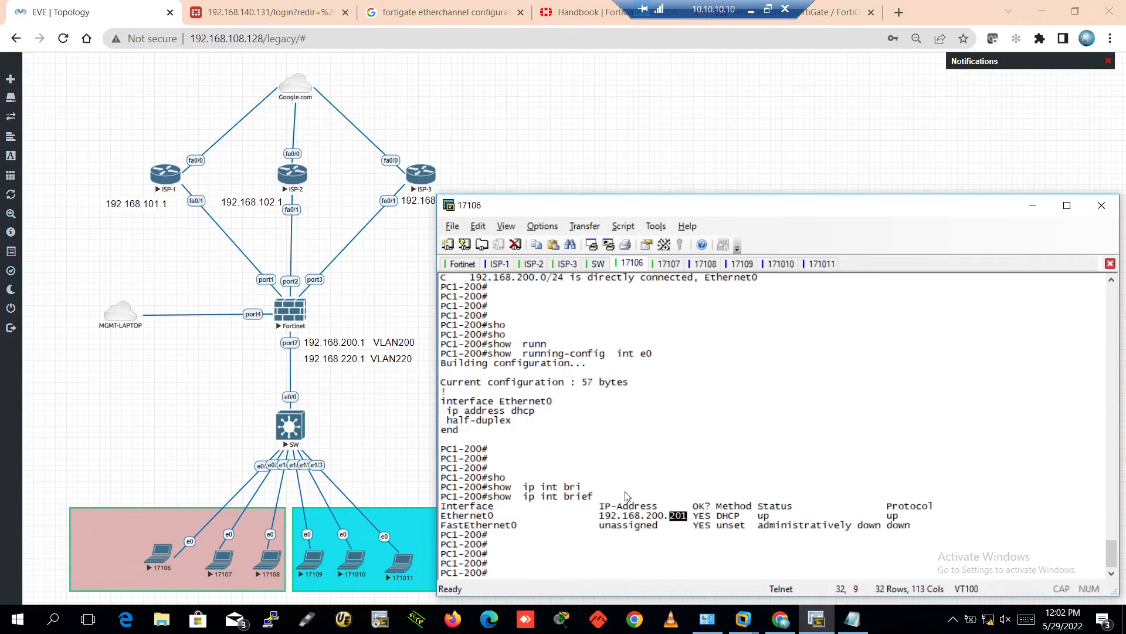
pyautogui.click(668, 264)
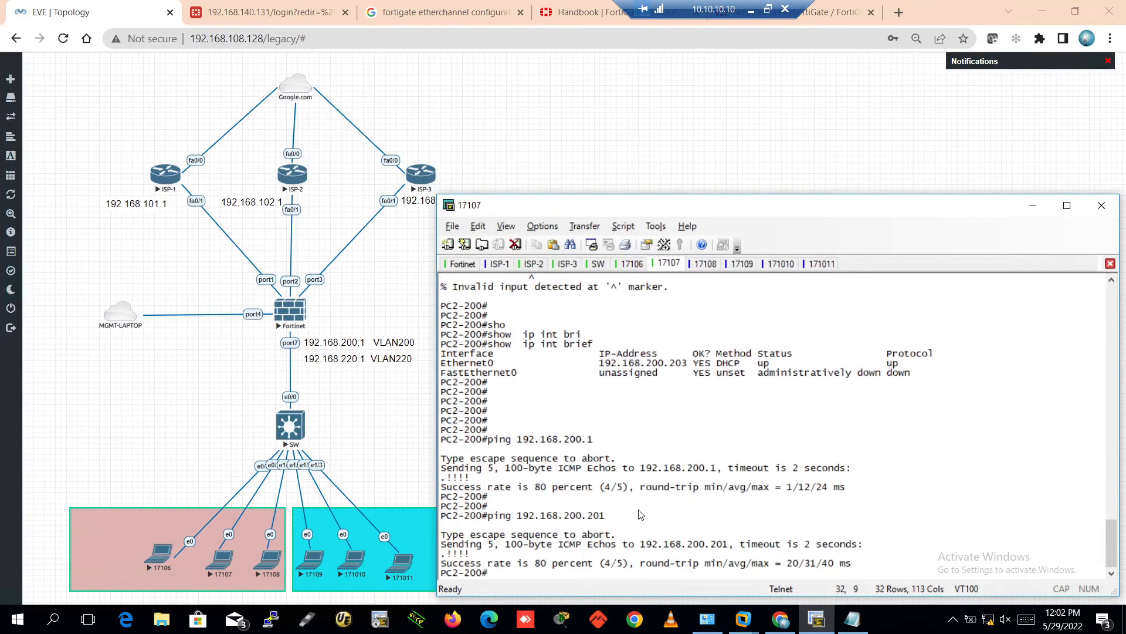
pyautogui.doubleClick(678, 363)
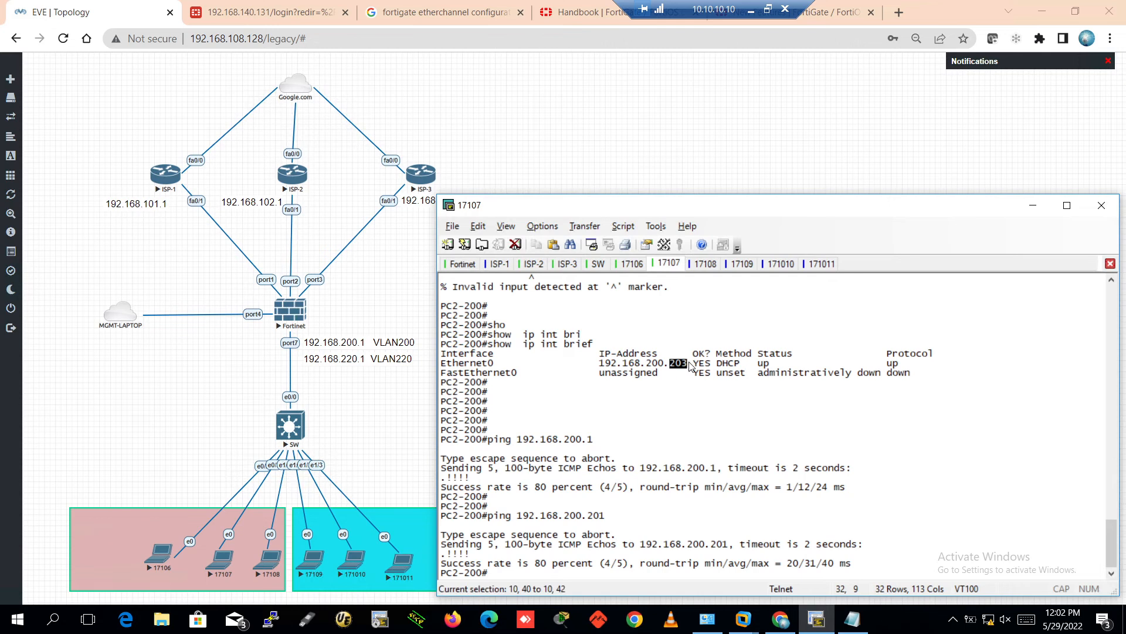
pyautogui.click(706, 265)
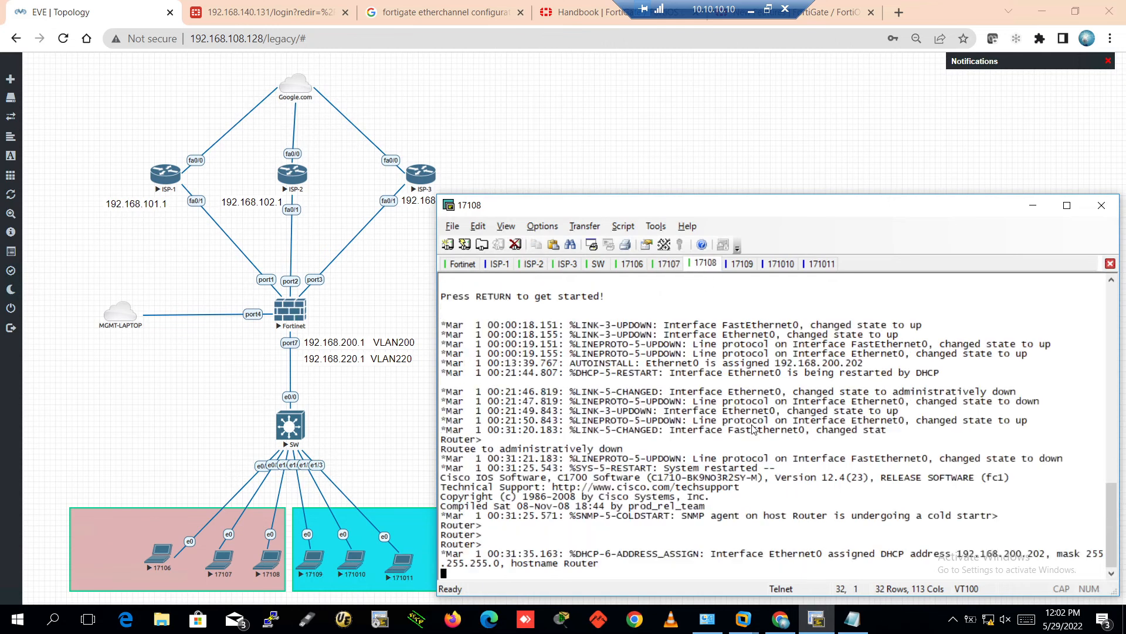
# On the 17108 console, enter privileged mode and then global configuration mode
pyautogui.press('Return')
pyautogui.press('Return')
pyautogui.press('Return')
pyautogui.press('Return')
pyautogui.press('Return')
pyautogui.write('en')
pyautogui.press('Return')
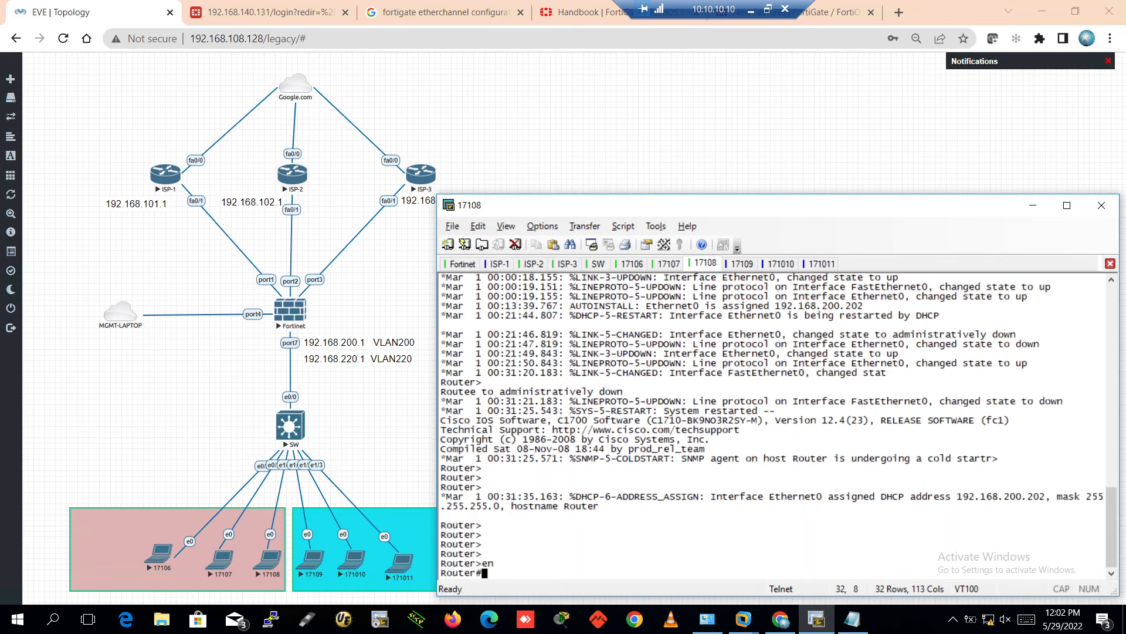
pyautogui.press('Return')
pyautogui.press('Return')
pyautogui.press('Return')
pyautogui.press('Return')
pyautogui.press('Return')
pyautogui.press('Return')
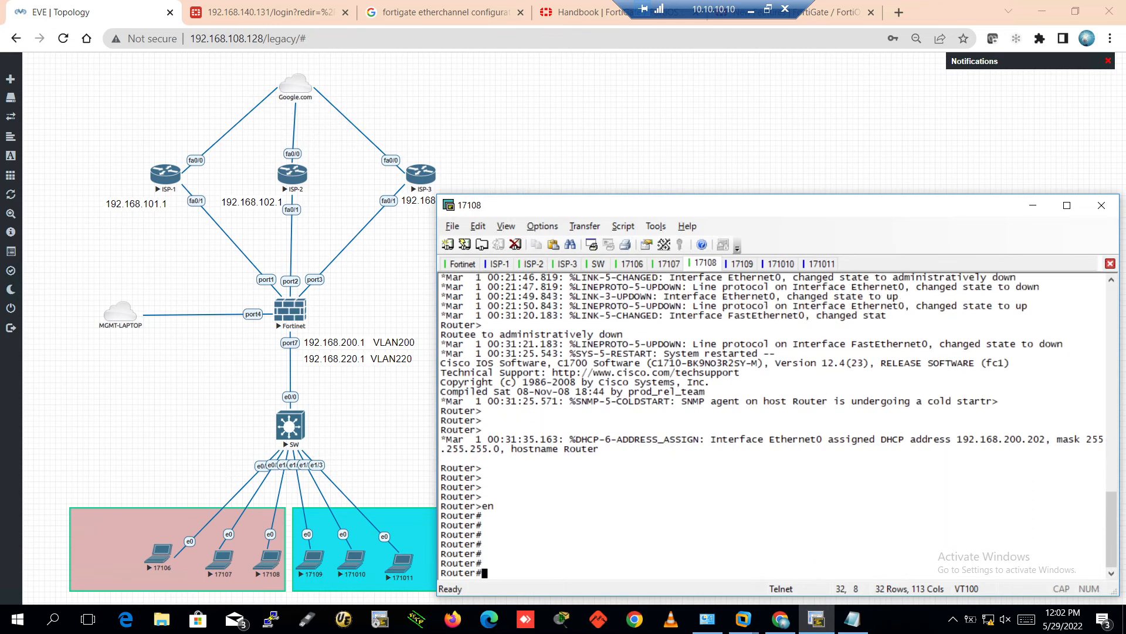
pyautogui.press('Return')
pyautogui.press('Return')
pyautogui.press('Return')
pyautogui.press('Return')
pyautogui.write('condi')
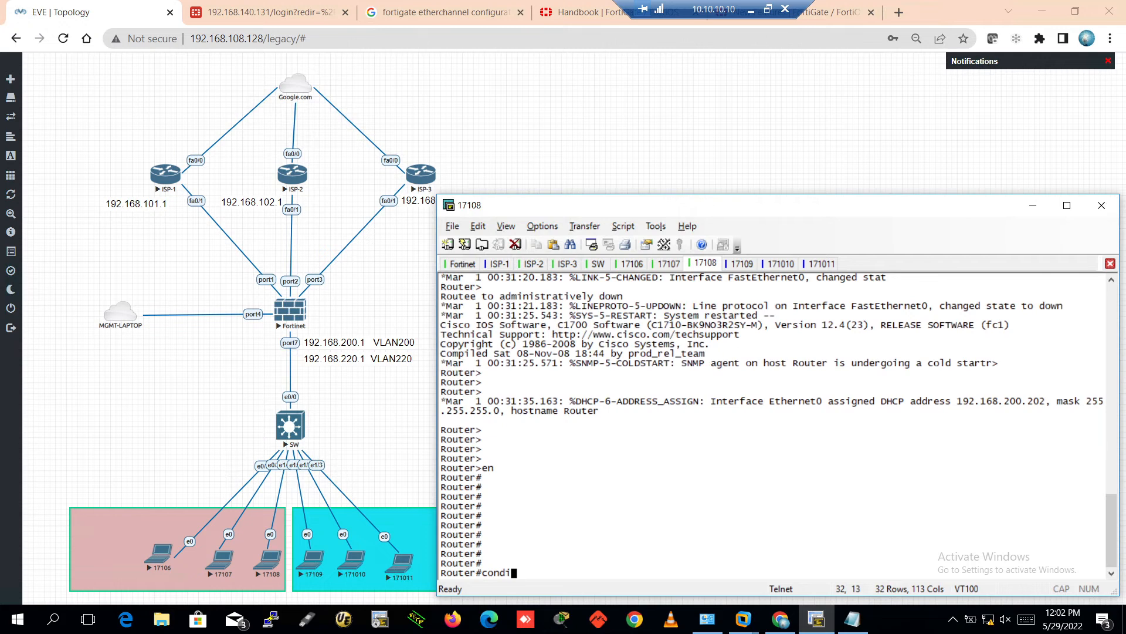
pyautogui.press('Tab')
pyautogui.press('BackSpace')
pyautogui.write('f')
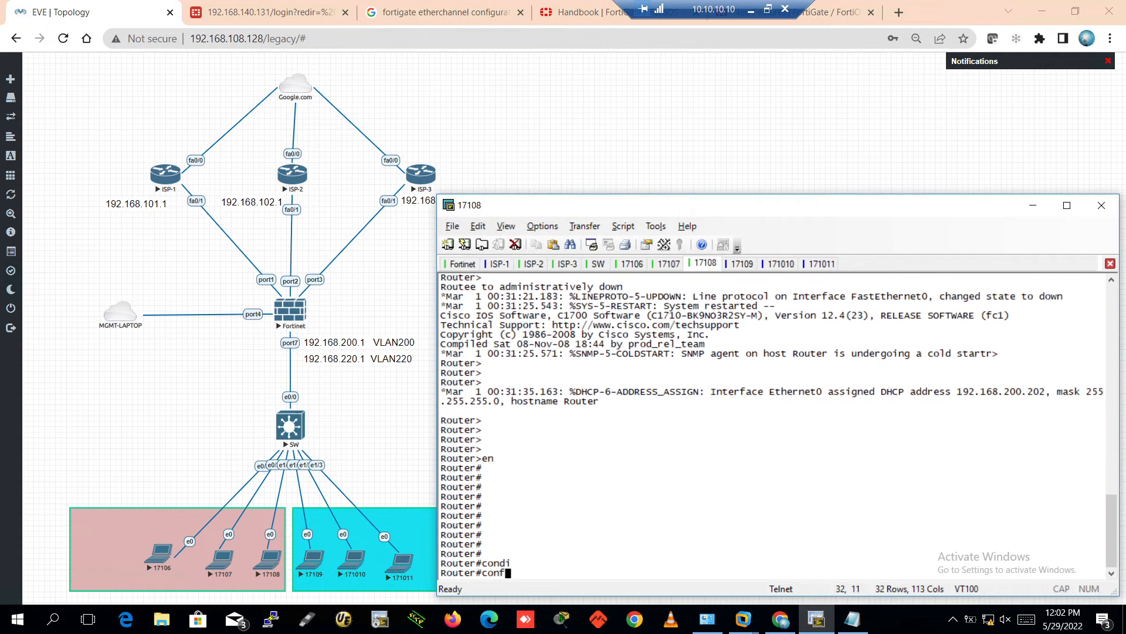
pyautogui.write('i')
pyautogui.press('Tab')
pyautogui.write('ter')
pyautogui.press('Tab')
pyautogui.press('Return')
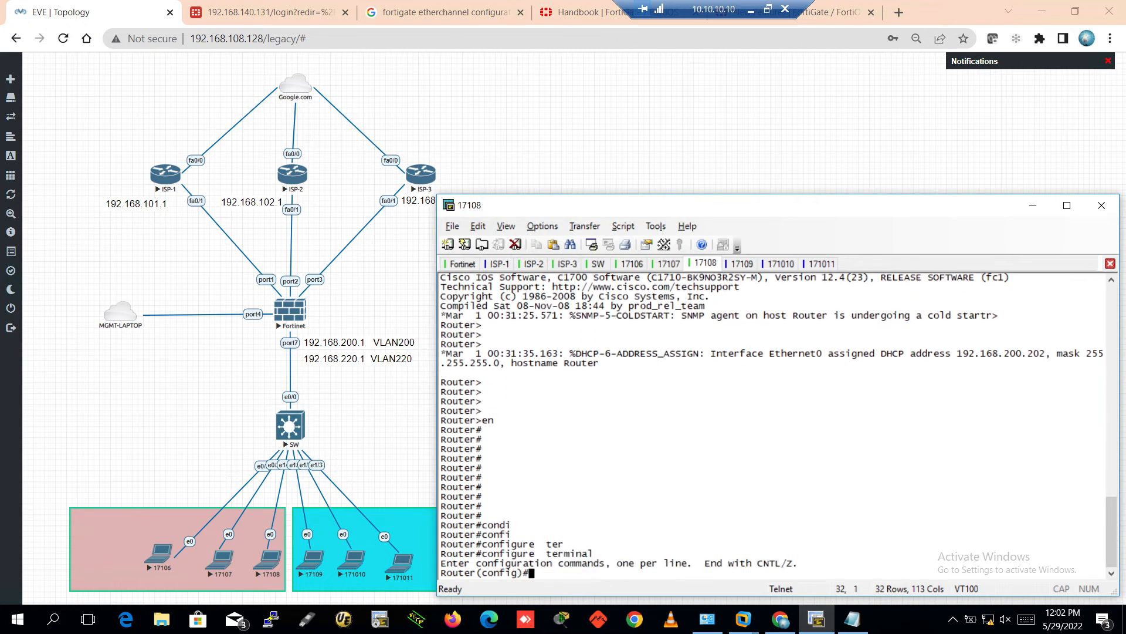
pyautogui.press('Return')
pyautogui.press('Return')
pyautogui.press('Return')
# Check Ethernet0's running configuration with 'do show run int e0' to confirm ip address dhcp
pyautogui.write('int')
pyautogui.press('Tab')
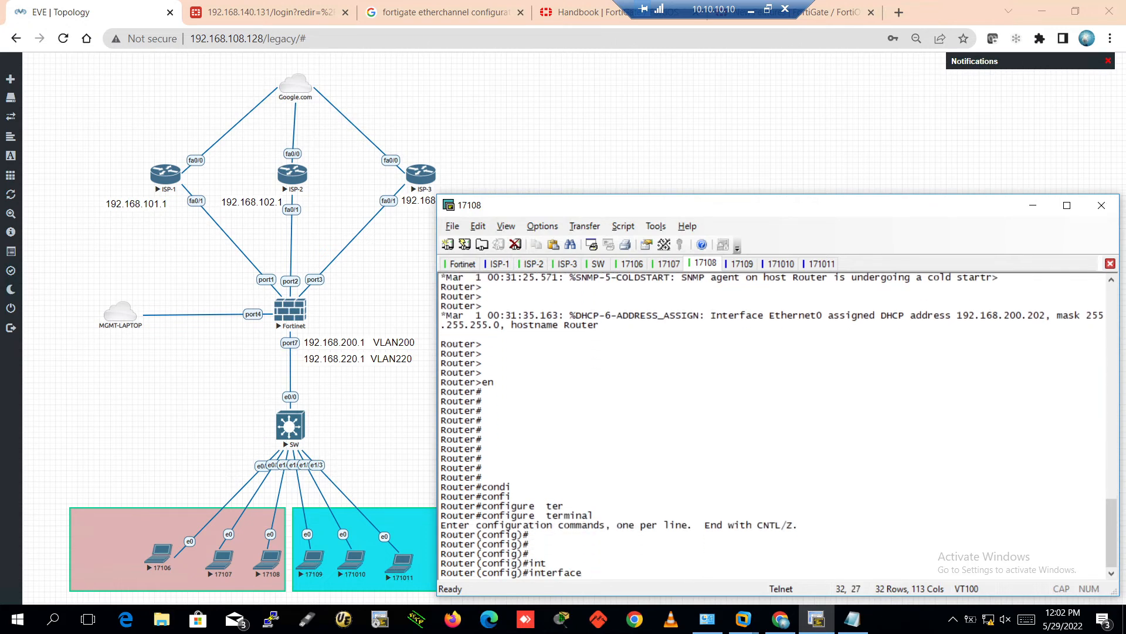
pyautogui.press('BackSpace')
pyautogui.press('BackSpace')
pyautogui.press('BackSpace')
pyautogui.press('BackSpace')
pyautogui.press('BackSpace')
pyautogui.press('BackSpace')
pyautogui.press('BackSpace')
pyautogui.press('BackSpace')
pyautogui.press('BackSpace')
pyautogui.press('BackSpace')
pyautogui.press('BackSpace')
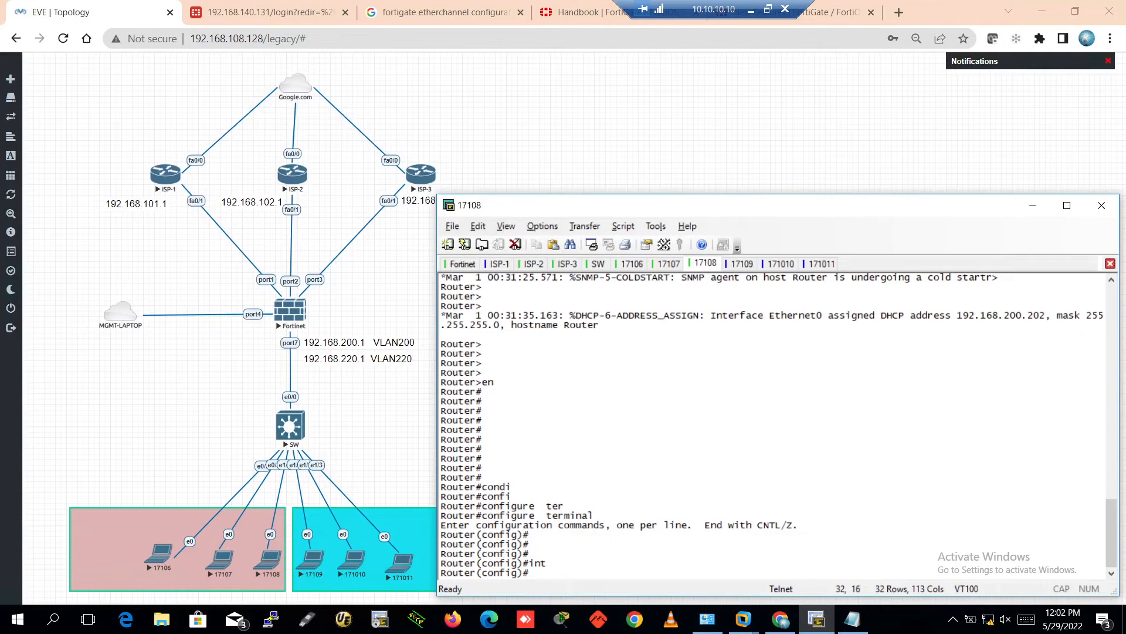
pyautogui.write('do show runn int e0')
pyautogui.press('Return')
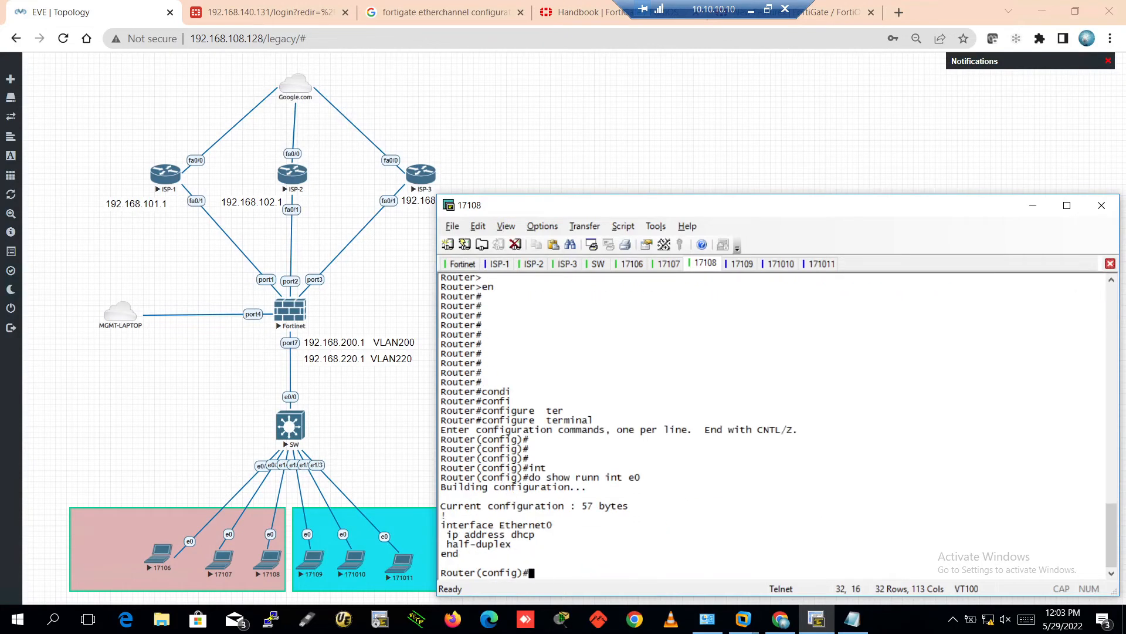
pyautogui.press('Return')
pyautogui.press('Return')
pyautogui.press('Return')
pyautogui.press('Return')
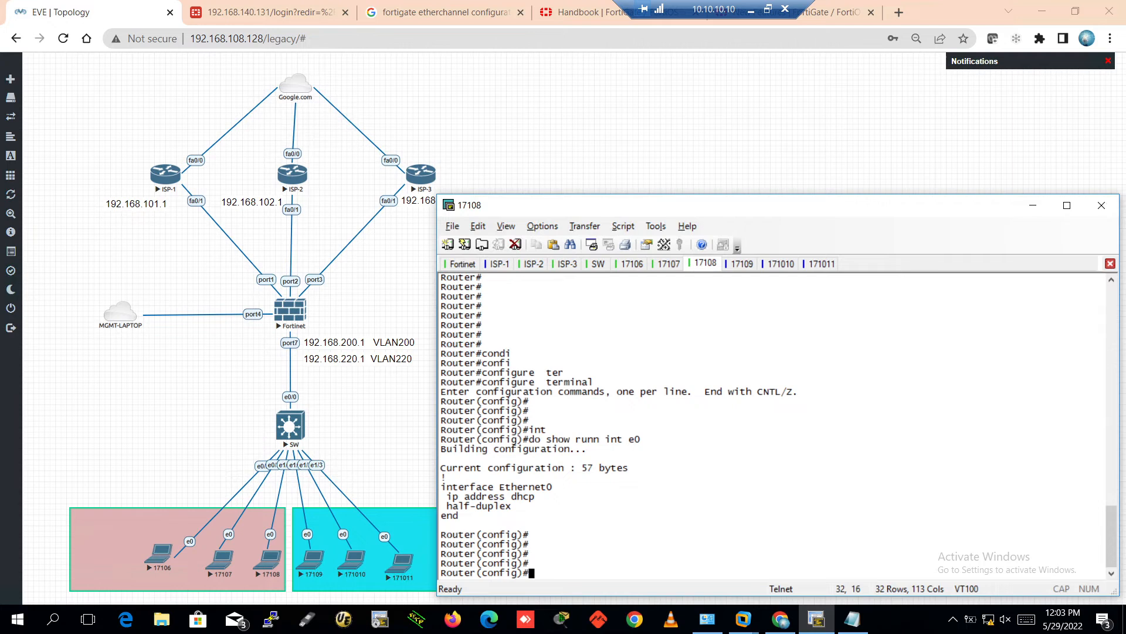
# Rename the router to PC3-200 and exit configuration mode
pyautogui.write('hos')
pyautogui.press('Tab')
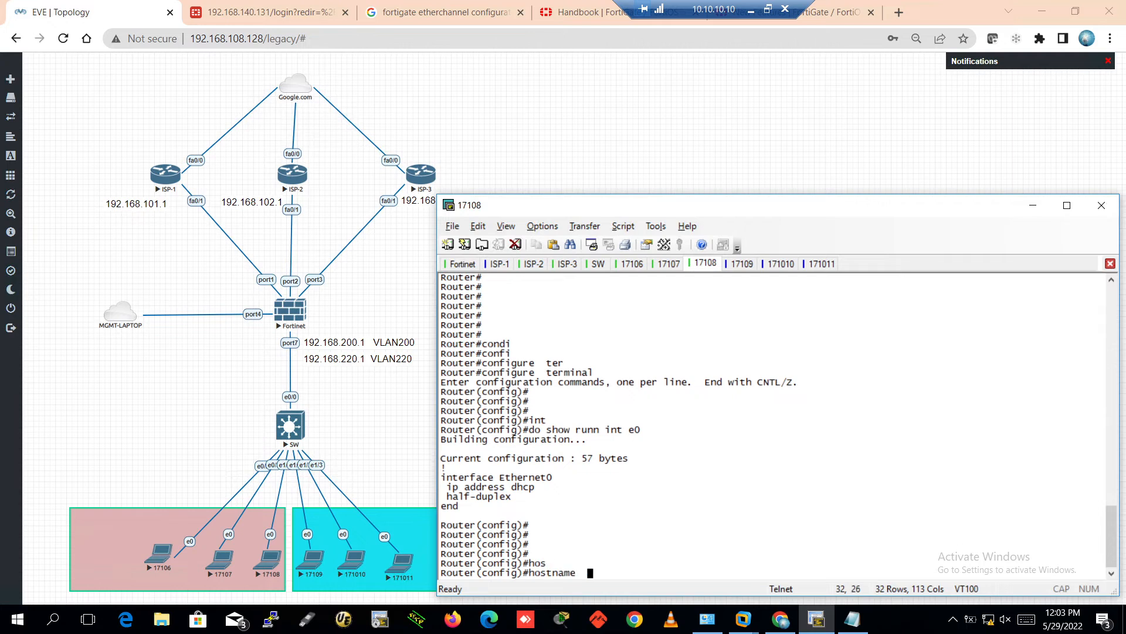
pyautogui.write('PC3-200')
pyautogui.press('Return')
pyautogui.press('Return')
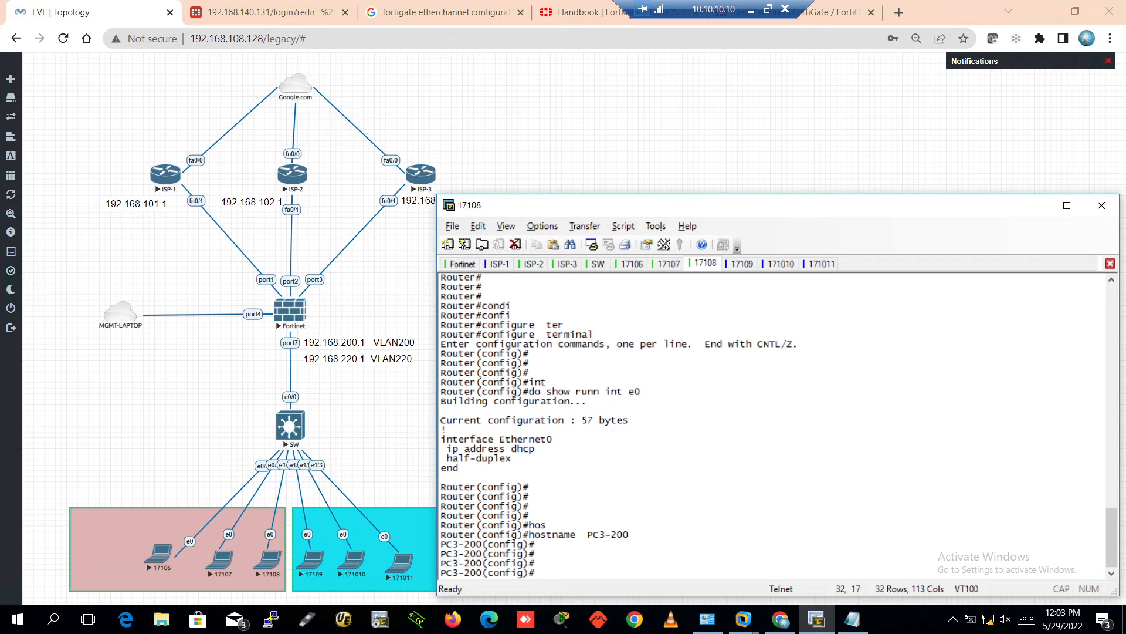
pyautogui.hotkey('ctrl', 'z')
pyautogui.press('Return')
pyautogui.press('Return')
pyautogui.press('Return')
pyautogui.press('Return')
pyautogui.press('Return')
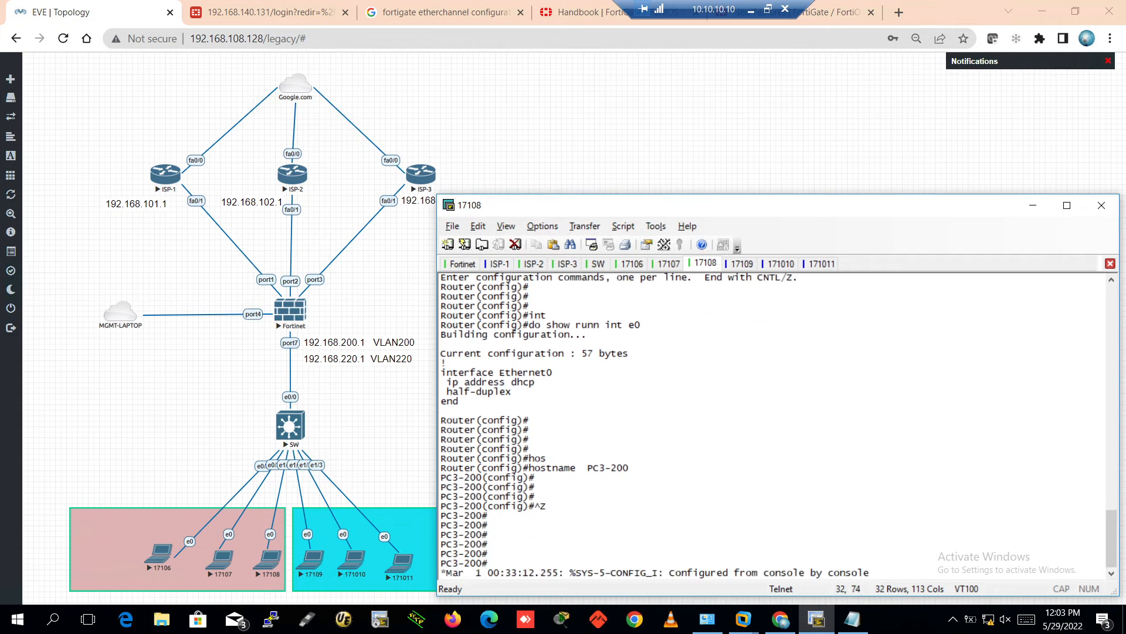
# Ping 192.168.200.1 from PC3-200 and confirm 100% success
pyautogui.press('Return')
pyautogui.press('Return')
pyautogui.press('Return')
pyautogui.press('Return')
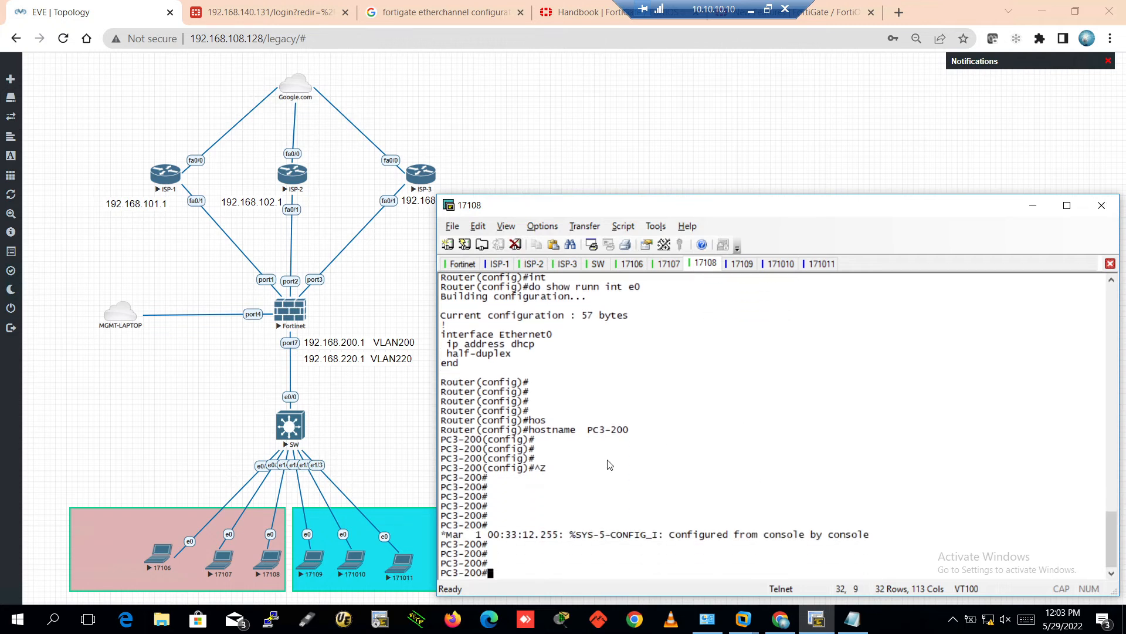
pyautogui.moveTo(440, 573); pyautogui.dragTo(494, 575)
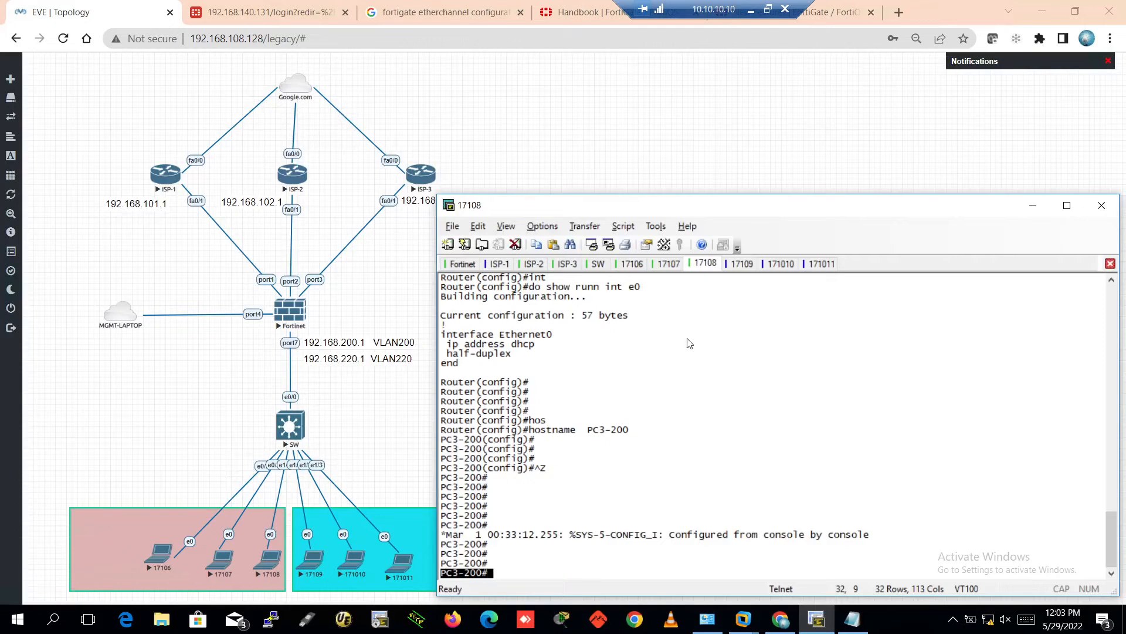
pyautogui.click(708, 482)
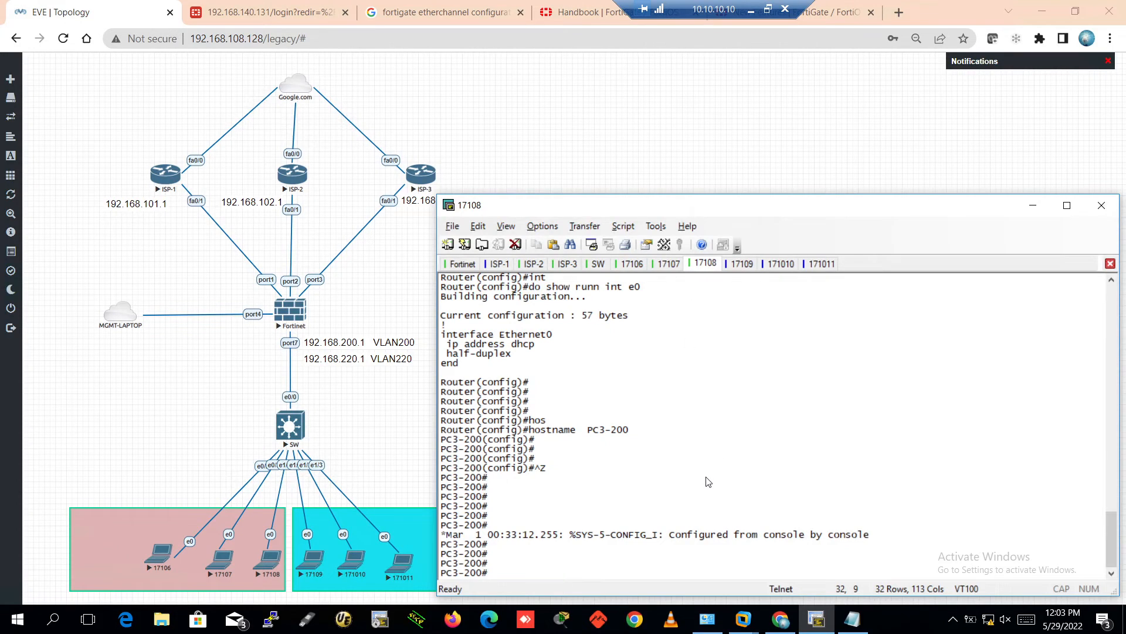
pyautogui.press('Return')
pyautogui.press('Return')
pyautogui.press('Return')
pyautogui.press('Return')
pyautogui.write('ping ')
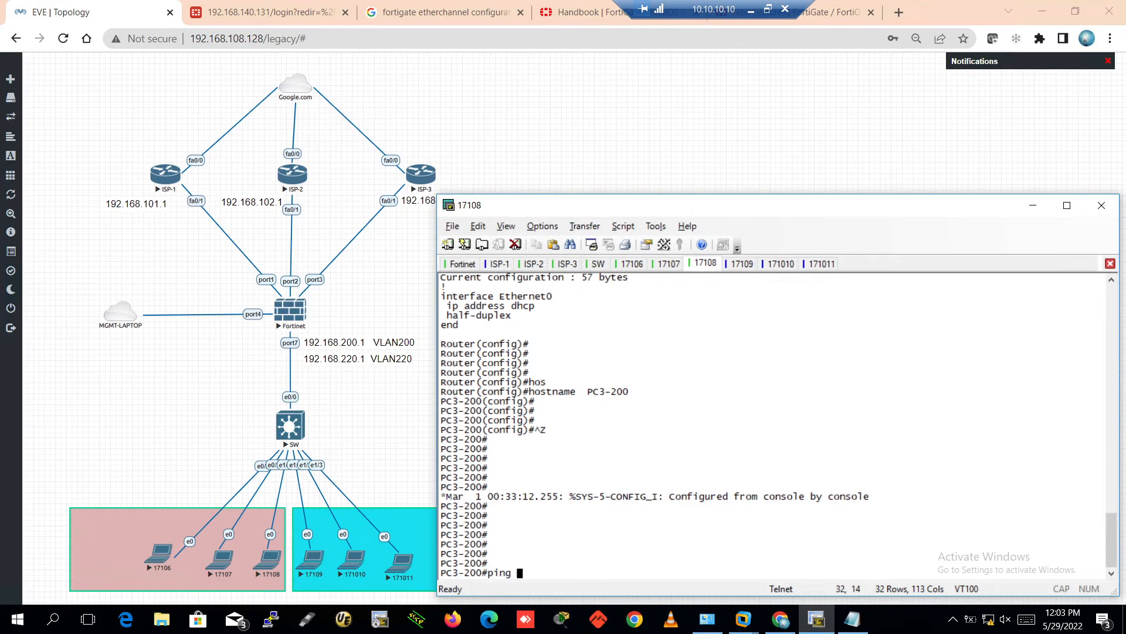
pyautogui.write('192.168.200.1')
pyautogui.press('Return')
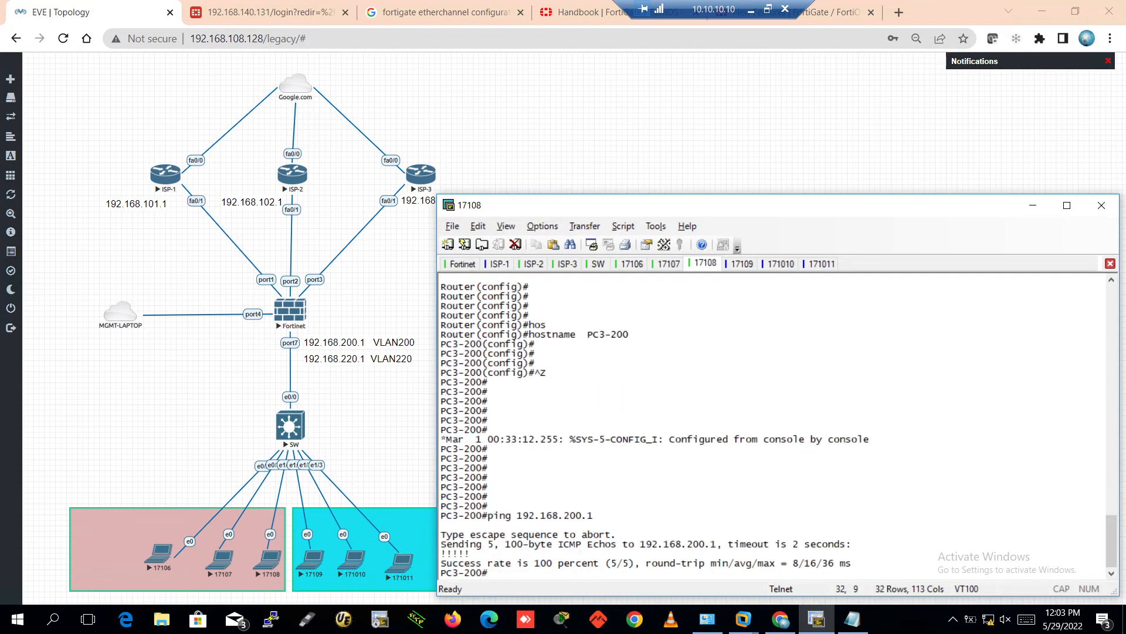
pyautogui.press('Return')
pyautogui.press('Return')
pyautogui.press('Return')
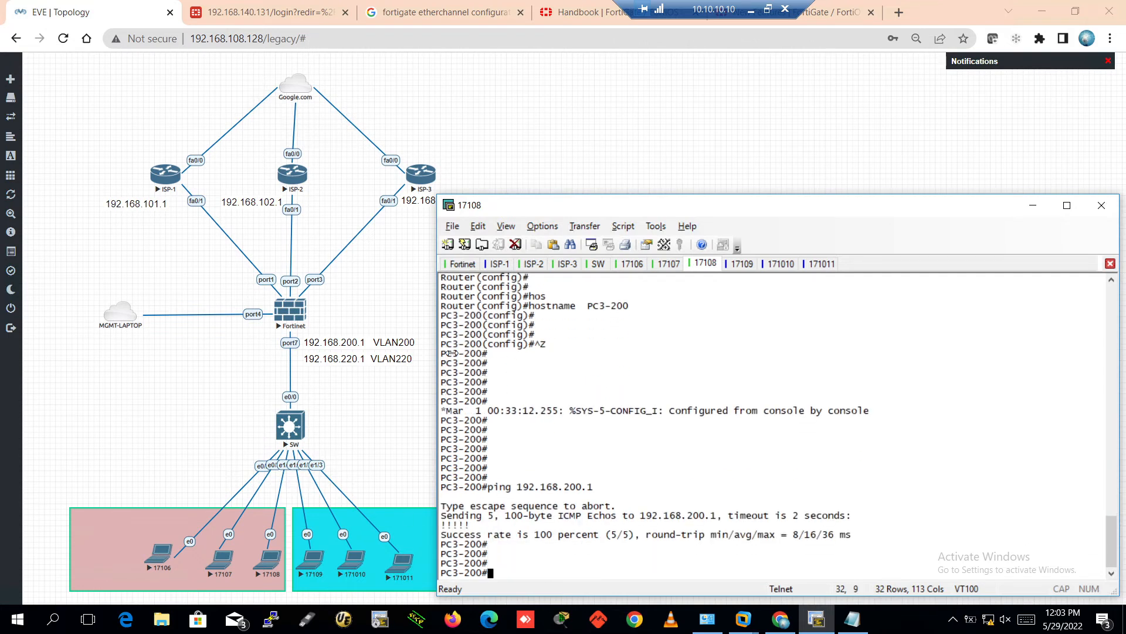
# On the 17109 console, enable and run 'show ip int brief' to see Ethernet0 with 192.168.220.222
pyautogui.click(742, 263)
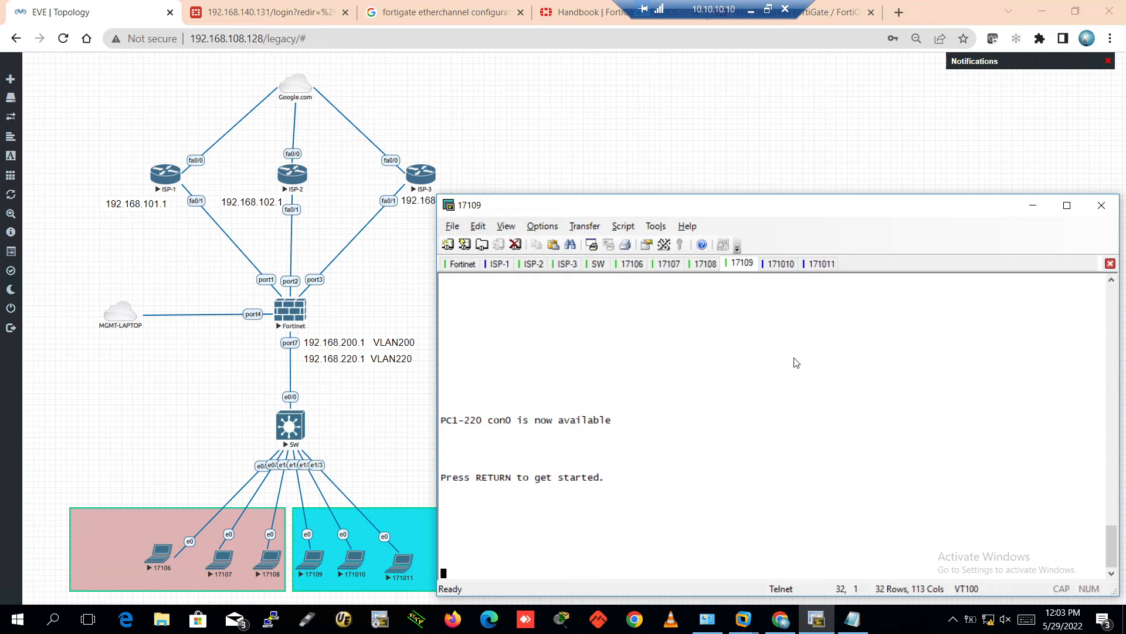
pyautogui.press('Return')
pyautogui.press('Return')
pyautogui.press('Return')
pyautogui.press('Return')
pyautogui.press('Return')
pyautogui.press('Return')
pyautogui.press('Return')
pyautogui.press('Return')
pyautogui.press('Return')
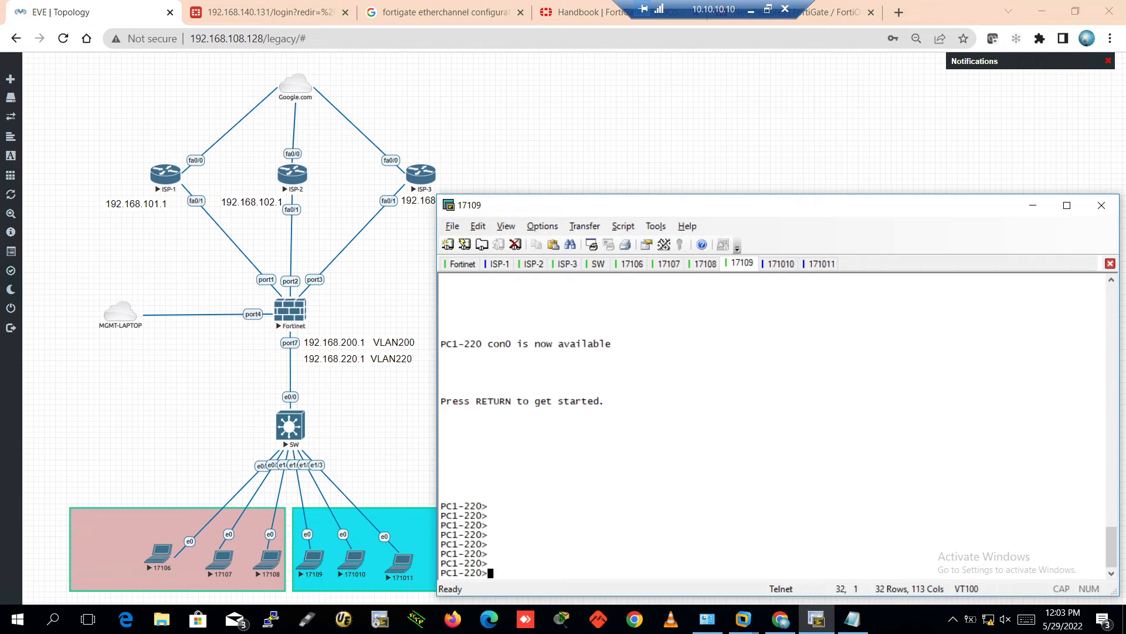
pyautogui.write('en')
pyautogui.press('Return')
pyautogui.press('Return')
pyautogui.press('Return')
pyautogui.press('Return')
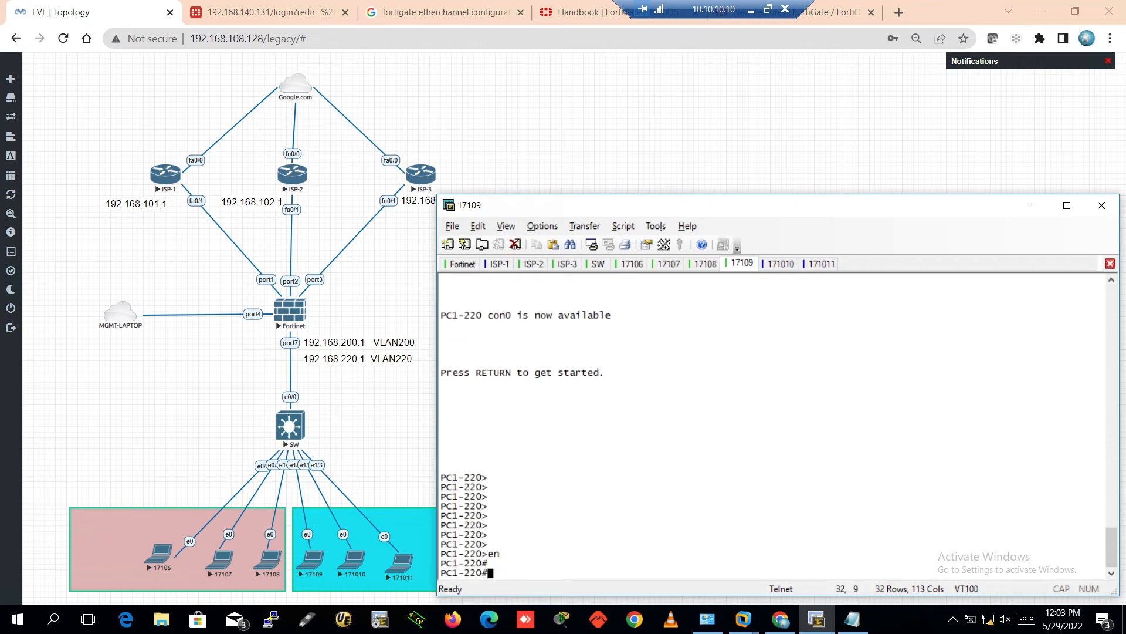
pyautogui.write('sh')
pyautogui.press('Tab')
pyautogui.write('oip')
pyautogui.press('BackSpace')
pyautogui.press('BackSpace')
pyautogui.press('BackSpace')
pyautogui.press('BackSpace')
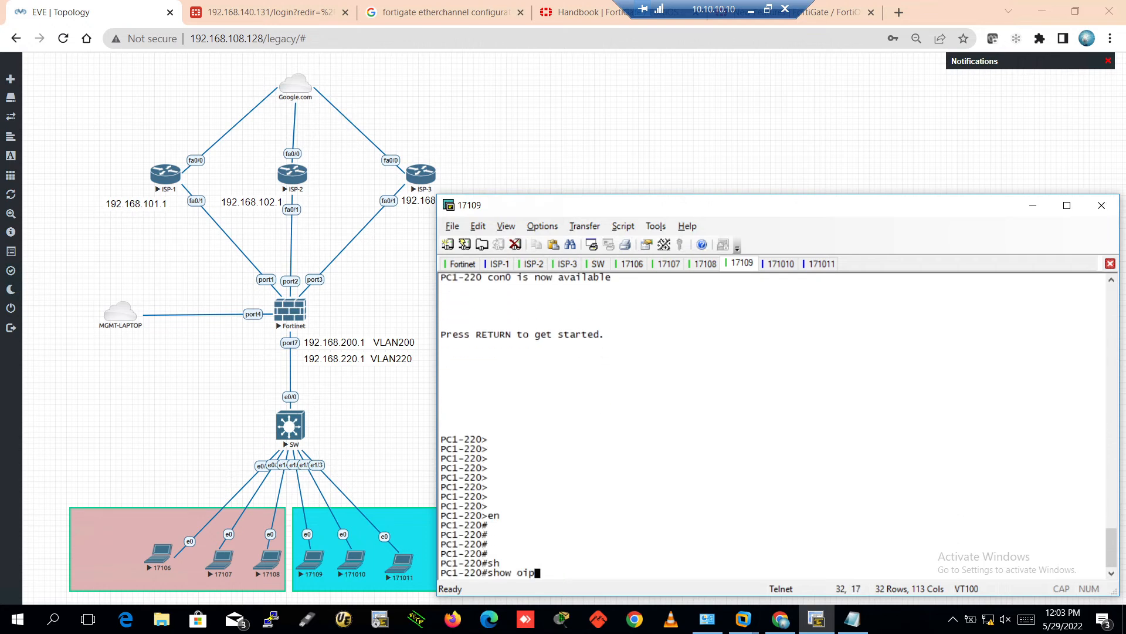
pyautogui.write('ip int bri')
pyautogui.press('Tab')
pyautogui.press('Return')
pyautogui.press('Return')
pyautogui.press('Return')
pyautogui.press('Return')
pyautogui.press('Return')
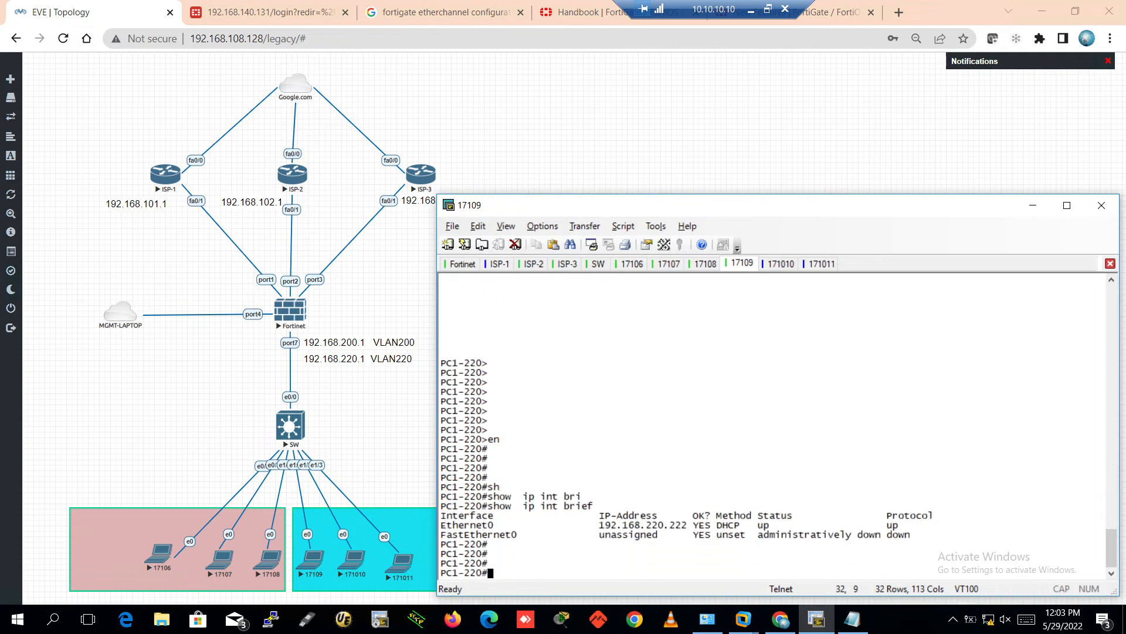
# On the 171010 console, answer 'no' to decline the initial configuration dialog
pyautogui.click(781, 263)
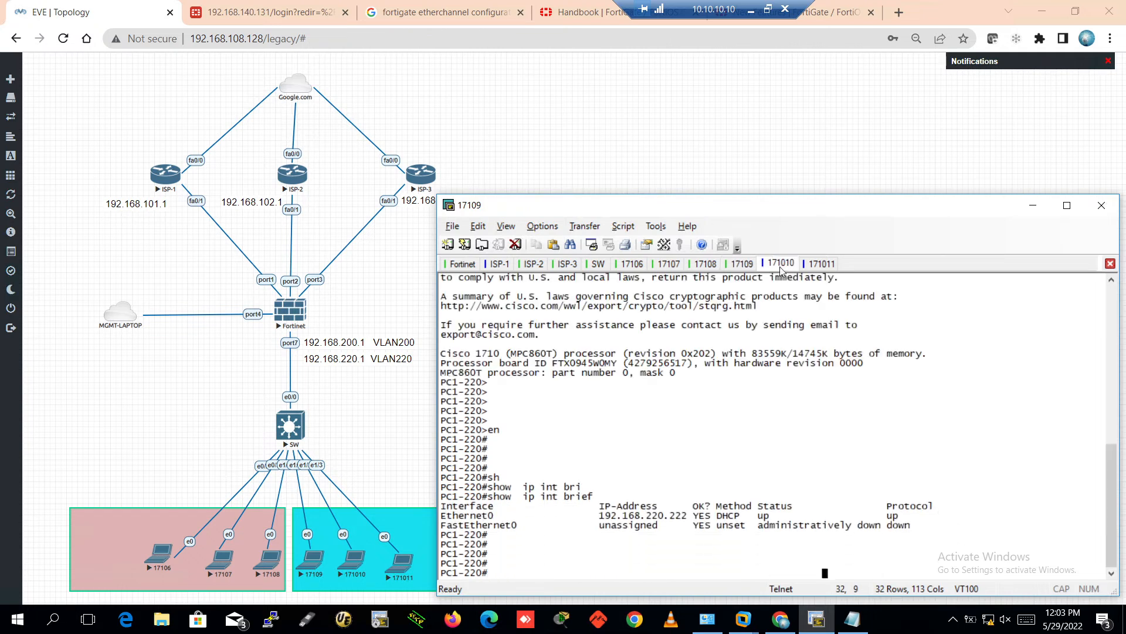
pyautogui.press('Return')
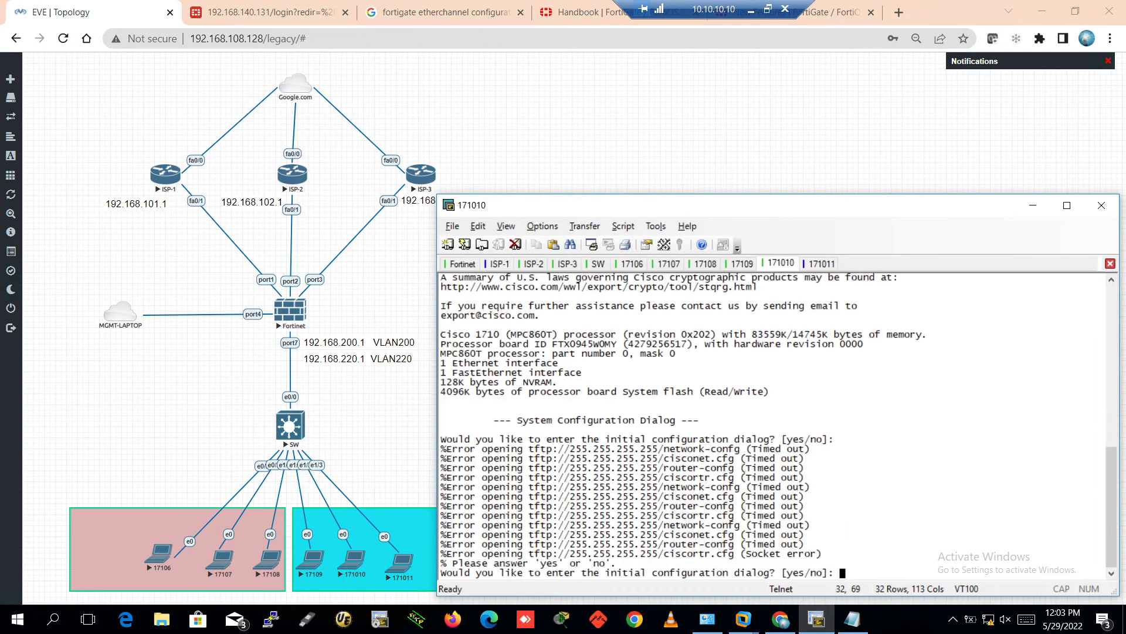
pyautogui.write('no')
pyautogui.press('Return')
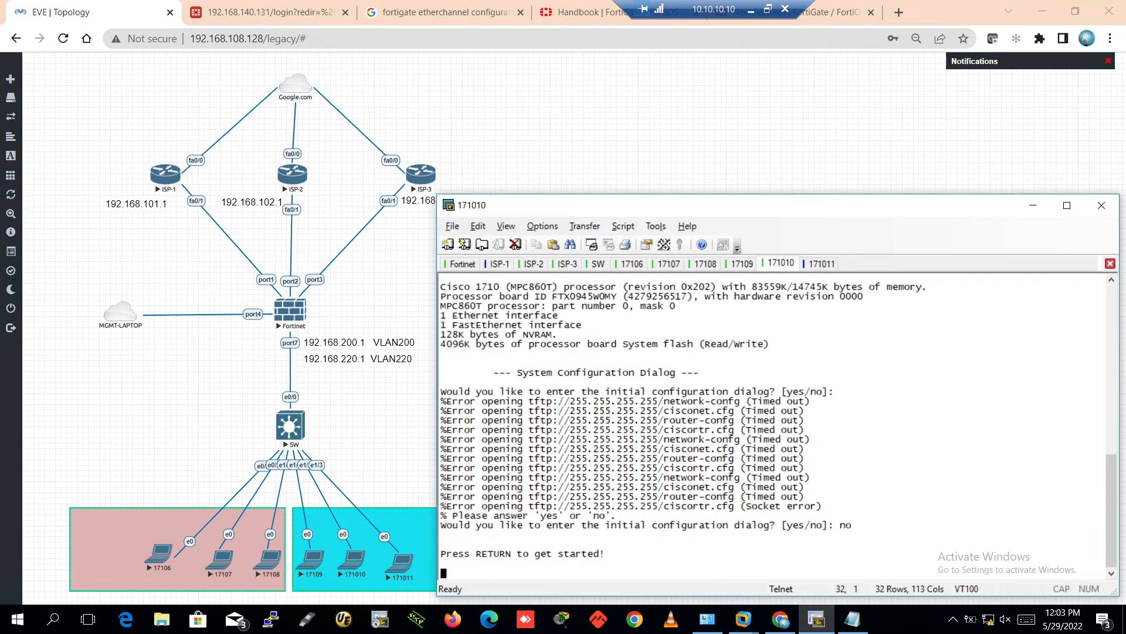
# On the PC1-220 session, highlight the DHCP-assigned address 192.168.220.222
pyautogui.click(742, 264)
pyautogui.moveTo(605, 515); pyautogui.dragTo(723, 517)
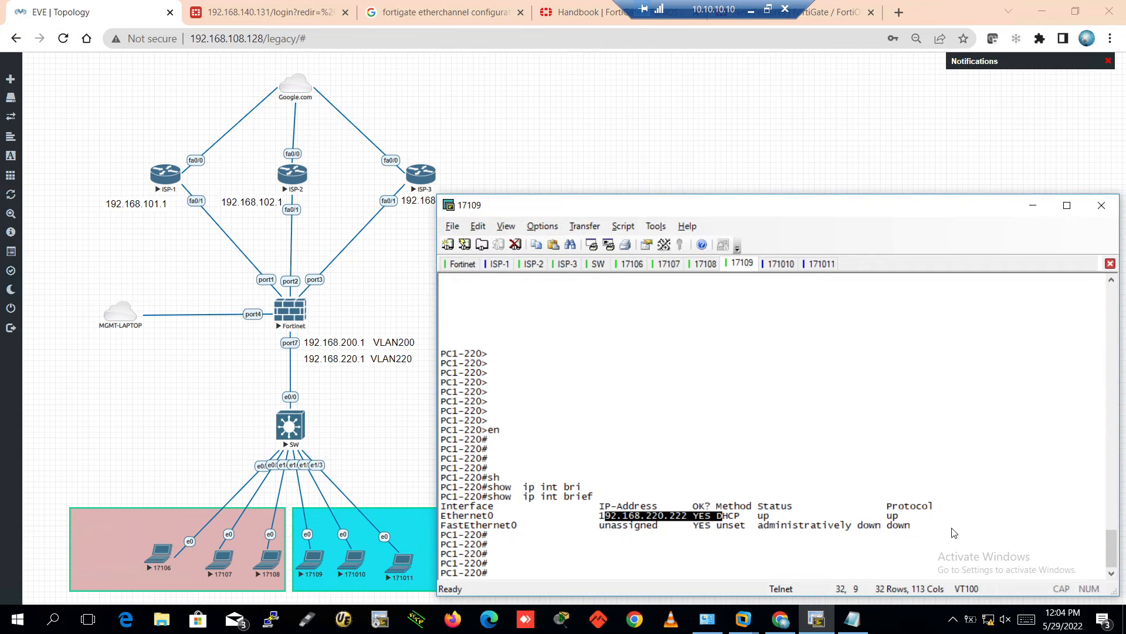
pyautogui.press('Return')
pyautogui.press('Return')
pyautogui.press('Return')
pyautogui.press('Return')
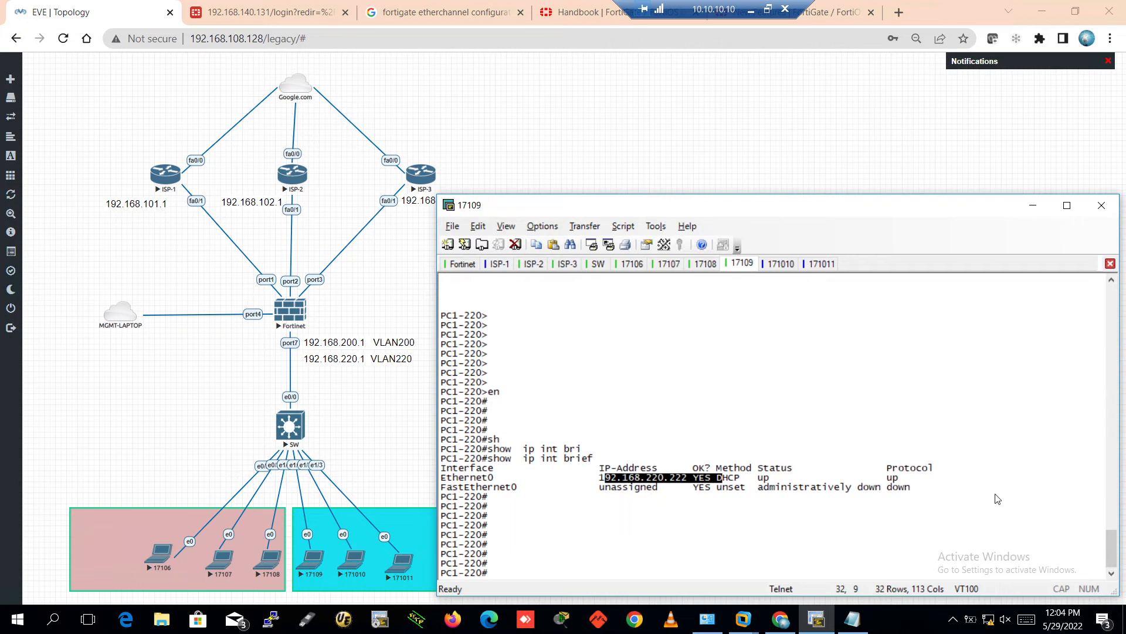
# Enter privileged mode and global configuration mode on the 171010 router
pyautogui.click(782, 264)
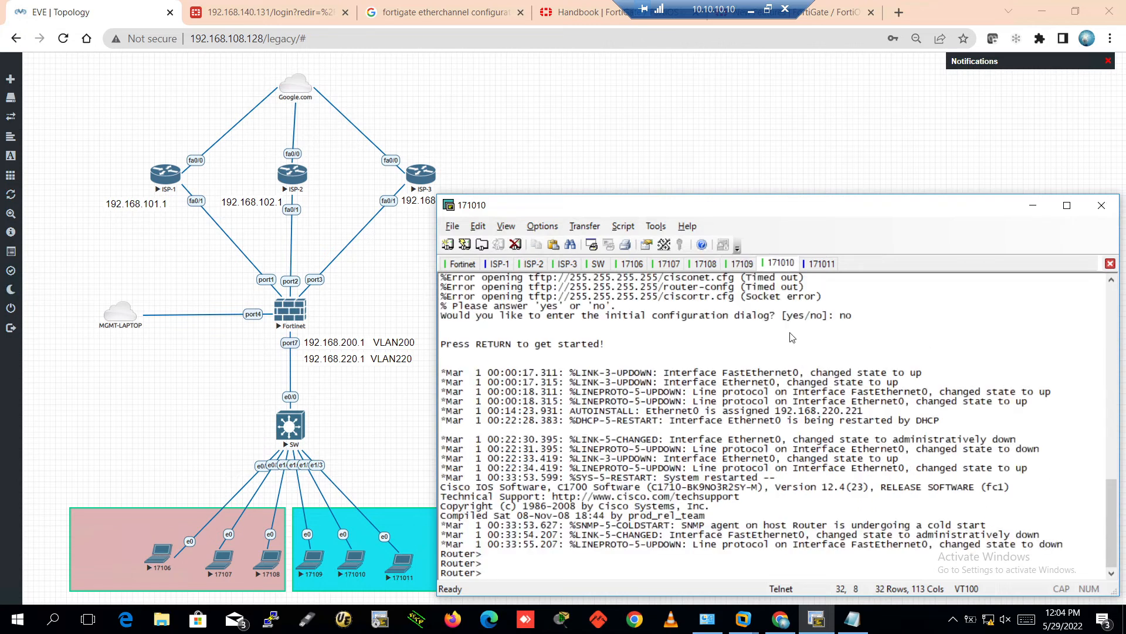
pyautogui.write('en')
pyautogui.press('Return')
pyautogui.press('Return')
pyautogui.press('Return')
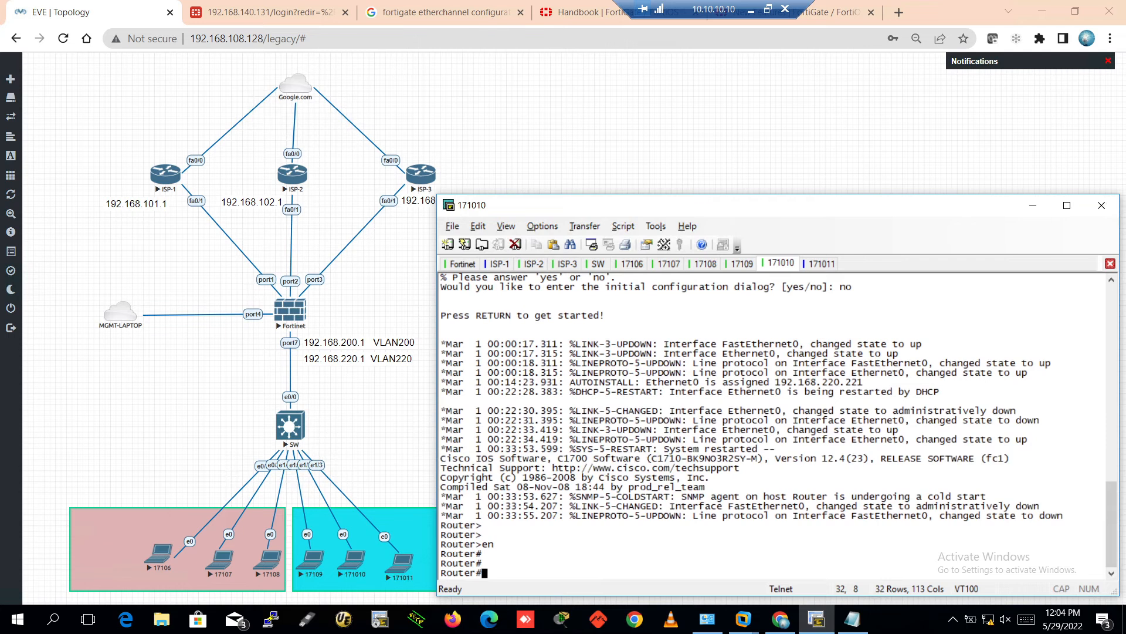
pyautogui.write('confi')
pyautogui.press('Tab')
pyautogui.write('ter')
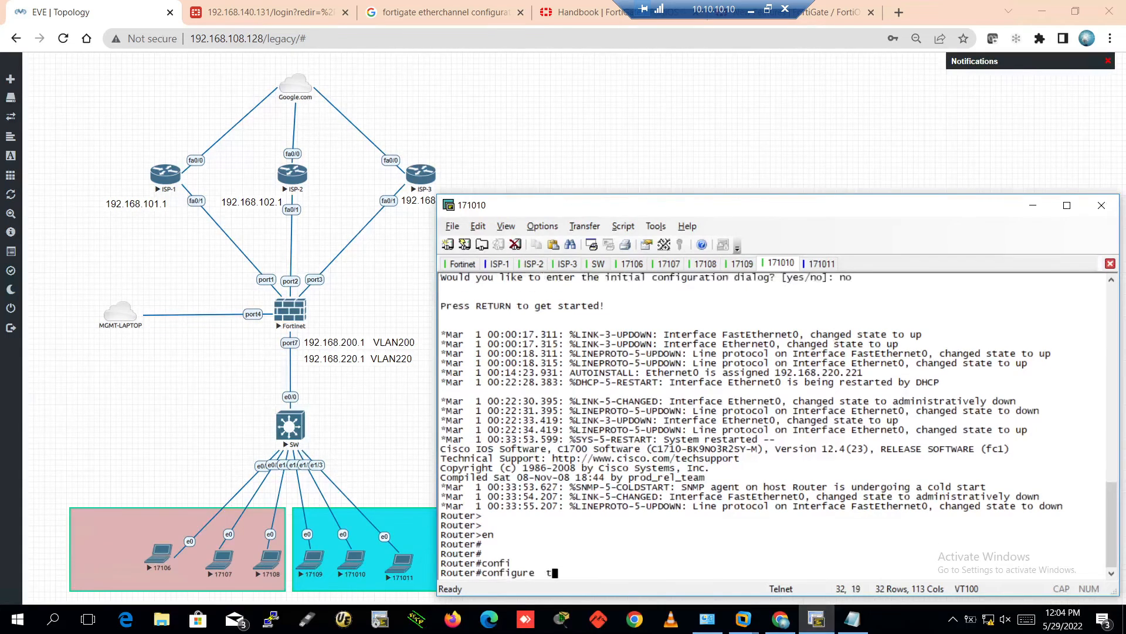
pyautogui.press('Tab')
pyautogui.press('Return')
# Set interface Ethernet0 to obtain its address by DHCP, then exit interface mode
pyautogui.press('Return')
pyautogui.write('int')
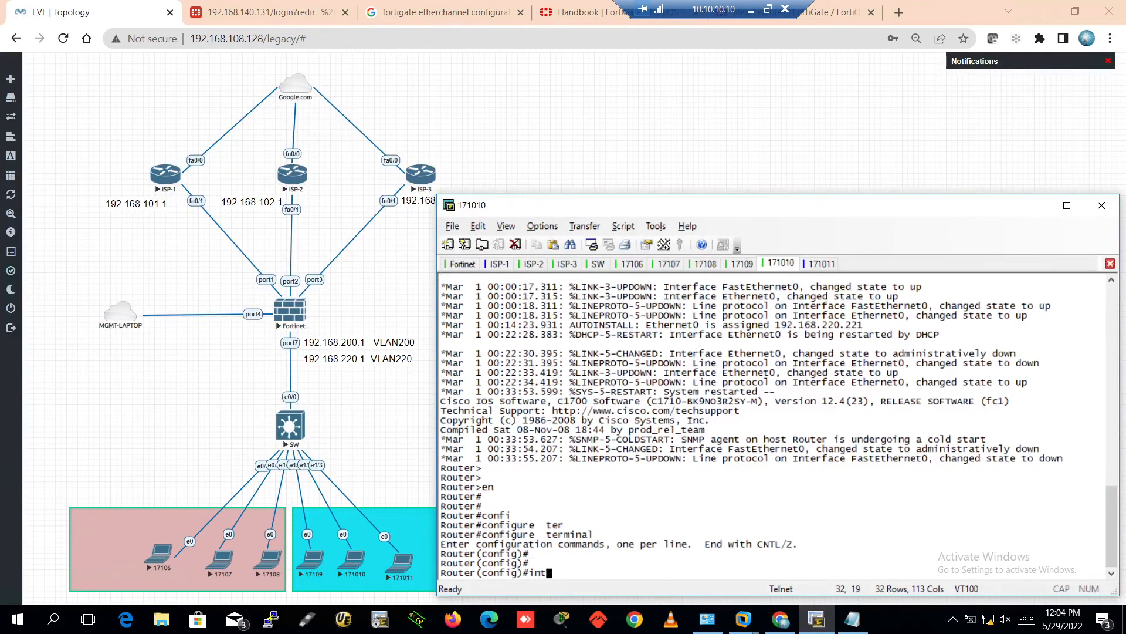
pyautogui.press('Tab')
pyautogui.write('e0')
pyautogui.press('Return')
pyautogui.press('Return')
pyautogui.press('Return')
pyautogui.press('Return')
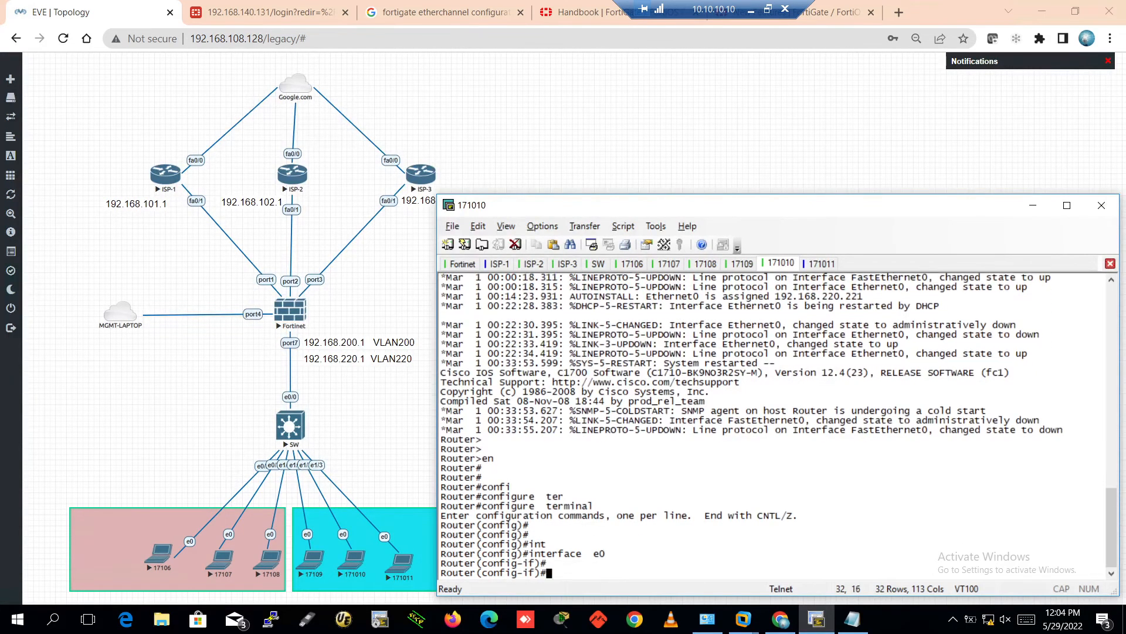
pyautogui.write('ip add')
pyautogui.press('Tab')
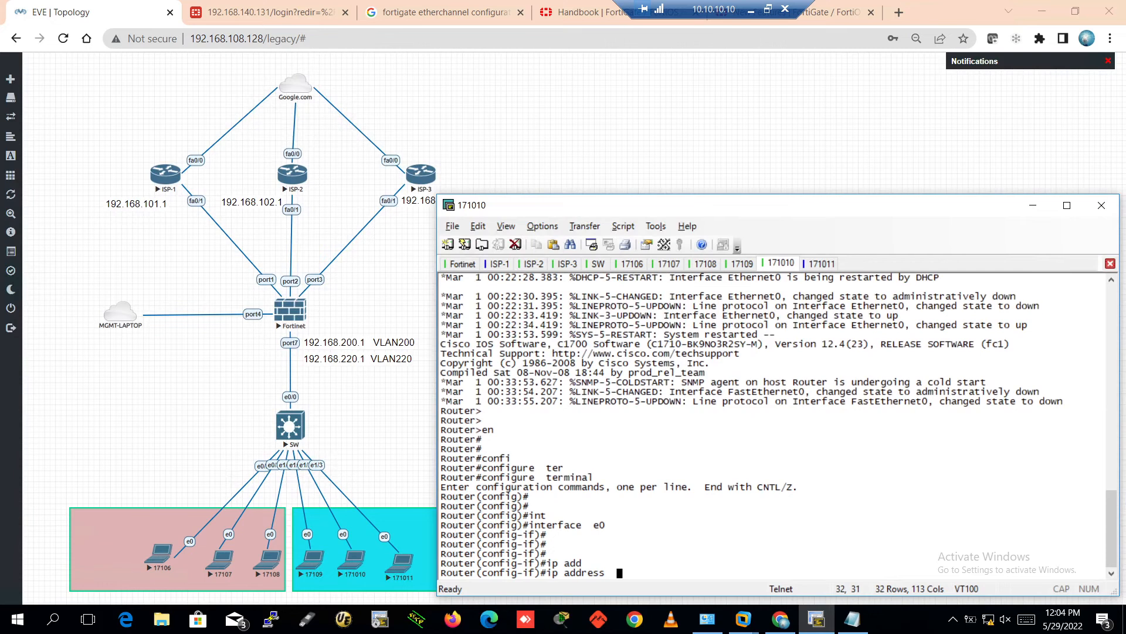
pyautogui.write('dh')
pyautogui.press('Tab')
pyautogui.press('Return')
pyautogui.press('Return')
pyautogui.press('Return')
pyautogui.press('Return')
pyautogui.press('Return')
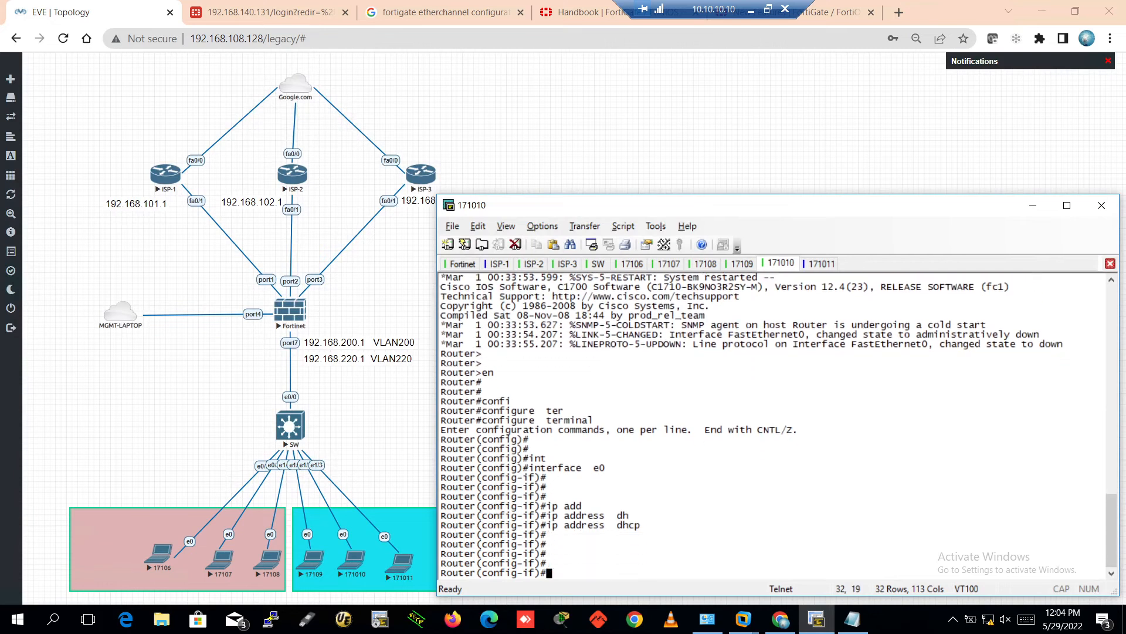
pyautogui.write('exit')
pyautogui.press('Return')
pyautogui.press('Return')
pyautogui.press('Return')
pyautogui.press('Return')
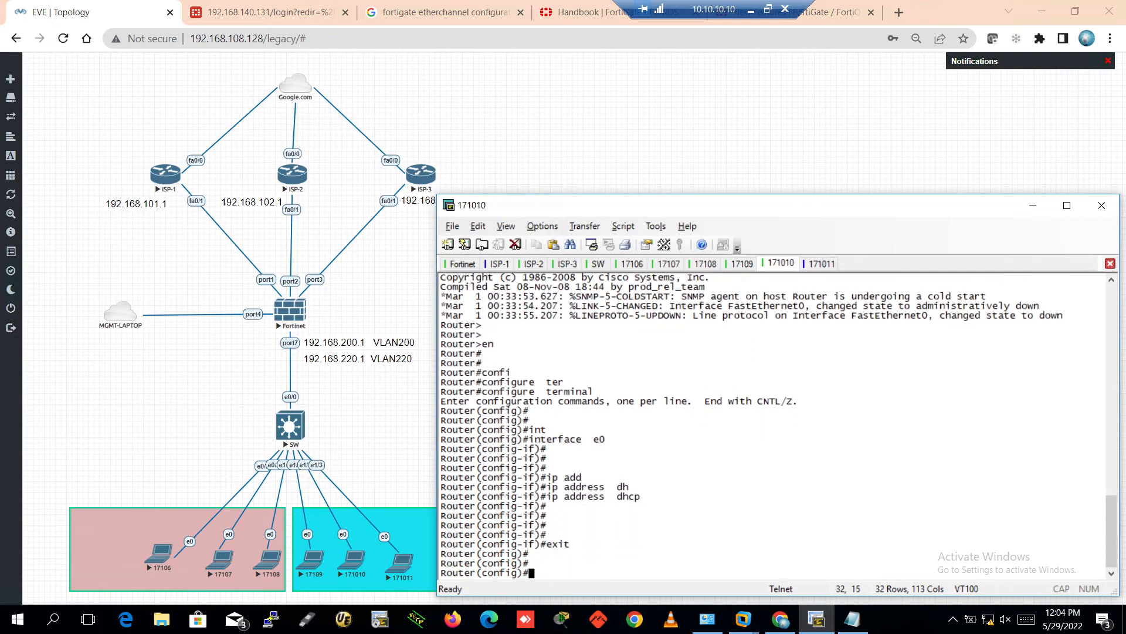
pyautogui.write('dh')
pyautogui.press('Return')
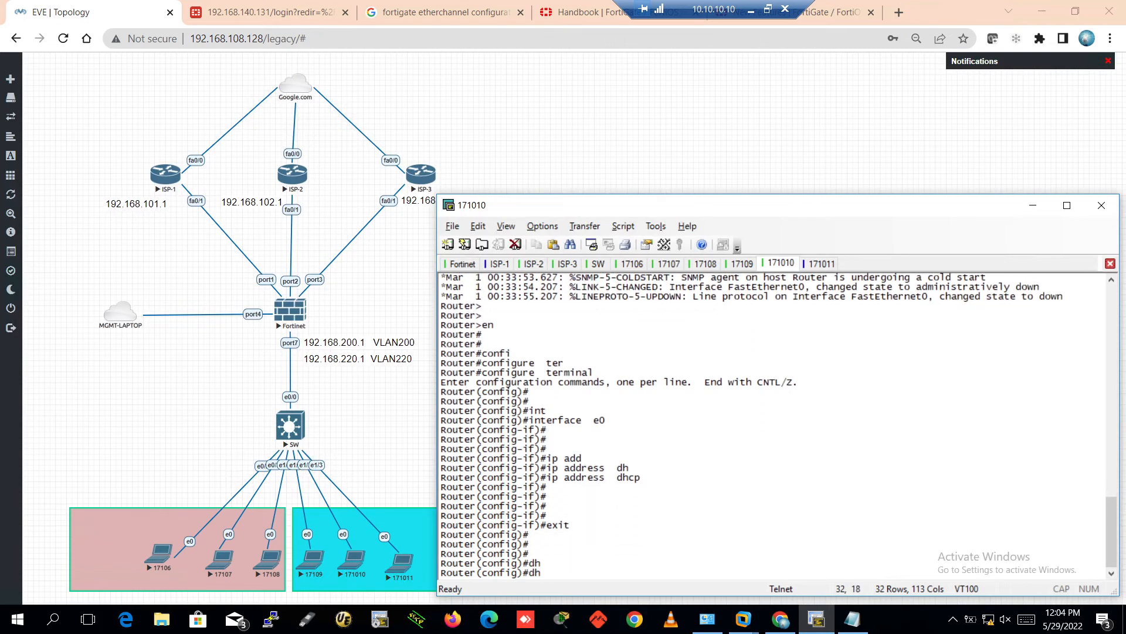
# Rename the router PC2-220 and save the running configuration with wr
pyautogui.write('hos')
pyautogui.press('Tab')
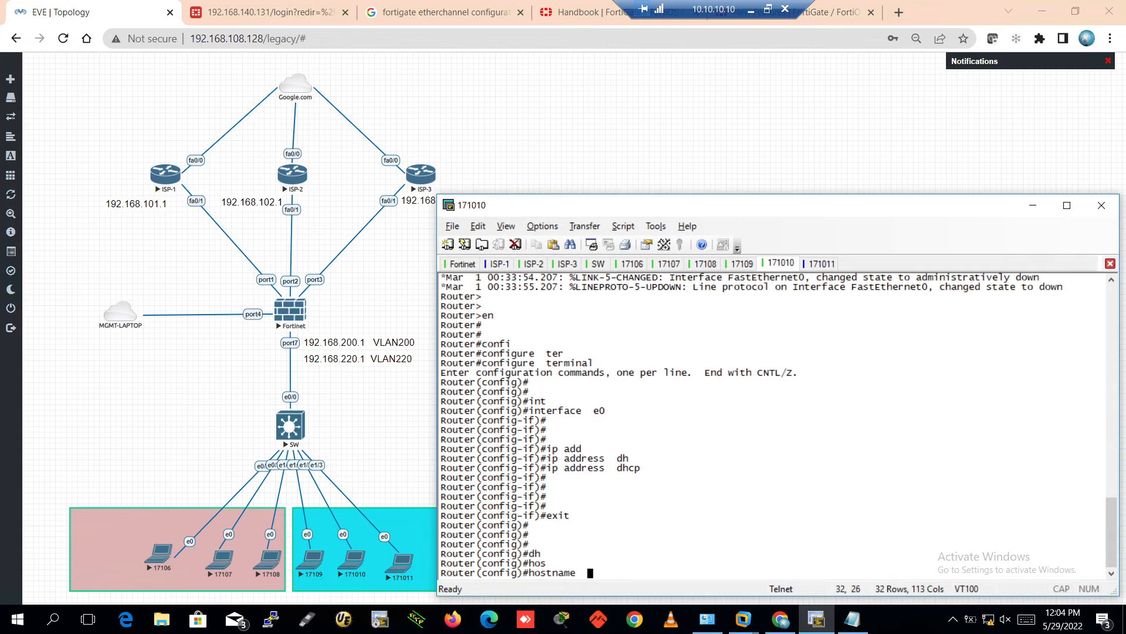
pyautogui.write('PC2-22')
pyautogui.press('Return')
pyautogui.press('Return')
pyautogui.press('Return')
pyautogui.press('Return')
pyautogui.press('Return')
pyautogui.hotkey('ctrl', 'z')
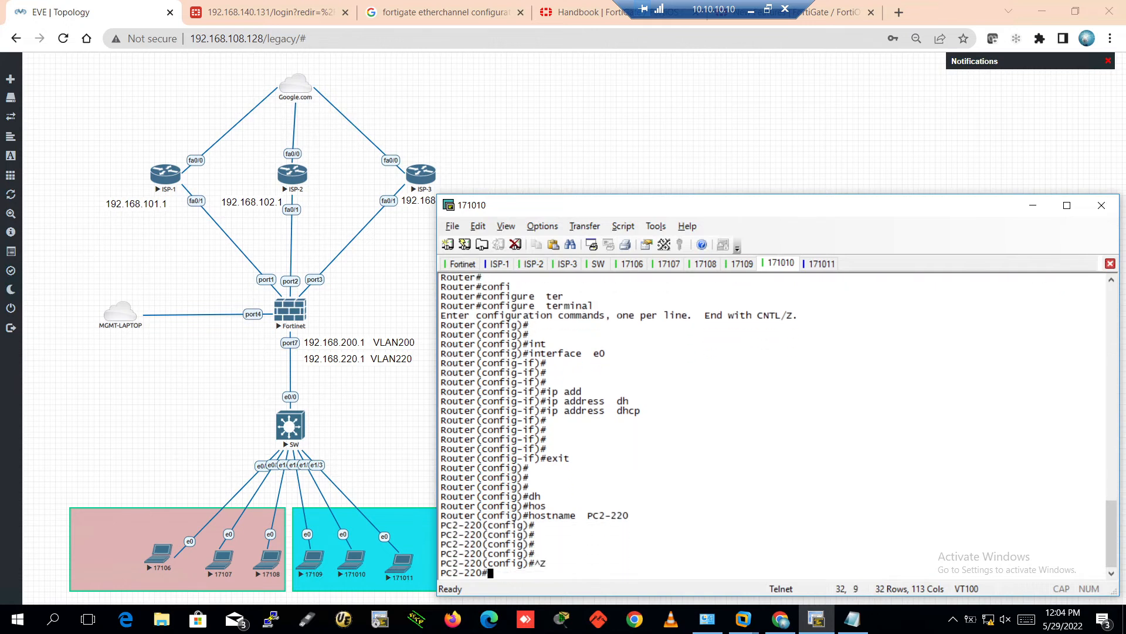
pyautogui.press('Return')
pyautogui.write('wr')
pyautogui.press('Return')
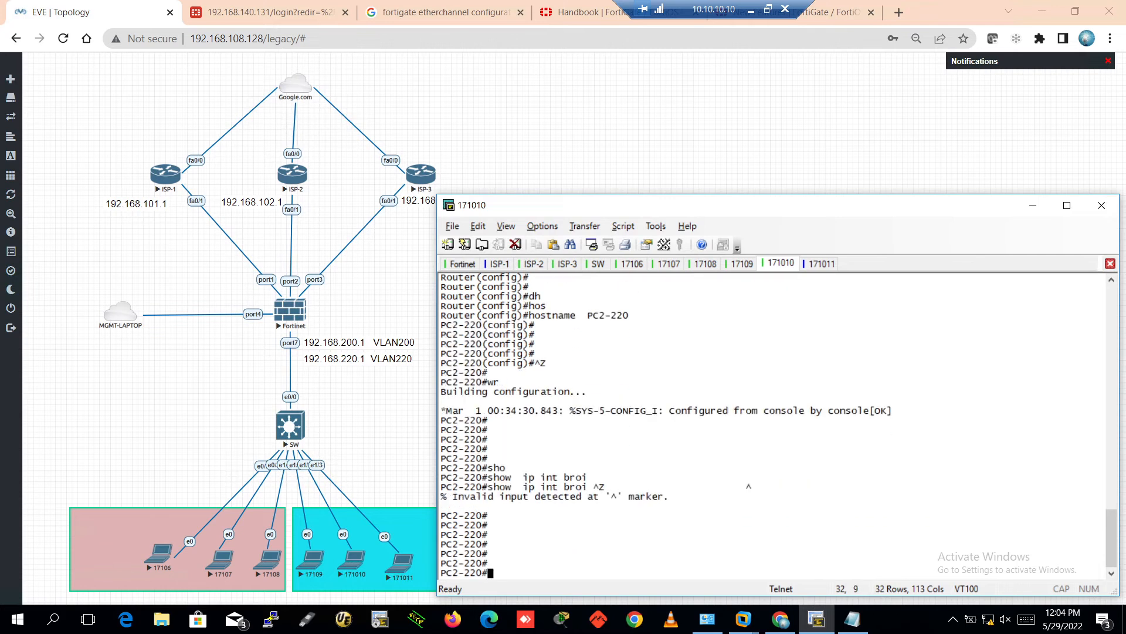
# Run 'show ip interface brief' and highlight Ethernet0's status lines
pyautogui.write('sho')
pyautogui.press('Tab')
pyautogui.write('ip int b')
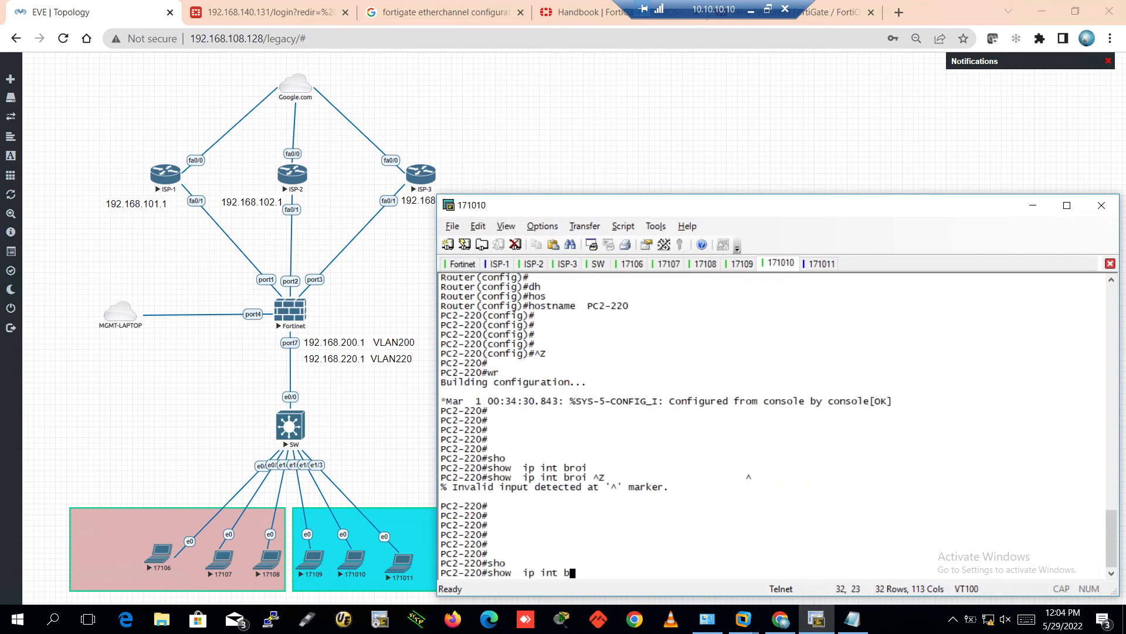
pyautogui.write('ri')
pyautogui.press('Tab')
pyautogui.press('Return')
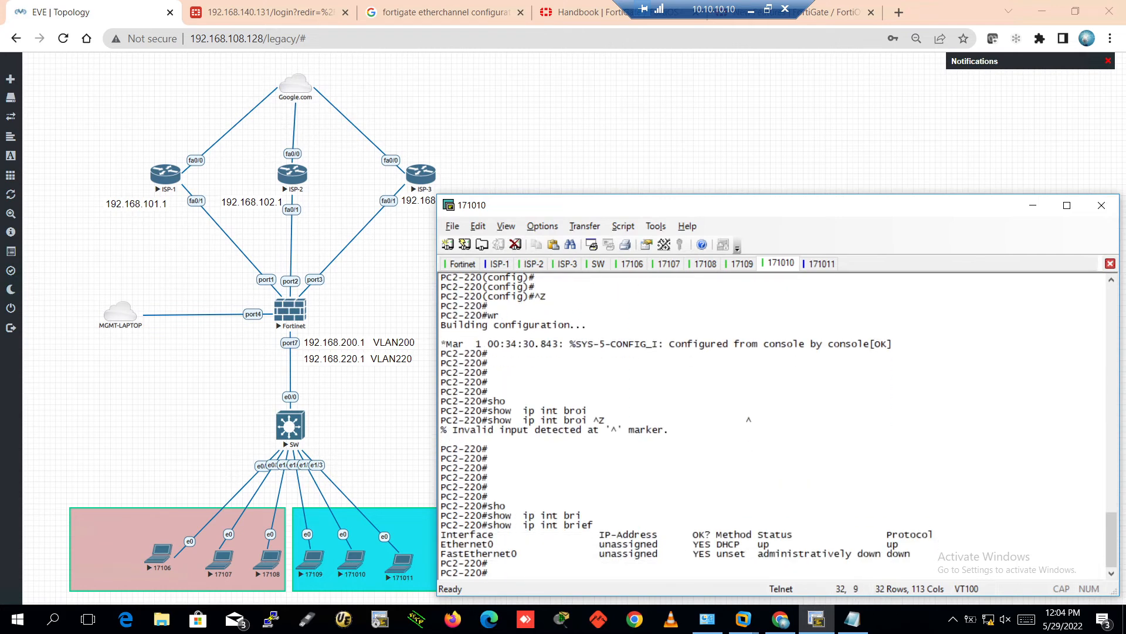
pyautogui.press('Return')
pyautogui.press('Return')
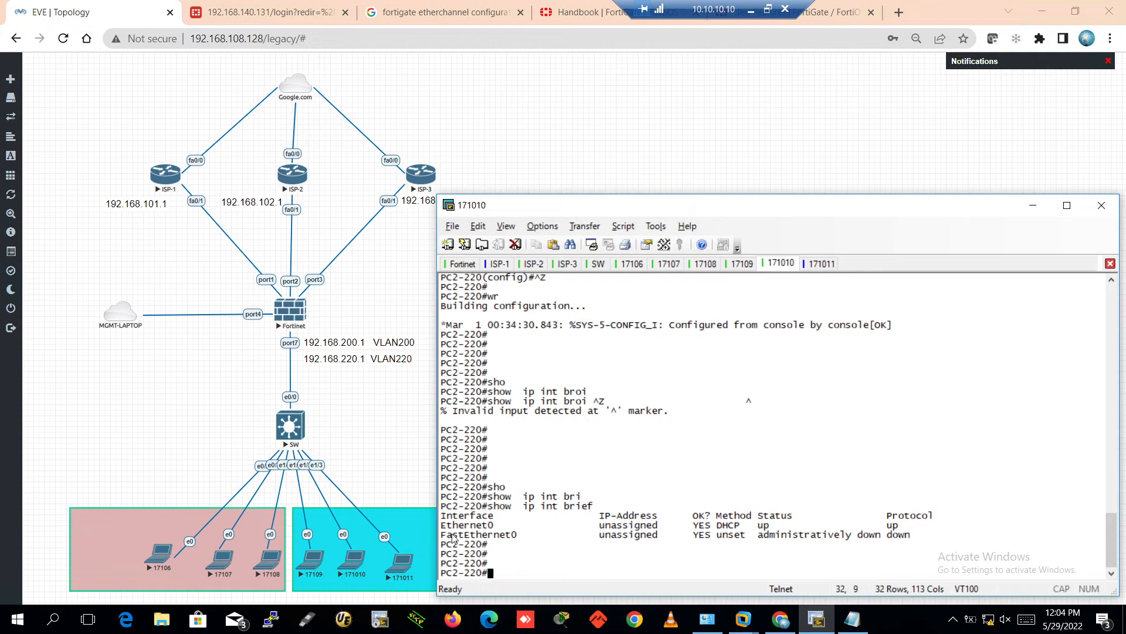
pyautogui.moveTo(443, 526)
pyautogui.mouseDown()
pyautogui.moveTo(446, 547)
pyautogui.moveTo(445, 536)
pyautogui.mouseUp()
# On the 171011 console, answer 'no' to the initial configuration dialog
pyautogui.click(812, 268)
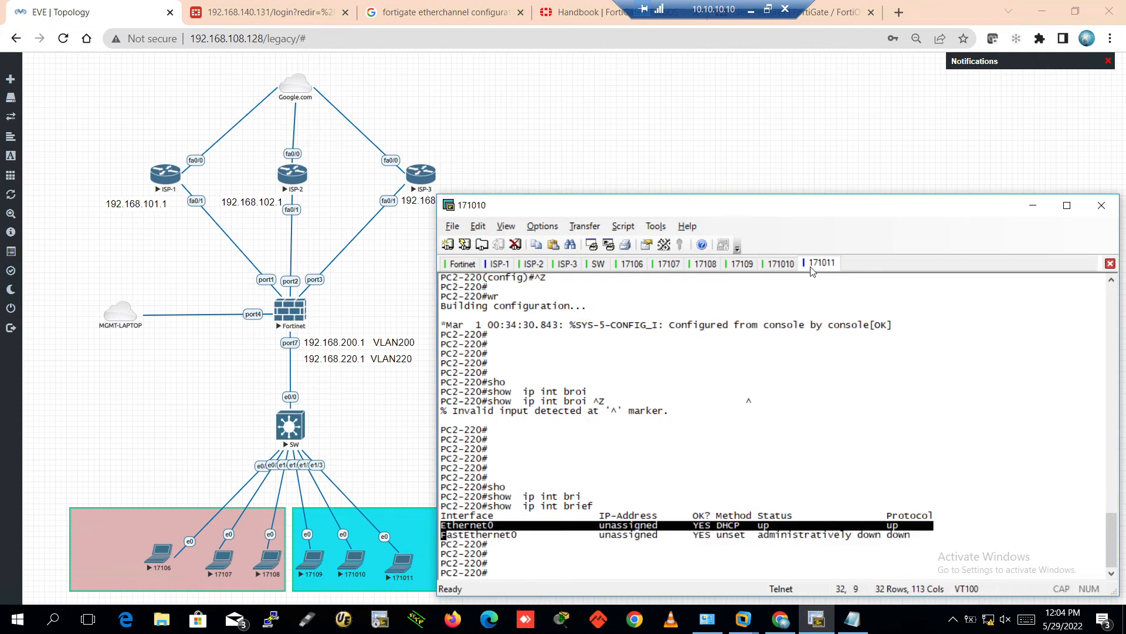
pyautogui.write('no')
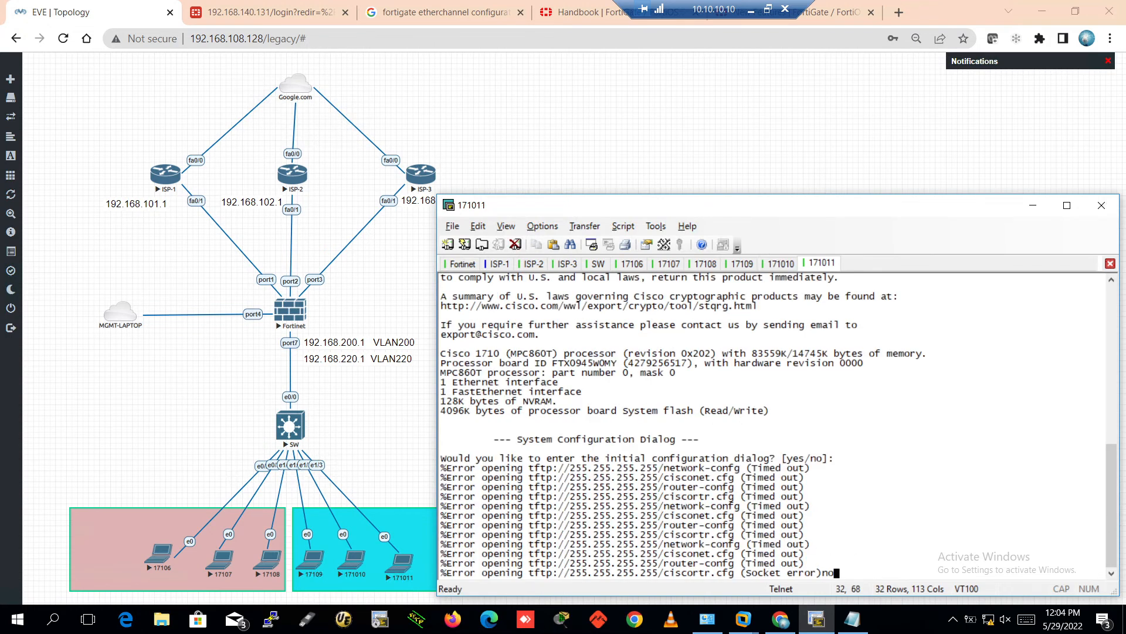
pyautogui.press('Return')
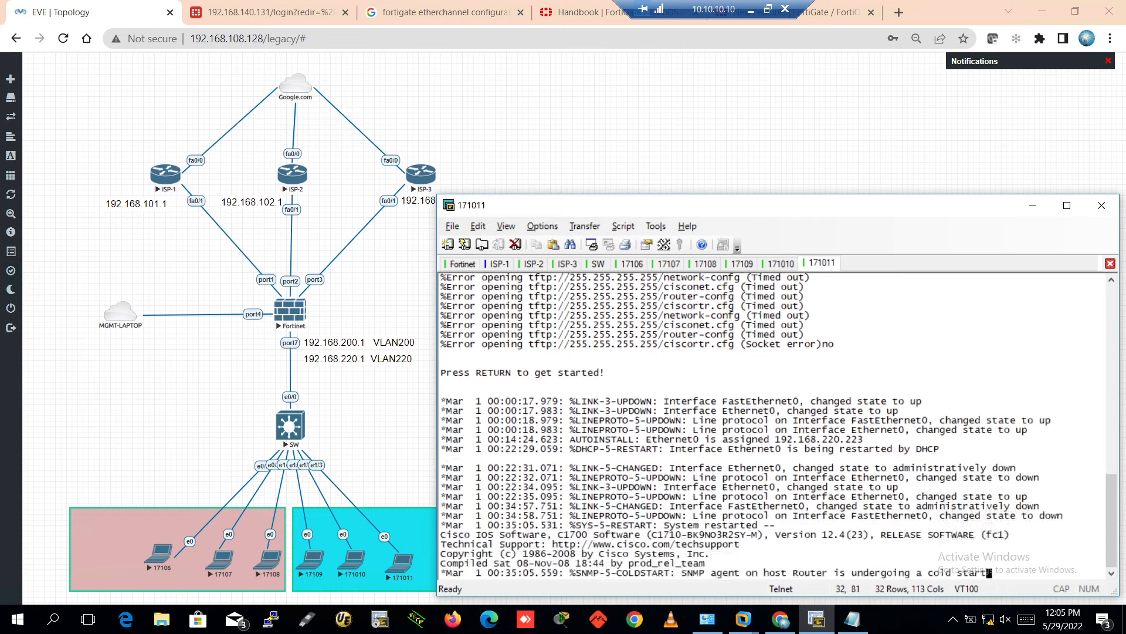
pyautogui.press('Return')
pyautogui.press('Return')
# Enter privileged mode and global configuration mode on the router
pyautogui.press('Return')
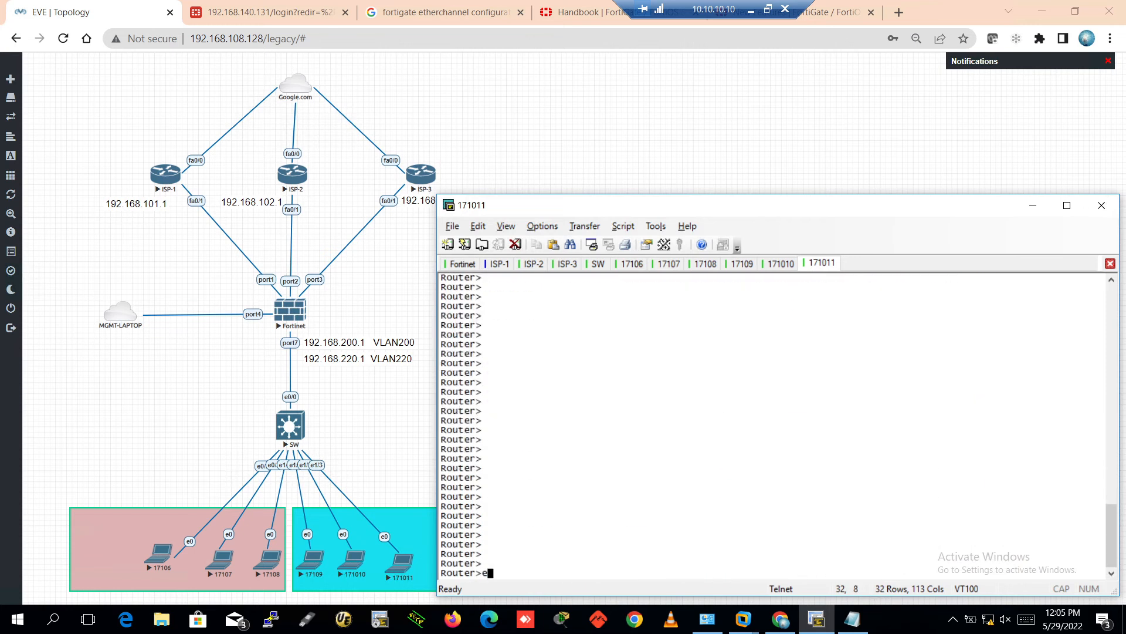
pyautogui.write('en')
pyautogui.press('Return')
pyautogui.press('Return')
pyautogui.press('Return')
pyautogui.press('Return')
pyautogui.write('confi')
pyautogui.press('Tab')
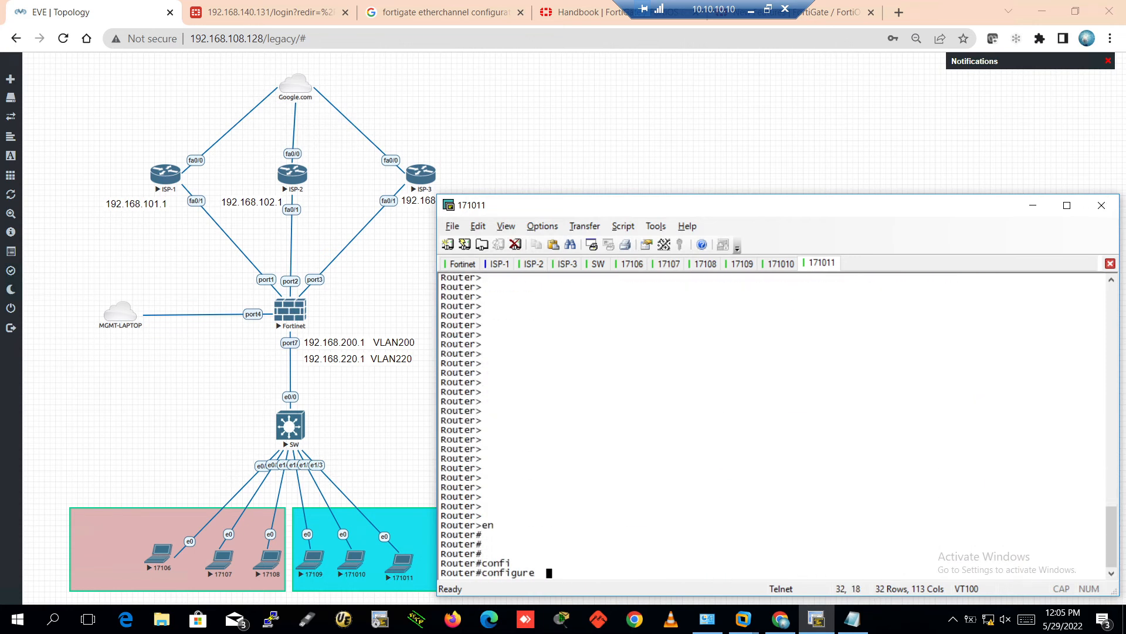
pyautogui.write('ter')
pyautogui.press('Tab')
pyautogui.press('Return')
pyautogui.press('Return')
pyautogui.press('Return')
pyautogui.press('Return')
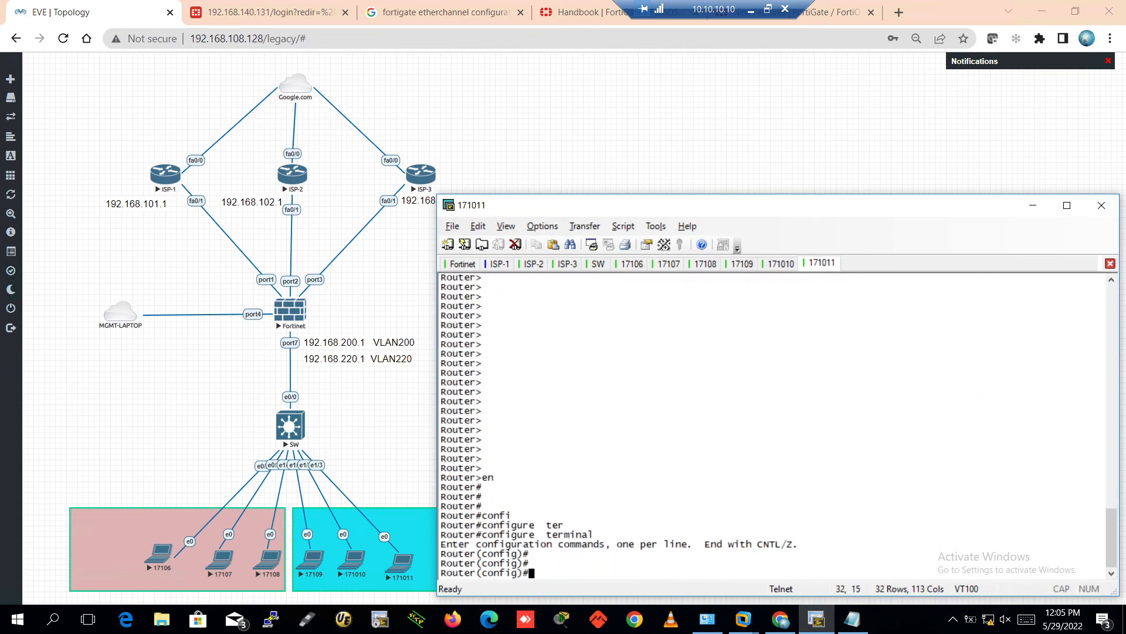
# Bring interface Ethernet0 up with no shutdown
pyautogui.write('int')
pyautogui.press('Tab')
pyautogui.write('e0')
pyautogui.press('Return')
pyautogui.press('Return')
pyautogui.press('Return')
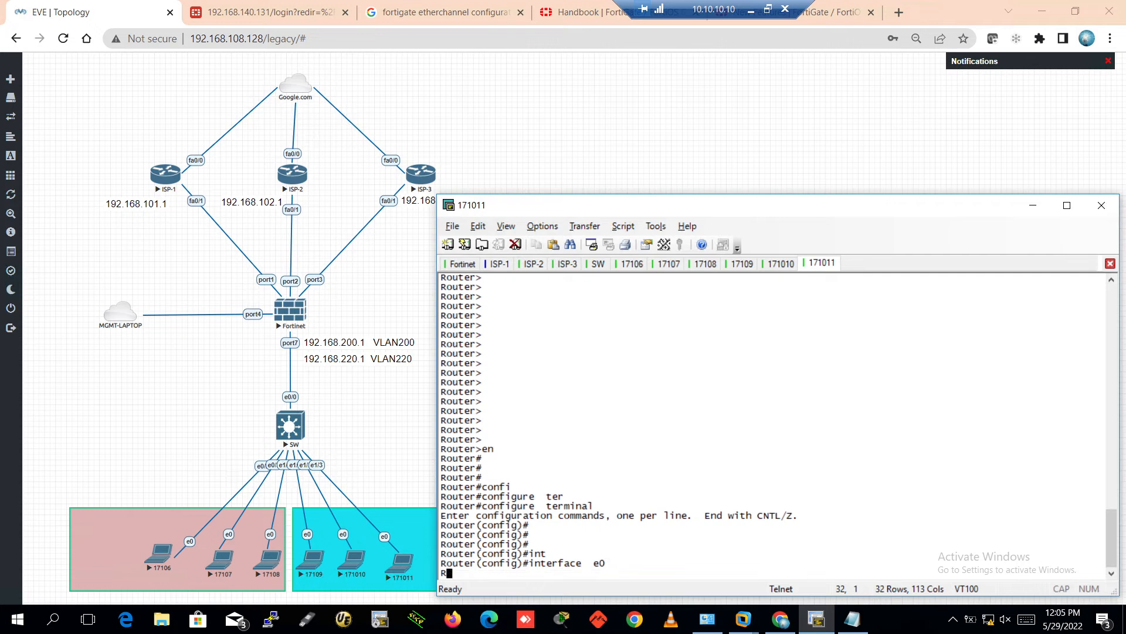
pyautogui.write('no shu')
pyautogui.press('Tab')
pyautogui.press('Return')
pyautogui.press('Return')
pyautogui.press('Return')
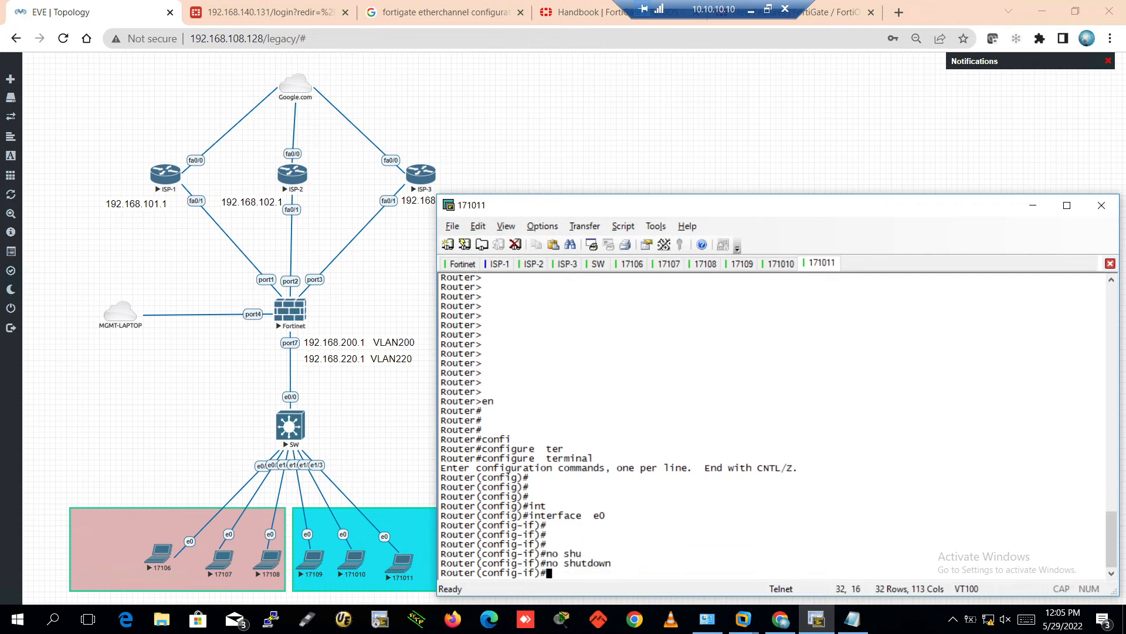
# Set Ethernet0 to obtain its address by DHCP and exit interface mode
pyautogui.write('ip add')
pyautogui.press('Tab')
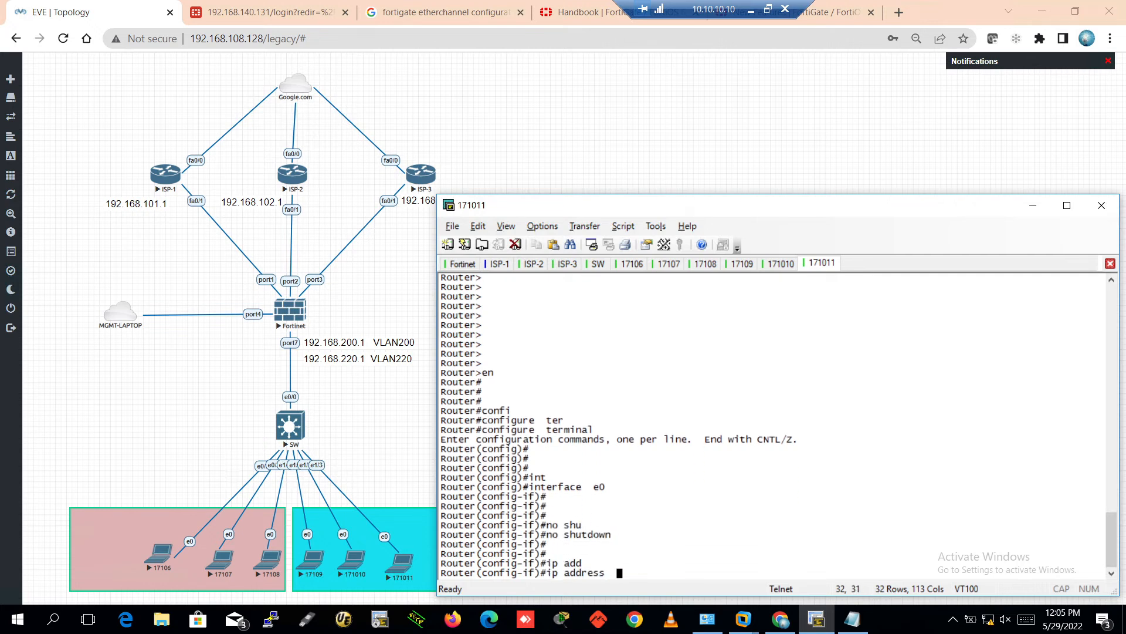
pyautogui.write('dh')
pyautogui.press('Tab')
pyautogui.press('Return')
pyautogui.press('Return')
pyautogui.press('Return')
pyautogui.press('Return')
pyautogui.press('Return')
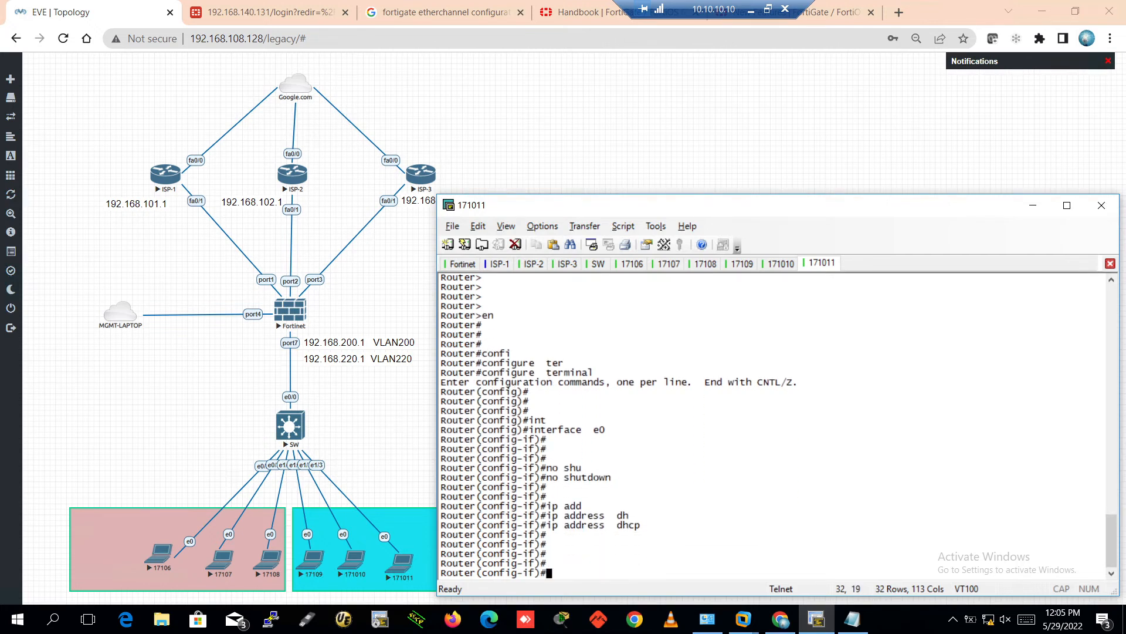
pyautogui.write('exit')
pyautogui.press('Tab')
pyautogui.press('Return')
pyautogui.press('Return')
pyautogui.press('Return')
pyautogui.press('Return')
pyautogui.press('Return')
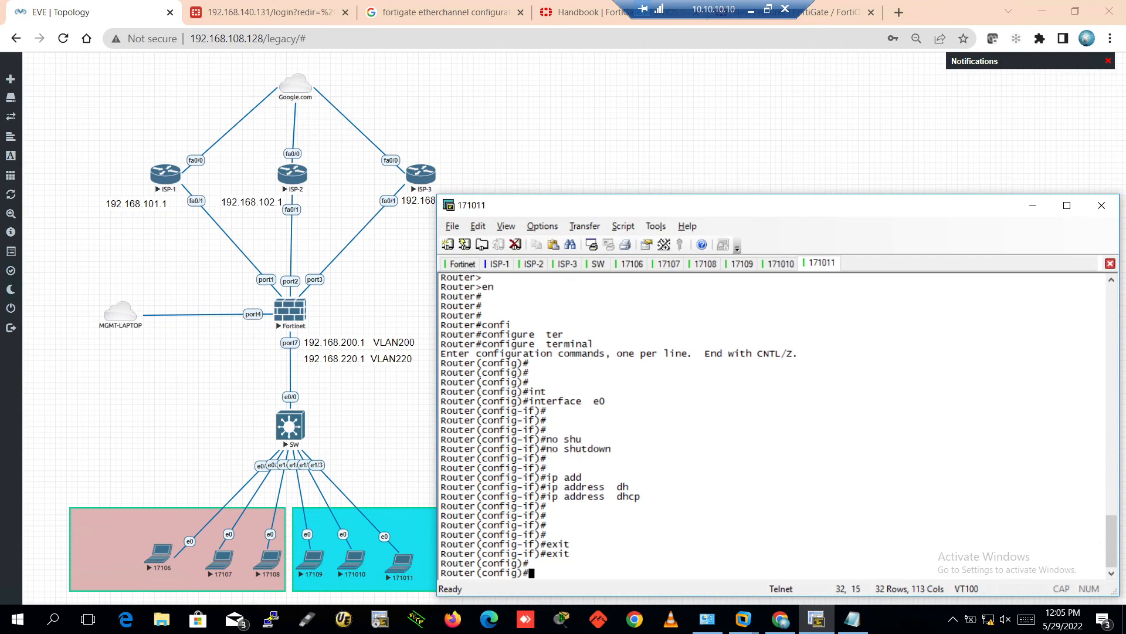
# Rename the router PC3-220 and save the configuration with wr
pyautogui.write('hos')
pyautogui.press('Tab')
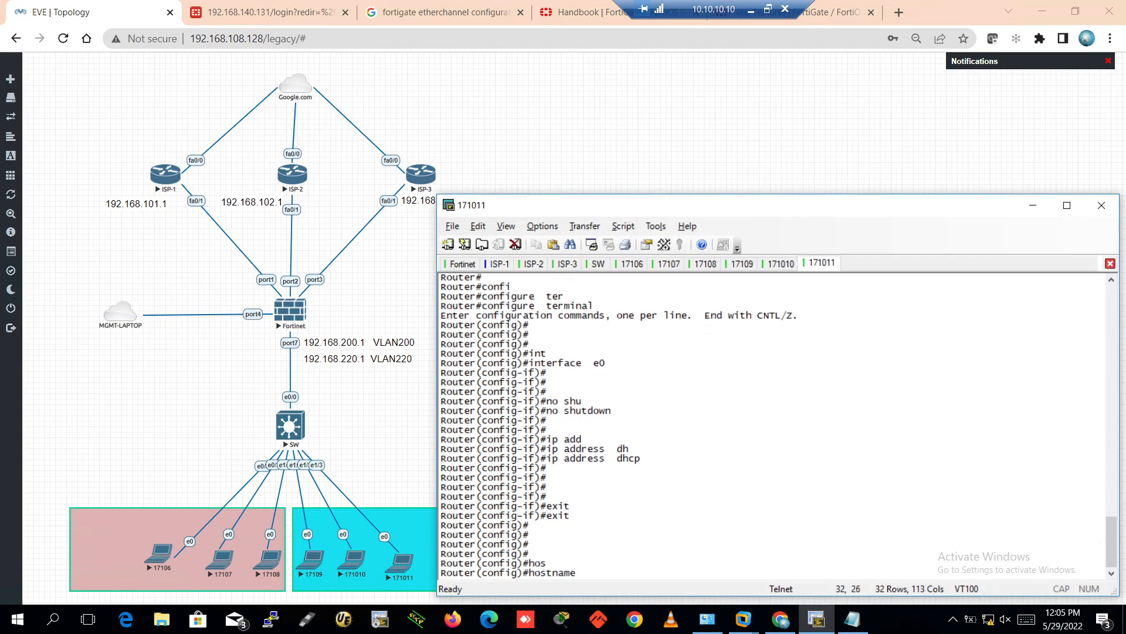
pyautogui.write('PC3-220')
pyautogui.press('Return')
pyautogui.press('Return')
pyautogui.press('Return')
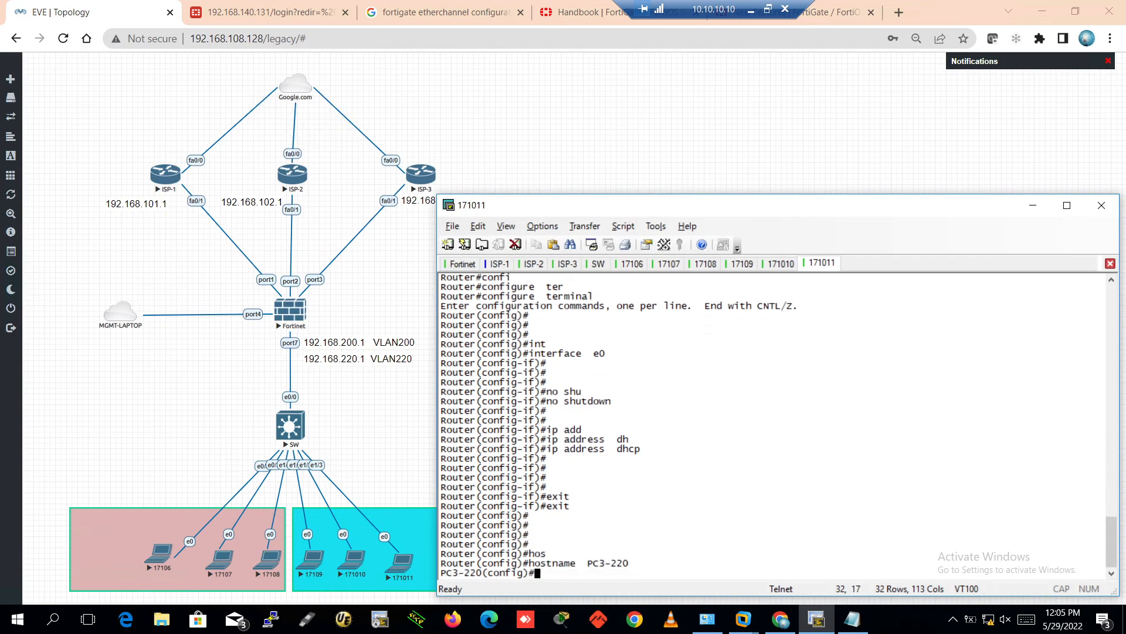
pyautogui.hotkey('ctrl', 'z')
pyautogui.write('wr')
pyautogui.press('Return')
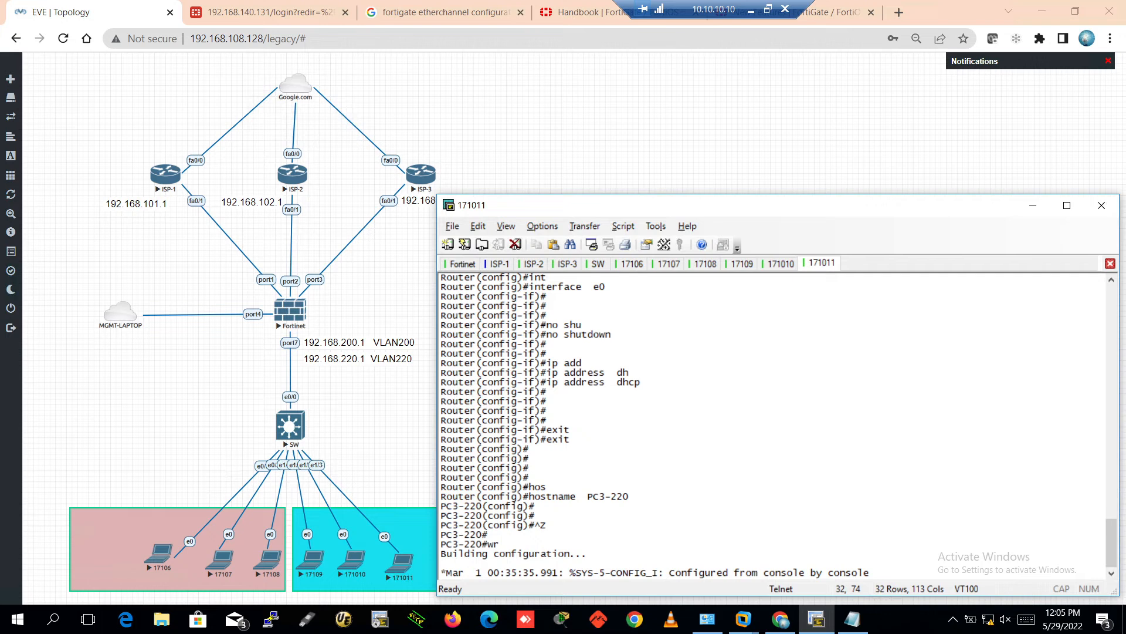
pyautogui.press('Return')
pyautogui.press('Return')
pyautogui.press('Return')
pyautogui.press('Return')
pyautogui.press('Return')
pyautogui.press('Return')
pyautogui.press('Return')
pyautogui.press('Return')
pyautogui.press('Return')
pyautogui.press('Return')
pyautogui.press('Return')
pyautogui.press('Return')
pyautogui.press('Return')
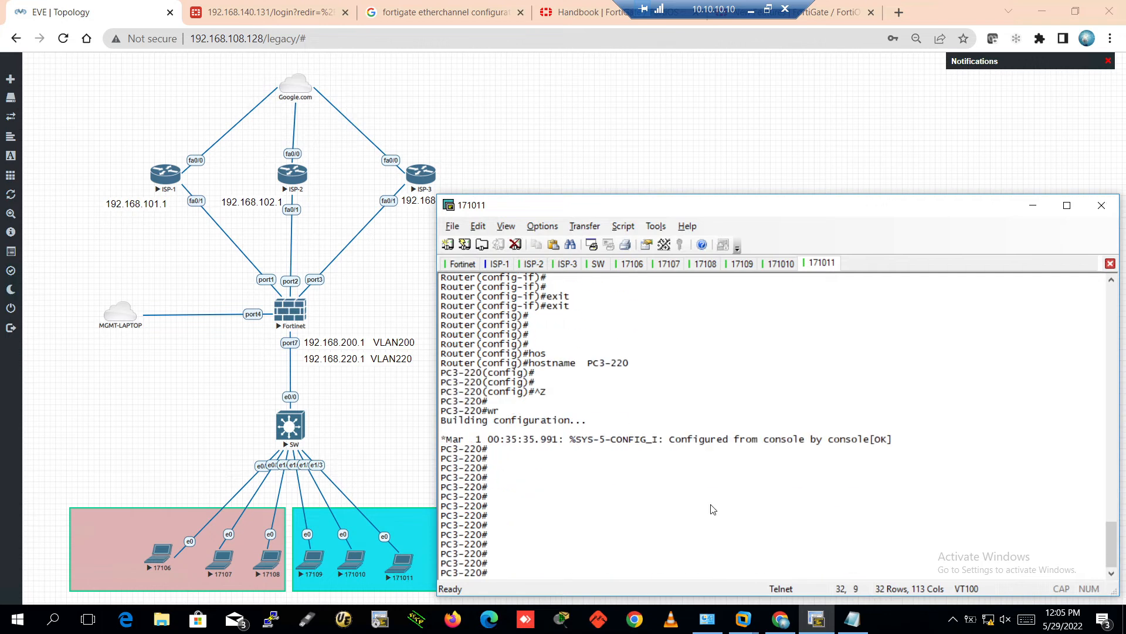
# Run 'show ip interface brief' to check Ethernet0's address and status
pyautogui.write('sho')
pyautogui.press('Tab')
pyautogui.write('ip int ')
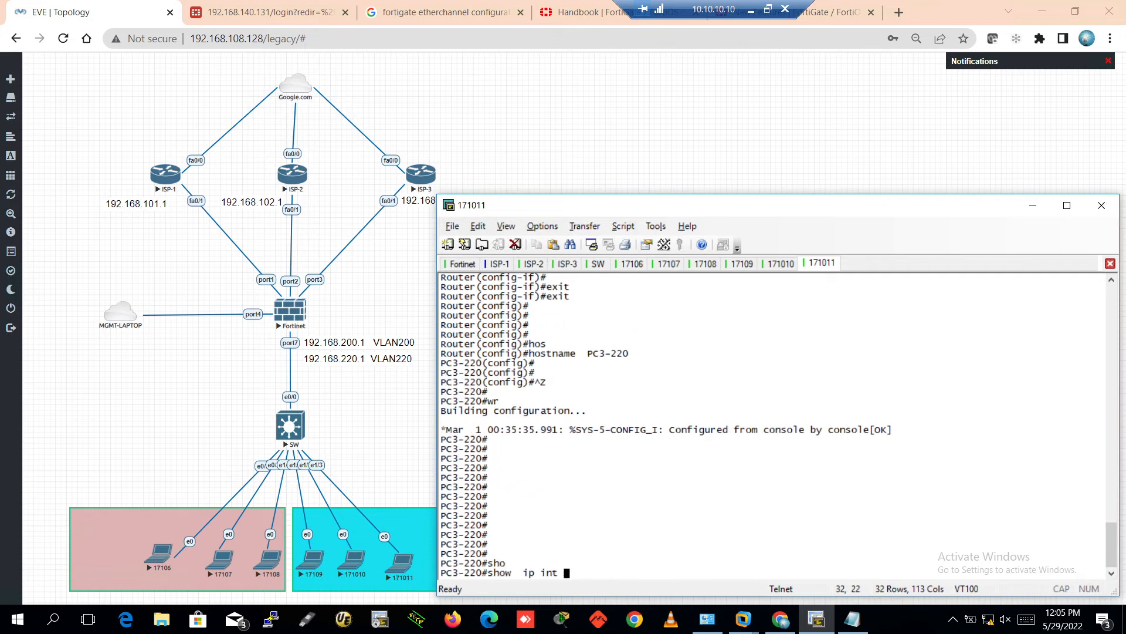
pyautogui.write('bri')
pyautogui.press('Tab')
pyautogui.press('Return')
pyautogui.press('Return')
pyautogui.press('Return')
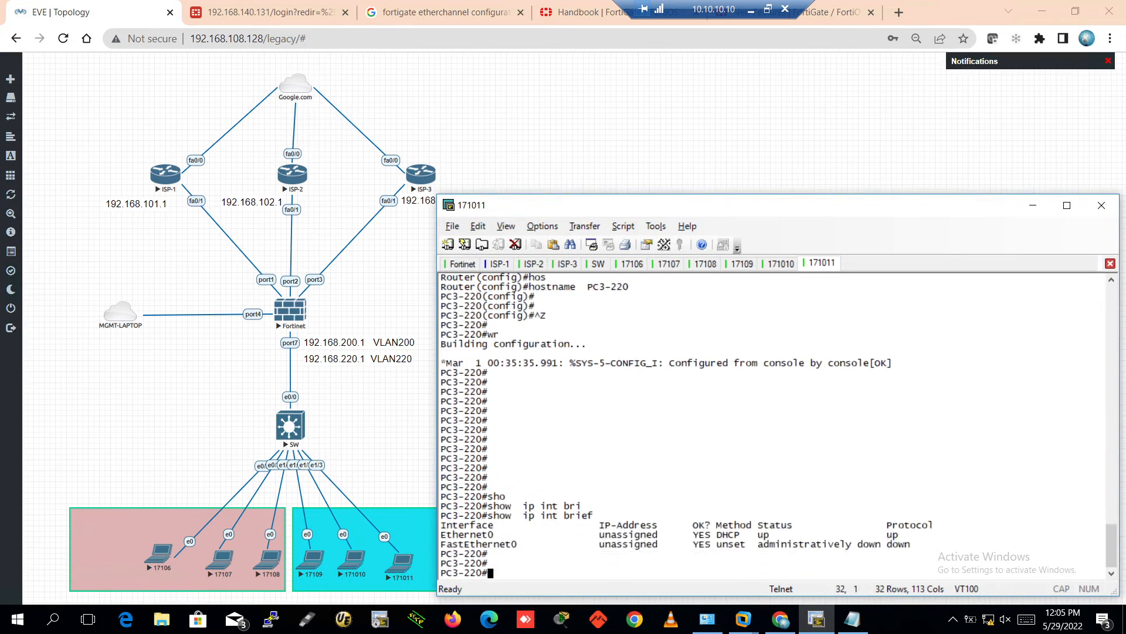
pyautogui.press('Return')
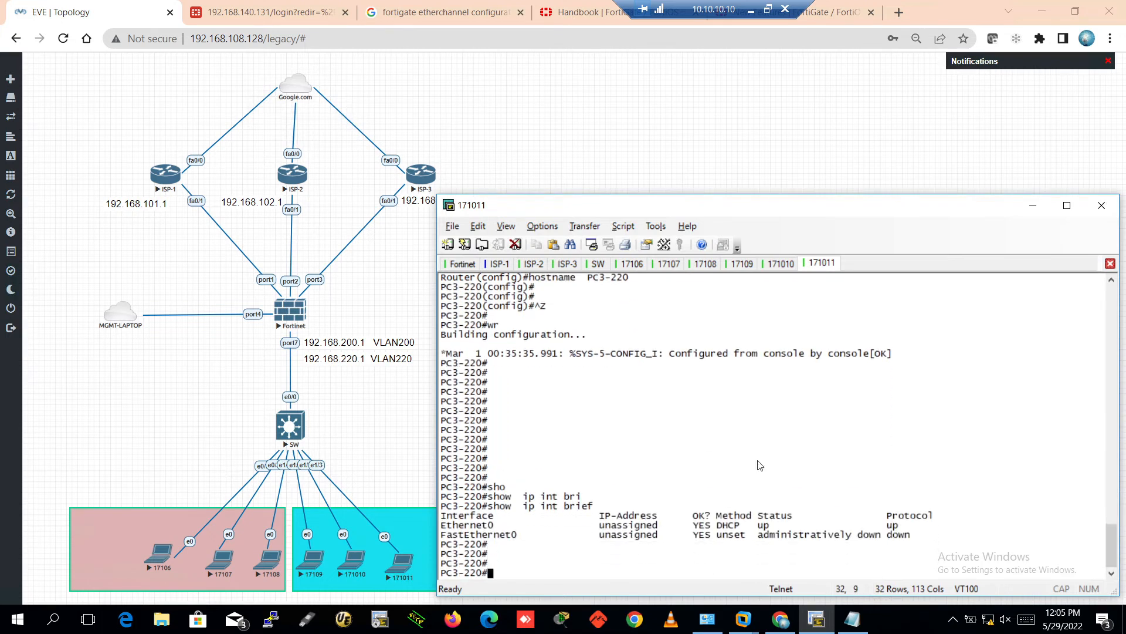
# Log back in to the FortiGate as admin, defer setup with Later, and return to the EVE topology
pyautogui.click(273, 8)
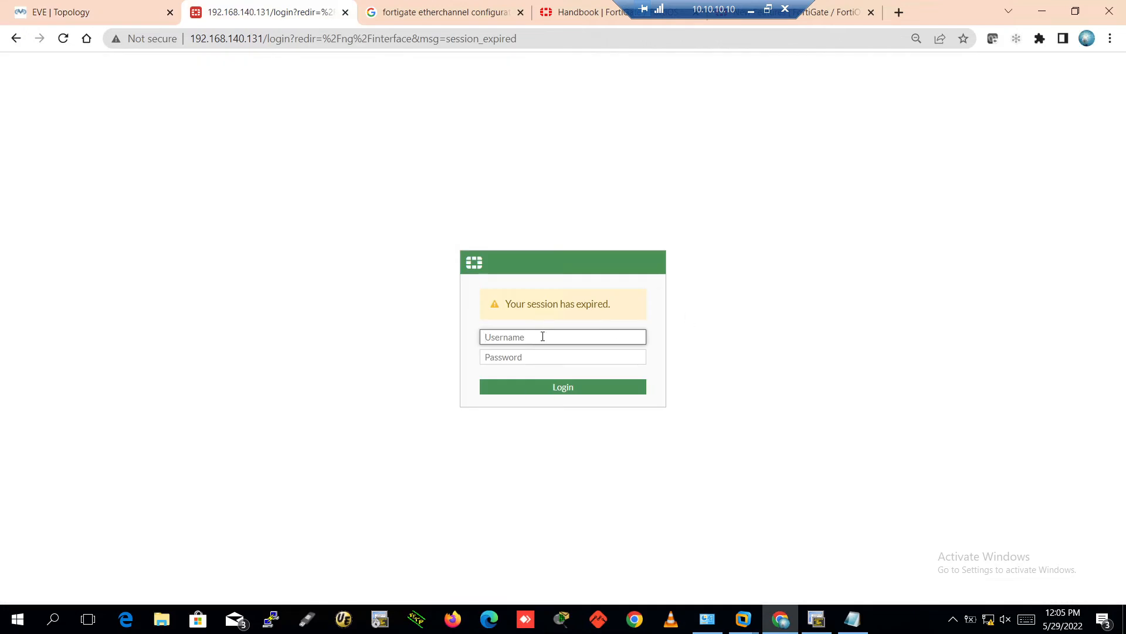
pyautogui.write('admin')
pyautogui.press('Return')
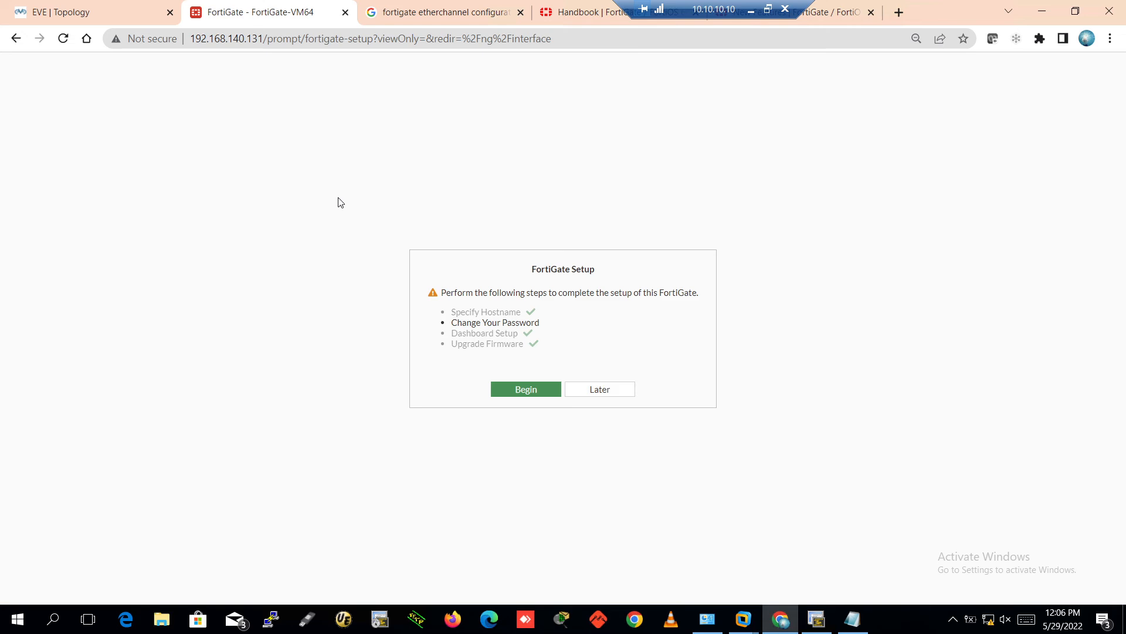
pyautogui.click(602, 392)
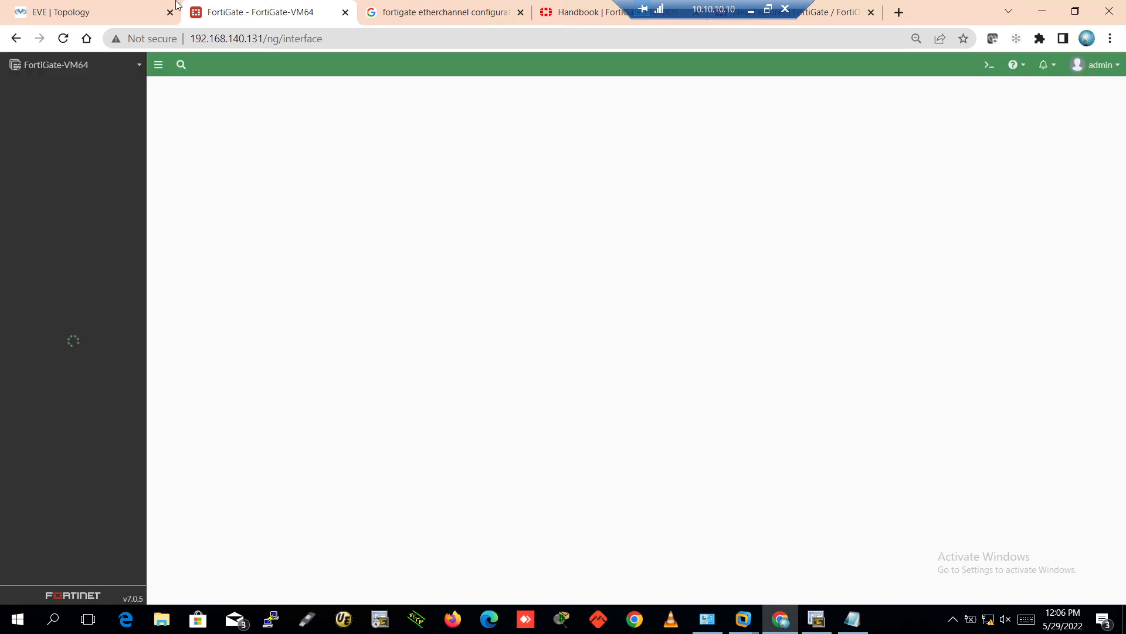
pyautogui.click(124, 7)
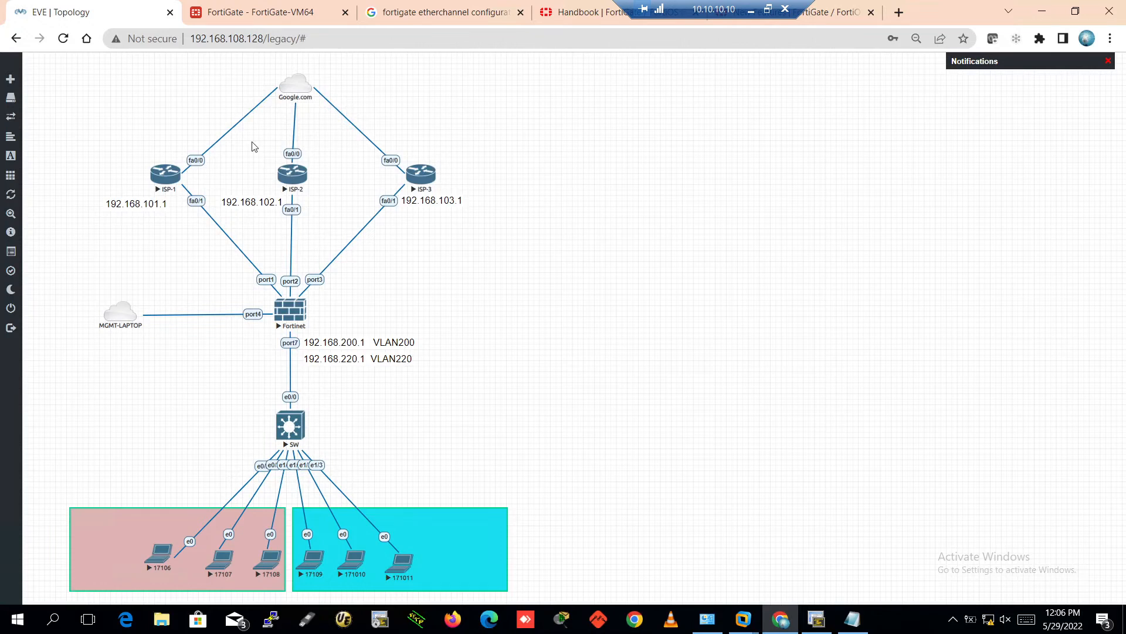
# Expand port7, inspect LAN_VLAN-200's 192.168.200.1/24 address and DHCP clients, then open Create New
pyautogui.click(247, 12)
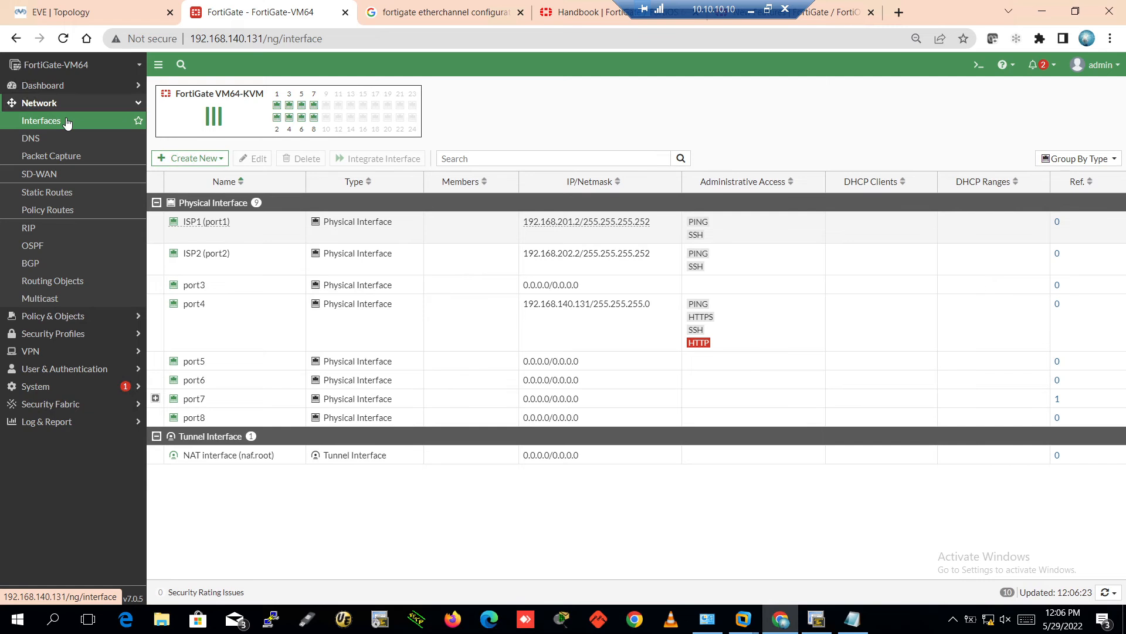
pyautogui.click(156, 398)
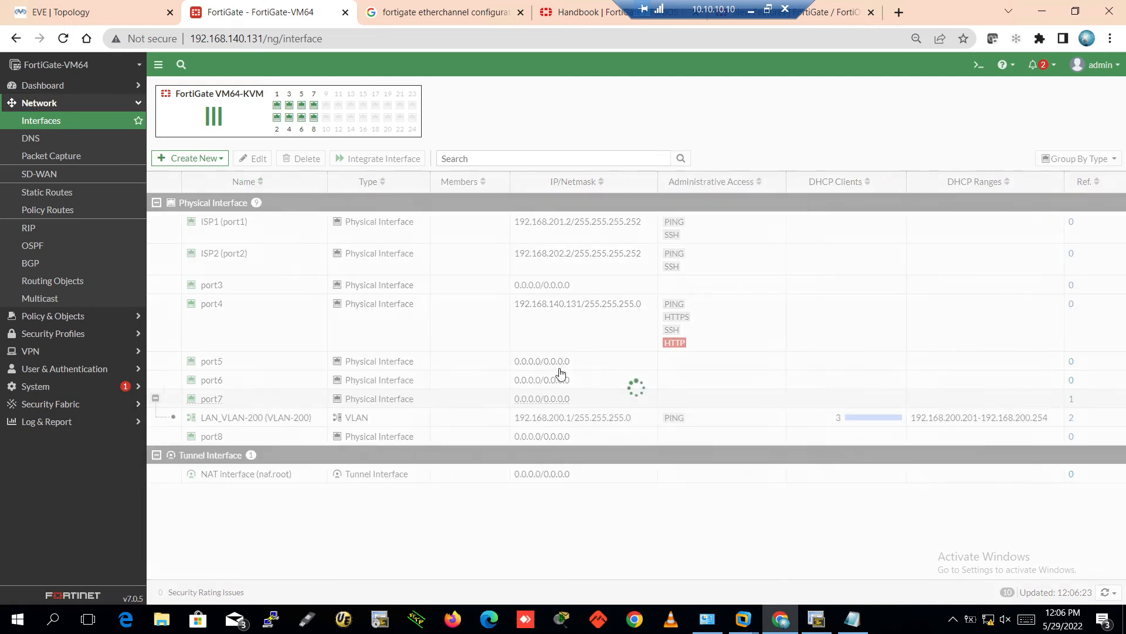
pyautogui.click(506, 424)
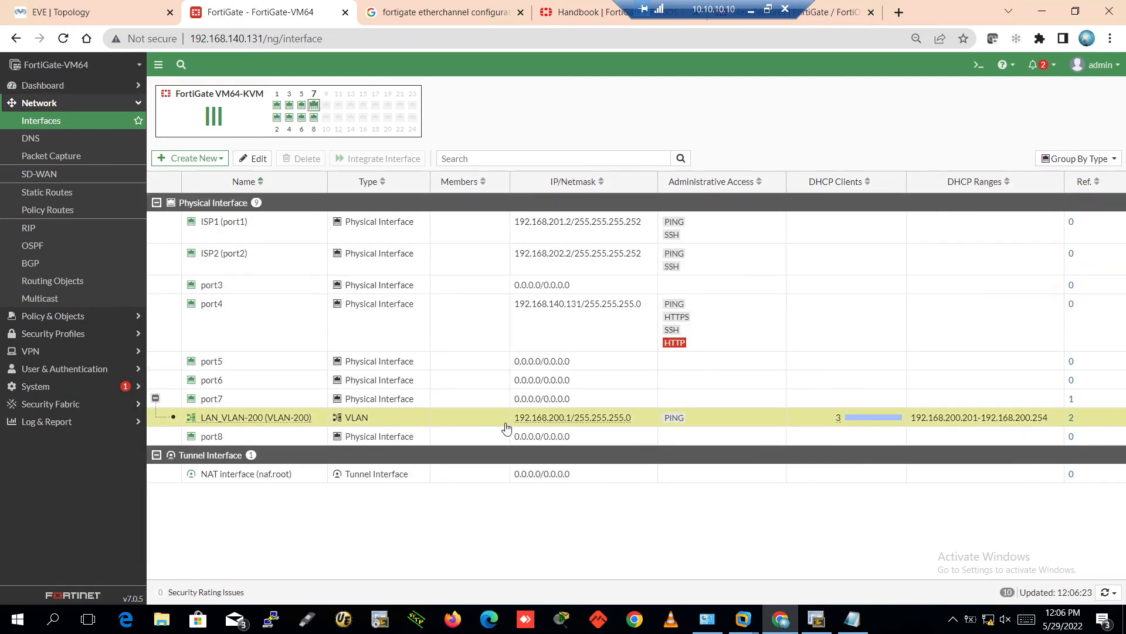
pyautogui.moveTo(568, 425)
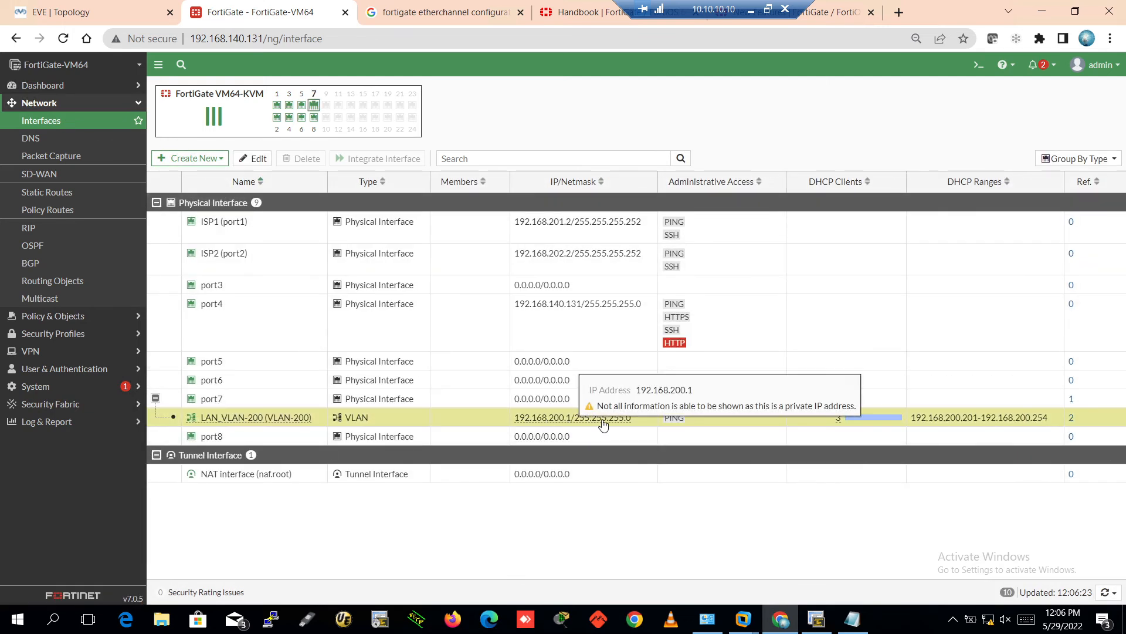
pyautogui.moveTo(916, 423)
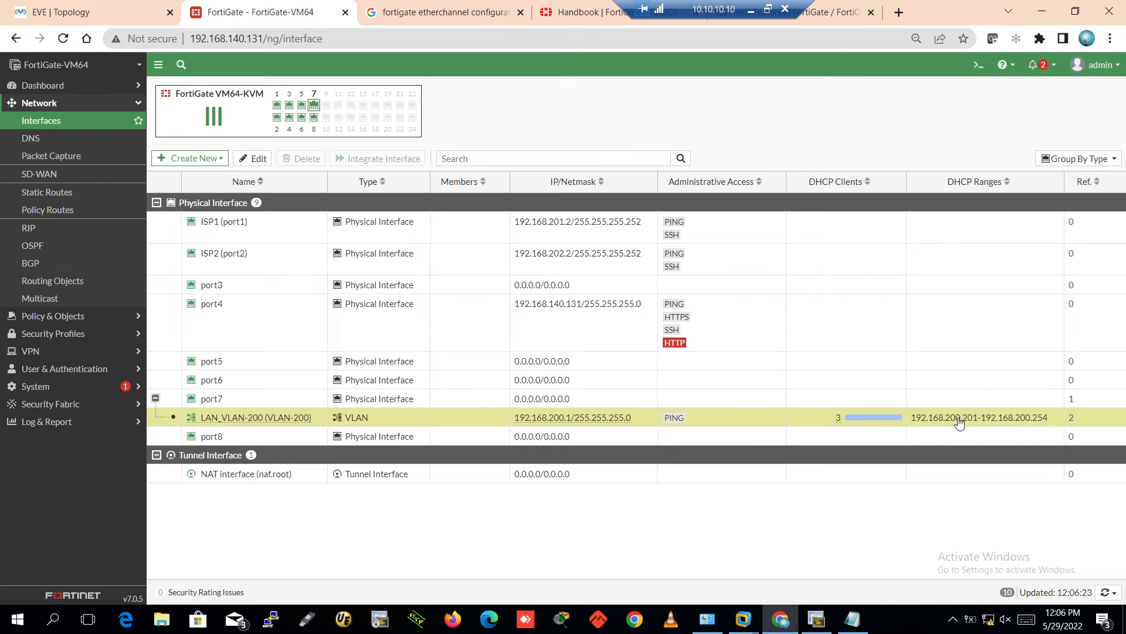
pyautogui.moveTo(843, 424)
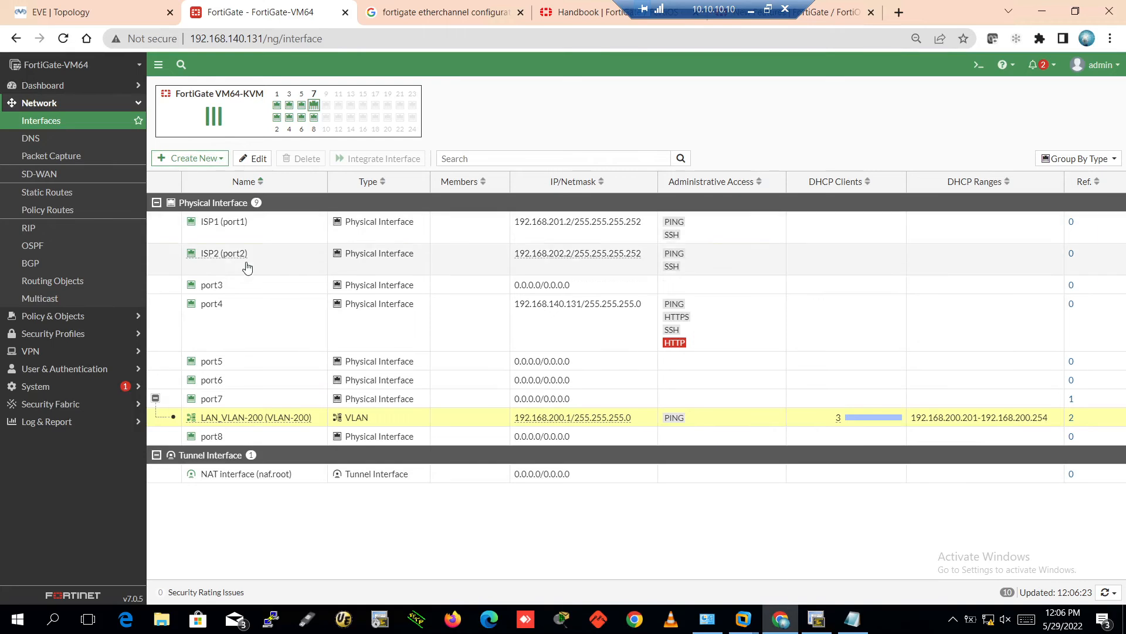
pyautogui.click(193, 158)
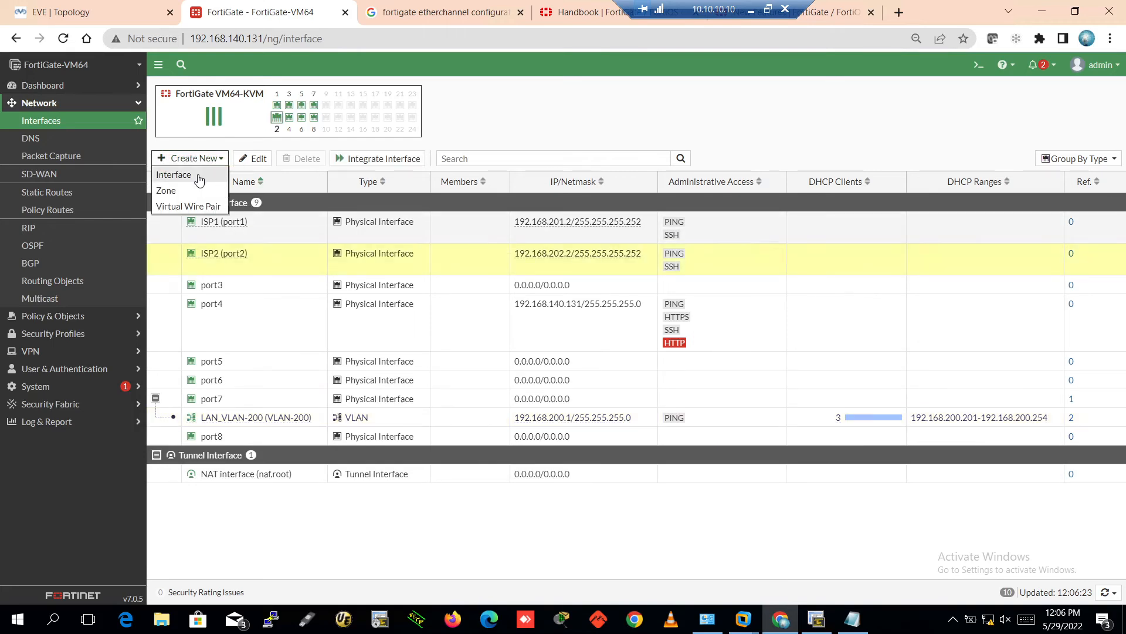
# Back out of a new interface form and copy the LAN_VLAN-200 interface name
pyautogui.click(213, 174)
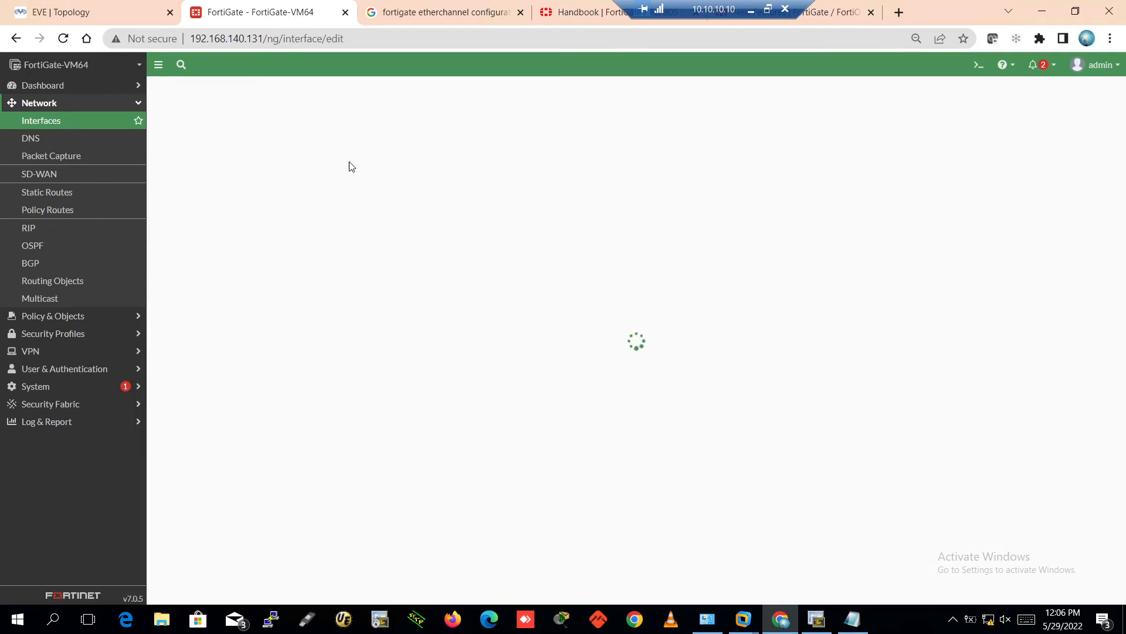
pyautogui.click(282, 111)
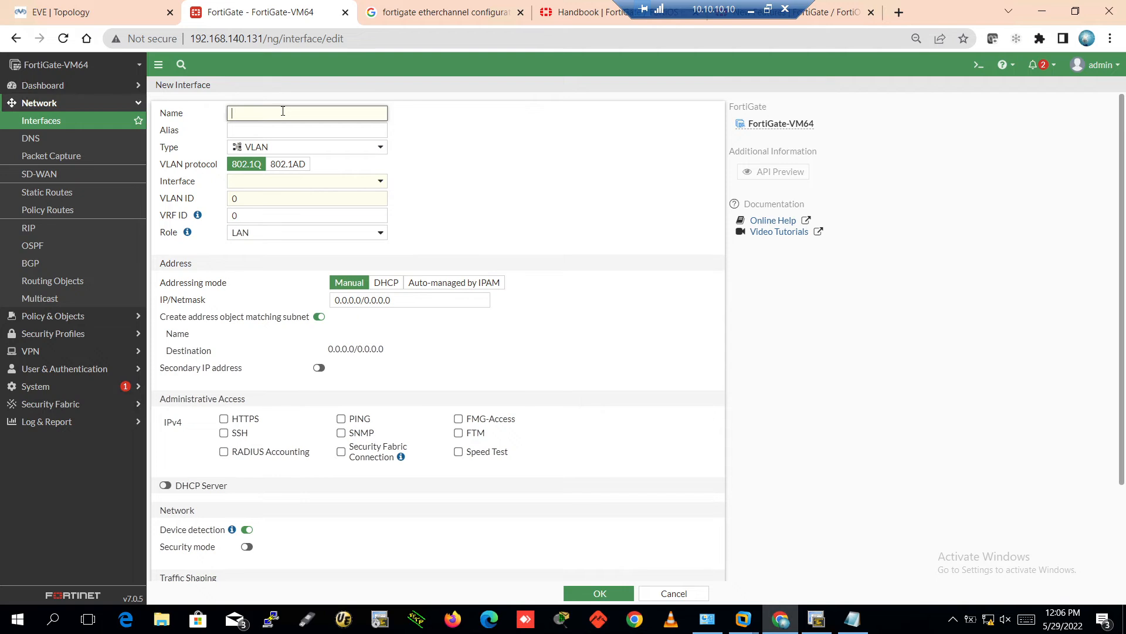
pyautogui.click(96, 124)
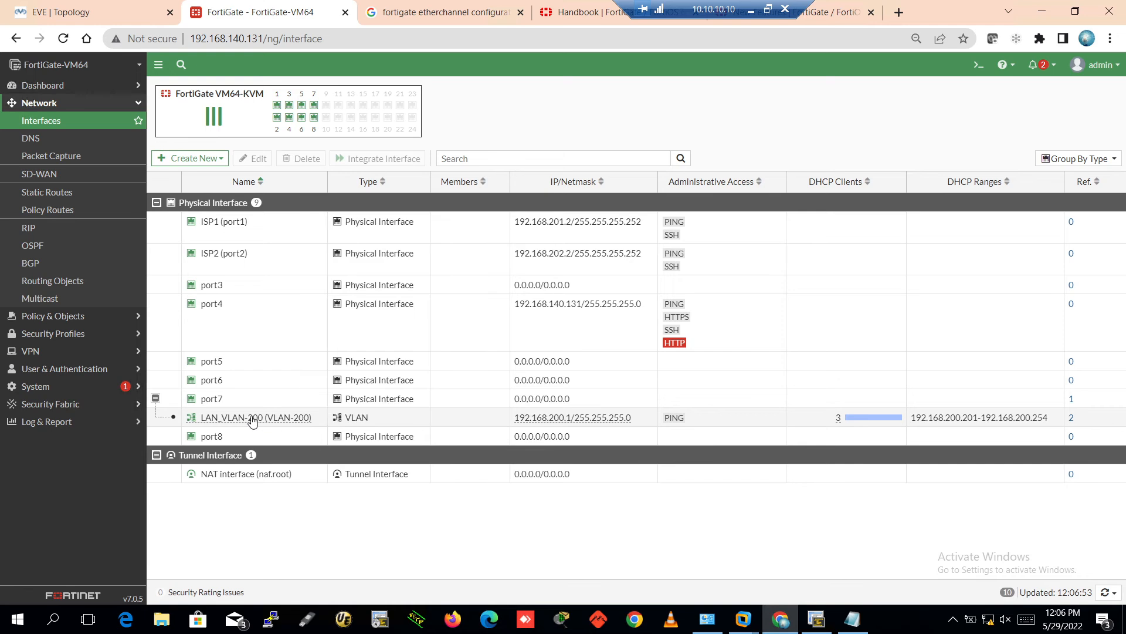
pyautogui.moveTo(204, 422)
pyautogui.moveTo(205, 422); pyautogui.dragTo(313, 430)
pyautogui.hotkey('ctrl', 'c')
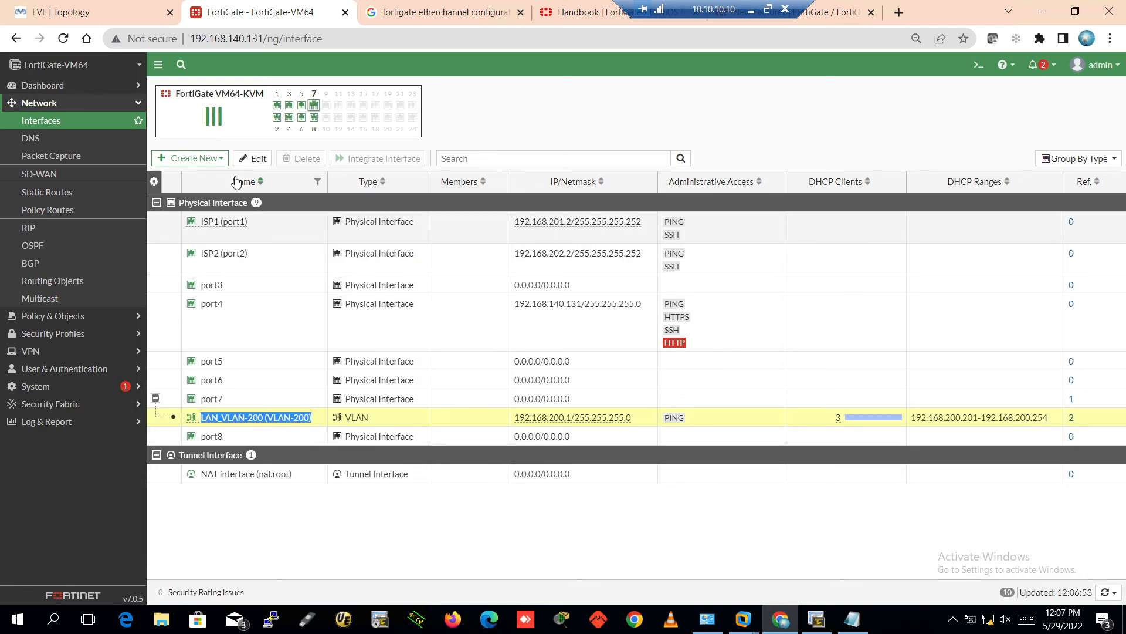
# Create a new interface, paste the copied name, and trim it to VLAN-200
pyautogui.click(209, 160)
pyautogui.click(168, 176)
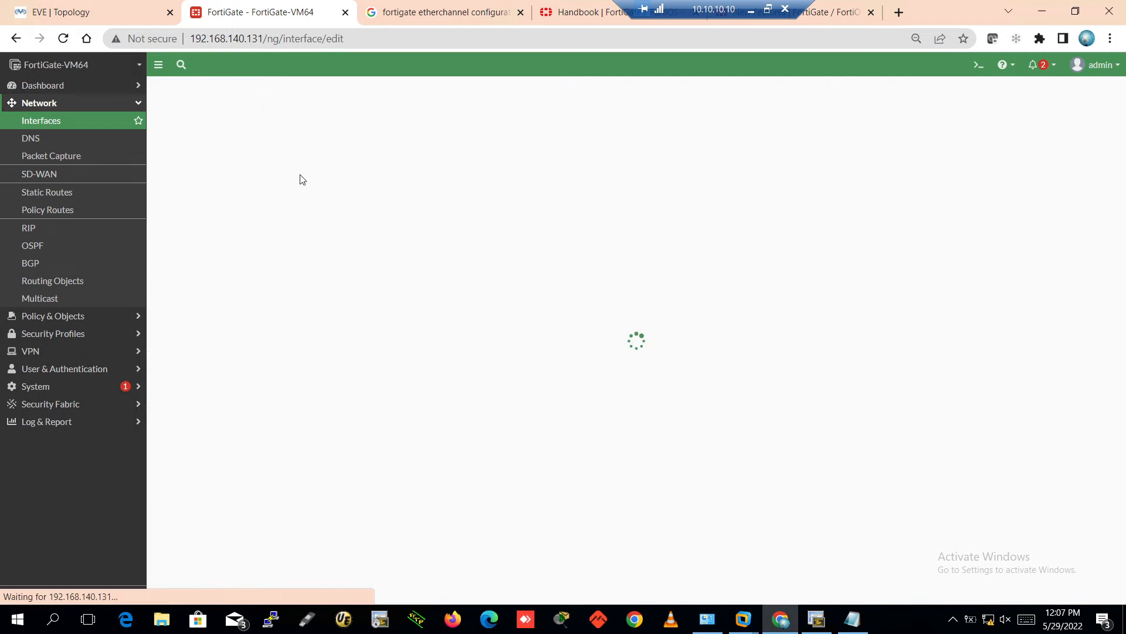
pyautogui.click(275, 114)
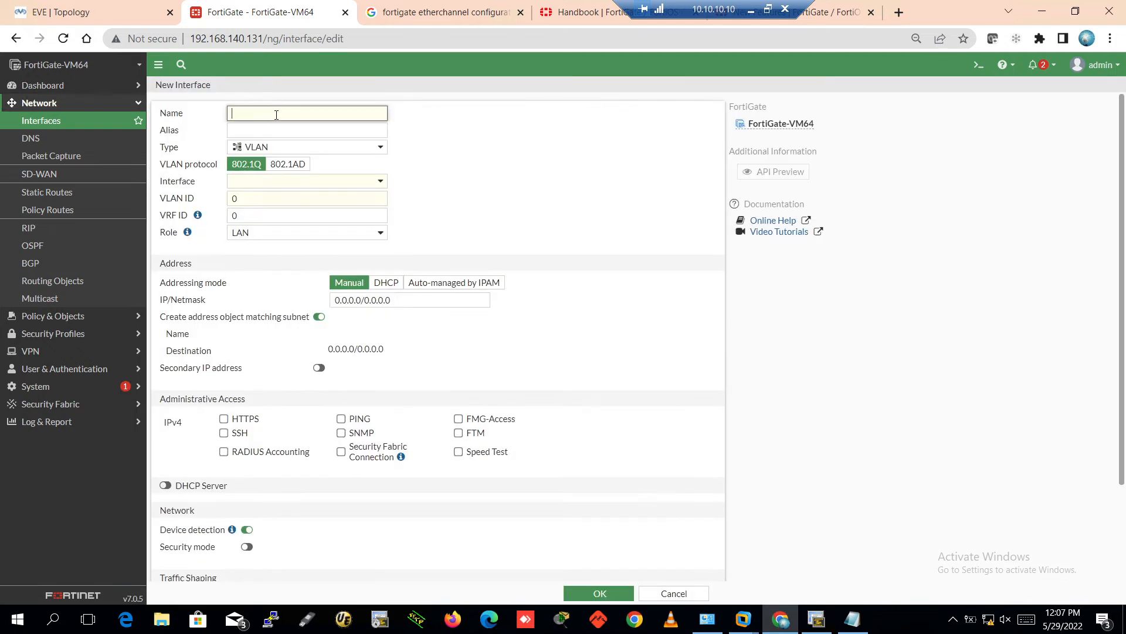
pyautogui.hotkey('ctrl', 'v')
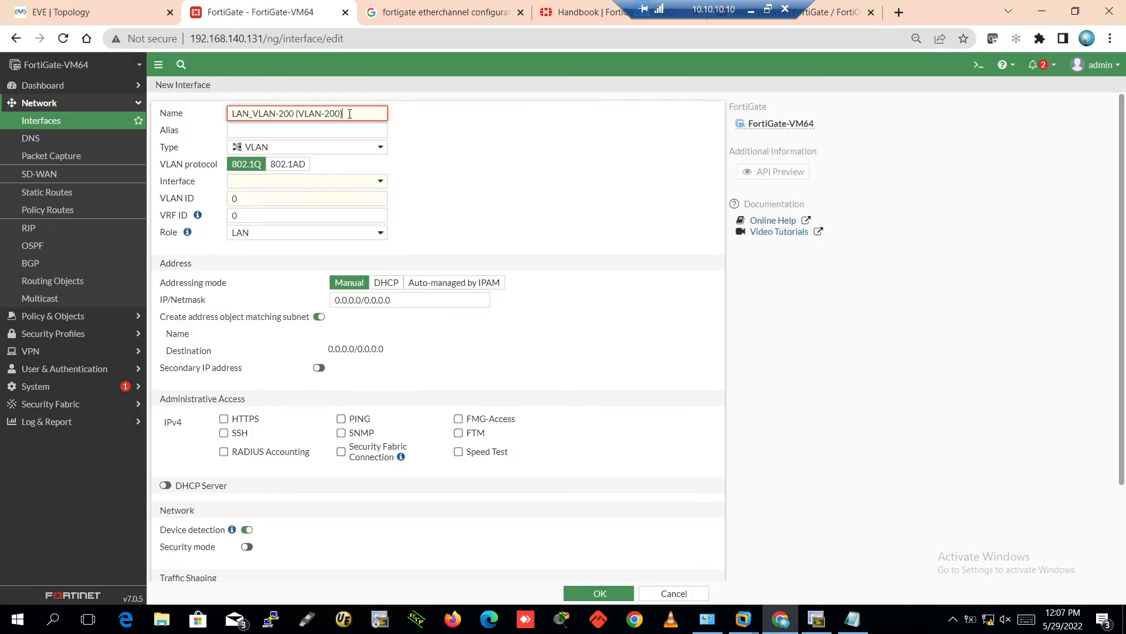
pyautogui.click(300, 113)
pyautogui.press('BackSpace')
pyautogui.hotkey('shift', 'Left')
pyautogui.hotkey('shift', 'Left')
pyautogui.hotkey('shift', 'Left')
pyautogui.hotkey('shift', 'Left')
pyautogui.hotkey('shift', 'Left')
pyautogui.hotkey('shift', 'Left')
pyautogui.hotkey('shift', 'Left')
pyautogui.hotkey('shift', 'Left')
pyautogui.hotkey('shift', 'Left')
pyautogui.hotkey('shift', 'Left')
pyautogui.hotkey('shift', 'Left')
pyautogui.hotkey('shift', 'Left')
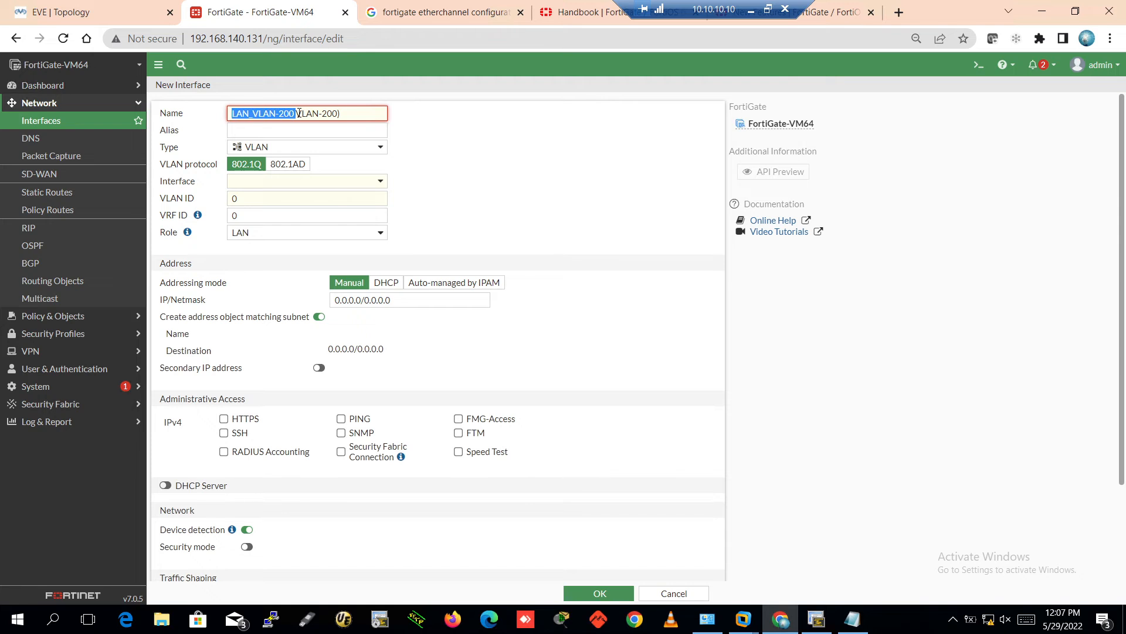
pyautogui.press('BackSpace')
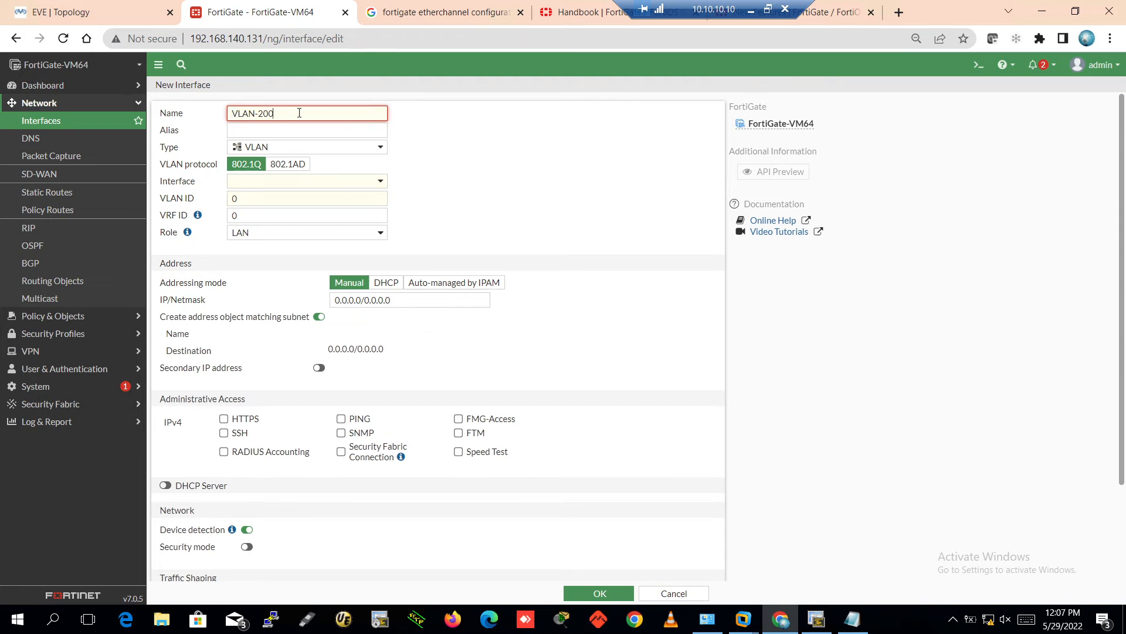
pyautogui.click(520, 194)
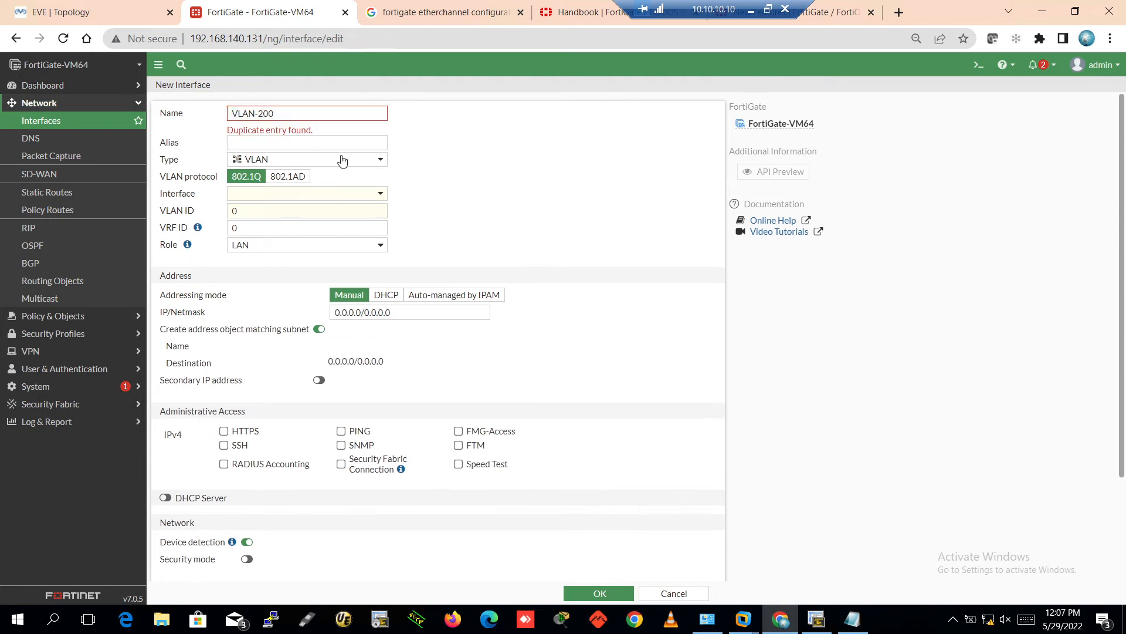
# Change the interface name to VLAN-220 and give it the alias LAN_VLAN-200
pyautogui.click(290, 114)
pyautogui.press('BackSpace')
pyautogui.press('BackSpace')
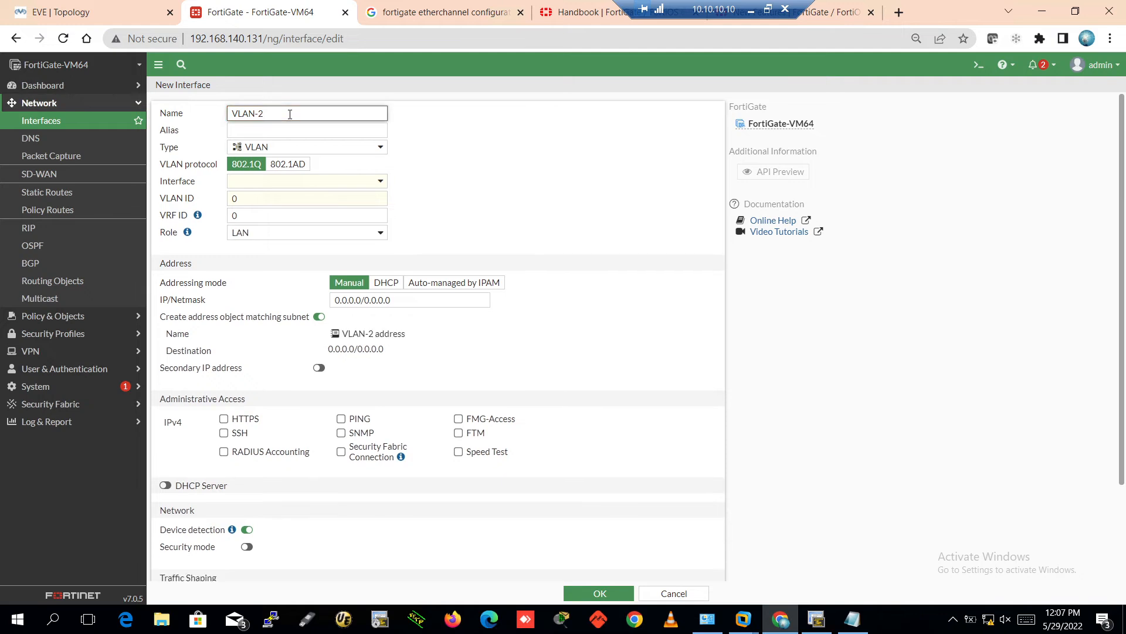
pyautogui.write('20')
pyautogui.click(281, 131)
pyautogui.write('LAN_VLAN-200')
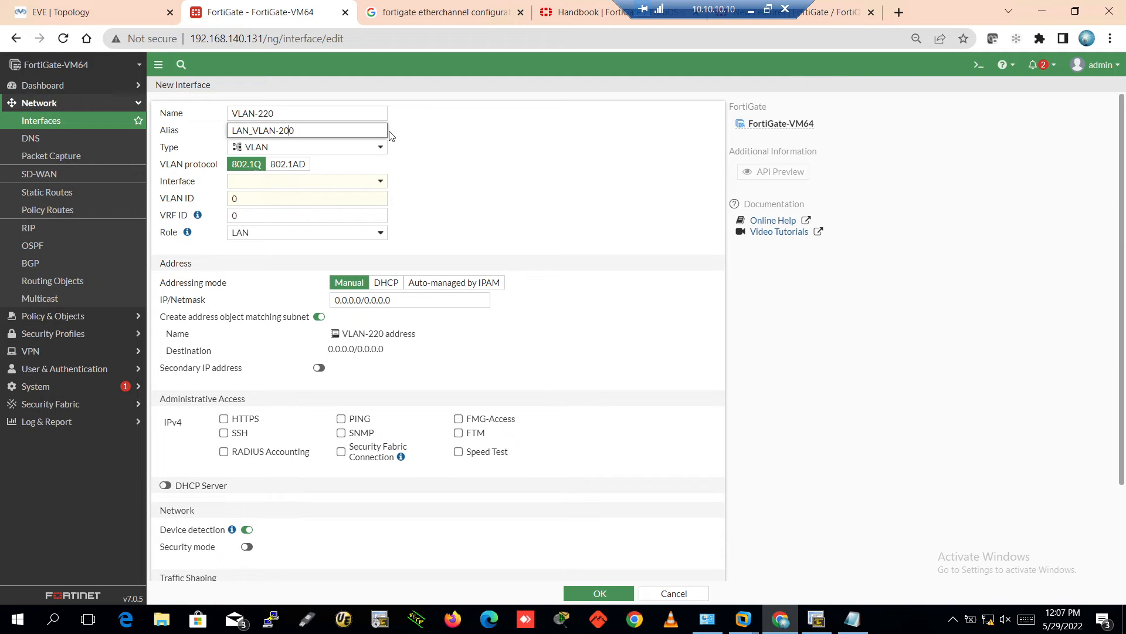
pyautogui.click(378, 166)
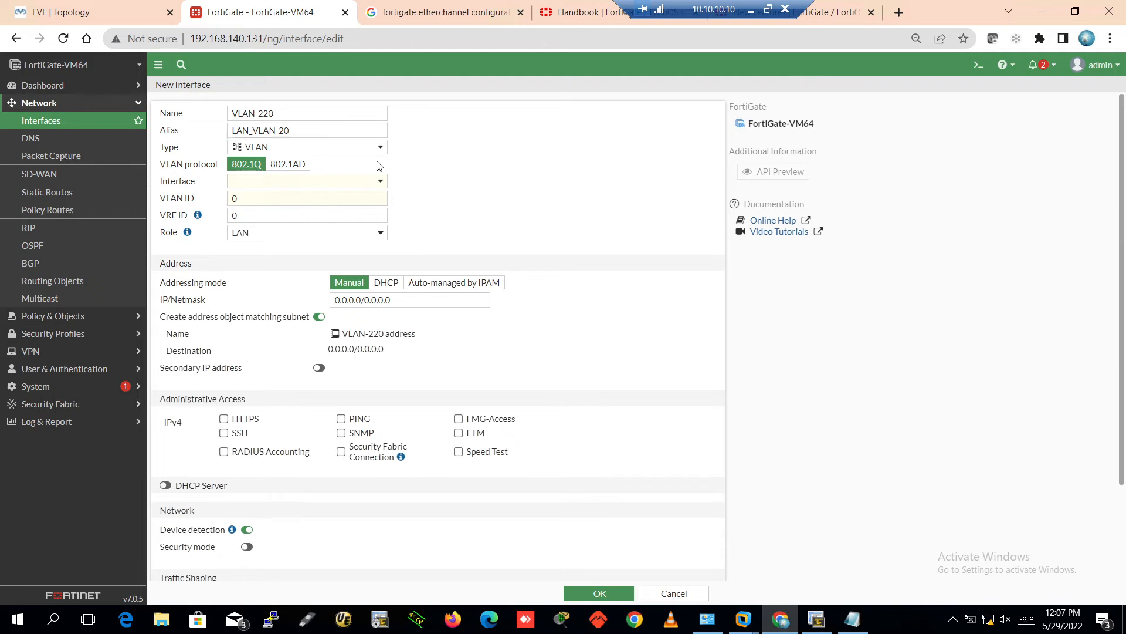
# Set parent port7, VLAN ID 220, IP 192.168.220.1/24, and allow PING
pyautogui.click(258, 183)
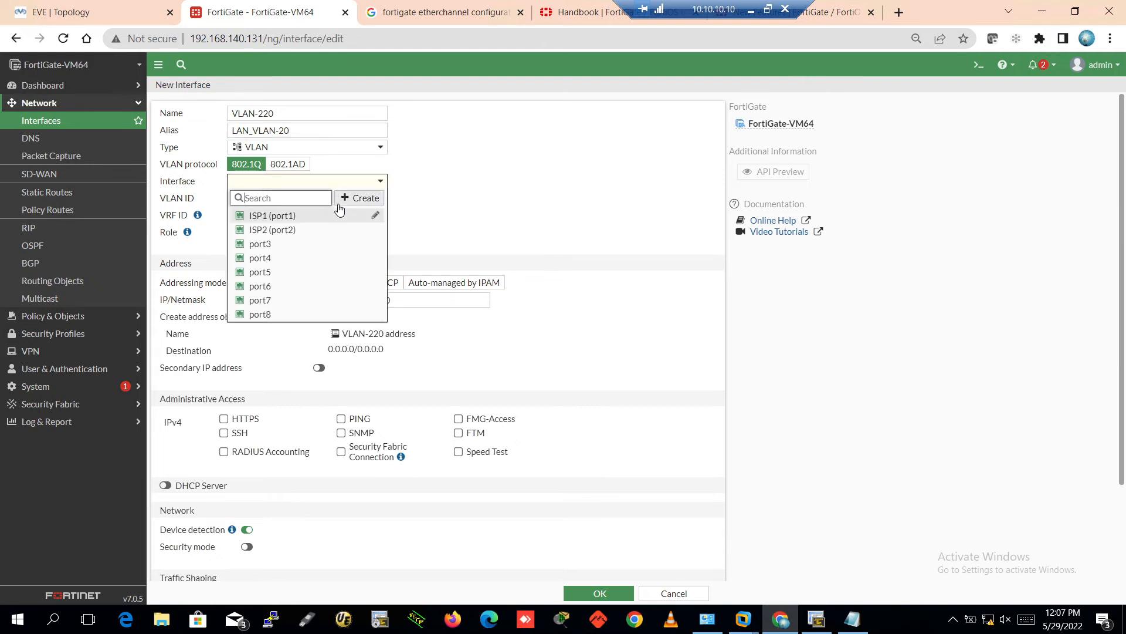
pyautogui.click(254, 302)
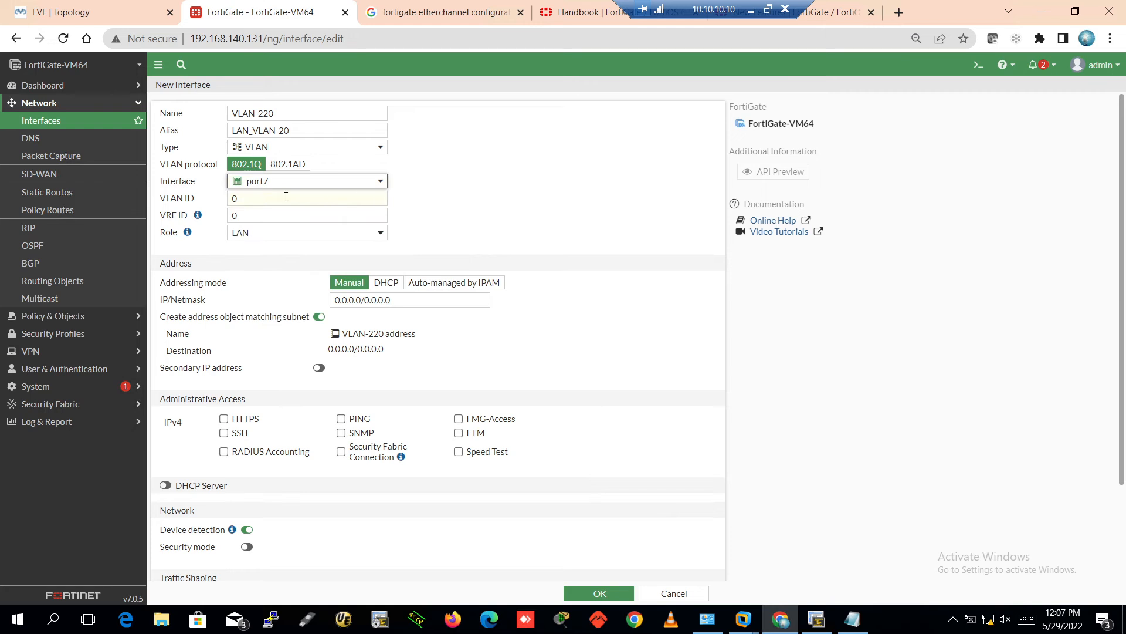
pyautogui.click(262, 200)
pyautogui.press('BackSpace')
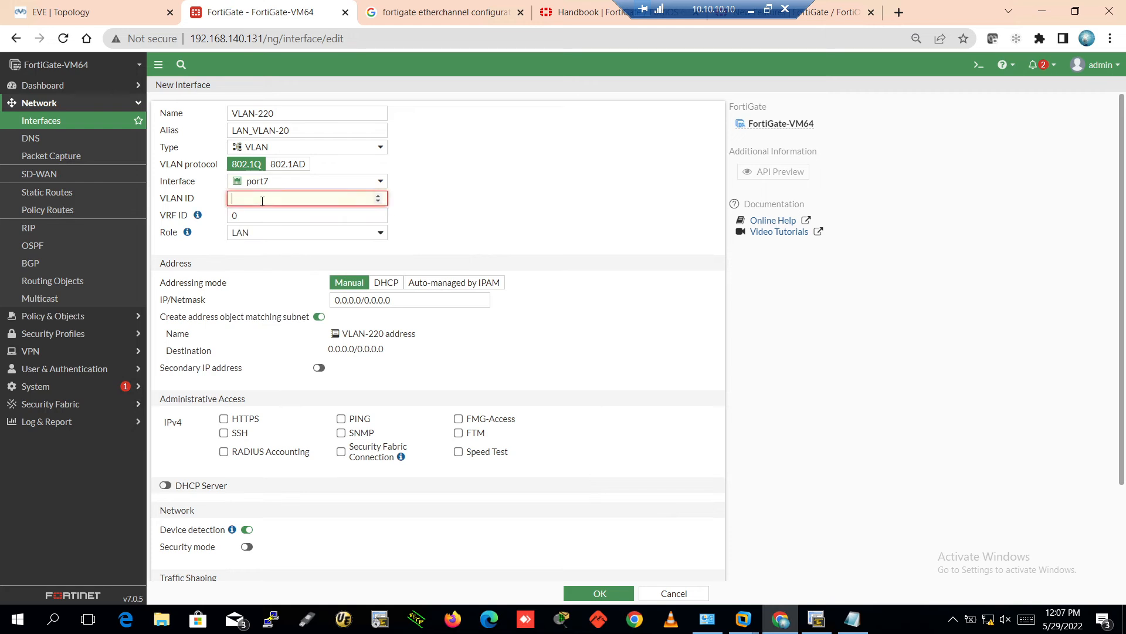
pyautogui.write('220')
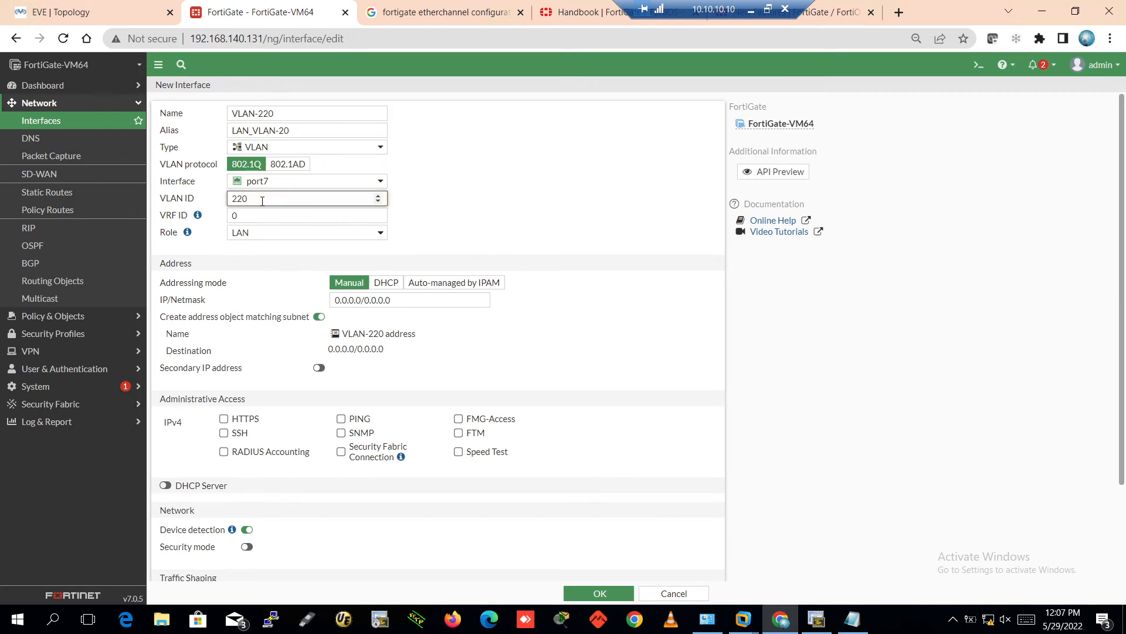
pyautogui.click(555, 169)
pyautogui.click(408, 300)
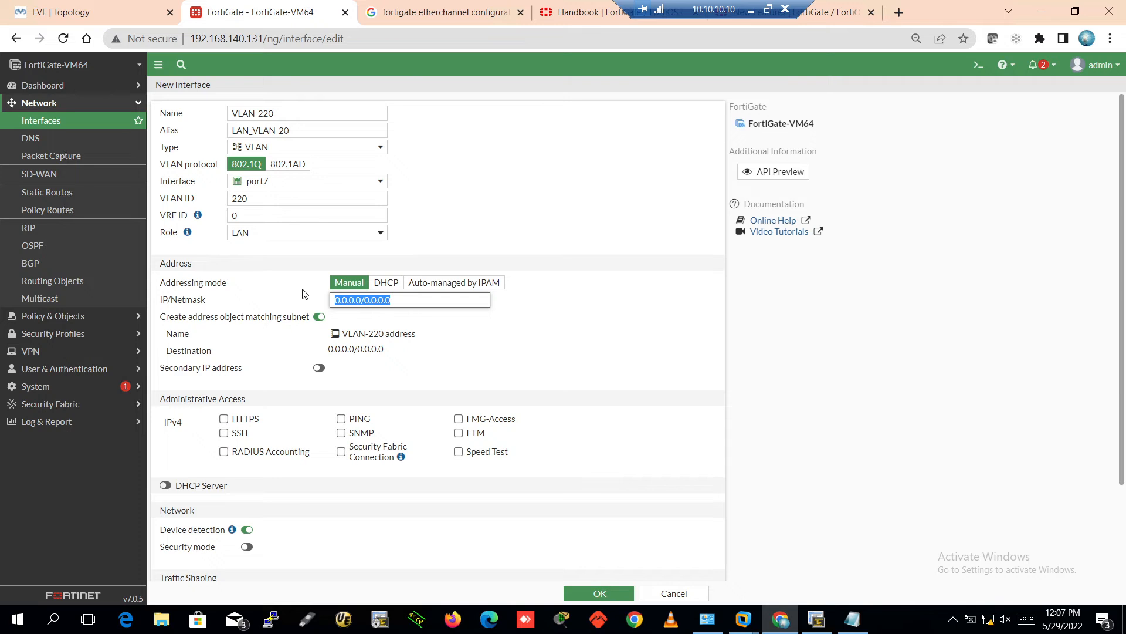
pyautogui.write('192.168.220.1')
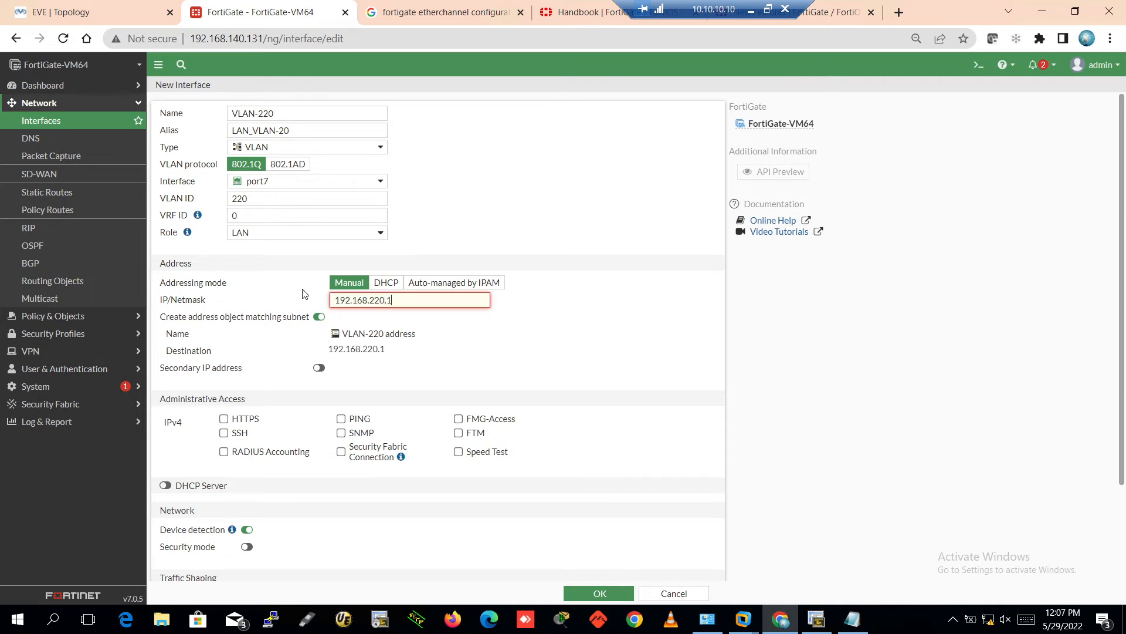
pyautogui.write('/24')
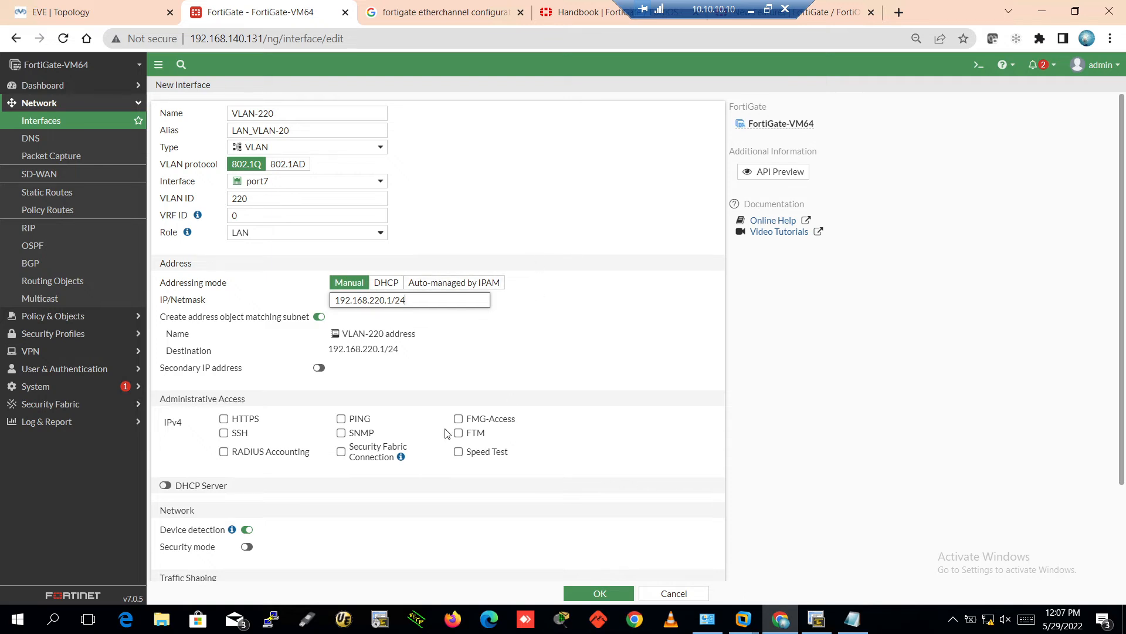
pyautogui.click(341, 418)
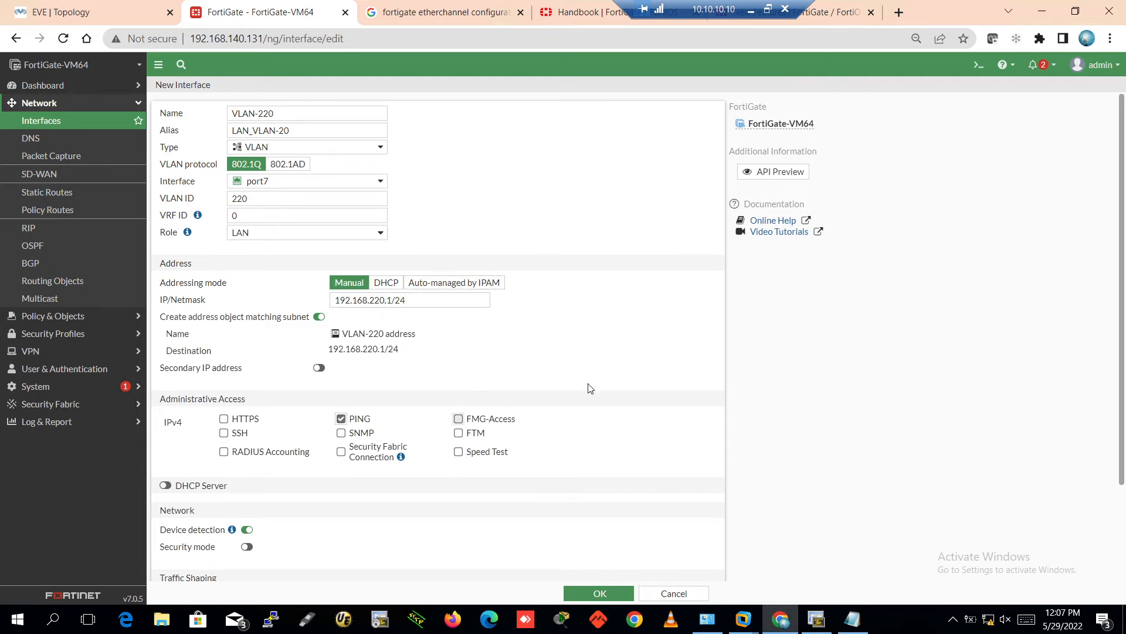
# Enable the DHCP server on VLAN-220 with range 192.168.220.221 to 192.168.220.254
pyautogui.scroll(-2, 589, 381)
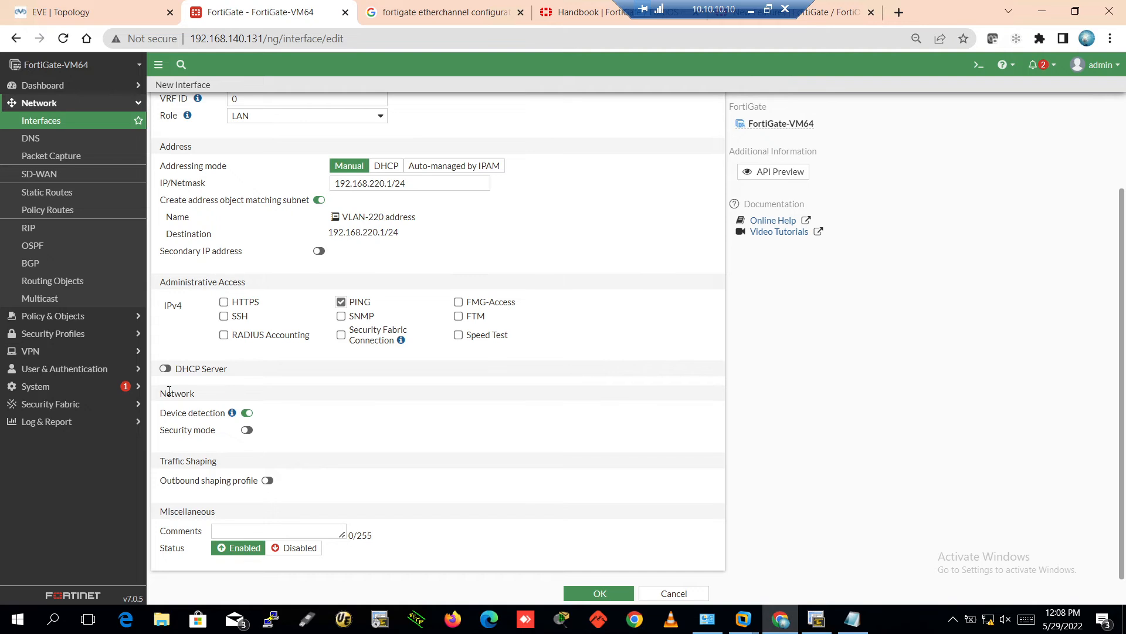
pyautogui.click(165, 368)
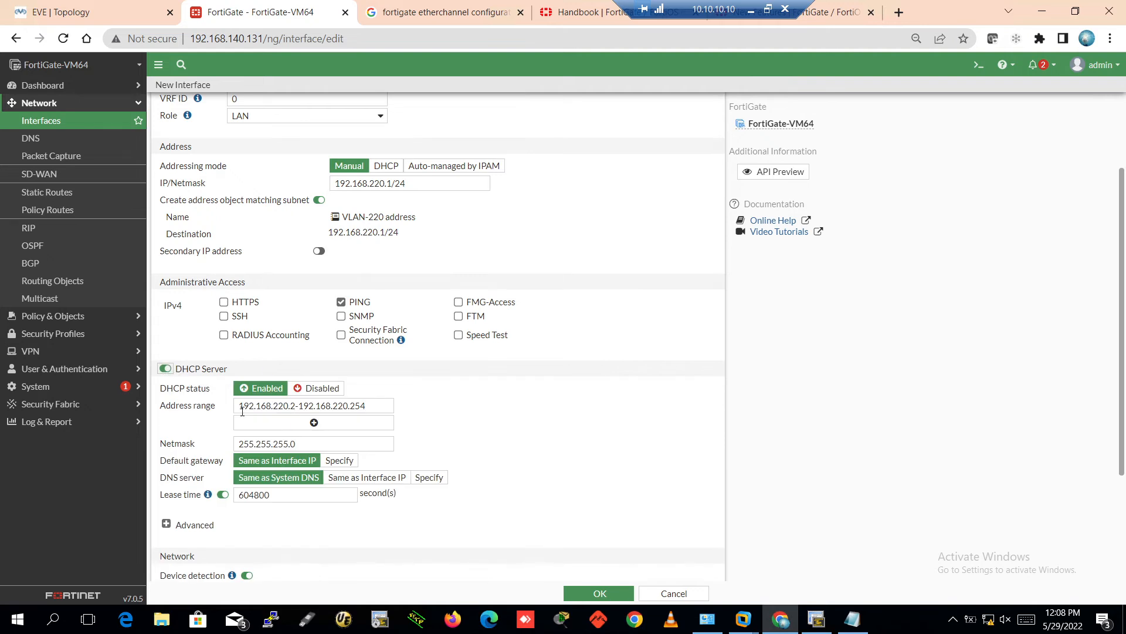
pyautogui.click(314, 422)
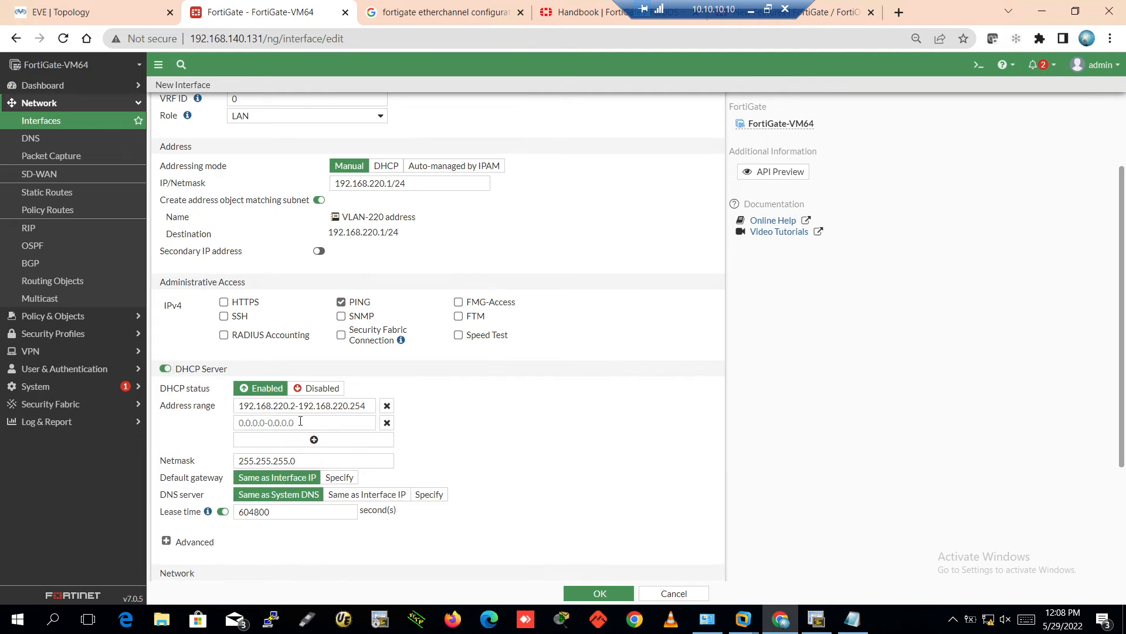
pyautogui.click(386, 423)
pyautogui.click(298, 404)
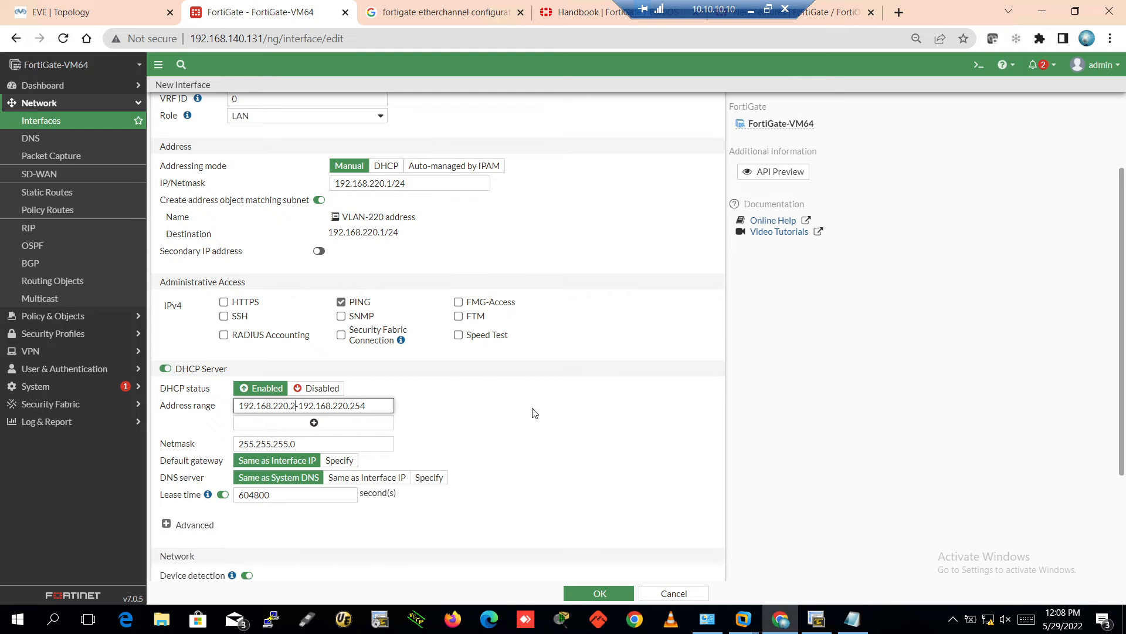
pyautogui.write('21')
pyautogui.click(503, 415)
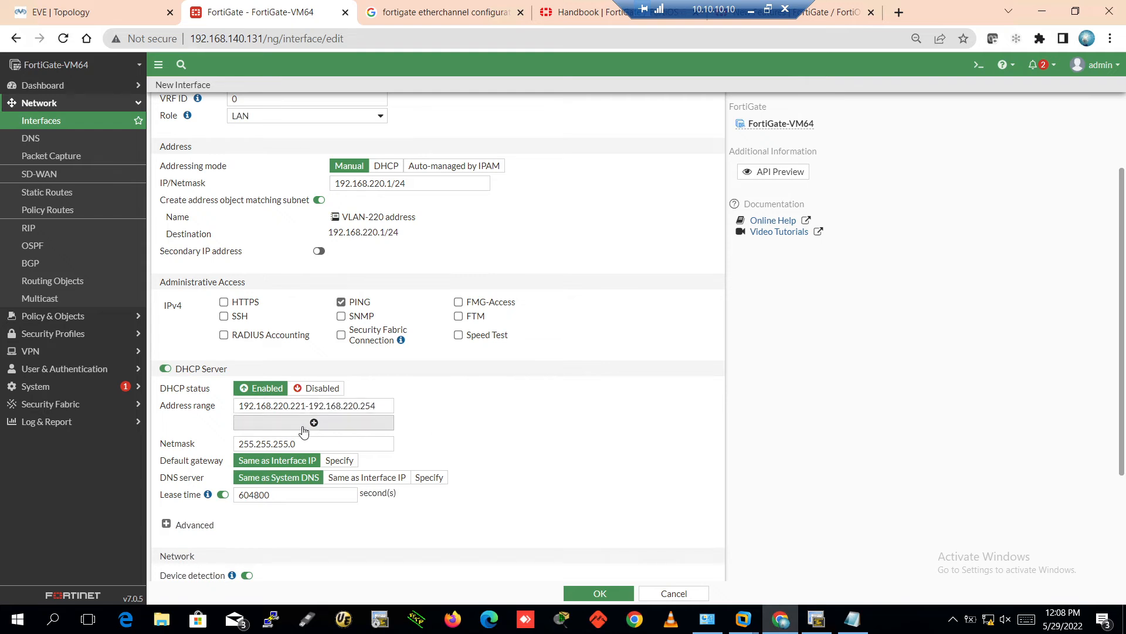
pyautogui.click(751, 10)
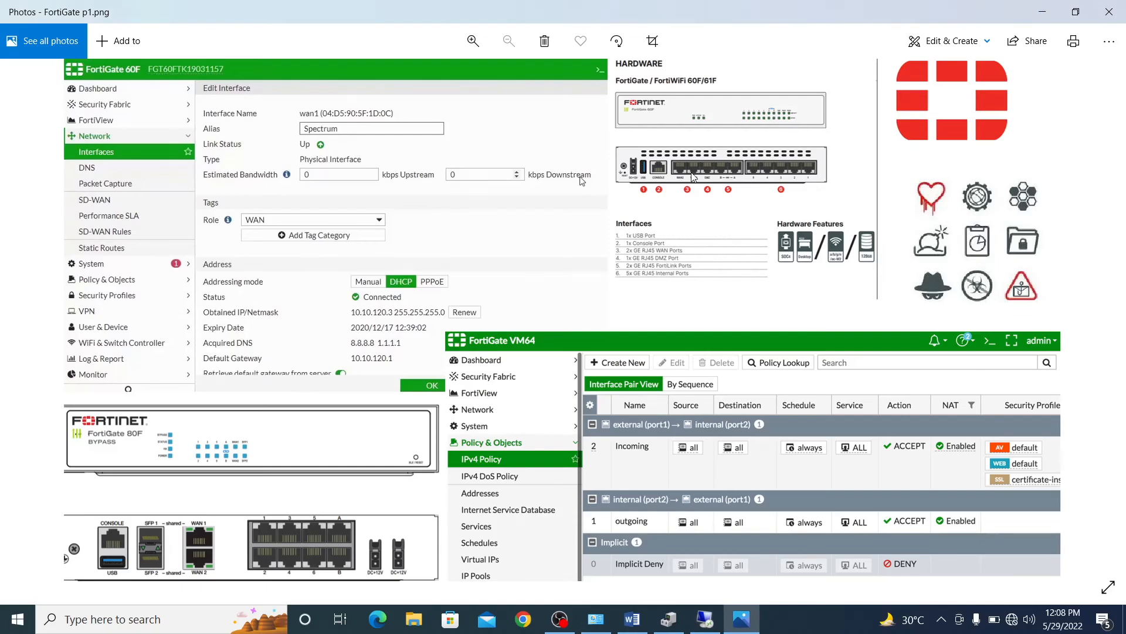
pyautogui.click(706, 619)
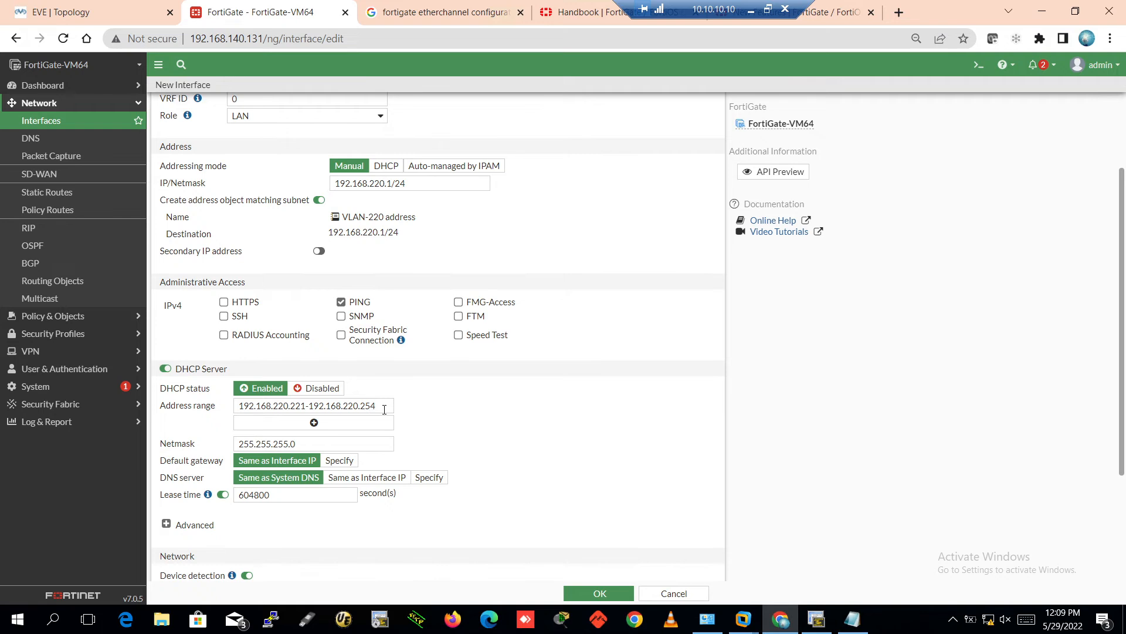
pyautogui.scroll(-2, 473, 420)
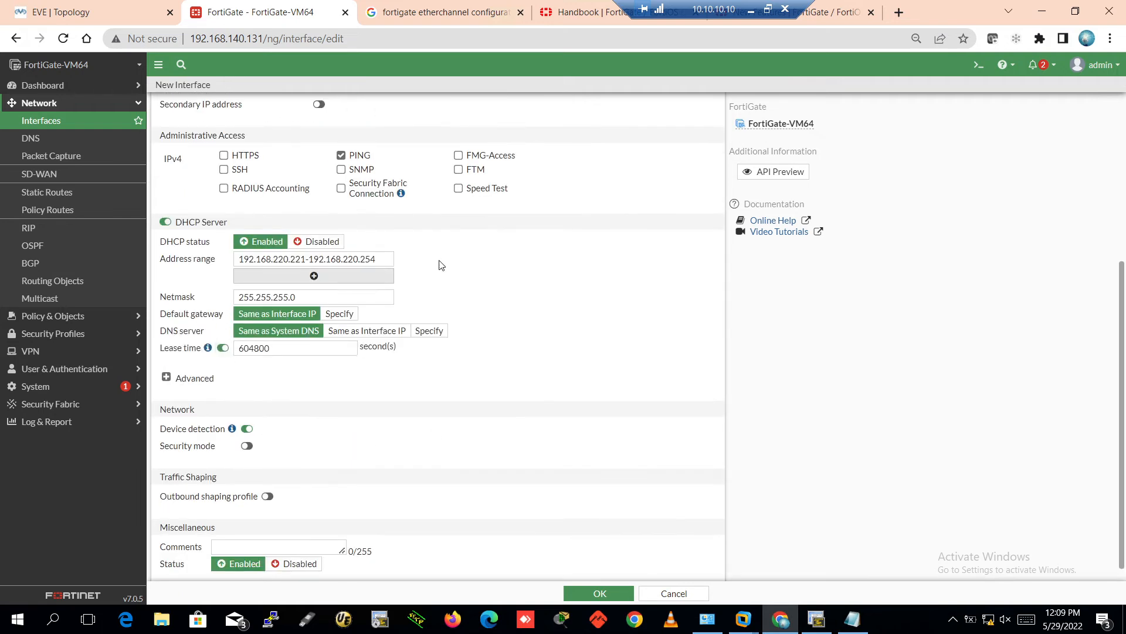
pyautogui.scroll(4, 452, 265)
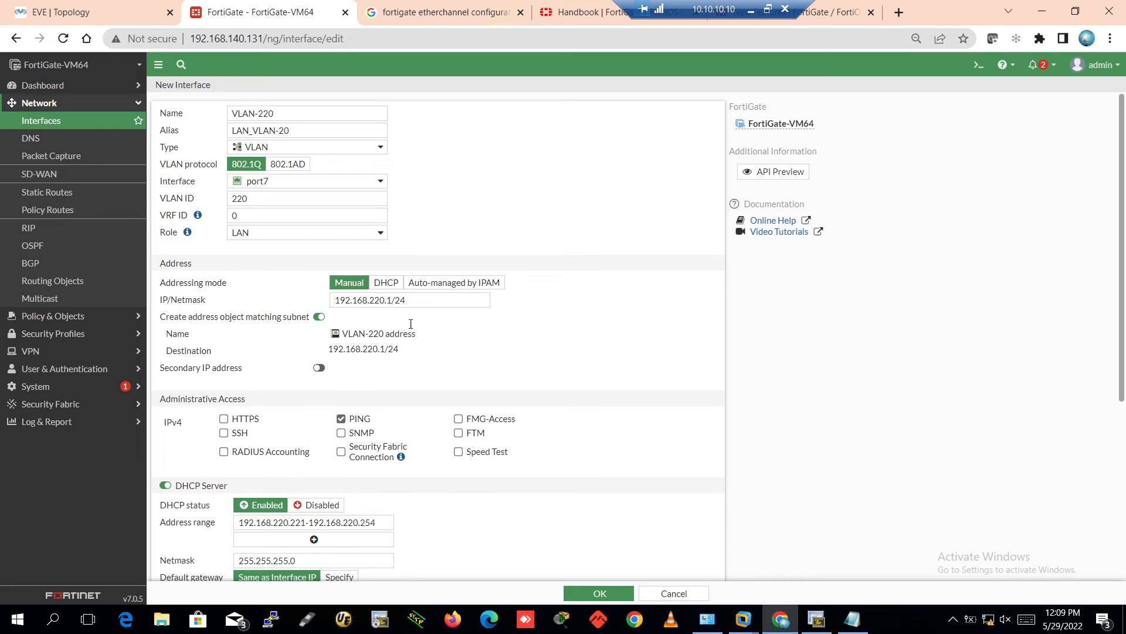
pyautogui.moveTo(417, 300); pyautogui.dragTo(326, 304)
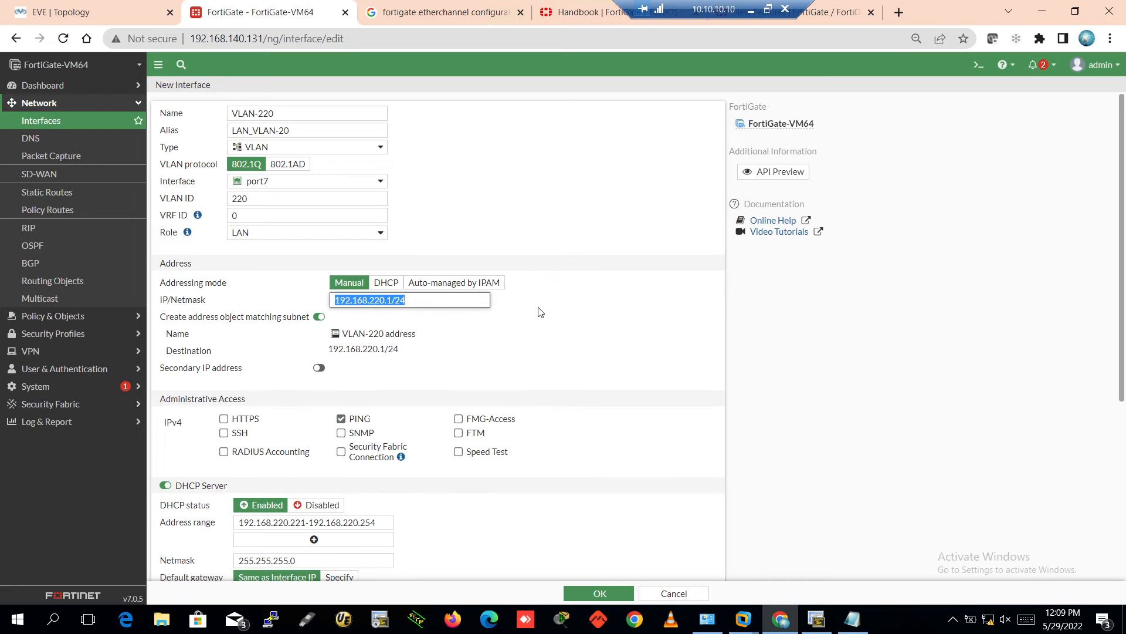
pyautogui.scroll(-3, 539, 312)
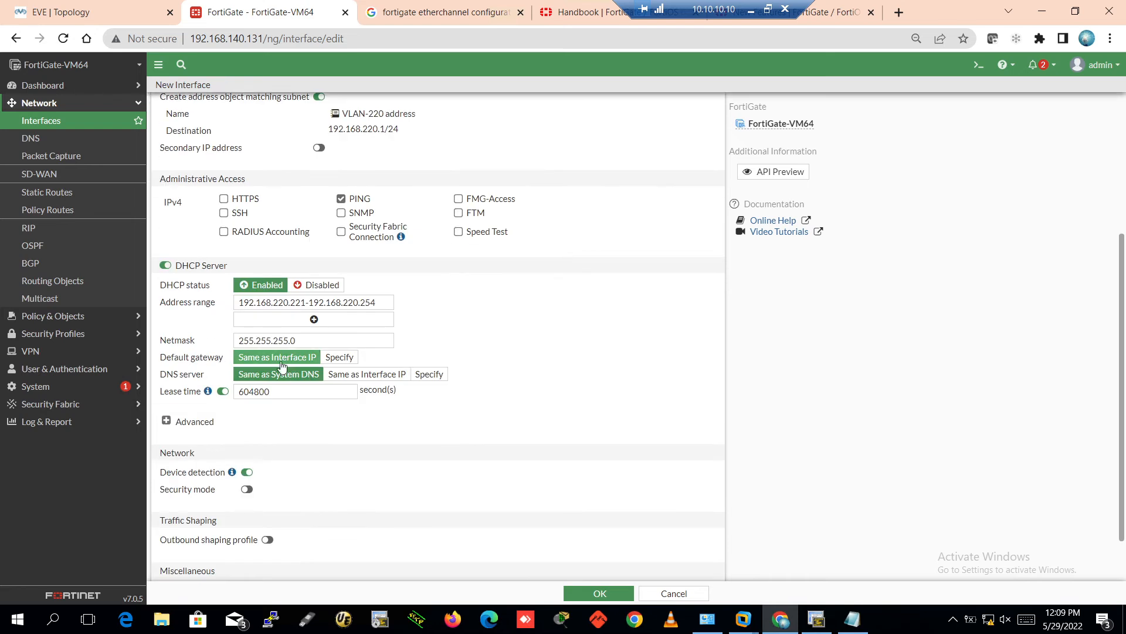
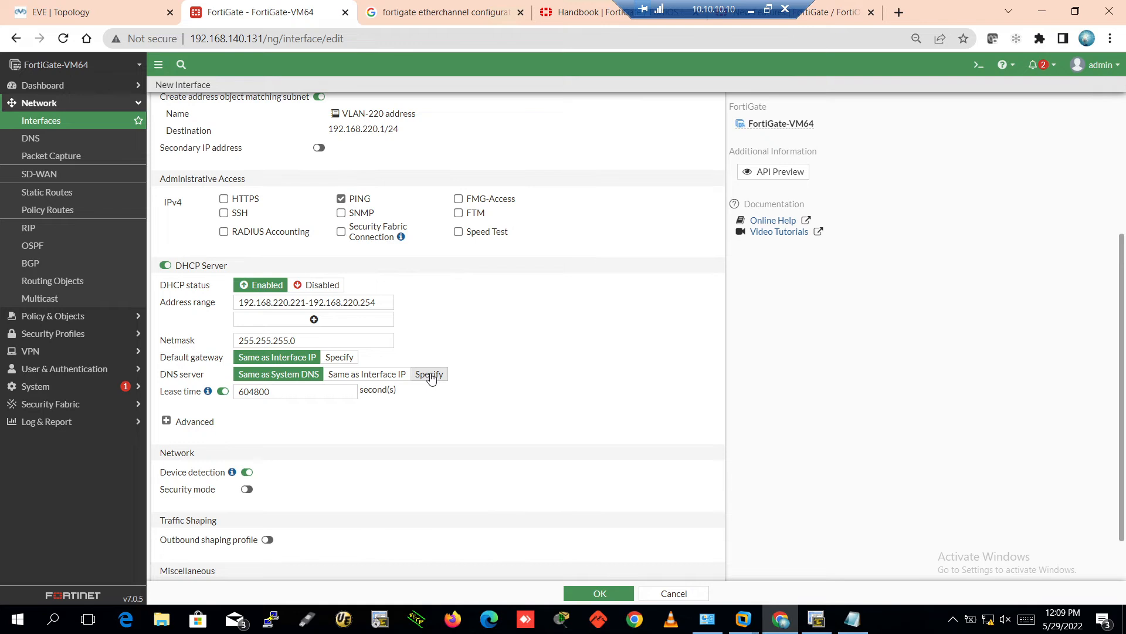
# Keep the DHCP DNS server as Same as System DNS and save the VLAN-220 interface
pyautogui.click(430, 377)
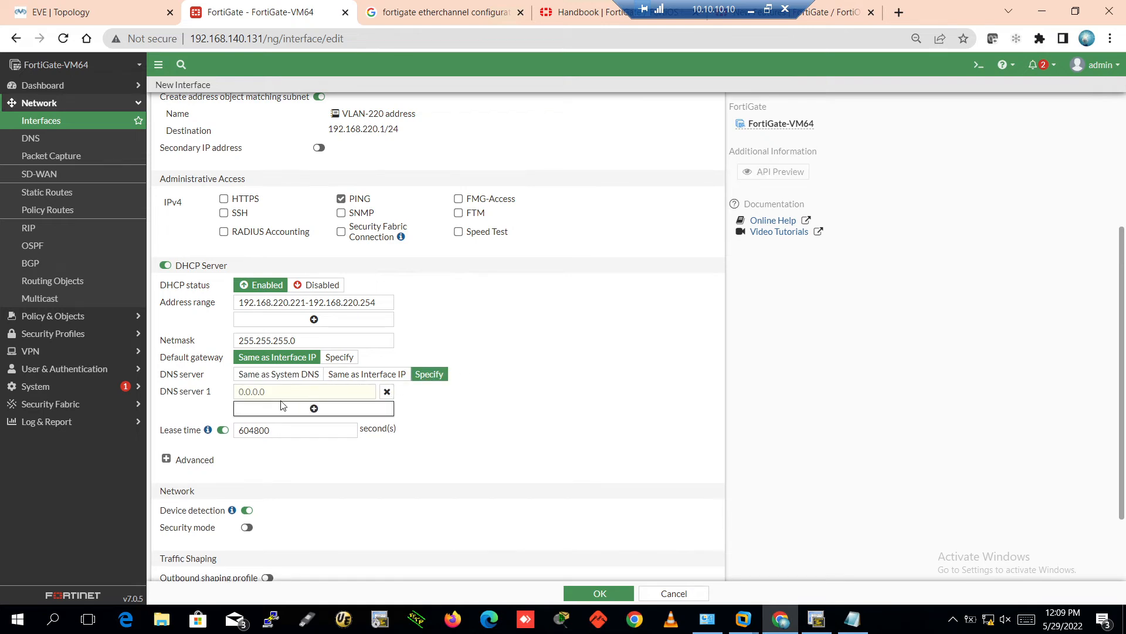
pyautogui.click(310, 409)
pyautogui.click(310, 426)
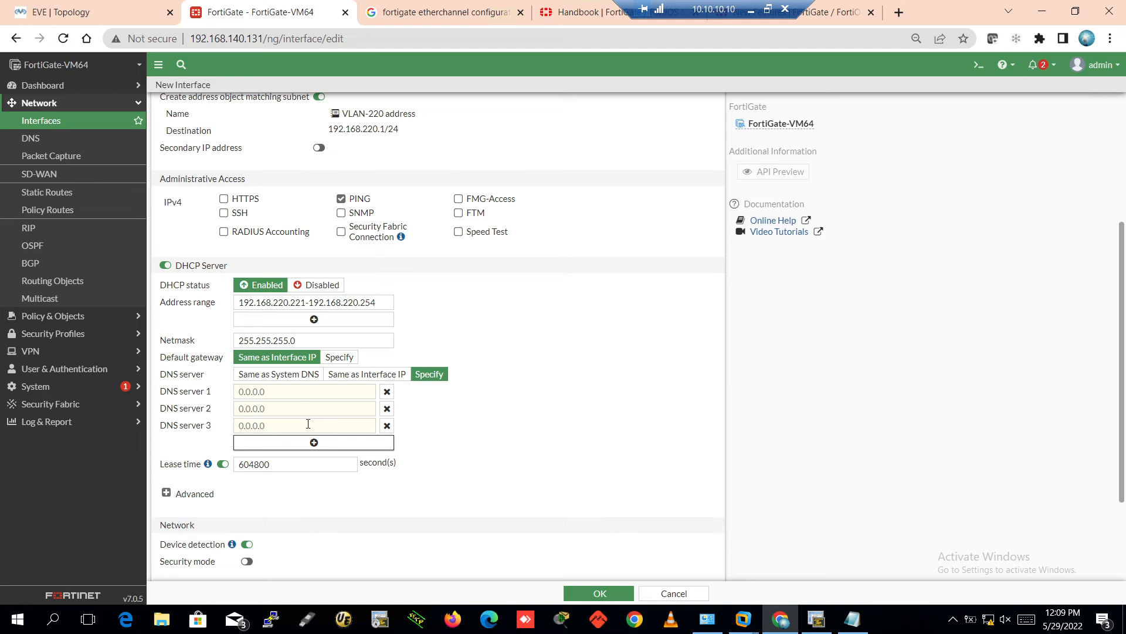
pyautogui.click(387, 392)
pyautogui.click(387, 392)
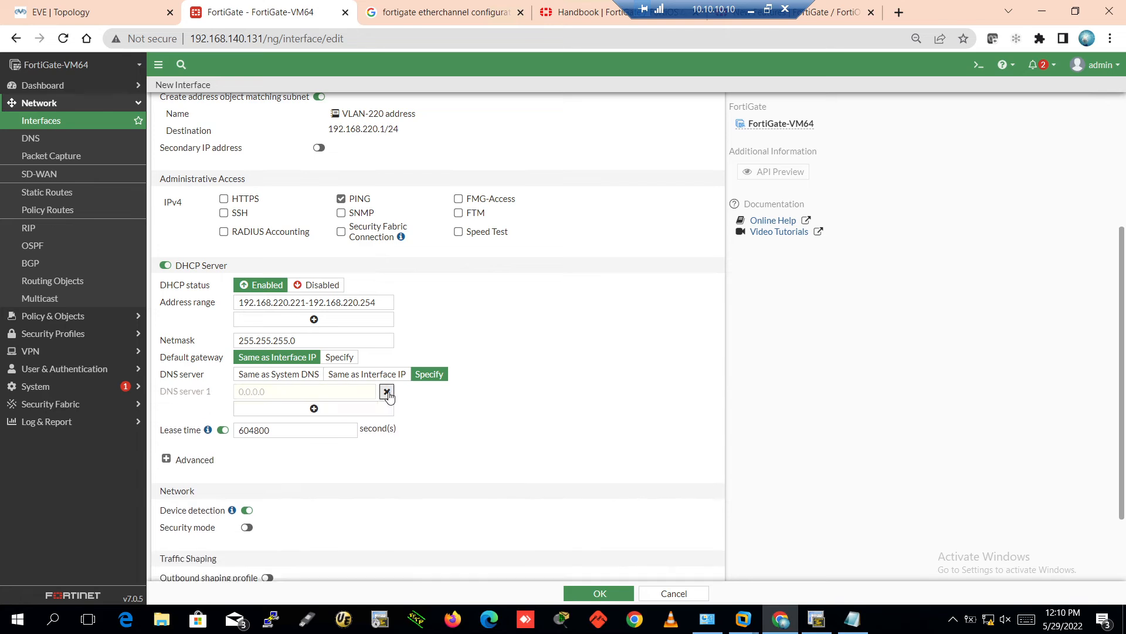
pyautogui.click(387, 392)
pyautogui.click(256, 377)
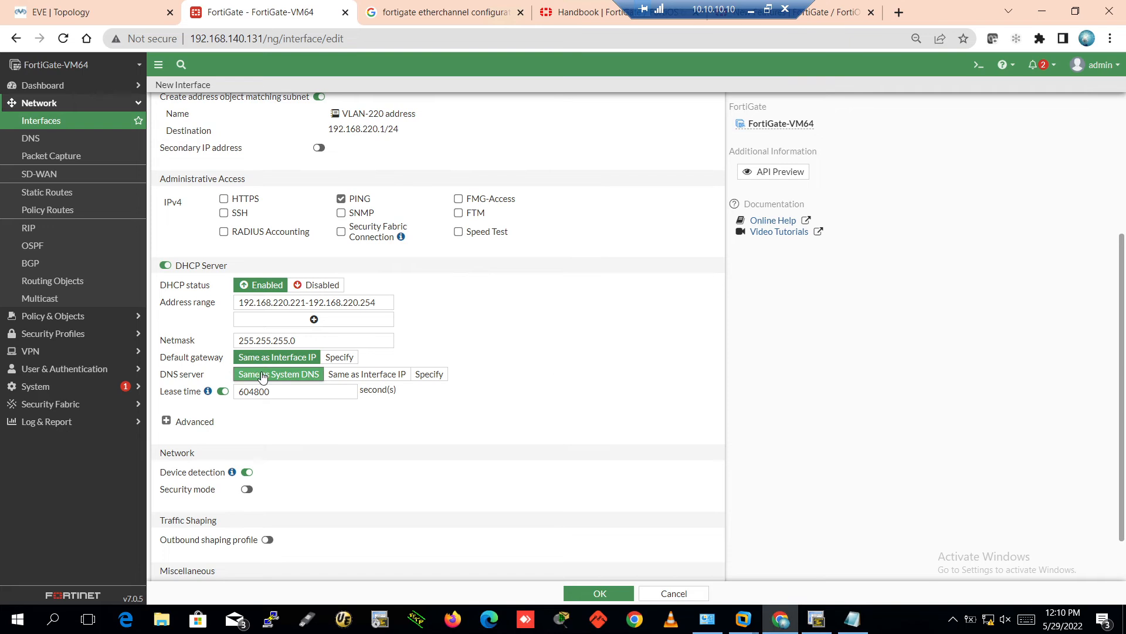
pyautogui.scroll(-1, 567, 370)
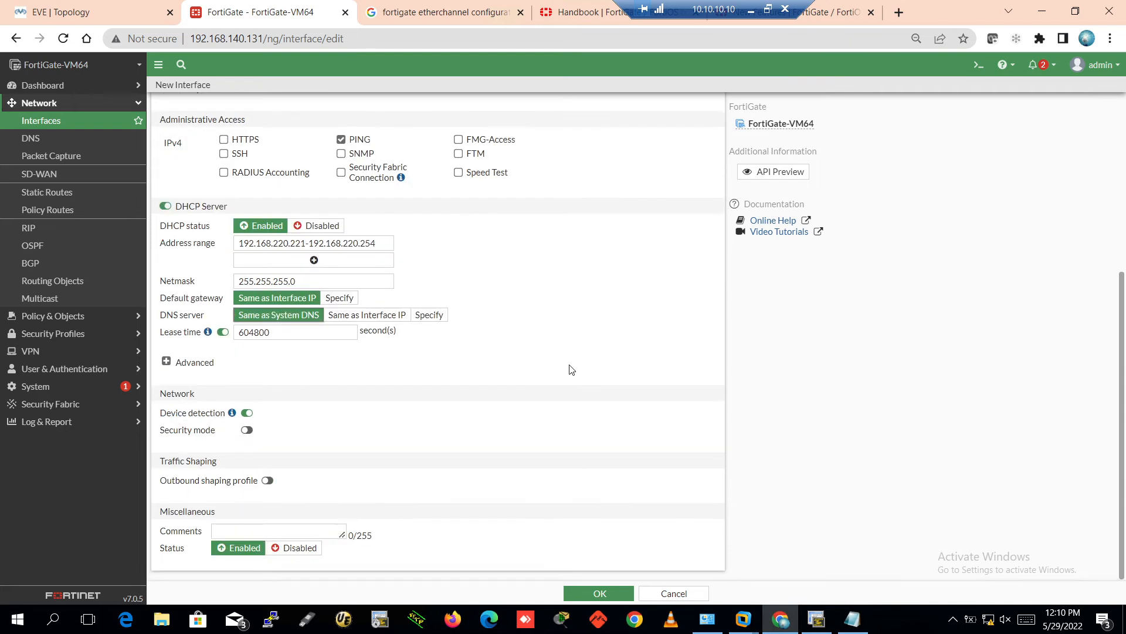
pyautogui.click(597, 593)
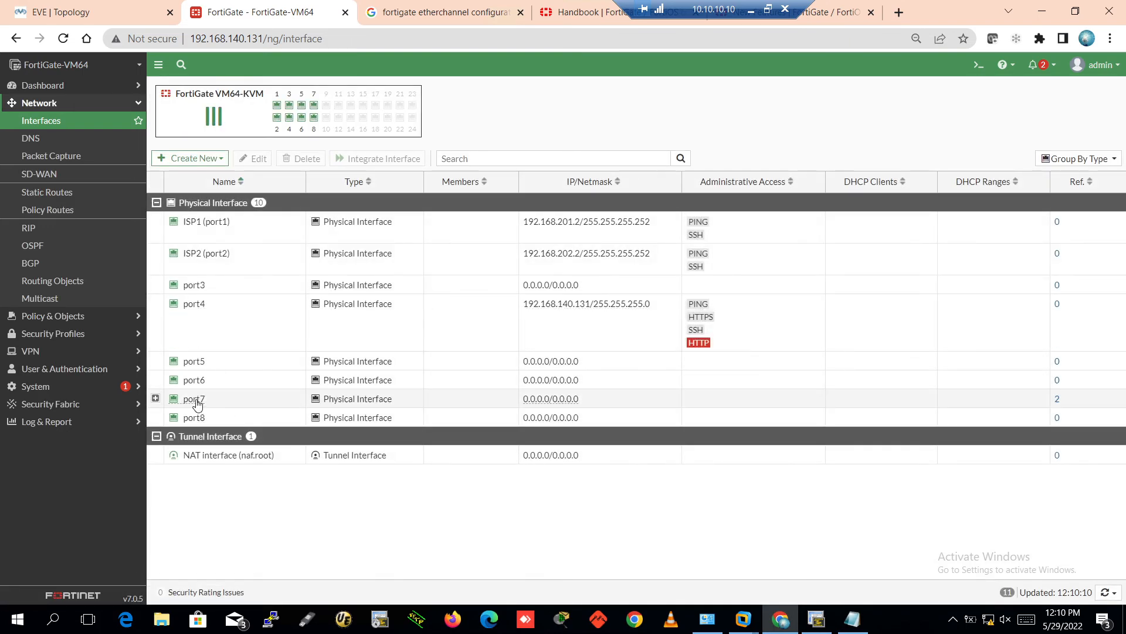
# Expand port7 to view LAN_VLAN-200 and the new LAN_VLAN-20 interface
pyautogui.click(156, 398)
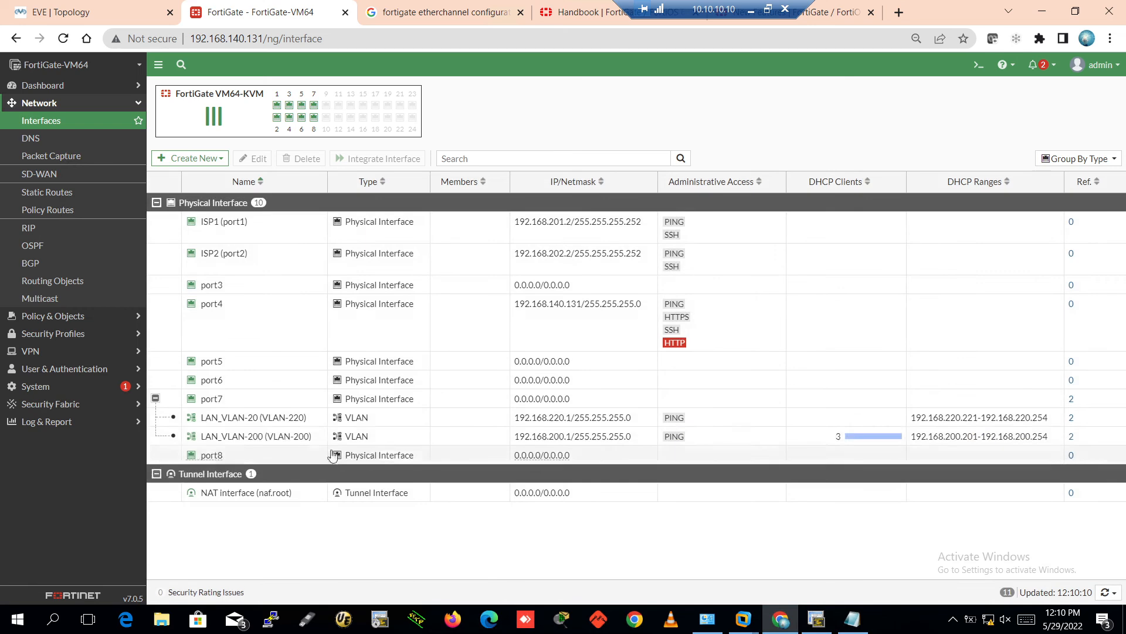
pyautogui.click(615, 437)
pyautogui.click(724, 419)
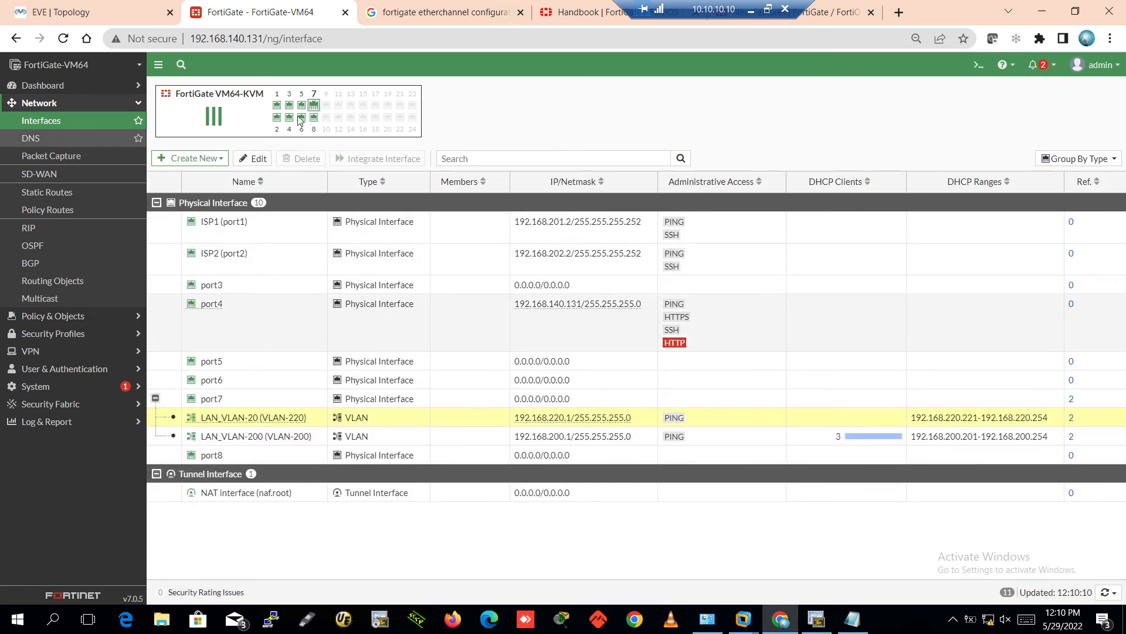
# Verify PC2-220 leased 192.168.220.221 and PC3-220 leased .223, then return to FortiGate
pyautogui.click(820, 617)
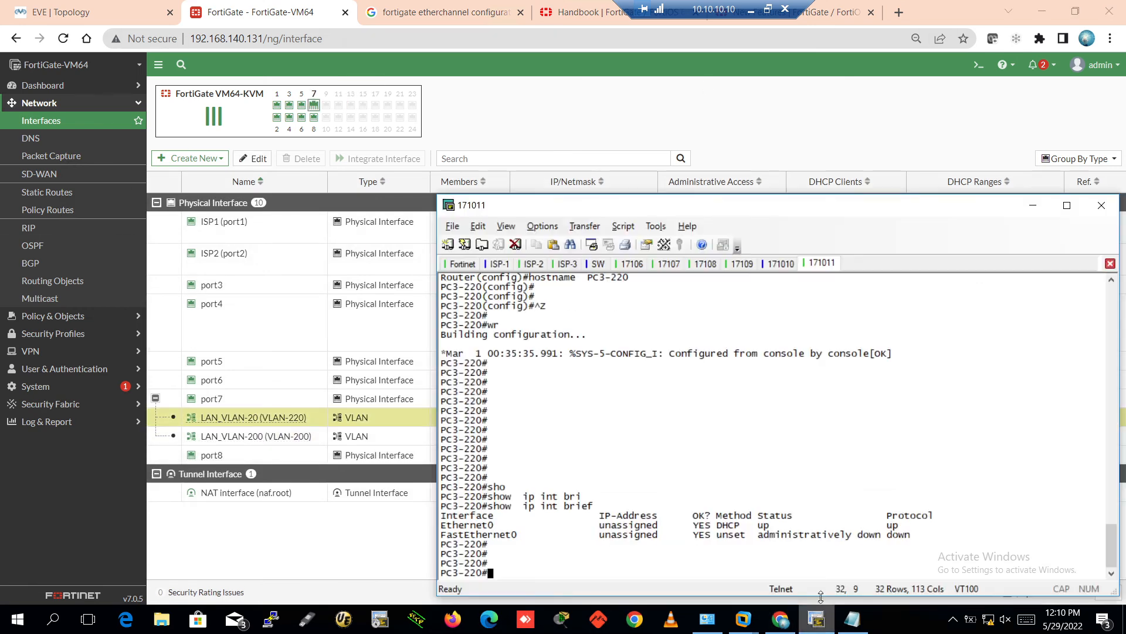
pyautogui.click(764, 267)
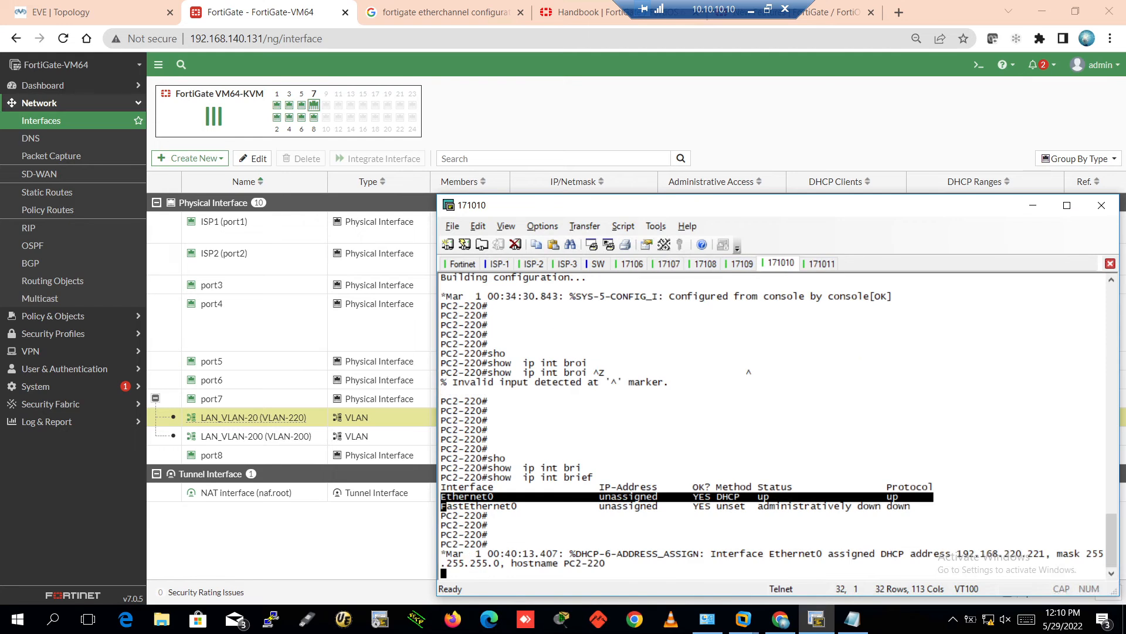
pyautogui.press('Return')
pyautogui.press('Return')
pyautogui.press('Return')
pyautogui.press('Return')
pyautogui.press('Return')
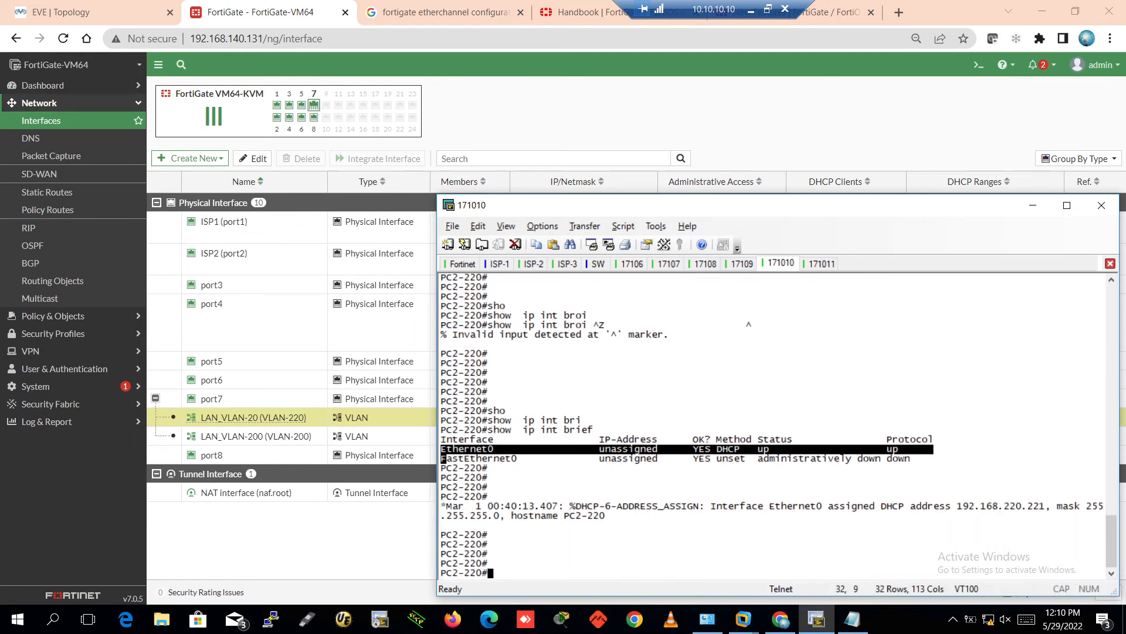
pyautogui.click(824, 264)
pyautogui.press('Return')
pyautogui.press('Return')
pyautogui.press('Return')
pyautogui.press('Return')
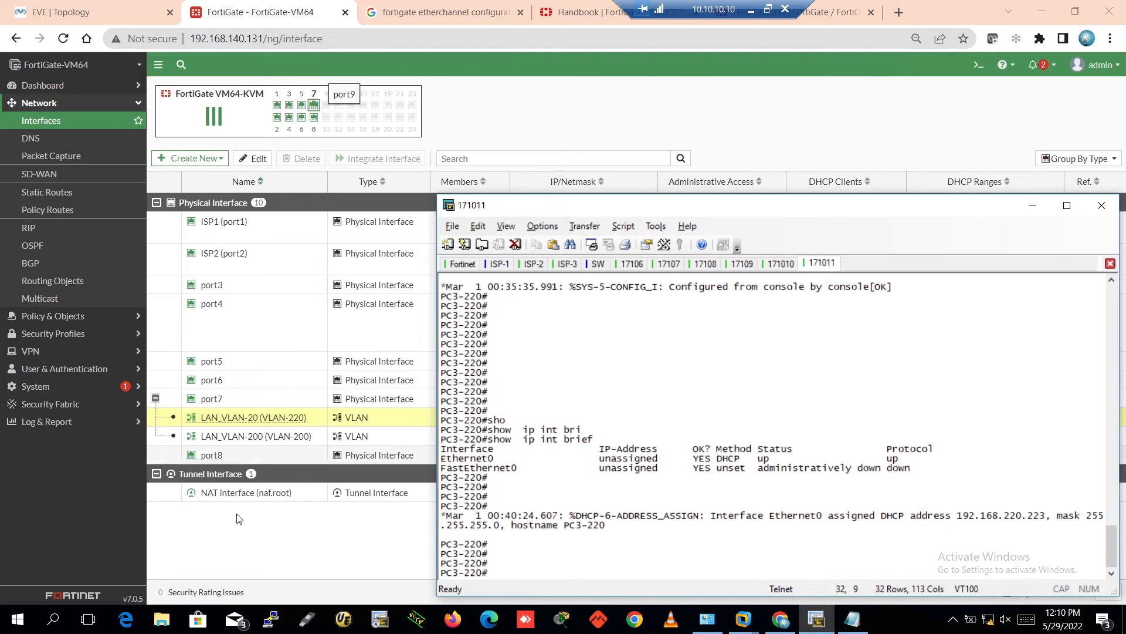
pyautogui.click(28, 119)
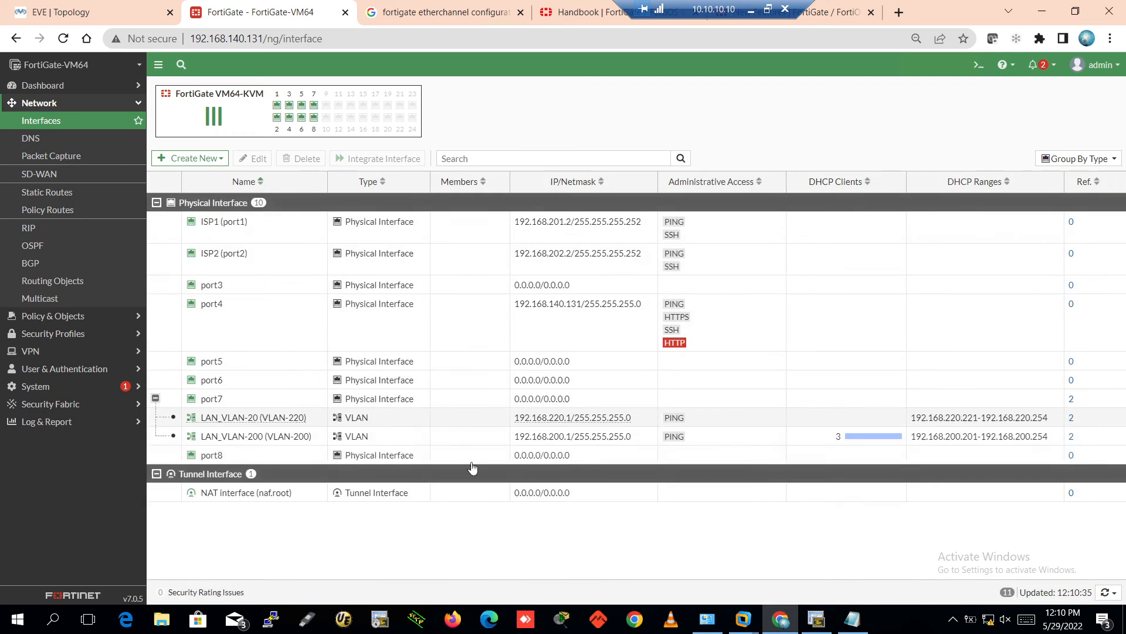
# Open the System Events log under Log & Report > Events
pyautogui.click(749, 420)
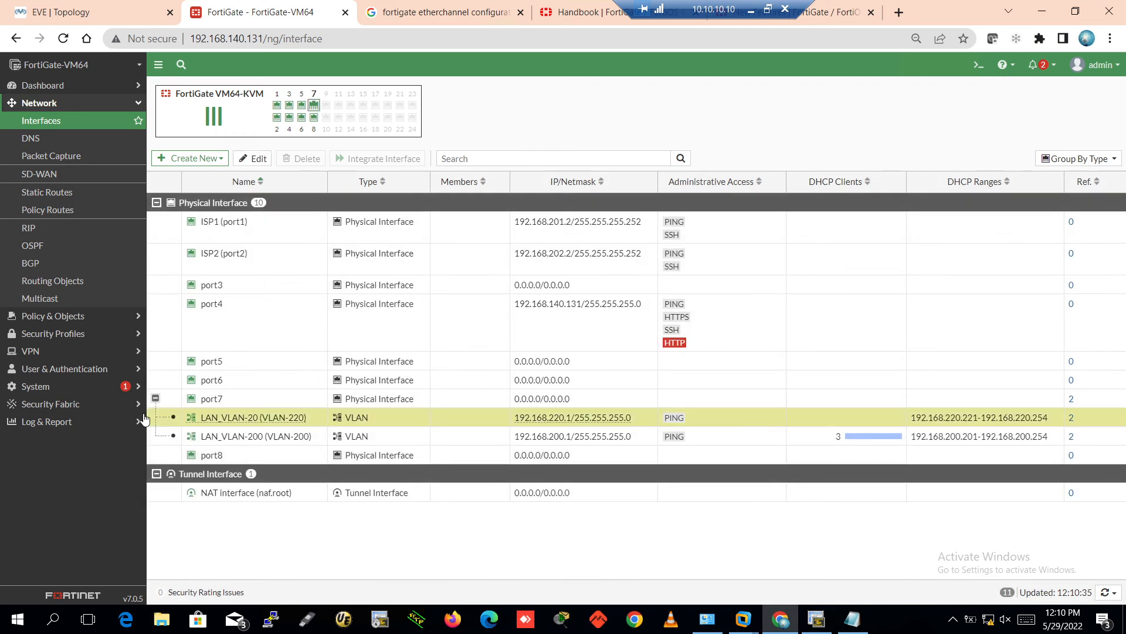
pyautogui.click(45, 423)
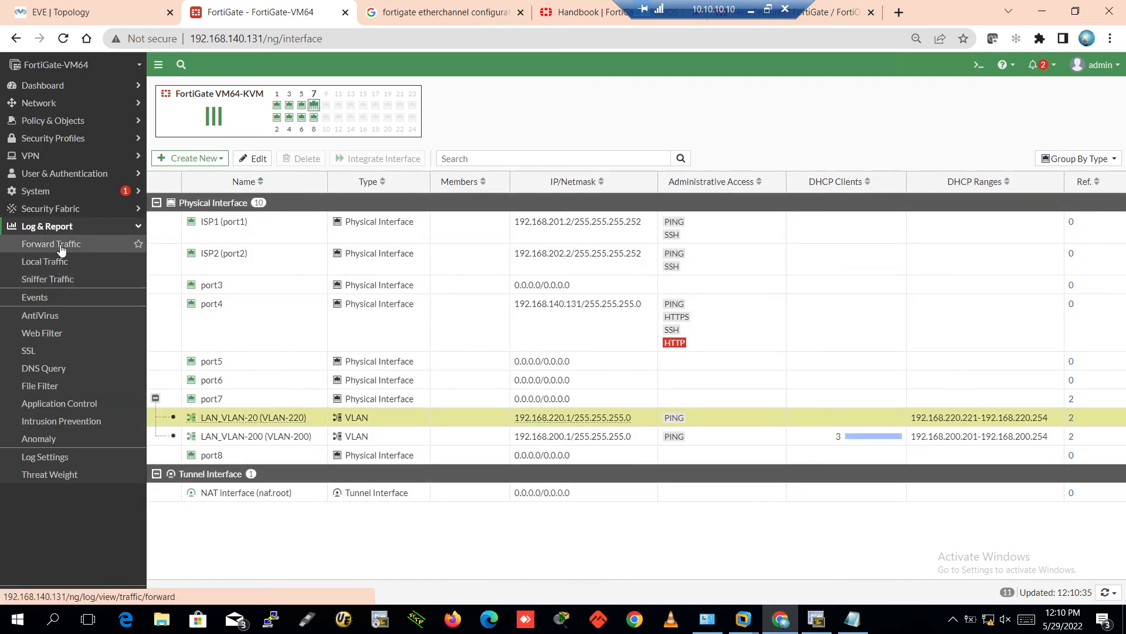
pyautogui.click(45, 297)
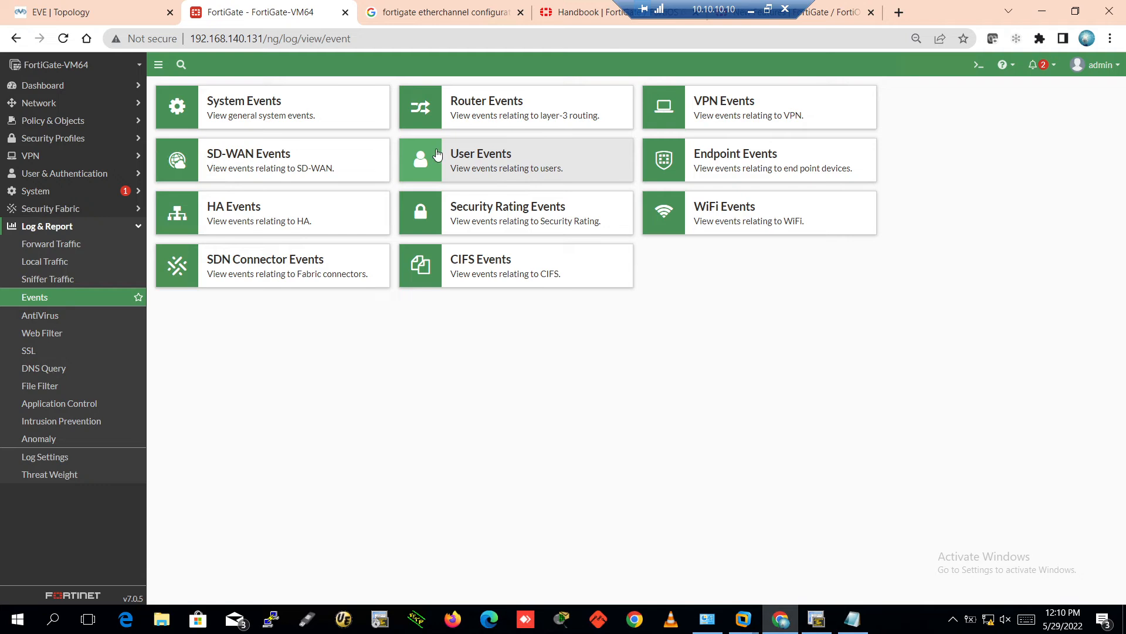
pyautogui.click(267, 111)
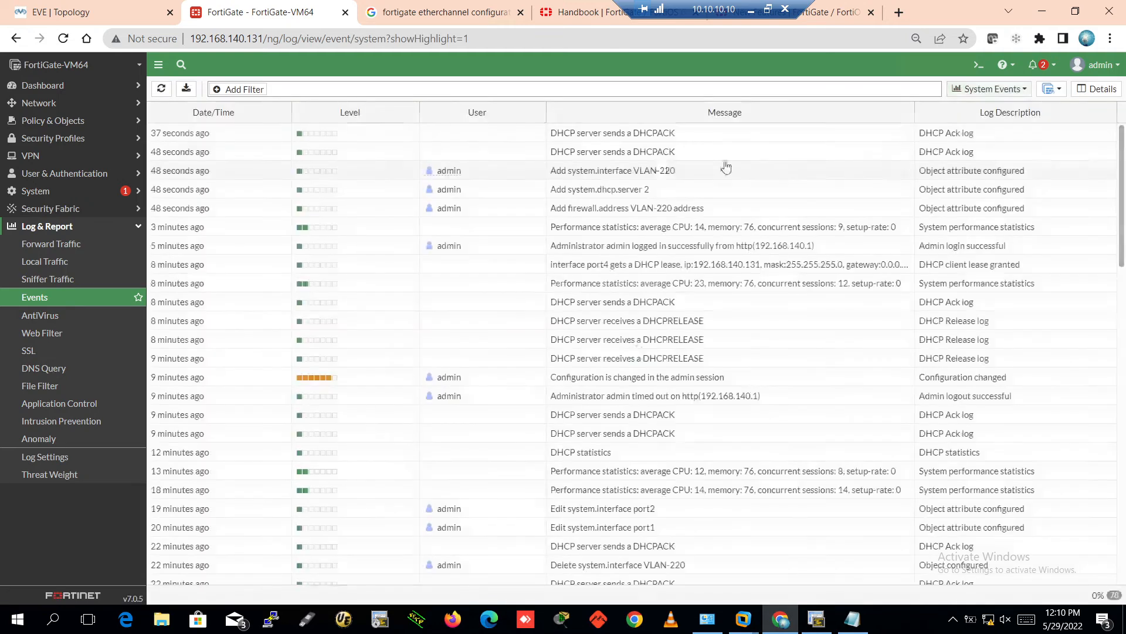
# Inspect the recent DHCPACK entries and the VLAN-220 interface creation entry
pyautogui.click(691, 137)
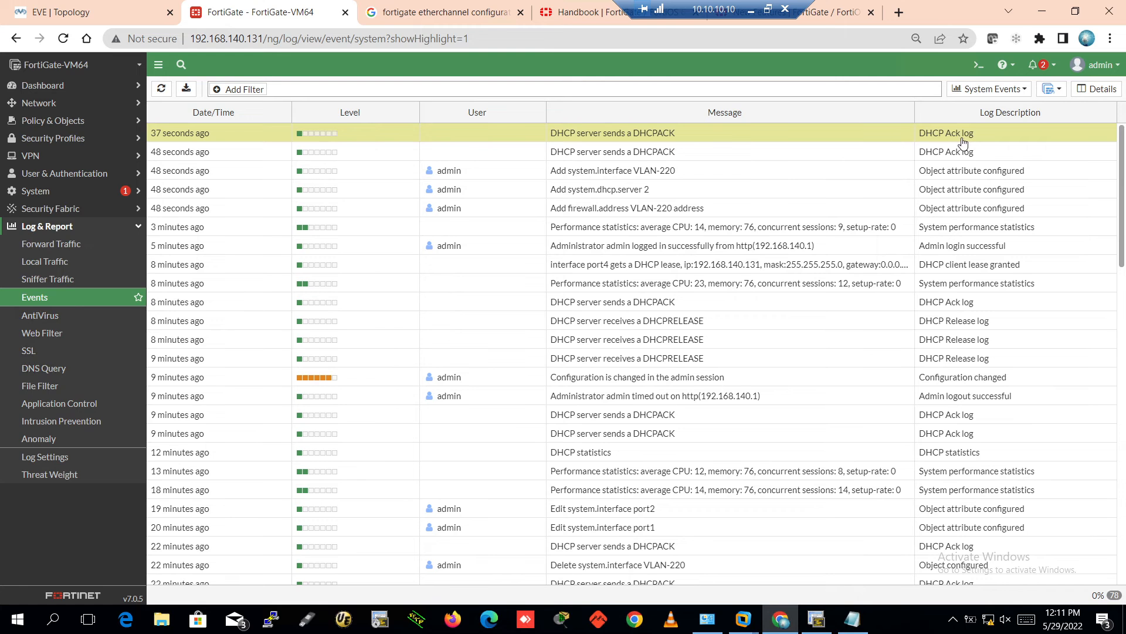
pyautogui.click(752, 154)
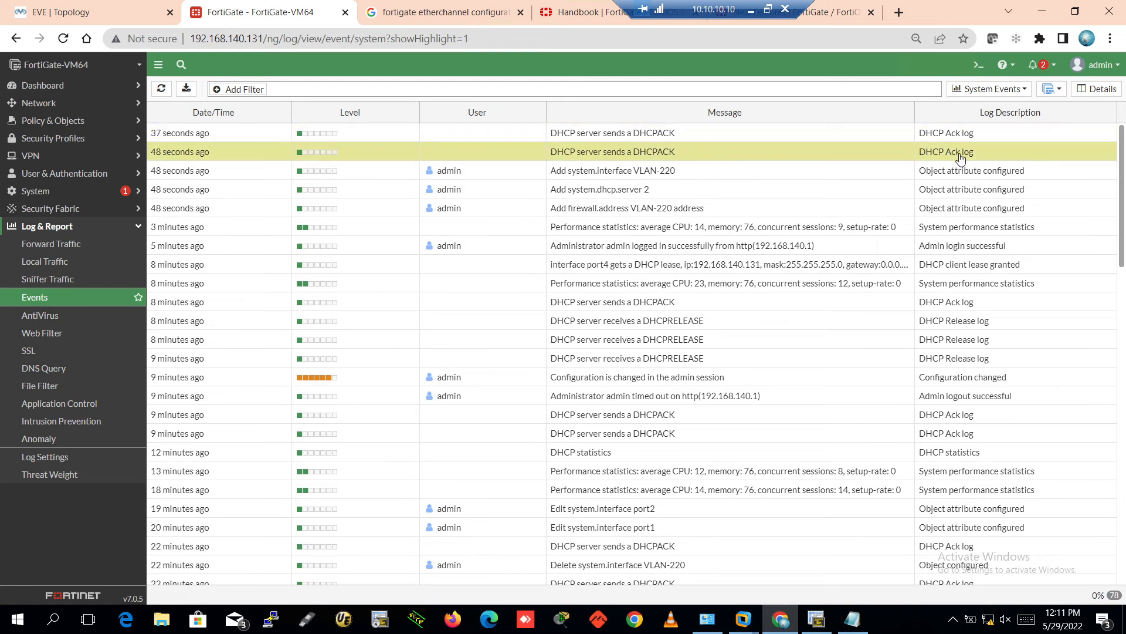
pyautogui.click(833, 179)
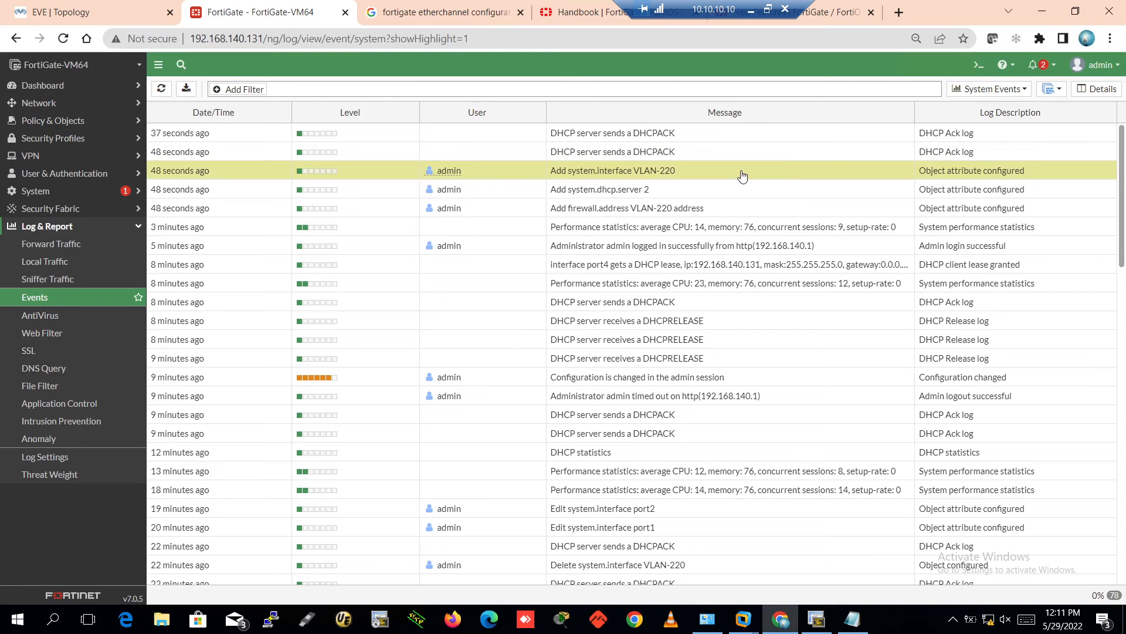
pyautogui.click(730, 134)
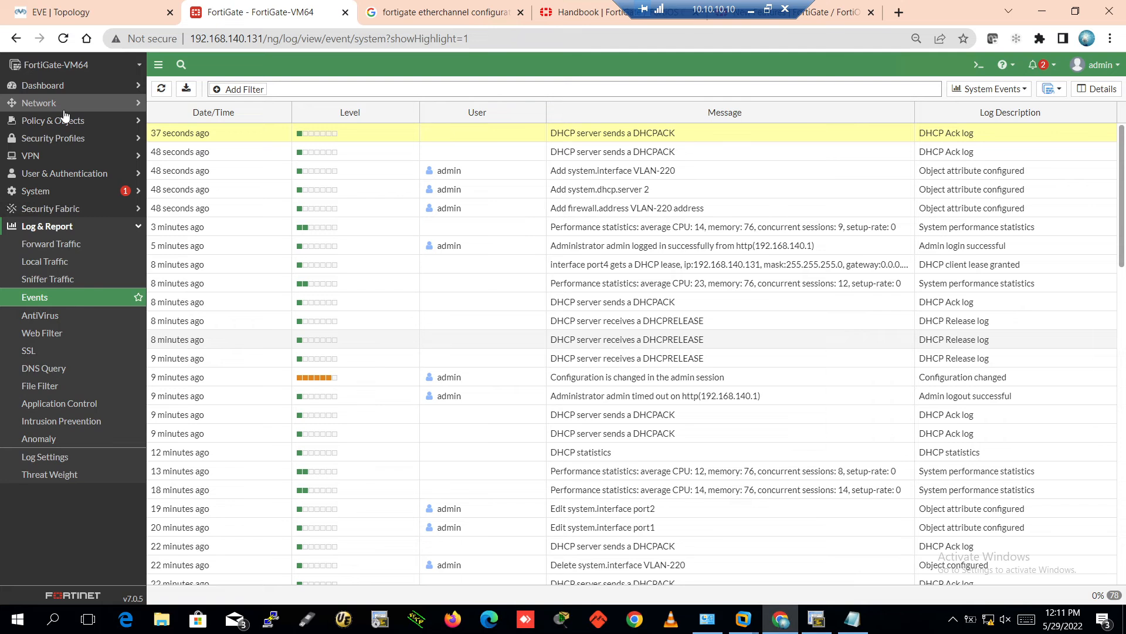
pyautogui.click(70, 90)
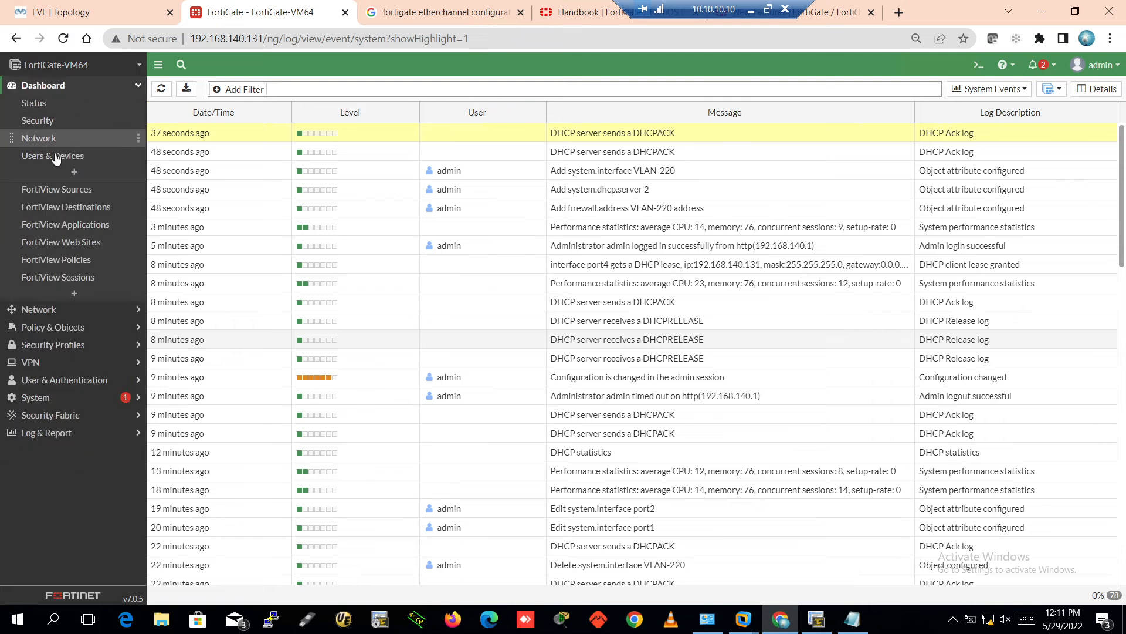
# Show the Network dashboard with the DHCP widget expanded to full screen
pyautogui.click(75, 172)
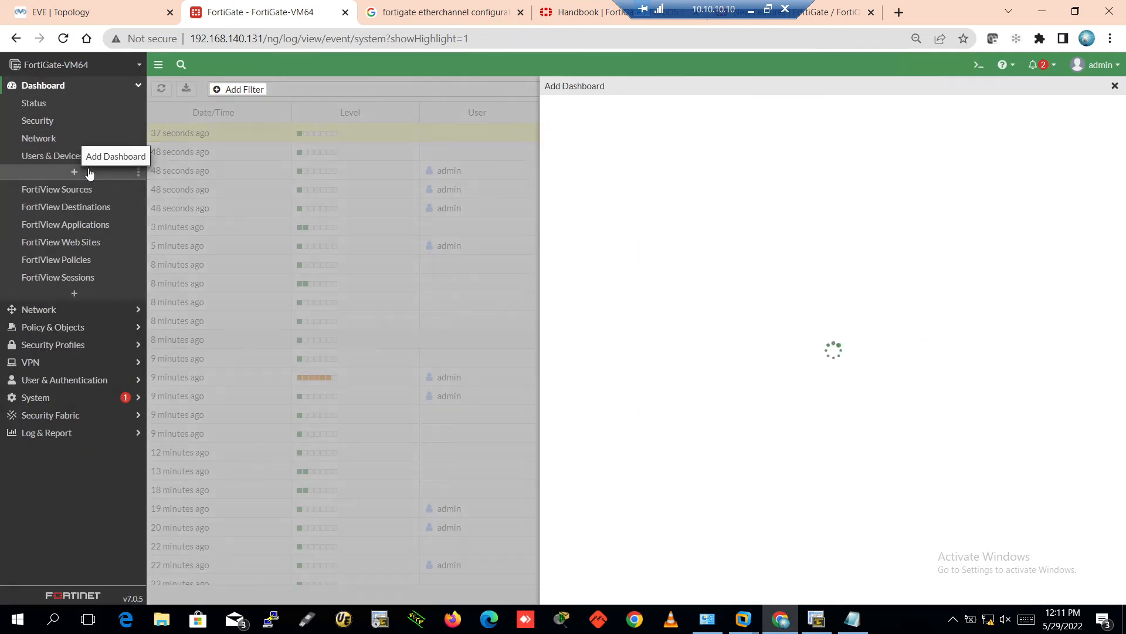
pyautogui.click(872, 161)
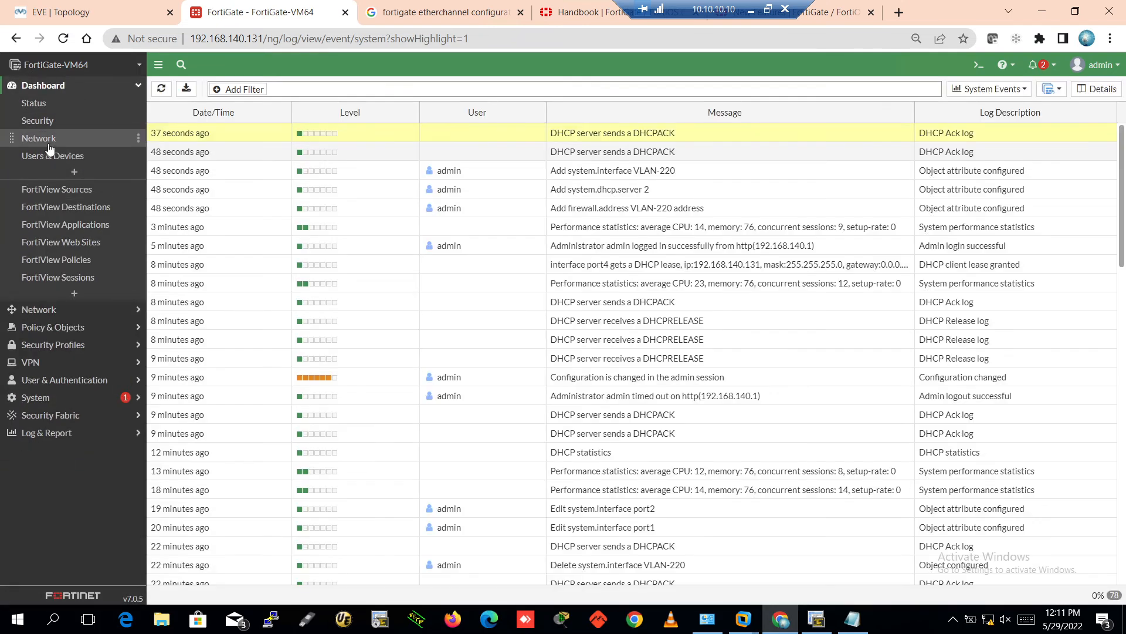
pyautogui.click(62, 140)
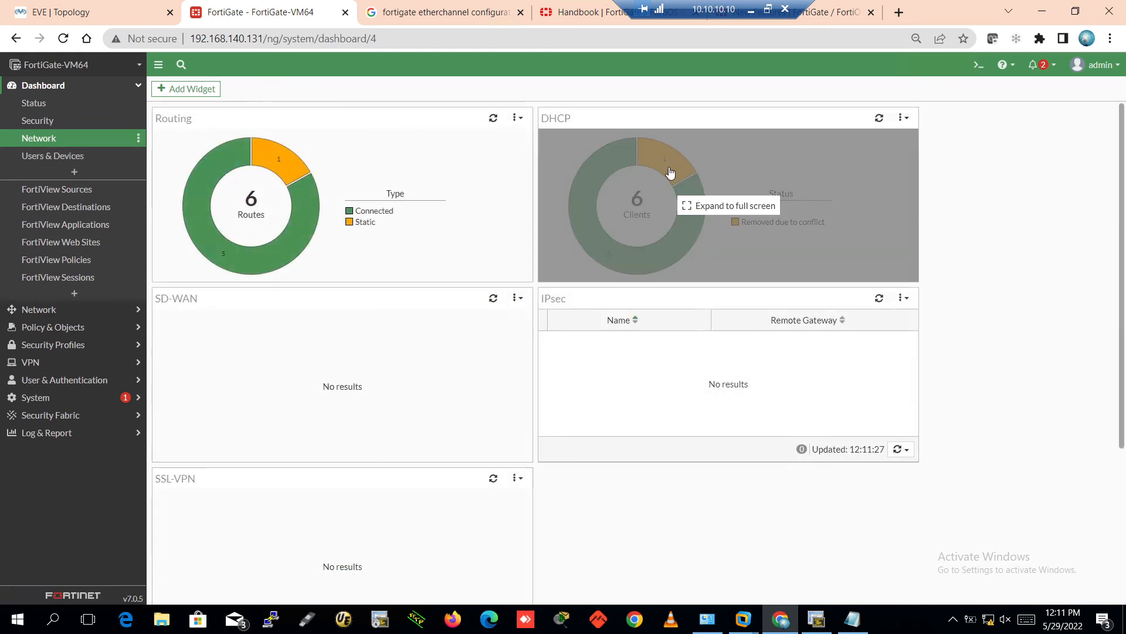
pyautogui.click(645, 204)
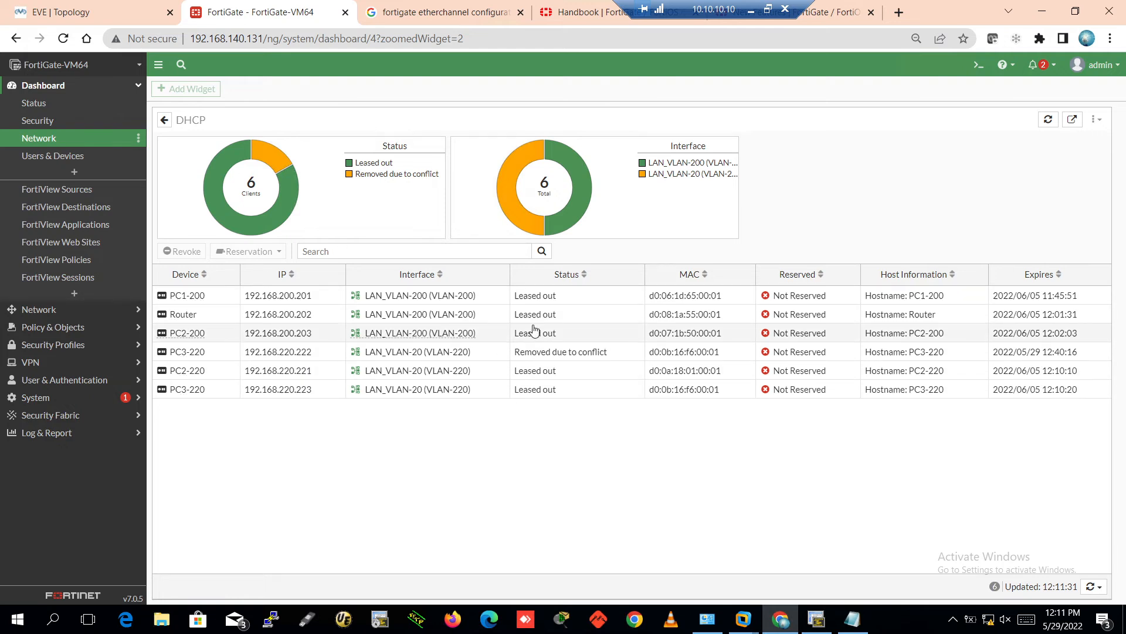
# Filter the DHCP leases to LAN_VLAN-200, then to LAN_VLAN-20
pyautogui.click(601, 297)
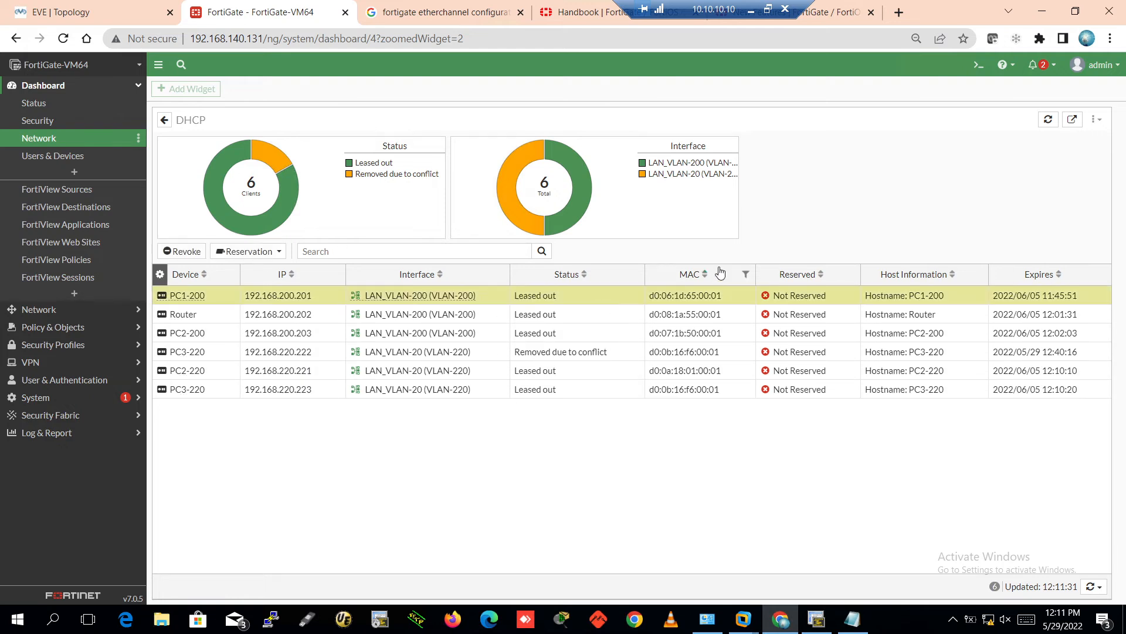
pyautogui.click(692, 163)
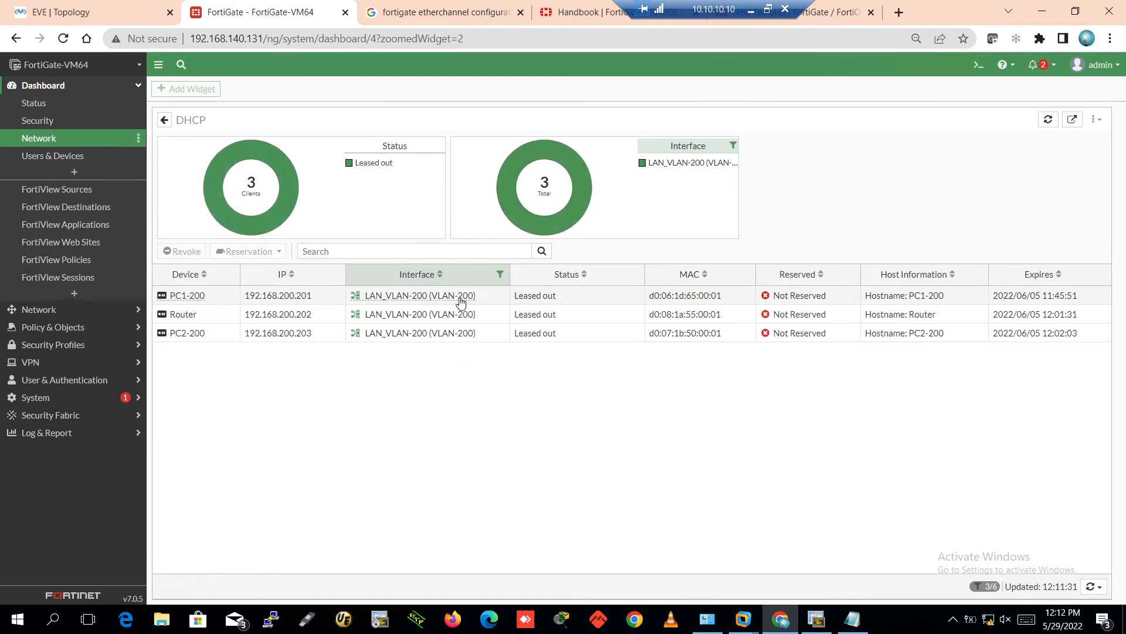
pyautogui.click(733, 146)
pyautogui.click(687, 174)
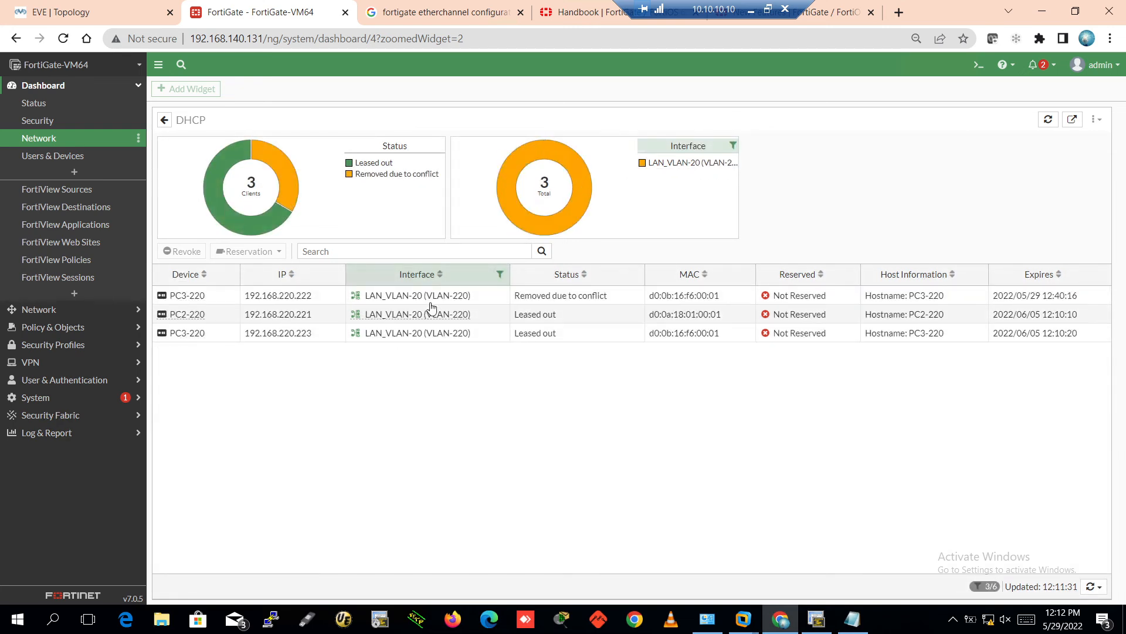
pyautogui.moveTo(449, 300)
pyautogui.moveTo(418, 320)
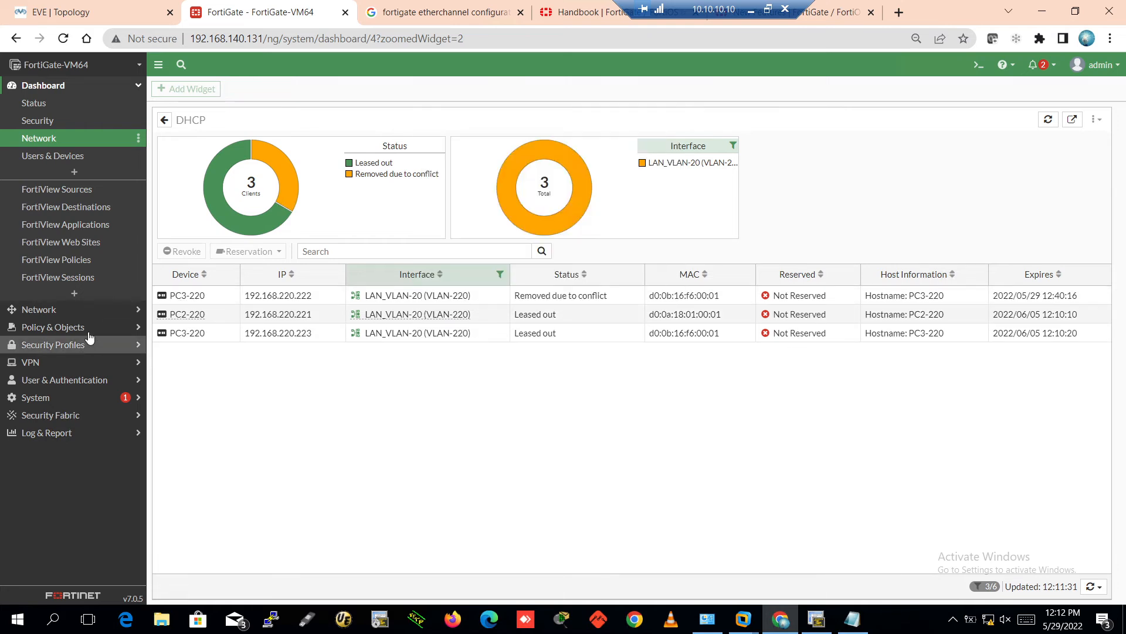
pyautogui.click(86, 311)
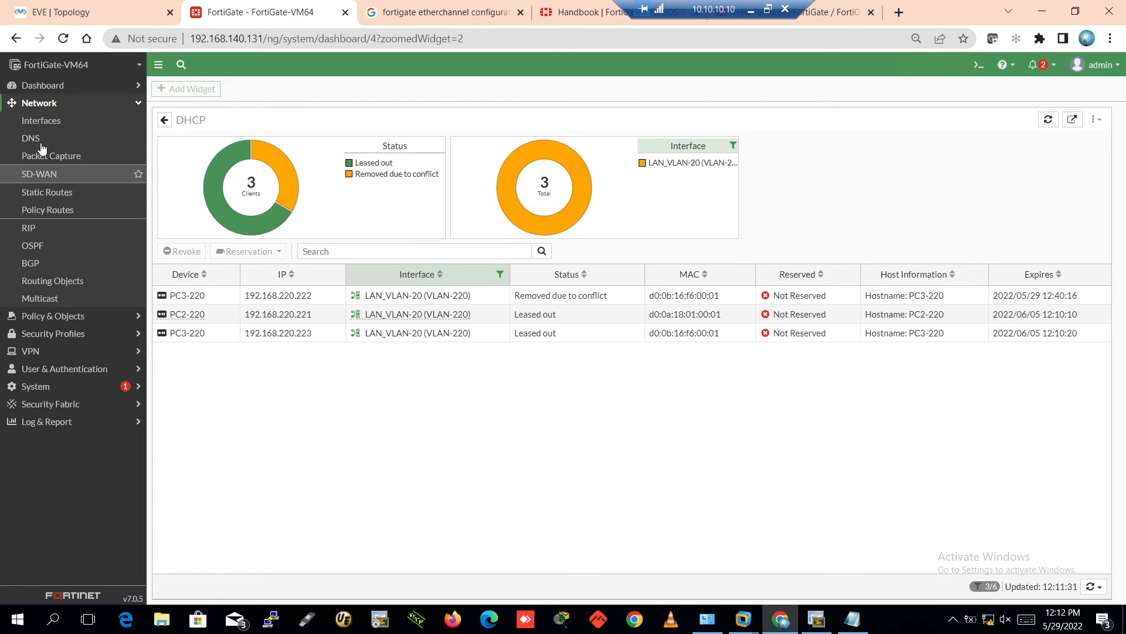
# Correct the LAN_VLAN-20 interface alias to LAN_VLAN-220 and save it
pyautogui.click(41, 120)
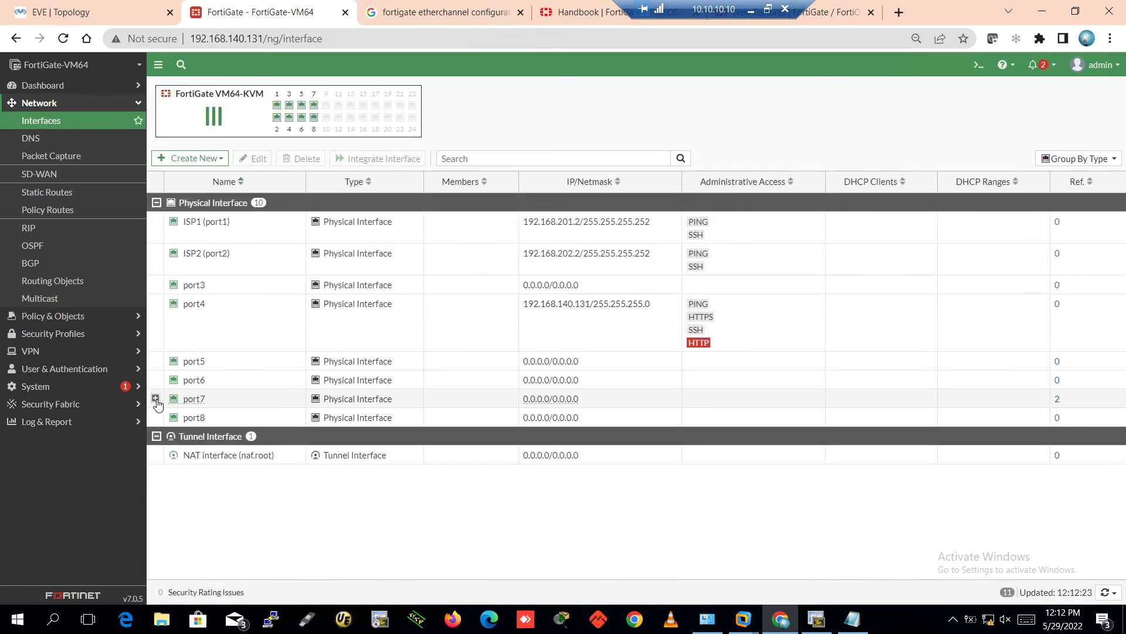
pyautogui.click(156, 399)
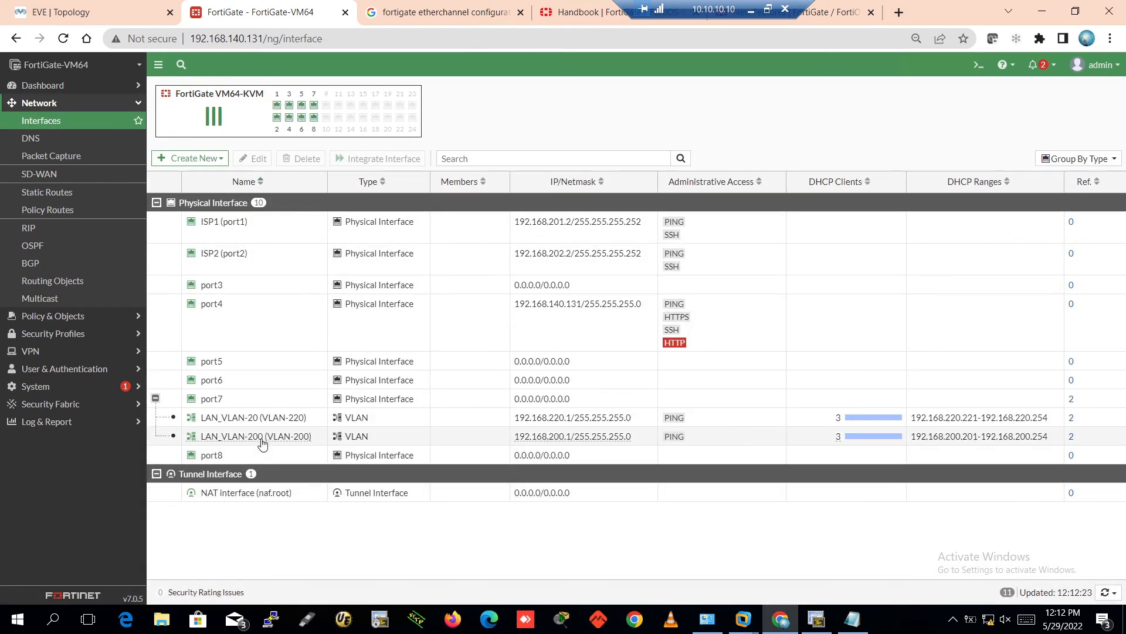
pyautogui.click(260, 424)
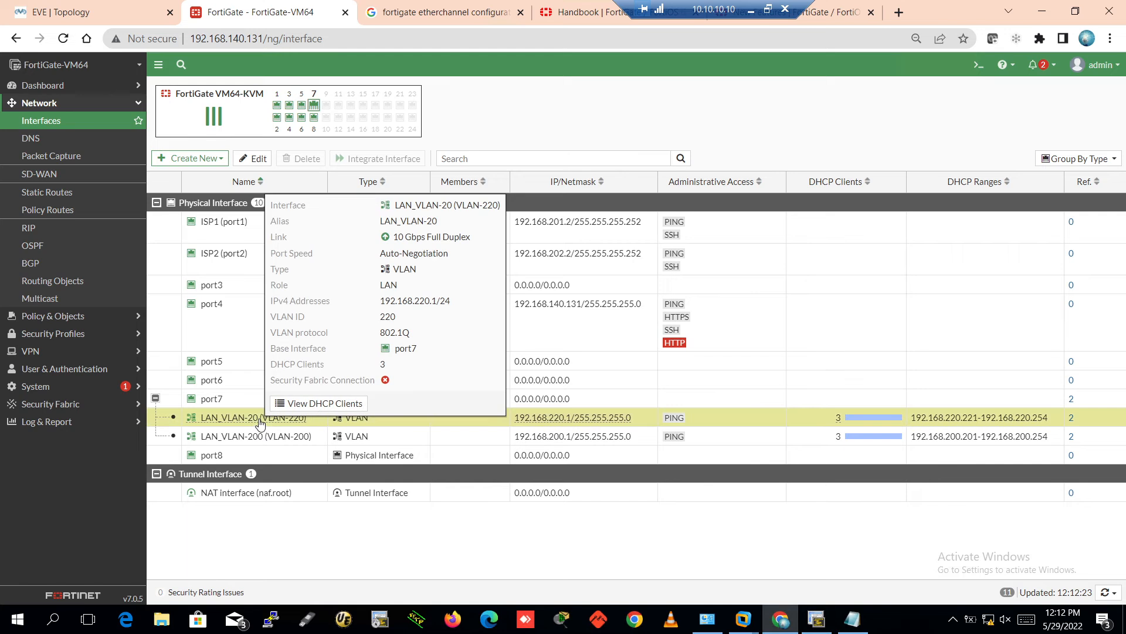
pyautogui.doubleClick(249, 416)
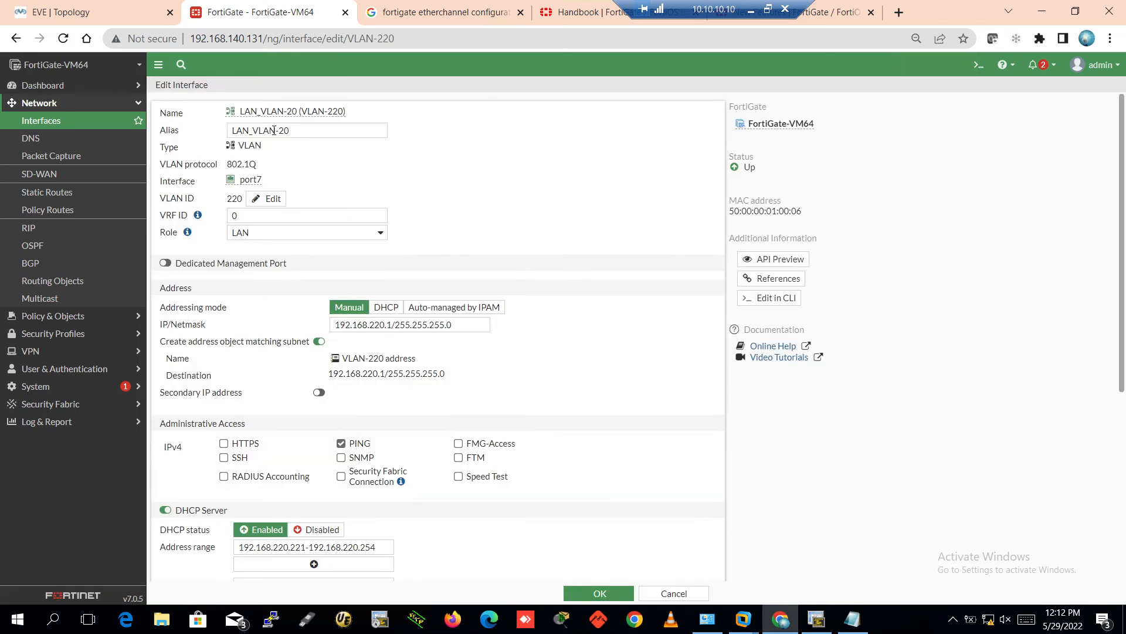
pyautogui.click(282, 130)
pyautogui.click(620, 593)
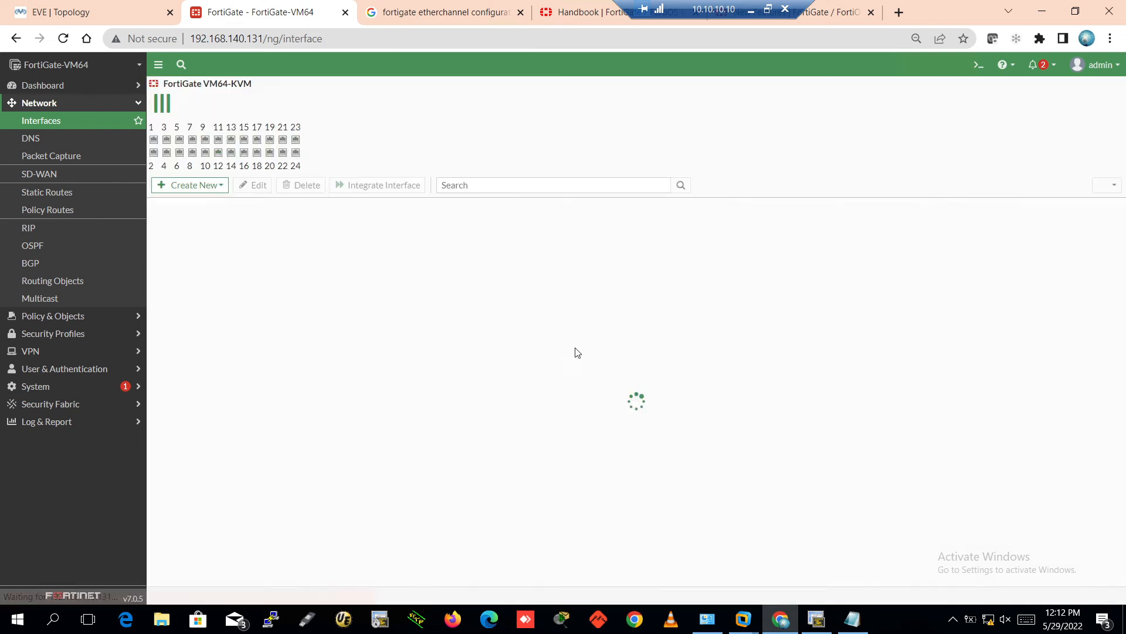
# Refresh the Network > Interfaces list, then switch to the EVE lab topology
pyautogui.click(48, 104)
pyautogui.click(54, 110)
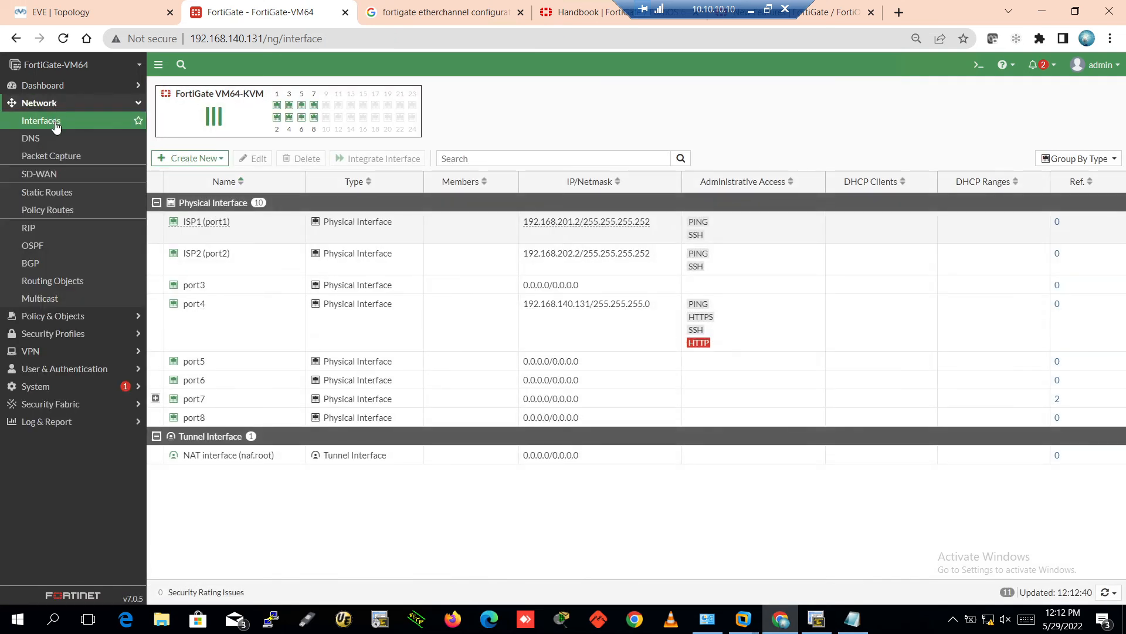
pyautogui.click(59, 120)
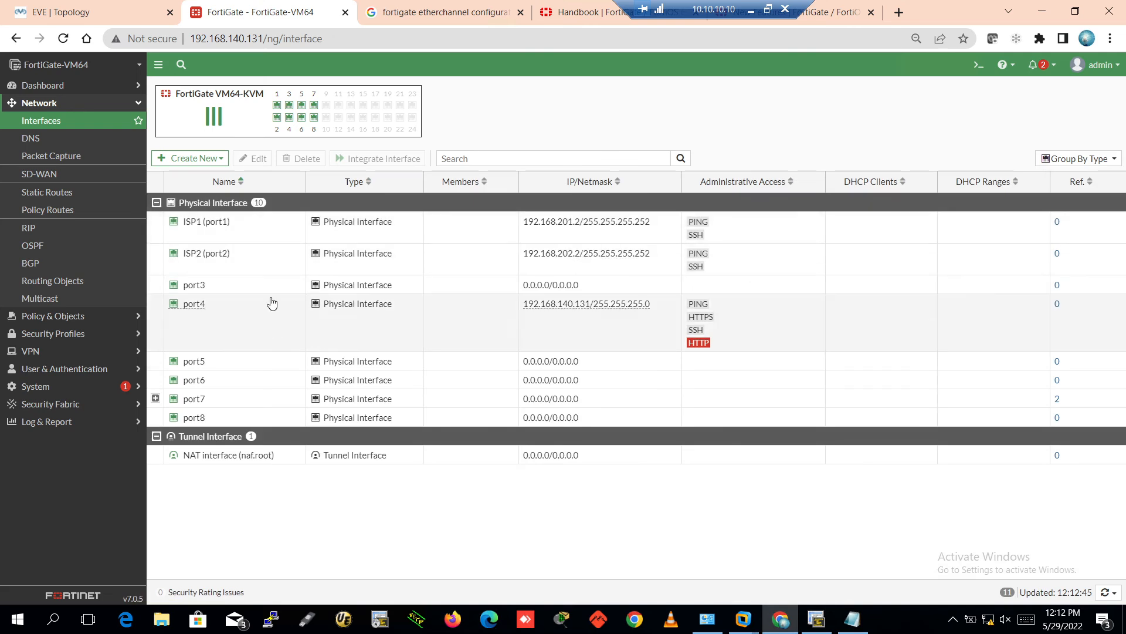
pyautogui.click(126, 13)
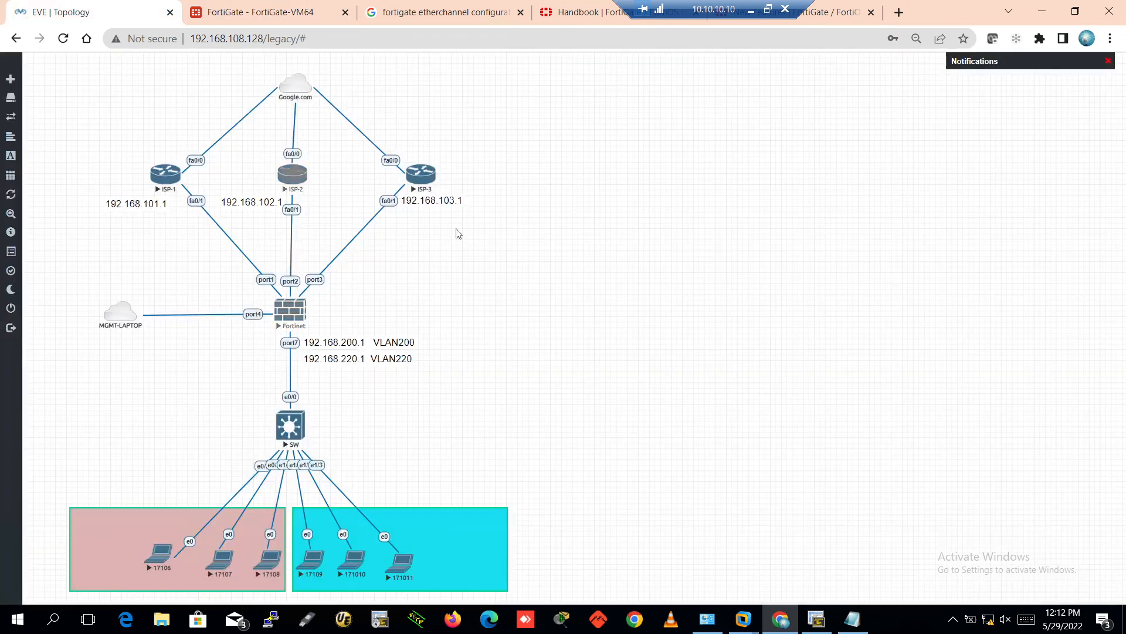
pyautogui.moveTo(89, 122); pyautogui.dragTo(534, 262)
pyautogui.click(545, 284)
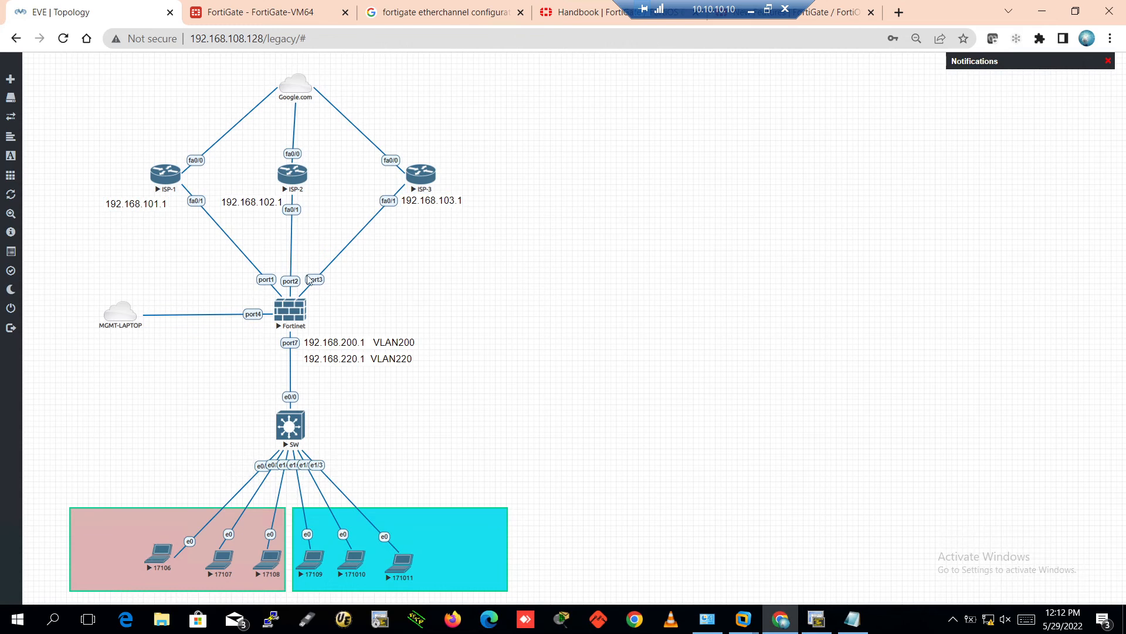
pyautogui.moveTo(163, 254); pyautogui.dragTo(472, 295)
# Compare the ISP1 and ISP2 interface rows, then open port3's Edit Interface page
pyautogui.click(267, 9)
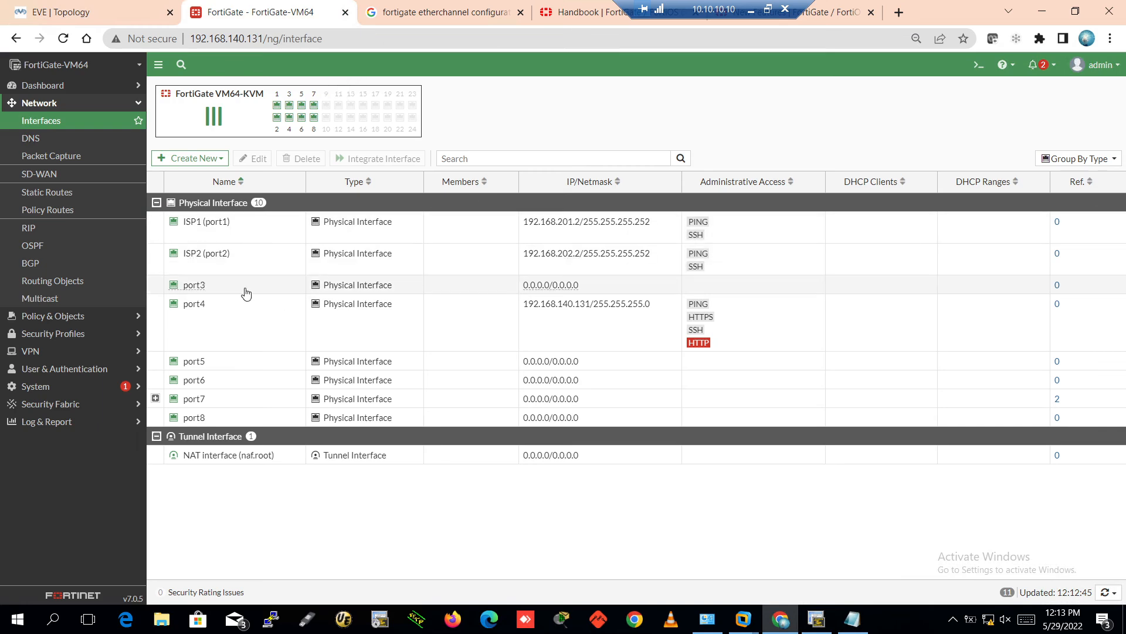
pyautogui.click(234, 235)
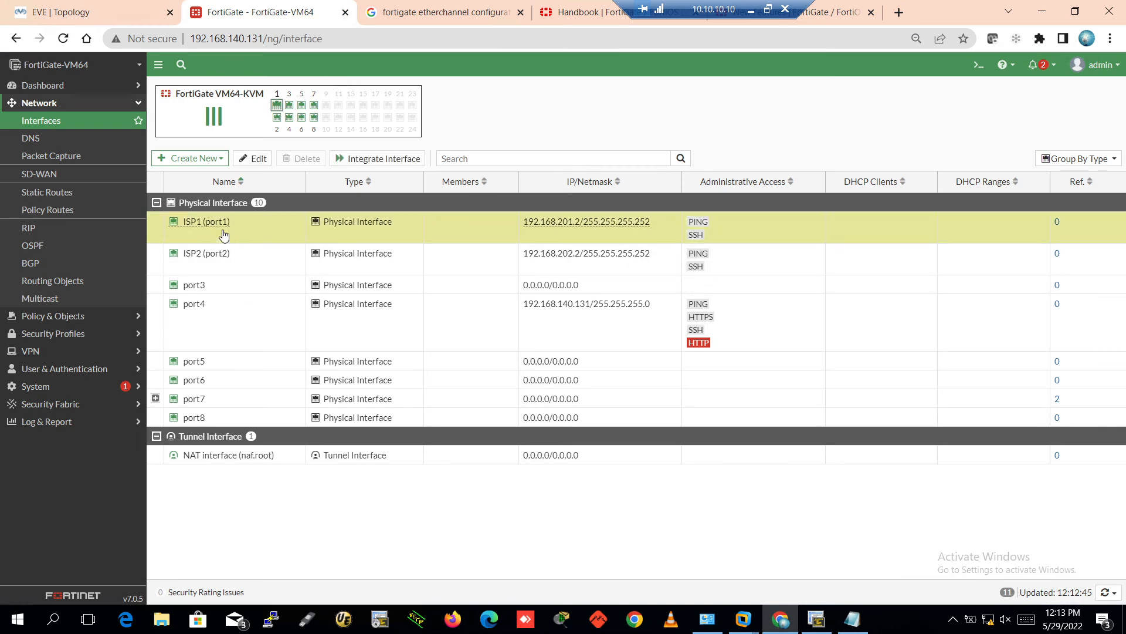
pyautogui.moveTo(568, 229)
pyautogui.click(568, 267)
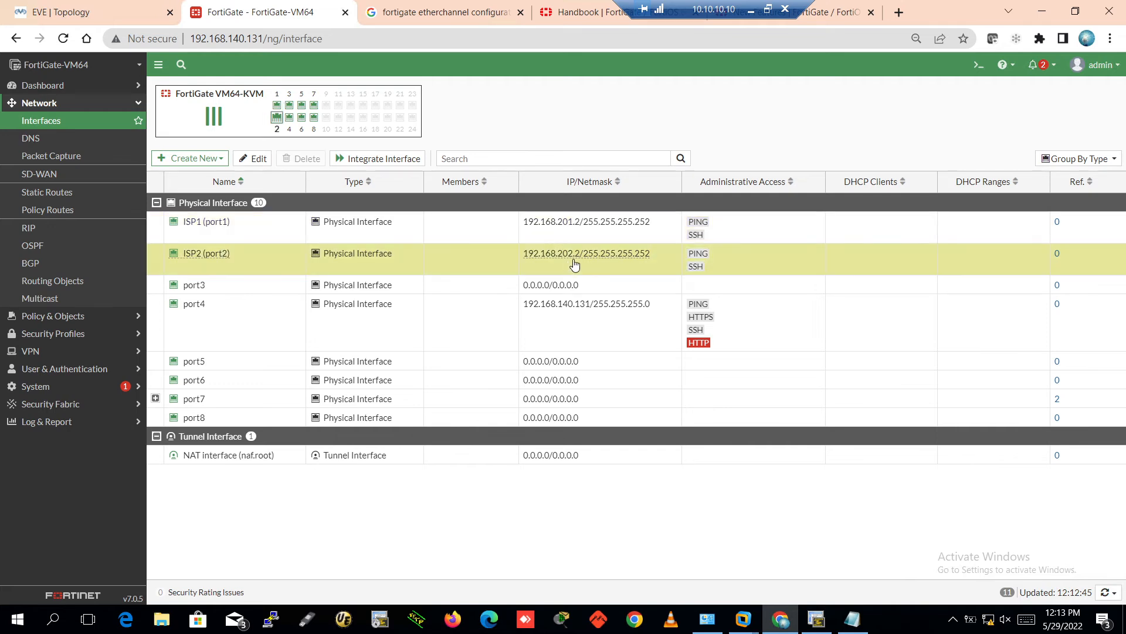
pyautogui.click(470, 291)
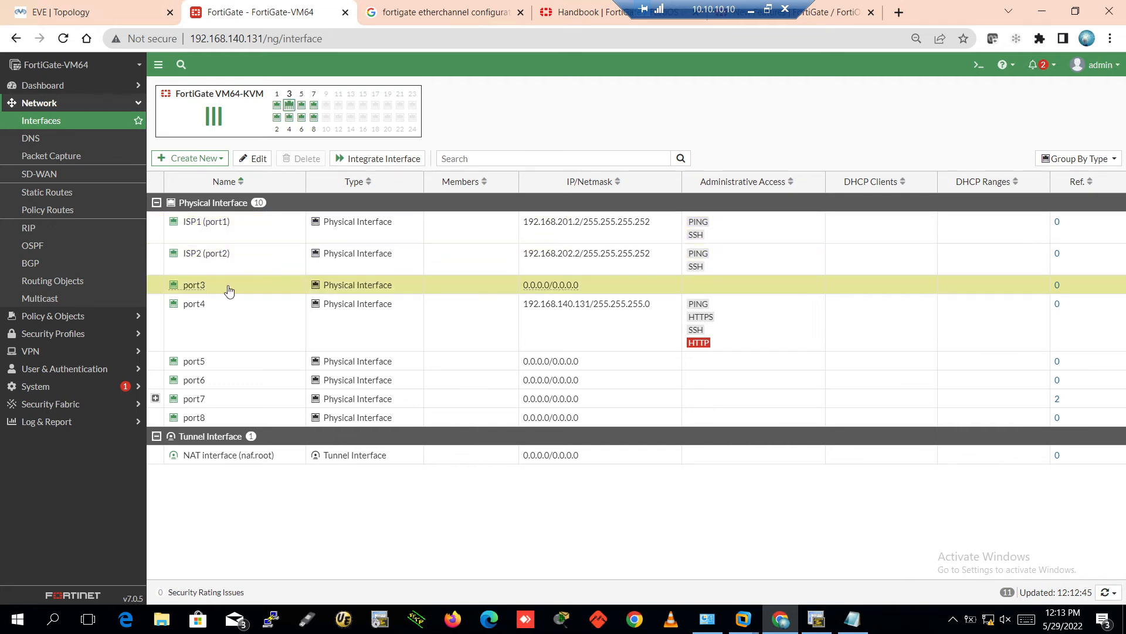
pyautogui.doubleClick(229, 289)
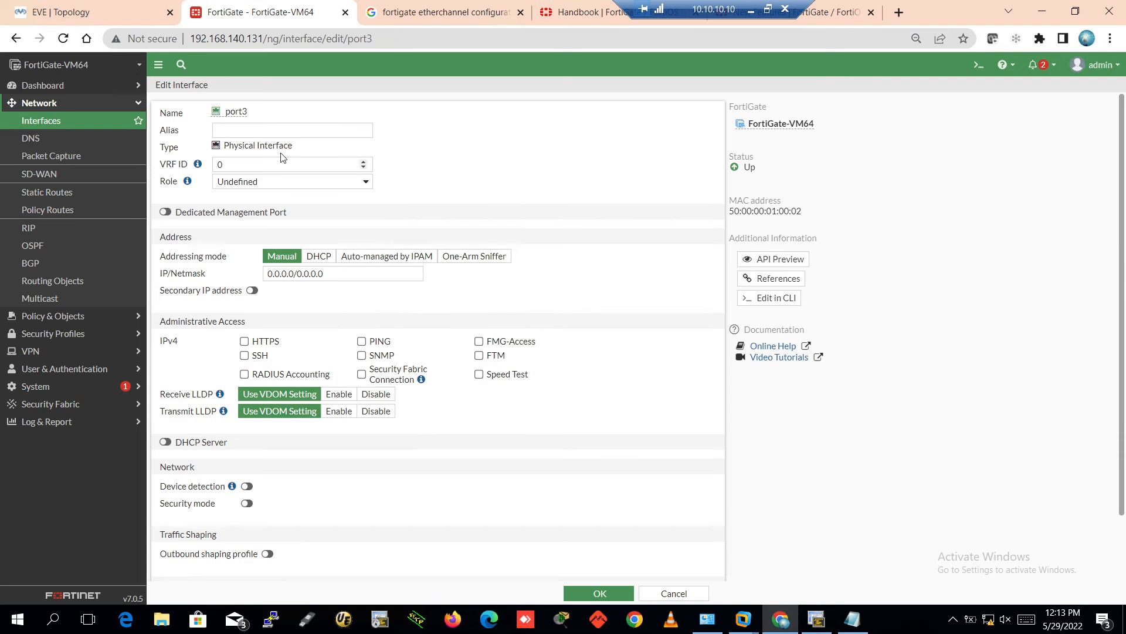
# Give port3 alias ISP3, WAN role, and address 192.168.203.2/30
pyautogui.click(294, 130)
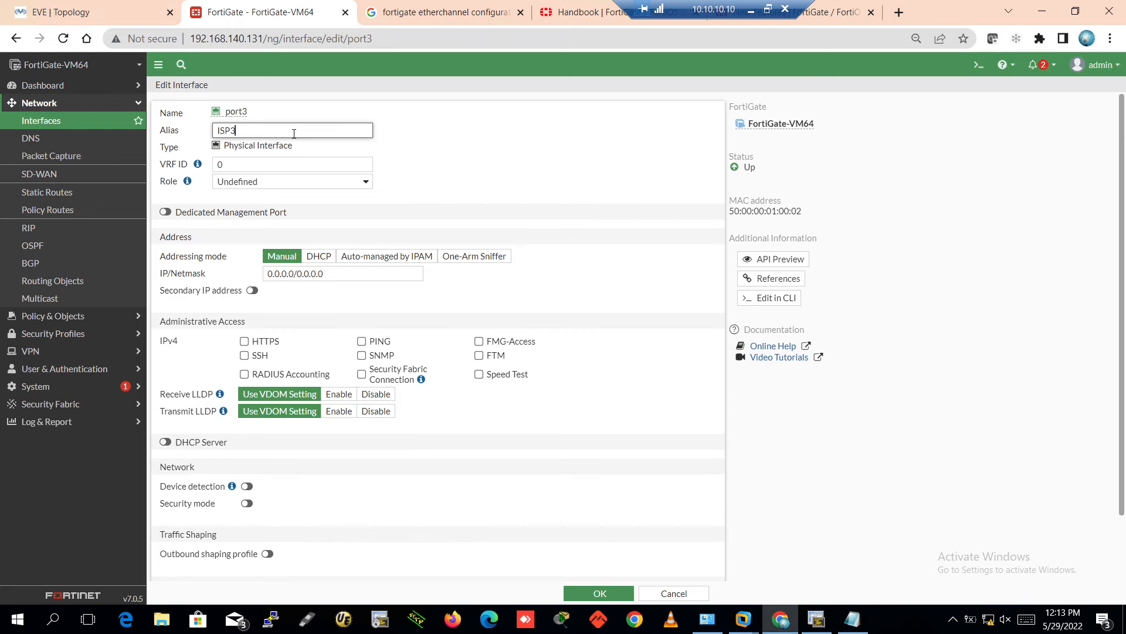
pyautogui.click(292, 187)
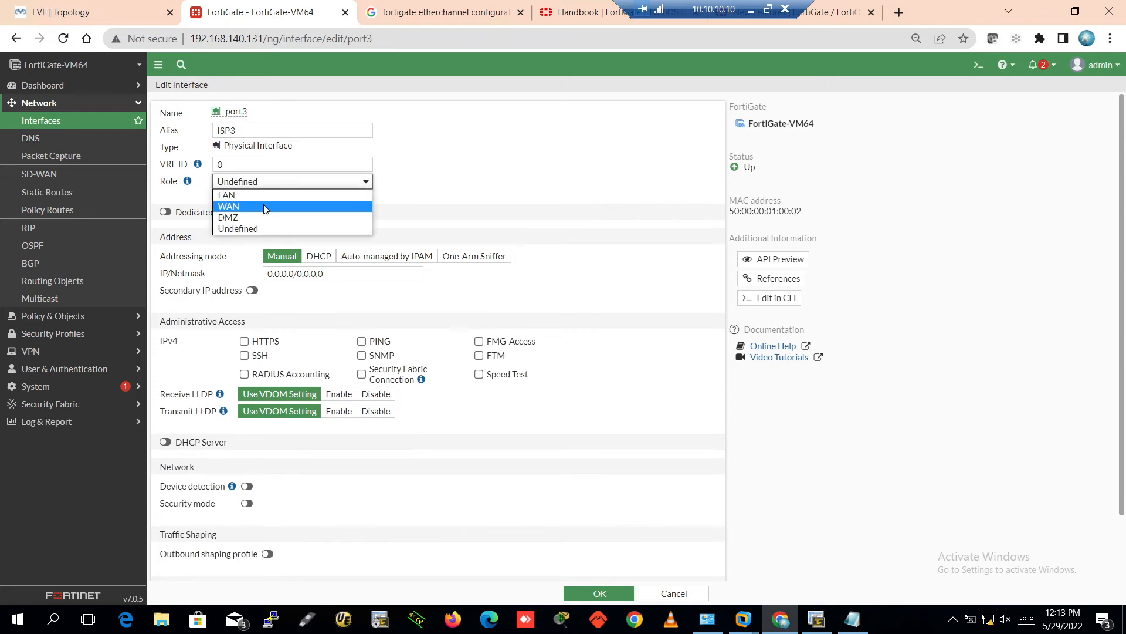
pyautogui.click(291, 207)
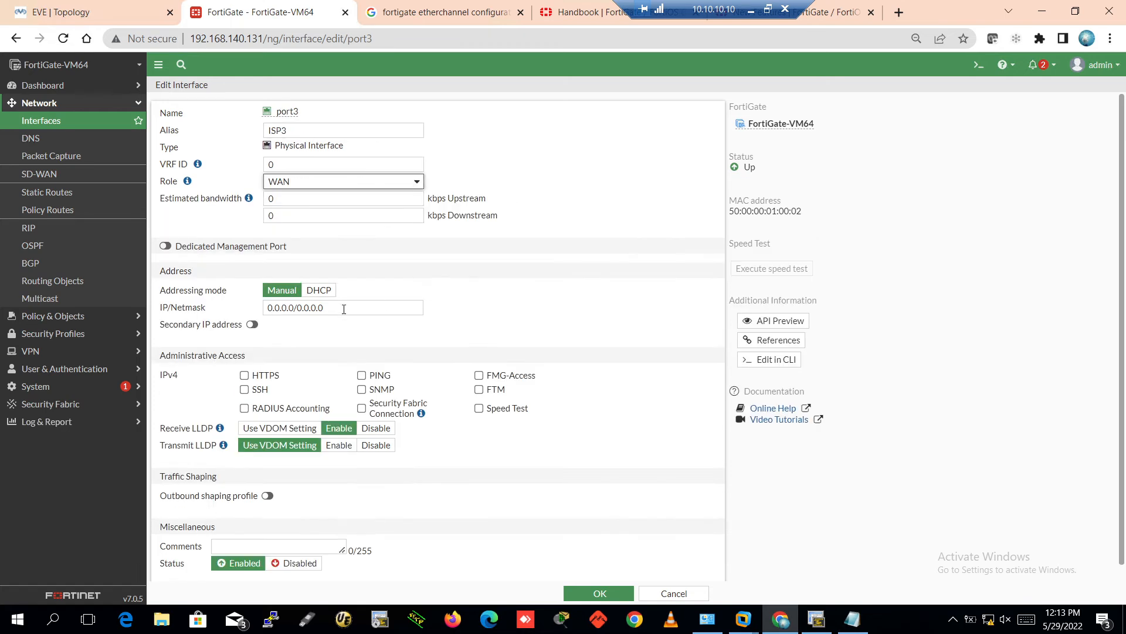
pyautogui.moveTo(344, 309); pyautogui.dragTo(185, 297)
pyautogui.write('192.168.203.2')
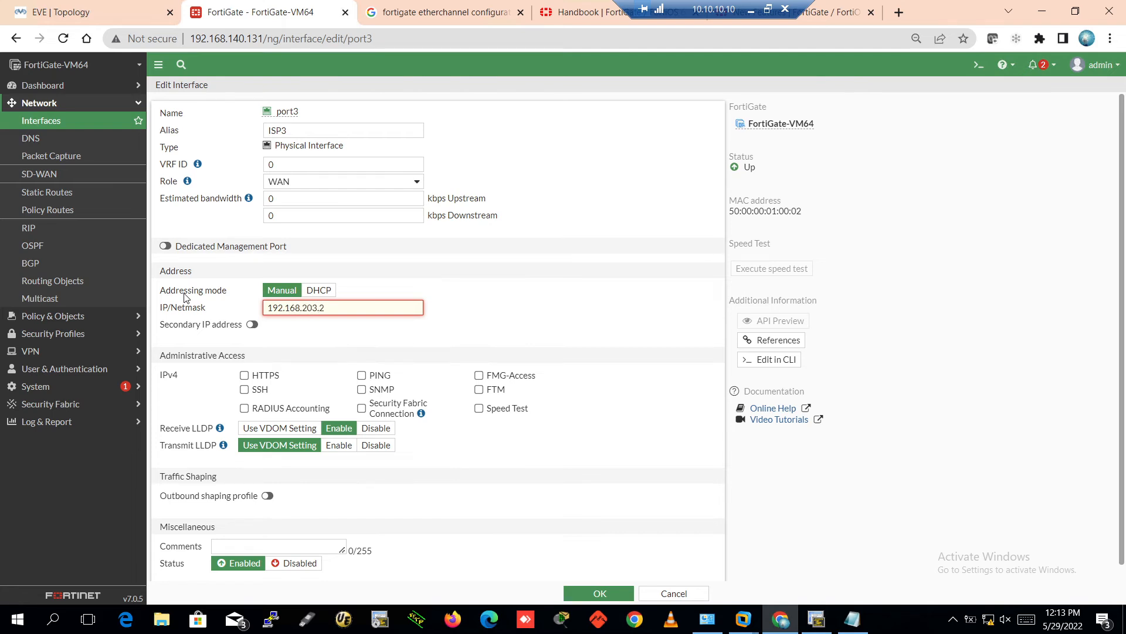
pyautogui.write('0')
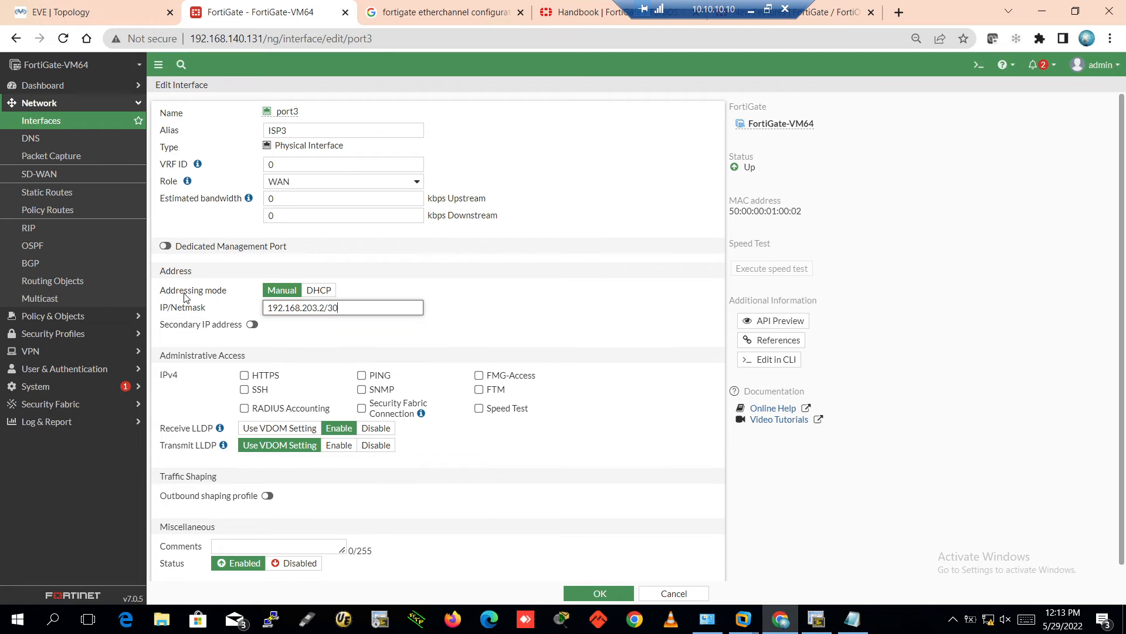
# Allow PING and SSH on port3 and save the interface
pyautogui.click(362, 376)
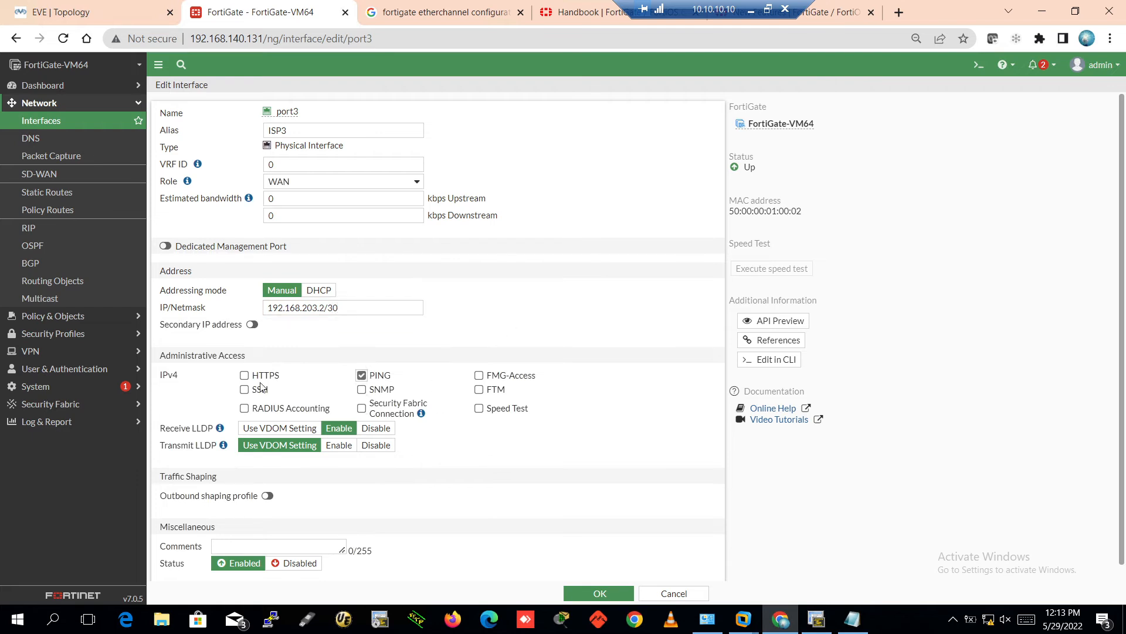
pyautogui.click(244, 389)
pyautogui.scroll(-1, 599, 450)
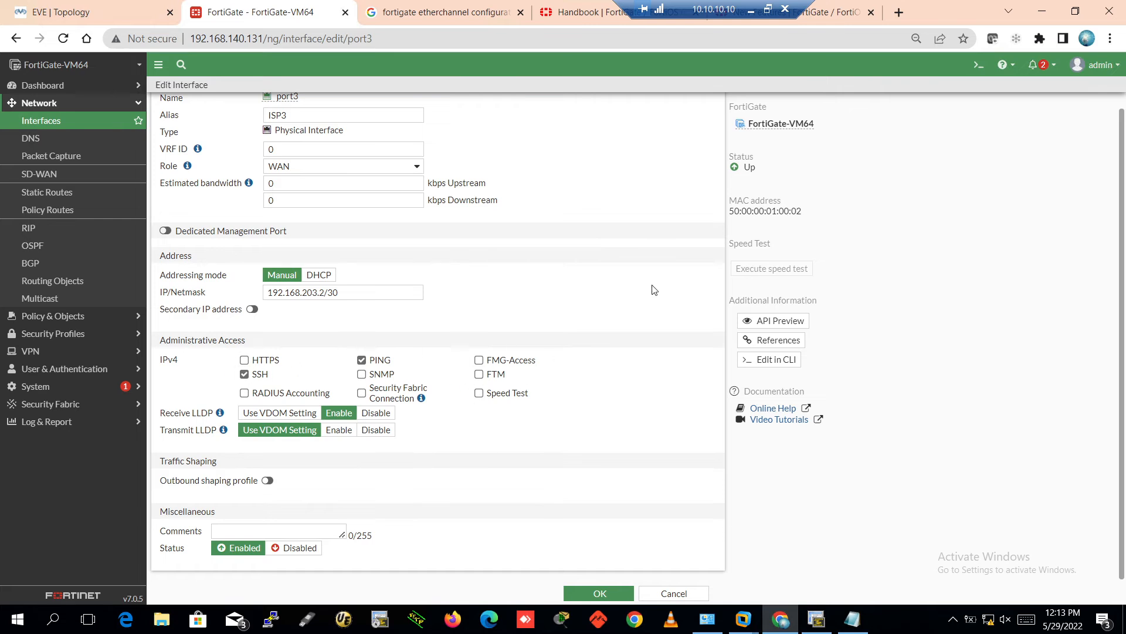
pyautogui.scroll(1, 656, 286)
pyautogui.scroll(-1, 656, 286)
pyautogui.scroll(1, 629, 241)
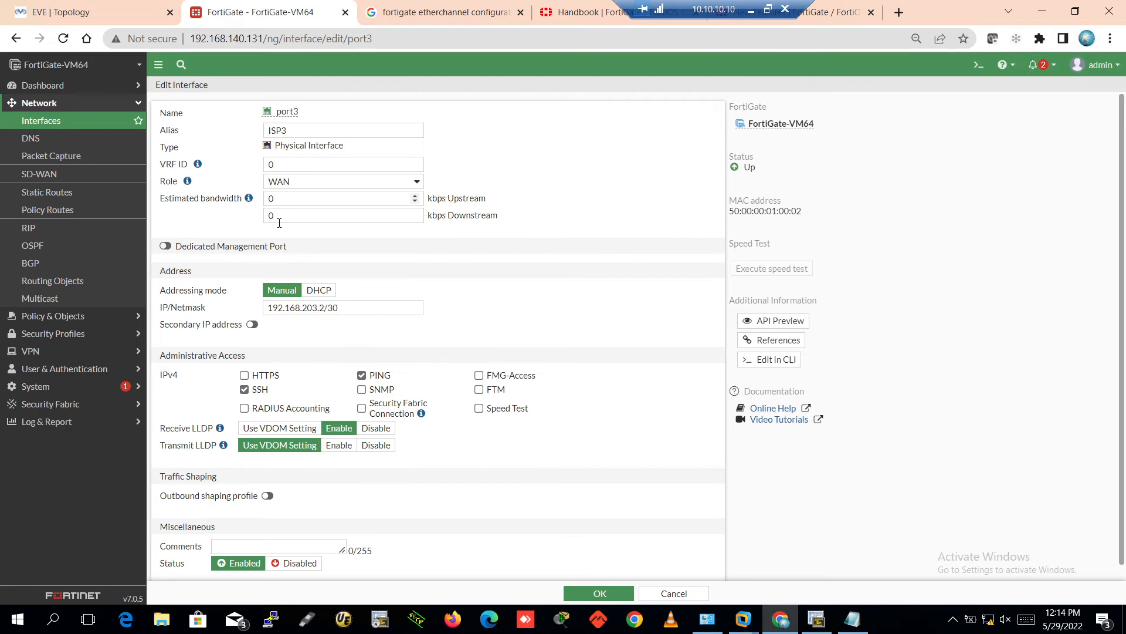
pyautogui.click(594, 593)
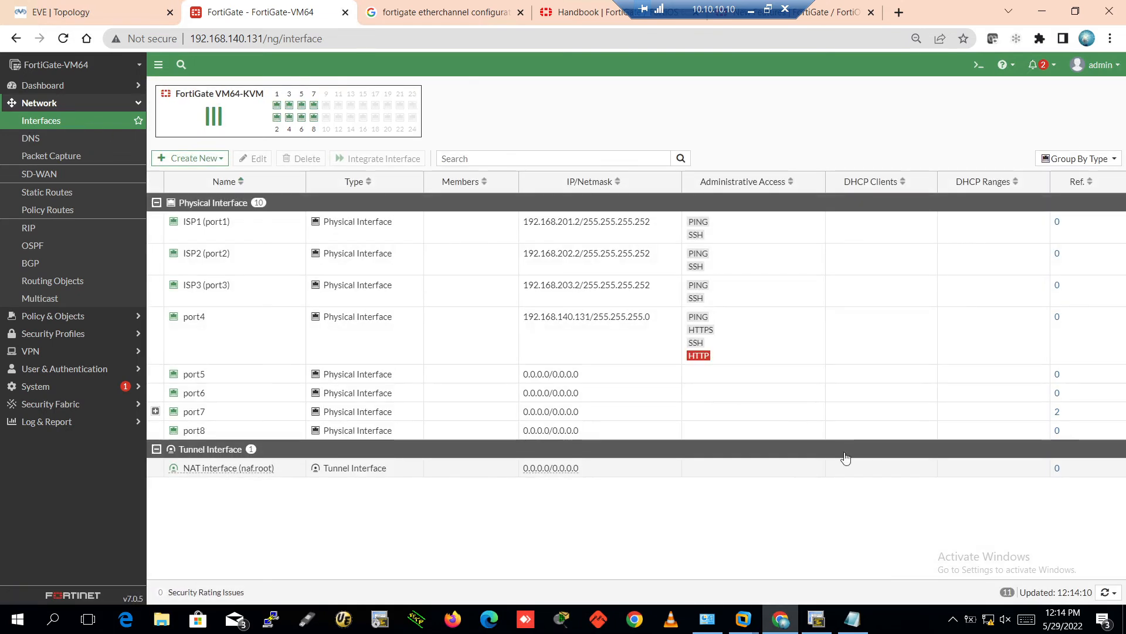
# On the ISP-1 router console, enter enable mode and run 'show ip interface brief'
pyautogui.click(817, 619)
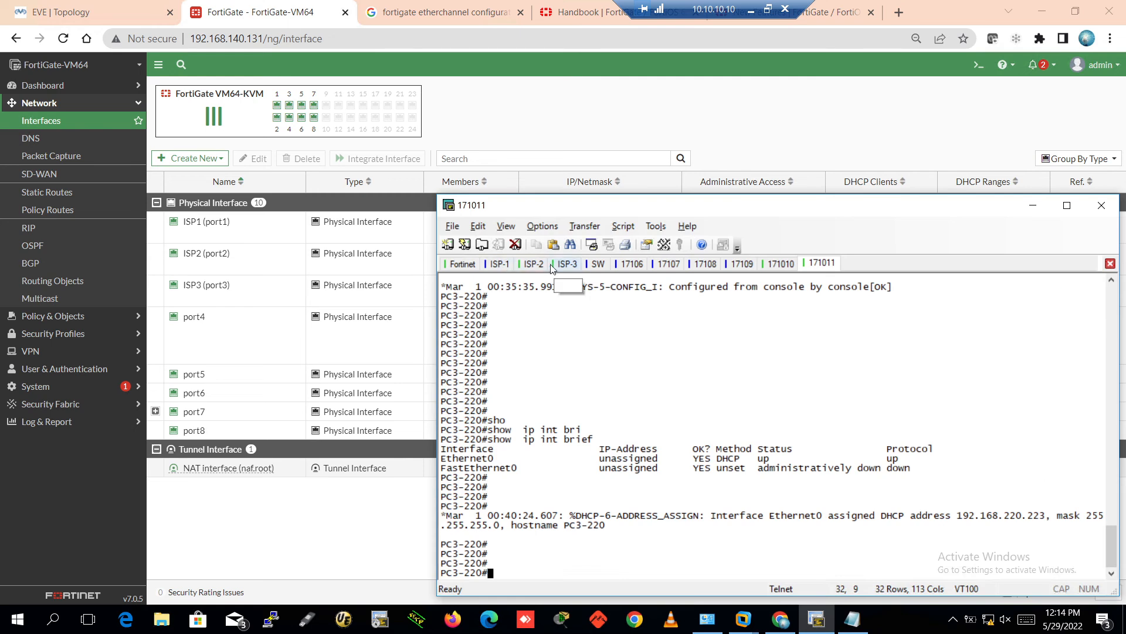
pyautogui.click(500, 263)
pyautogui.press('Return')
pyautogui.press('Return')
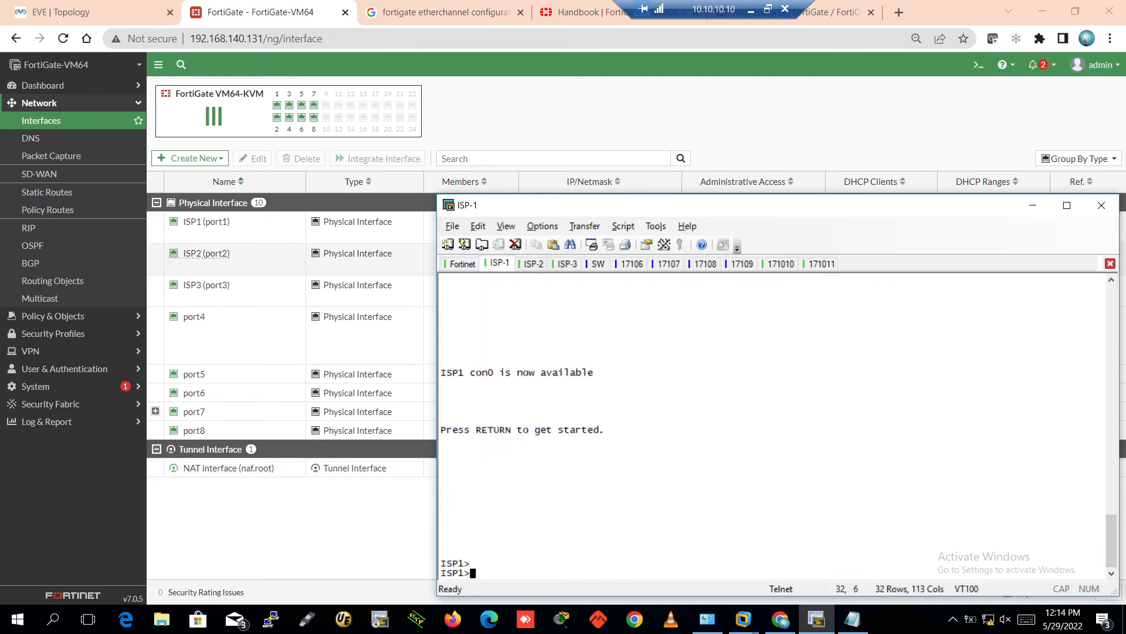
pyautogui.write('en')
pyautogui.press('Return')
pyautogui.press('Return')
pyautogui.press('Return')
pyautogui.write('sh')
pyautogui.press('Tab')
pyautogui.write('oip')
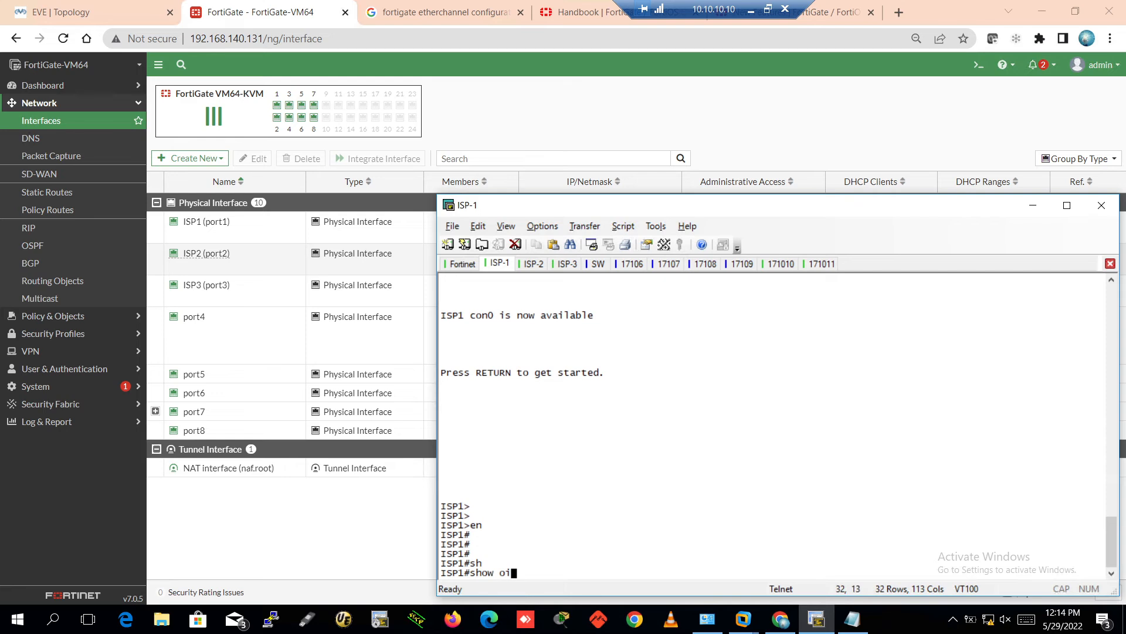
pyautogui.press('BackSpace')
pyautogui.press('BackSpace')
pyautogui.write('ip int bri')
pyautogui.press('Tab')
pyautogui.press('Return')
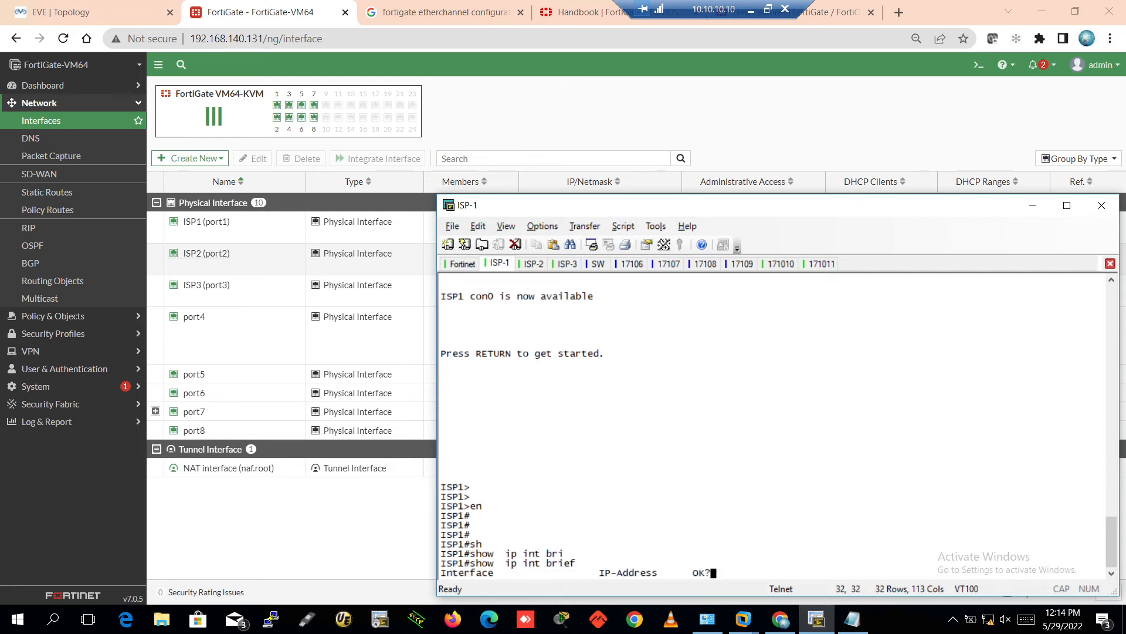
pyautogui.press('Return')
pyautogui.press('Return')
pyautogui.press('Return')
pyautogui.press('Return')
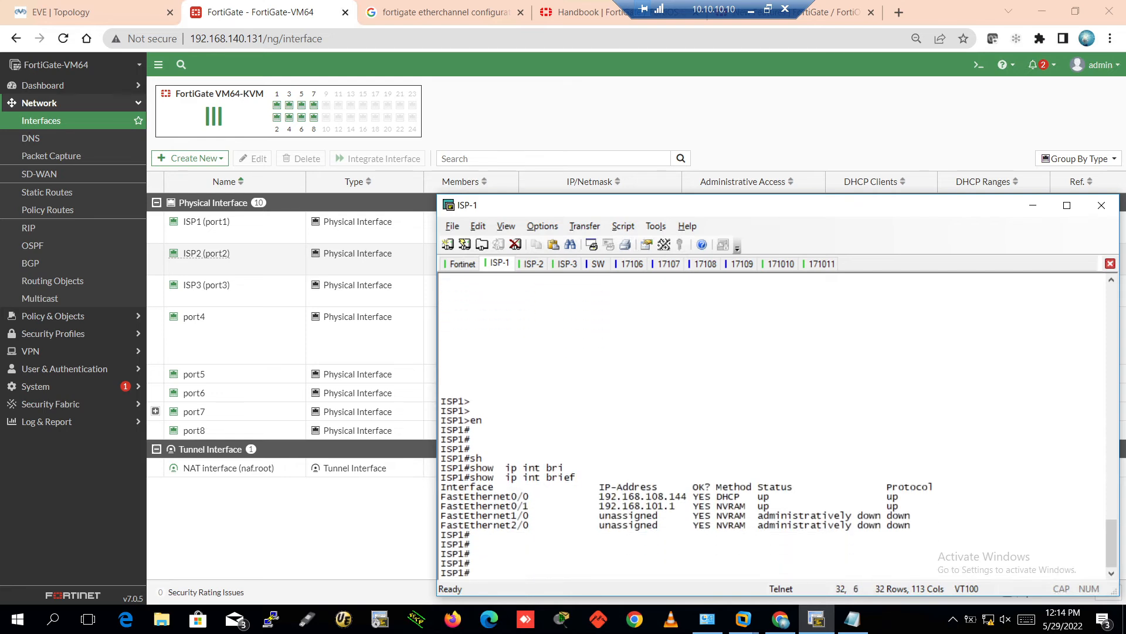
# Show the running configuration of ISP-1's FastEthernet0/1 interface
pyautogui.write('sho')
pyautogui.press('Tab')
pyautogui.write('runn ')
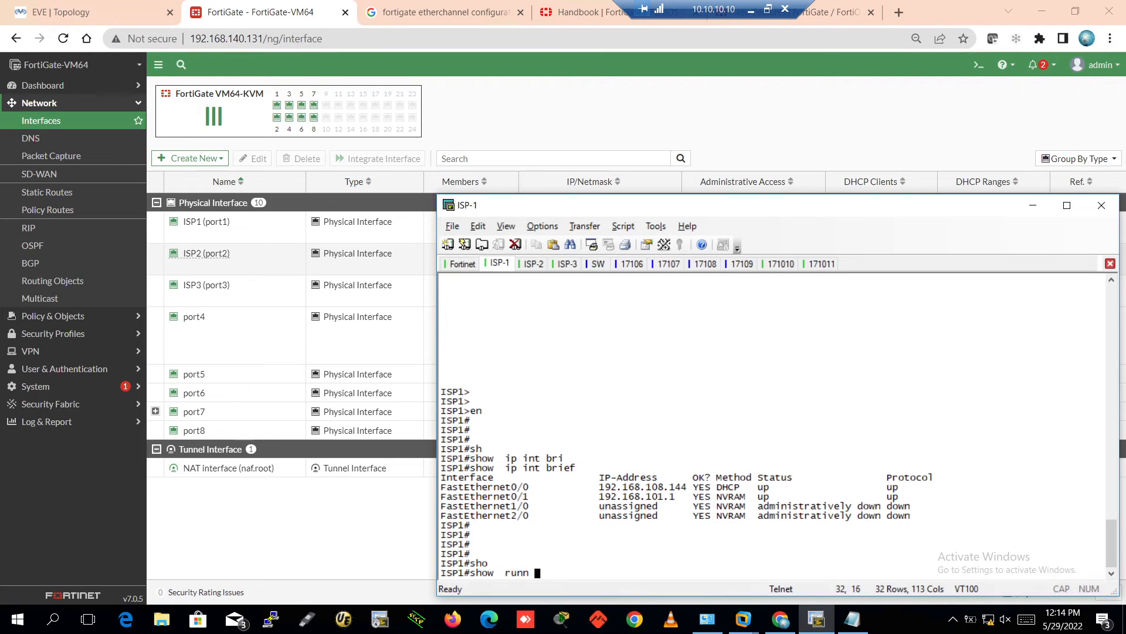
pyautogui.write('int f0/1')
pyautogui.press('Return')
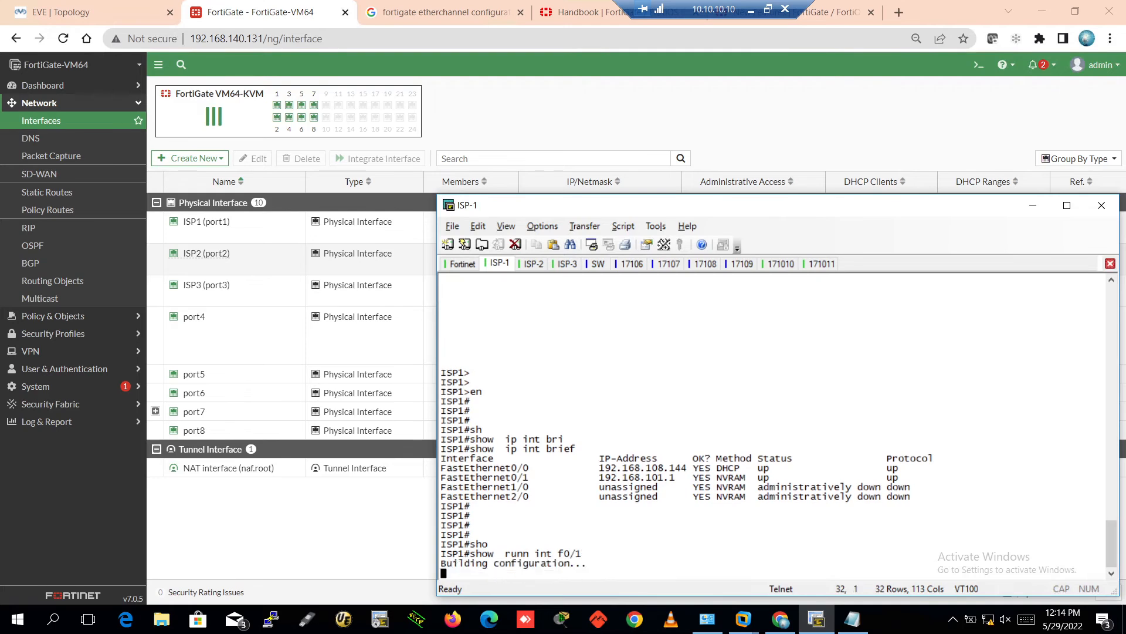
pyautogui.press('Return')
pyautogui.press('Return')
pyautogui.press('Return')
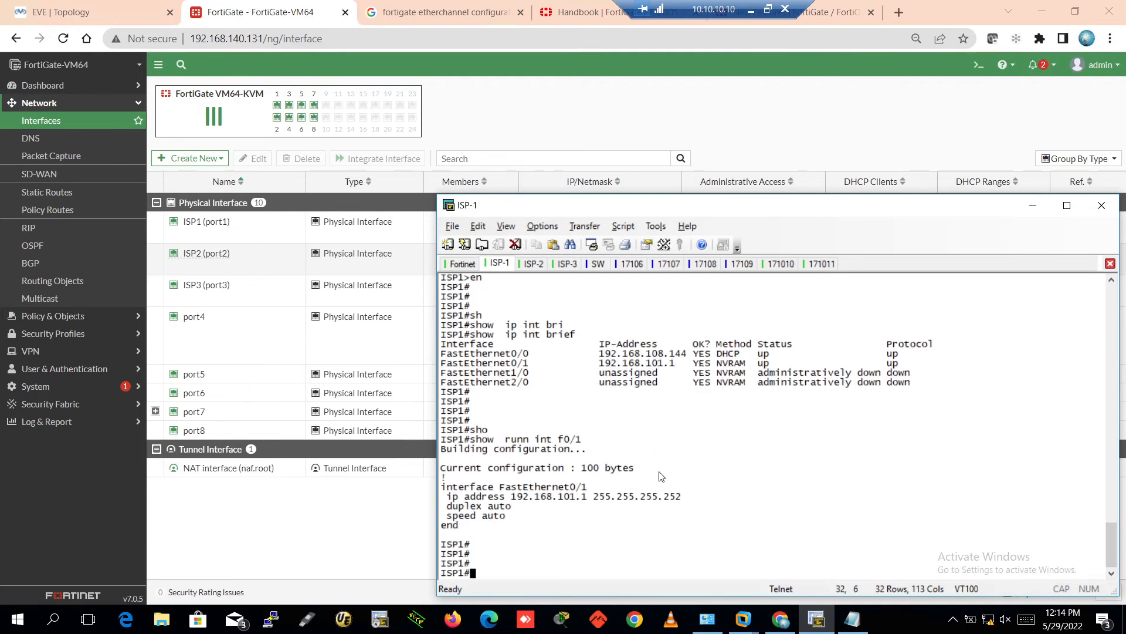
# Ping 192.168.101.2 from ISP-1 by editing the copied f0/1 address
pyautogui.moveTo(692, 500); pyautogui.dragTo(590, 502)
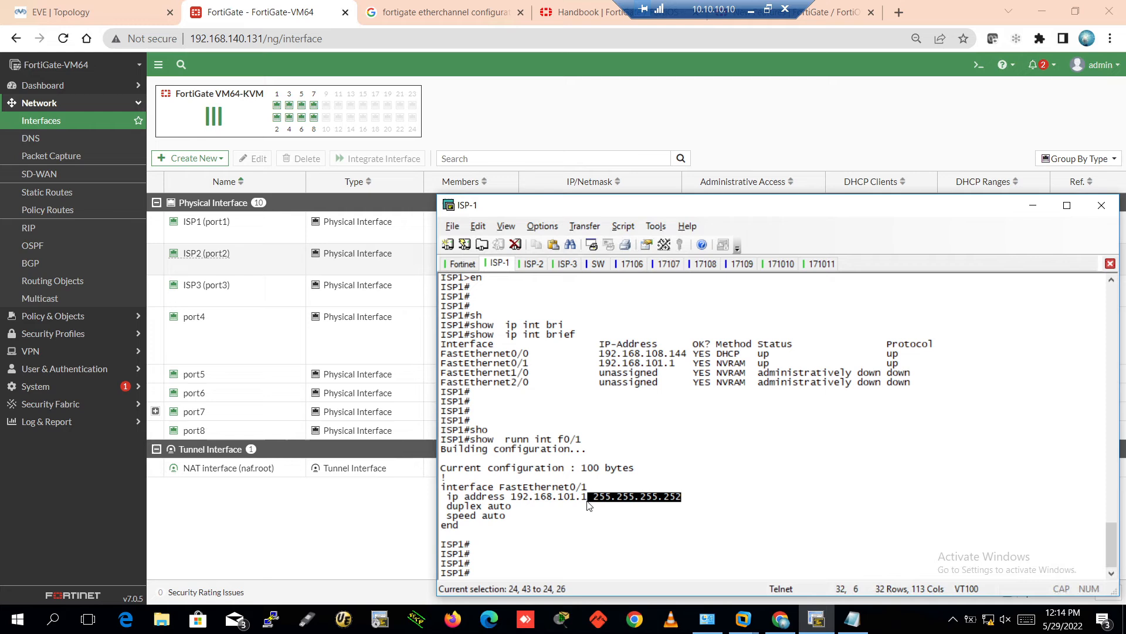
pyautogui.click(730, 497)
pyautogui.write('ng')
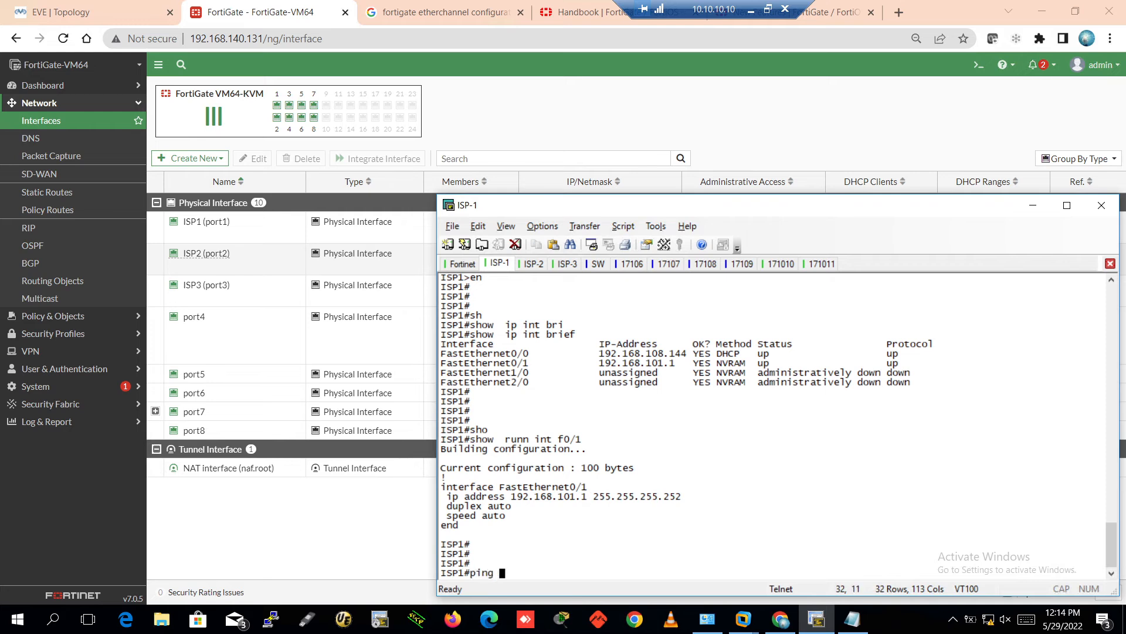
pyautogui.press('Tab')
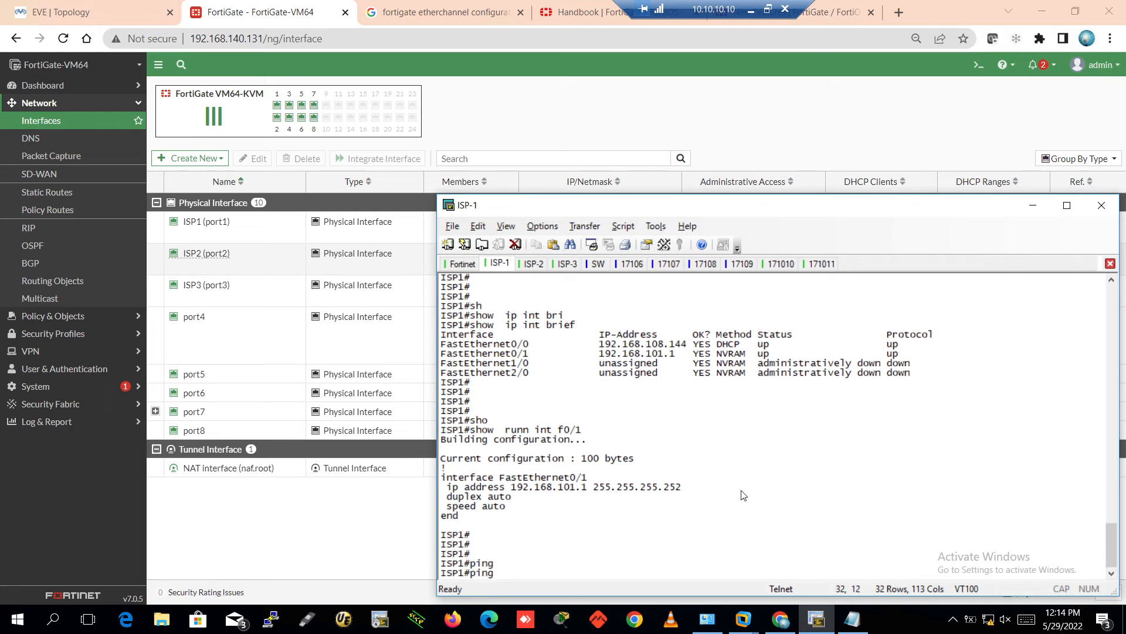
pyautogui.moveTo(512, 488); pyautogui.dragTo(587, 490)
pyautogui.rightClick(619, 531)
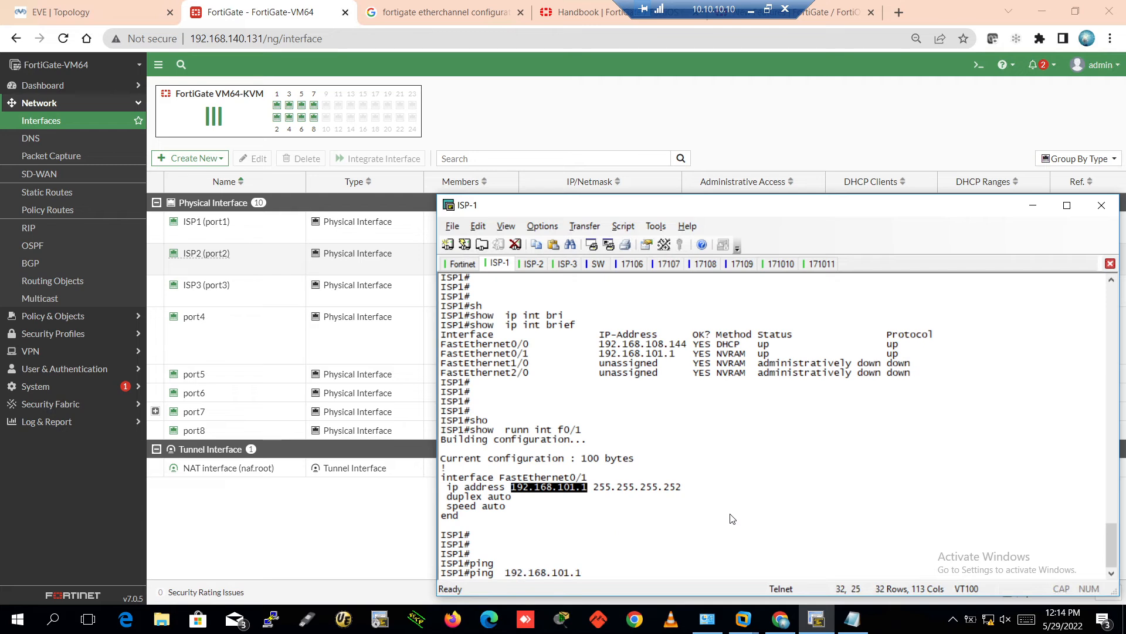
pyautogui.press('BackSpace')
pyautogui.press('Return')
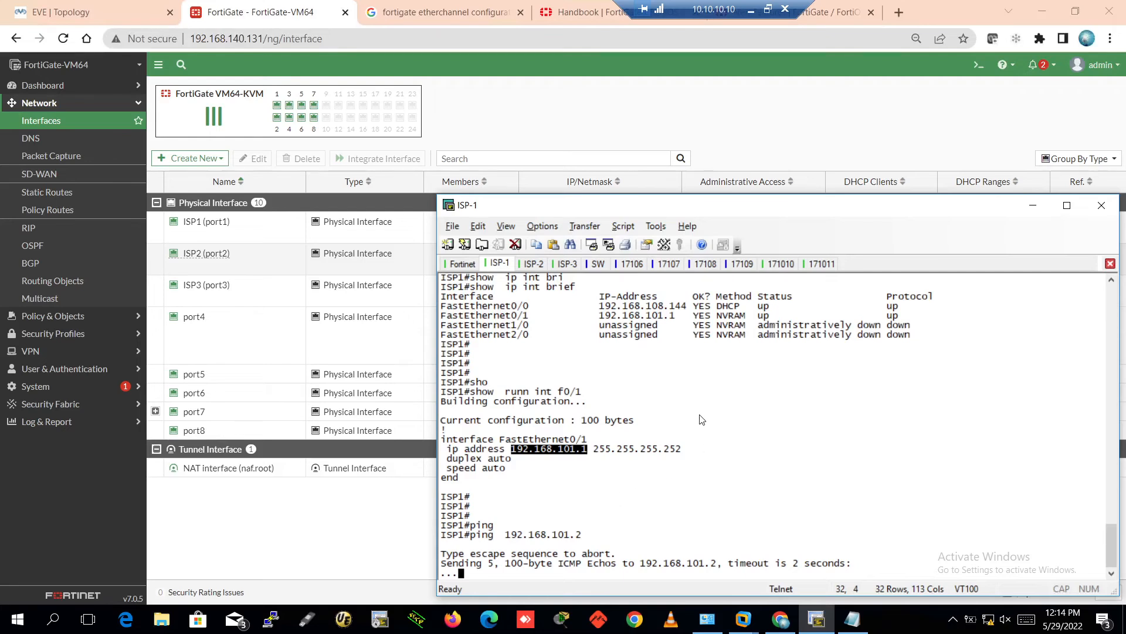
# Run 'execute ping 192.168.101.1' in the FortiGate CLI console, then close it
pyautogui.click(361, 544)
pyautogui.click(761, 227)
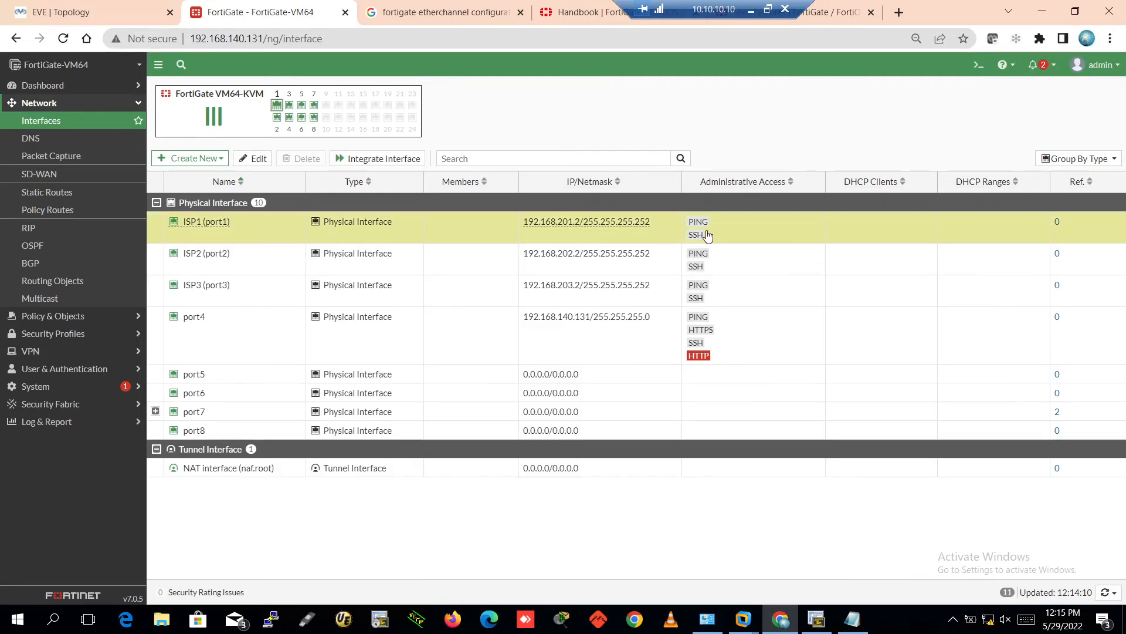
pyautogui.click(979, 66)
pyautogui.press('Return')
pyautogui.press('Return')
pyautogui.press('Return')
pyautogui.press('Return')
pyautogui.press('Return')
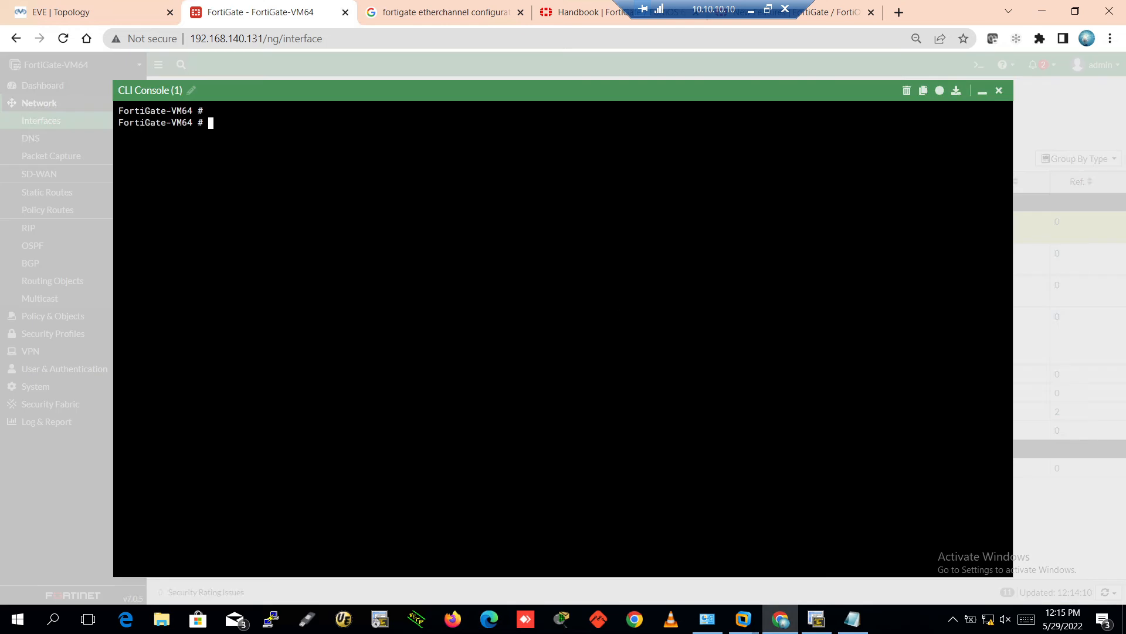
pyautogui.write('execute  ')
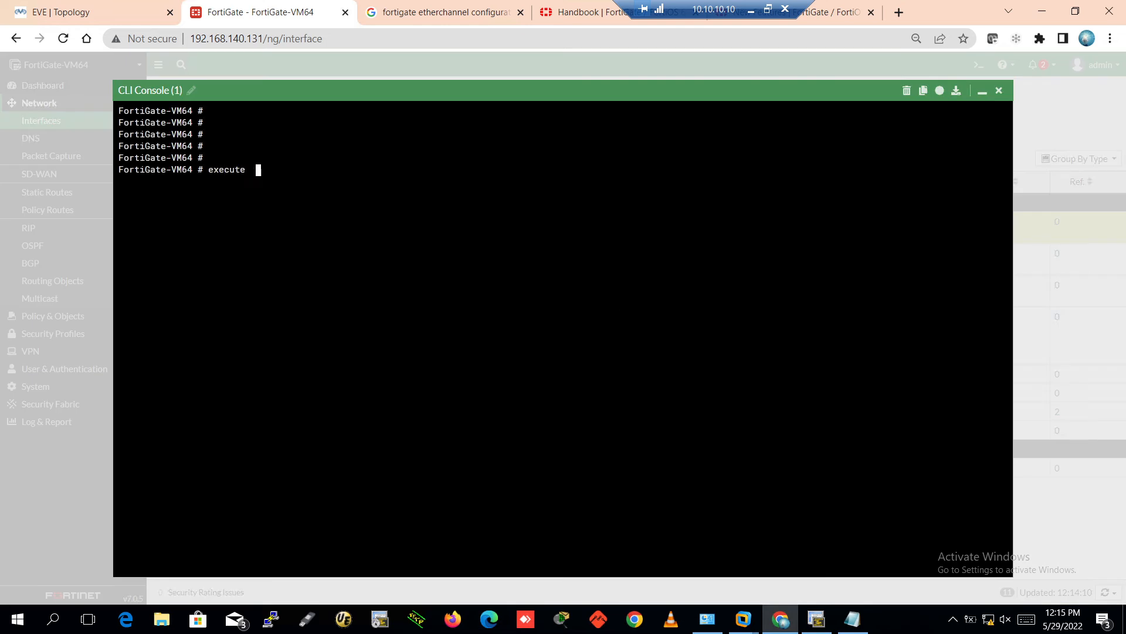
pyautogui.write('ping 192.168.1')
pyautogui.press('BackSpace')
pyautogui.click(112, 6)
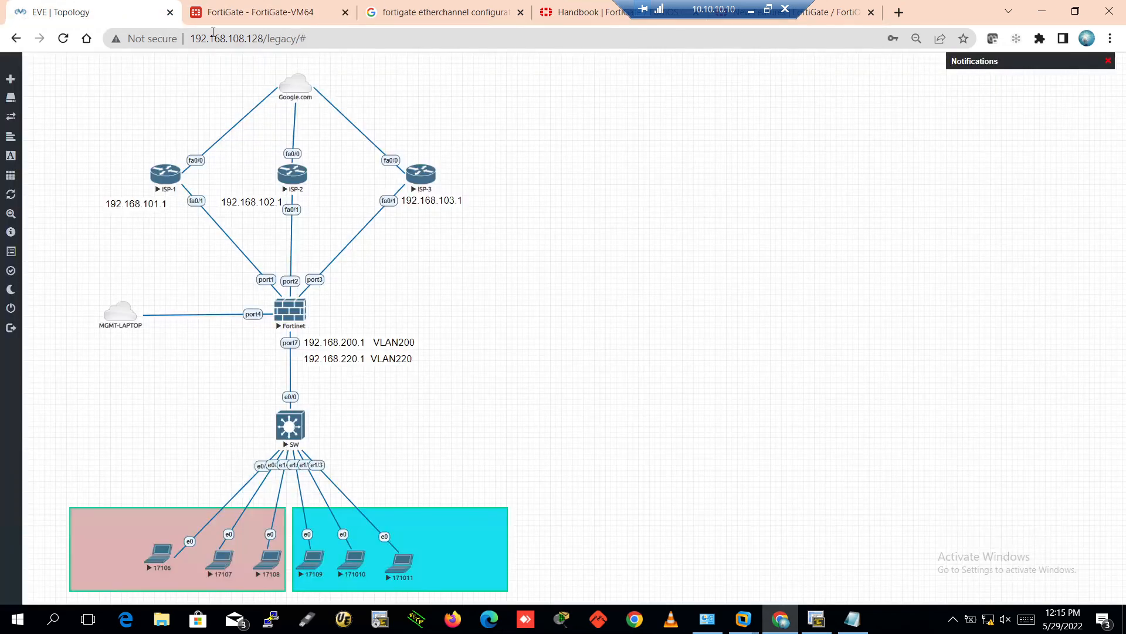
pyautogui.click(226, 7)
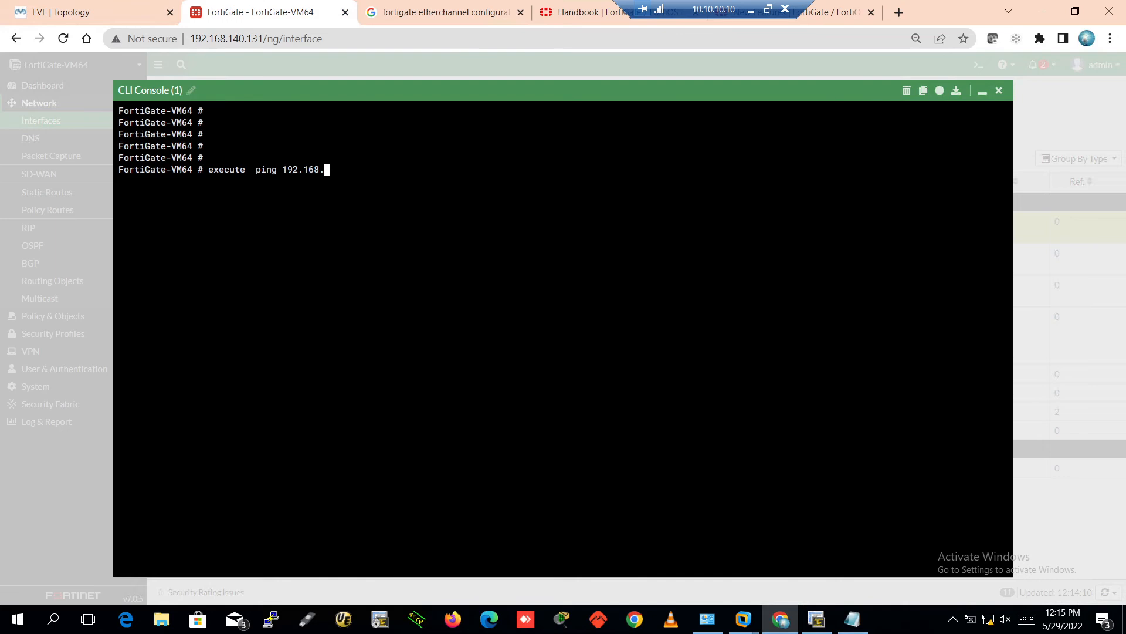
pyautogui.write('101.1')
pyautogui.press('Return')
pyautogui.click(999, 90)
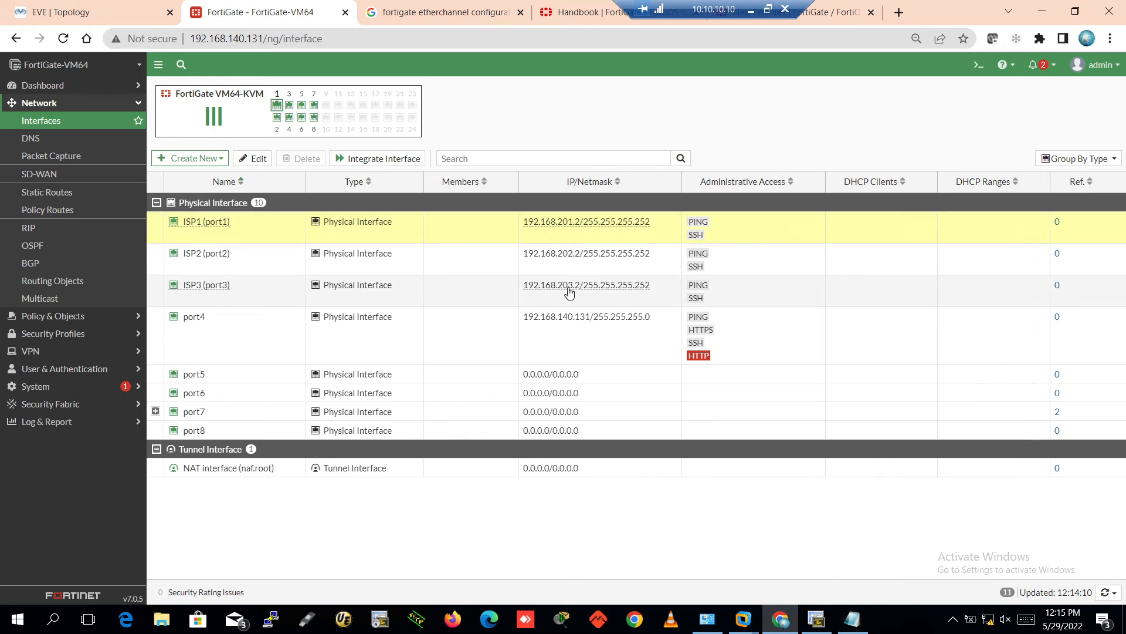
# Relabel ISP-1 and ISP-2 on the topology as 192.168.201.1 and 192.168.202.1
pyautogui.click(56, 11)
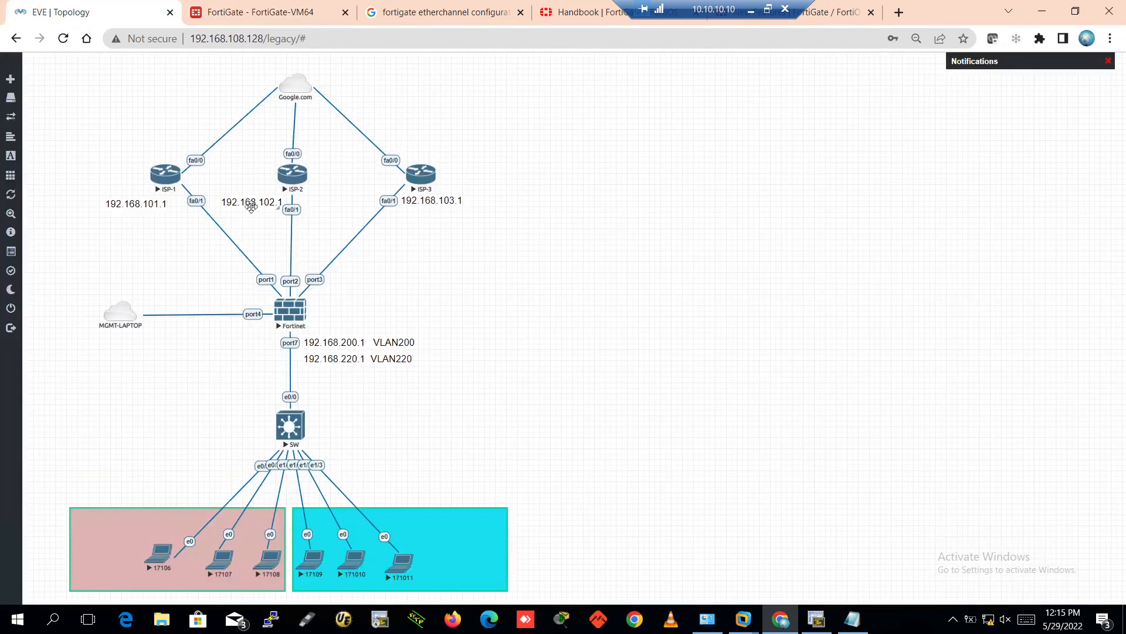
pyautogui.doubleClick(143, 203)
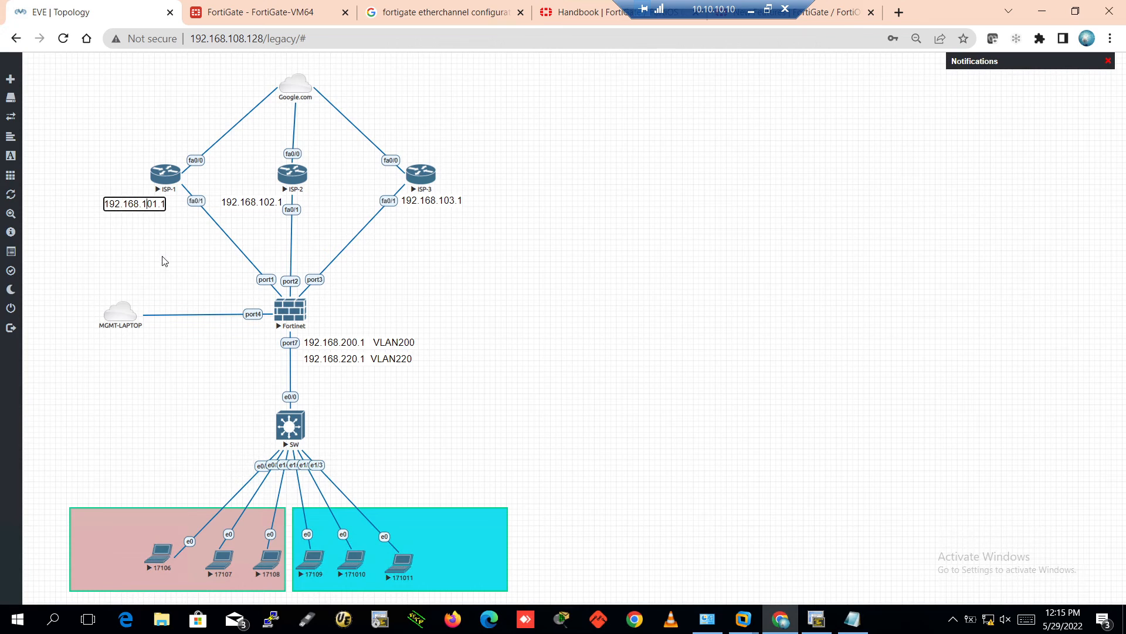
pyautogui.press('BackSpace')
pyautogui.write('2')
pyautogui.doubleClick(261, 202)
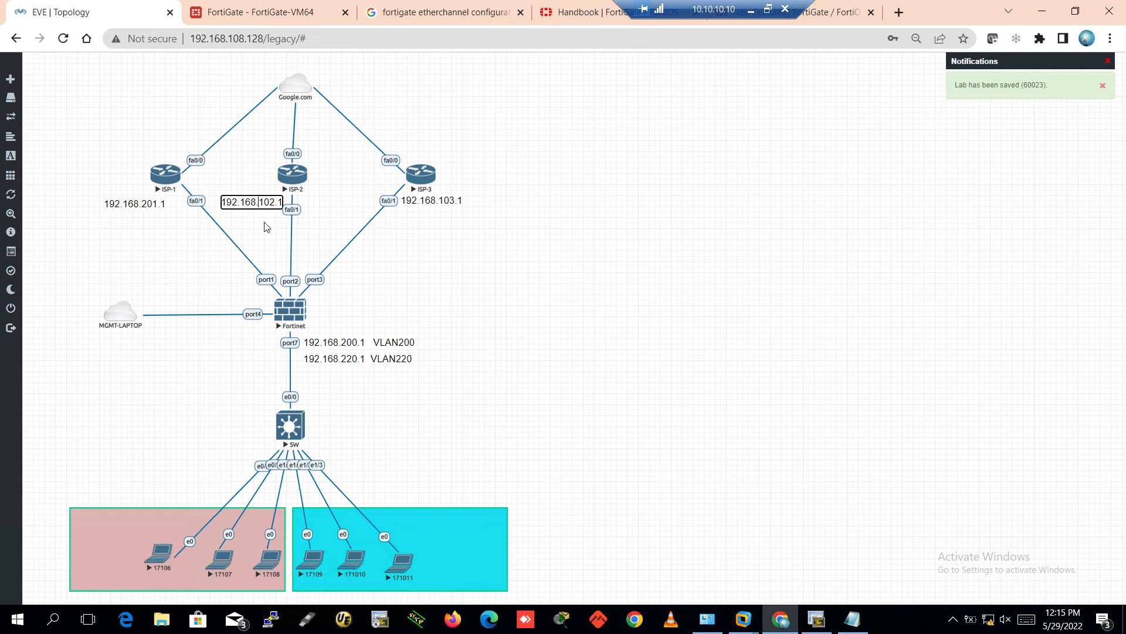
pyautogui.press('BackSpace')
pyautogui.write('2')
pyautogui.click(474, 232)
# Relabel ISP-3's address on the topology as 192.168.203.1
pyautogui.doubleClick(440, 201)
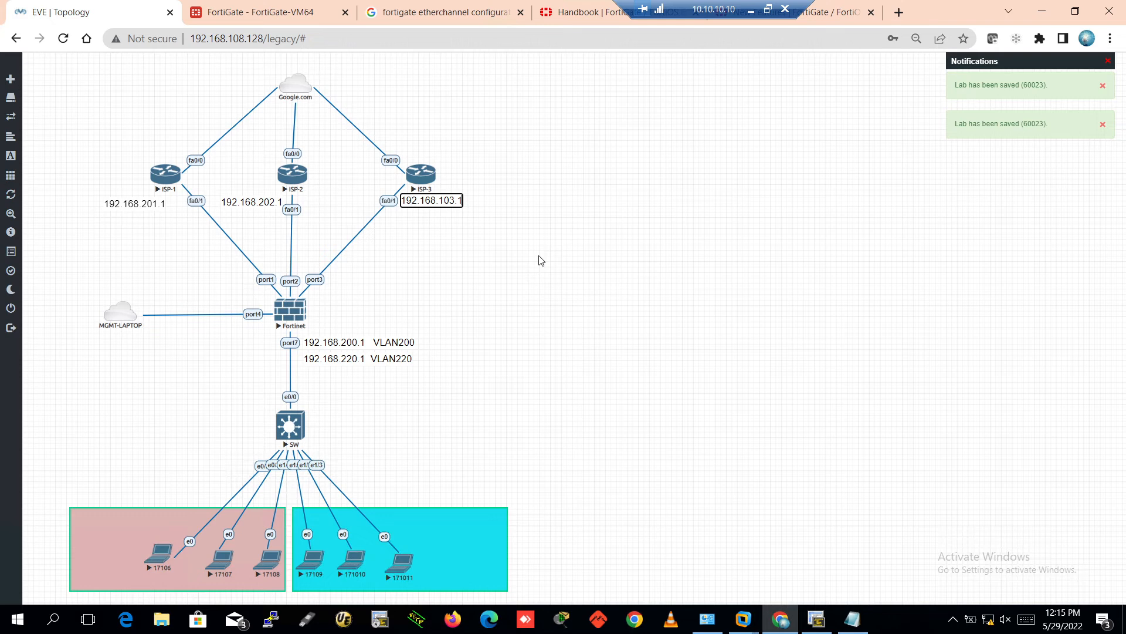
pyautogui.press('Left')
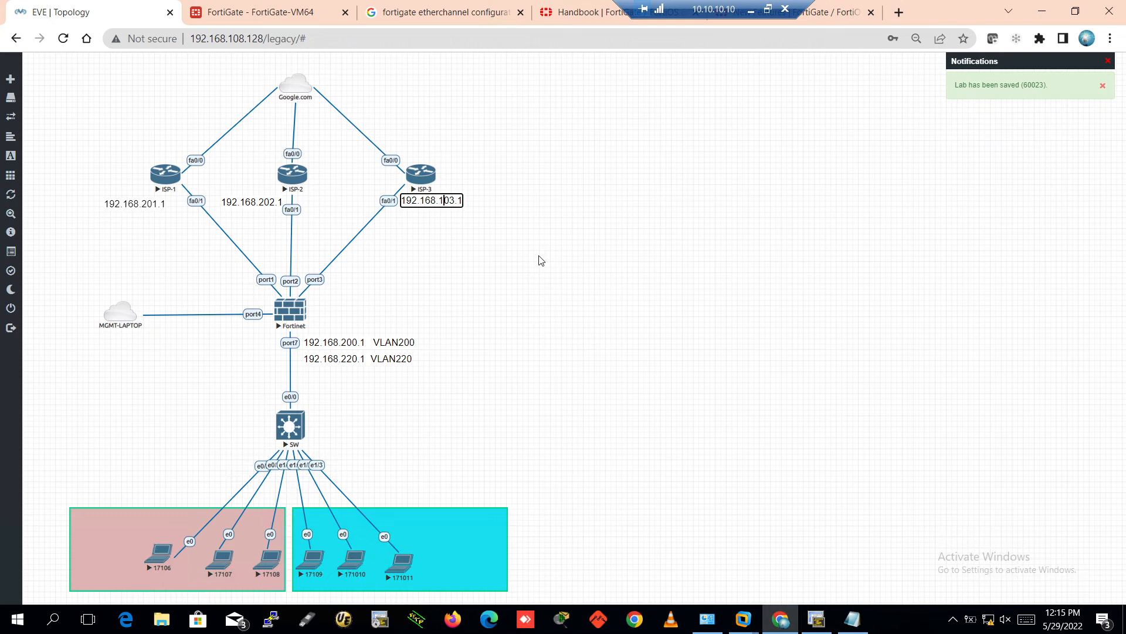
pyautogui.press('BackSpace')
pyautogui.write('2')
pyautogui.click(541, 261)
# On the ISP-1 router, enter configuration mode for interface FastEthernet0/1
pyautogui.click(818, 620)
pyautogui.click(805, 471)
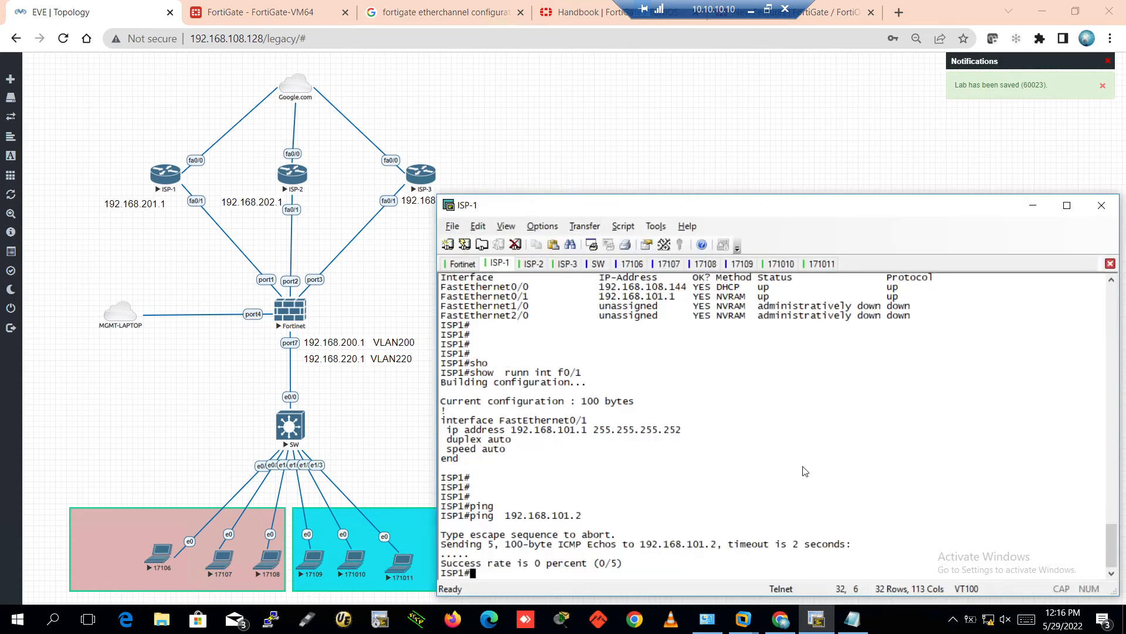
pyautogui.press('Return')
pyautogui.write('confi')
pyautogui.press('Tab')
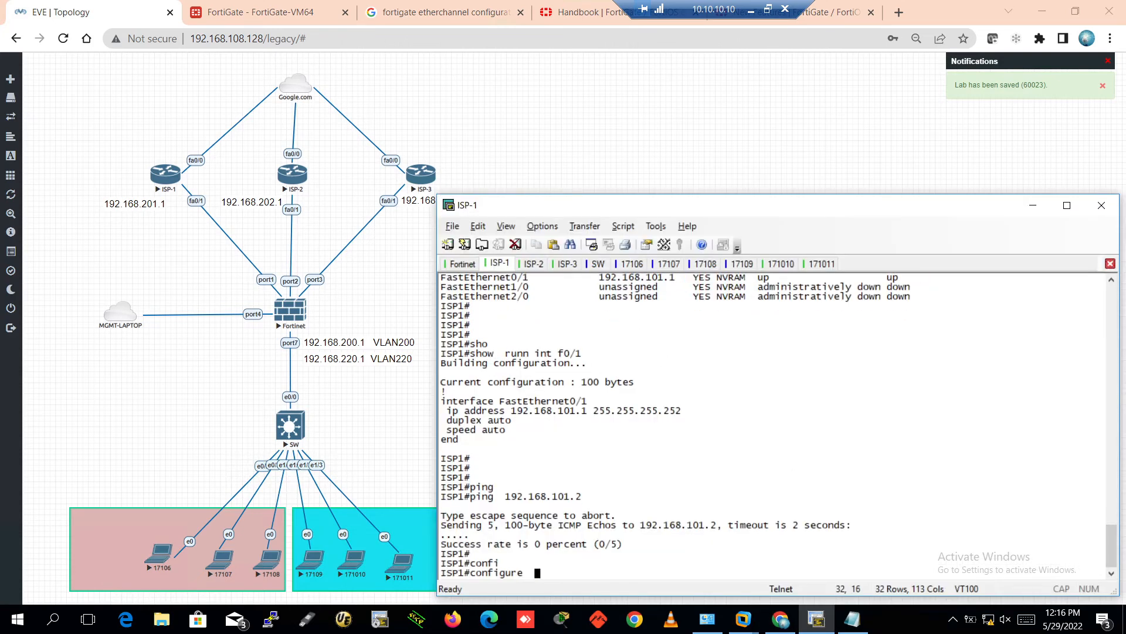
pyautogui.write('te')
pyautogui.press('Tab')
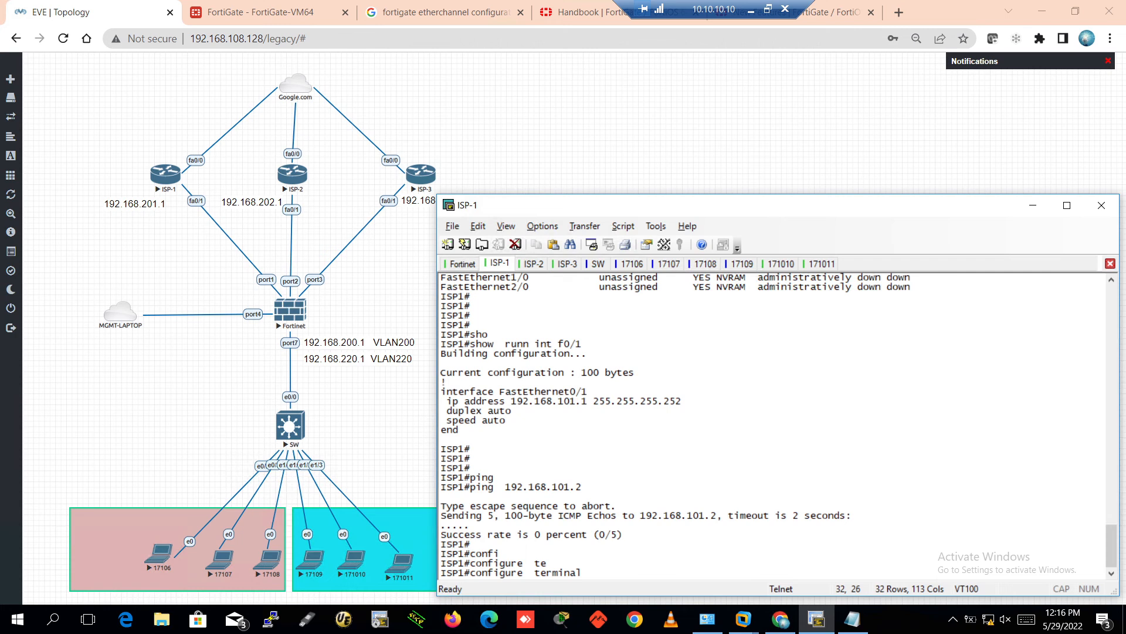
pyautogui.press('Return')
pyautogui.press('Return')
pyautogui.write('int')
pyautogui.press('Tab')
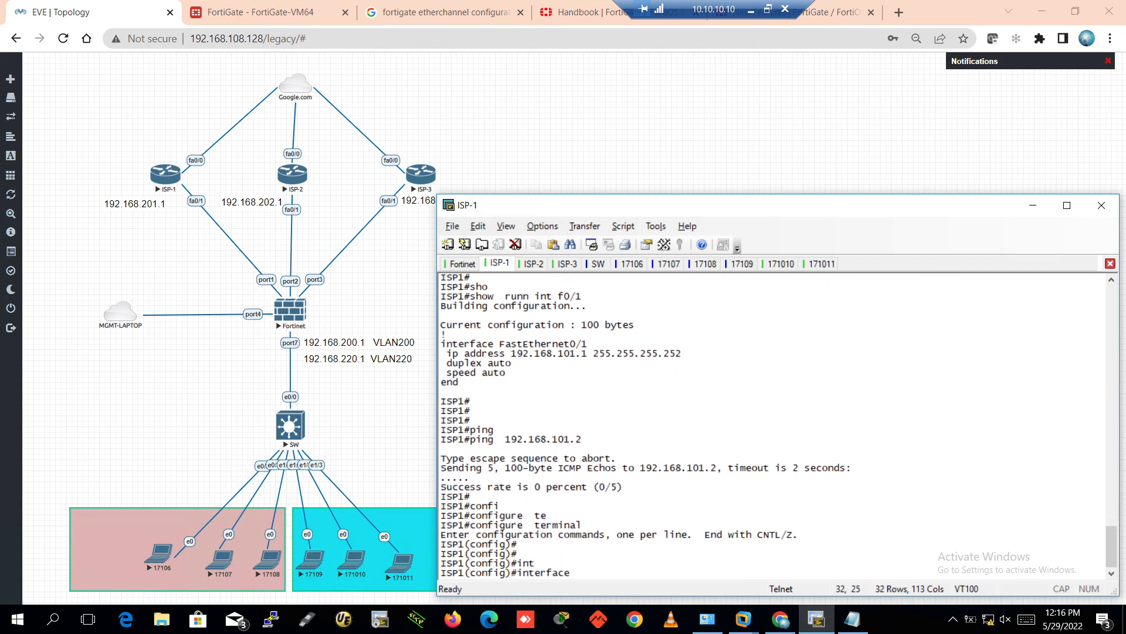
pyautogui.write('f0/1')
pyautogui.press('Return')
# Give FastEthernet0/1 the address 192.168.201.1 255.255.255.252 and bring it up with no shutdown
pyautogui.write('ip add')
pyautogui.press('Tab')
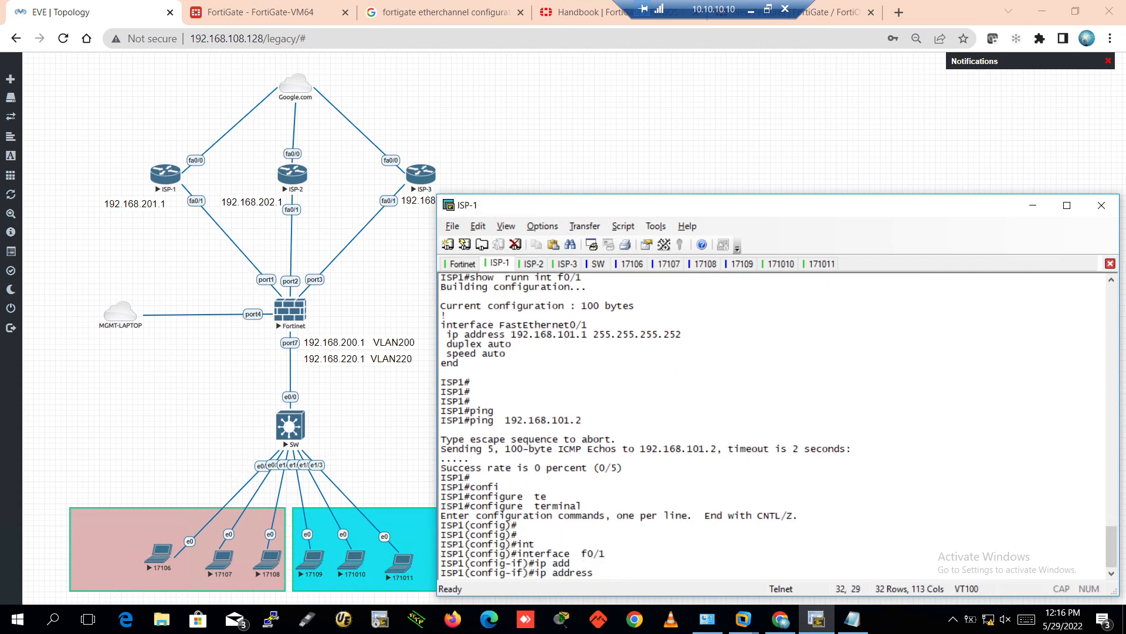
pyautogui.write('192.168.201.1 255.255.25')
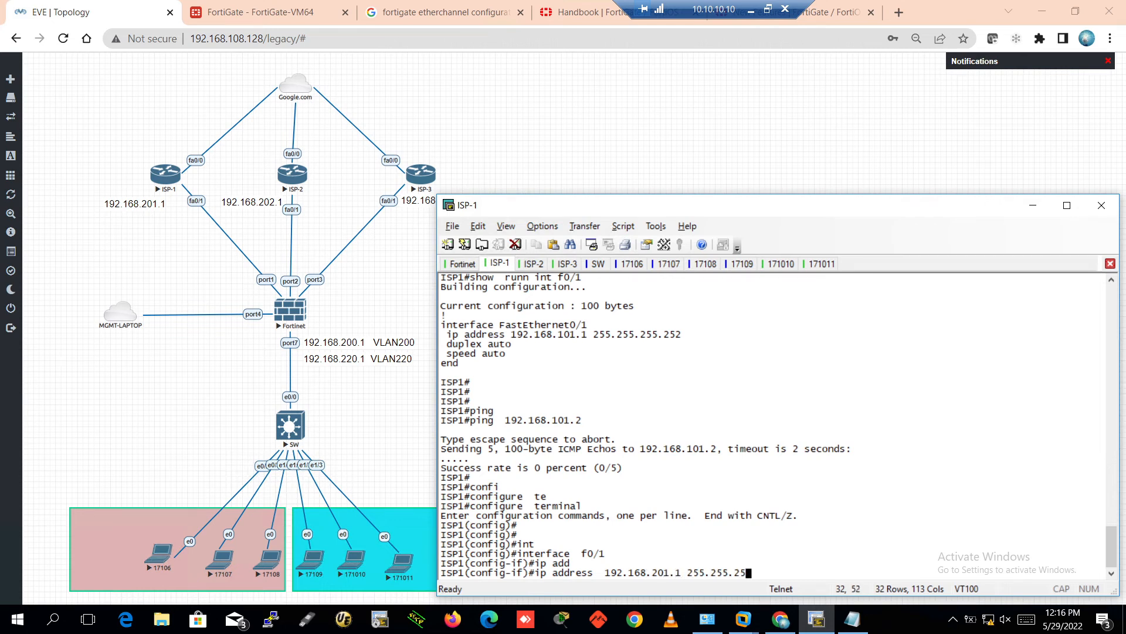
pyautogui.write('5.252')
pyautogui.press('Return')
pyautogui.press('Return')
pyautogui.press('Return')
pyautogui.press('Return')
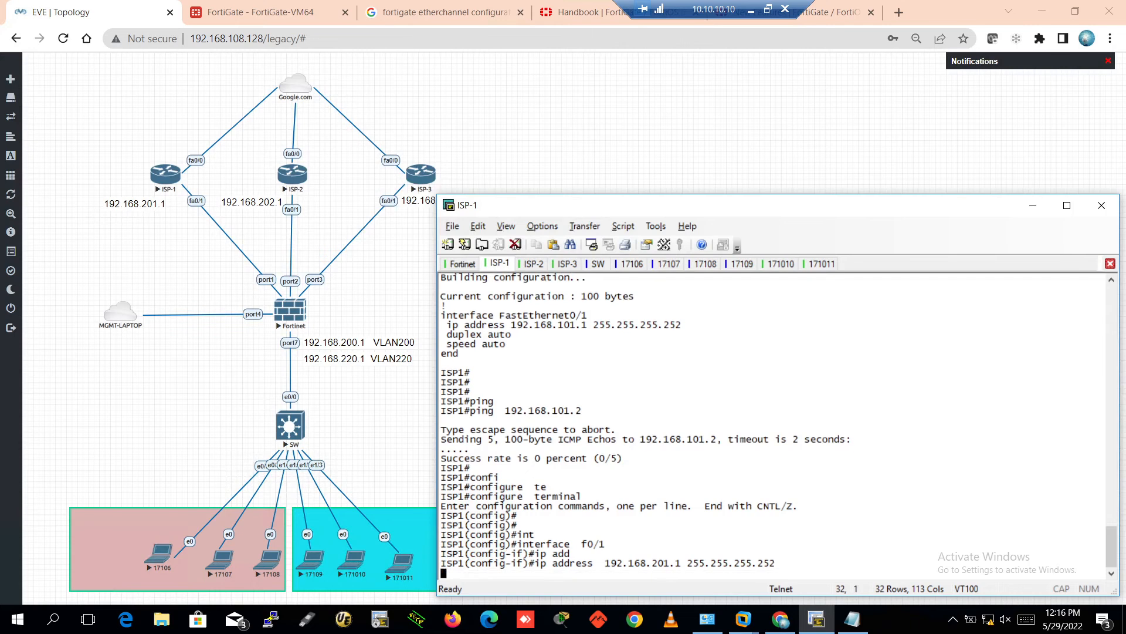
pyautogui.write('no shu')
pyautogui.press('Tab')
pyautogui.press('Return')
pyautogui.press('Return')
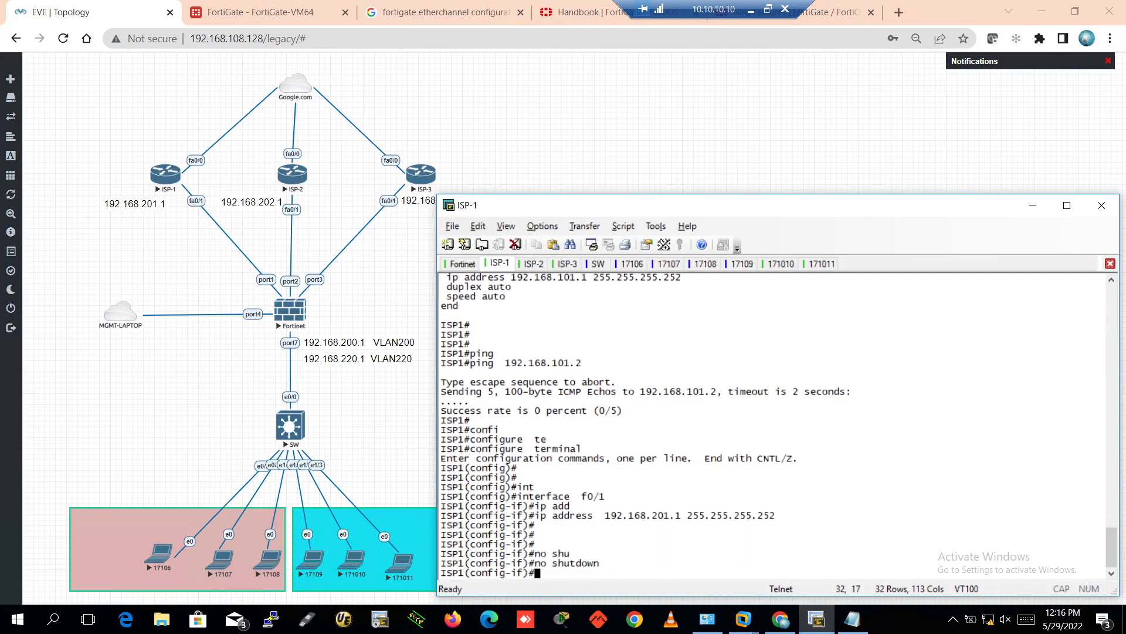
# Save the ISP-1 configuration with wr and confirm 192.168.201.2 answers pings
pyautogui.hotkey('ctrl', 'z')
pyautogui.press('Return')
pyautogui.write('wr')
pyautogui.press('Return')
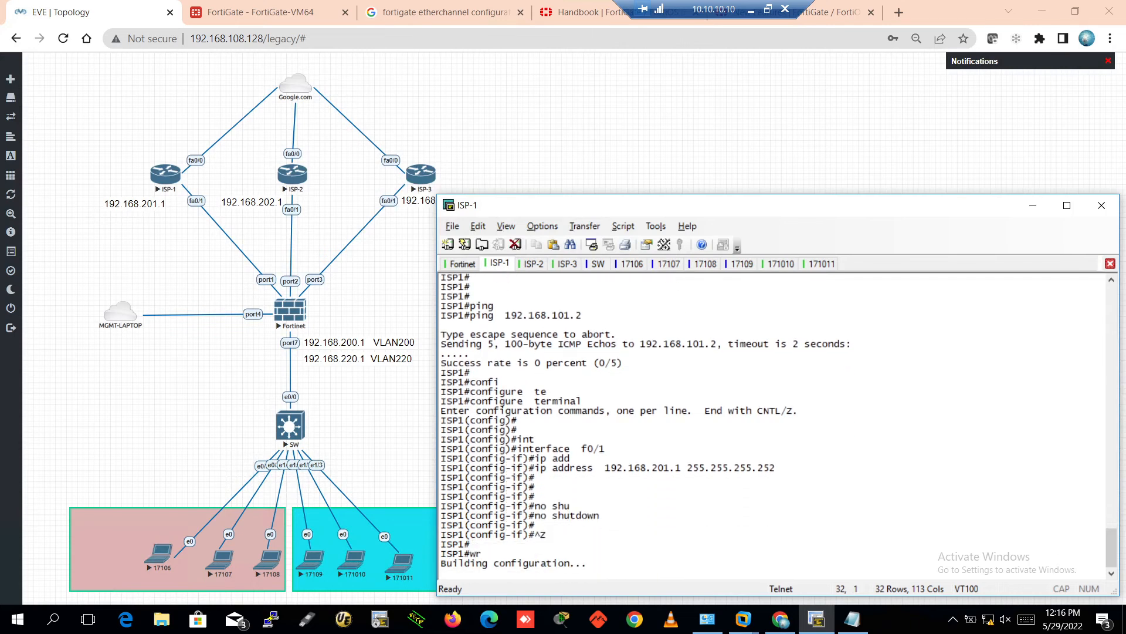
pyautogui.press('Return')
pyautogui.press('Return')
pyautogui.press('Return')
pyautogui.press('Return')
pyautogui.press('Return')
pyautogui.press('Return')
pyautogui.press('Return')
pyautogui.press('Return')
pyautogui.press('Return')
pyautogui.press('Return')
pyautogui.press('Return')
pyautogui.press('Return')
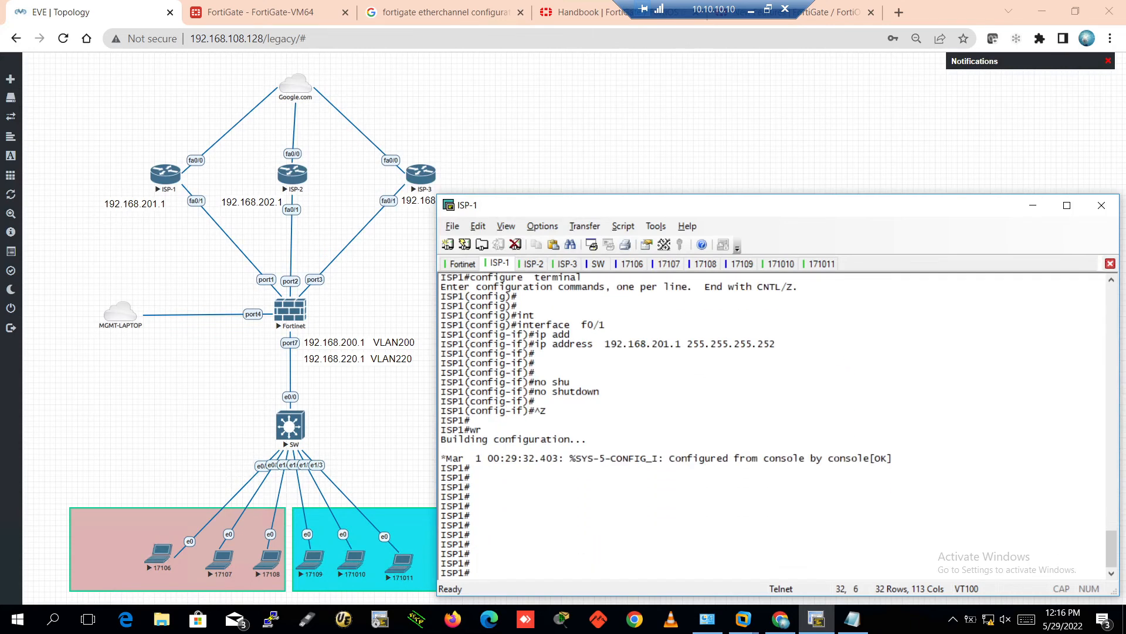
pyautogui.write('ping ')
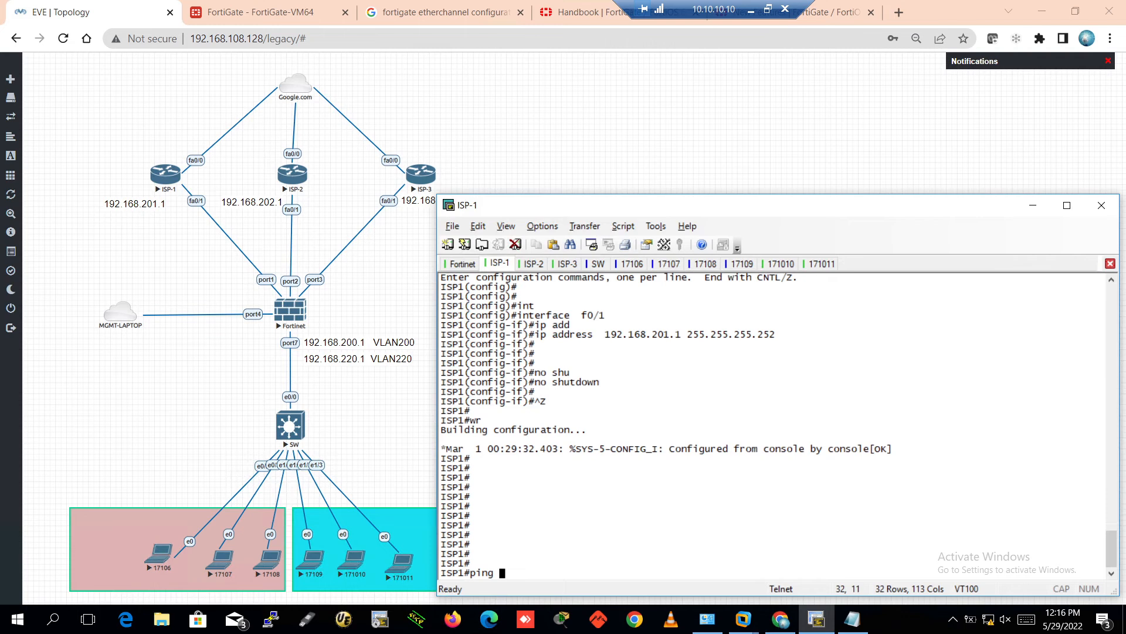
pyautogui.write('192.168.201.2')
pyautogui.press('Return')
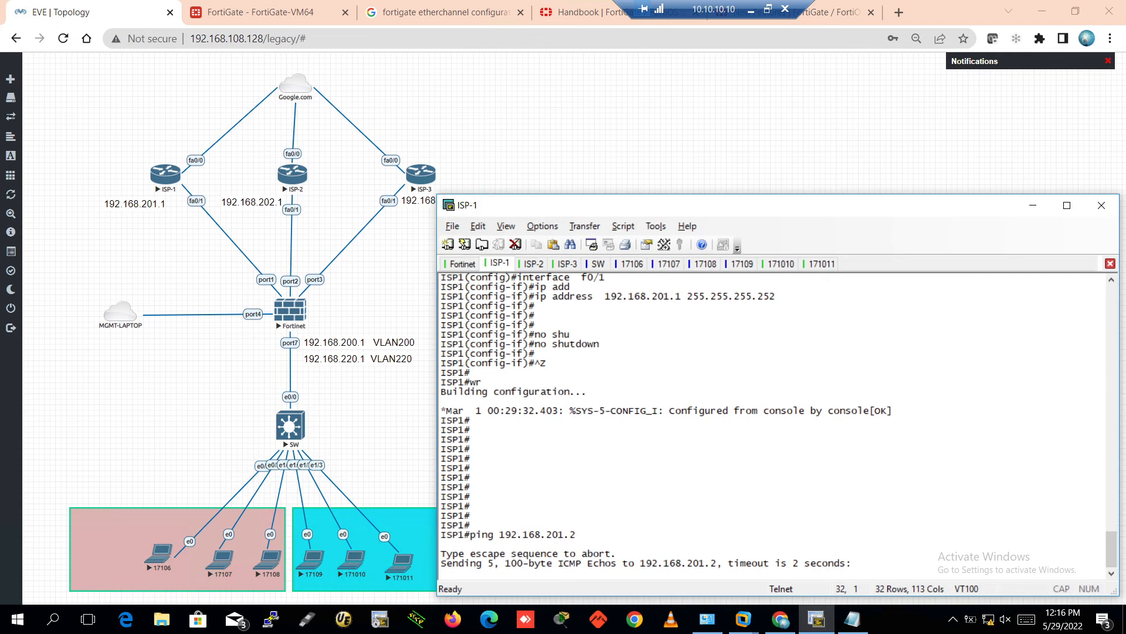
pyautogui.press('Return')
pyautogui.press('Return')
pyautogui.press('Return')
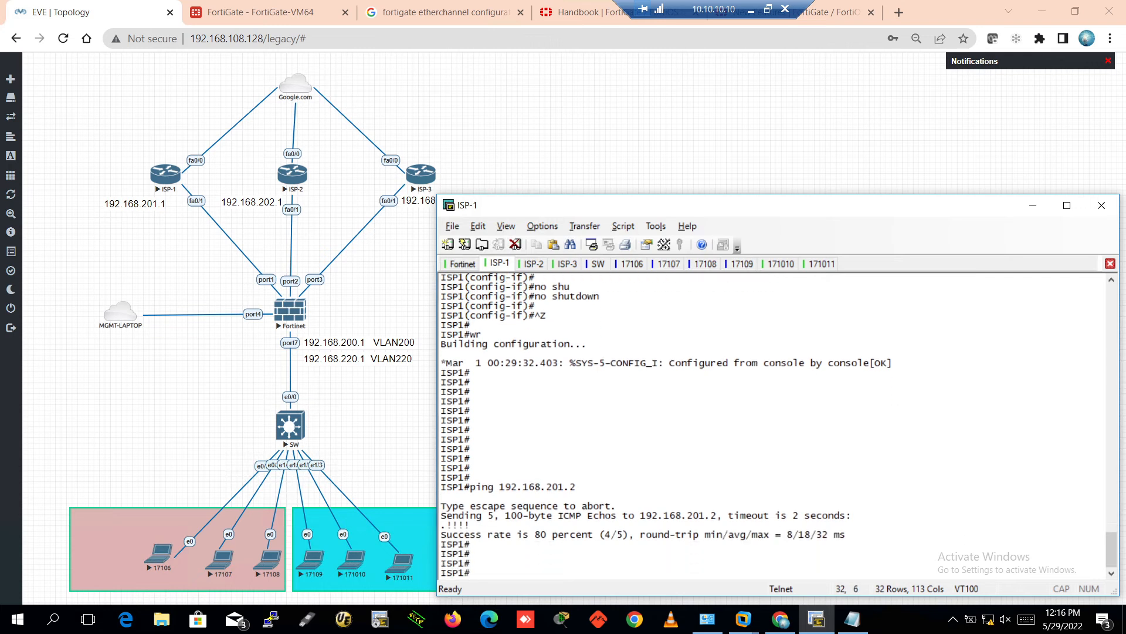
pyautogui.click(534, 263)
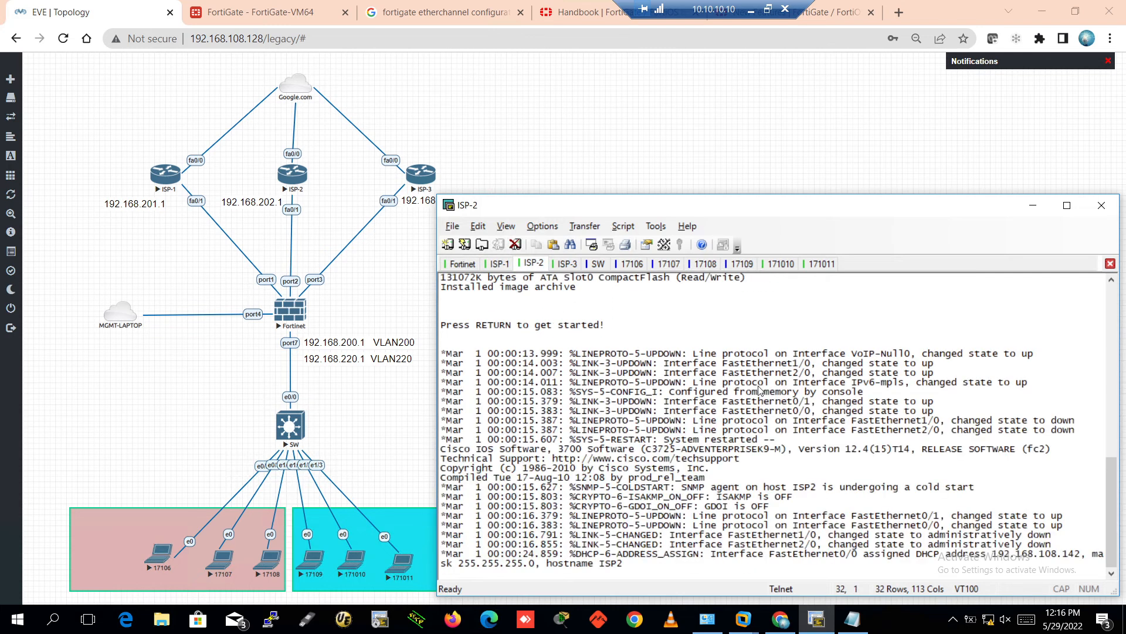
# On ISP-2, enter configuration mode and show FastEthernet0/1's current running configuration
pyautogui.press('Return')
pyautogui.press('Return')
pyautogui.press('Return')
pyautogui.press('Return')
pyautogui.press('Return')
pyautogui.press('Return')
pyautogui.press('Return')
pyautogui.press('Return')
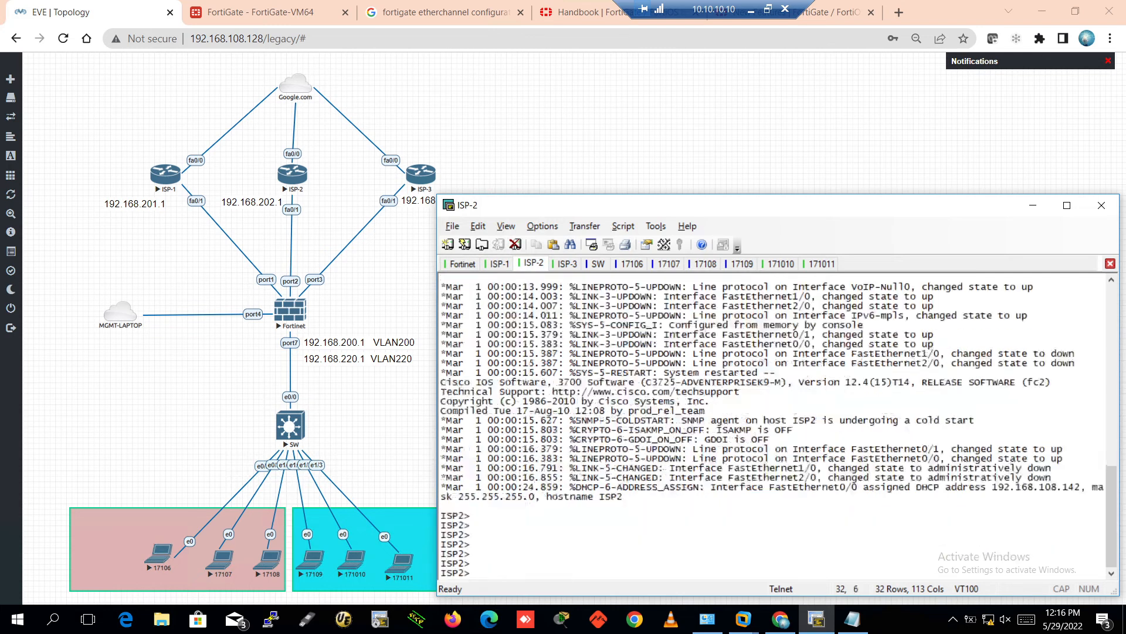
pyautogui.write('en')
pyautogui.press('Return')
pyautogui.press('Return')
pyautogui.press('Return')
pyautogui.press('Return')
pyautogui.write('config t')
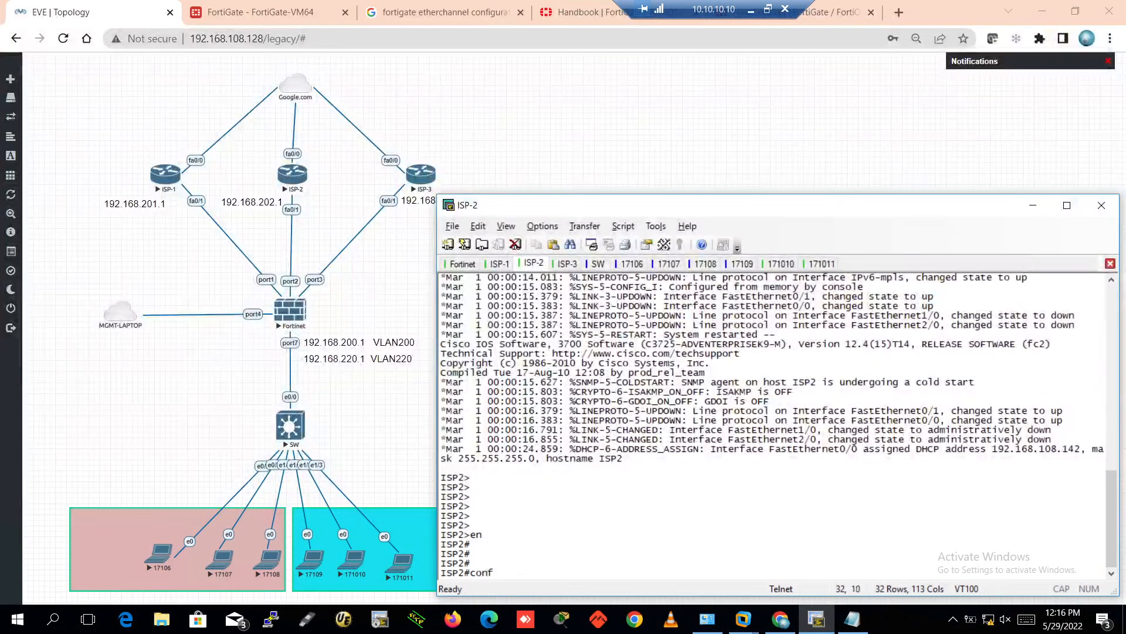
pyautogui.press('Return')
pyautogui.press('Return')
pyautogui.press('Return')
pyautogui.press('Return')
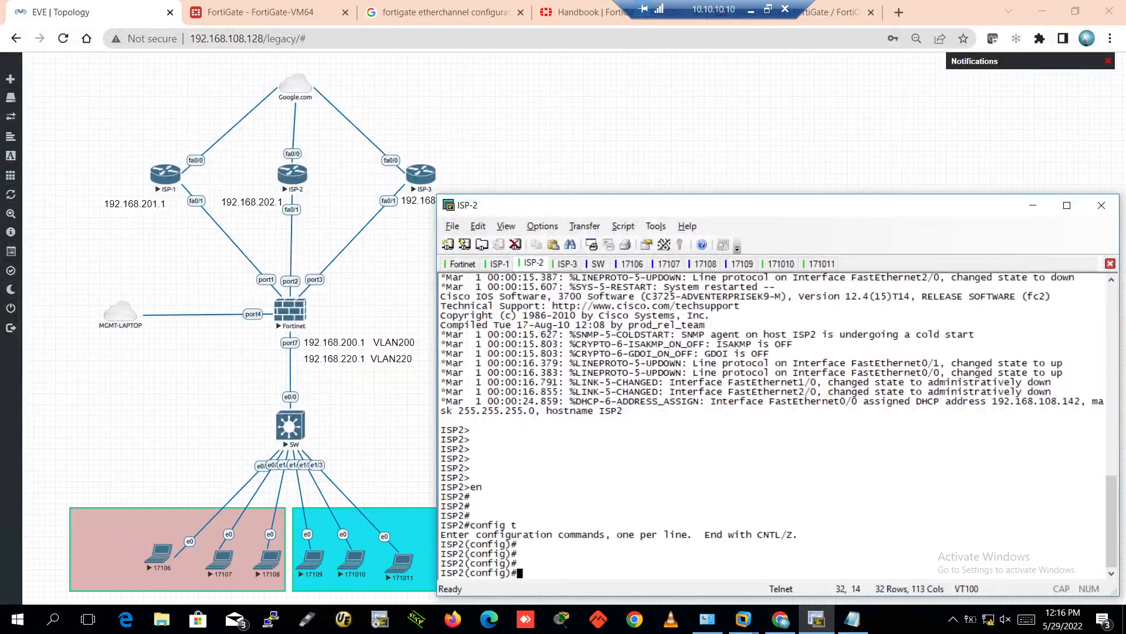
pyautogui.write('do show riunn int')
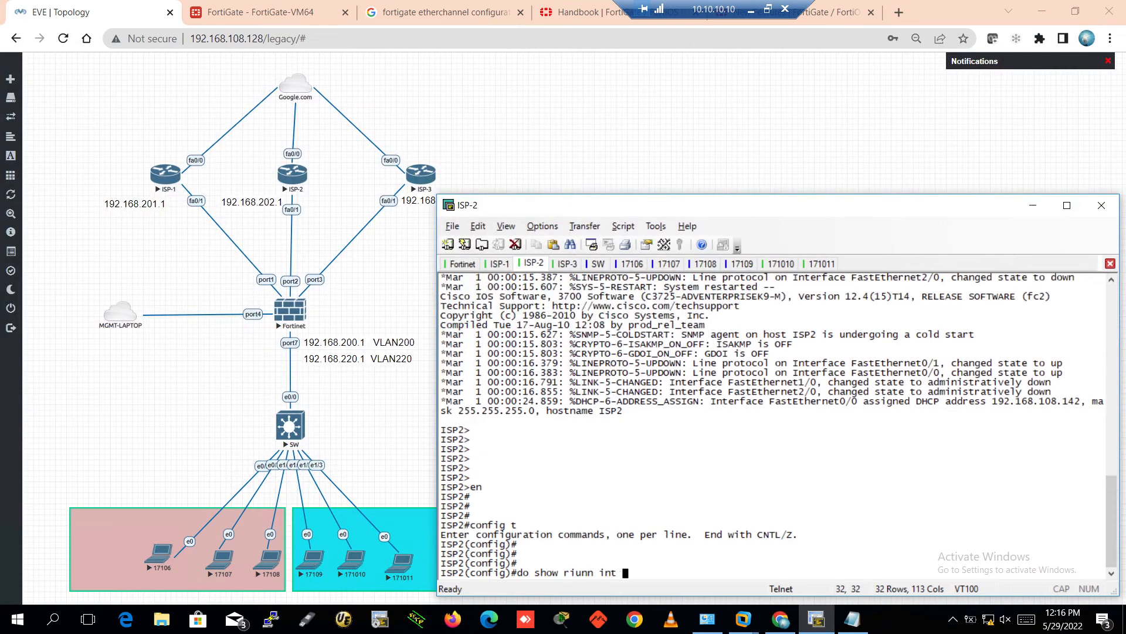
pyautogui.press('BackSpace')
pyautogui.press('BackSpace')
pyautogui.press('BackSpace')
pyautogui.press('BackSpace')
pyautogui.press('BackSpace')
pyautogui.press('BackSpace')
pyautogui.press('BackSpace')
pyautogui.press('BackSpace')
pyautogui.press('BackSpace')
pyautogui.write('unn int f0/1')
pyautogui.press('Return')
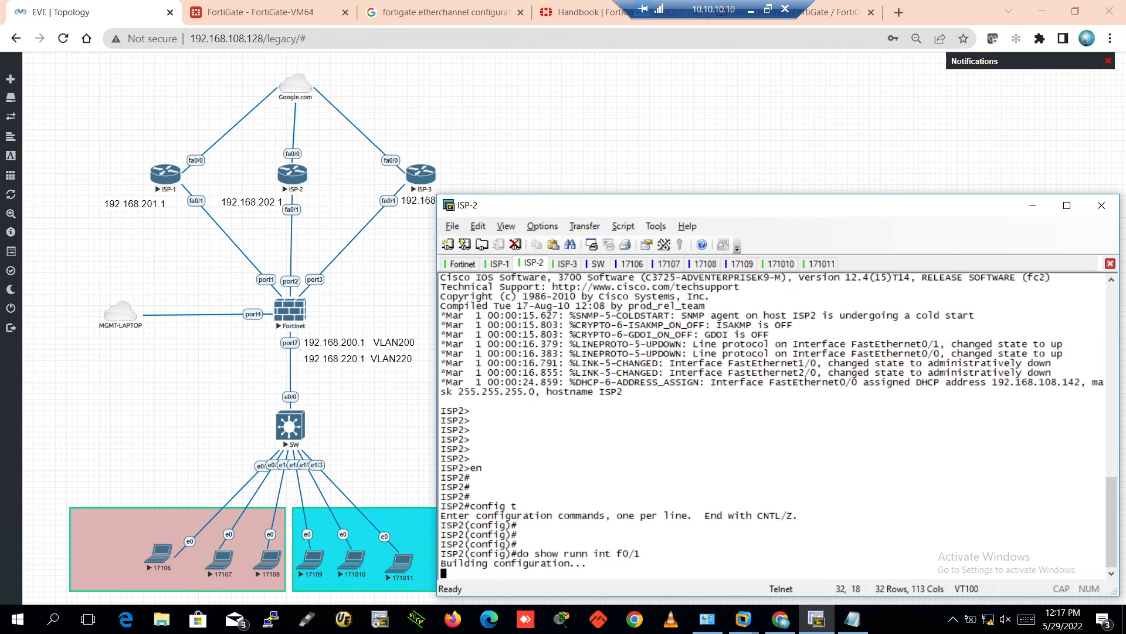
# Set FastEthernet0/1's address to 192.168.202.1 255.255.255.252
pyautogui.press('Return')
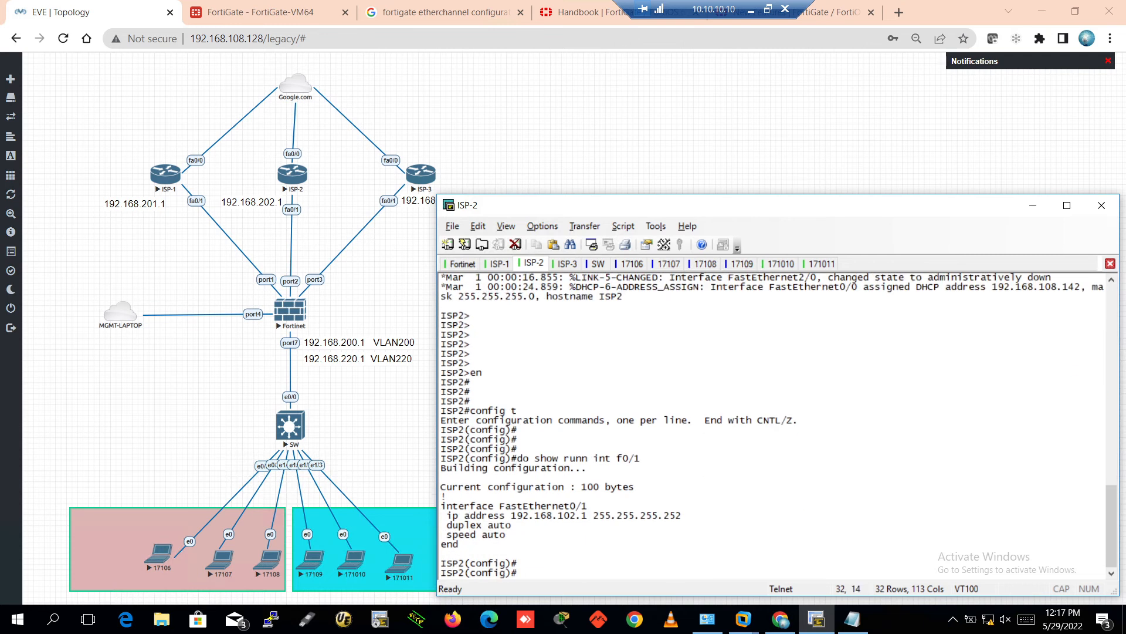
pyautogui.write('int f0/1')
pyautogui.press('Return')
pyautogui.press('Return')
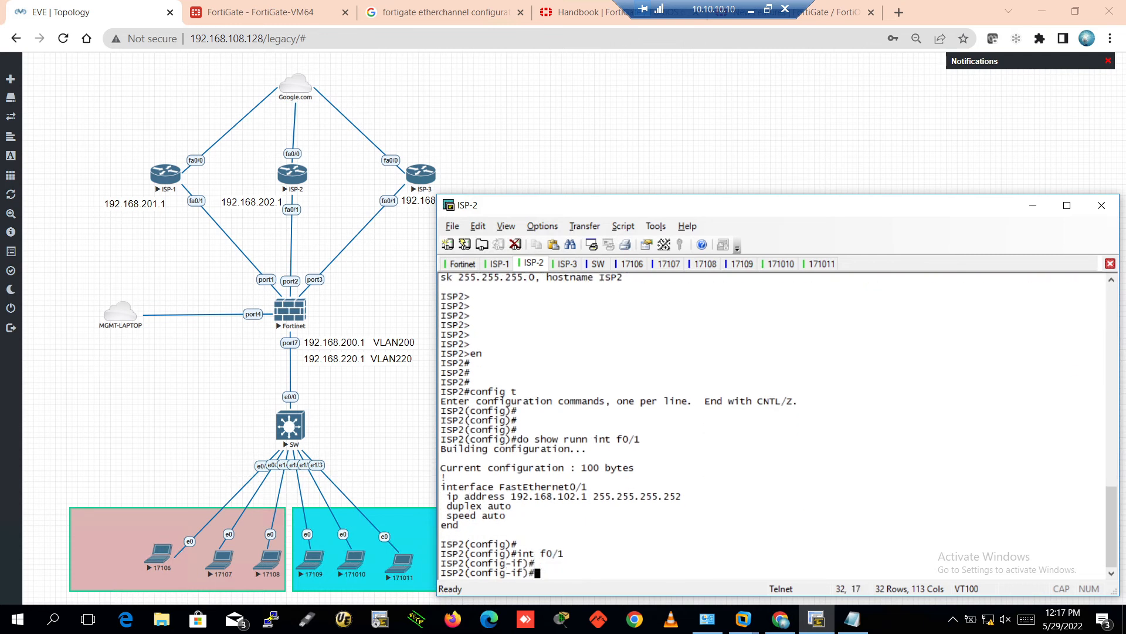
pyautogui.write('in')
pyautogui.write('ip add')
pyautogui.press('Tab')
pyautogui.write('192.')
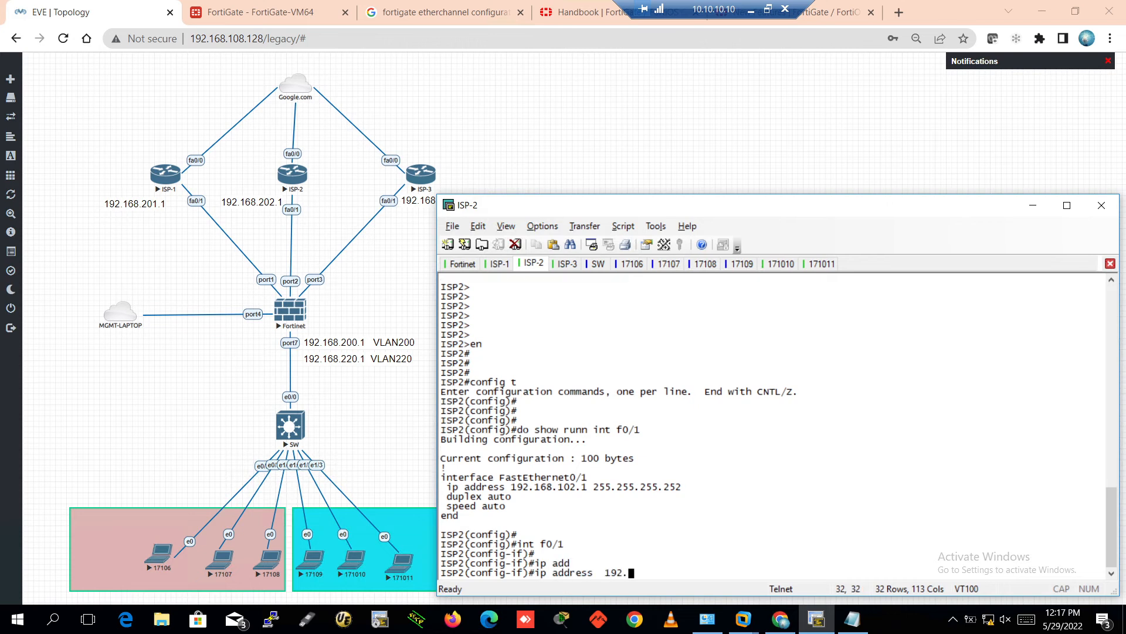
pyautogui.write('168.202.1 255.255.255.252')
pyautogui.press('Return')
pyautogui.press('Return')
pyautogui.press('Return')
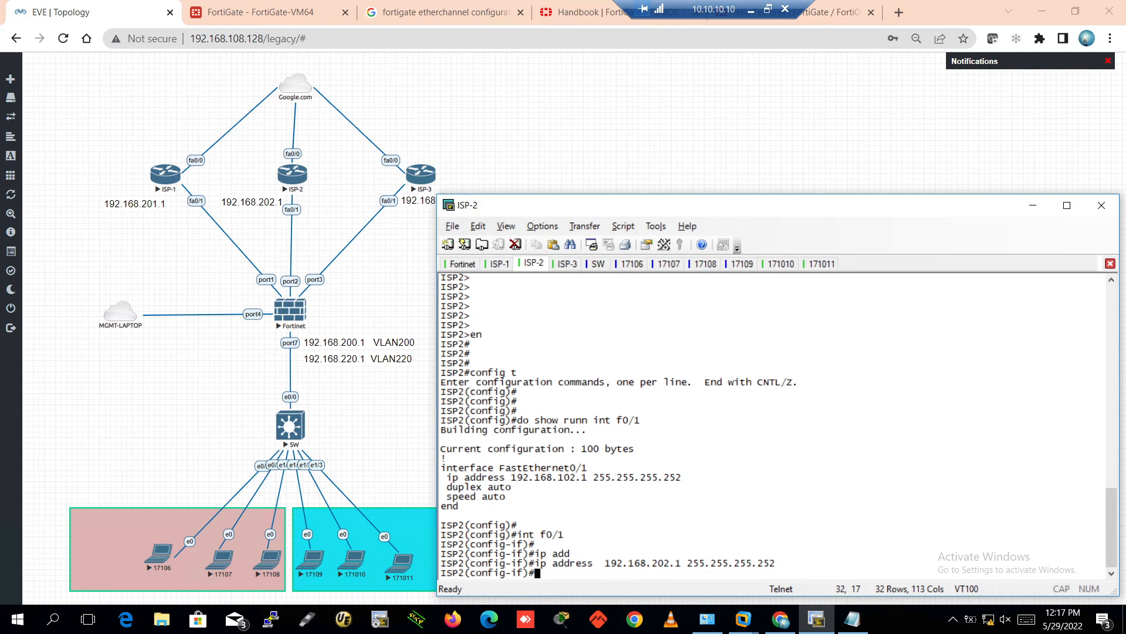
# Enable FastEthernet0/1 with no shutdown and leave configuration mode
pyautogui.write('no shu')
pyautogui.press('Tab')
pyautogui.press('Return')
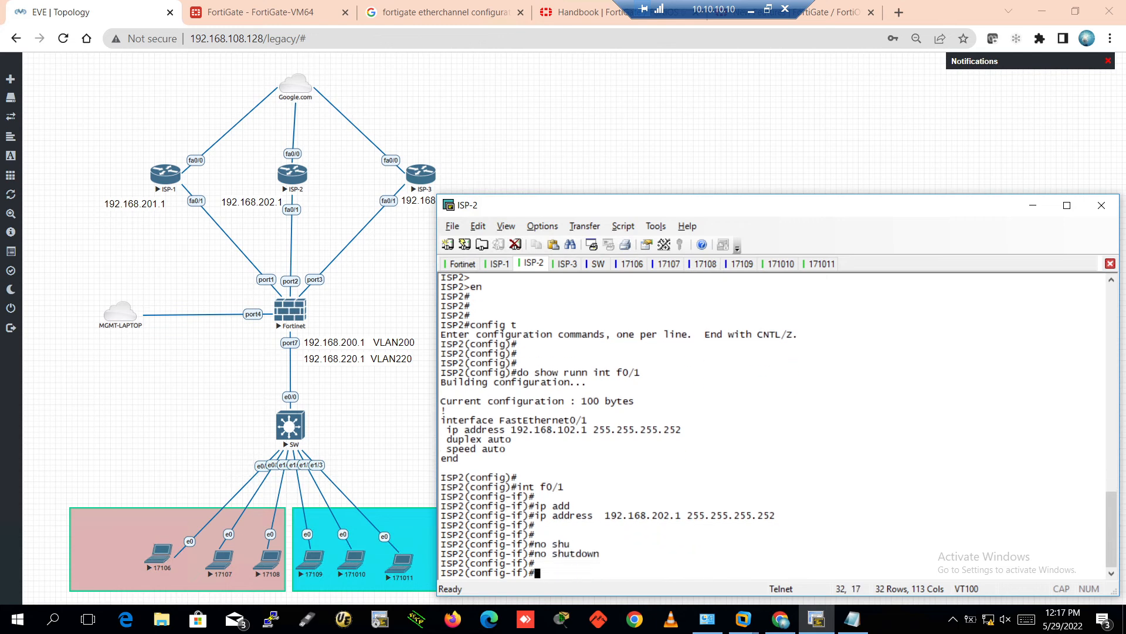
pyautogui.hotkey('ctrl', 'z')
pyautogui.press('Return')
pyautogui.press('Return')
pyautogui.press('Return')
pyautogui.press('Return')
pyautogui.press('Return')
# Ping 192.168.202.2 from ISP-2 to confirm the link answers
pyautogui.write('ping 192/')
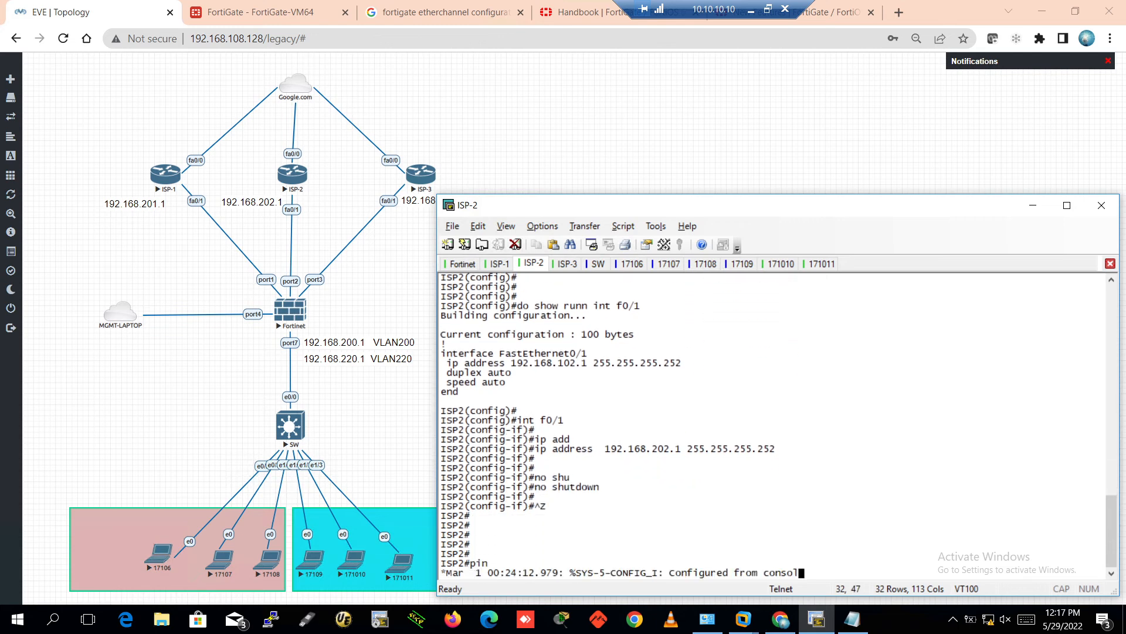
pyautogui.press('BackSpace')
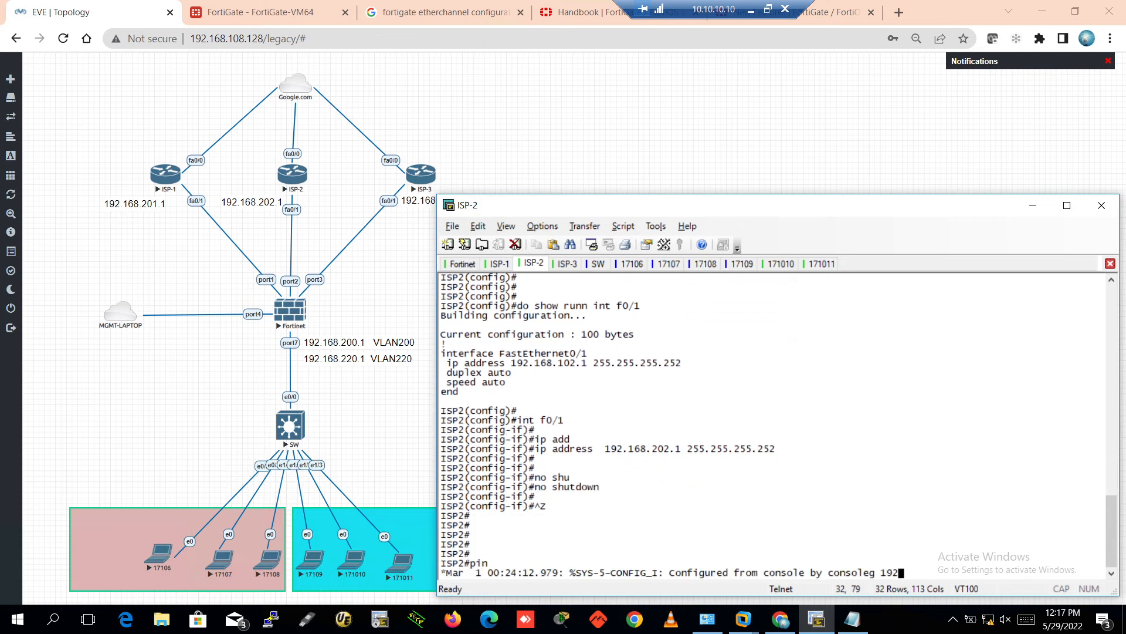
pyautogui.write('?')
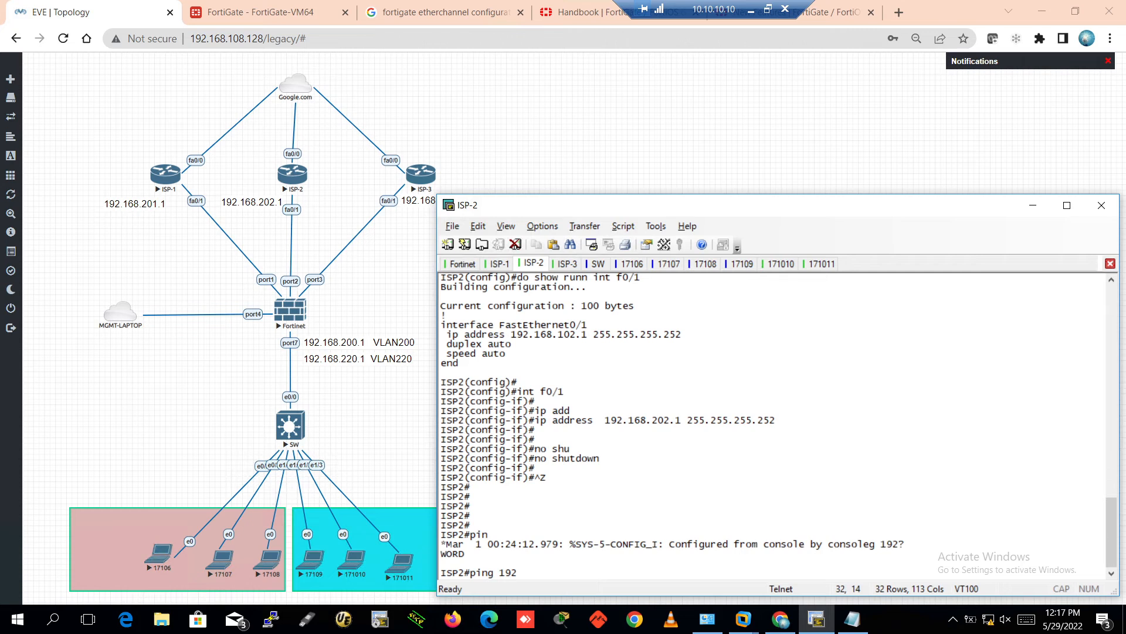
pyautogui.write('.168.202.2')
pyautogui.press('Return')
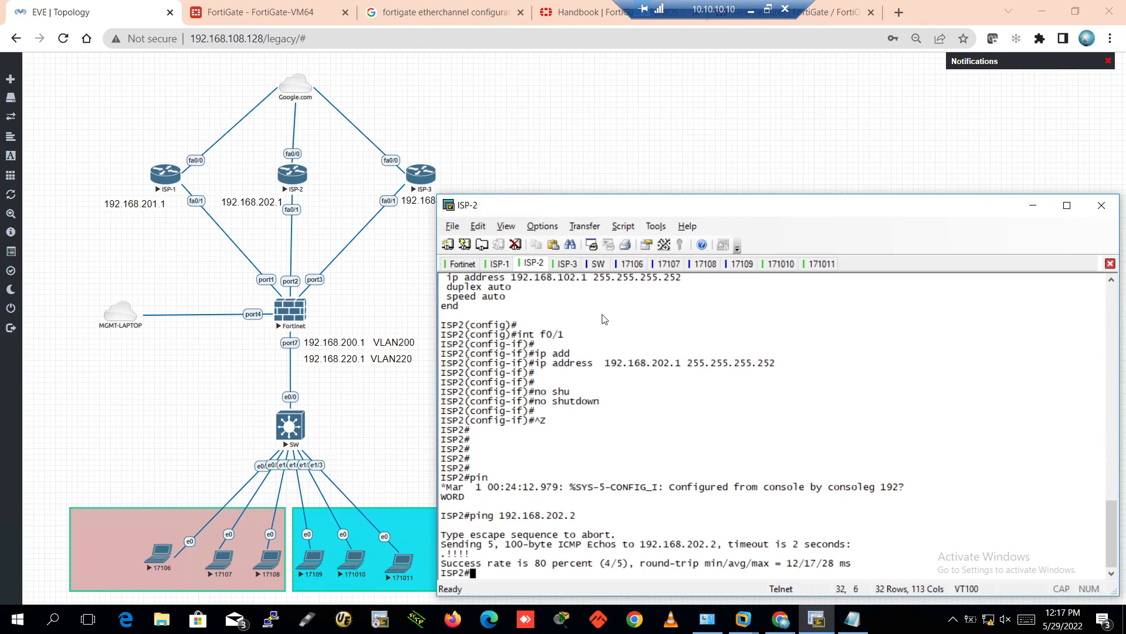
pyautogui.click(562, 263)
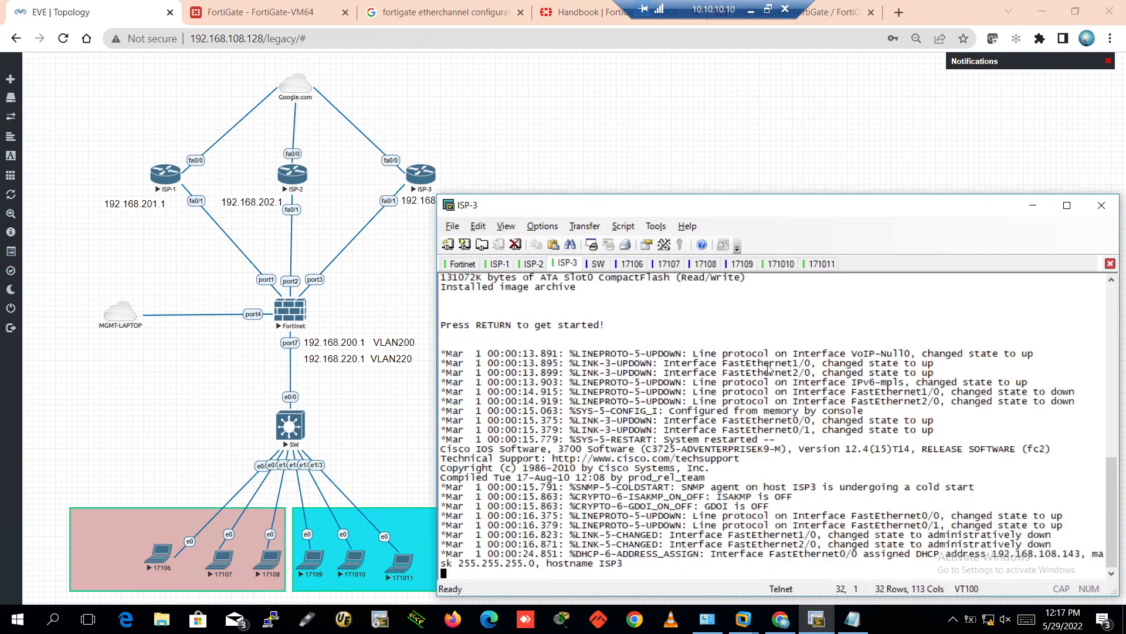
# On ISP-3, enter configuration mode for interface FastEthernet0/1
pyautogui.press('Return')
pyautogui.press('Return')
pyautogui.press('Return')
pyautogui.press('Return')
pyautogui.press('Return')
pyautogui.press('Return')
pyautogui.press('Return')
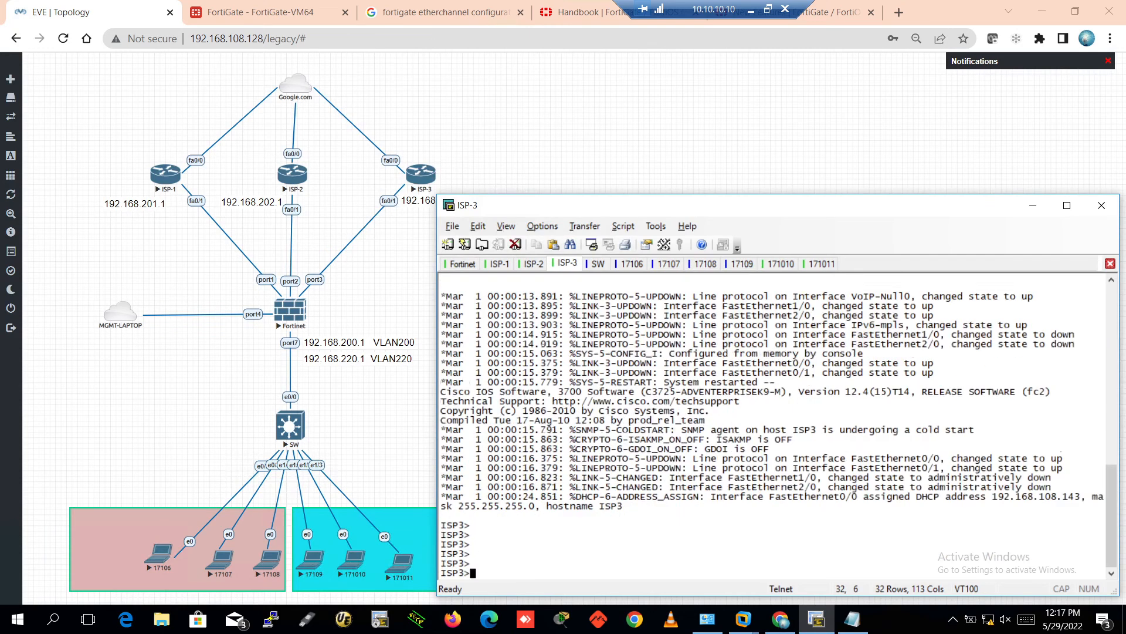
pyautogui.write('en')
pyautogui.press('Return')
pyautogui.press('Return')
pyautogui.press('Return')
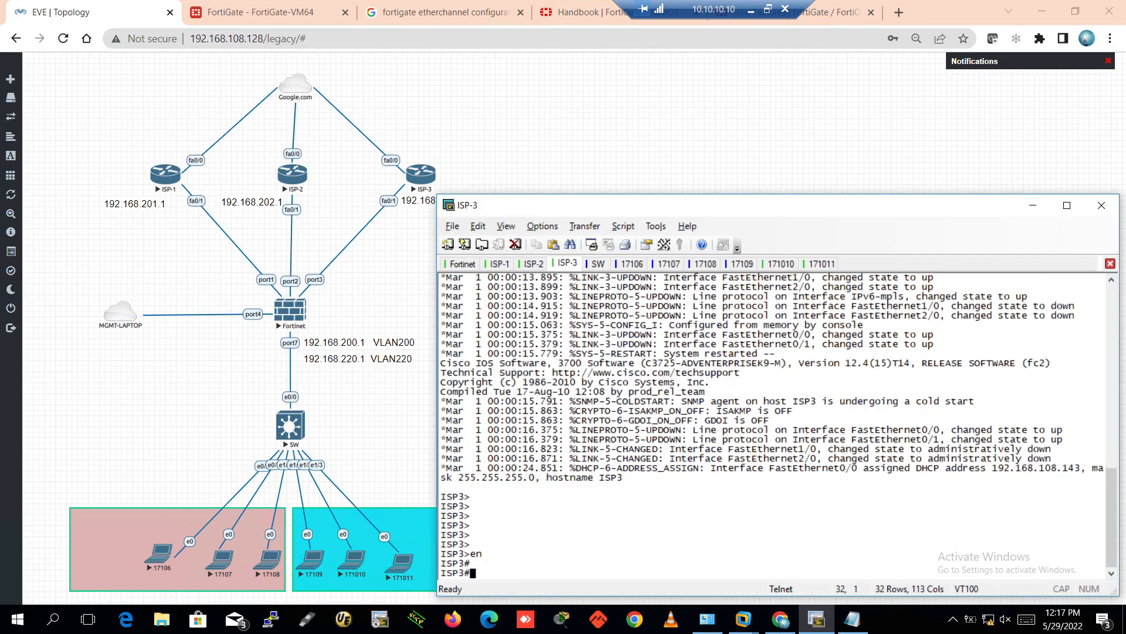
pyautogui.write('config t')
pyautogui.press('Return')
pyautogui.press('Return')
pyautogui.press('Return')
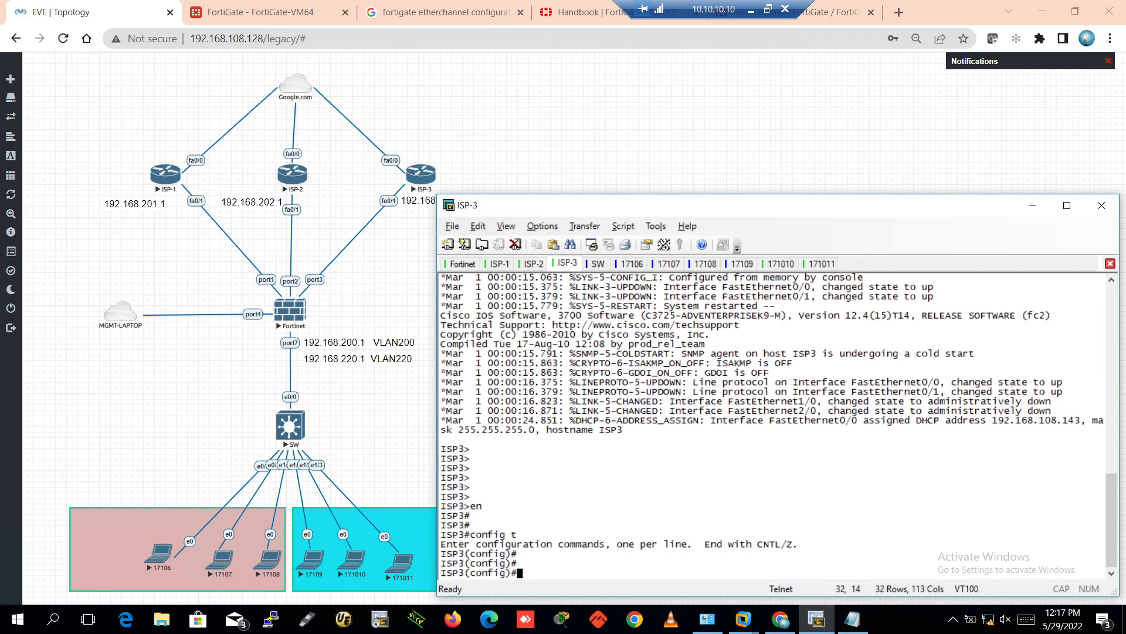
pyautogui.write('int f0/1')
pyautogui.press('Return')
pyautogui.press('Return')
pyautogui.press('Return')
pyautogui.press('Return')
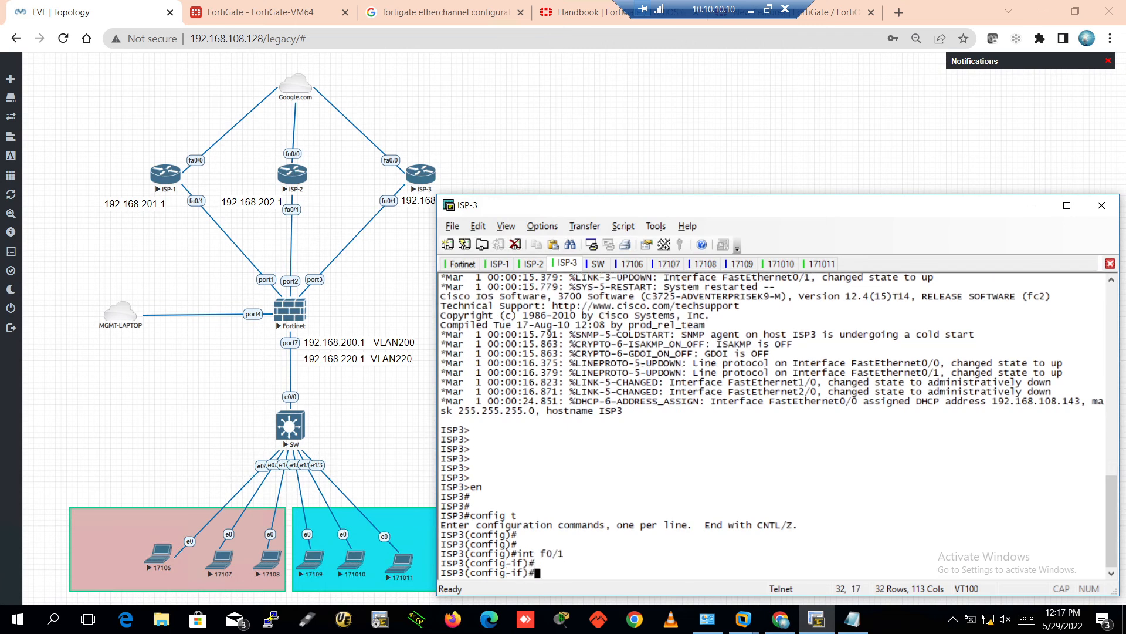
# Assign 192.168.203.1 255.255.255.252 to FastEthernet0/1 and exit configuration mode
pyautogui.write('ip add')
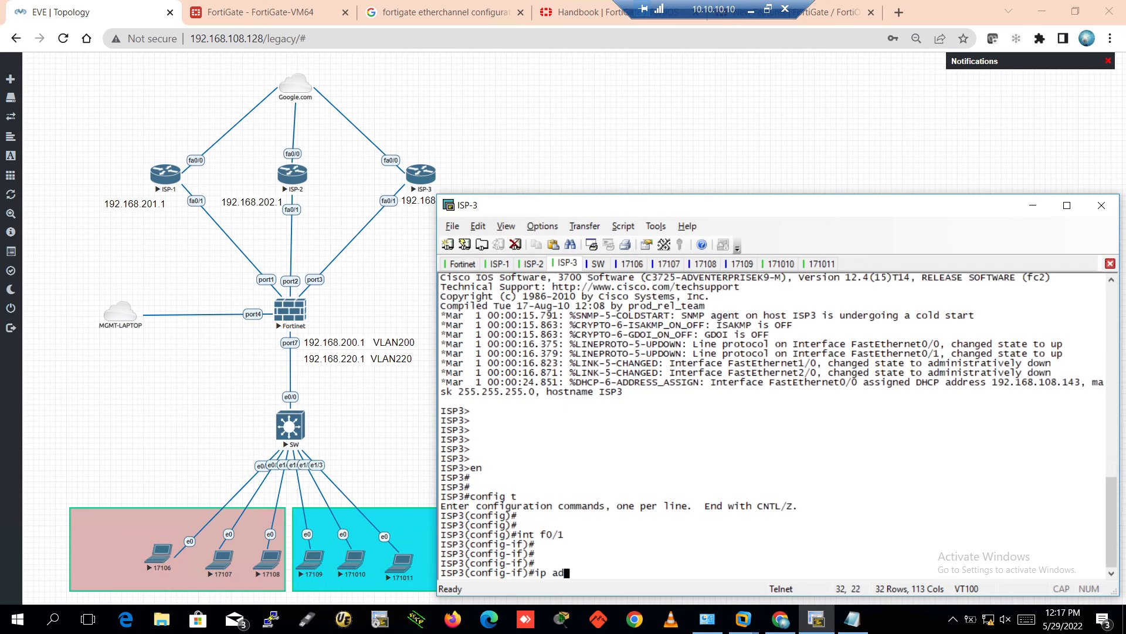
pyautogui.press('Tab')
pyautogui.write('192.16')
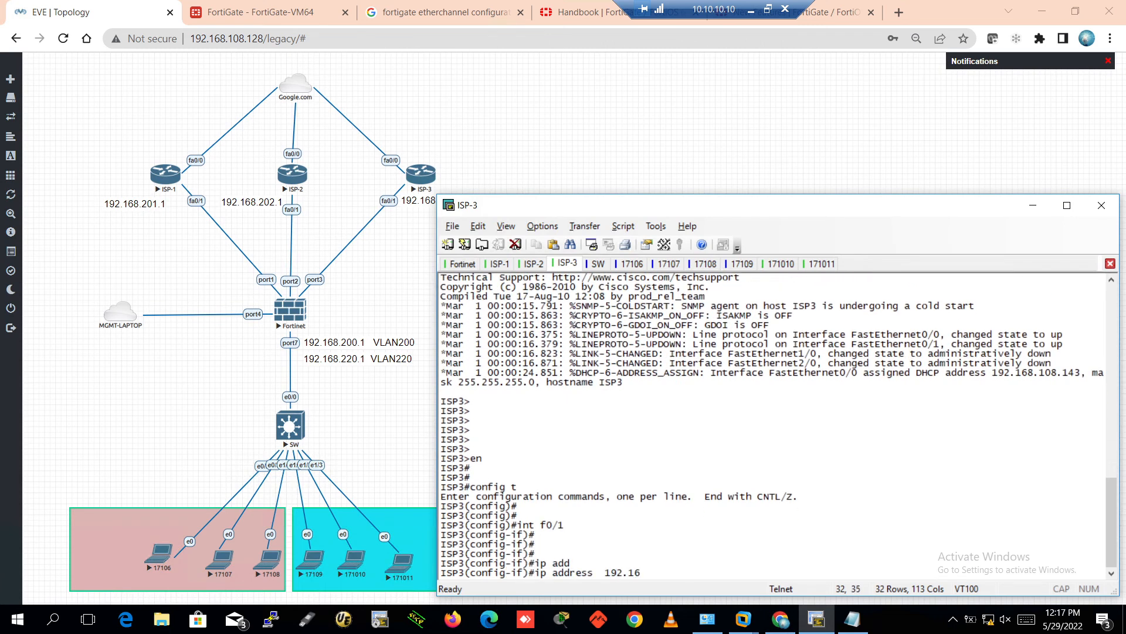
pyautogui.write('8.203.1 255.255.255.')
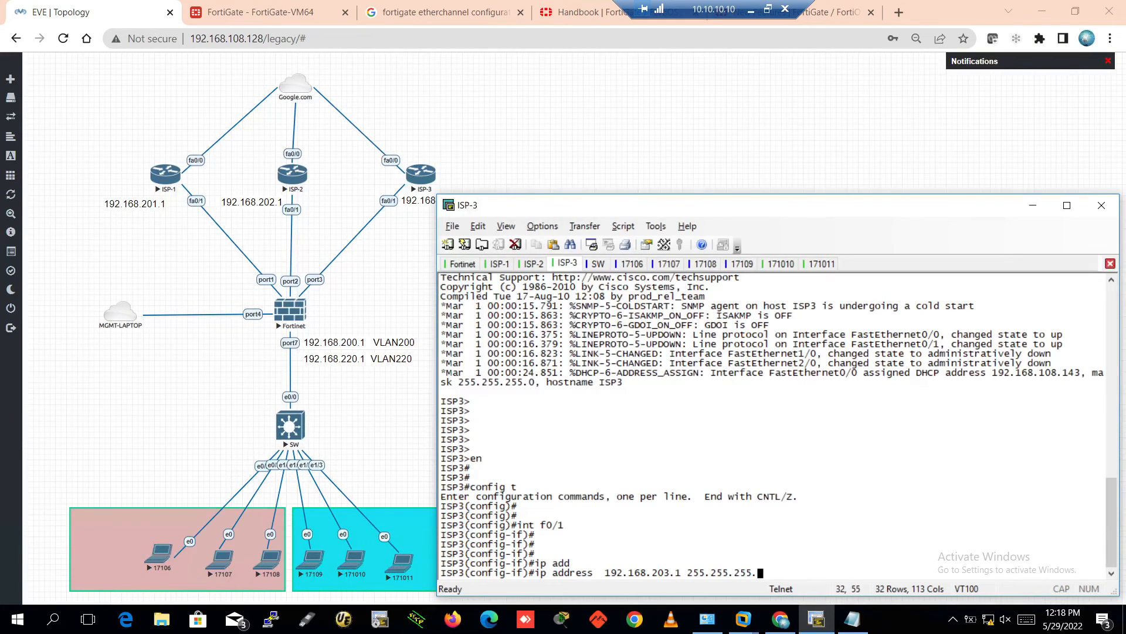
pyautogui.write('252')
pyautogui.press('Return')
pyautogui.press('Return')
pyautogui.press('Return')
pyautogui.press('Return')
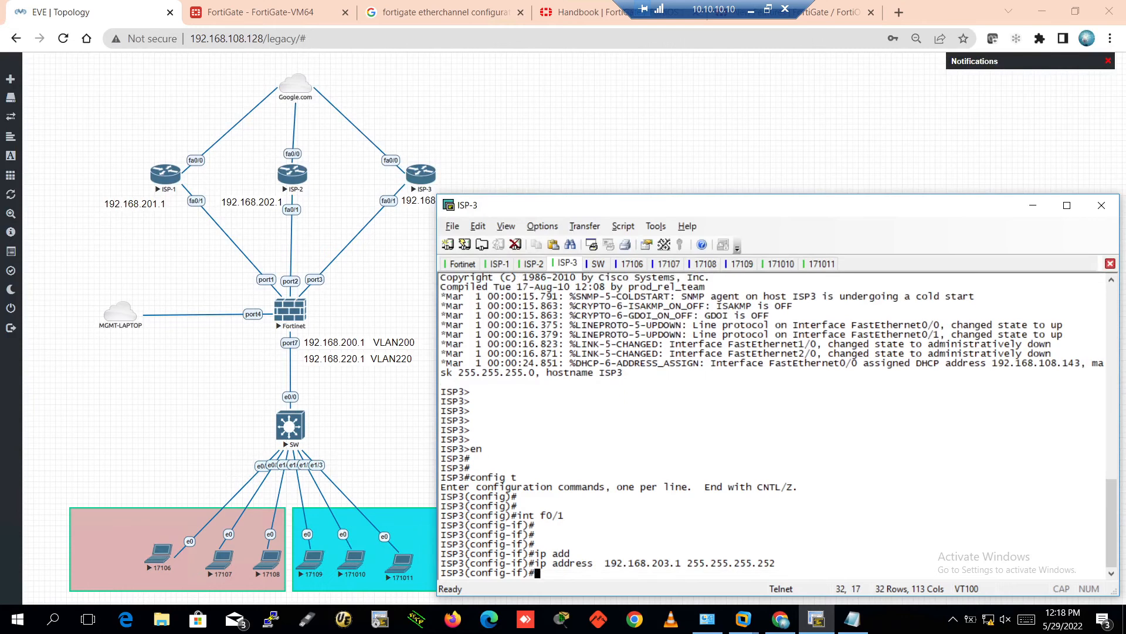
pyautogui.hotkey('ctrl', 'z')
pyautogui.press('Return')
pyautogui.press('Return')
pyautogui.press('Return')
pyautogui.press('Return')
pyautogui.press('Return')
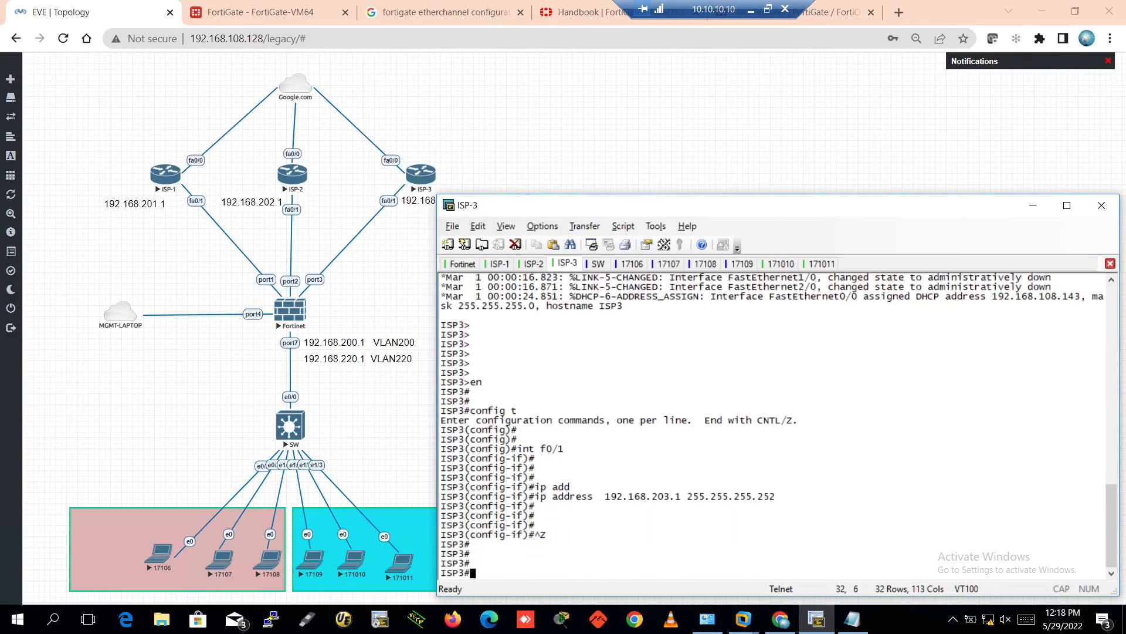
# Confirm 192.168.203.2 answers pings, then save the ISP-3 configuration with wr
pyautogui.write('ping')
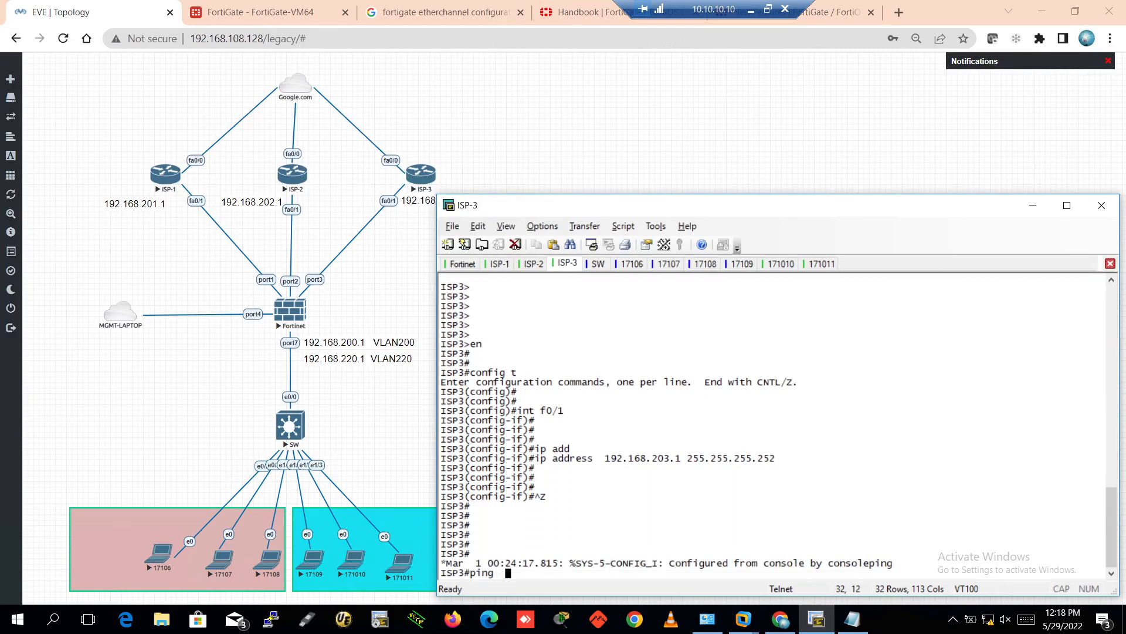
pyautogui.write('  192.168.203.2')
pyautogui.press('Return')
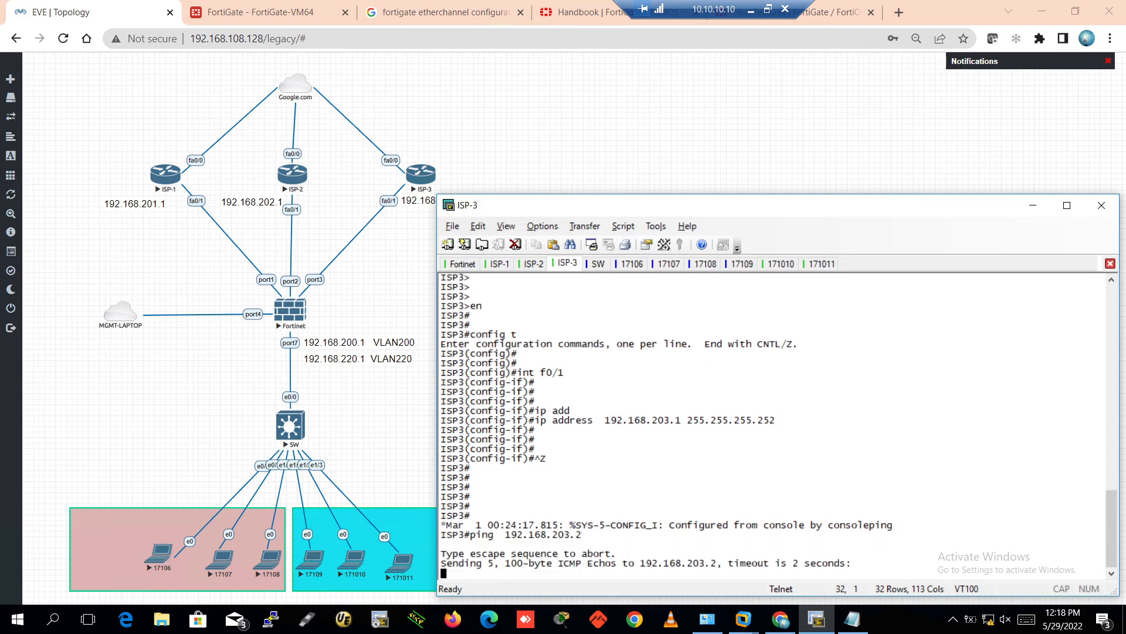
pyautogui.press('Return')
pyautogui.press('Return')
pyautogui.press('Return')
pyautogui.hotkey('ctrl', 'z')
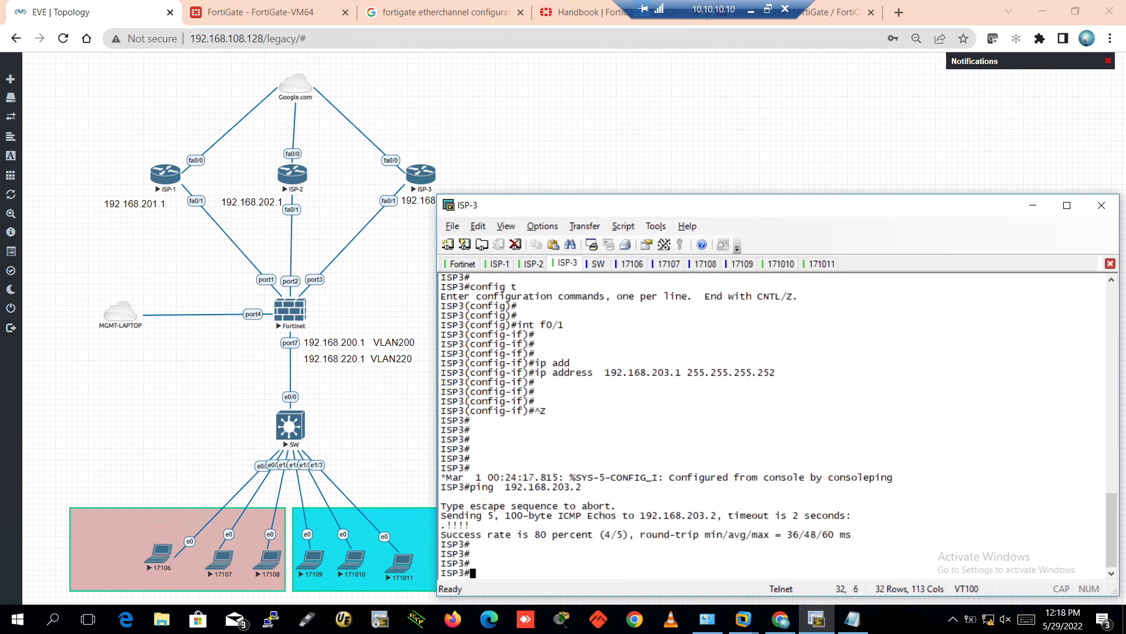
pyautogui.press('Return')
pyautogui.write('wr')
pyautogui.press('Return')
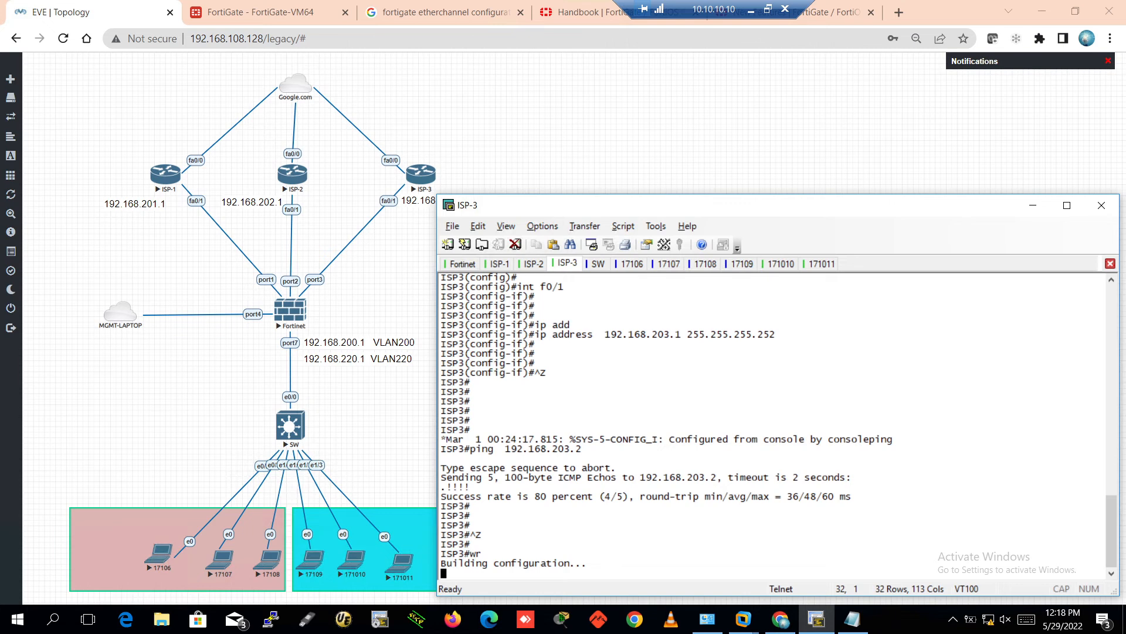
pyautogui.press('Return')
pyautogui.press('Return')
pyautogui.press('Return')
pyautogui.press('Return')
pyautogui.press('Return')
pyautogui.press('Return')
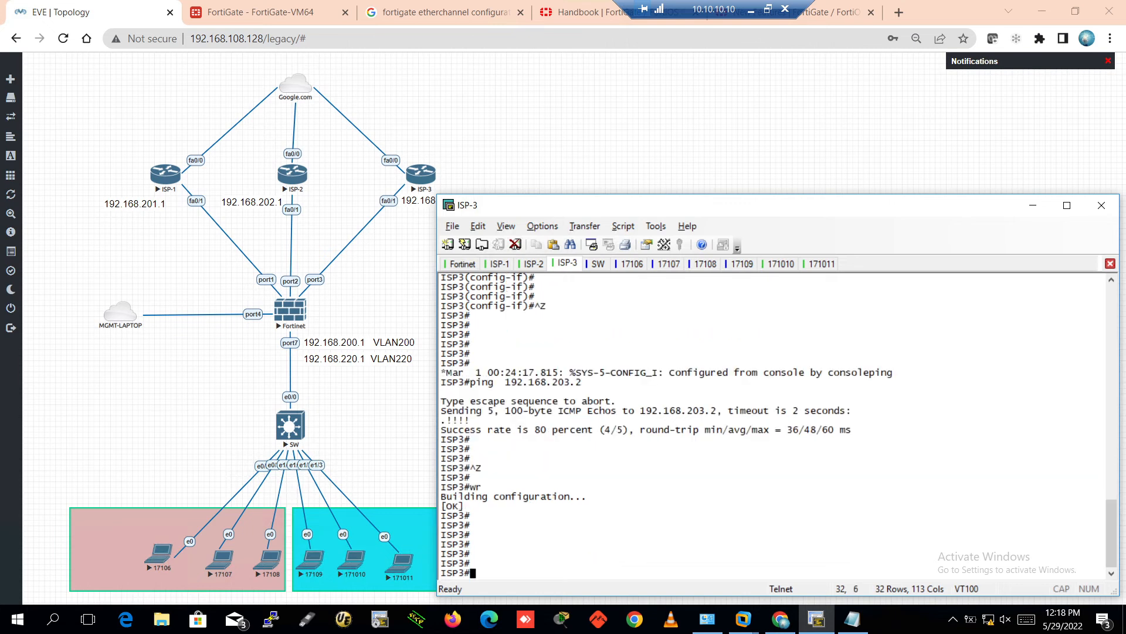
pyautogui.press('Return')
pyautogui.press('Return')
pyautogui.press('Return')
pyautogui.press('Return')
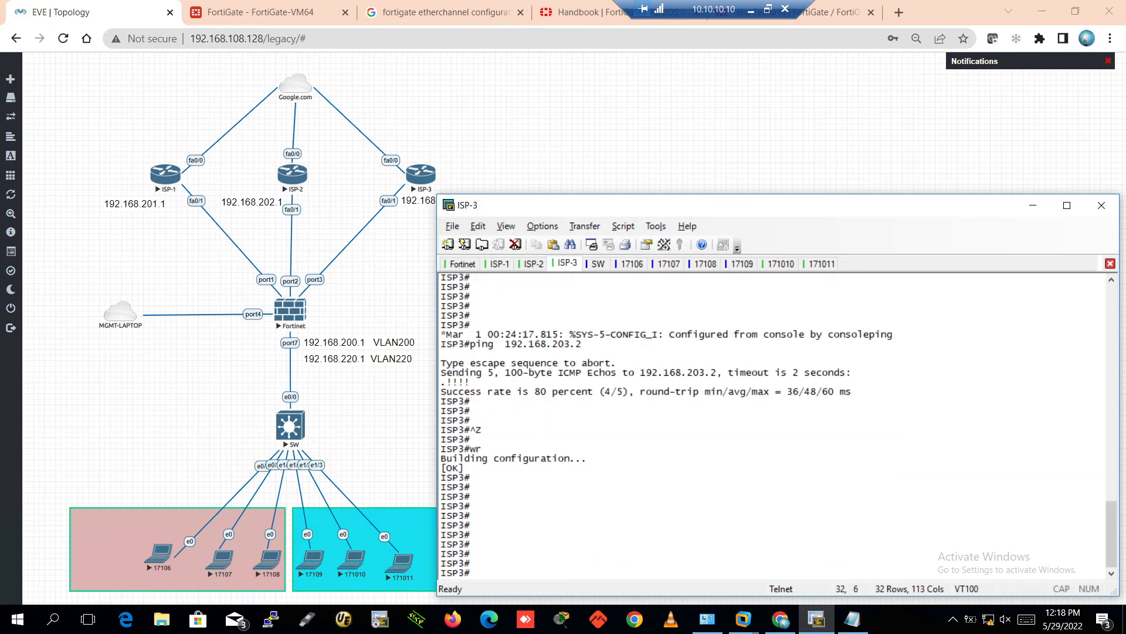
# Ping 8.8.8.8 from ISP-3, which fails with 0% success
pyautogui.write('ping 8.8.8.88')
pyautogui.press('Return')
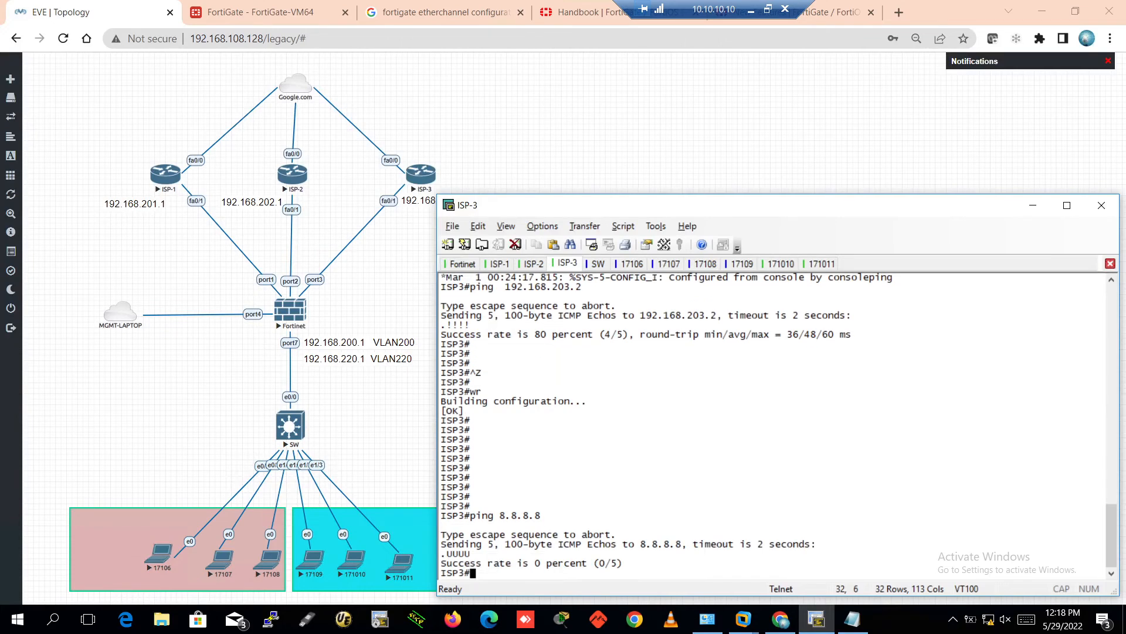
pyautogui.press('Return')
pyautogui.press('Return')
pyautogui.press('Return')
pyautogui.press('Return')
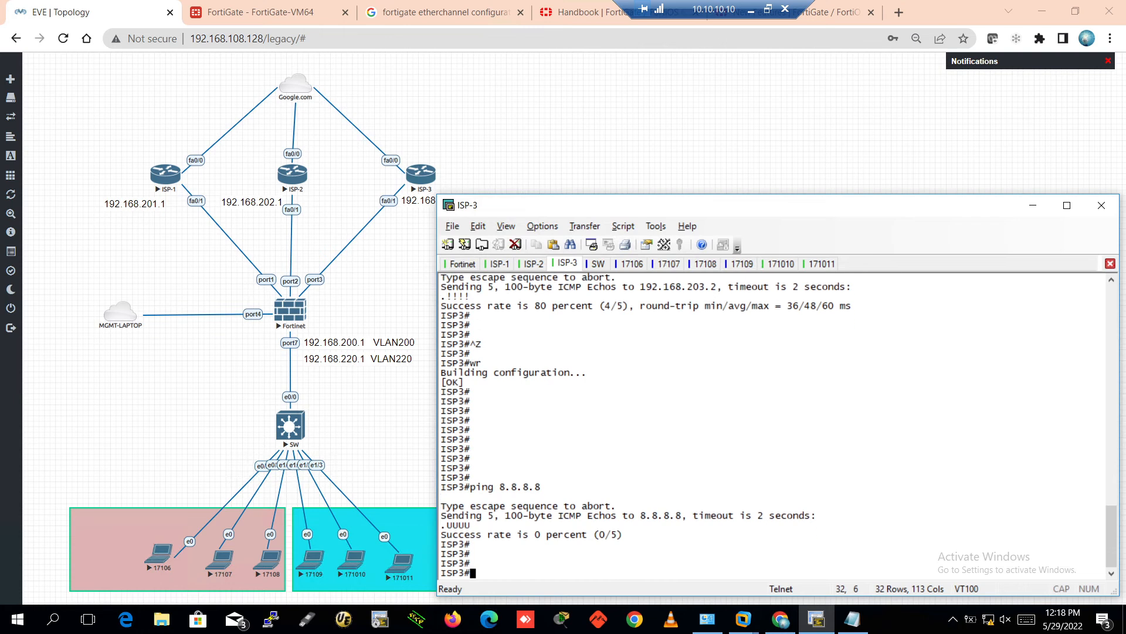
# Show ISP-3's routing table, which has a default route via 192.168.108.2
pyautogui.write('sho')
pyautogui.press('Tab')
pyautogui.write('ip')
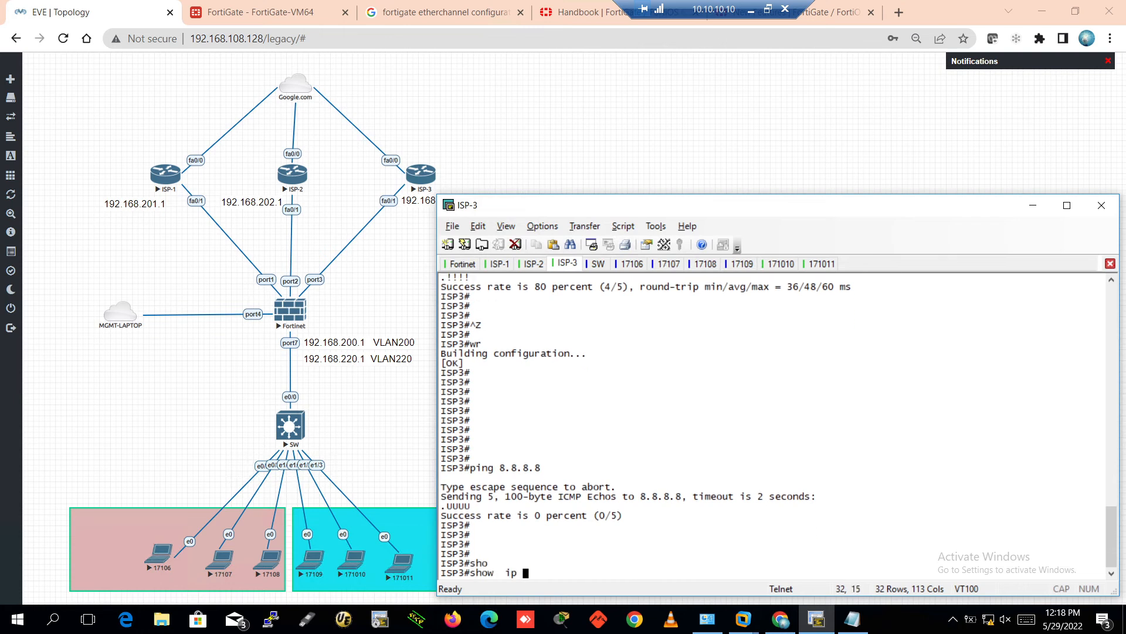
pyautogui.write(' rou')
pyautogui.press('Tab')
pyautogui.press('Return')
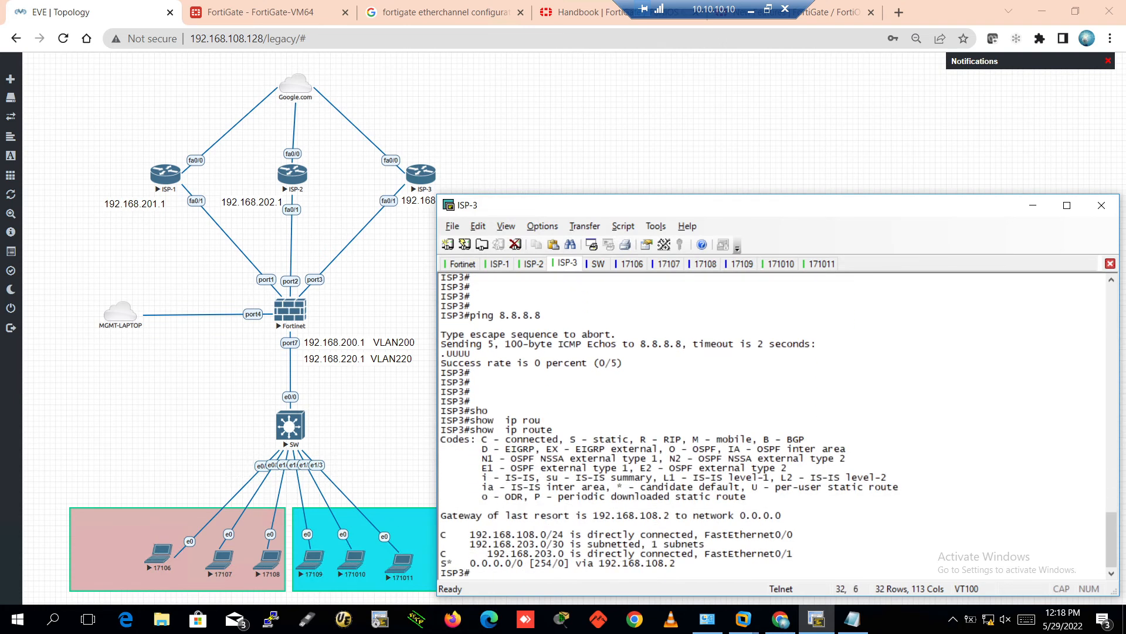
pyautogui.press('Return')
pyautogui.press('Return')
pyautogui.press('Return')
pyautogui.press('Return')
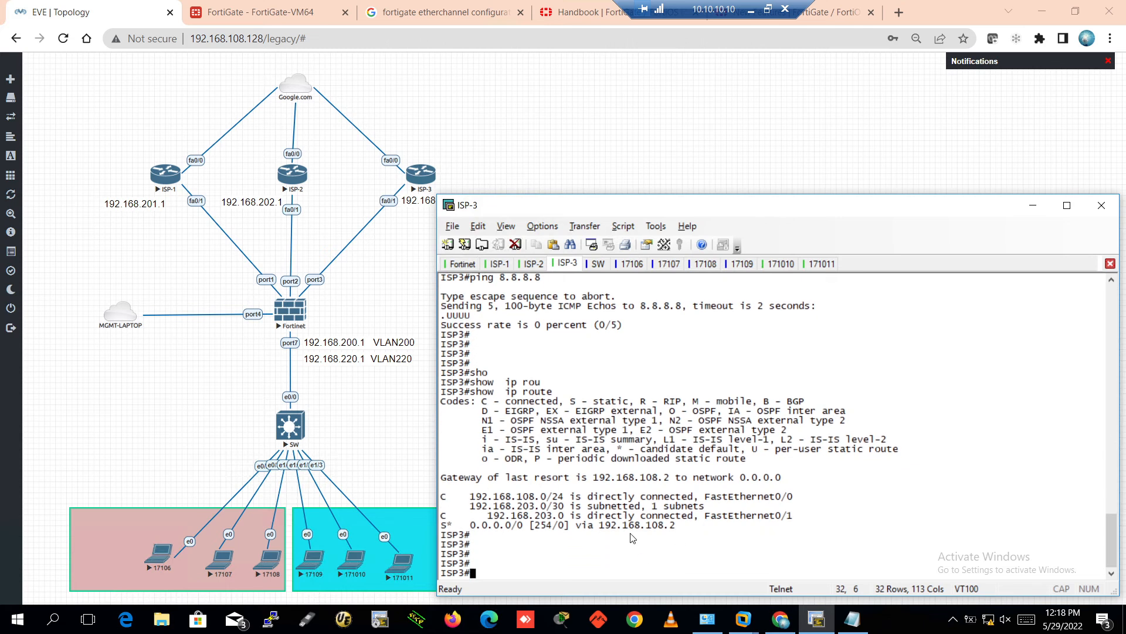
pyautogui.click(534, 264)
# Display ISP-2's routing table with show ip route
pyautogui.press('Return')
pyautogui.press('Return')
pyautogui.press('Return')
pyautogui.write('sho')
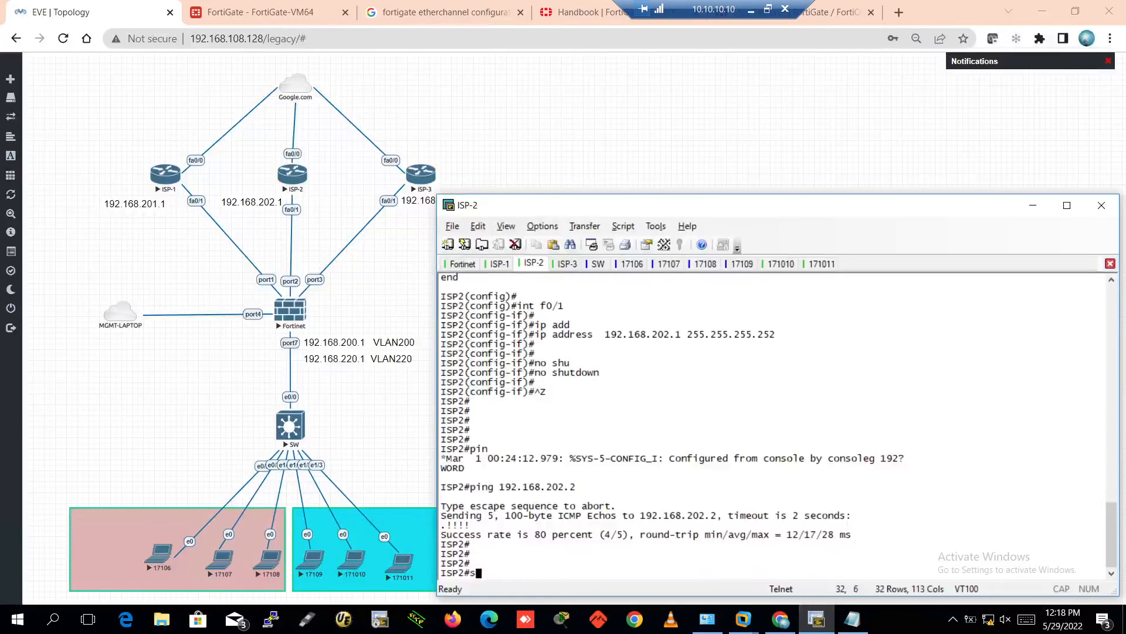
pyautogui.press('Tab')
pyautogui.write('ip rou')
pyautogui.press('Tab')
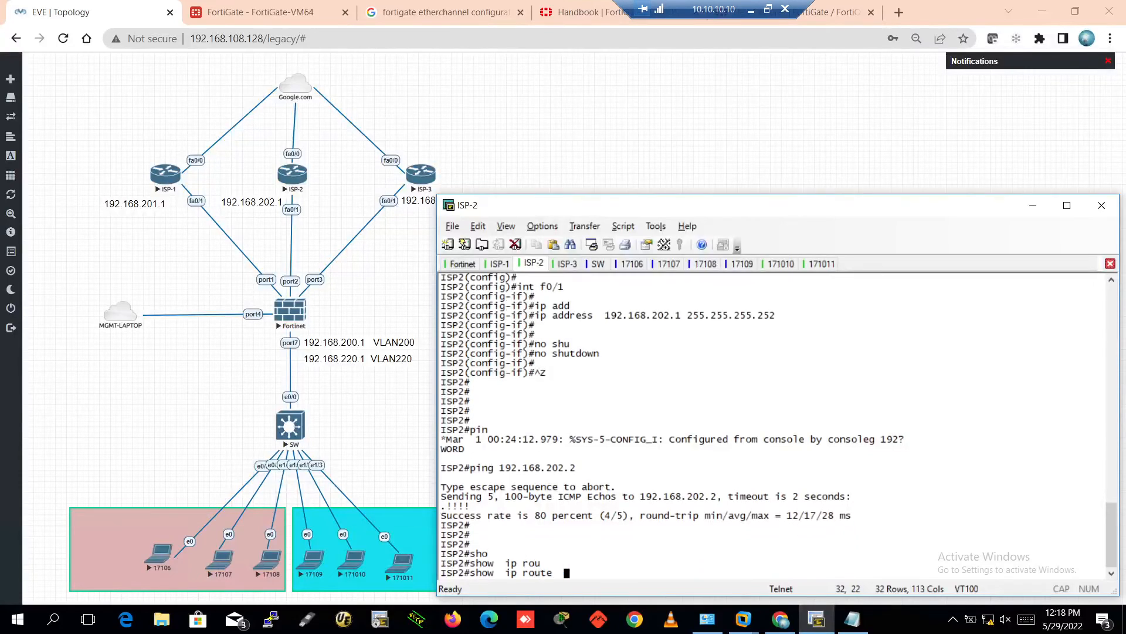
pyautogui.press('Return')
pyautogui.press('Return')
pyautogui.press('Return')
pyautogui.press('Return')
pyautogui.press('Return')
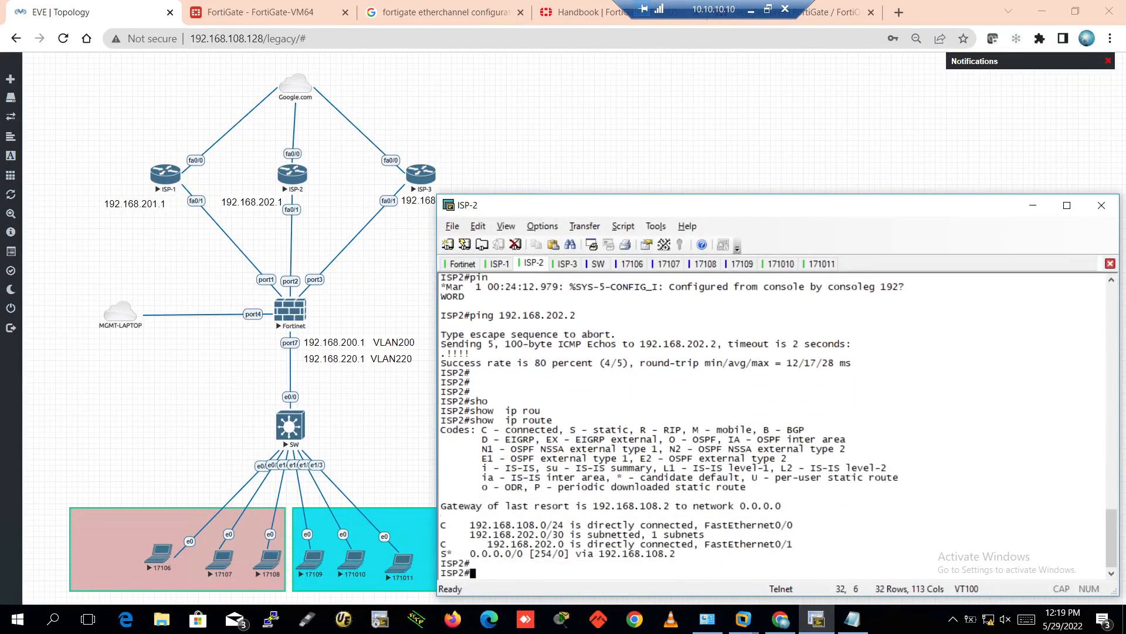
# Ping 8.8.8.8 from ISP-2 (0% success), then bring up Windows Network Connections
pyautogui.press('Up')
pyautogui.press('Up')
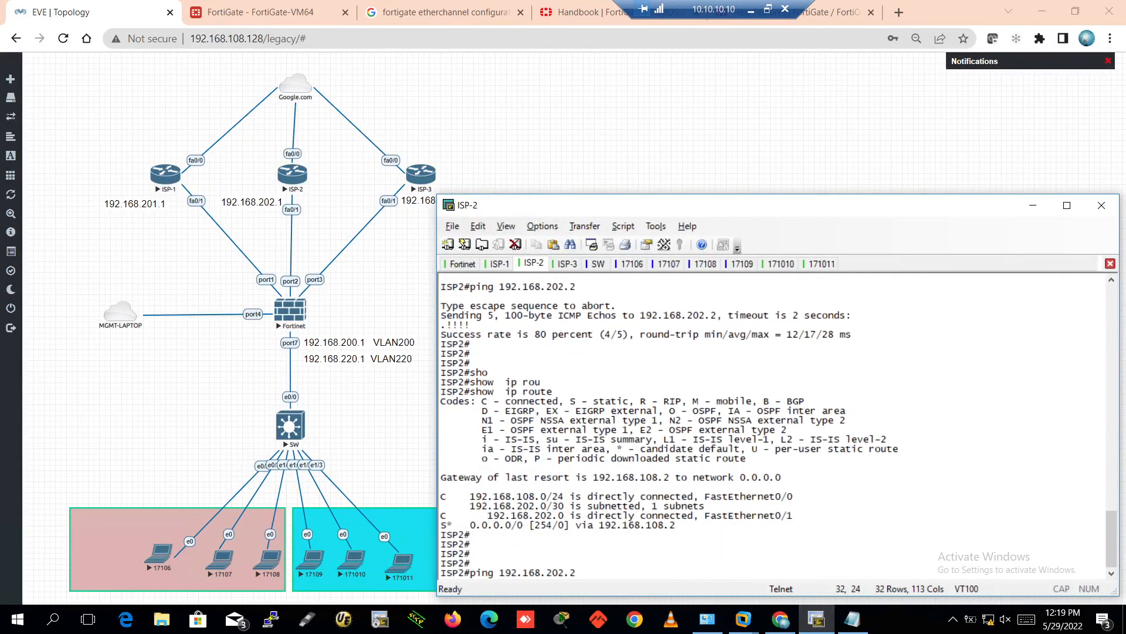
pyautogui.press('BackSpace')
pyautogui.press('BackSpace')
pyautogui.press('BackSpace')
pyautogui.press('BackSpace')
pyautogui.press('BackSpace')
pyautogui.press('BackSpace')
pyautogui.press('BackSpace')
pyautogui.press('BackSpace')
pyautogui.press('BackSpace')
pyautogui.press('BackSpace')
pyautogui.press('BackSpace')
pyautogui.press('BackSpace')
pyautogui.press('BackSpace')
pyautogui.press('BackSpace')
pyautogui.write('8.8.8.8')
pyautogui.press('Return')
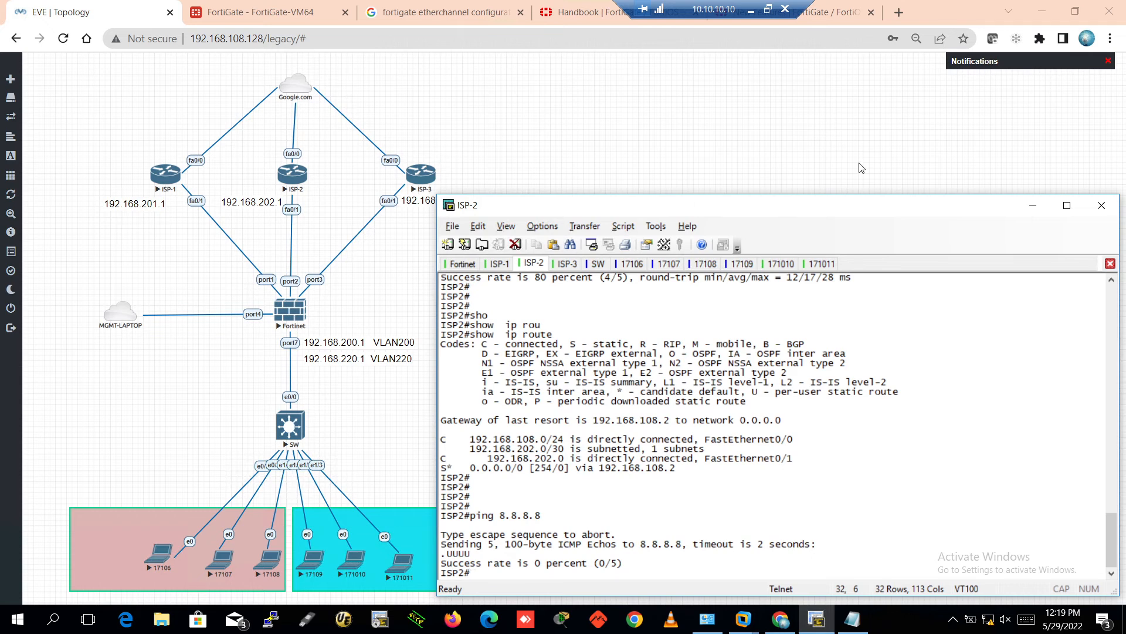
pyautogui.click(988, 619)
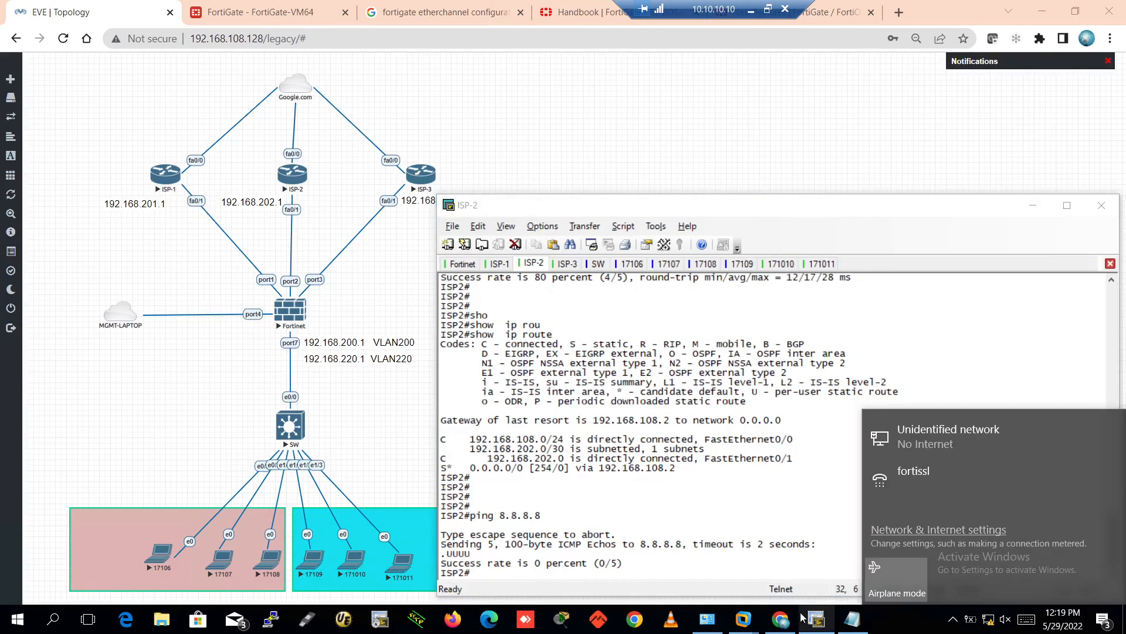
pyautogui.click(708, 619)
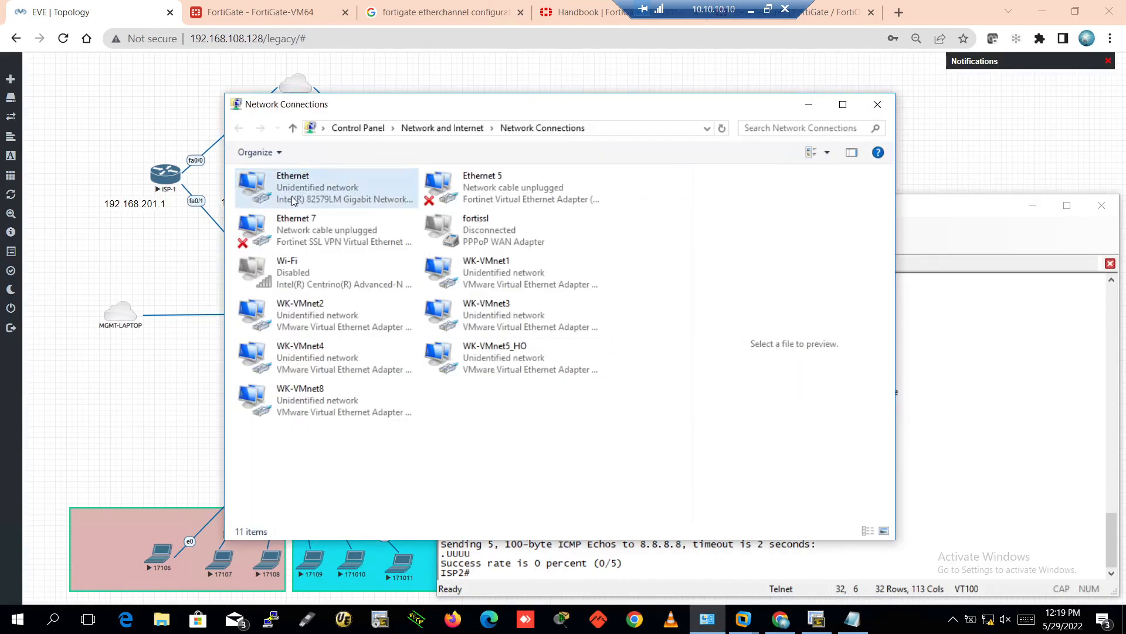
# Enable the Wi-Fi adapter in Network Connections and refresh the list
pyautogui.doubleClick(298, 270)
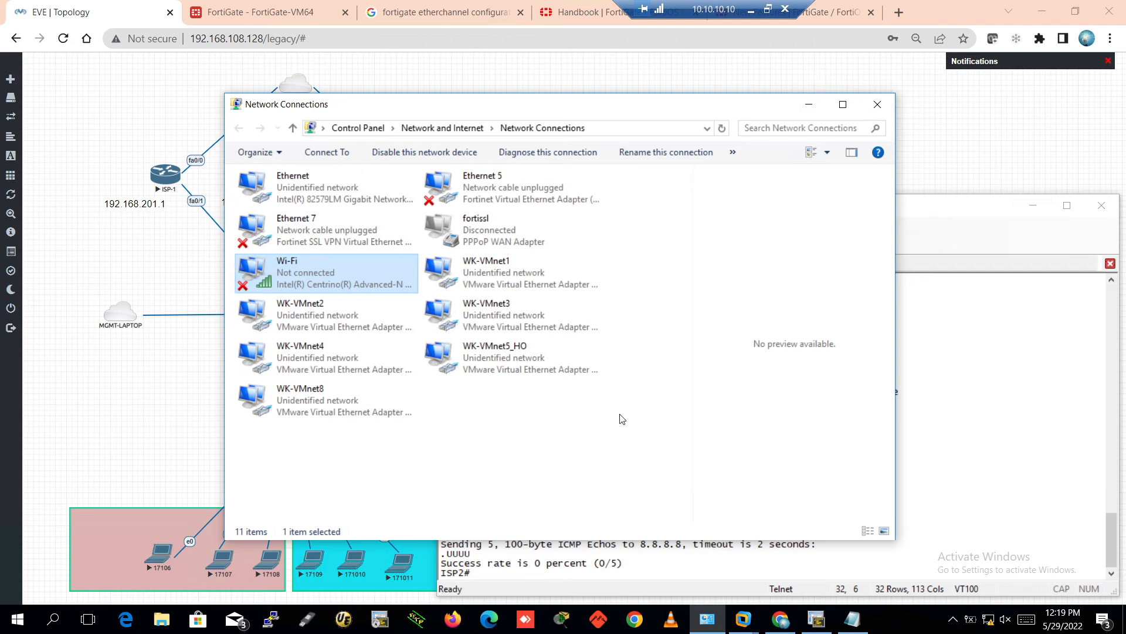
pyautogui.rightClick(409, 464)
pyautogui.click(467, 522)
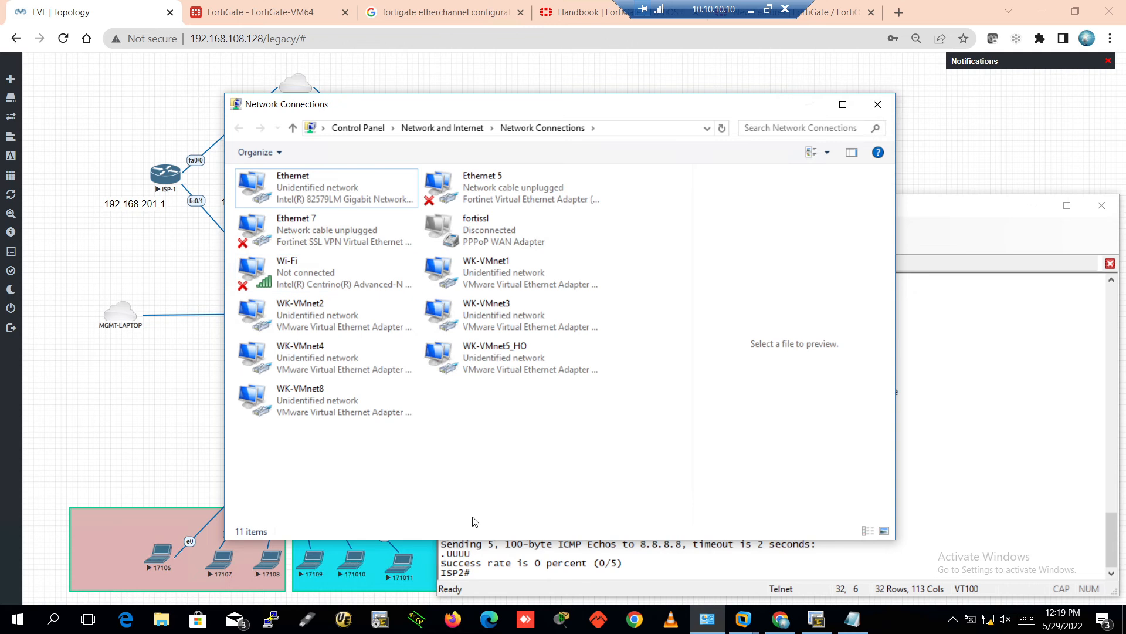
# Connect Wi-Fi to the OPPO A15 network, refresh the list, and minimize the window
pyautogui.click(989, 619)
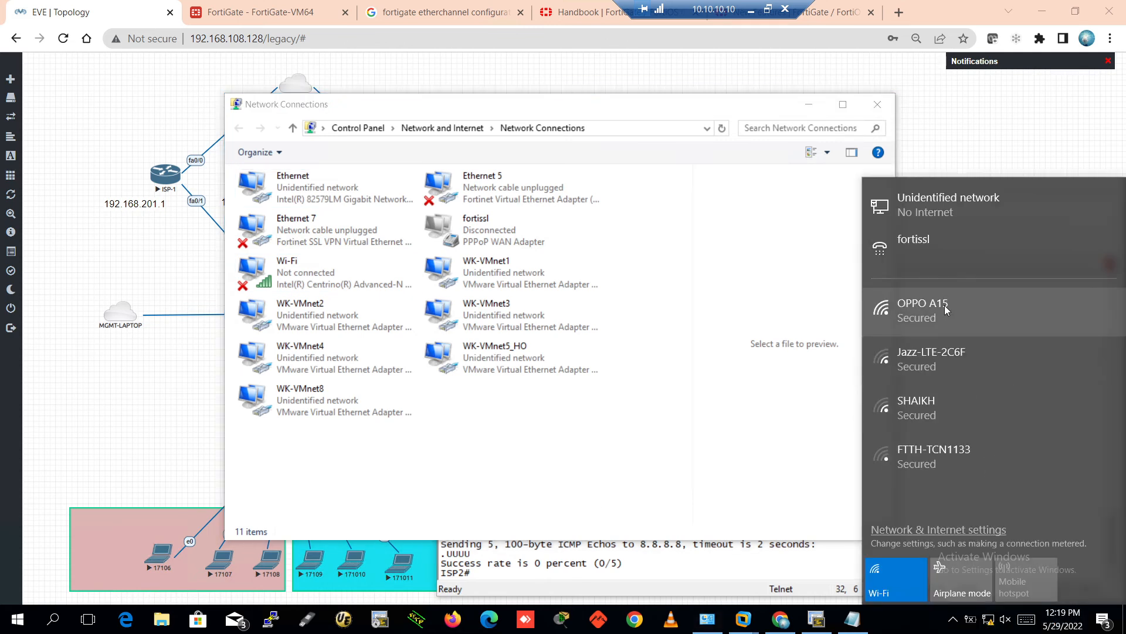
pyautogui.click(1023, 320)
pyautogui.click(1071, 377)
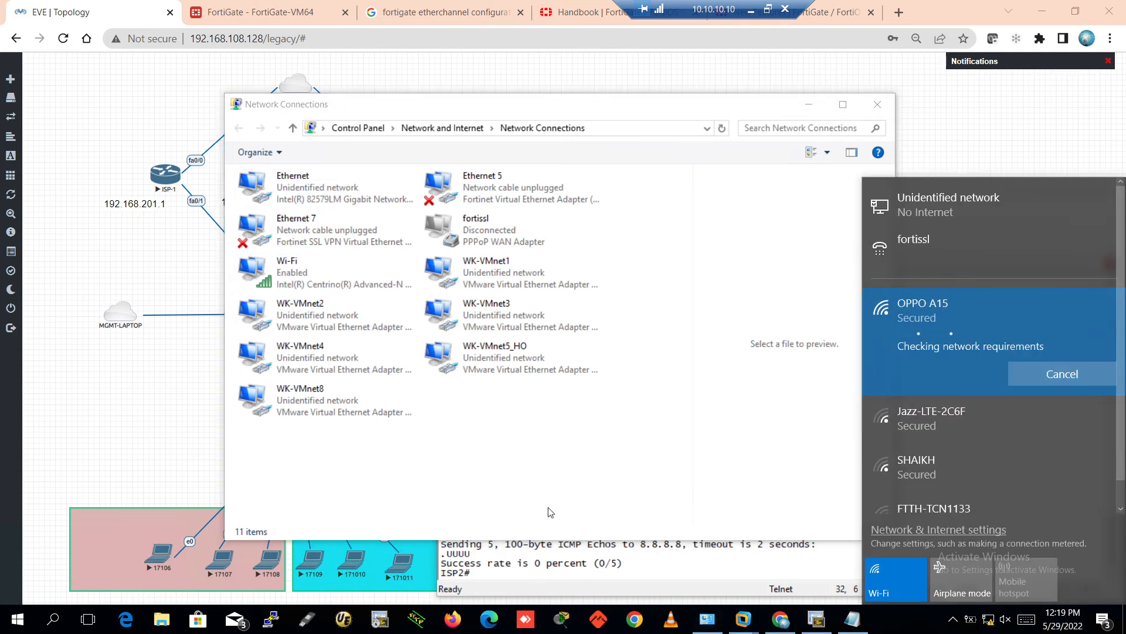
pyautogui.rightClick(368, 468)
pyautogui.click(418, 523)
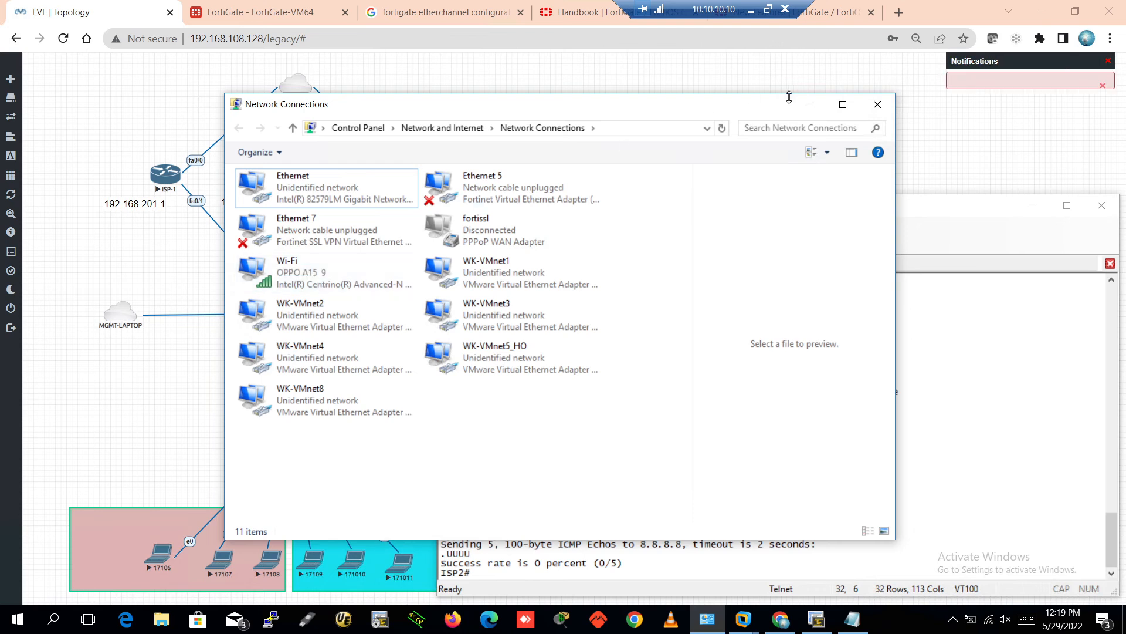
pyautogui.click(807, 105)
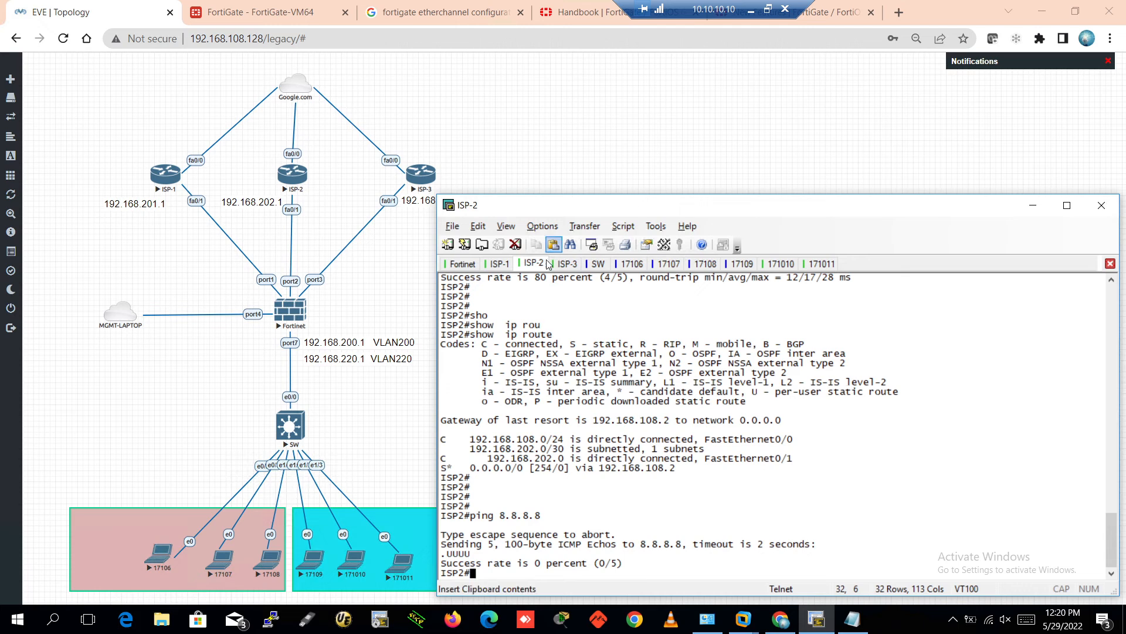
# Ping 8.8.8.8 from ISP-1 and rerun the 192.168.202.2 ping on ISP-2
pyautogui.click(499, 264)
pyautogui.press('Return')
pyautogui.press('Return')
pyautogui.press('Return')
pyautogui.press('Return')
pyautogui.press('Return')
pyautogui.press('Return')
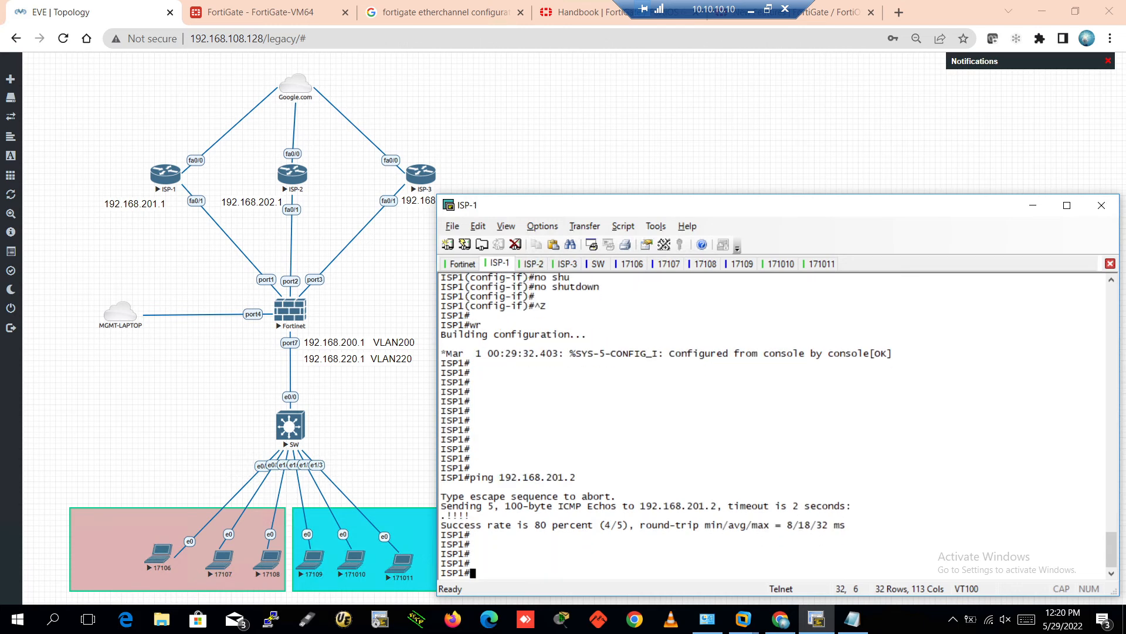
pyautogui.write('ping 8.8.8.8')
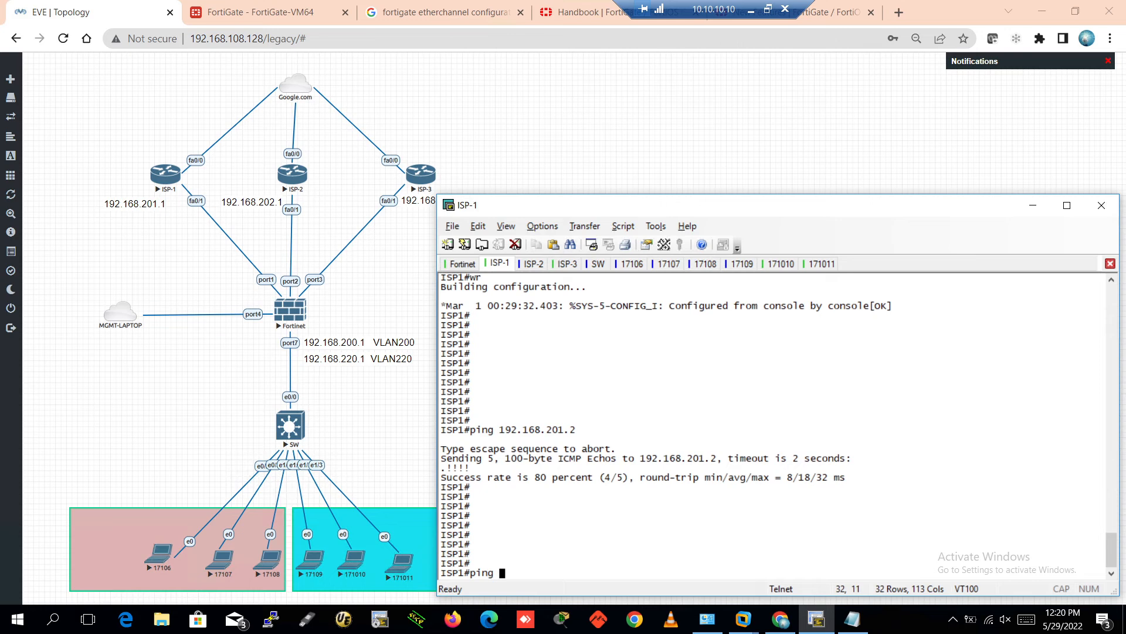
pyautogui.press('Return')
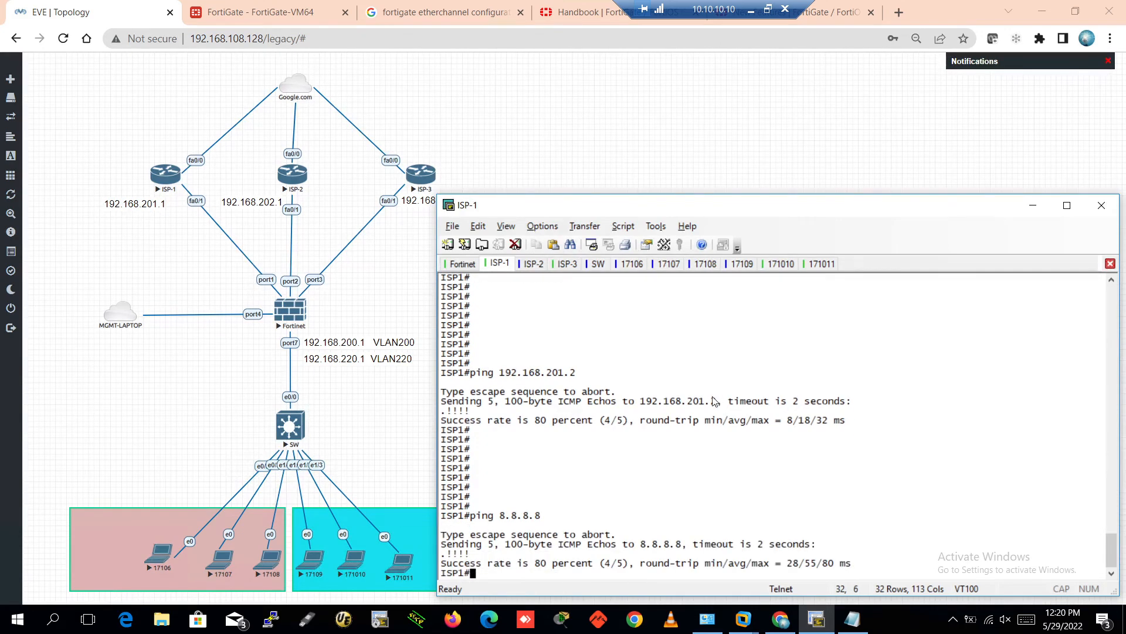
pyautogui.click(534, 264)
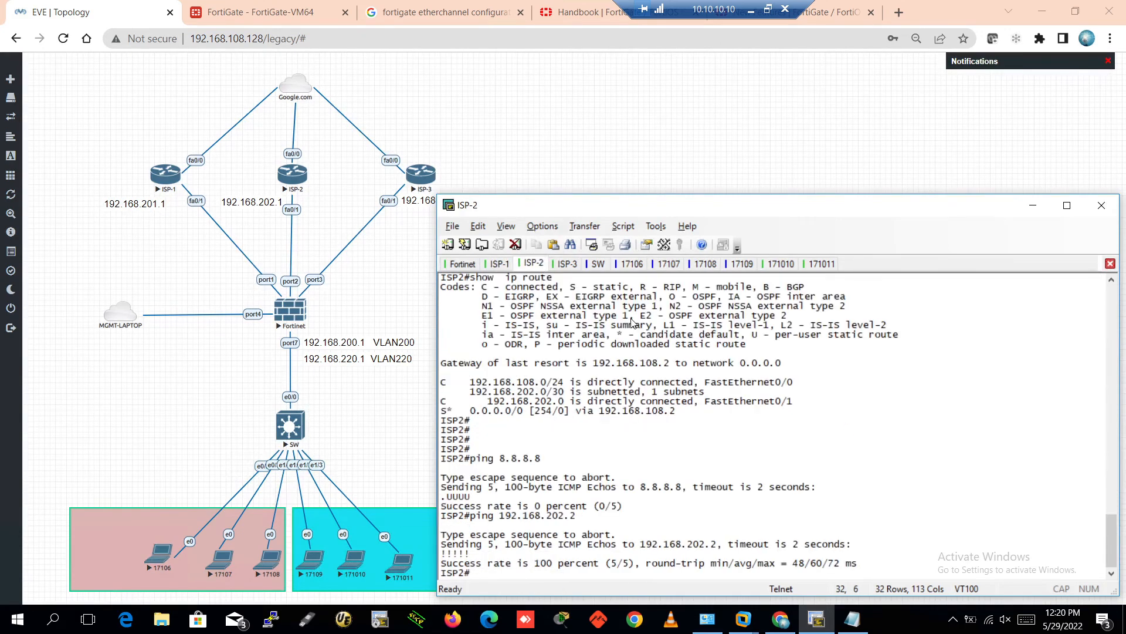
pyautogui.press('Up')
pyautogui.press('Return')
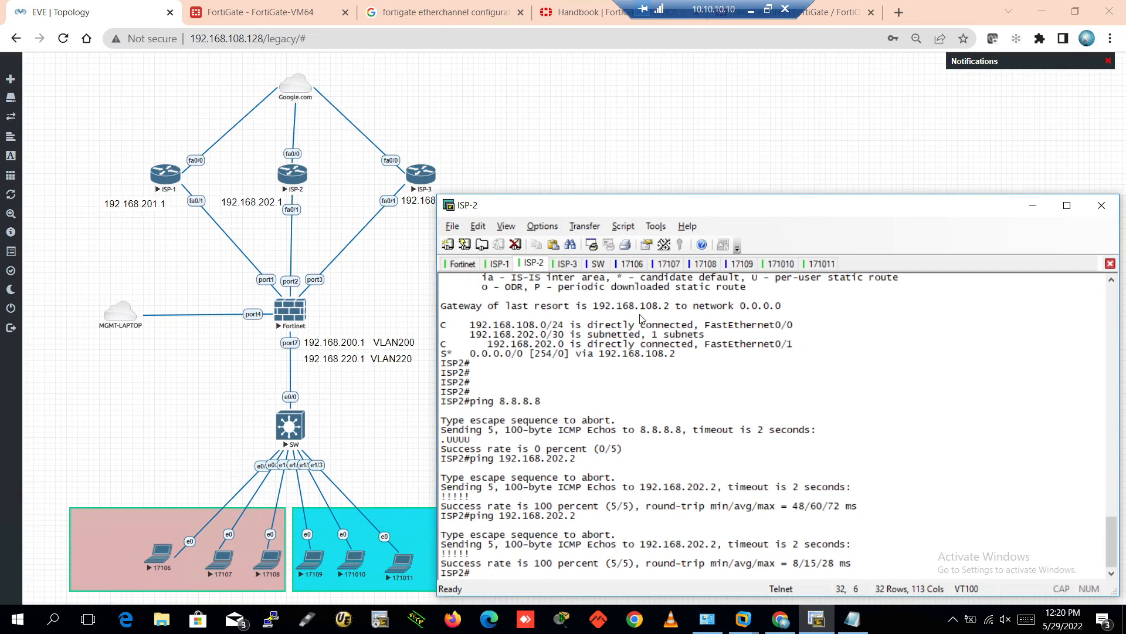
# Ping 8.8.8.8 repeatedly from ISP-3, now succeeding at 100%
pyautogui.click(565, 264)
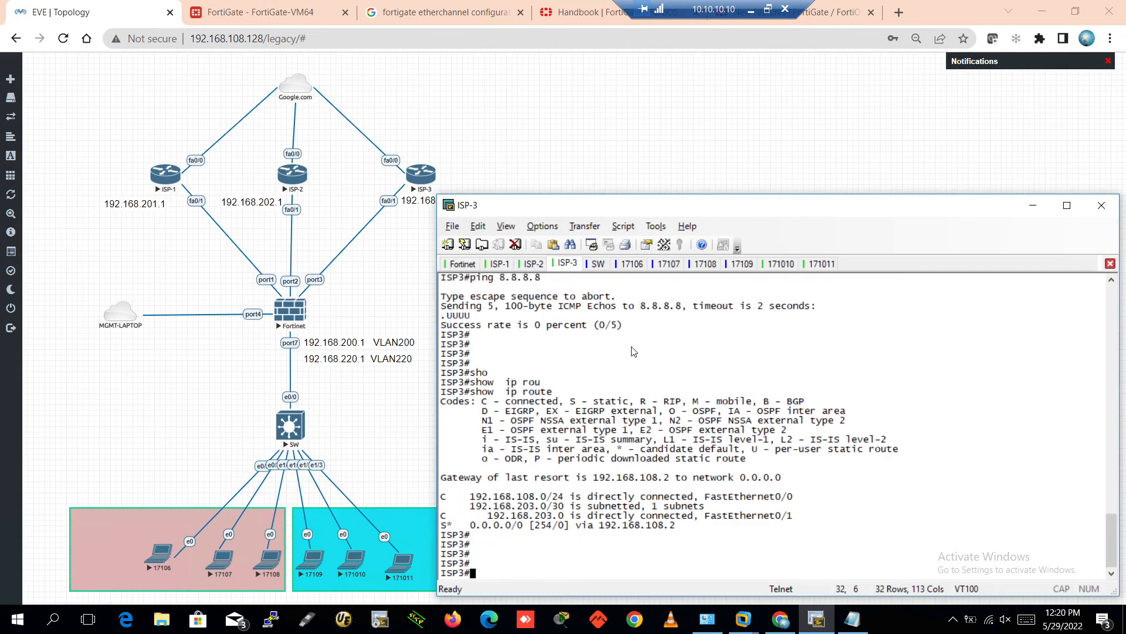
pyautogui.press('Up')
pyautogui.press('Up')
pyautogui.press('Return')
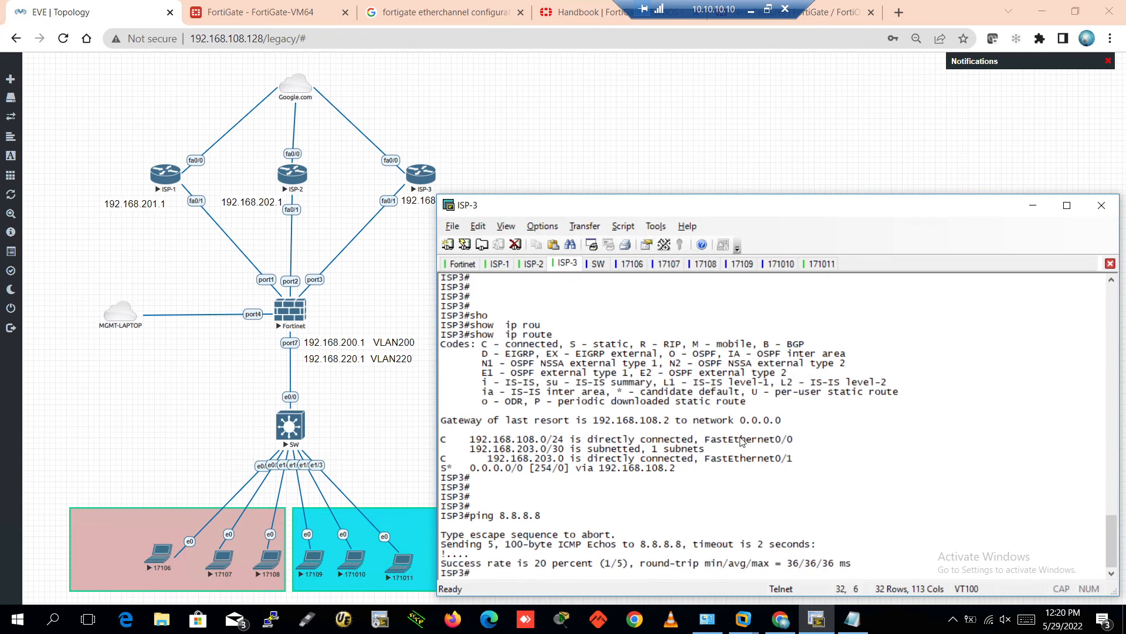
pyautogui.press('Up')
pyautogui.press('Return')
pyautogui.press('Return')
pyautogui.press('Return')
pyautogui.press('Return')
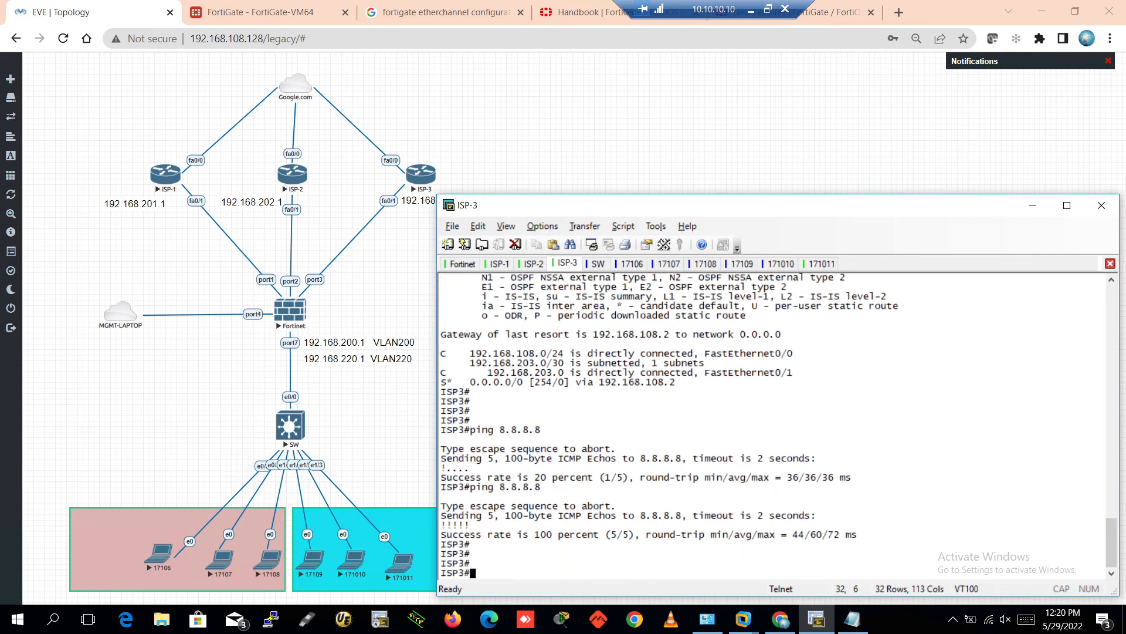
pyautogui.press('Up')
pyautogui.press('Return')
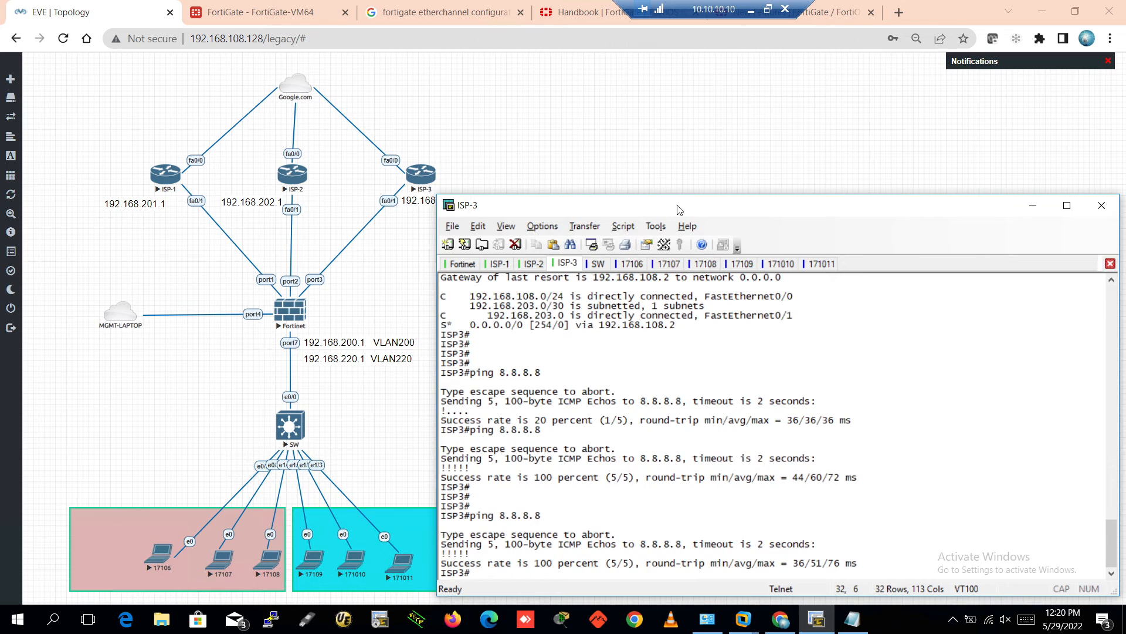
# Minimize SecureCRT to return to the EVE lab topology
pyautogui.click(575, 97)
pyautogui.moveTo(180, 170); pyautogui.dragTo(609, 217)
pyautogui.click(710, 301)
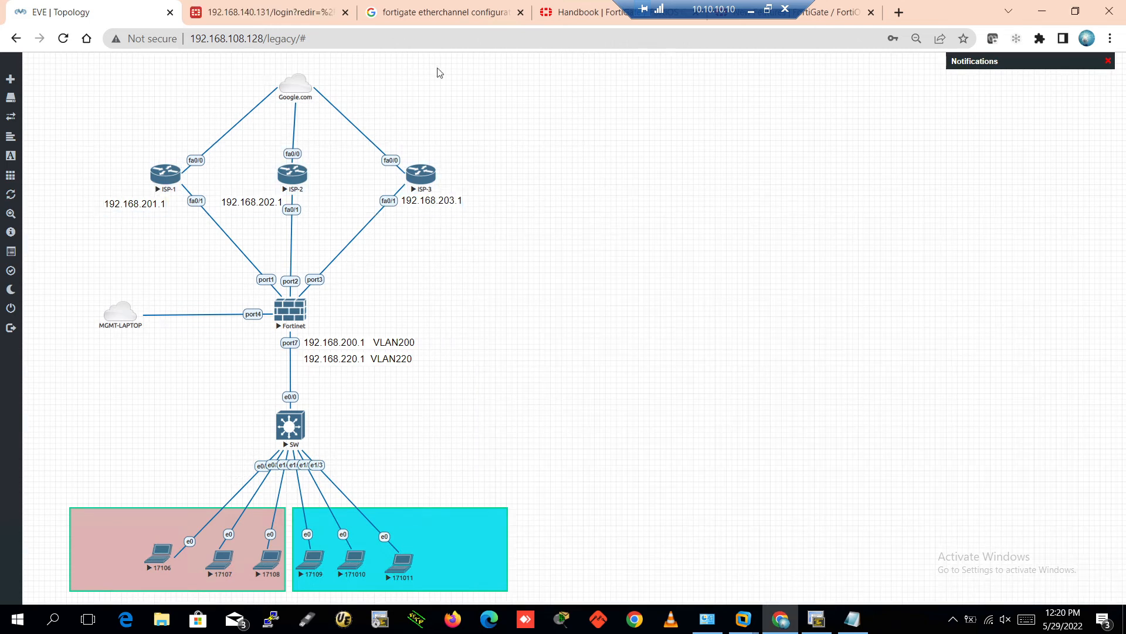
# Sign back into the FortiGate GUI and postpone the setup prompt with Later
pyautogui.click(253, 9)
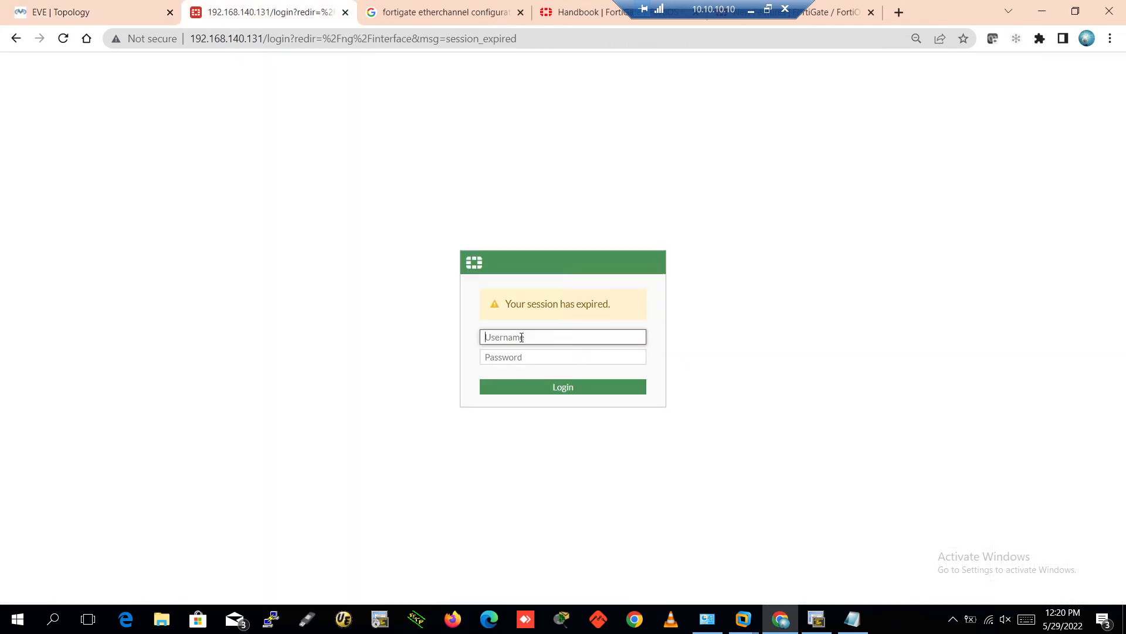
pyautogui.write('admin')
pyautogui.press('Return')
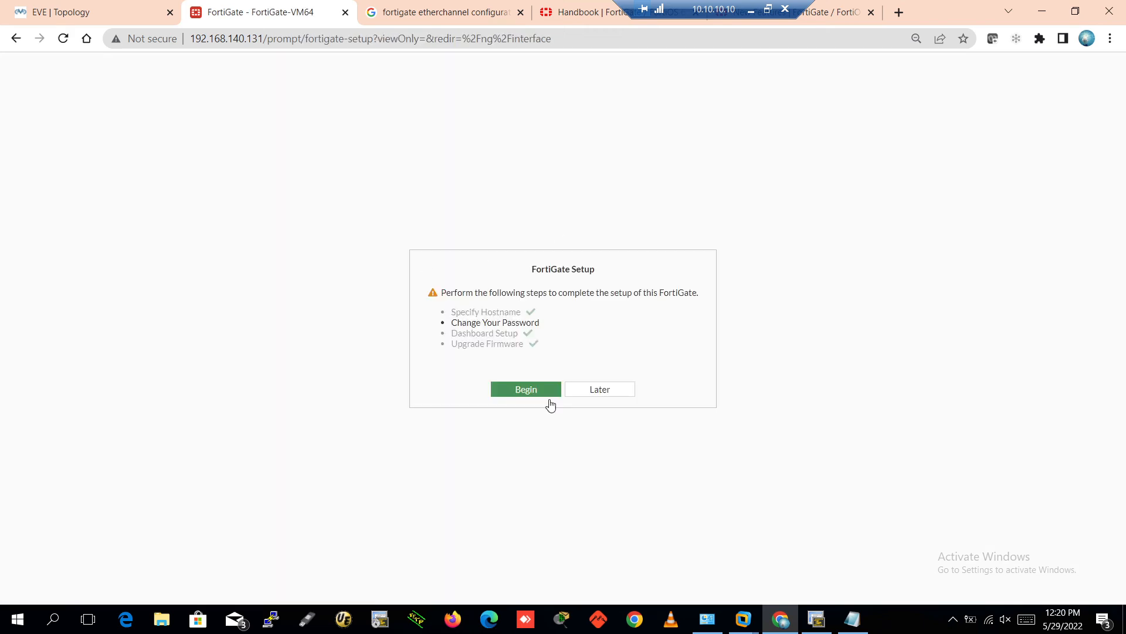
pyautogui.click(581, 394)
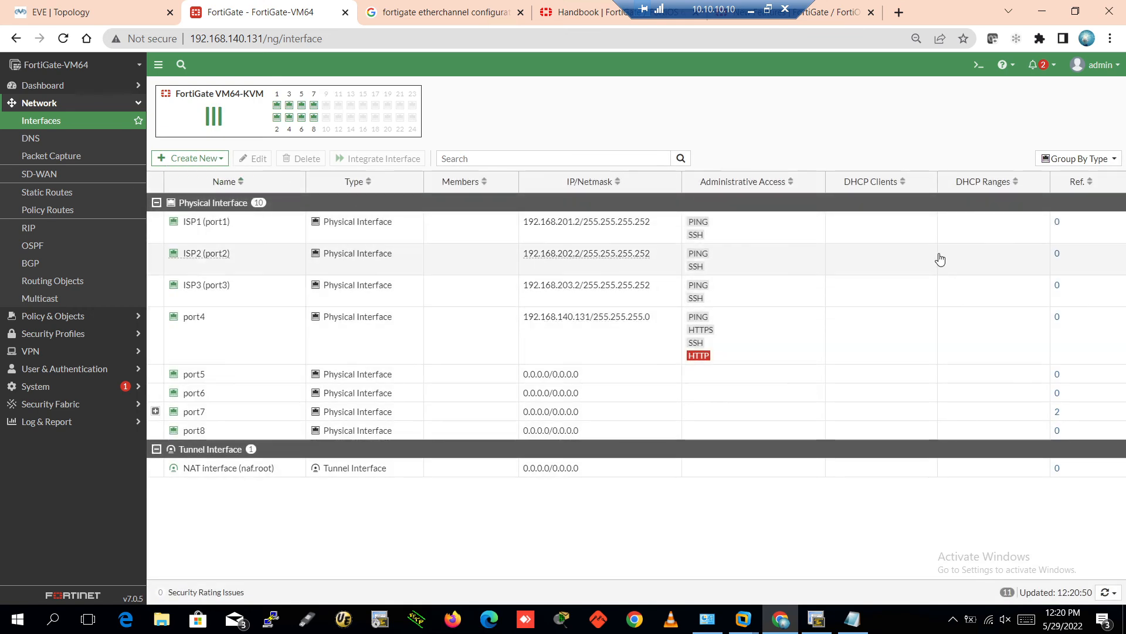
# Inspect the ISP1, ISP2 and ISP3 interfaces at 192.168.201.2, 202.2 and 203.2/30
pyautogui.click(1076, 234)
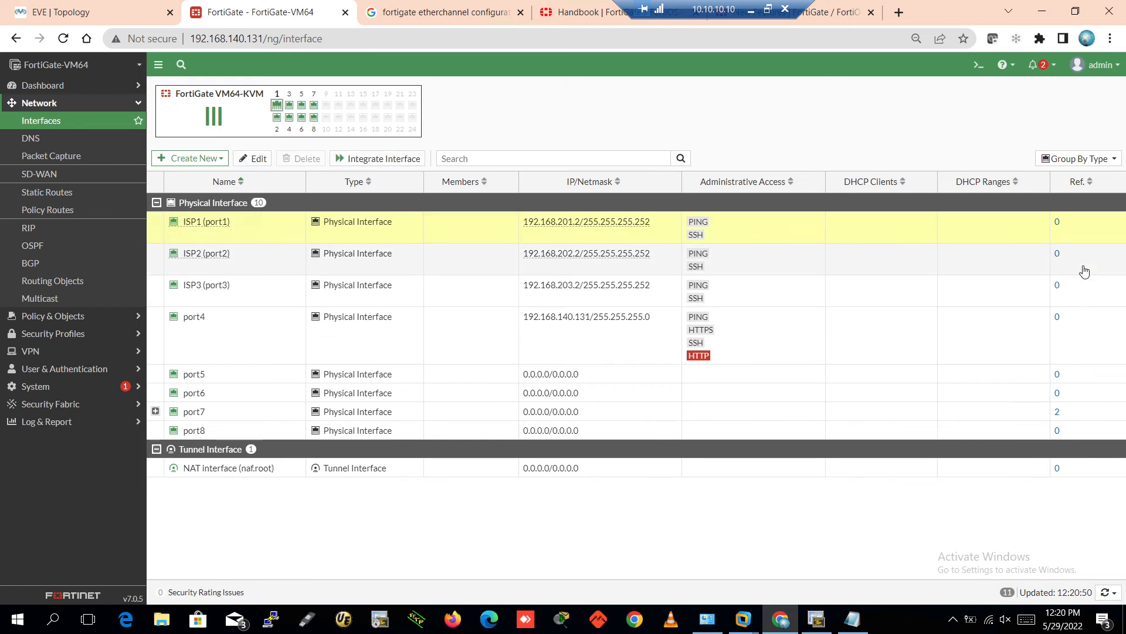
pyautogui.click(1085, 271)
pyautogui.click(1084, 297)
pyautogui.click(1076, 235)
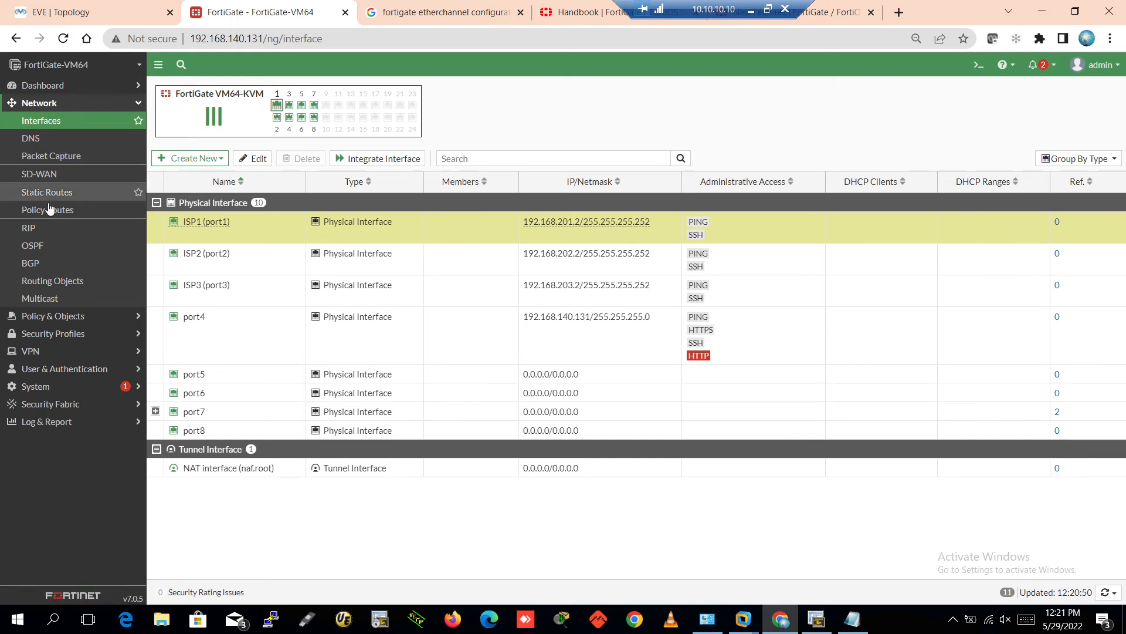
# On the SD-WAN page, choose Create New > SD-WAN Member
pyautogui.click(49, 176)
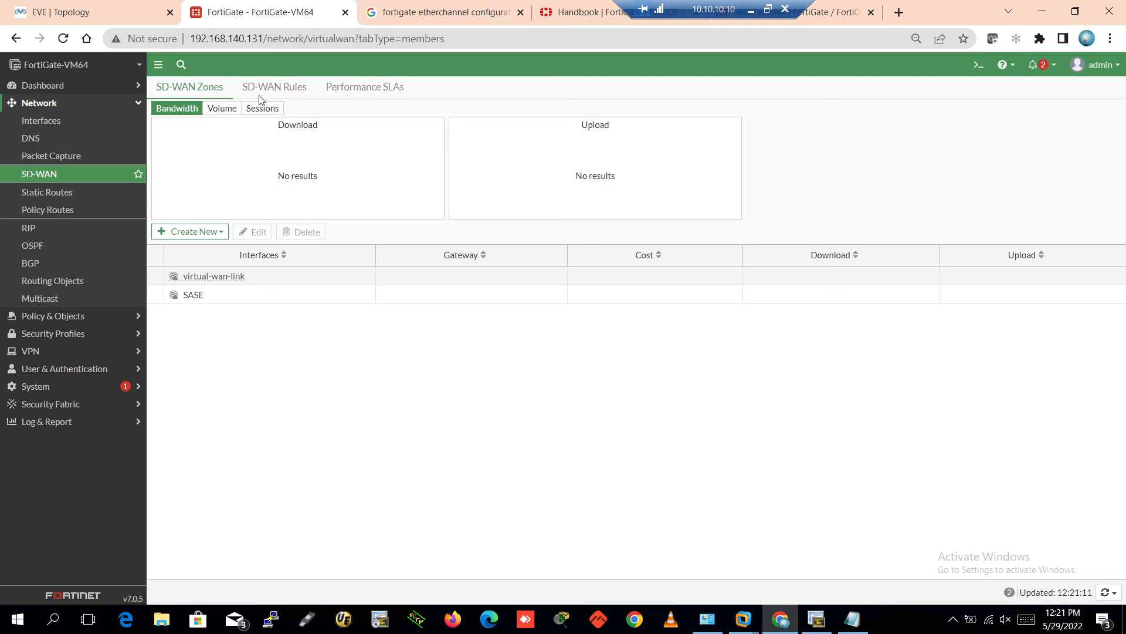
pyautogui.click(182, 232)
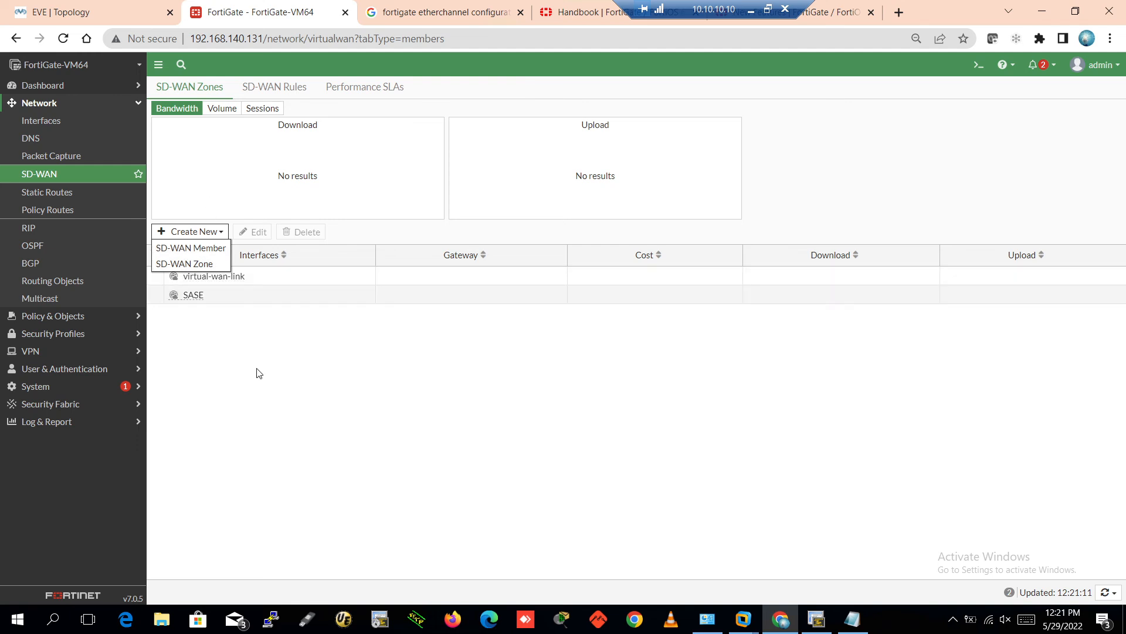
pyautogui.click(240, 384)
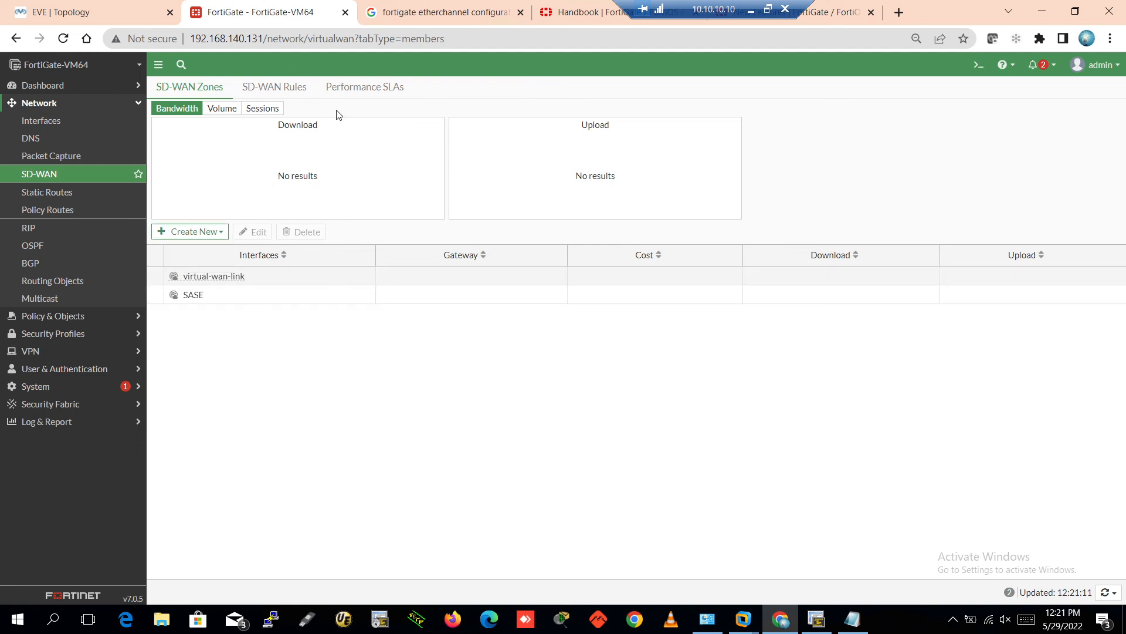
pyautogui.click(202, 232)
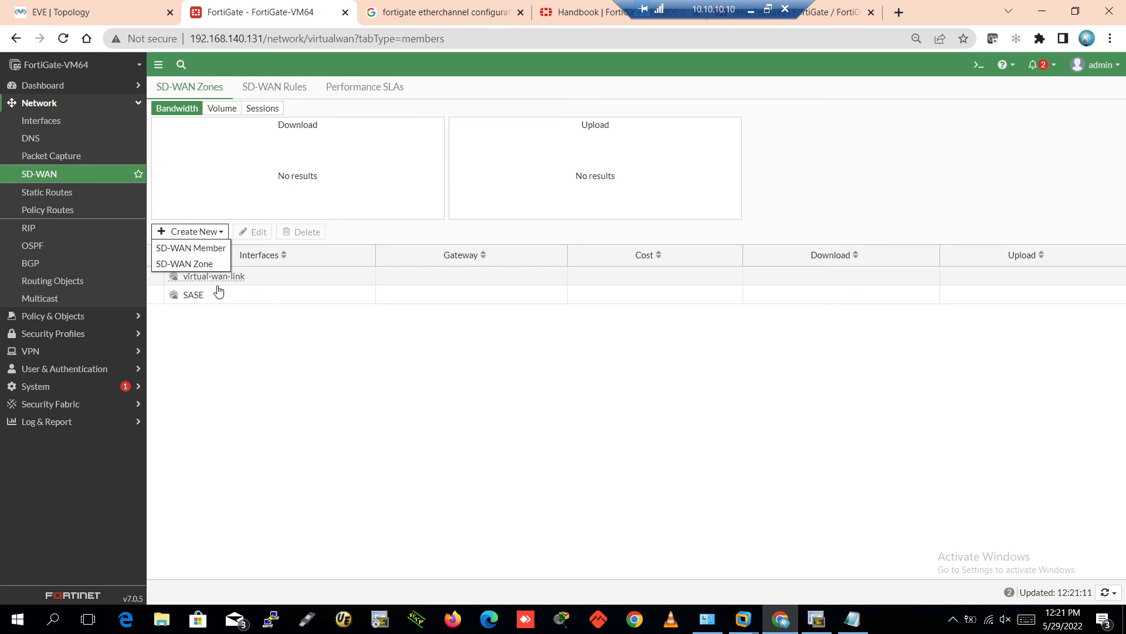
pyautogui.click(203, 251)
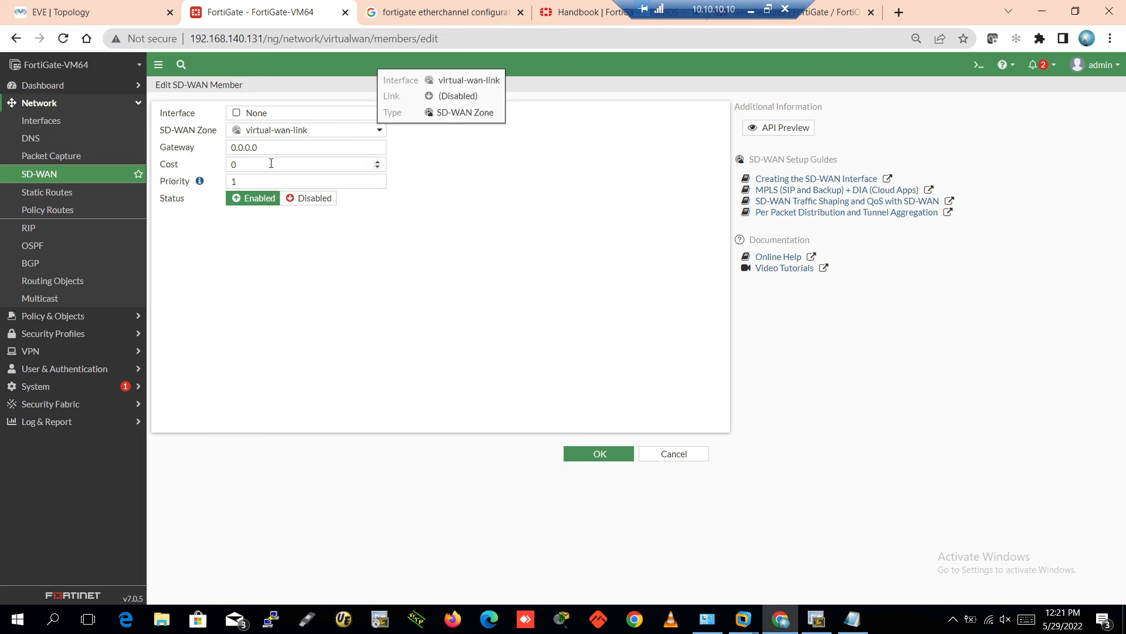
# Save ISP1 (port1) as a virtual-wan-link member with gateway 192.168.201.1 in place of 0.0.0.0
pyautogui.click(288, 113)
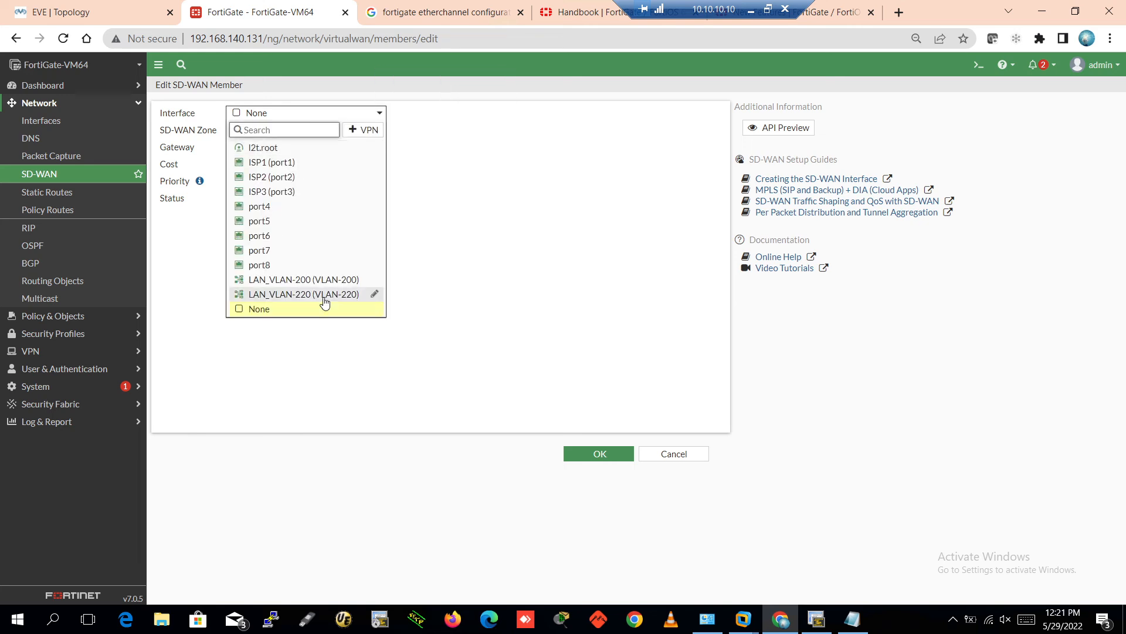
pyautogui.click(287, 163)
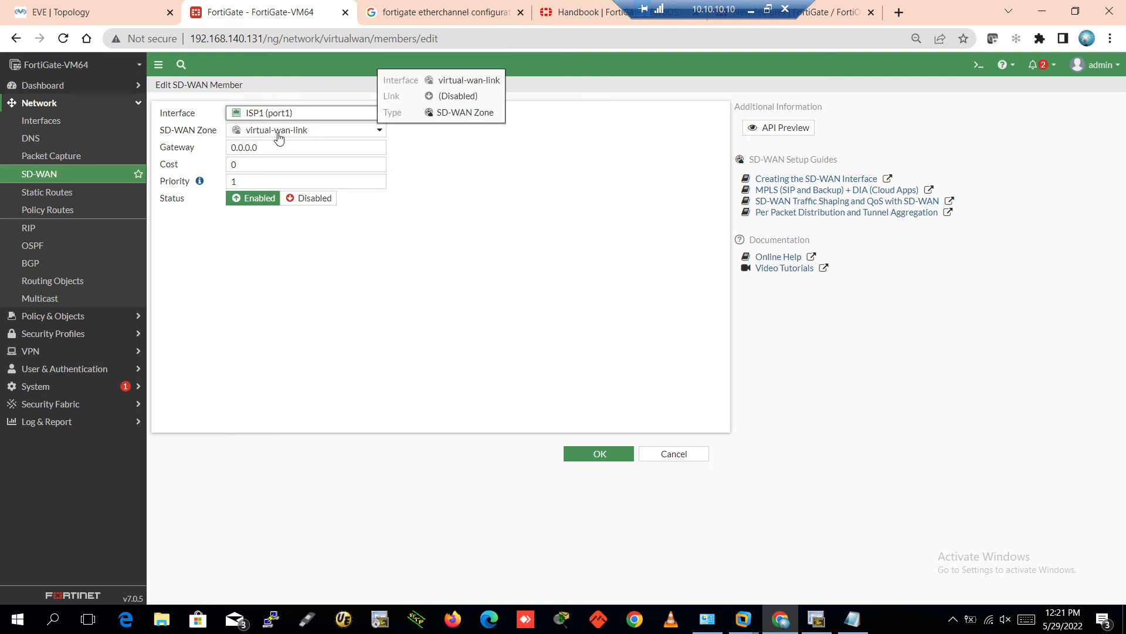
pyautogui.click(332, 131)
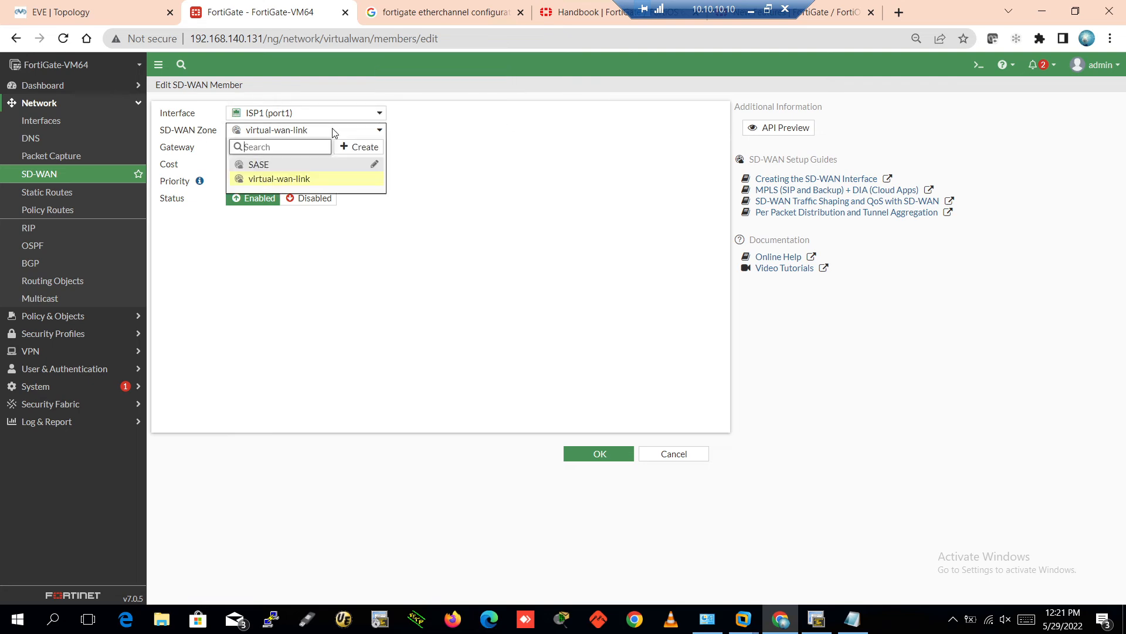
pyautogui.click(333, 132)
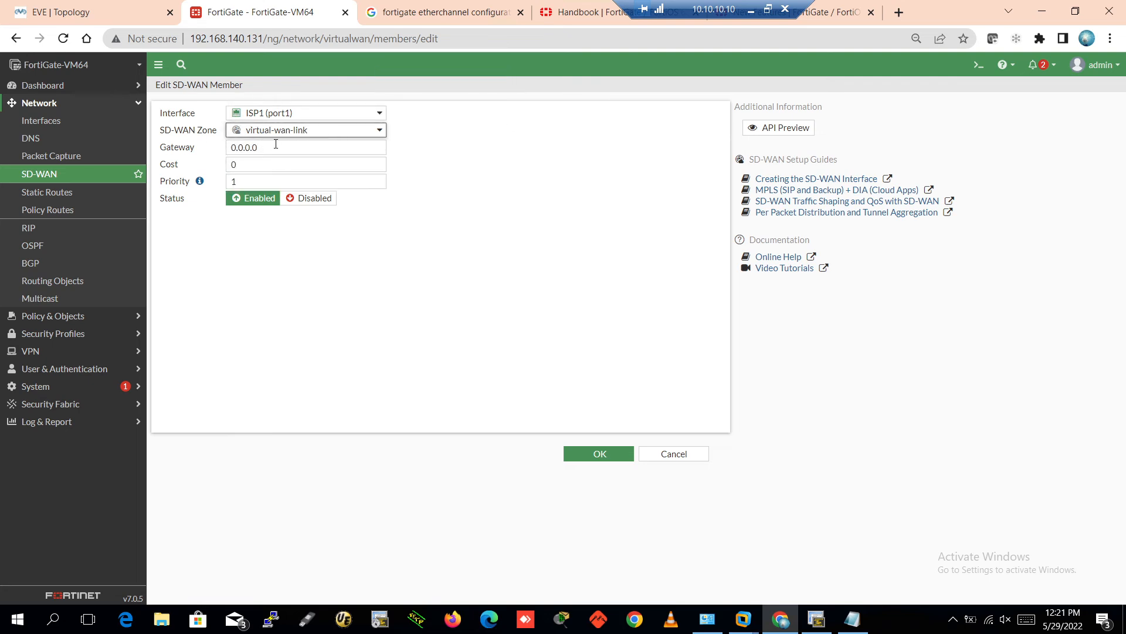
pyautogui.moveTo(275, 144); pyautogui.dragTo(217, 152)
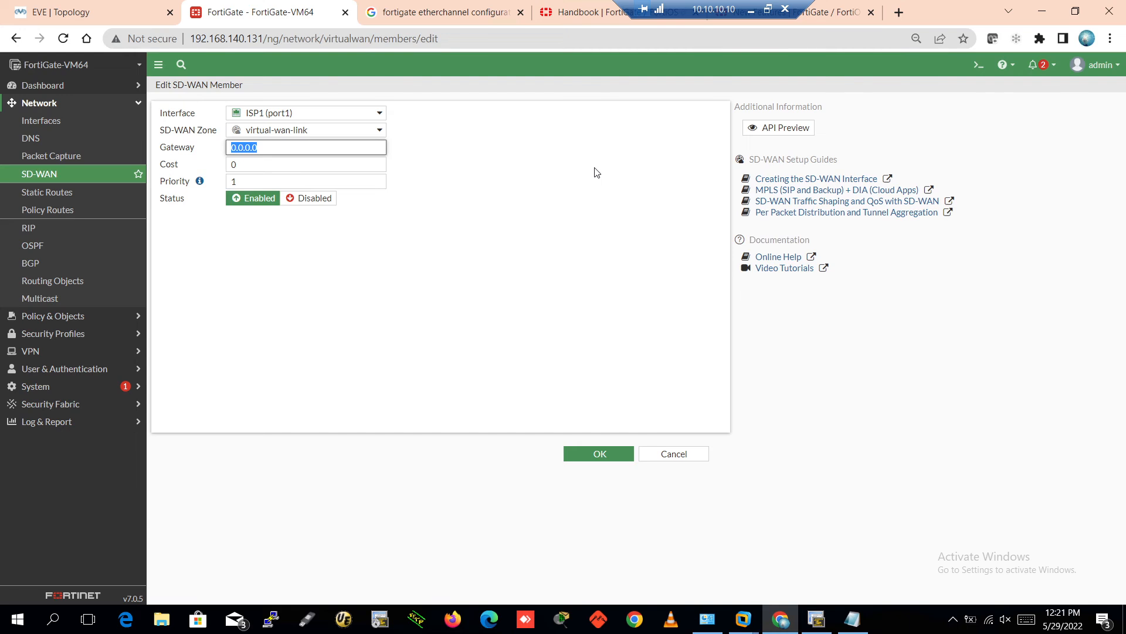
pyautogui.write('192.168.201.')
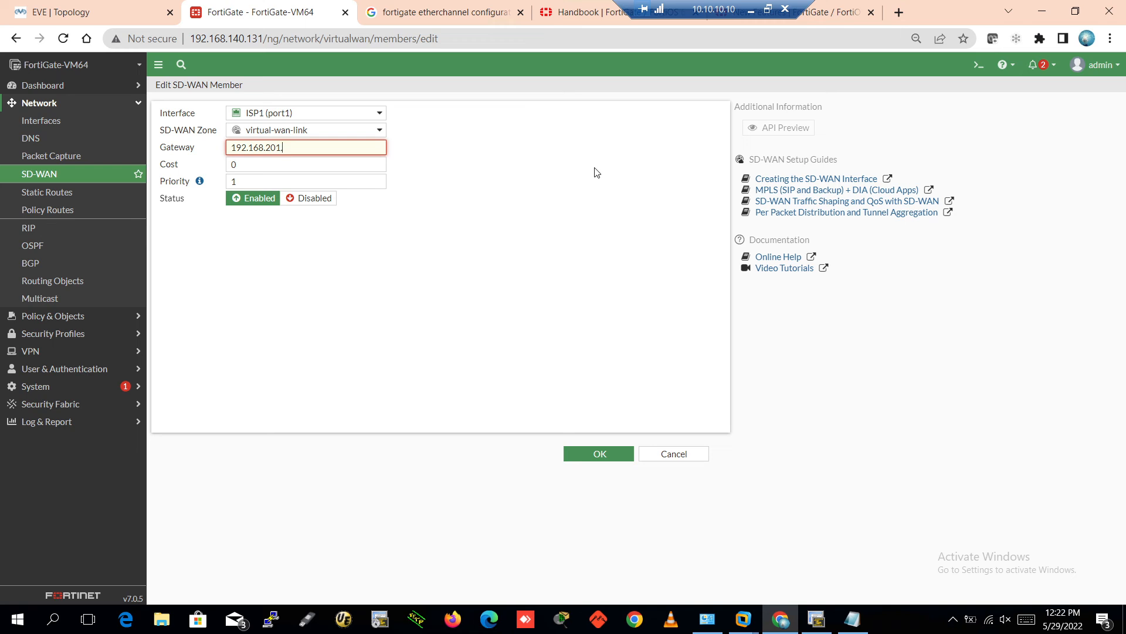
pyautogui.write('1')
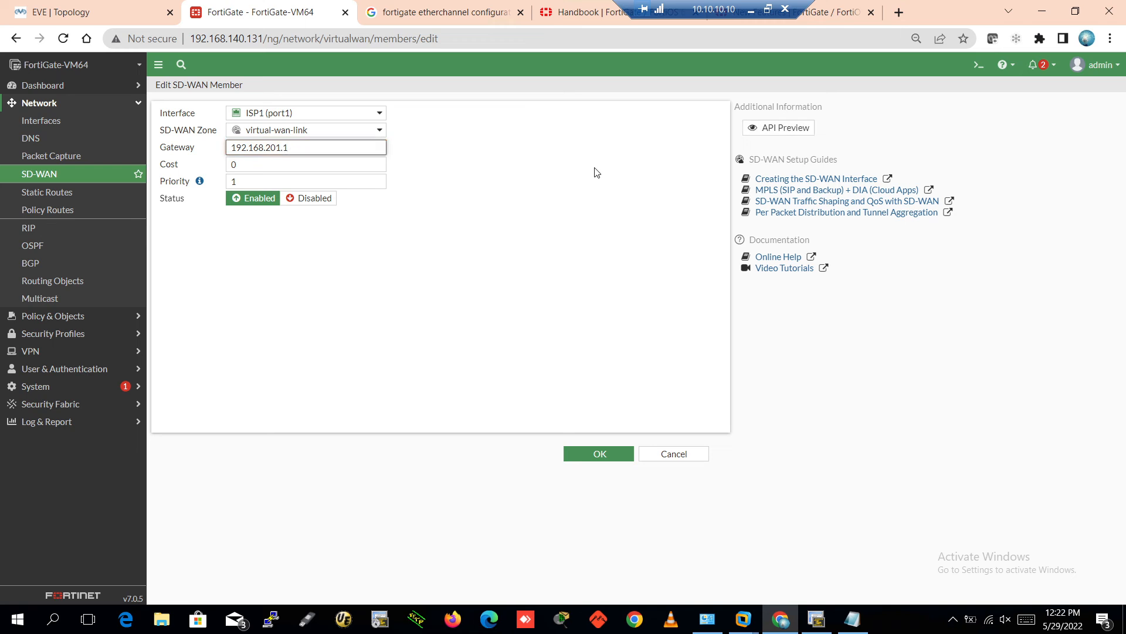
pyautogui.click(593, 172)
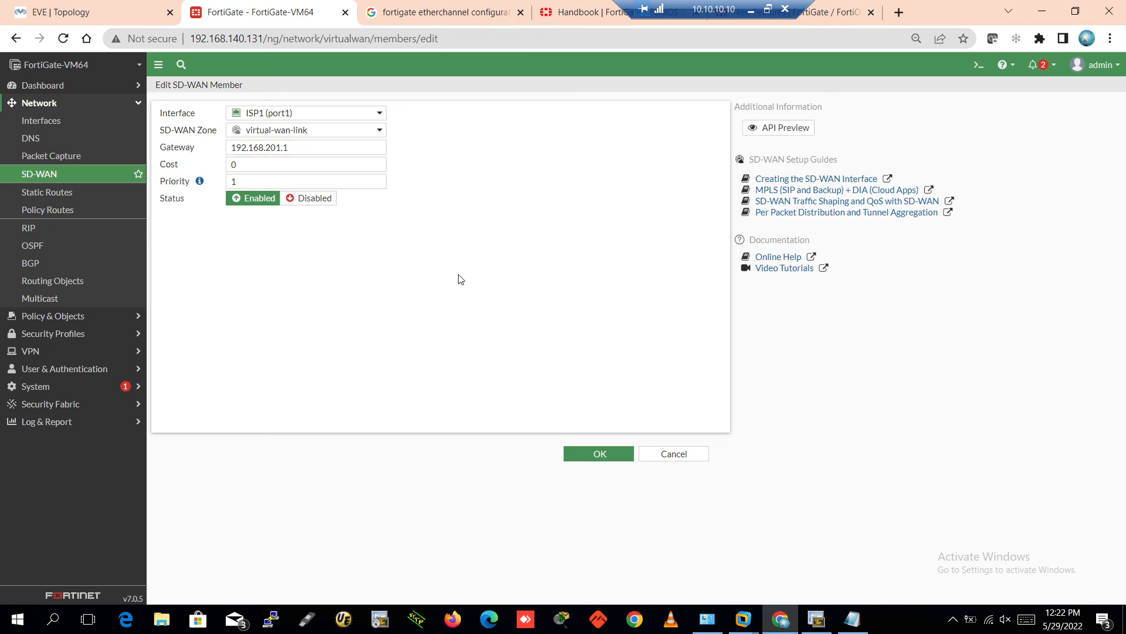
pyautogui.click(581, 456)
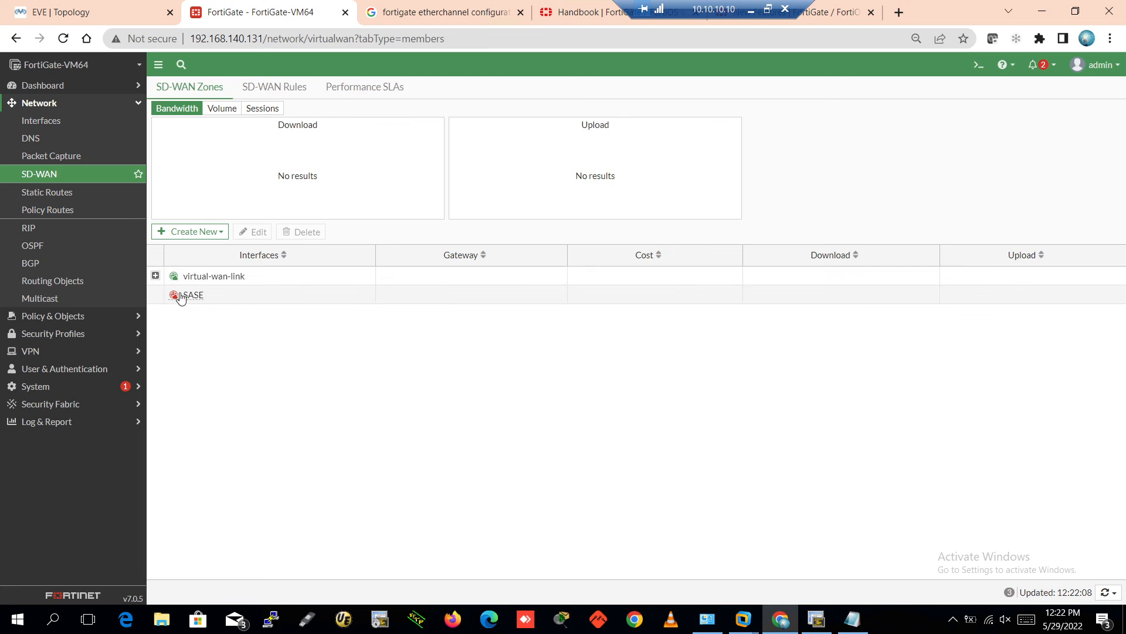
# Start a new SD-WAN zone and name it EVE-SDWAN-Zone
pyautogui.click(156, 275)
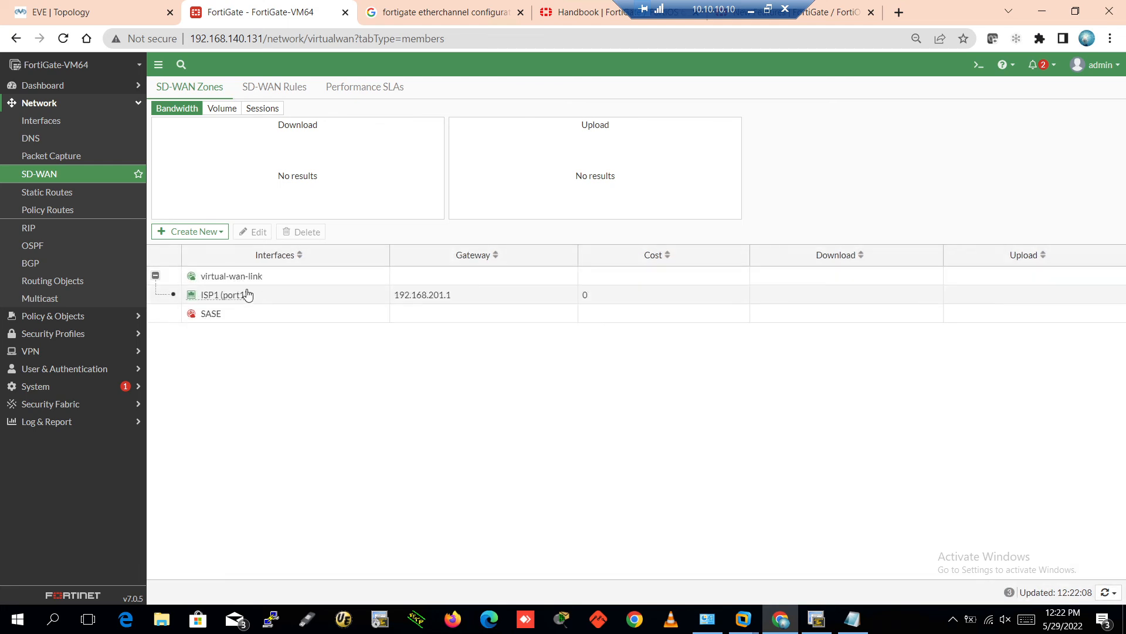
pyautogui.moveTo(261, 286)
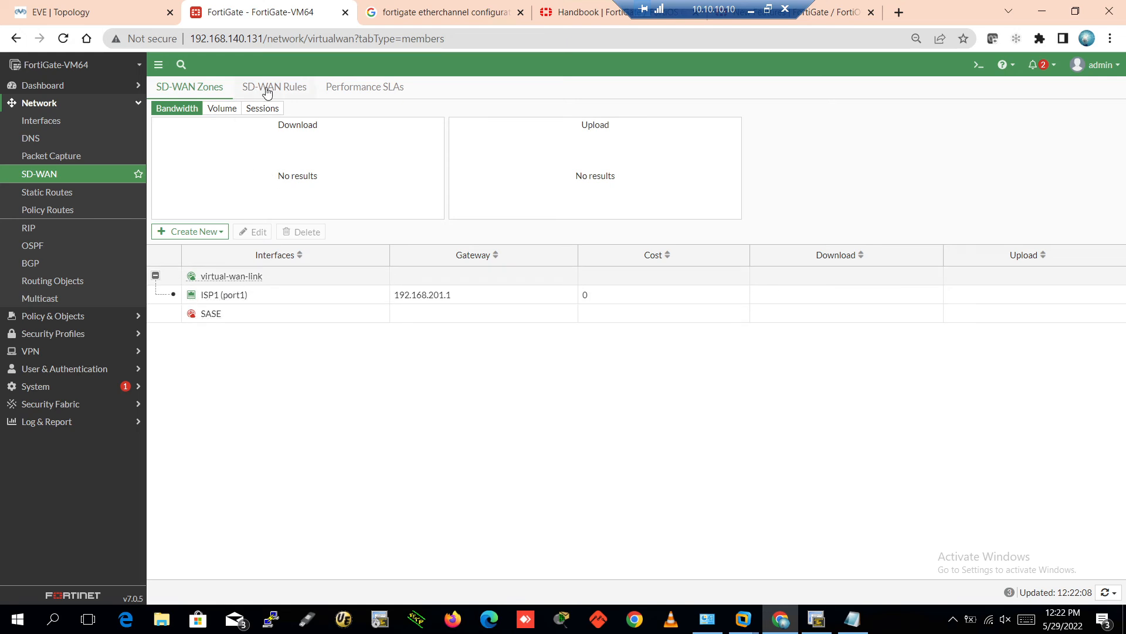
pyautogui.click(207, 232)
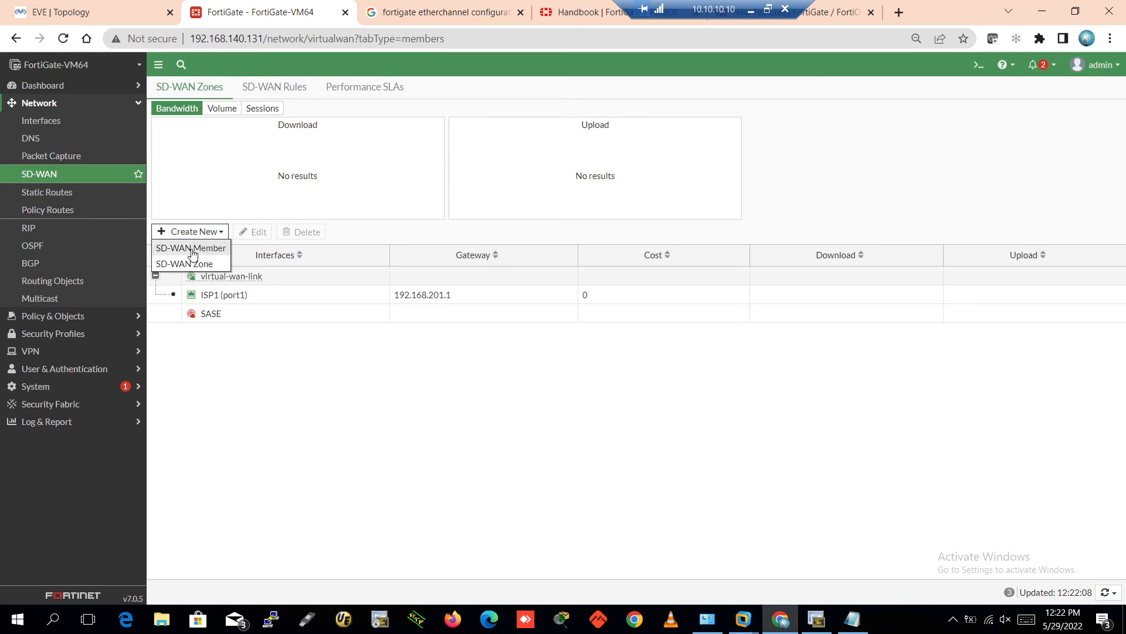
pyautogui.click(276, 390)
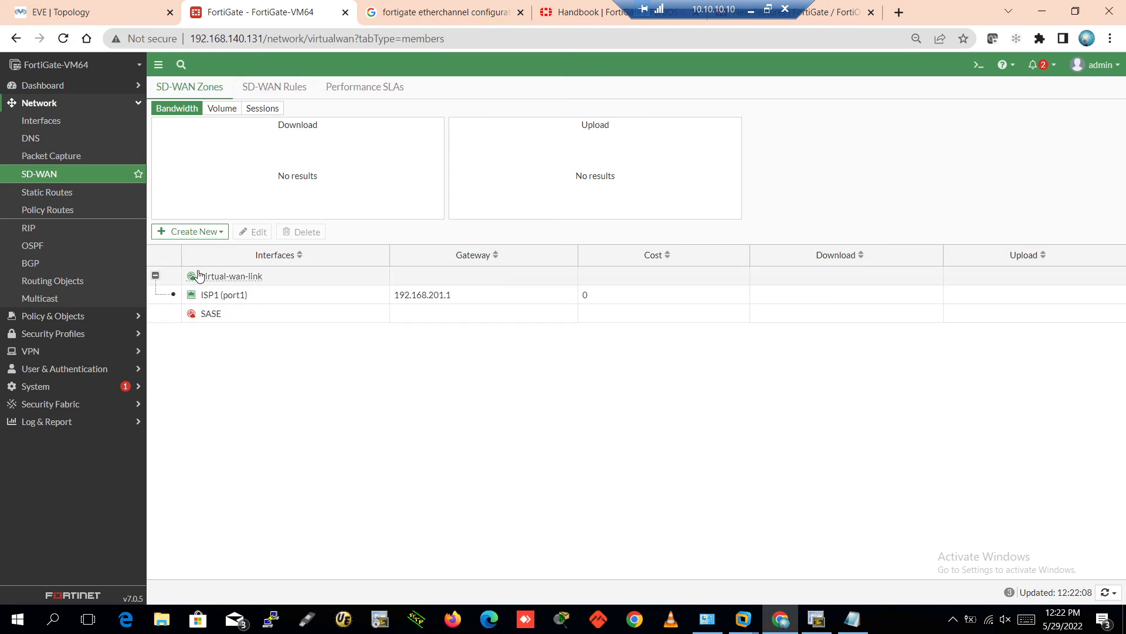
pyautogui.click(202, 231)
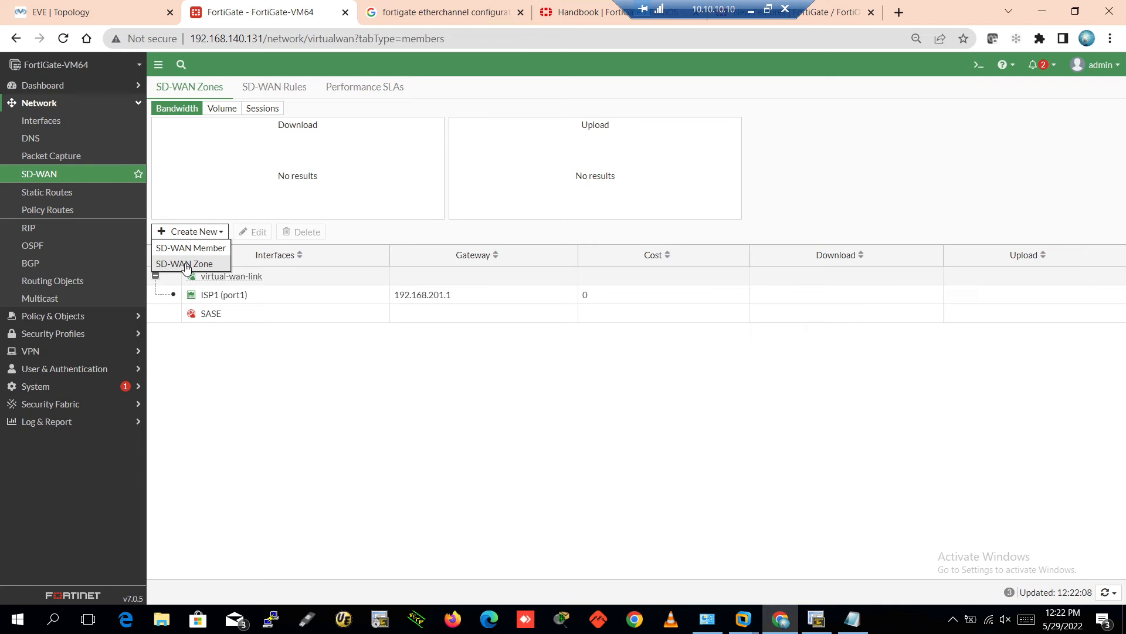
pyautogui.click(185, 264)
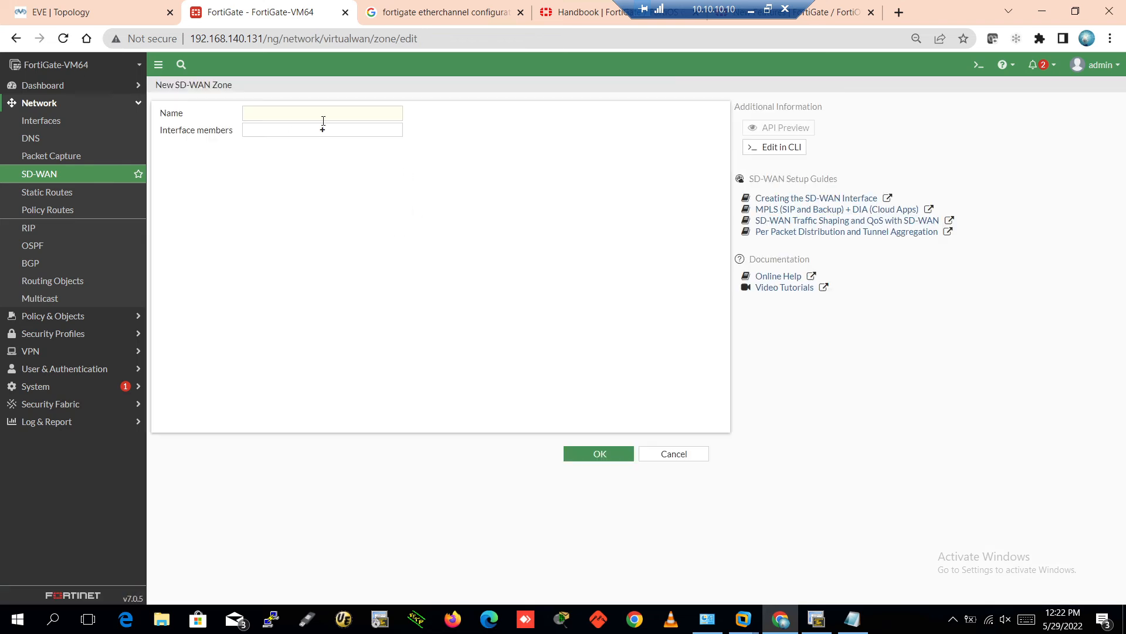
pyautogui.click(323, 114)
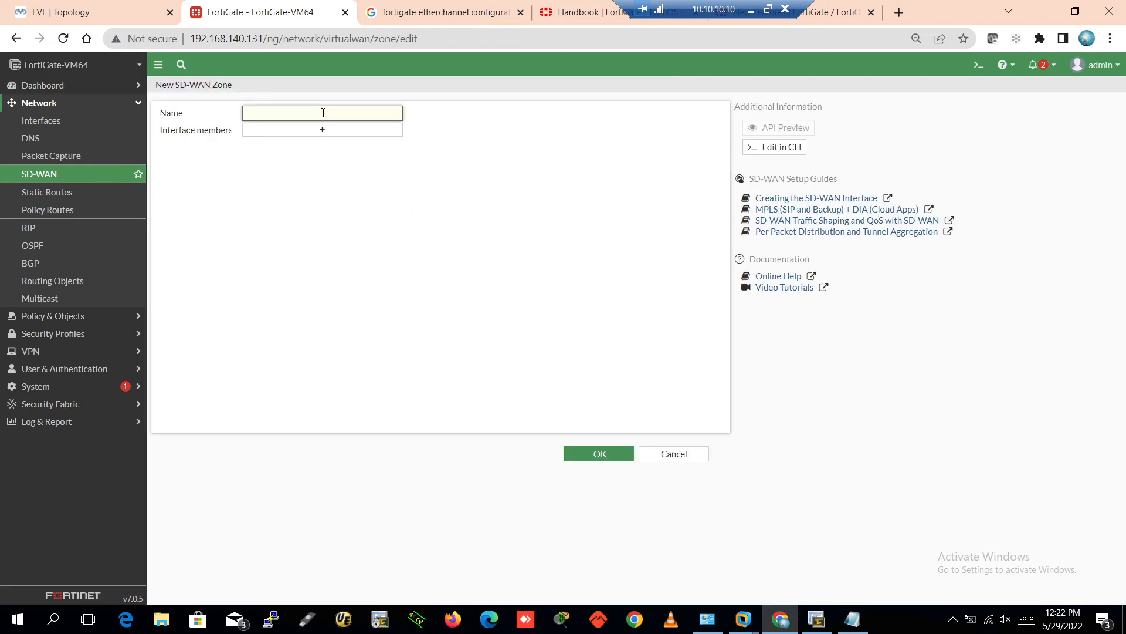
pyautogui.write('EVE-SDWAN-Zone')
# Add ISP1 (port1) as the zone's interface member, save, and expand EVE-SDWAN-Zone to check it
pyautogui.click(320, 130)
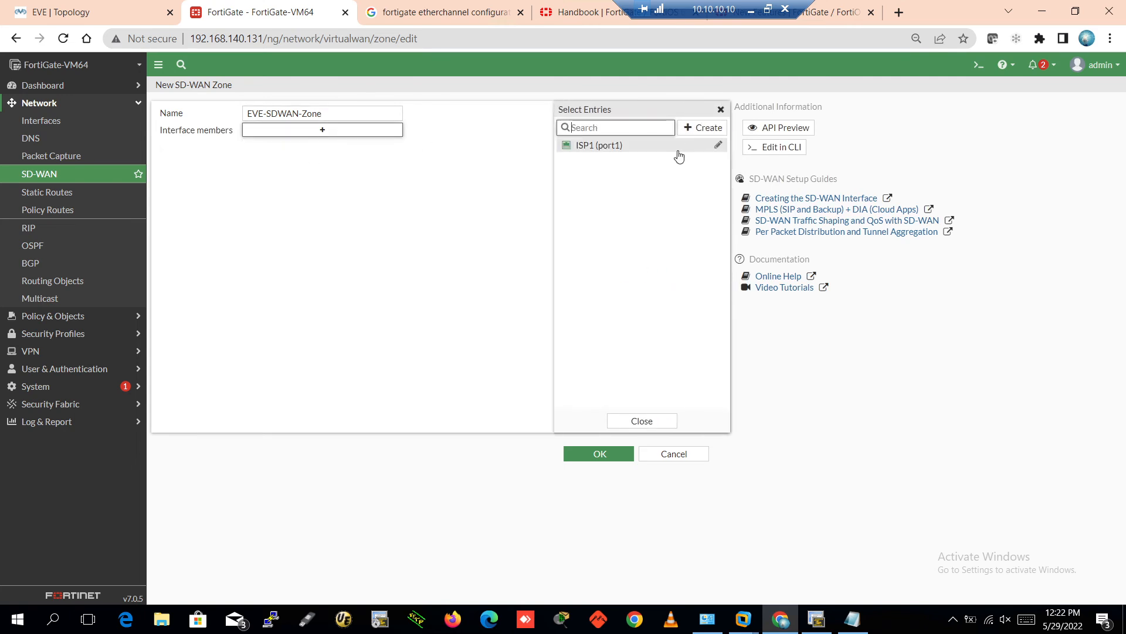
pyautogui.click(594, 147)
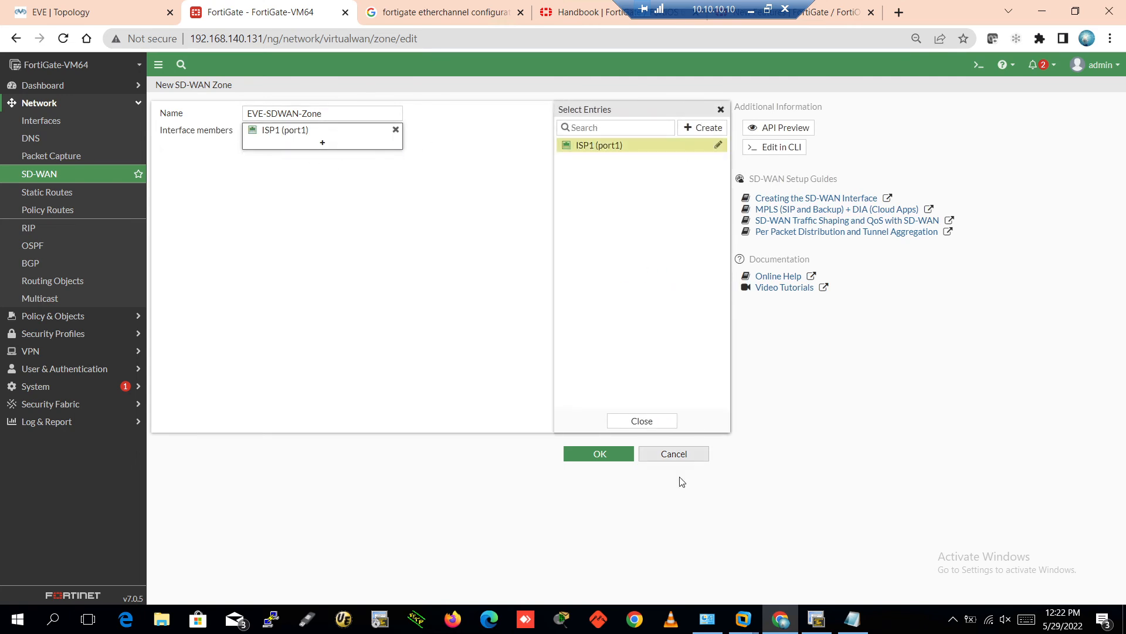
pyautogui.click(589, 456)
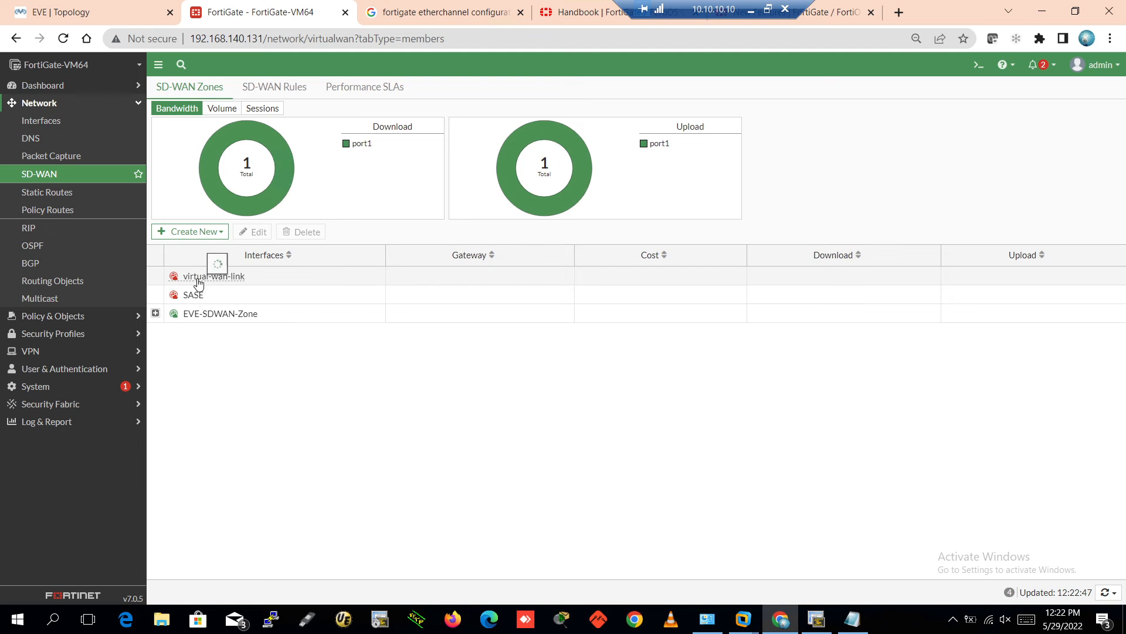
pyautogui.moveTo(199, 281)
pyautogui.click(223, 283)
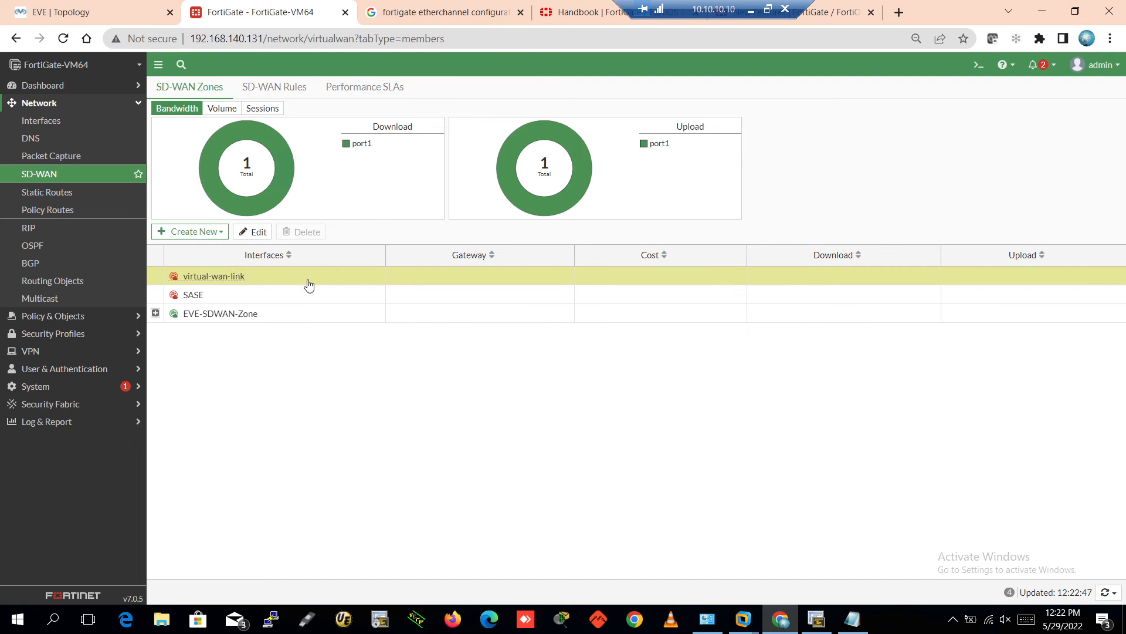
pyautogui.click(156, 313)
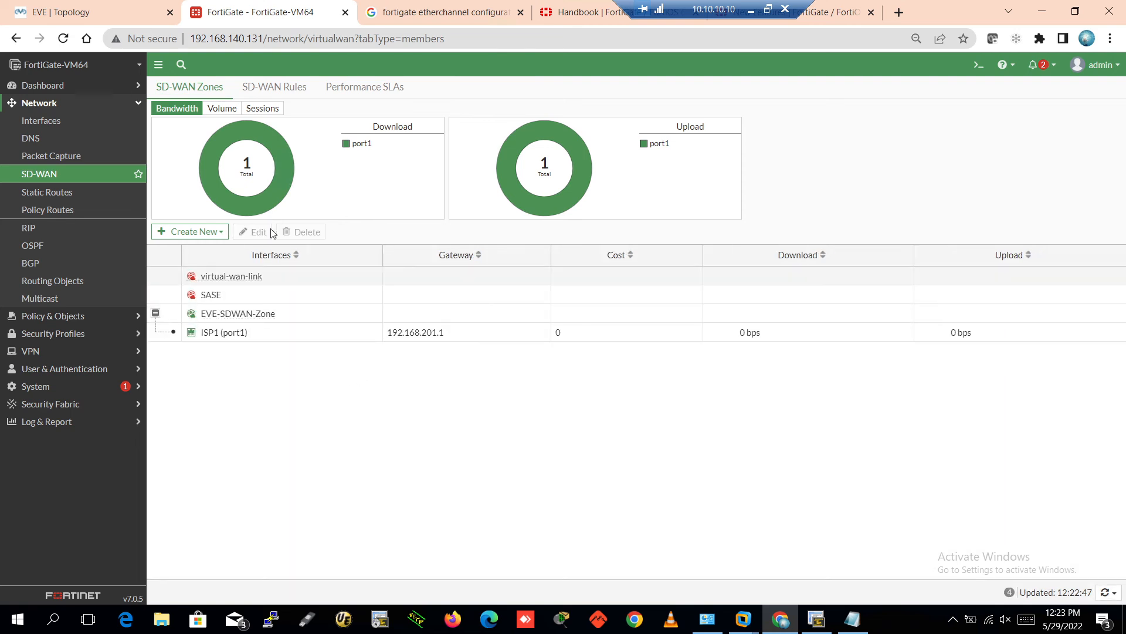
pyautogui.click(222, 235)
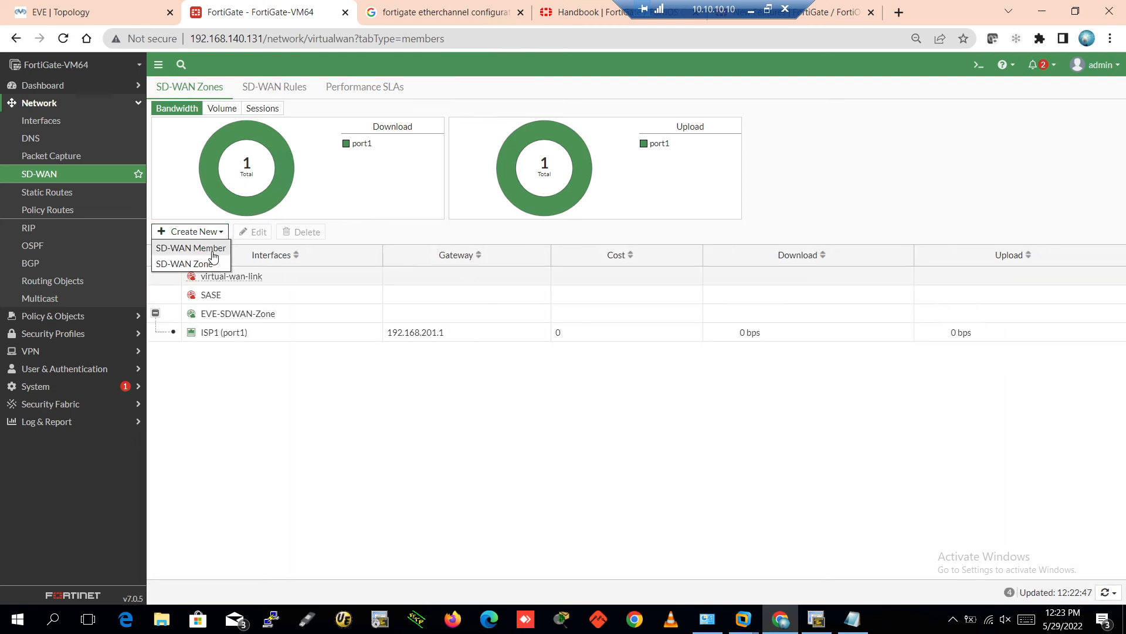
# Add ISP2 (port2) to EVE-SDWAN-Zone with gateway 192.168.201.1 and confirm it in the zone list
pyautogui.click(213, 252)
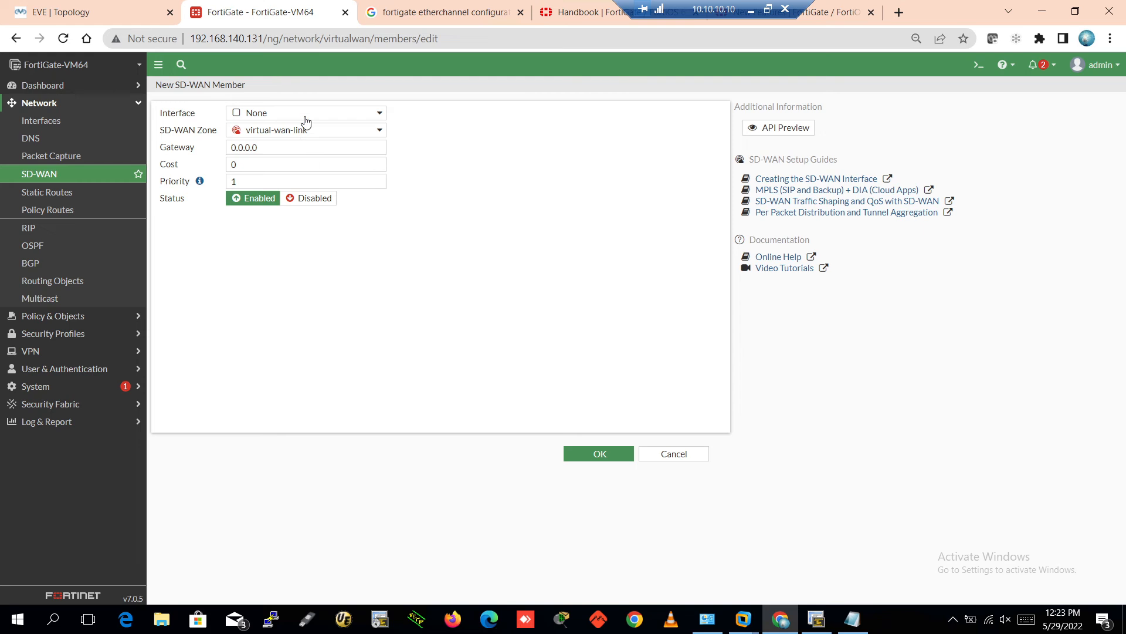
pyautogui.click(304, 113)
pyautogui.click(284, 176)
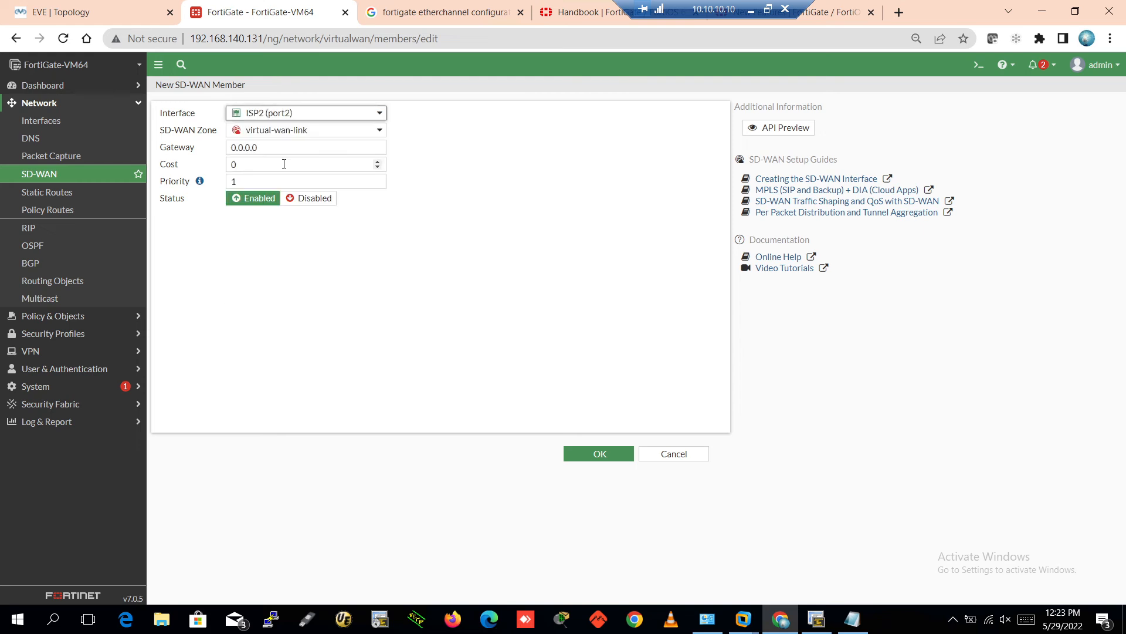
pyautogui.click(303, 133)
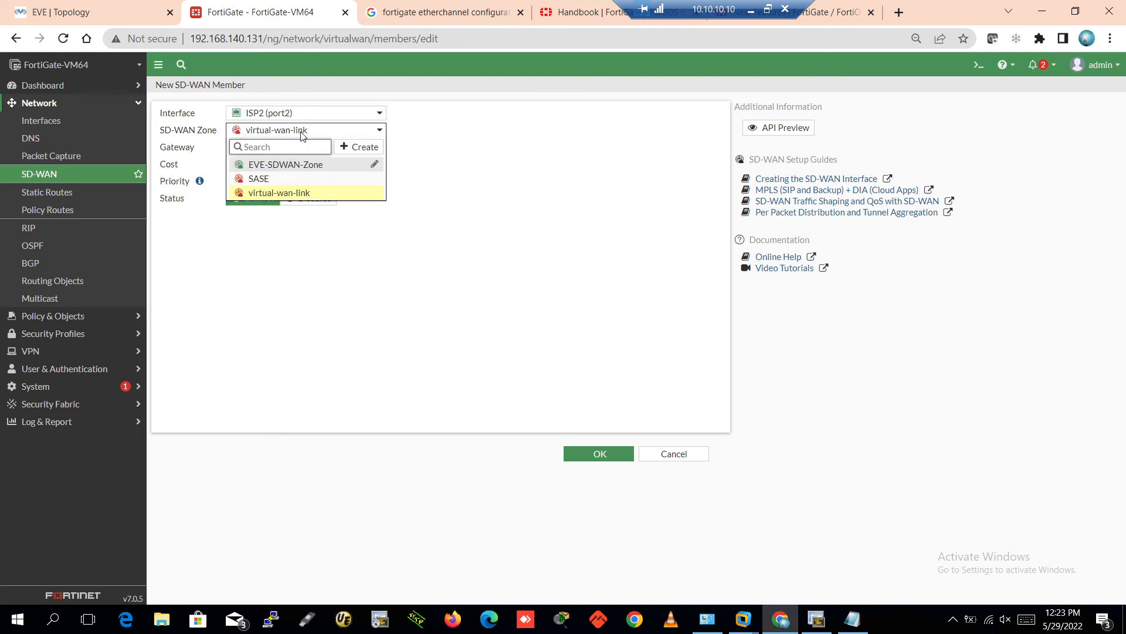
pyautogui.click(301, 166)
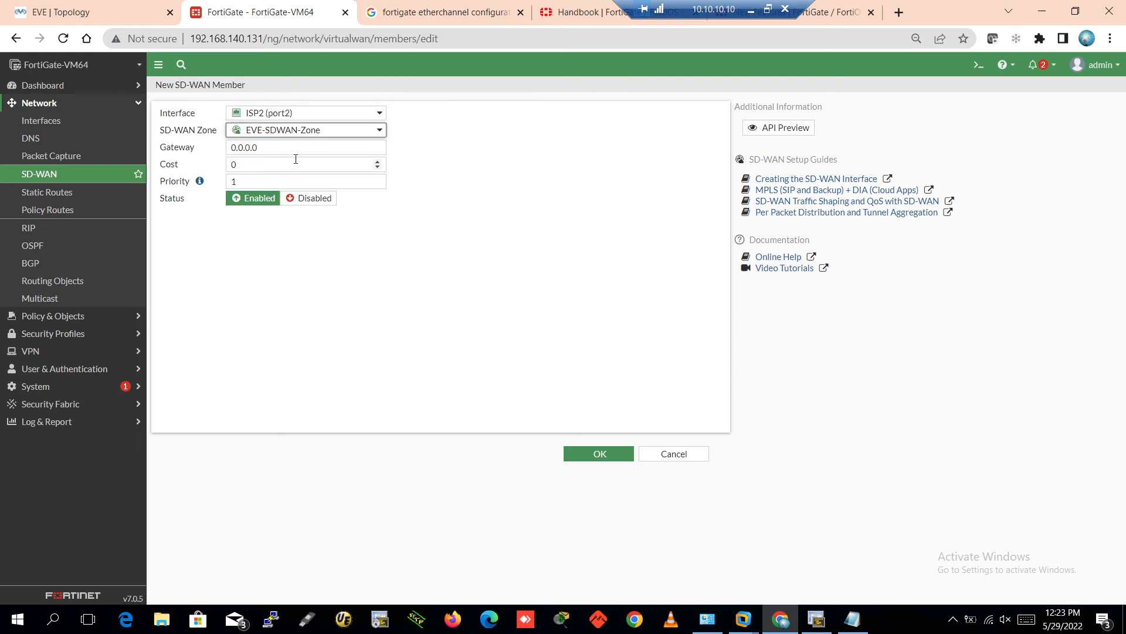
pyautogui.moveTo(265, 154); pyautogui.dragTo(209, 144)
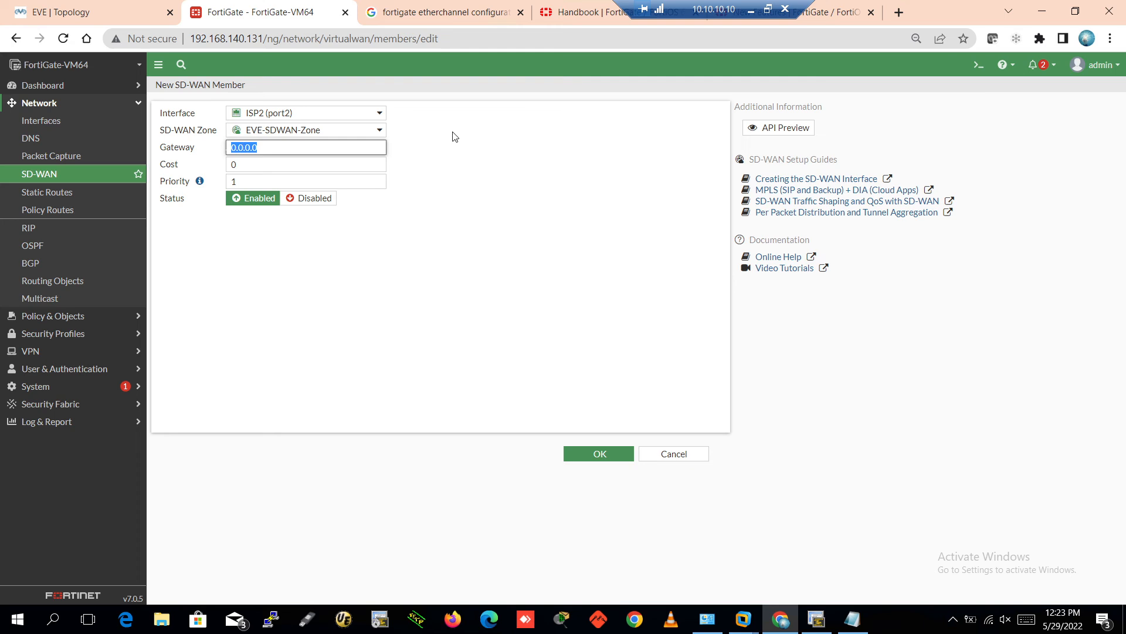
pyautogui.write('192.168.20')
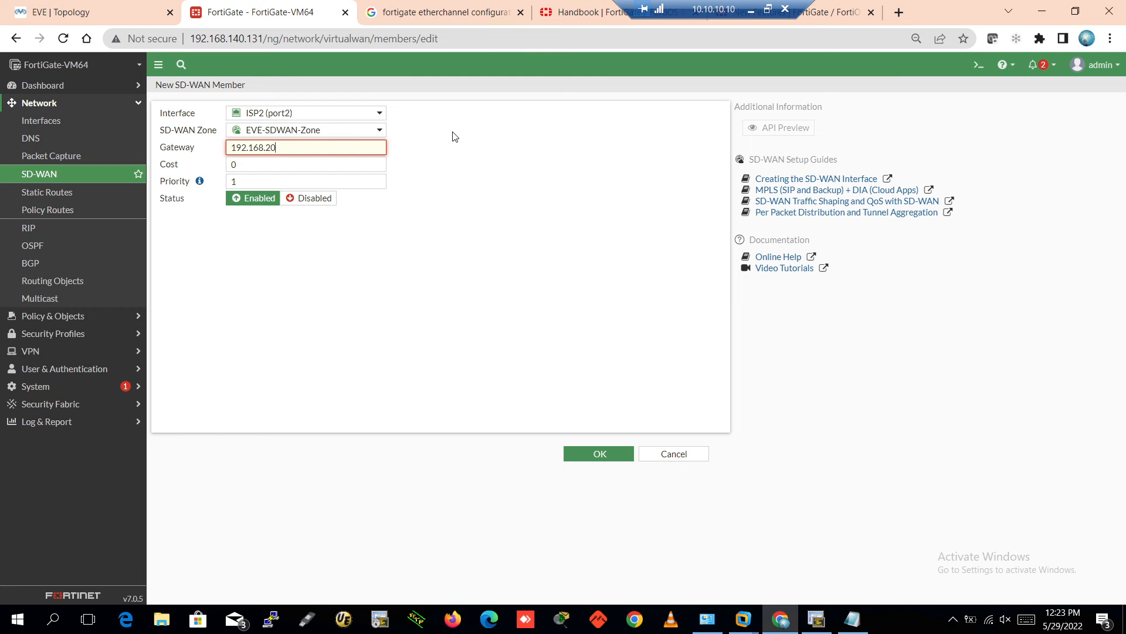
pyautogui.write('1.1')
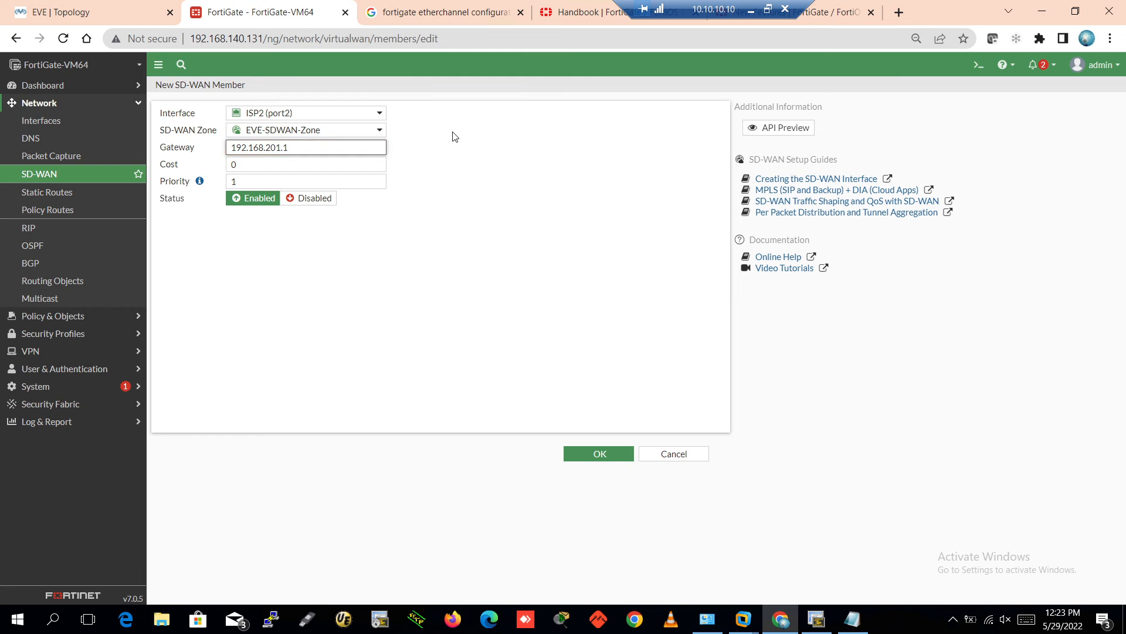
pyautogui.click(597, 458)
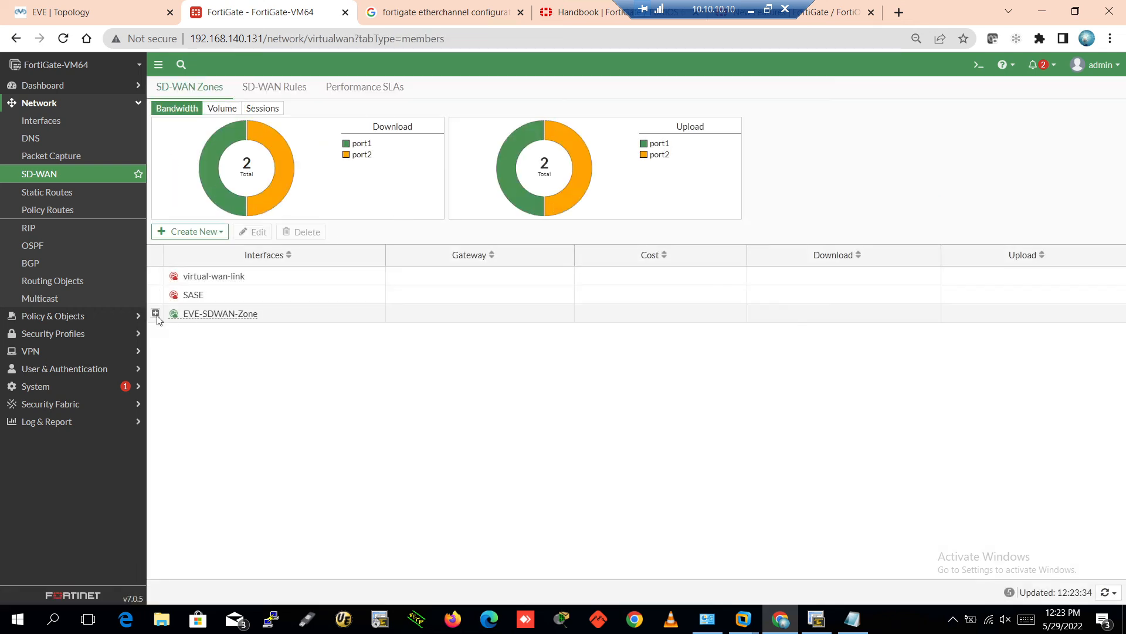
pyautogui.click(155, 313)
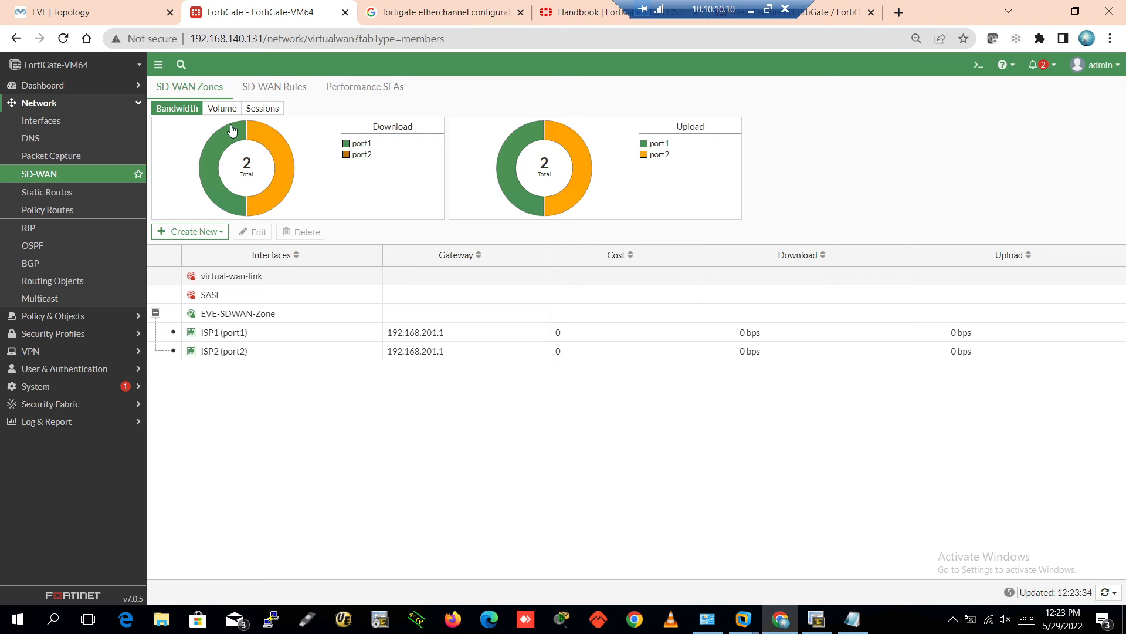
pyautogui.click(187, 231)
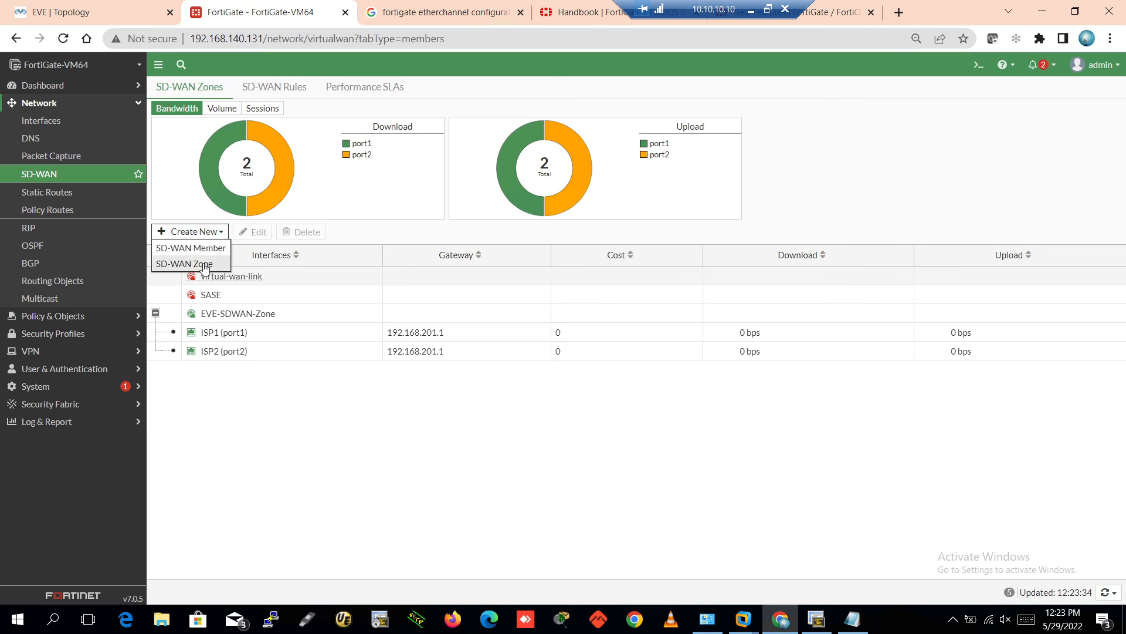
# Create an SD-WAN member on ISP3 (port3) in EVE-SDWAN-Zone with gateway 192.168.203.1
pyautogui.click(206, 250)
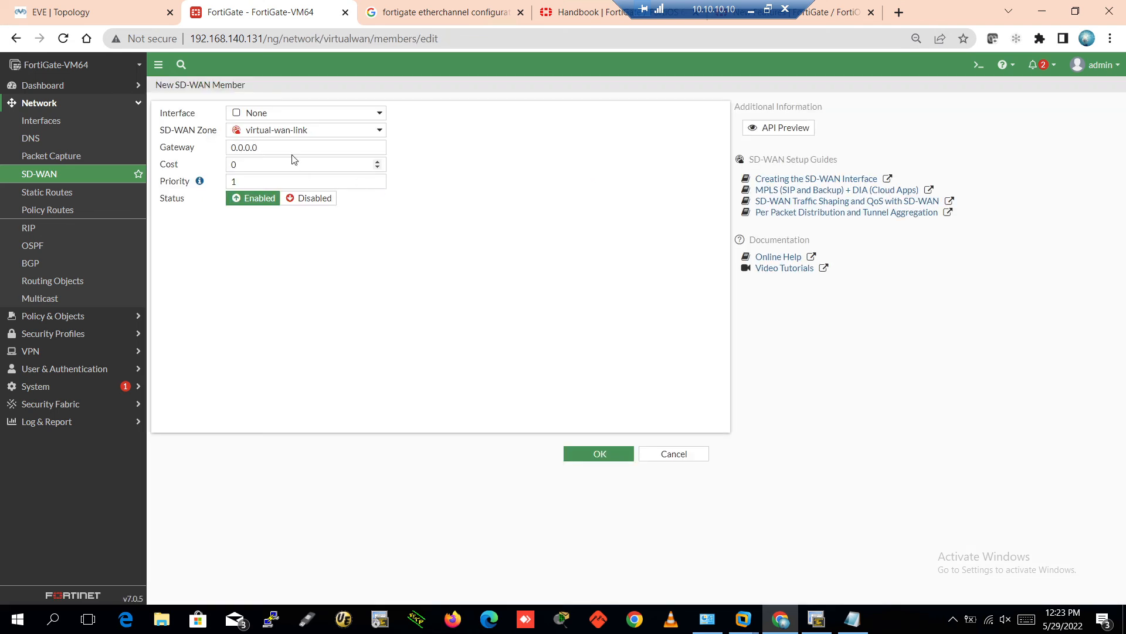
pyautogui.click(292, 114)
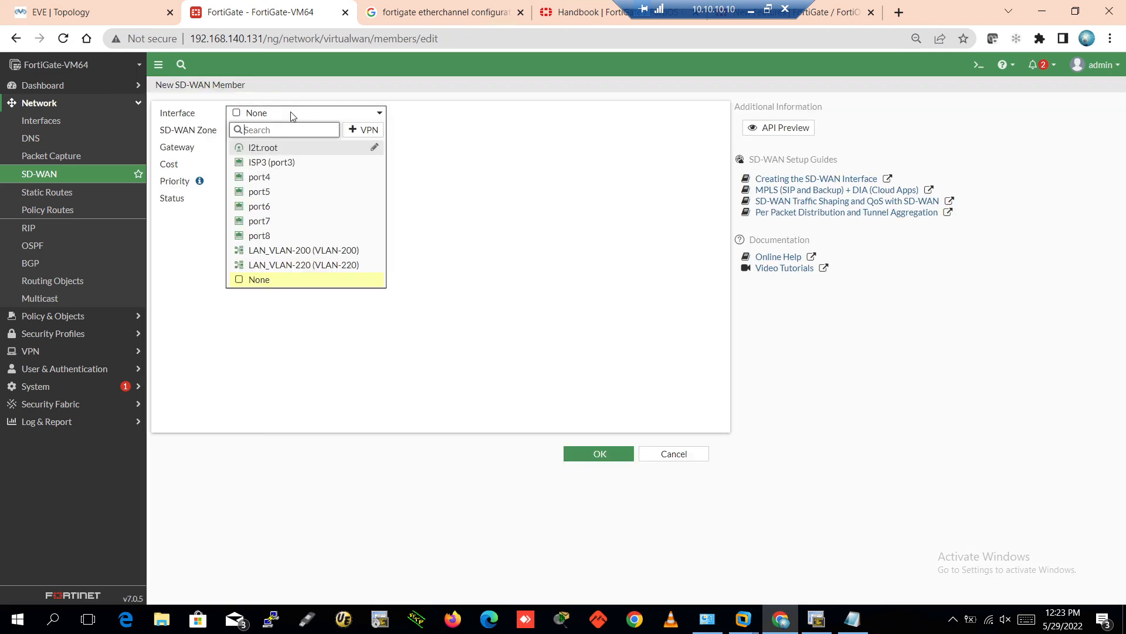
pyautogui.click(284, 162)
pyautogui.click(265, 147)
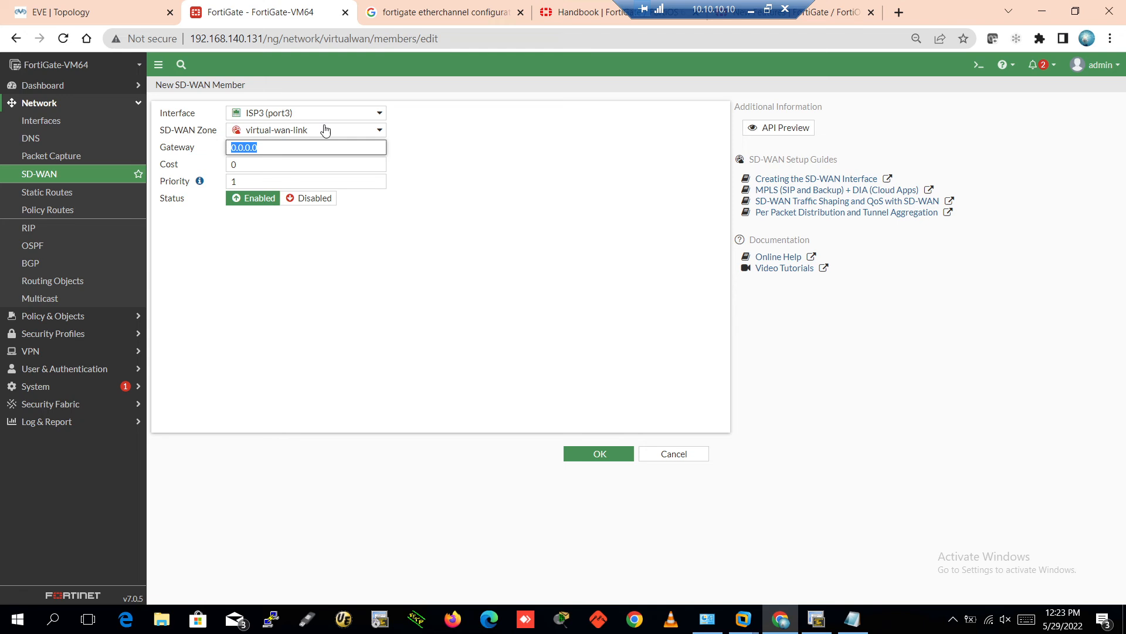
pyautogui.write('192.168.2')
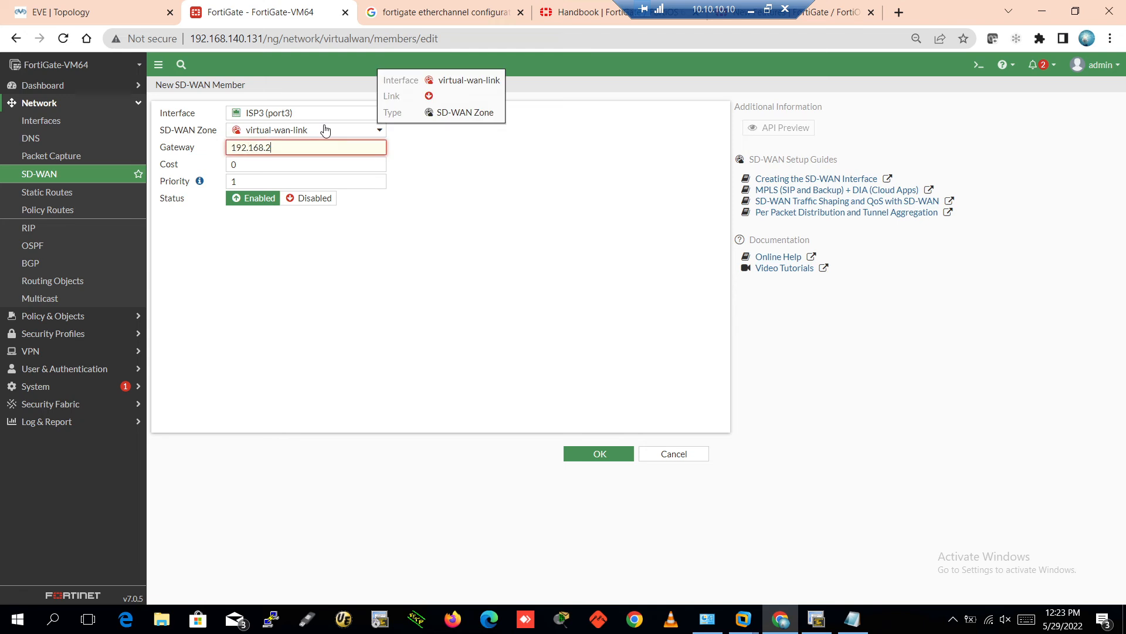
pyautogui.write('03.1')
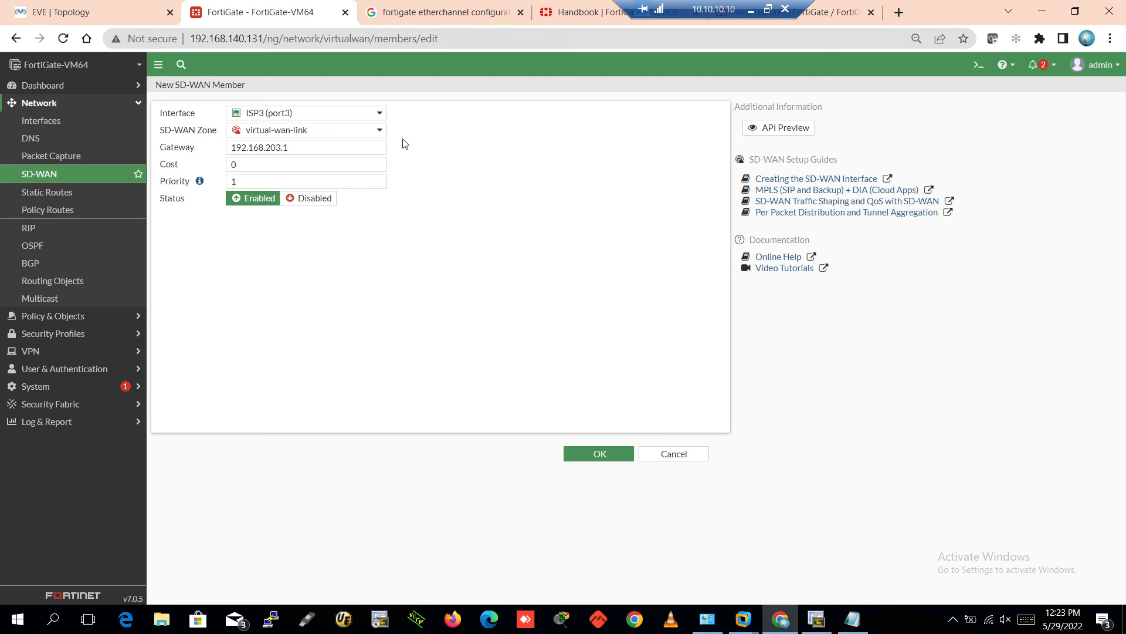
pyautogui.click(301, 133)
pyautogui.click(284, 166)
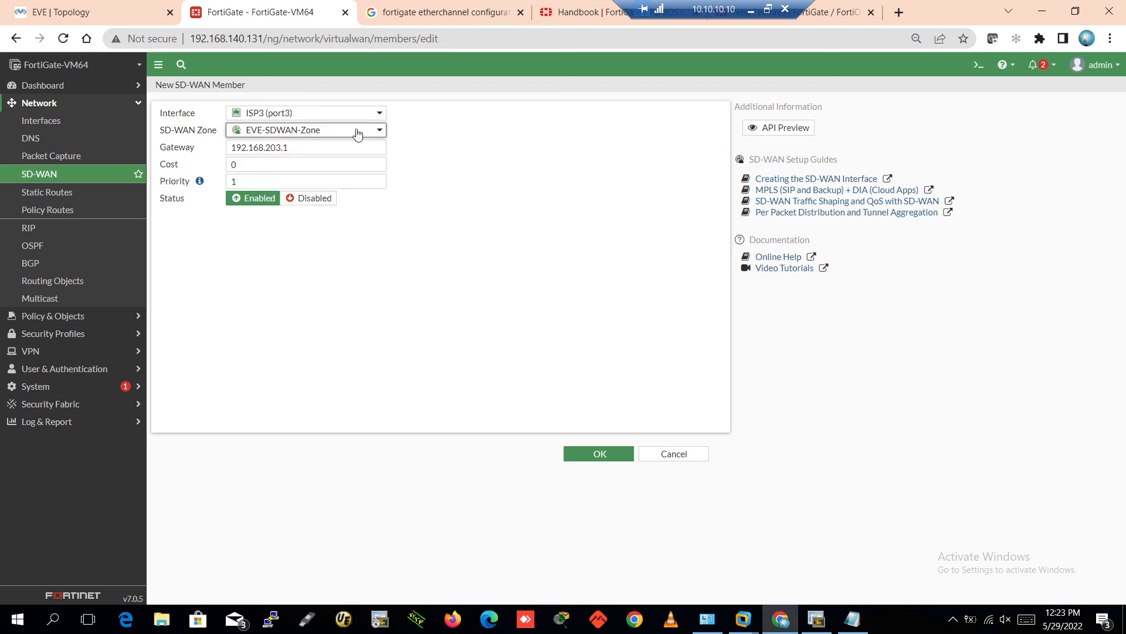
pyautogui.click(595, 455)
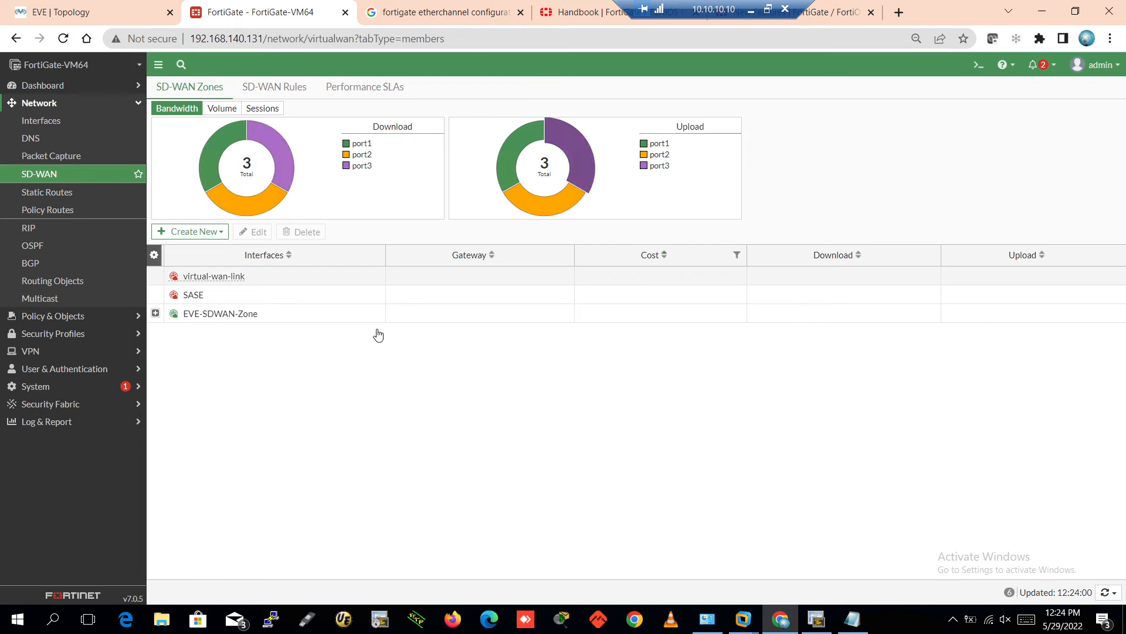
# Expand EVE-SDWAN-Zone and check its ISP1, ISP2 and ISP3 member rows
pyautogui.click(155, 314)
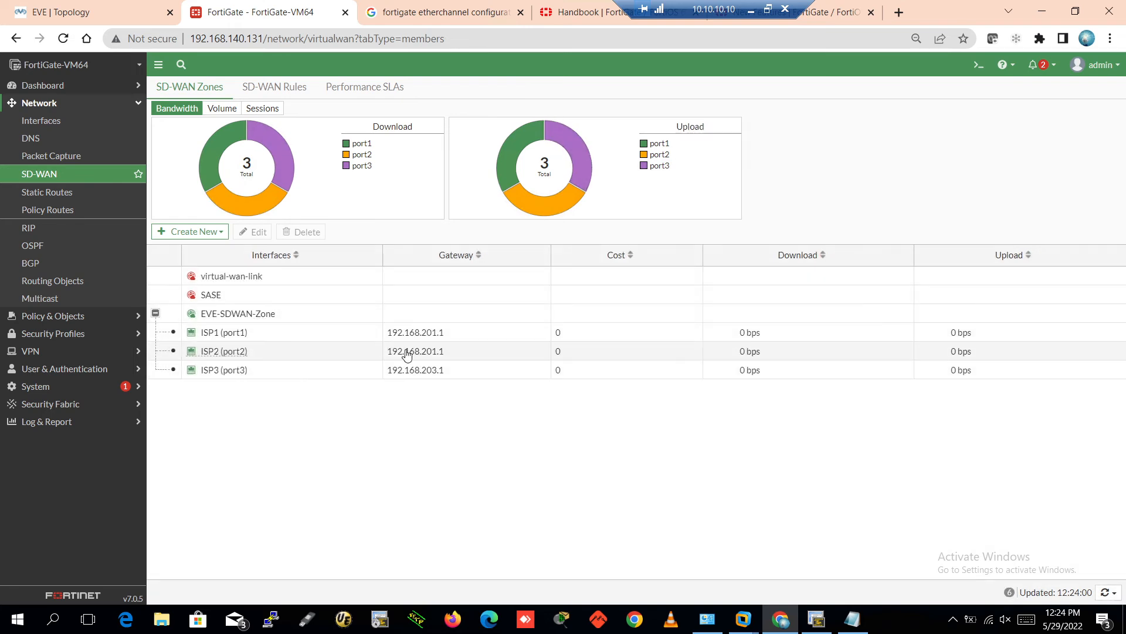
pyautogui.click(331, 336)
pyautogui.click(319, 354)
pyautogui.click(311, 376)
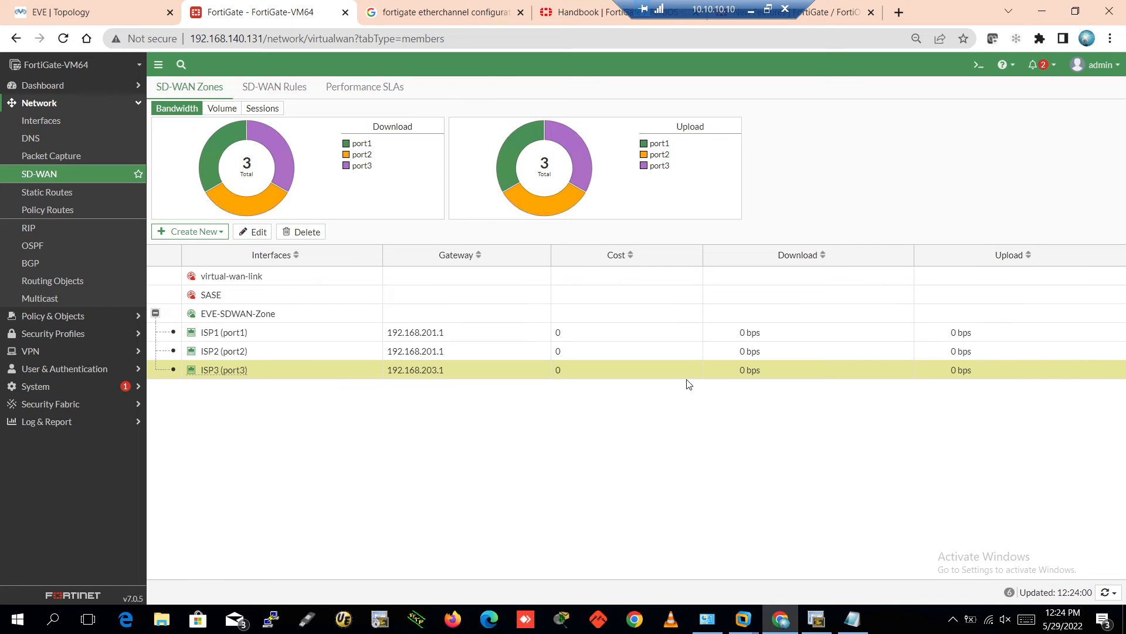
# Compare the zone charts by Bandwidth, Volume and Sessions across port1, port2 and port3
pyautogui.click(223, 111)
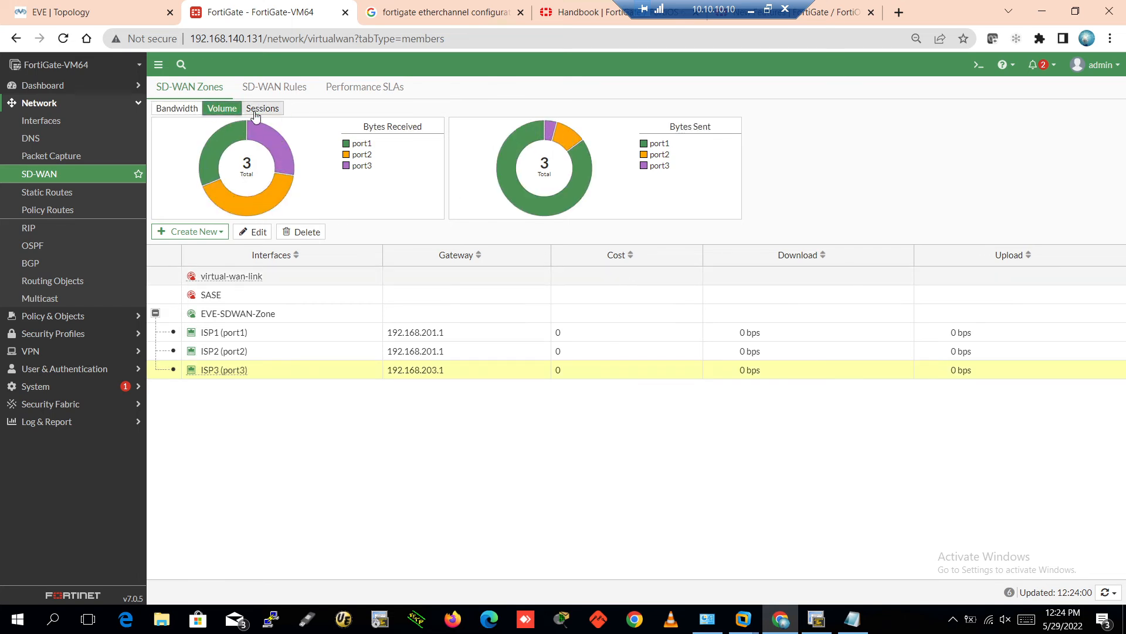
pyautogui.click(183, 112)
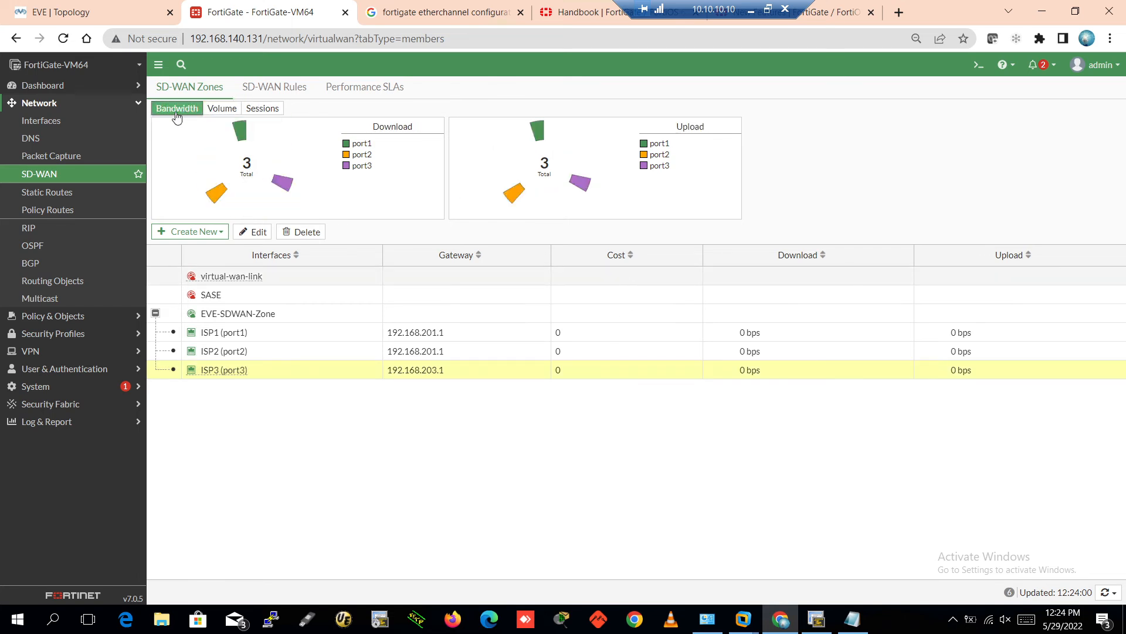
pyautogui.click(222, 109)
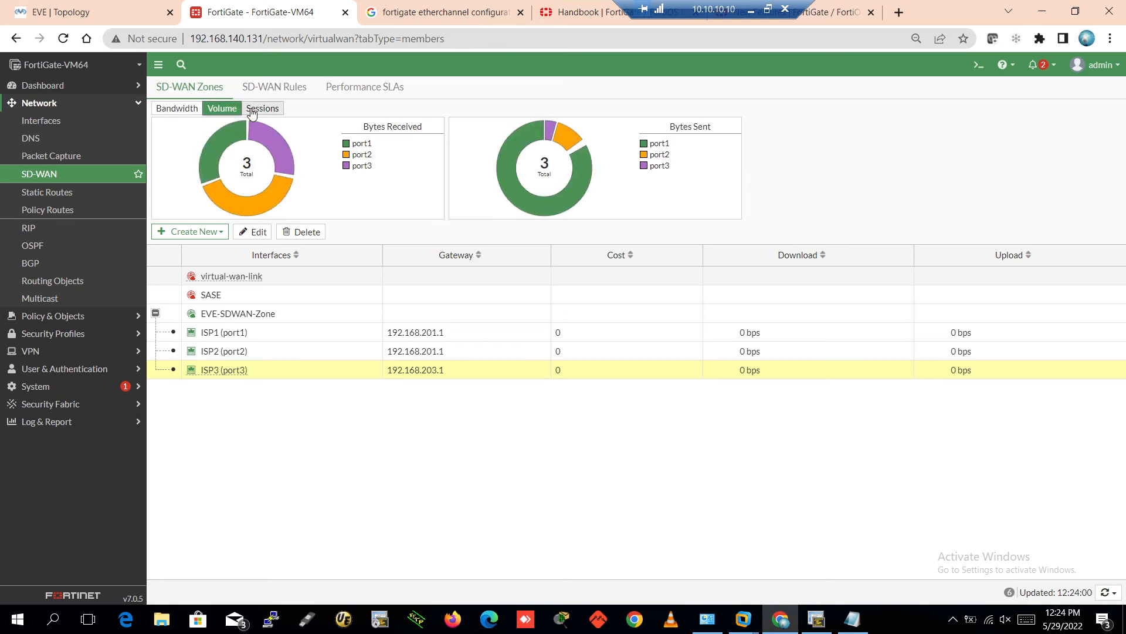
pyautogui.click(262, 108)
pyautogui.click(168, 112)
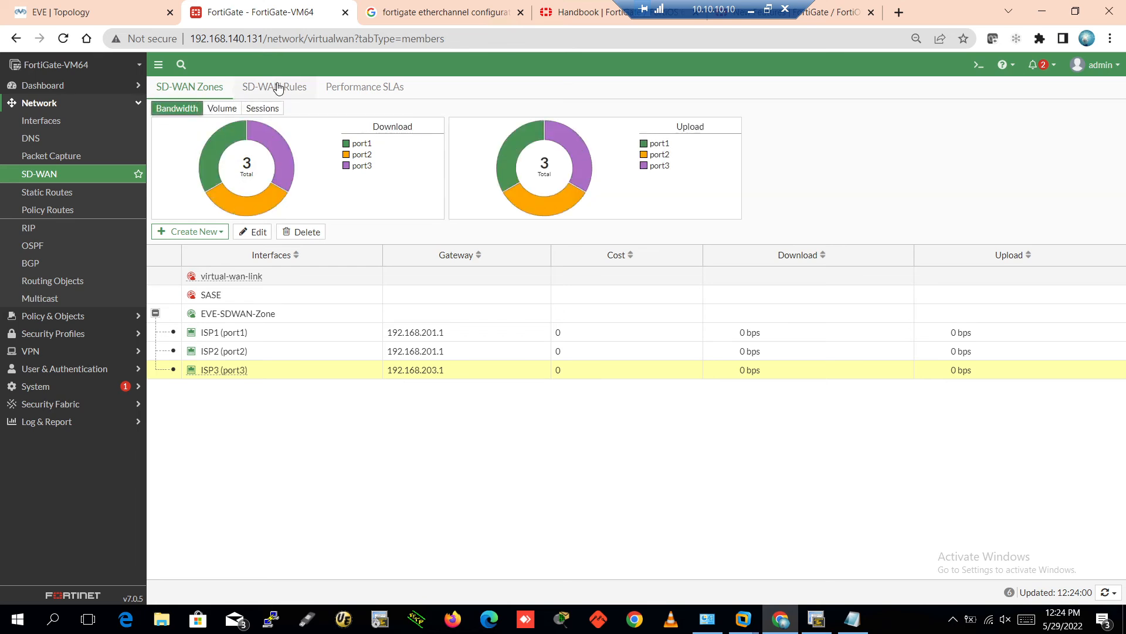
pyautogui.click(296, 88)
# On Performance SLAs, begin a new SLA named Google.com pinging server 8.8.8.8
pyautogui.click(358, 88)
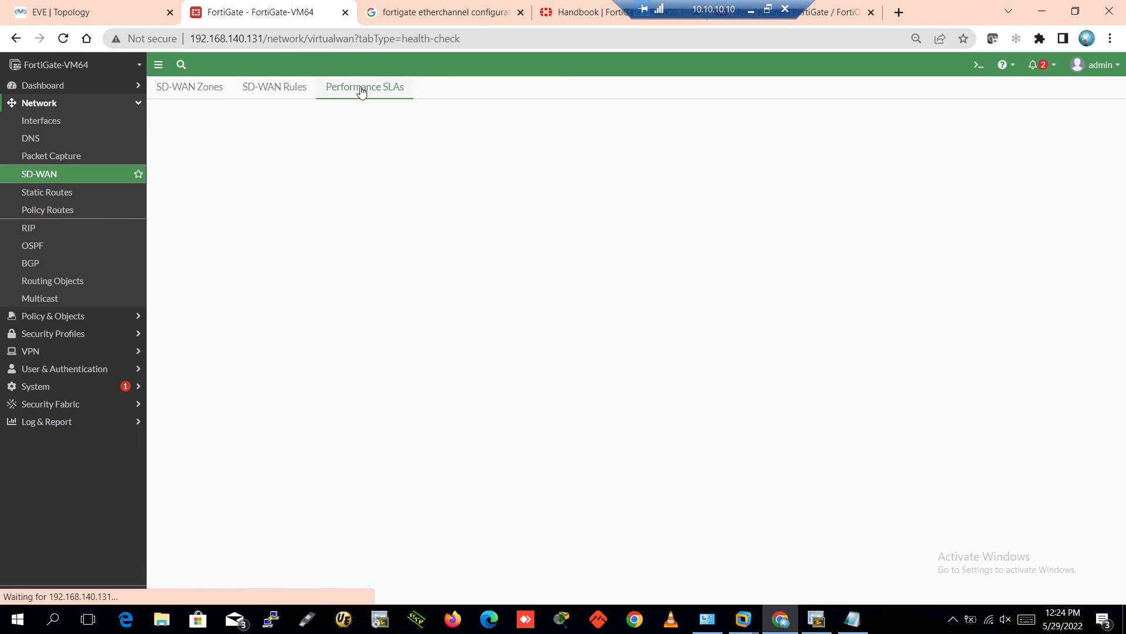
pyautogui.click(187, 261)
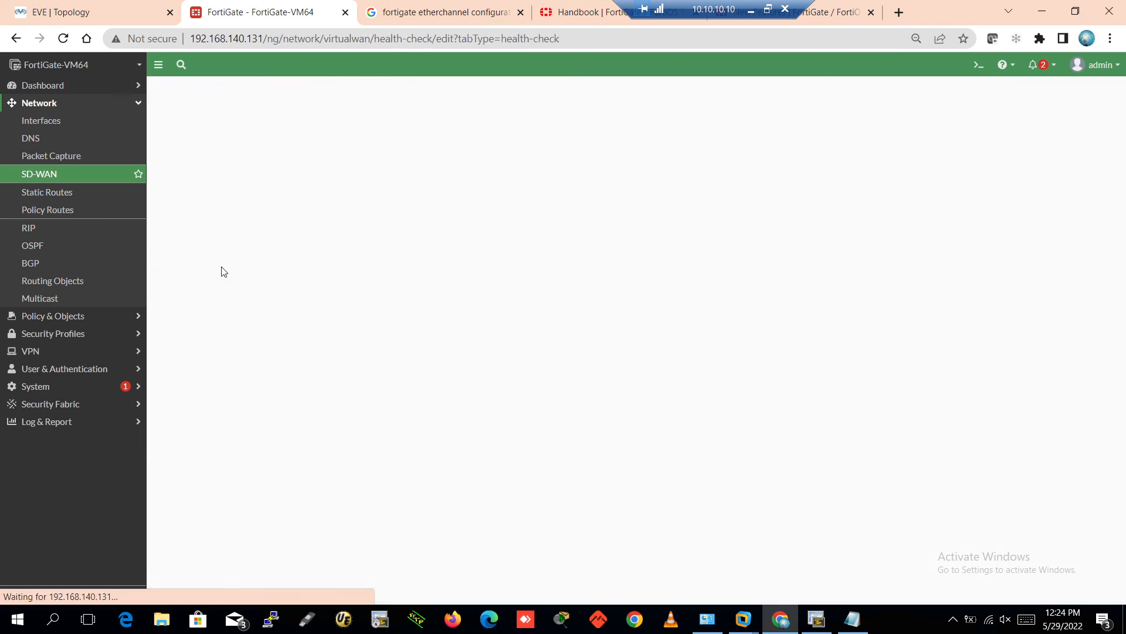
pyautogui.click(287, 112)
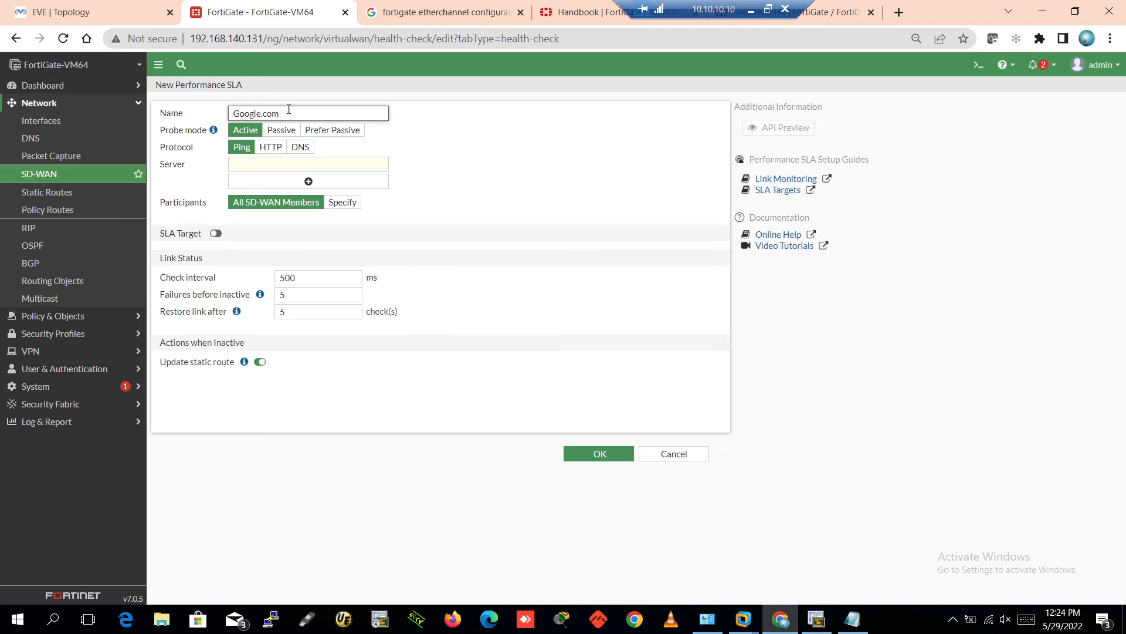
pyautogui.click(257, 171)
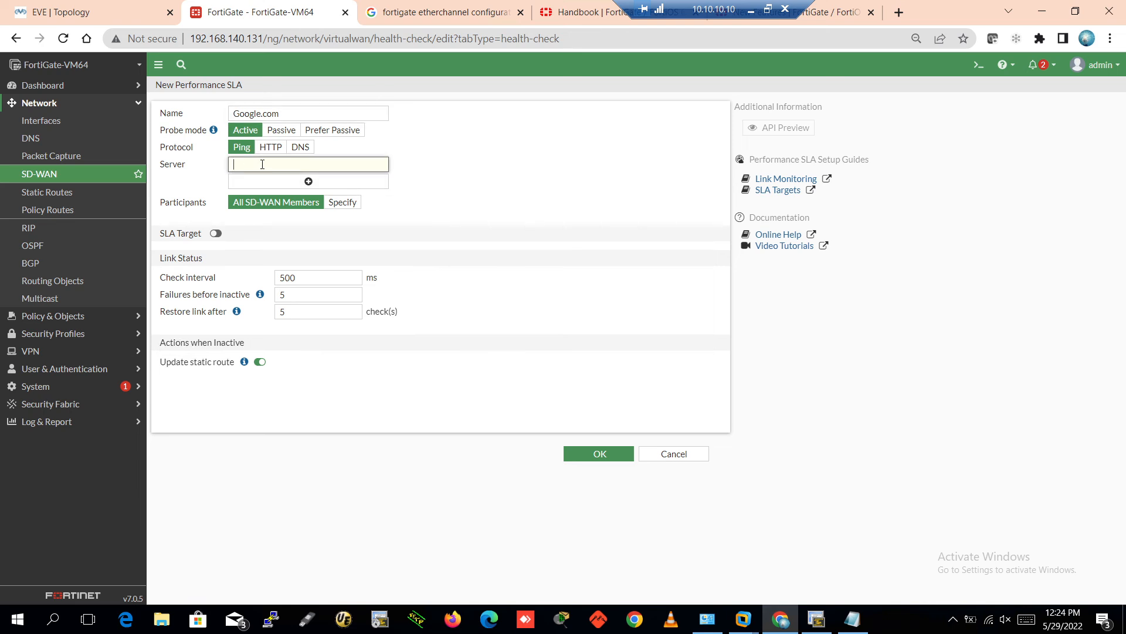
pyautogui.write('8.8.8.8')
pyautogui.click(439, 176)
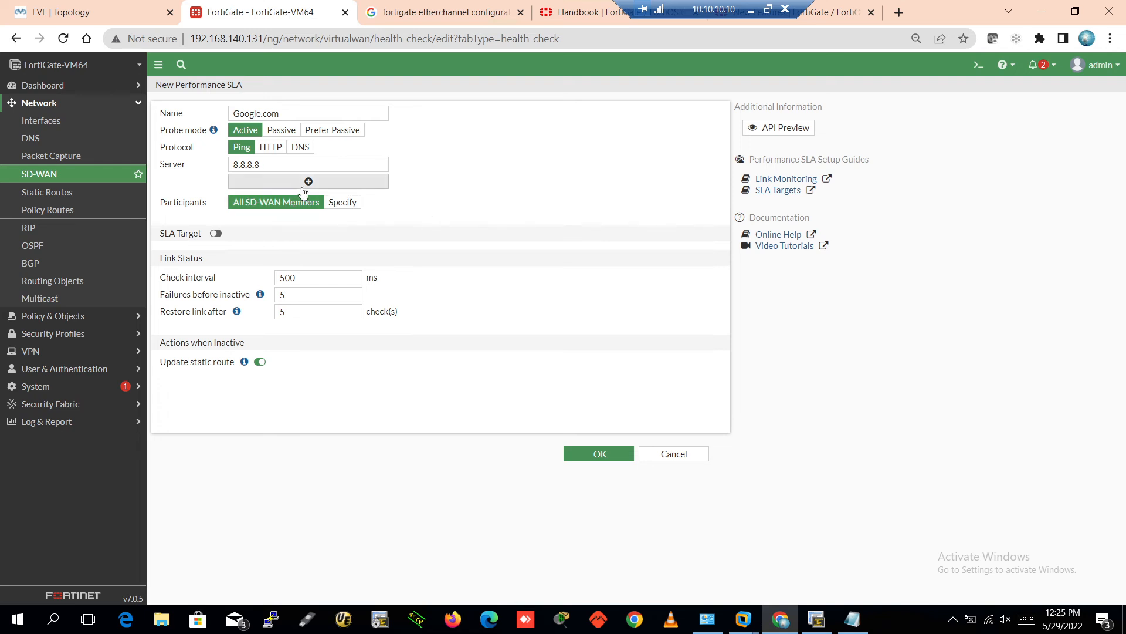
# Specify ISP1, ISP2 and ISP3 as participants, enable SLA targets (5 ms latency/jitter, 0% loss), and save
pyautogui.click(340, 204)
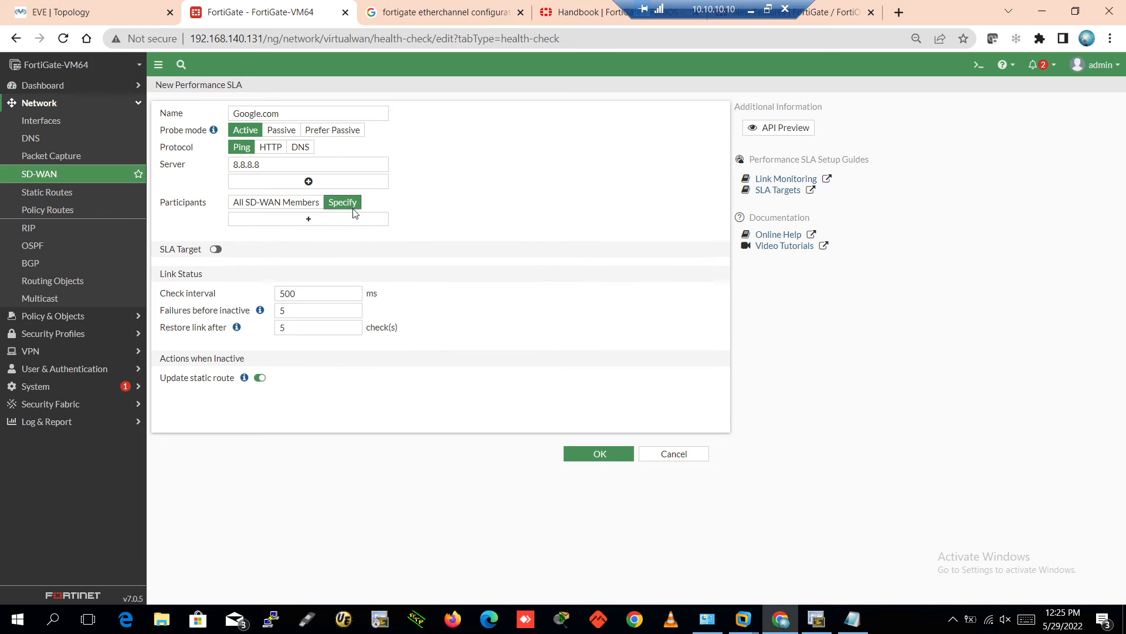
pyautogui.click(287, 220)
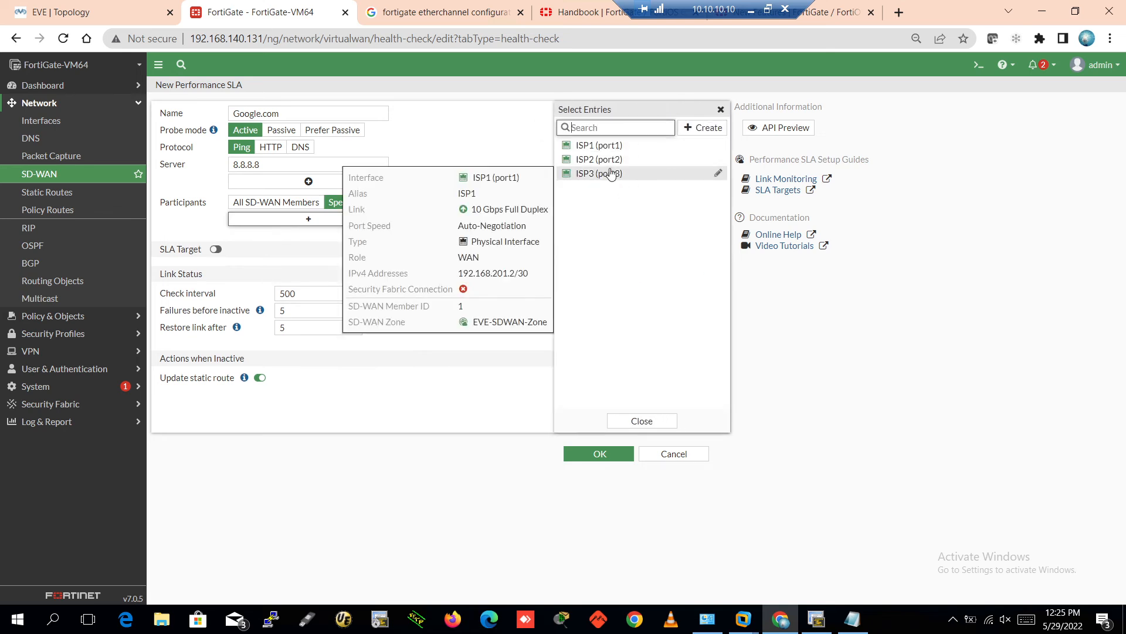
pyautogui.click(617, 152)
pyautogui.click(612, 161)
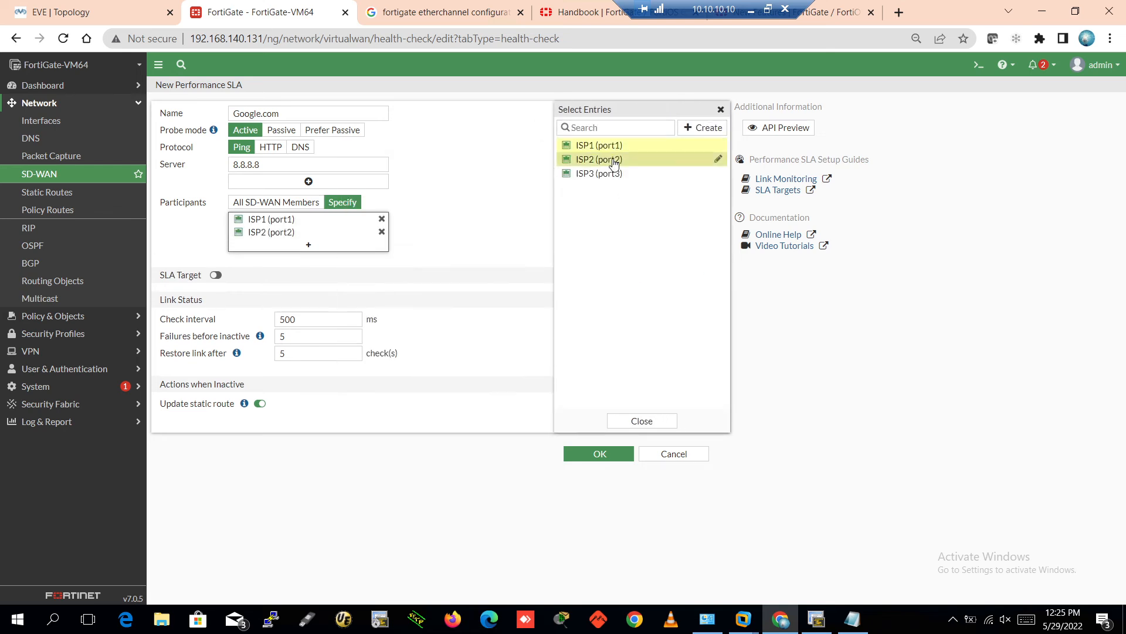
pyautogui.click(612, 174)
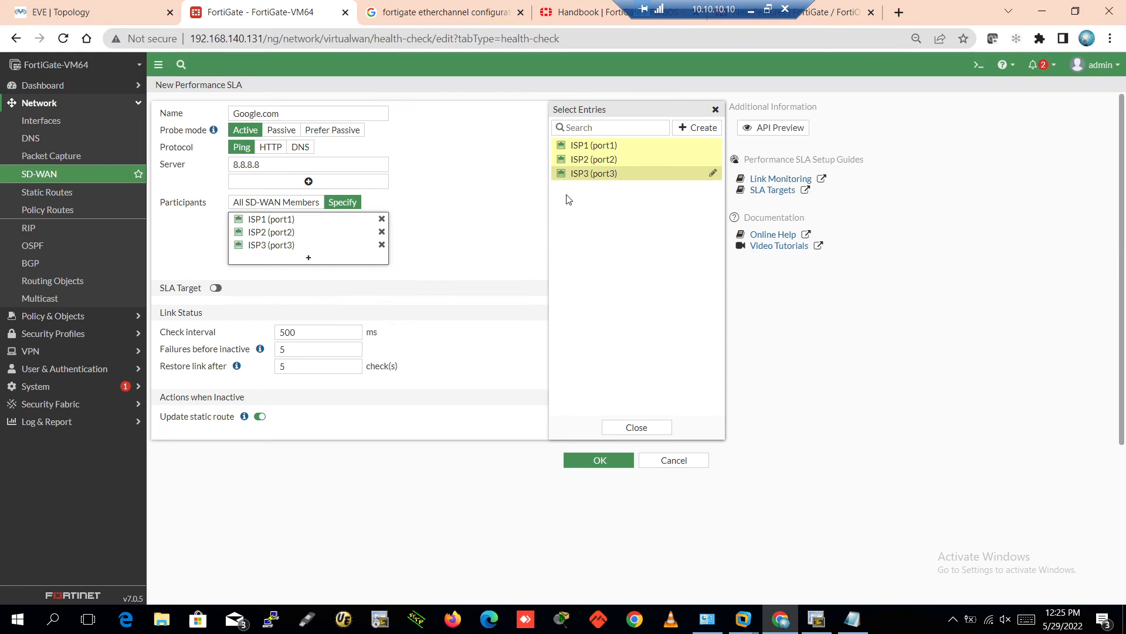
pyautogui.click(484, 200)
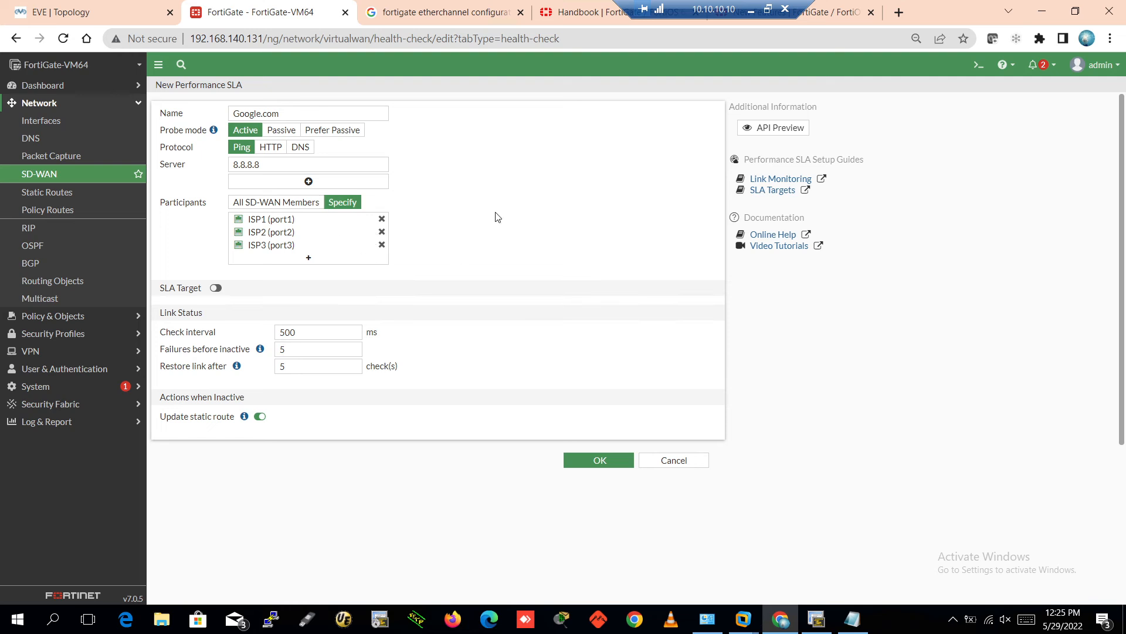
pyautogui.click(216, 288)
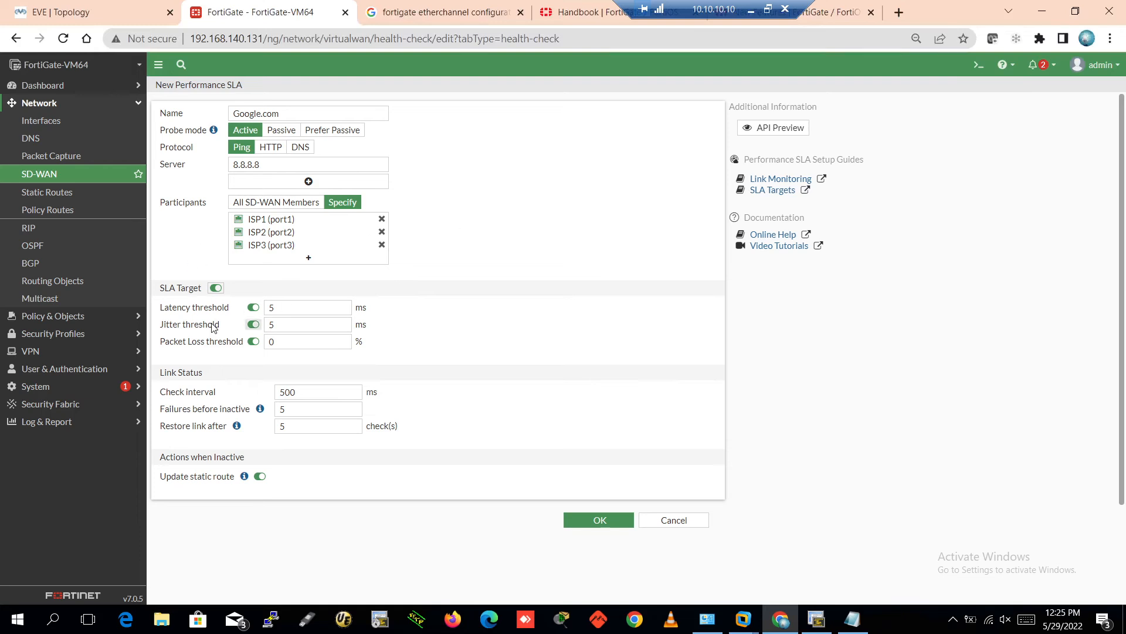
pyautogui.click(564, 521)
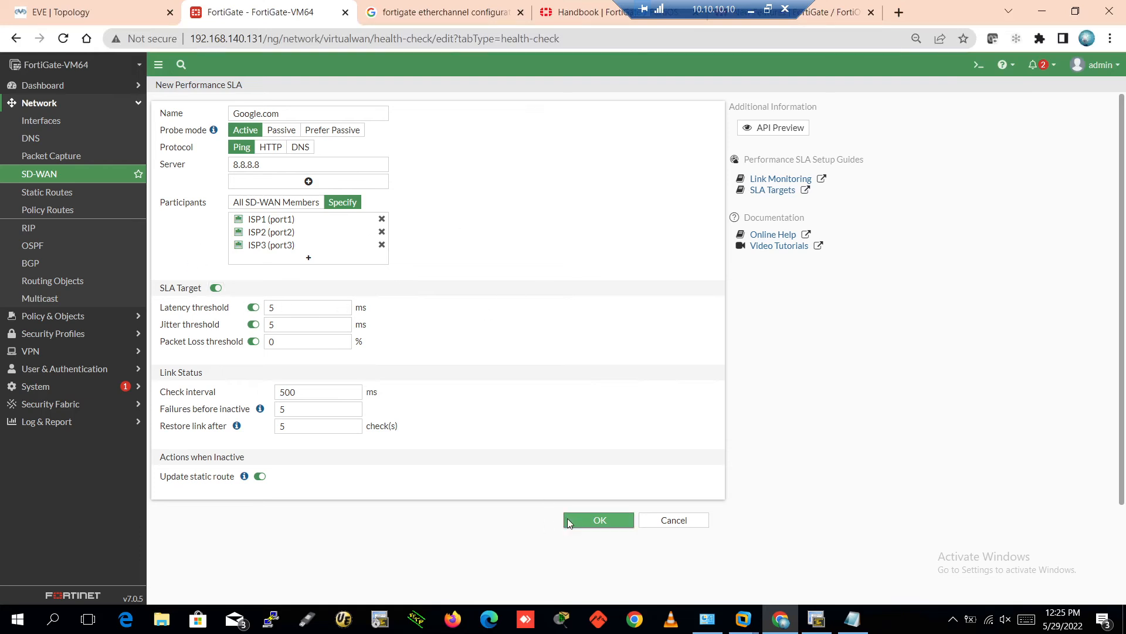
# Refresh Performance SLAs so Google.com shows about 74 ms latency on all three ISPs
pyautogui.click(48, 175)
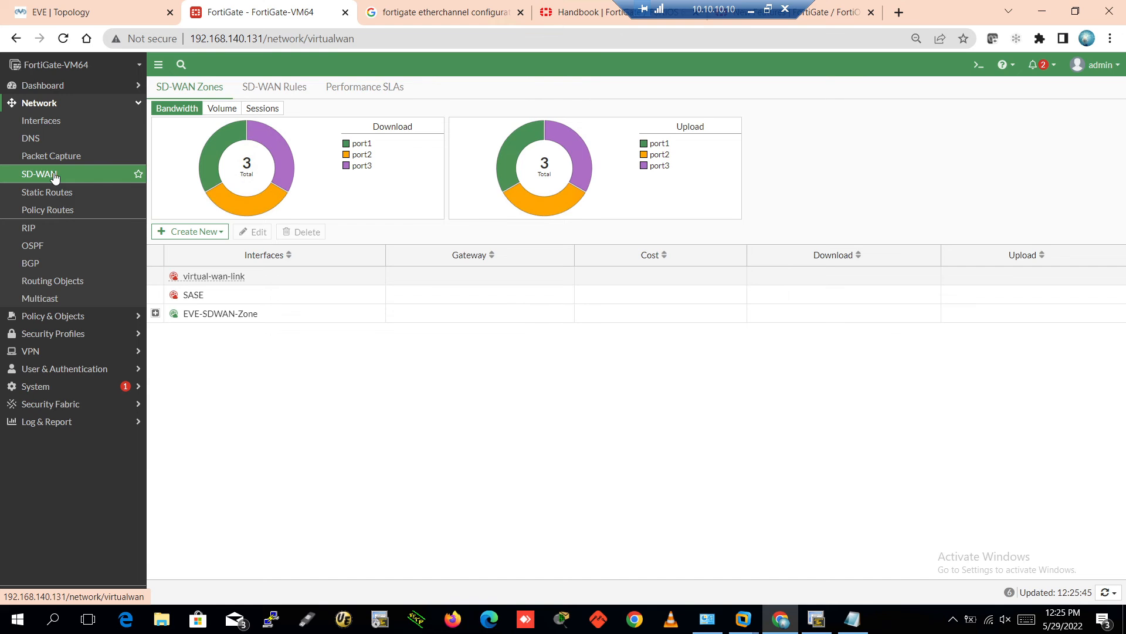
pyautogui.click(266, 86)
pyautogui.click(372, 89)
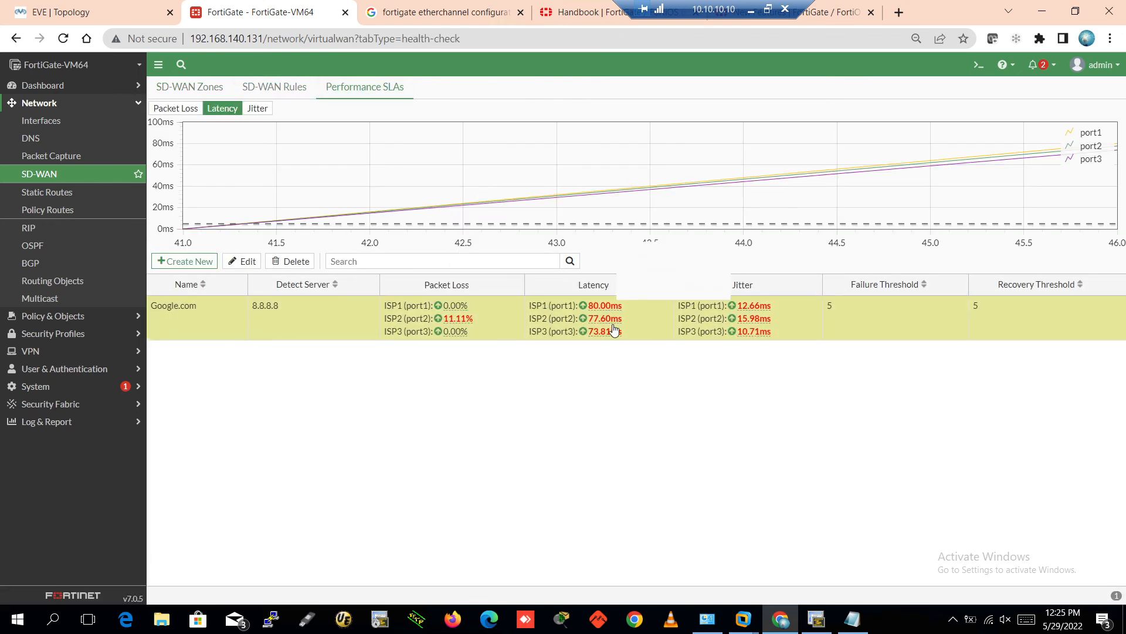
pyautogui.click(82, 176)
pyautogui.click(371, 88)
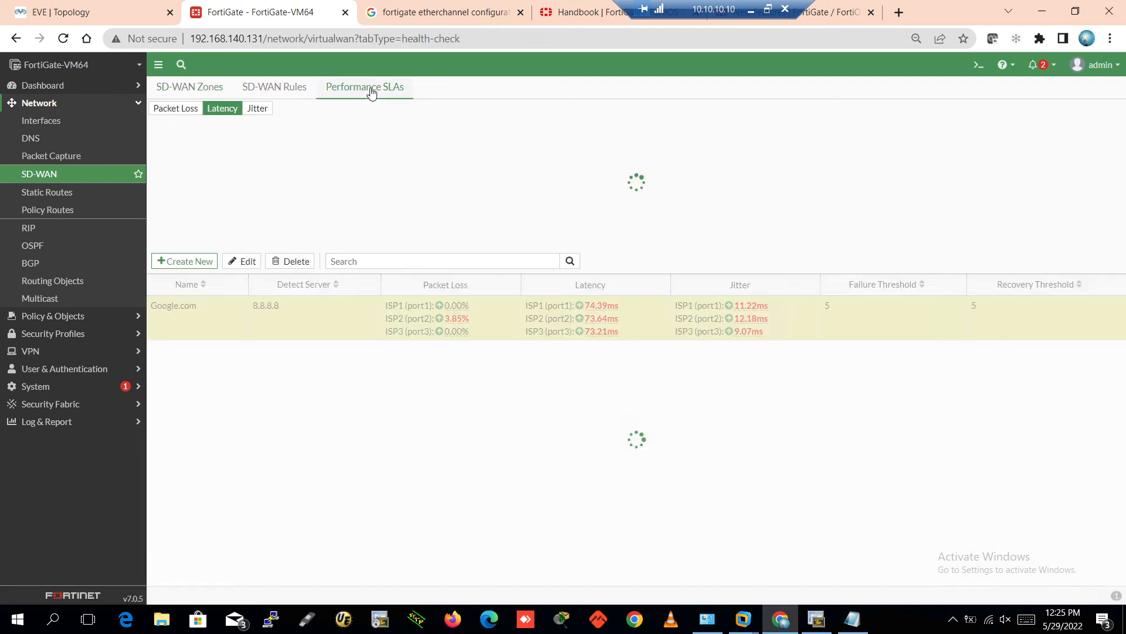
pyautogui.moveTo(461, 325)
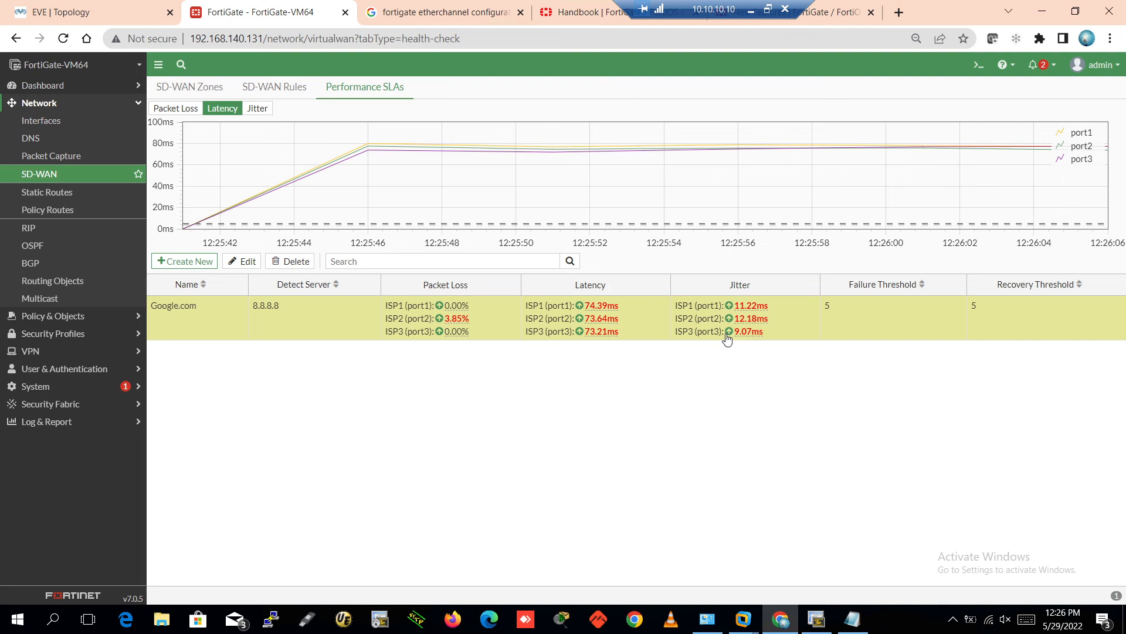
pyautogui.moveTo(755, 328)
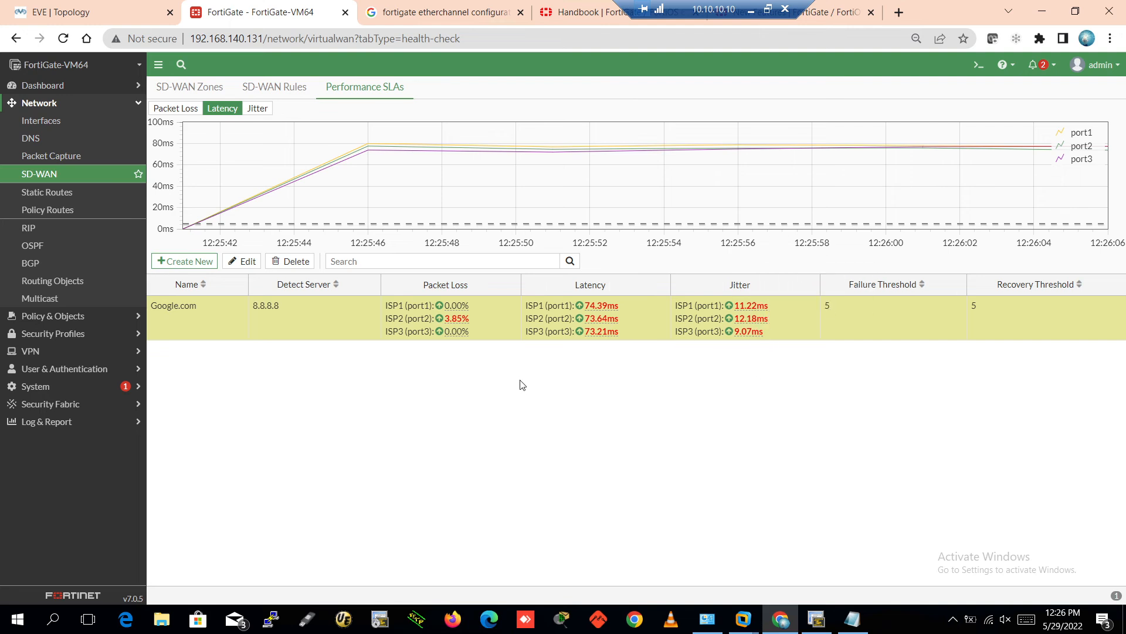
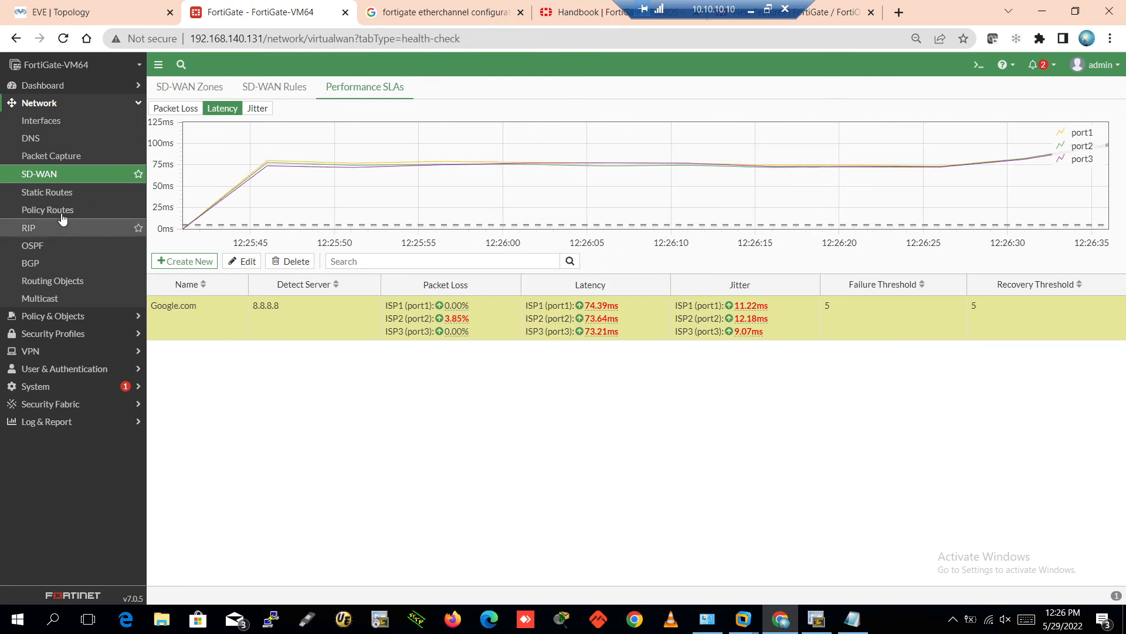
# Open the interface list and expand port7 to inspect its LAN_VLAN-200 and LAN_VLAN-220 subinterfaces
pyautogui.click(45, 105)
pyautogui.click(45, 105)
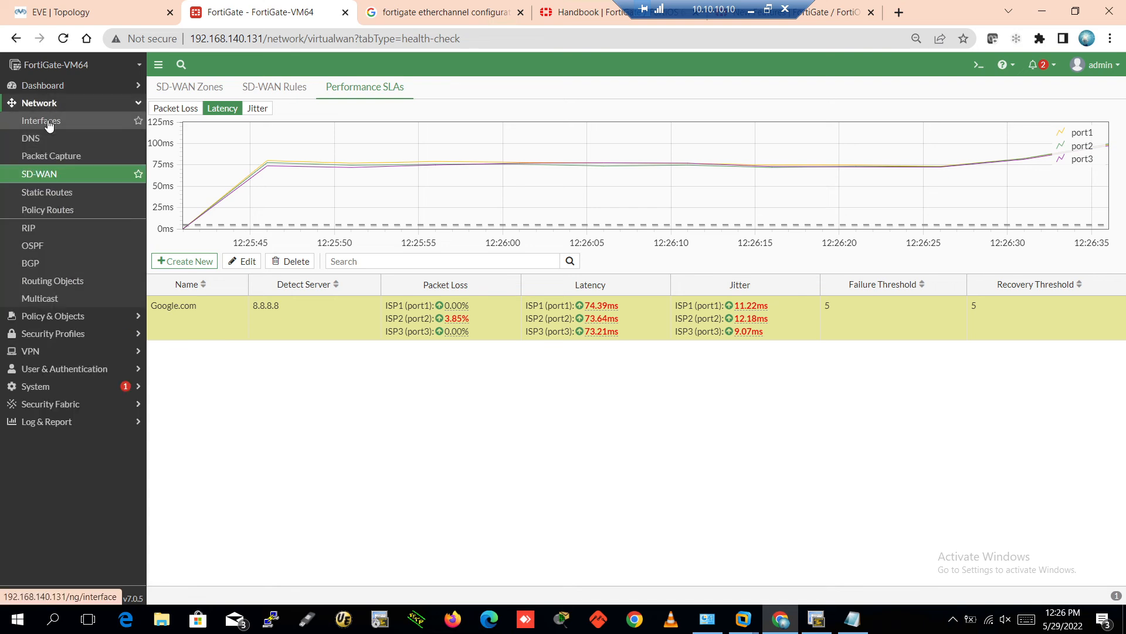
pyautogui.click(49, 124)
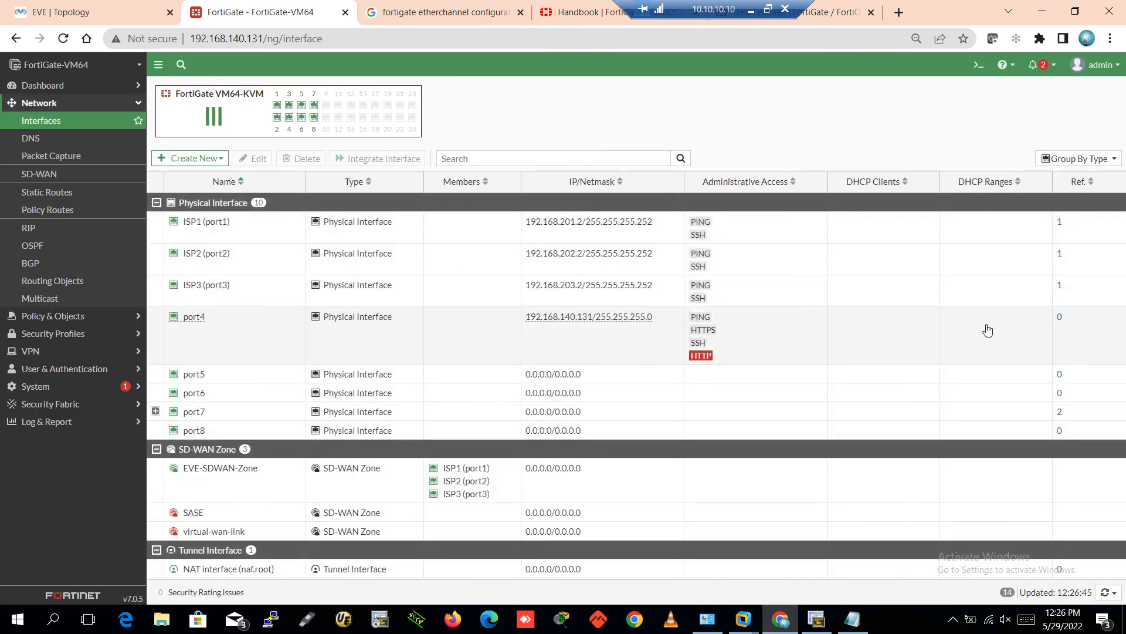
pyautogui.click(243, 487)
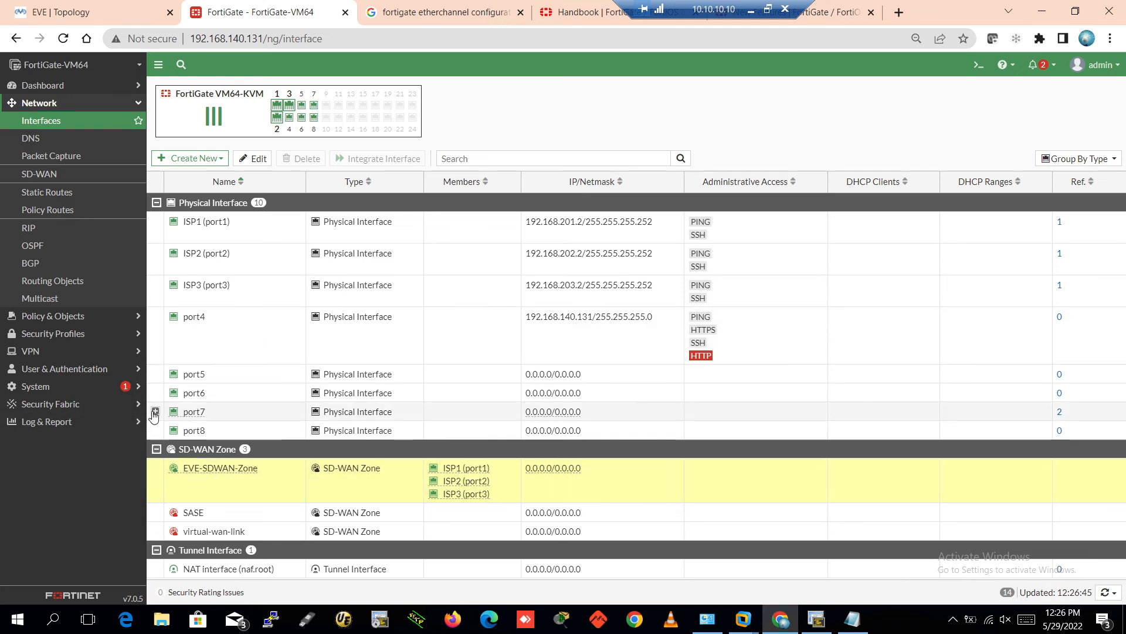
pyautogui.click(156, 412)
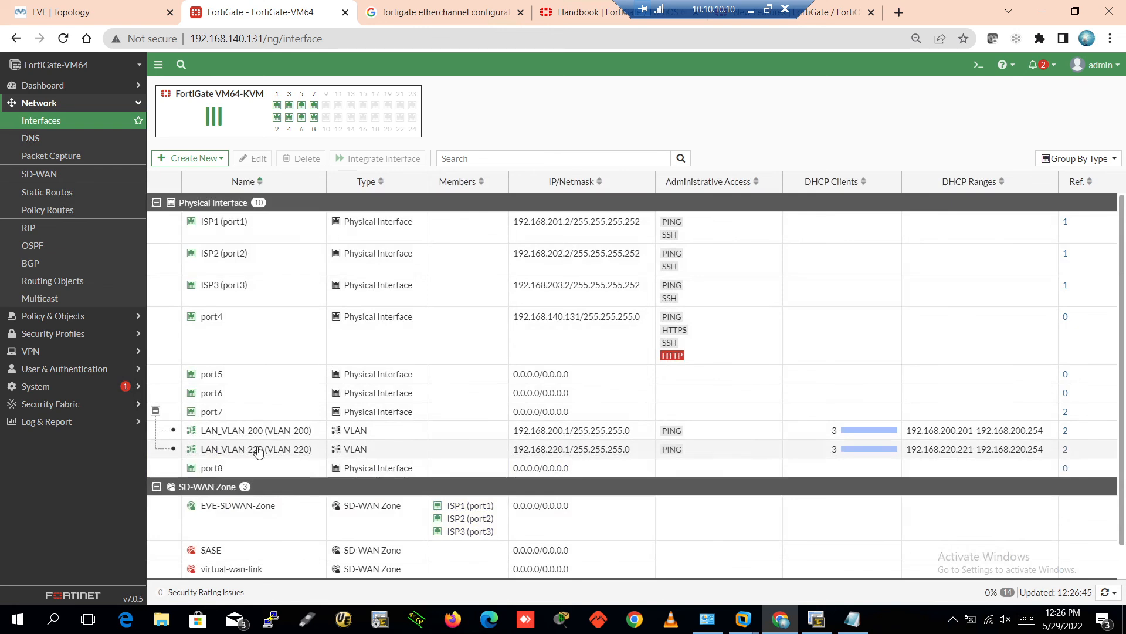
pyautogui.click(402, 451)
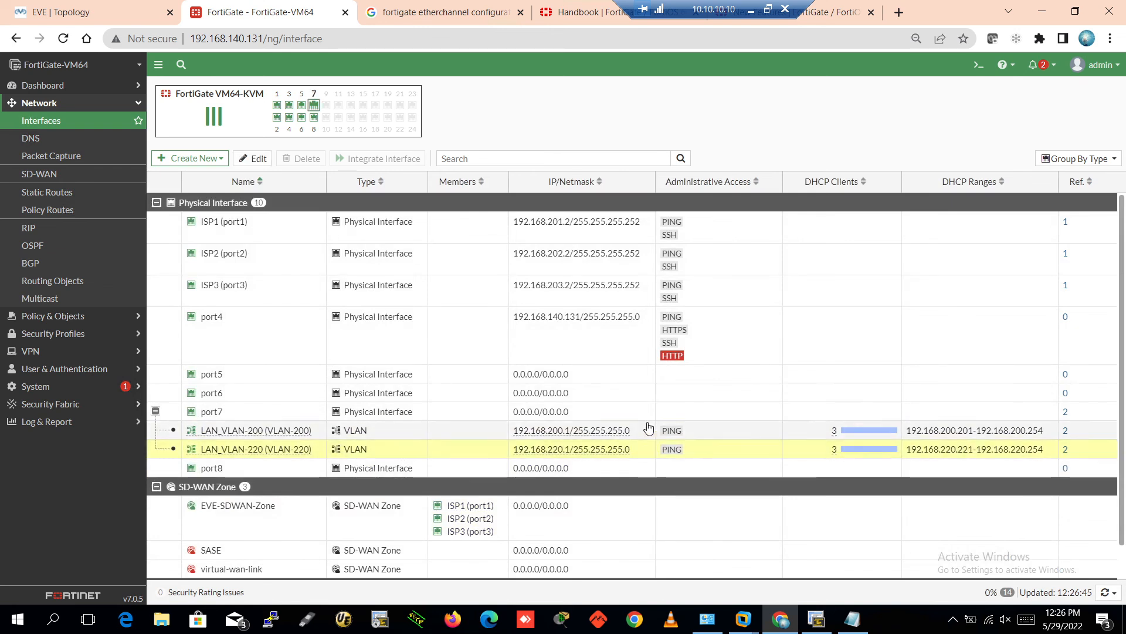
pyautogui.click(725, 430)
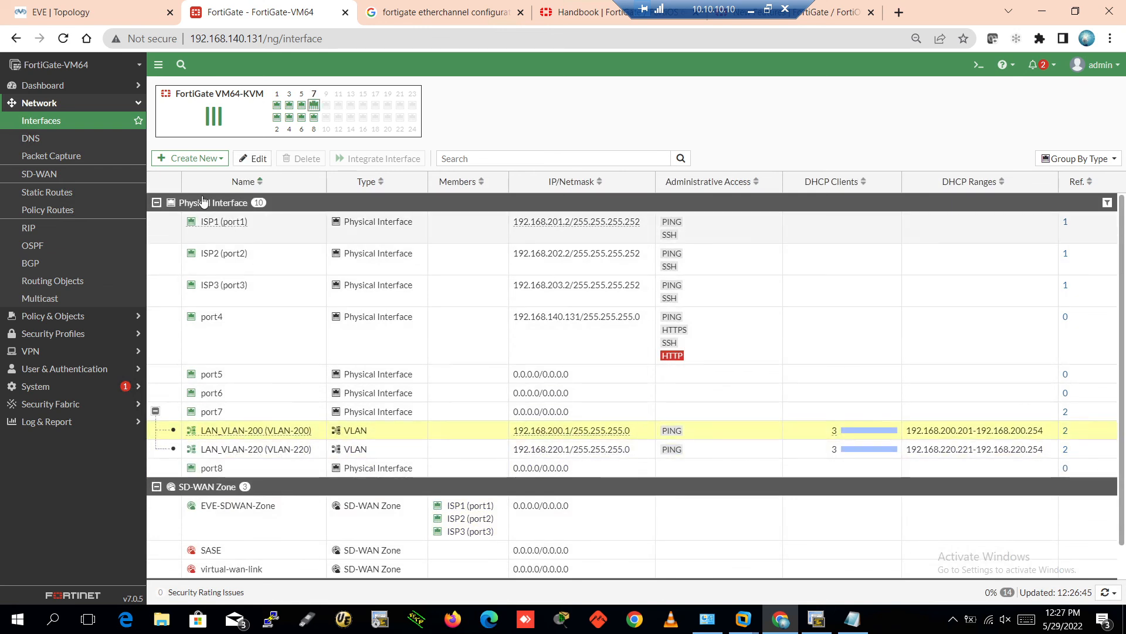
# Start a new zone and name it Secure-Zone
pyautogui.click(156, 202)
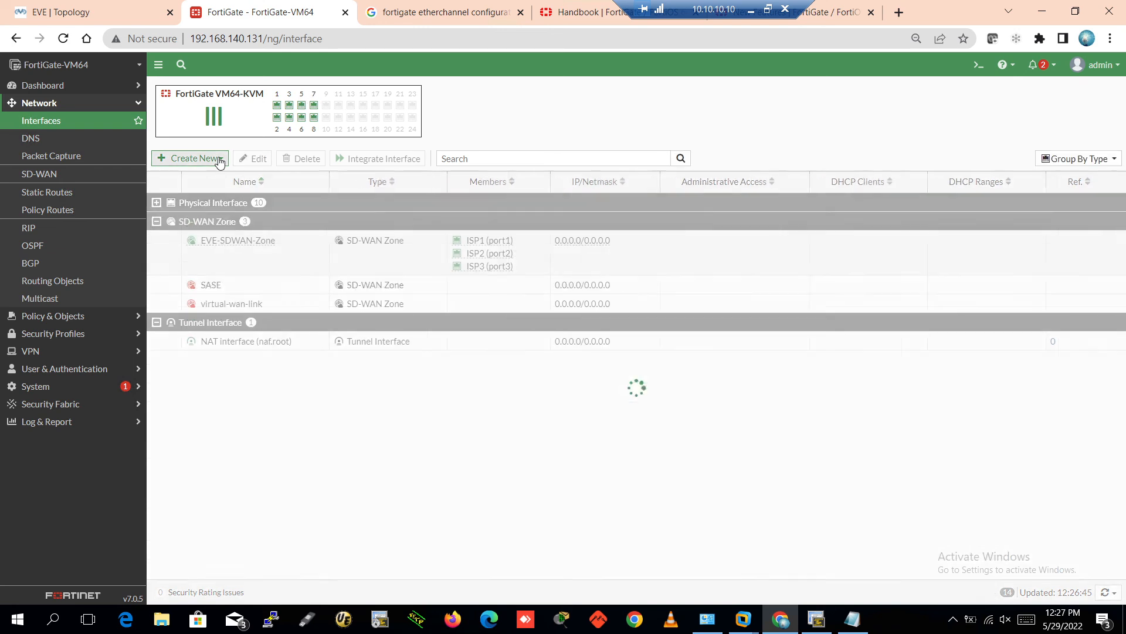
pyautogui.click(191, 157)
pyautogui.click(167, 191)
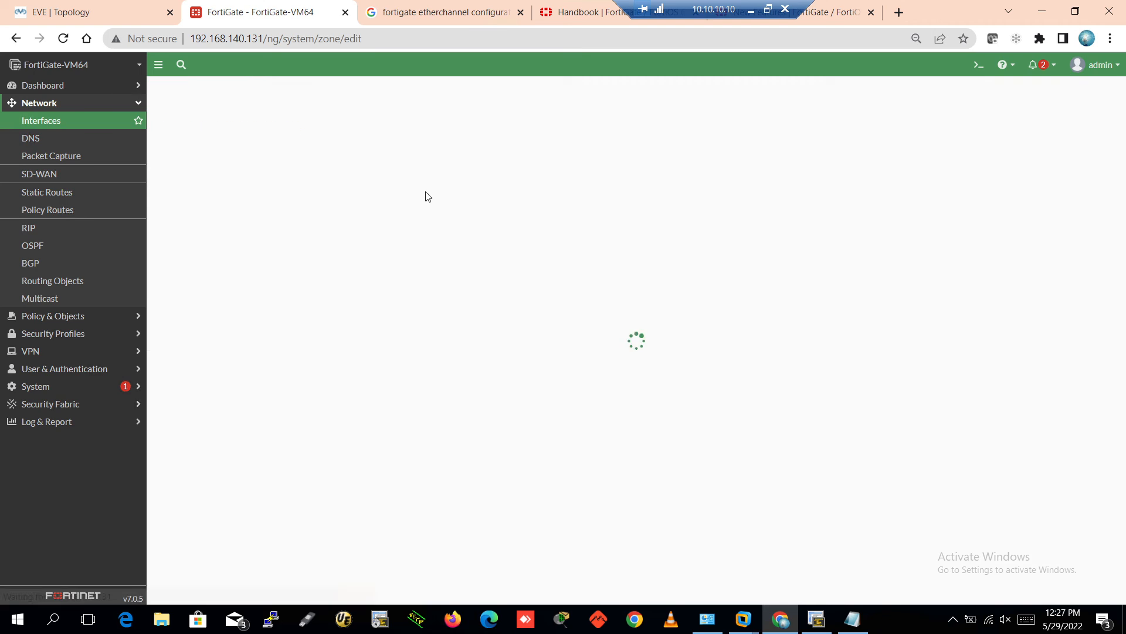
pyautogui.click(335, 118)
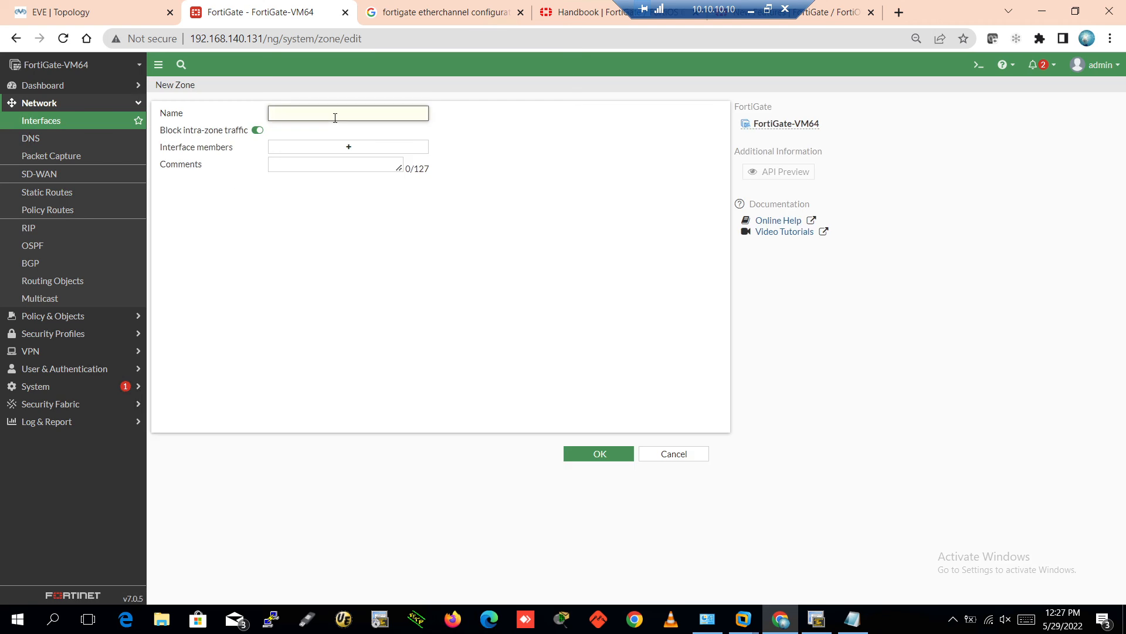
pyautogui.write('Secure-Zone')
# Add LAN_VLAN-200 and LAN_VLAN-220 as zone members and save the zone
pyautogui.click(342, 150)
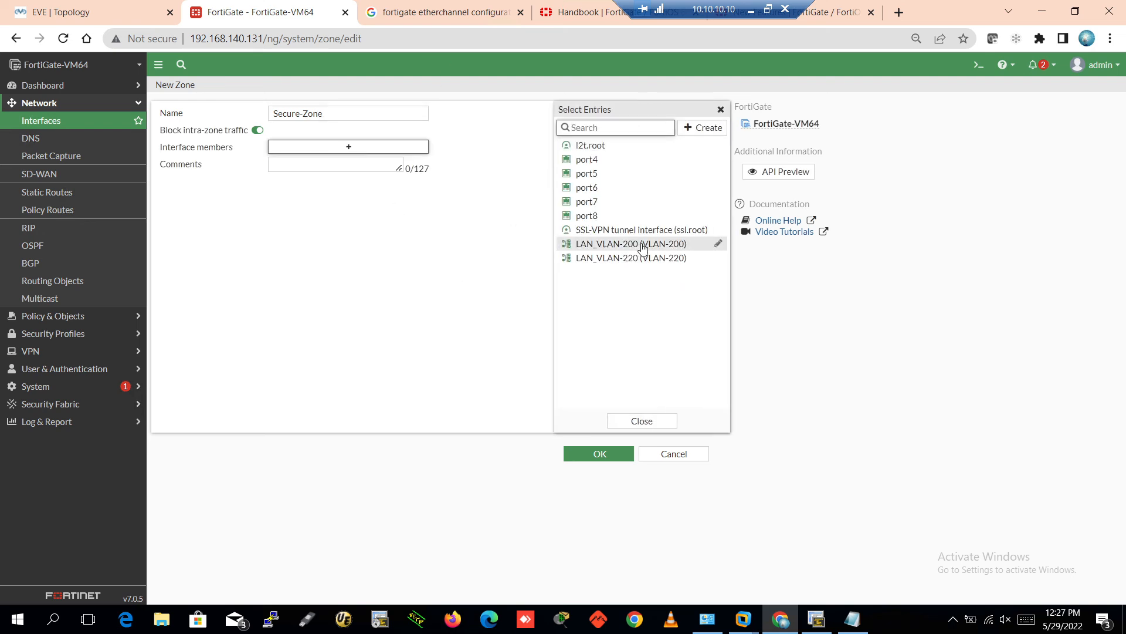
pyautogui.click(640, 244)
pyautogui.click(639, 258)
pyautogui.click(410, 283)
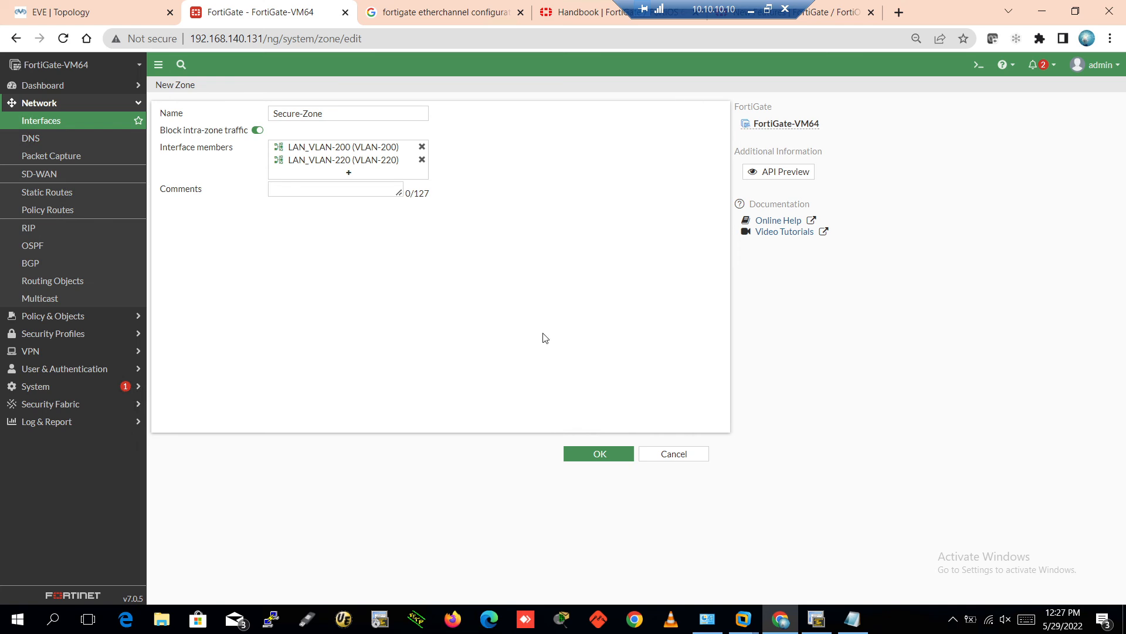
pyautogui.click(596, 448)
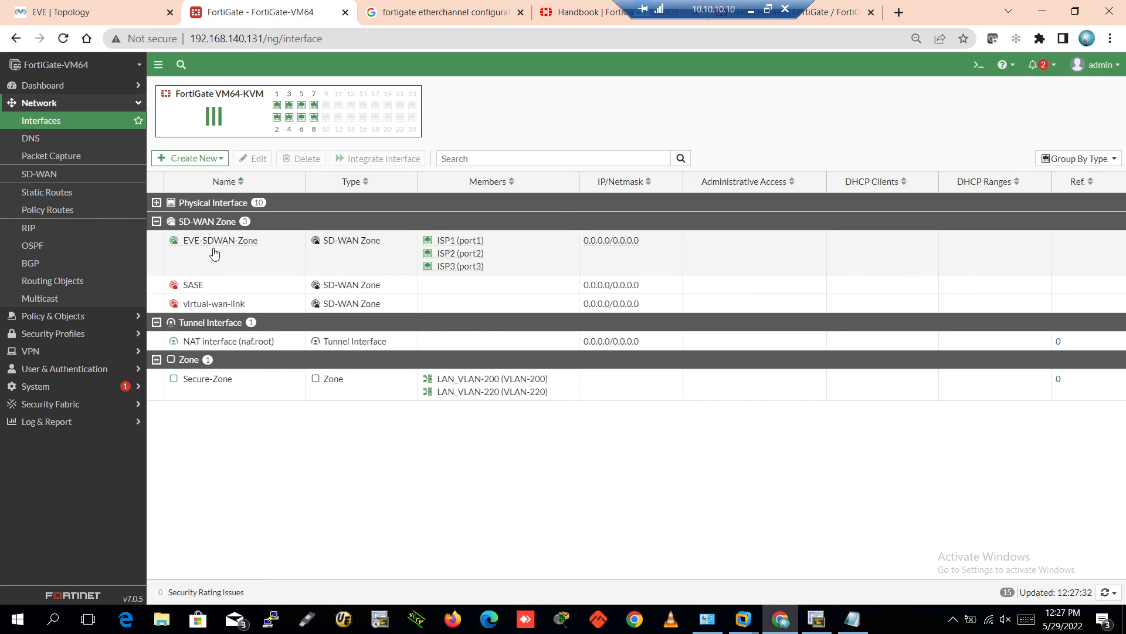
pyautogui.click(217, 259)
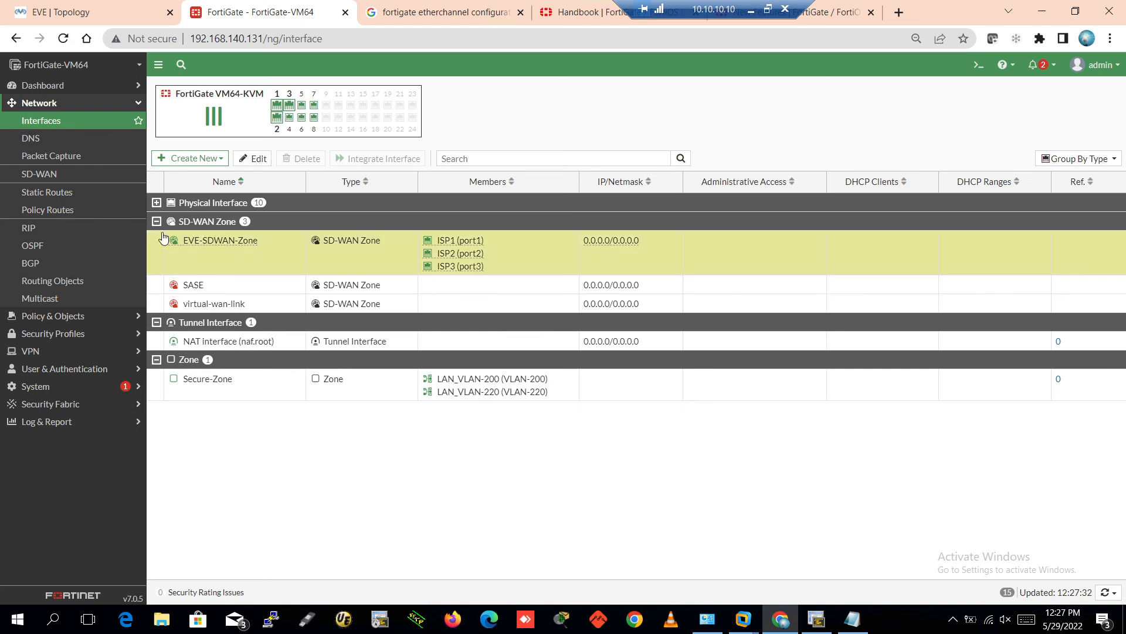
pyautogui.click(156, 202)
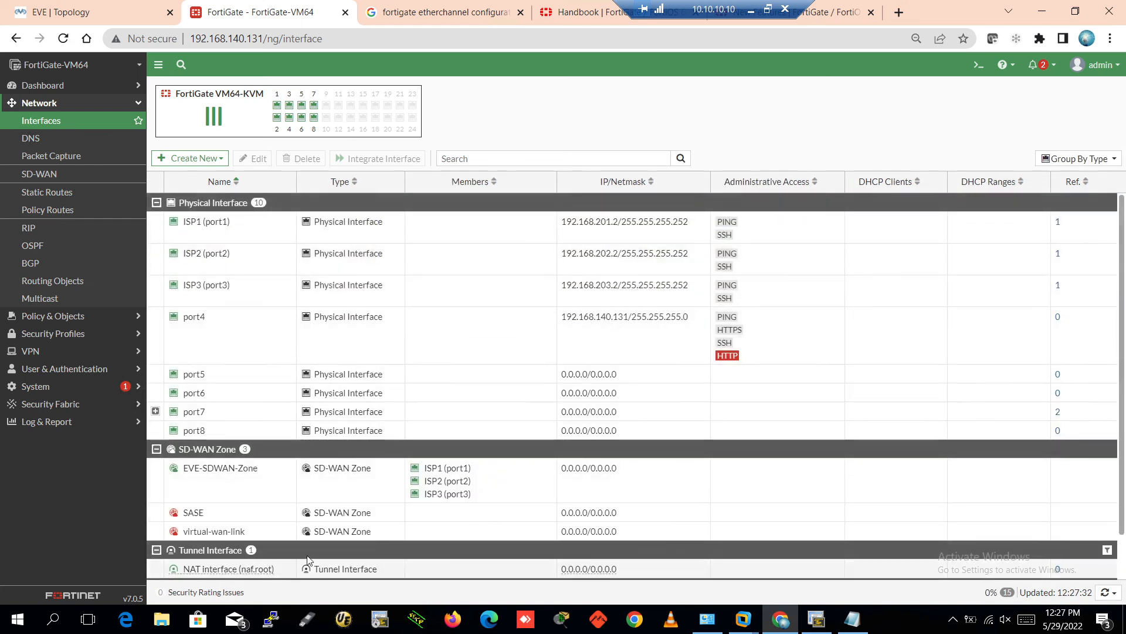
pyautogui.scroll(-2, 308, 560)
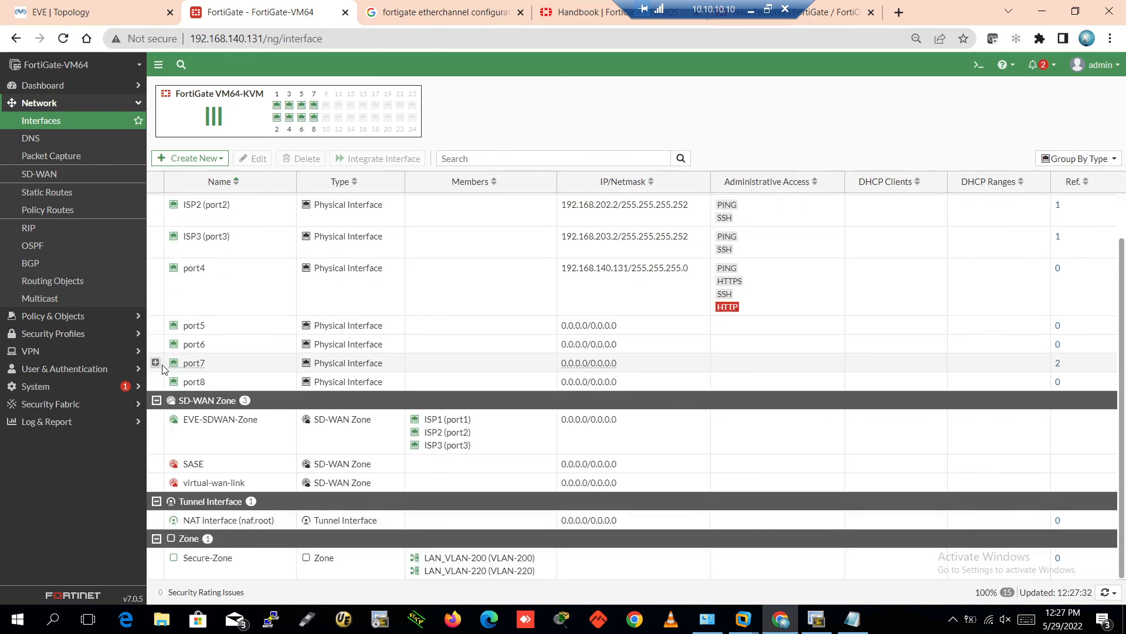
pyautogui.click(161, 364)
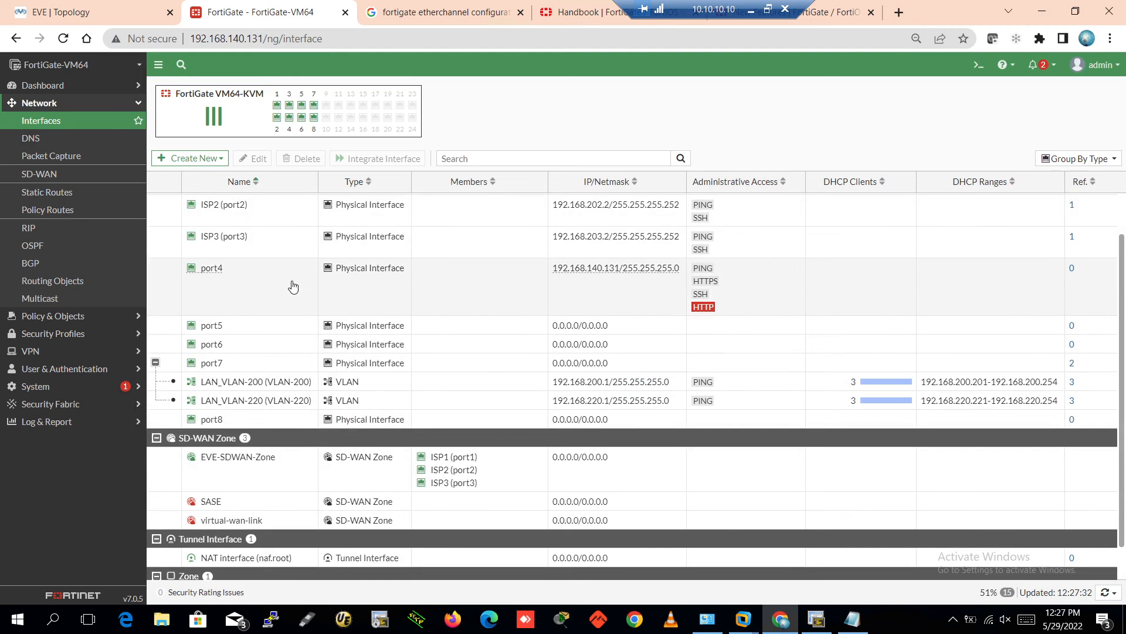
pyautogui.scroll(-2, 291, 289)
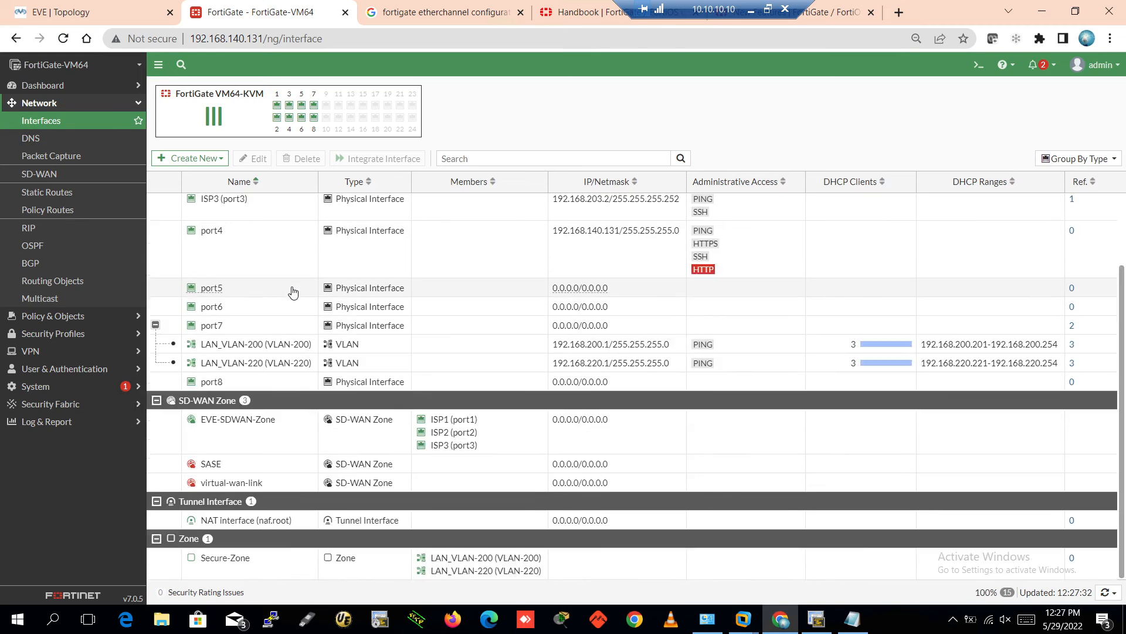
pyautogui.click(281, 568)
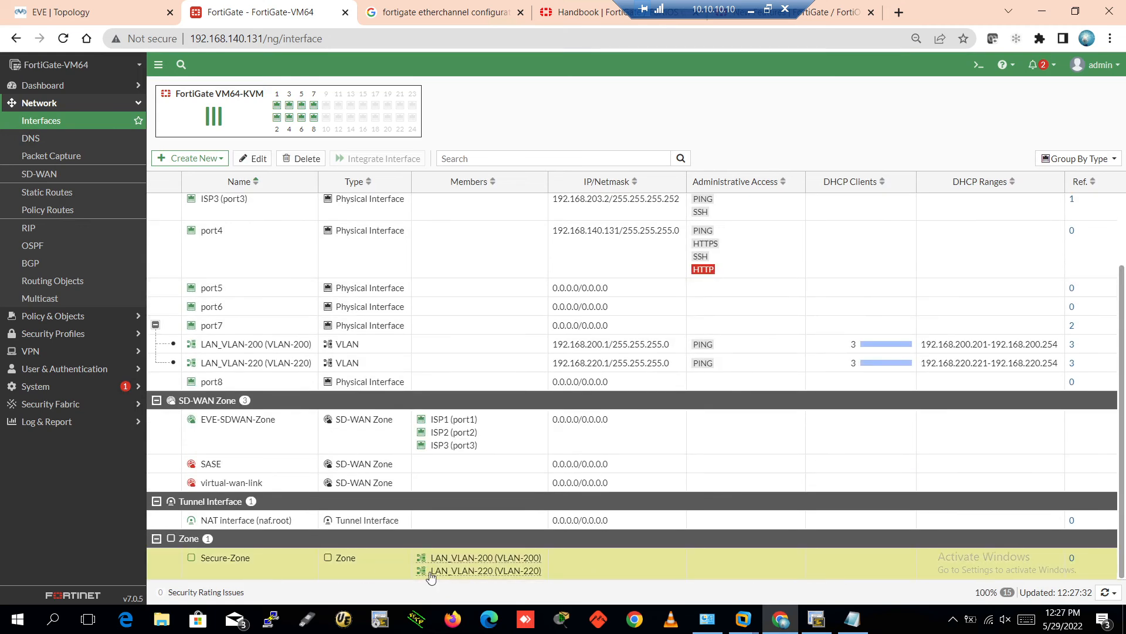
pyautogui.click(255, 442)
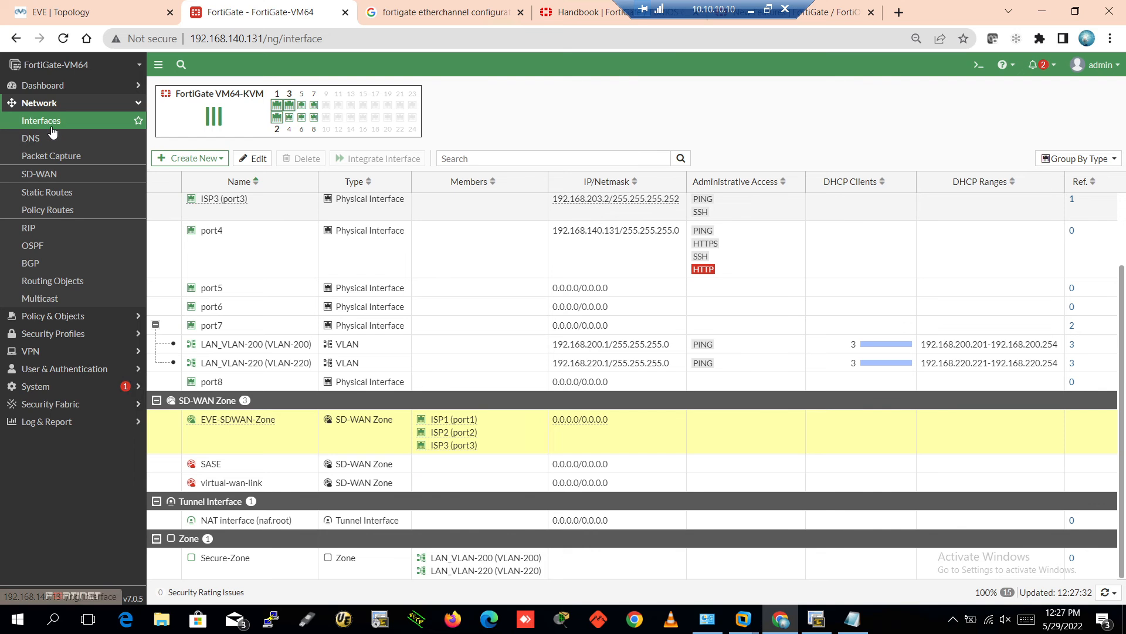
# Review the DNS settings: primary 8.8.8.8, the secondary server, and the unreachable DNS filter rating servers
pyautogui.click(44, 145)
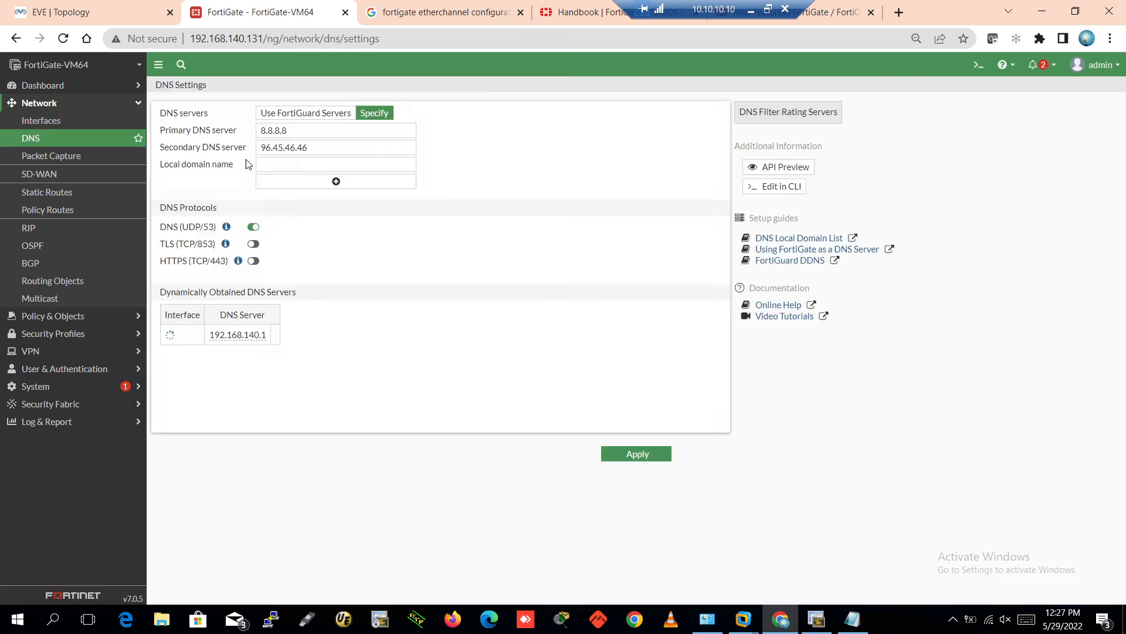
pyautogui.moveTo(306, 134); pyautogui.dragTo(257, 129)
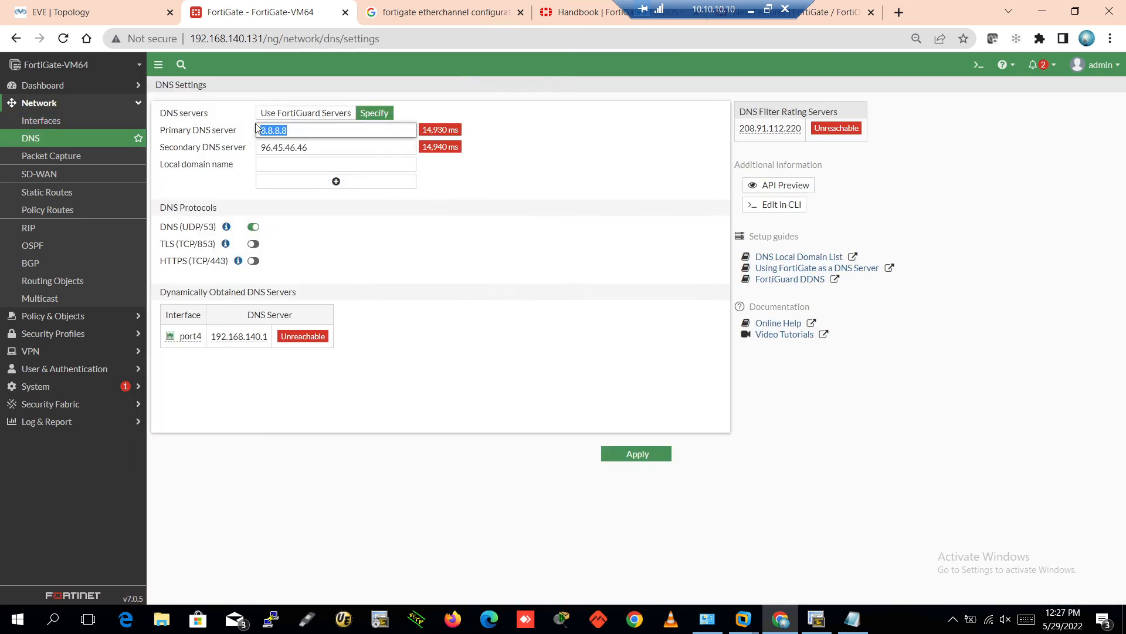
pyautogui.moveTo(340, 150); pyautogui.dragTo(259, 146)
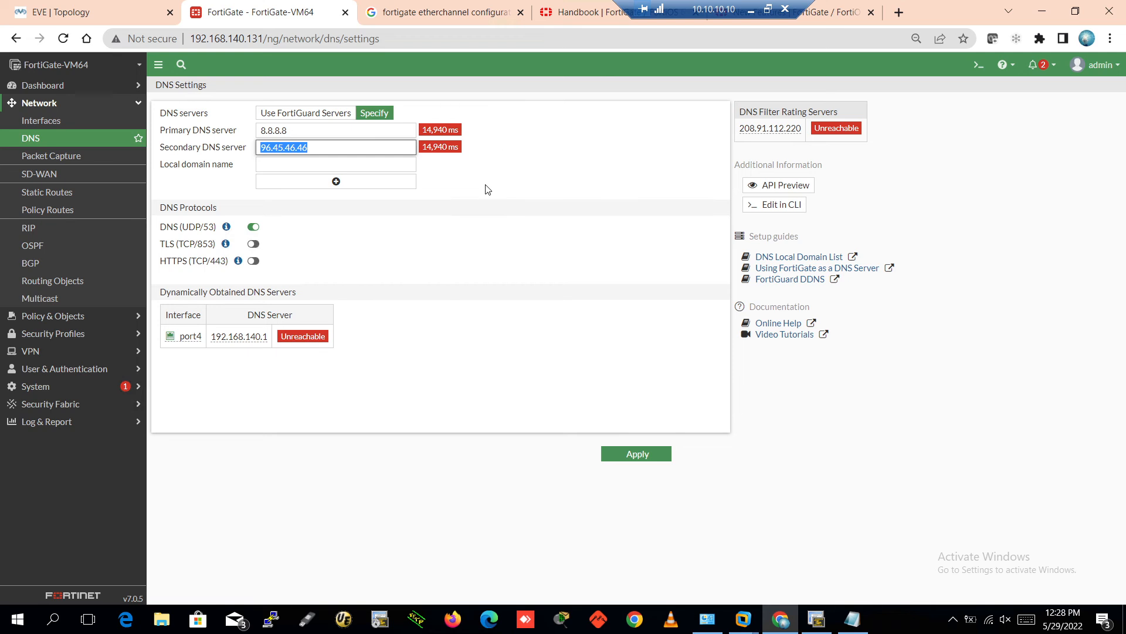
pyautogui.click(494, 166)
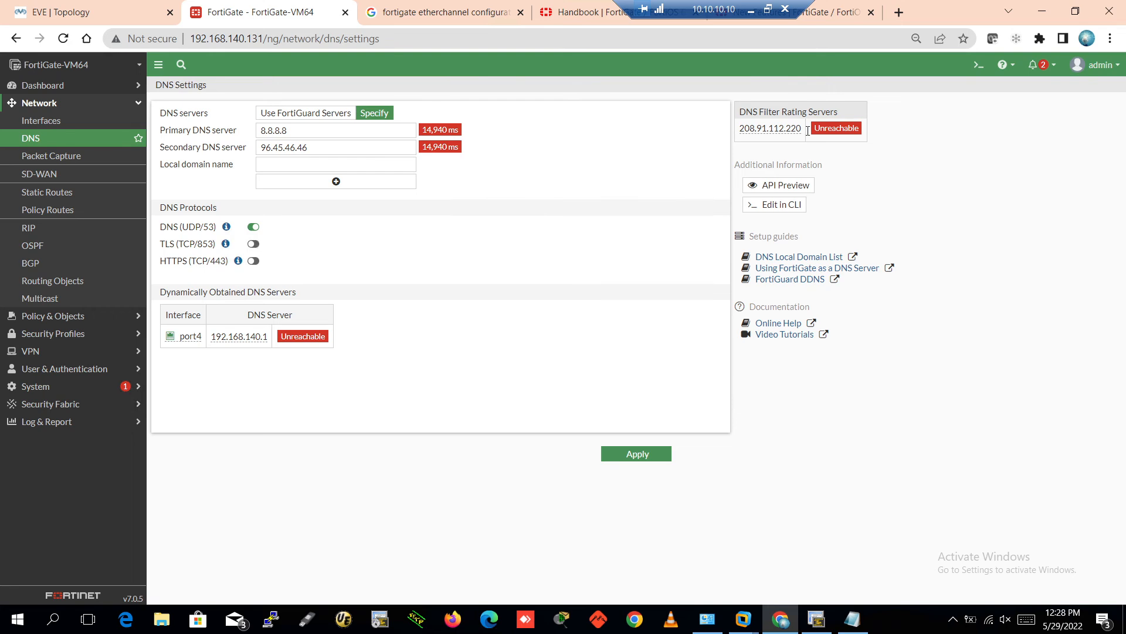
pyautogui.moveTo(808, 130); pyautogui.dragTo(896, 128)
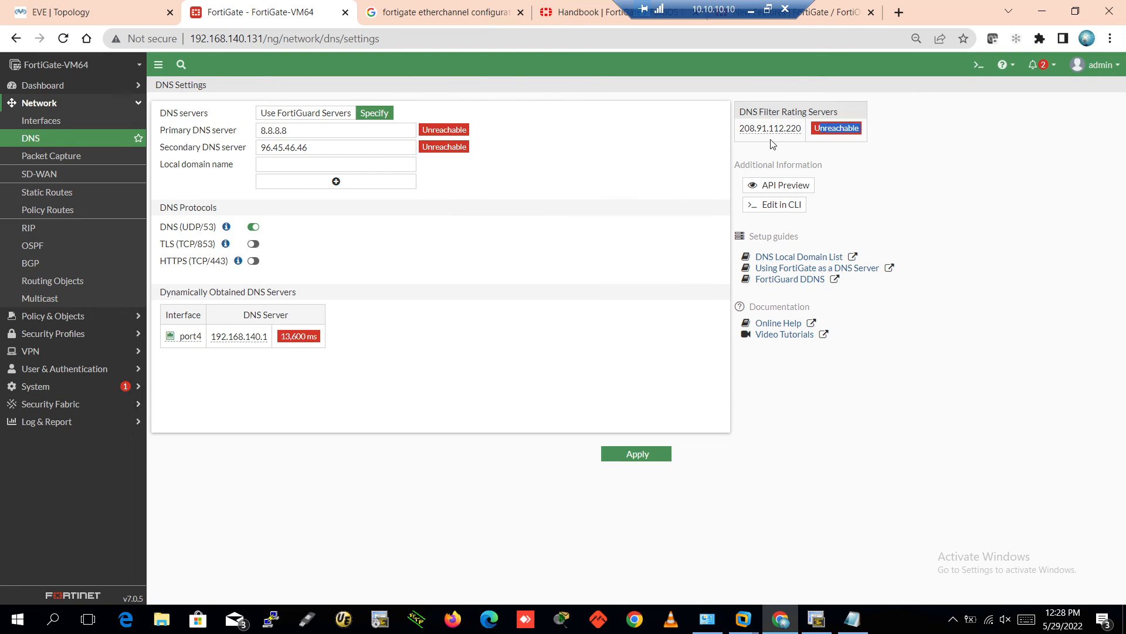
pyautogui.moveTo(744, 112); pyautogui.dragTo(834, 112)
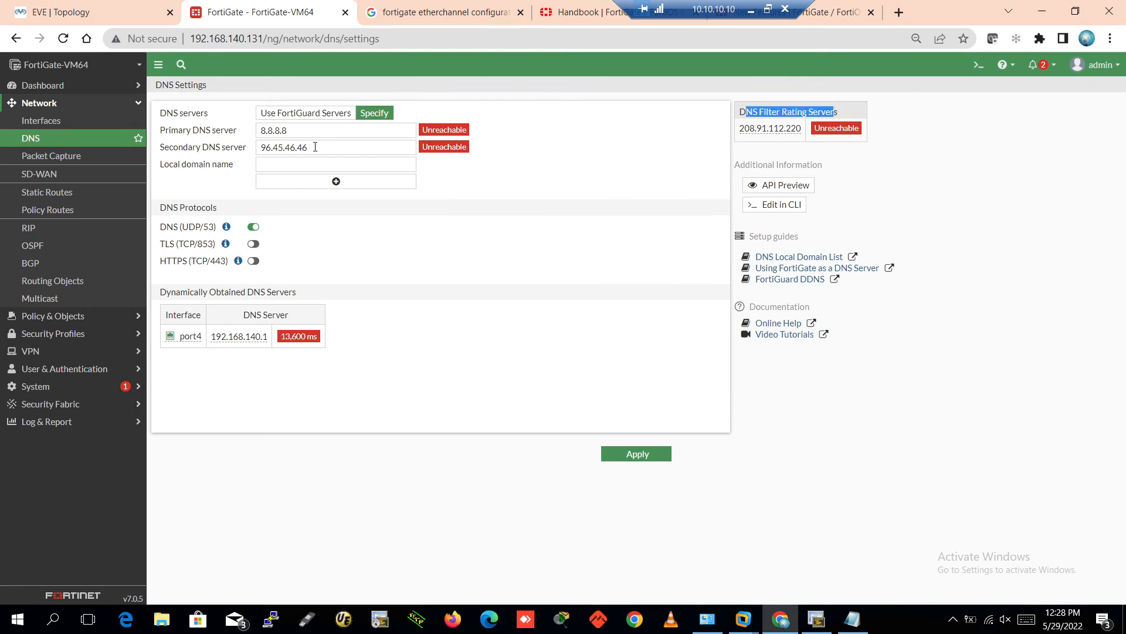
# Replace the secondary DNS server with 8.8.4.4 and apply the change
pyautogui.moveTo(315, 148); pyautogui.dragTo(178, 135)
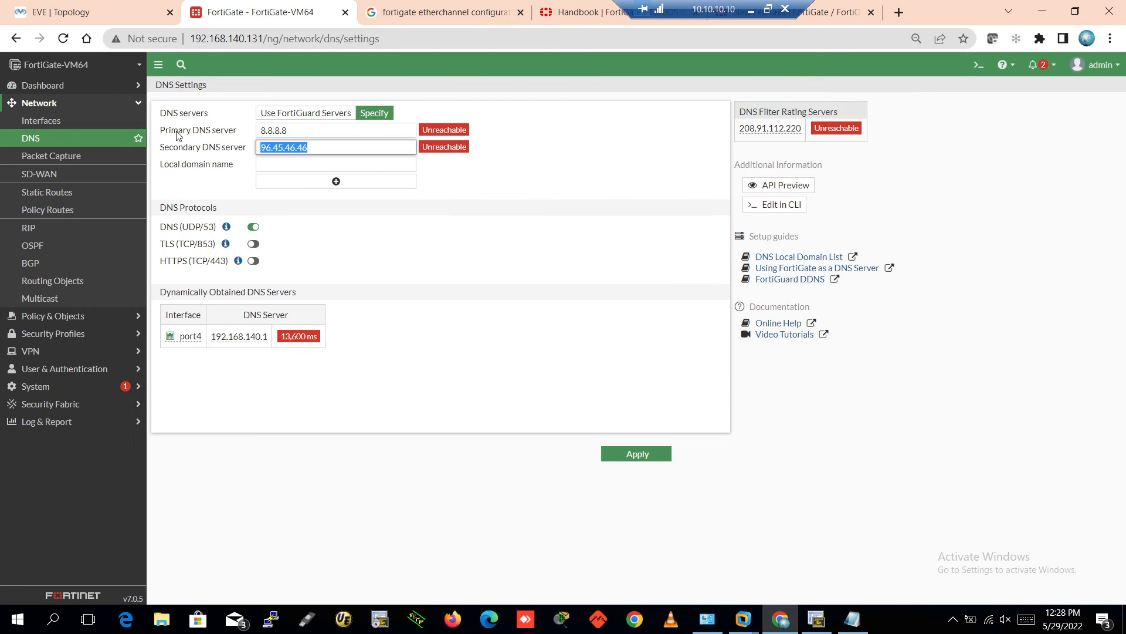
pyautogui.write('8.8.')
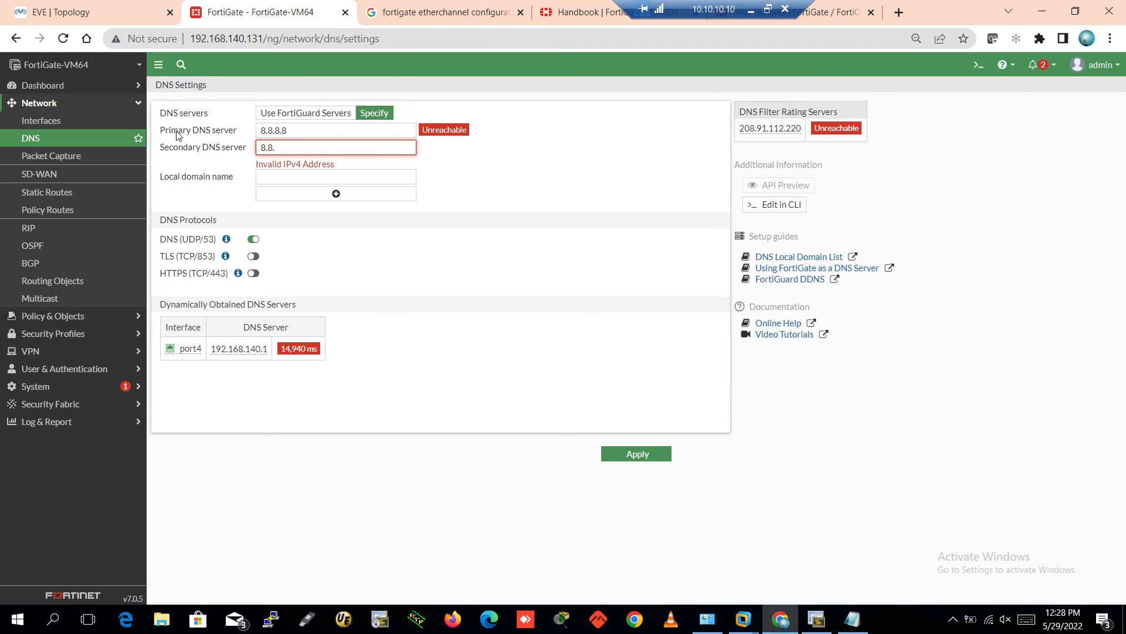
pyautogui.write('4.4')
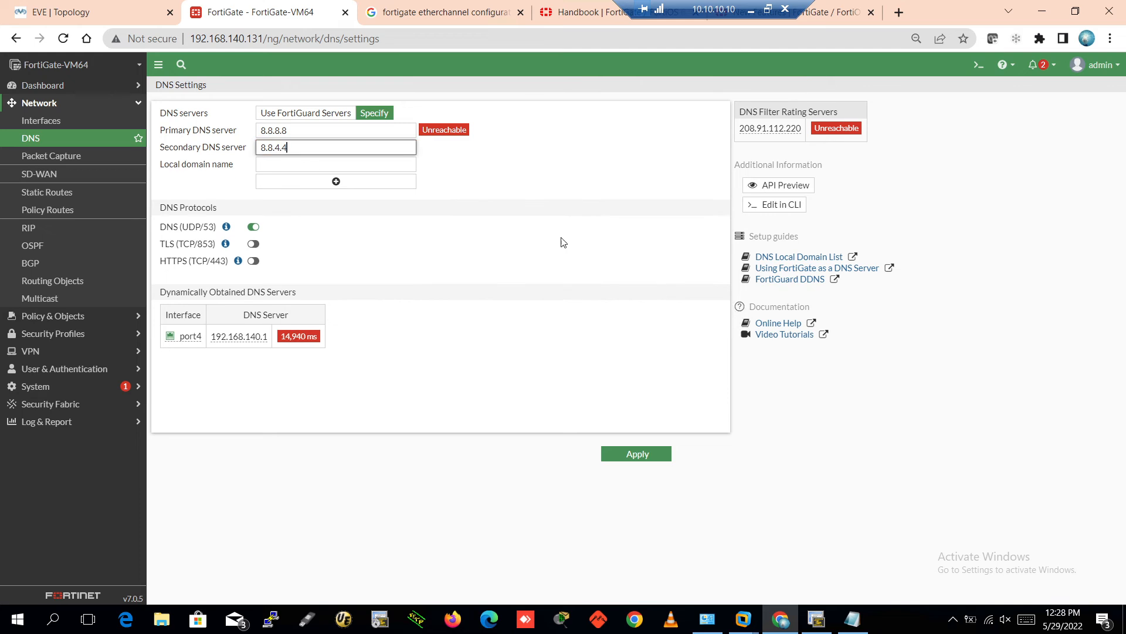
pyautogui.click(623, 459)
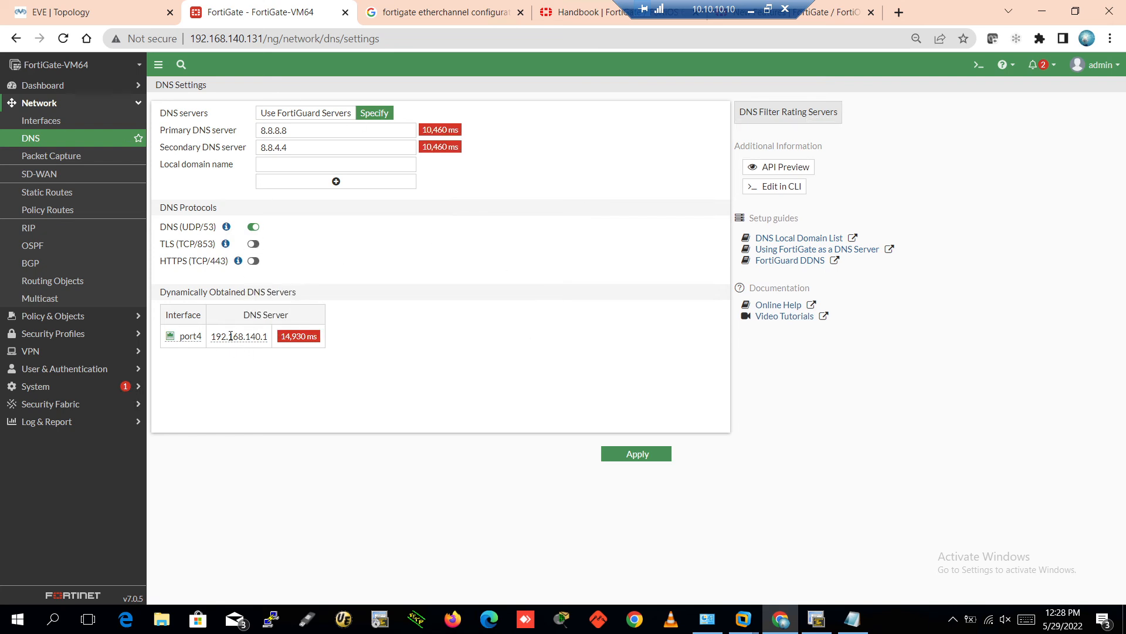
# Check the EVE lab topology, then select port4 in FortiGate's interface list
pyautogui.click(128, 5)
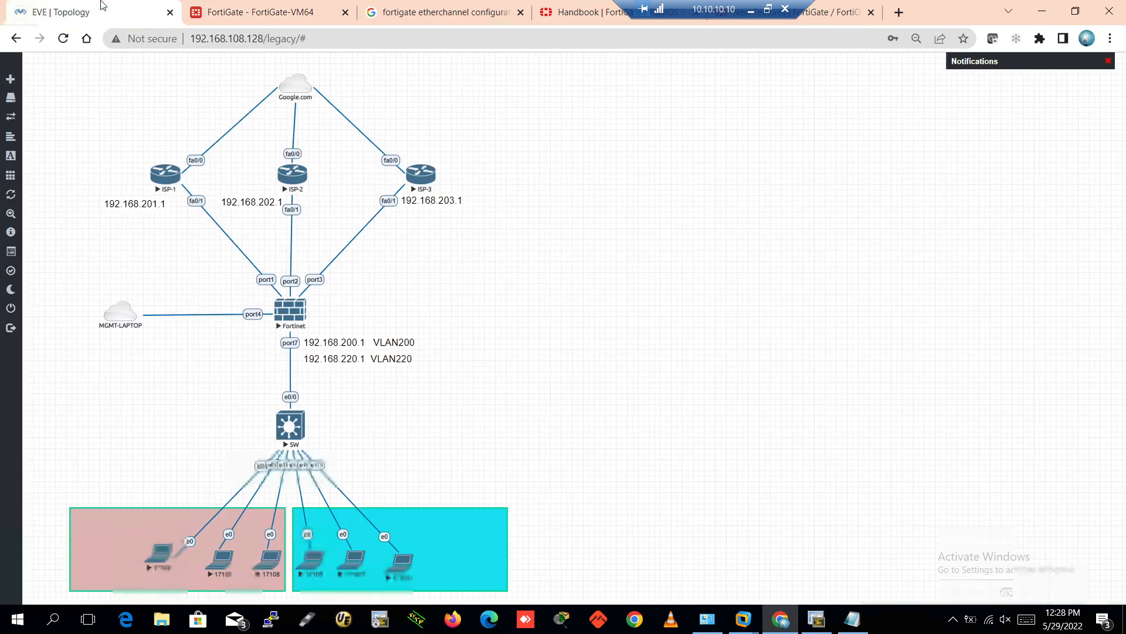
pyautogui.click(236, 7)
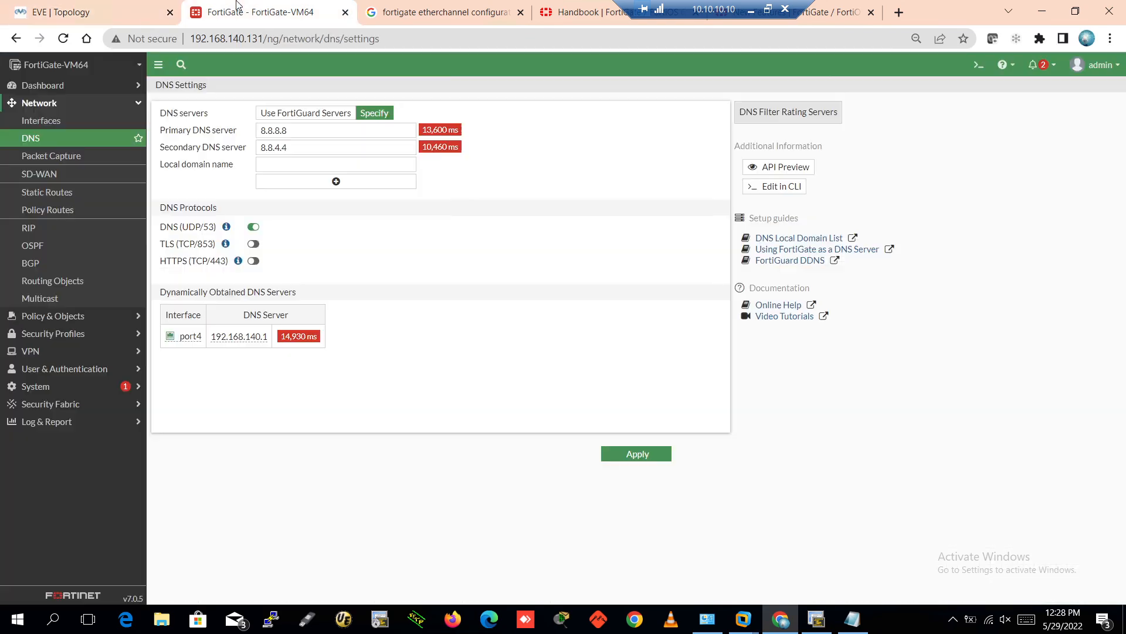
pyautogui.click(43, 121)
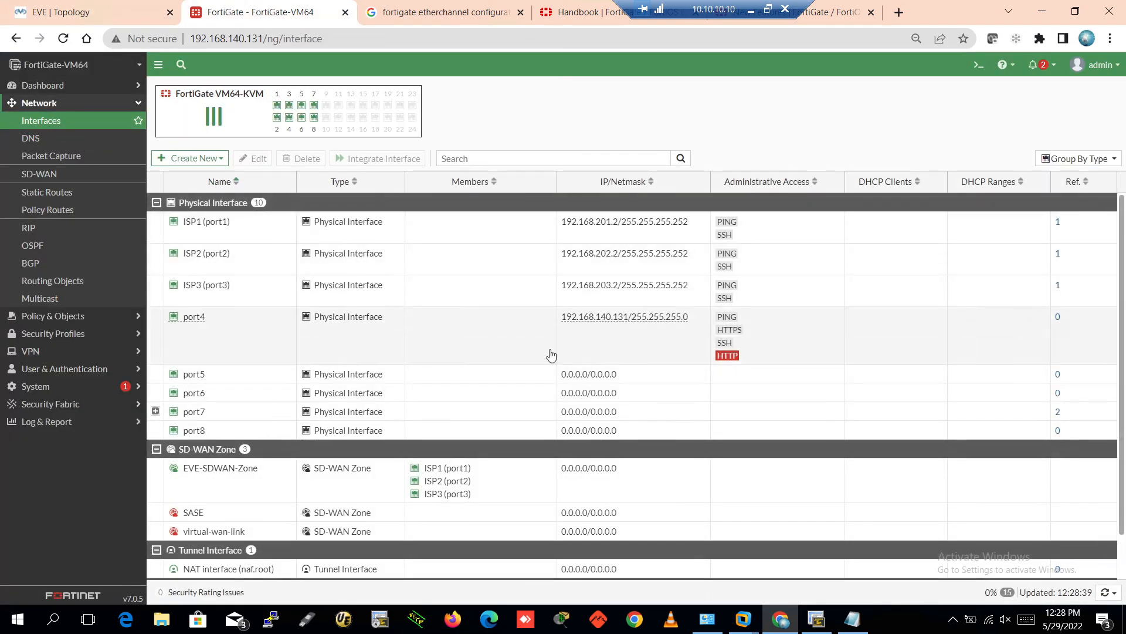
pyautogui.click(109, 6)
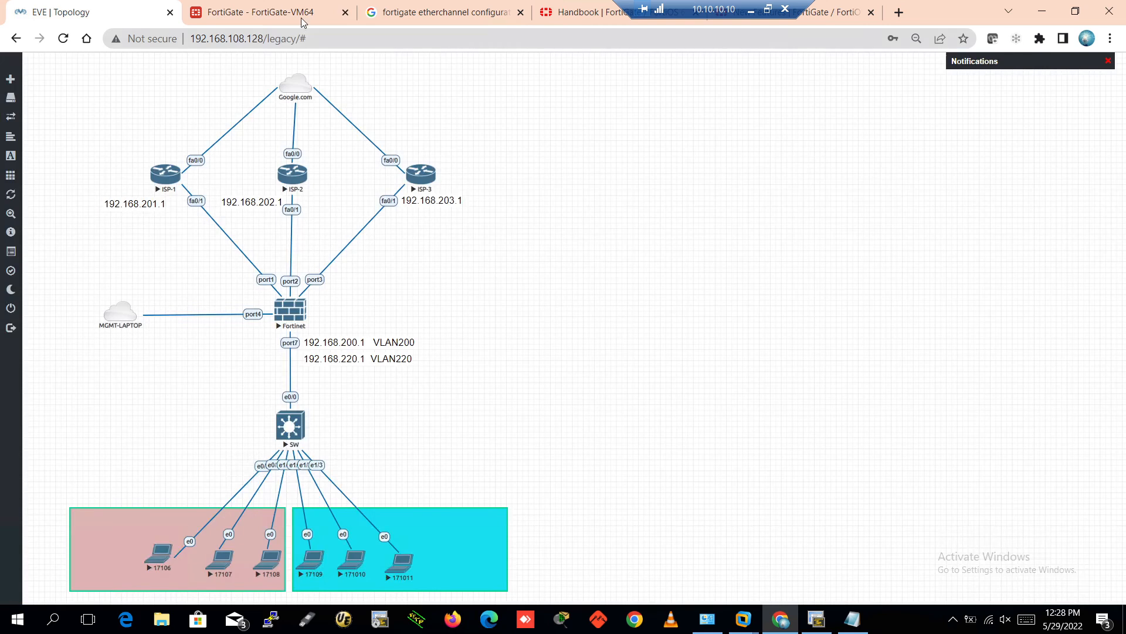
pyautogui.click(283, 8)
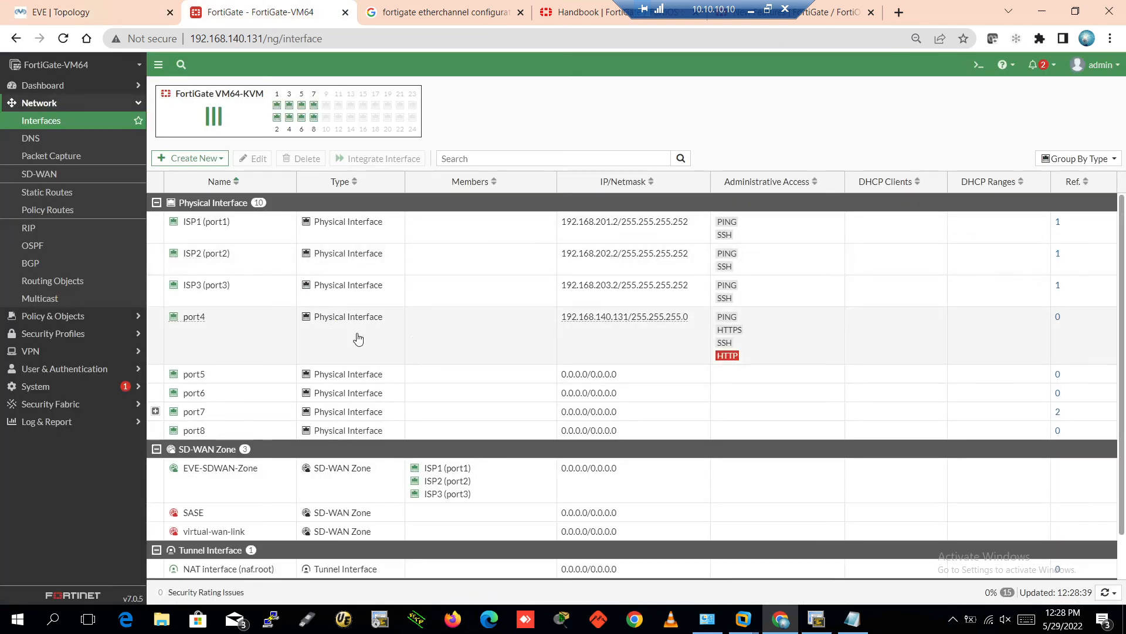
pyautogui.click(484, 341)
# Edit port4 with alias Mgmt, role LAN and manual addressing, saving and confirming the in-use change
pyautogui.doubleClick(484, 340)
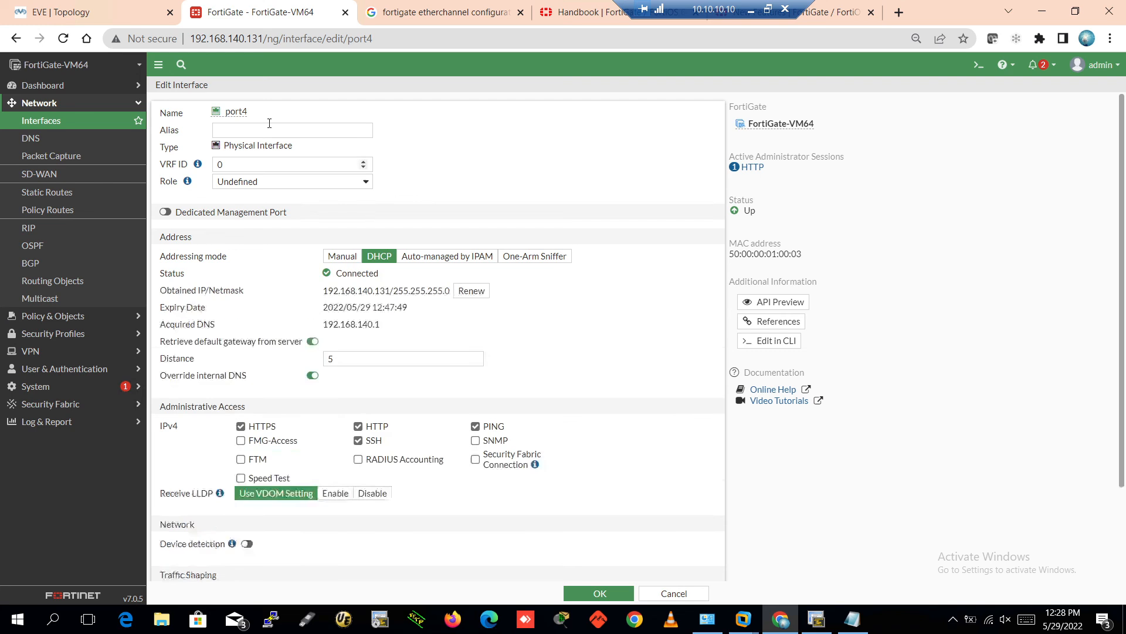
pyautogui.click(248, 131)
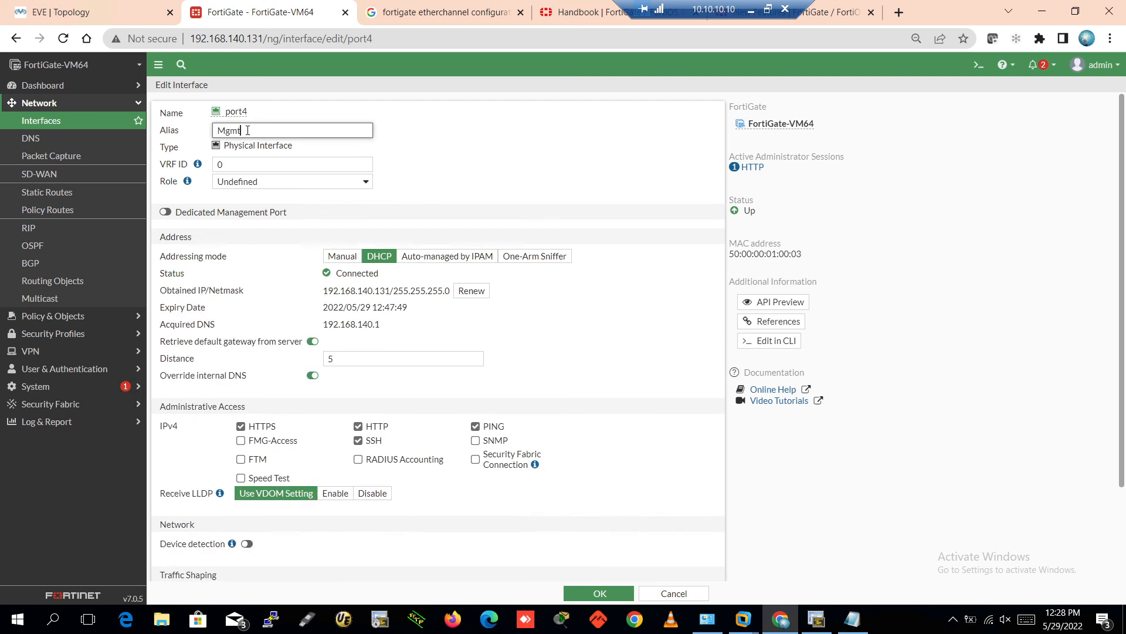
pyautogui.click(324, 183)
pyautogui.click(237, 196)
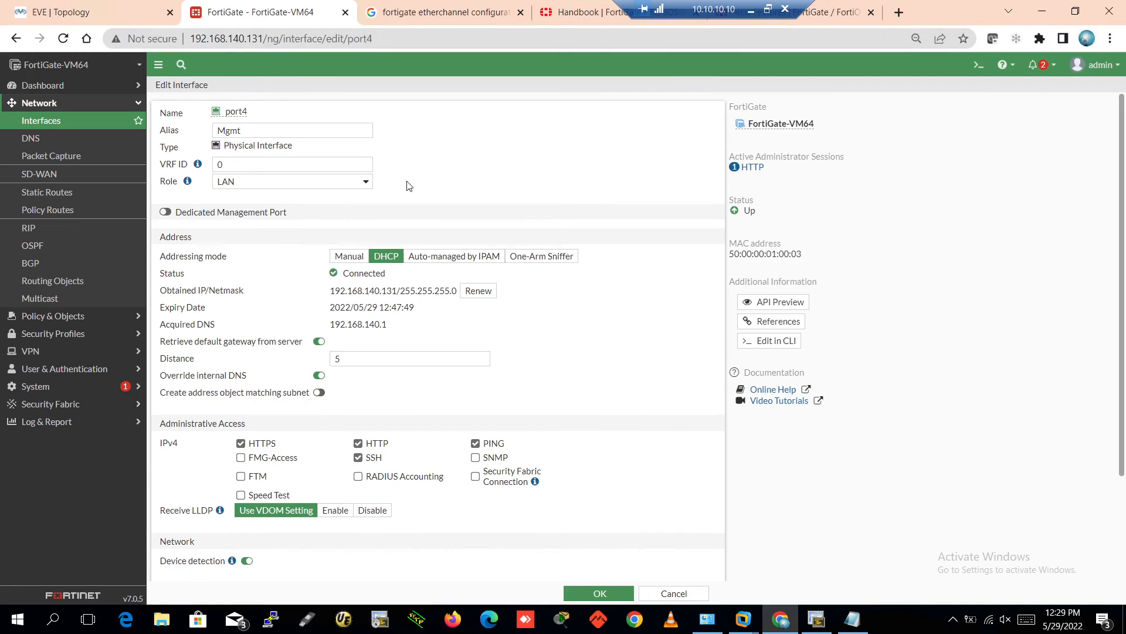
pyautogui.click(353, 259)
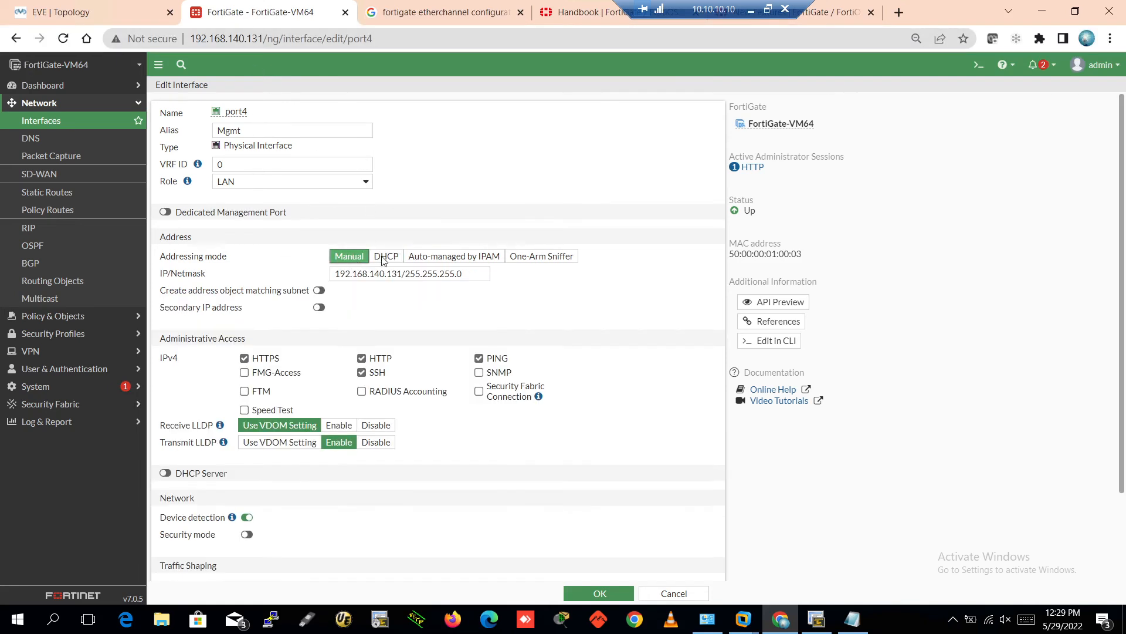
pyautogui.scroll(-1, 441, 437)
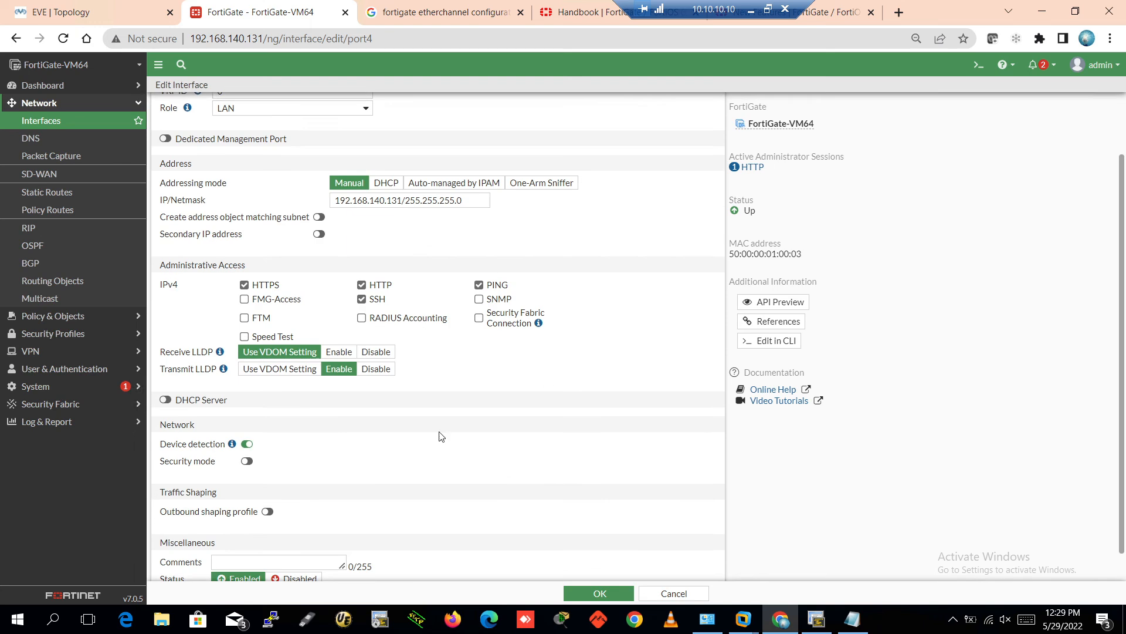
pyautogui.scroll(2, 558, 193)
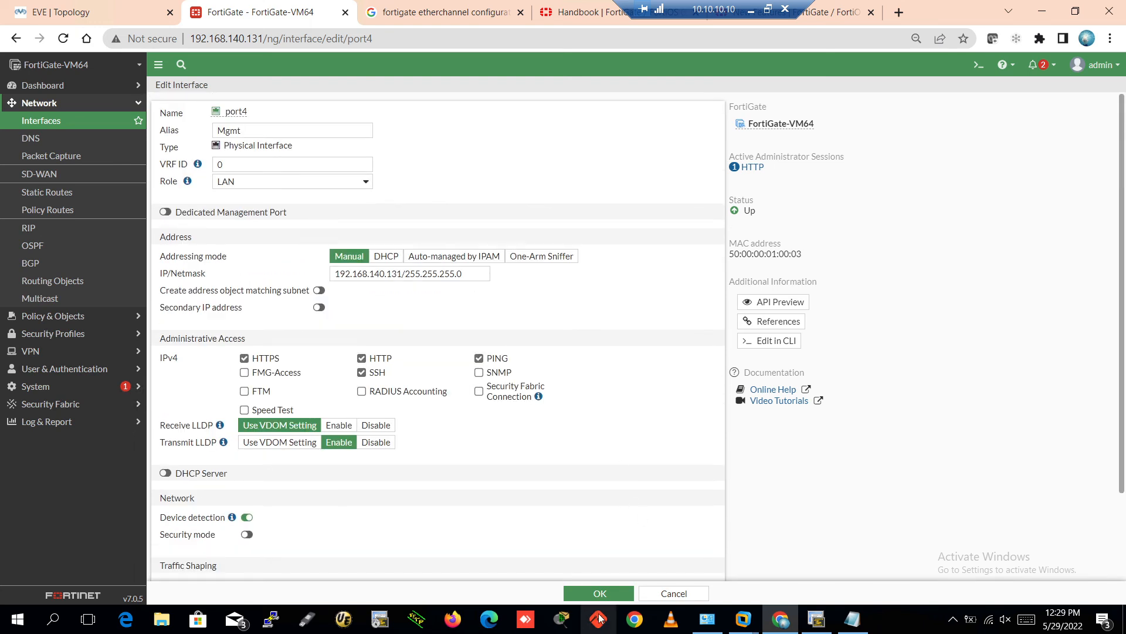
pyautogui.click(599, 593)
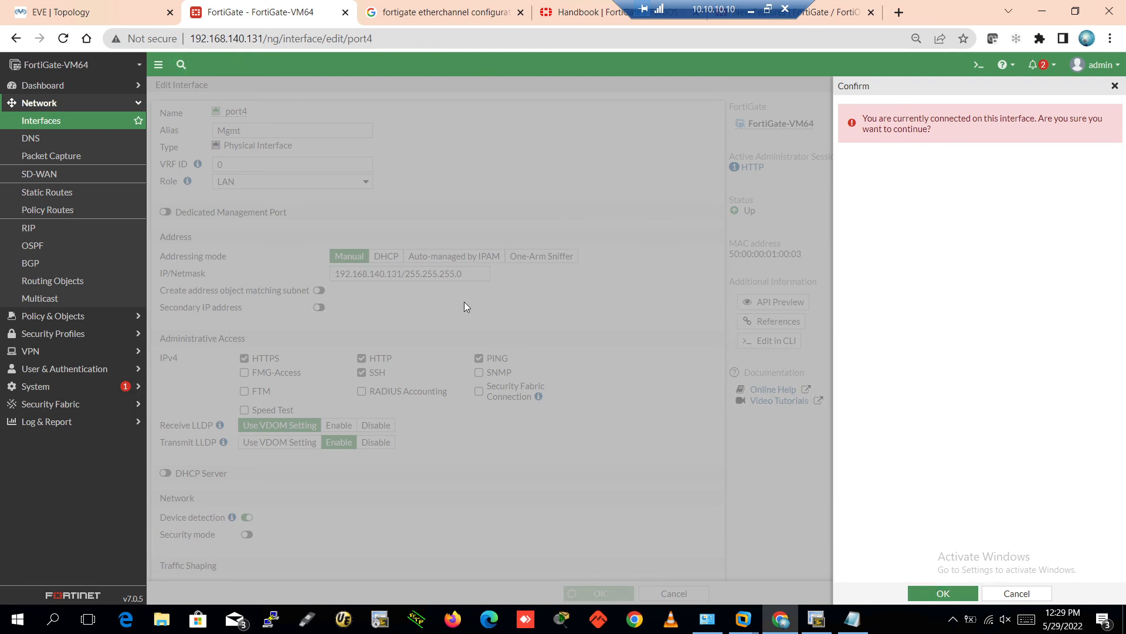
pyautogui.click(931, 595)
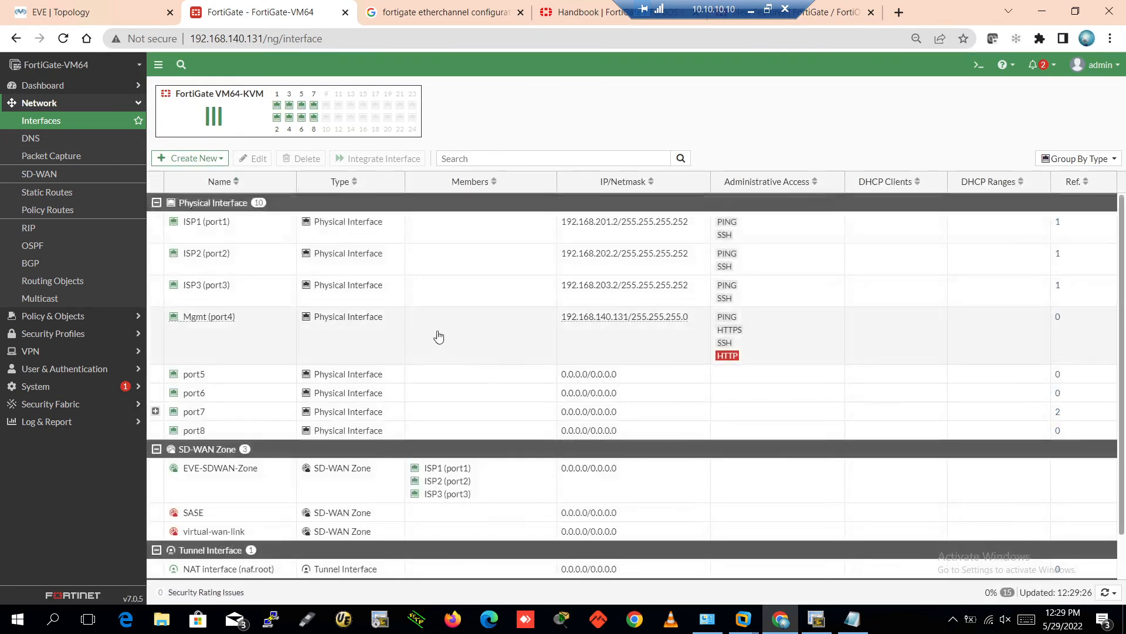
pyautogui.click(437, 335)
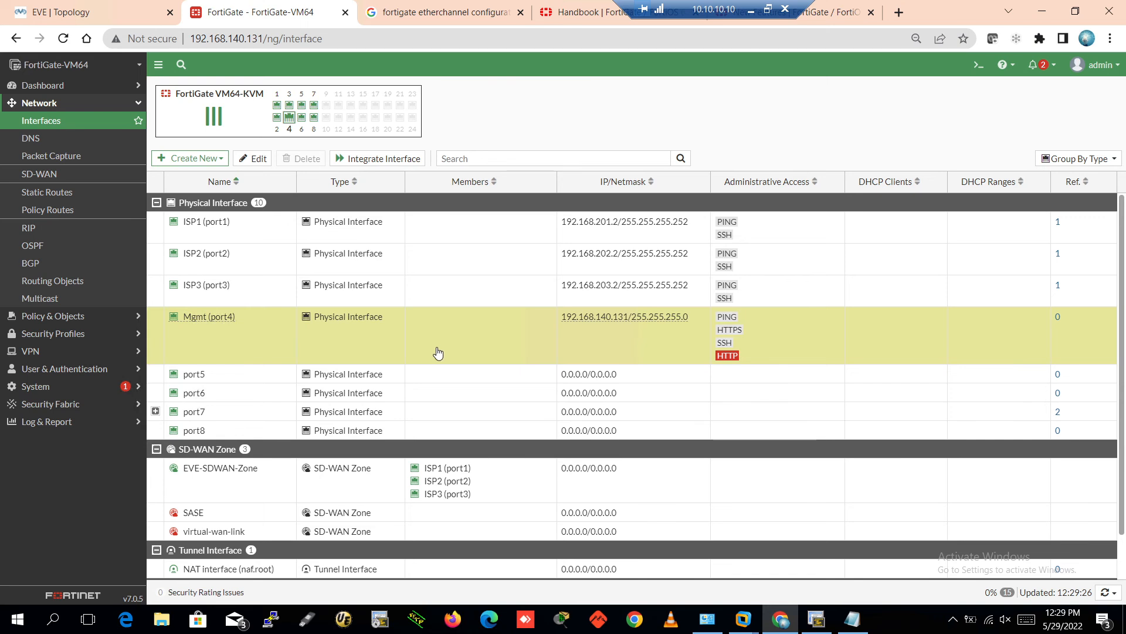
pyautogui.scroll(-1, 443, 341)
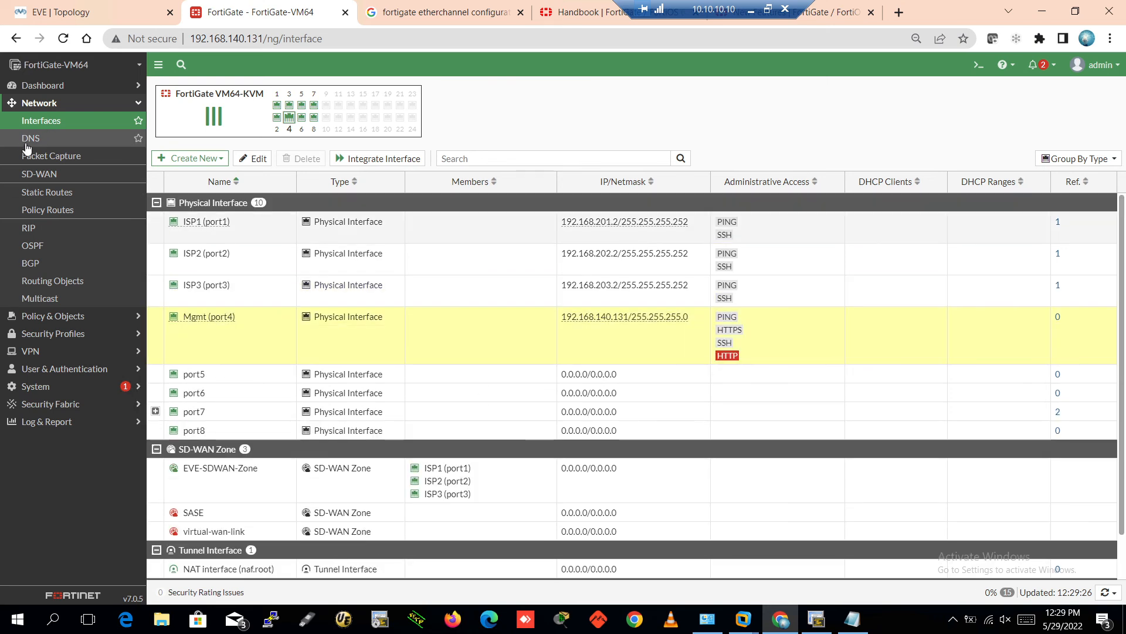
# In the DNS settings, select the primary server value 8.8.8.8, which shows unreachable
pyautogui.click(30, 140)
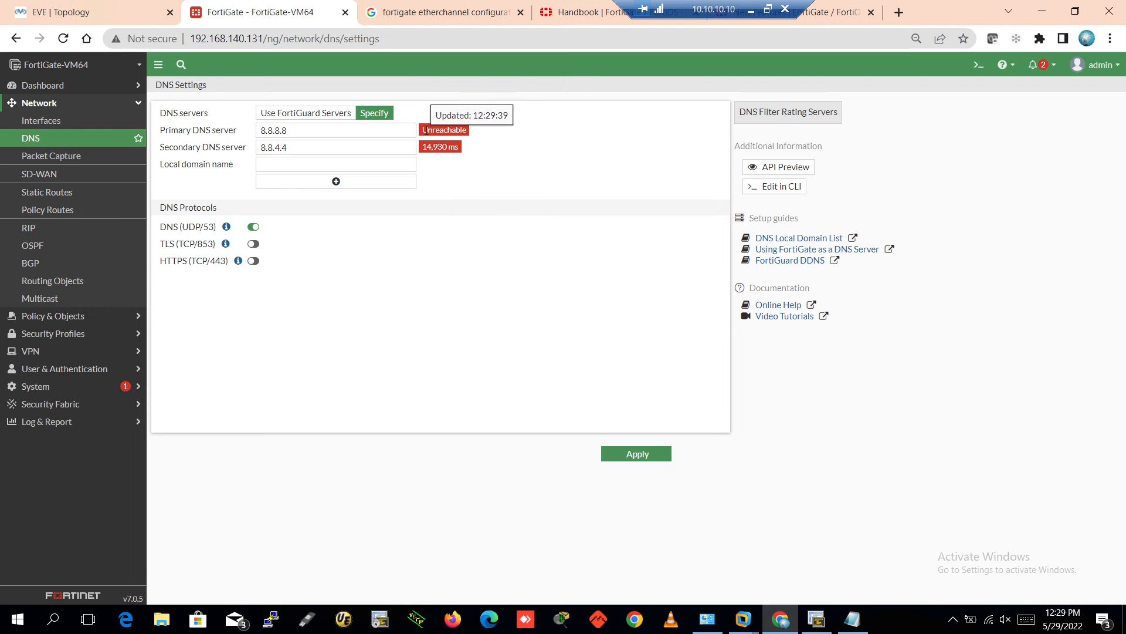
pyautogui.click(282, 128)
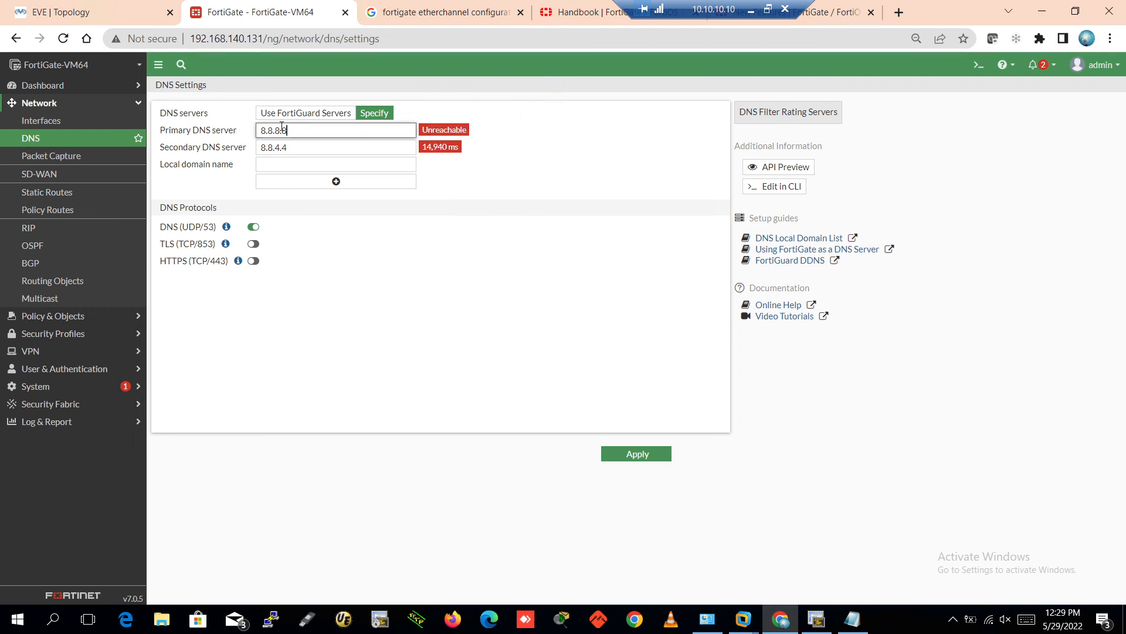
pyautogui.doubleClick(282, 128)
# On the EVE topology, highlight the three ISP routers and the Google.com cloud, then return to FortiGate
pyautogui.click(113, 7)
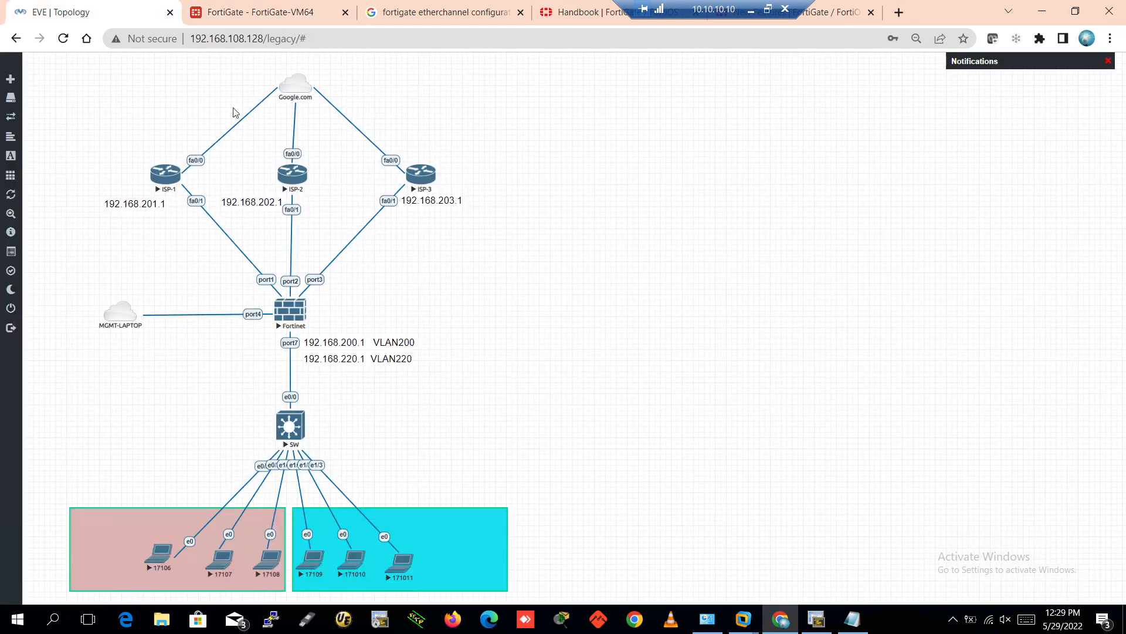
pyautogui.moveTo(95, 159); pyautogui.dragTo(500, 217)
pyautogui.moveTo(232, 68); pyautogui.dragTo(395, 113)
pyautogui.click(211, 83)
pyautogui.moveTo(215, 71); pyautogui.dragTo(413, 106)
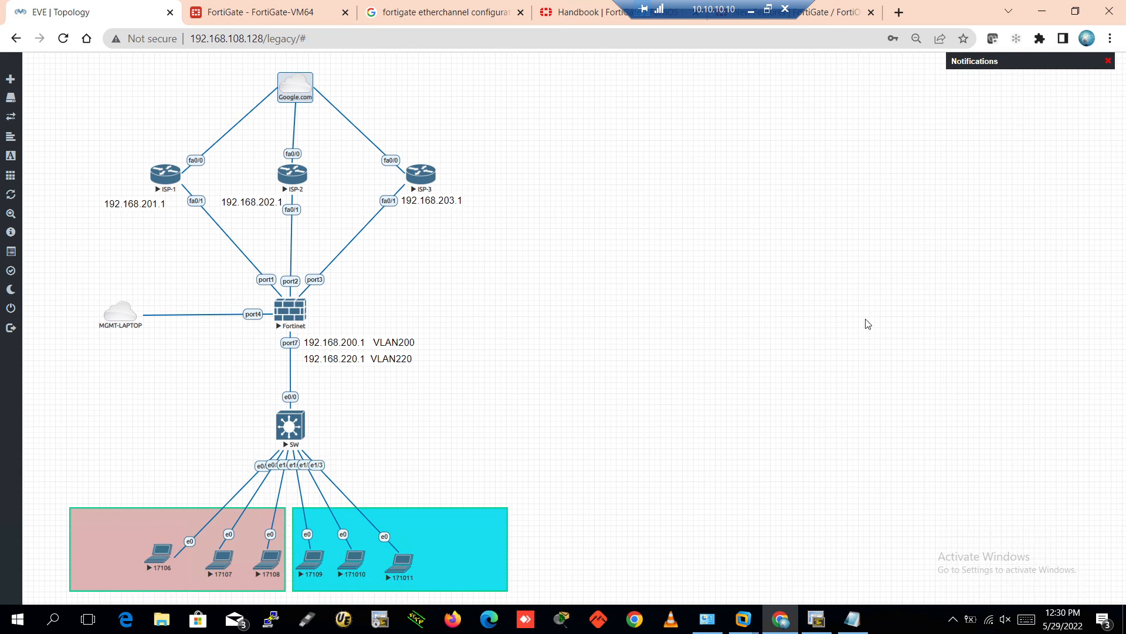
pyautogui.click(655, 285)
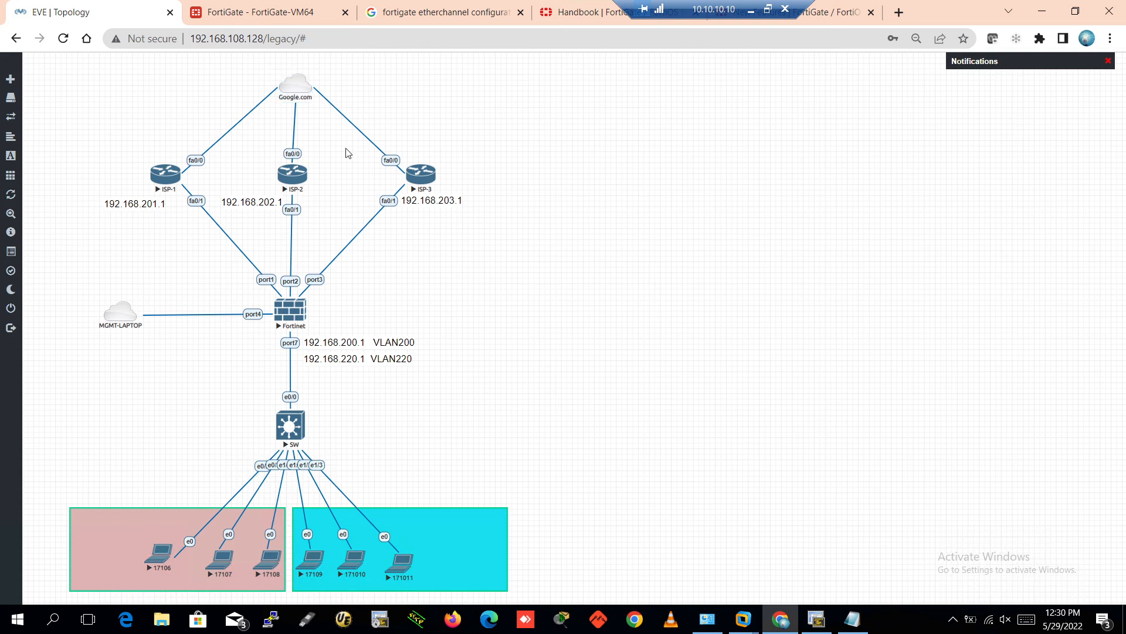
pyautogui.click(238, 14)
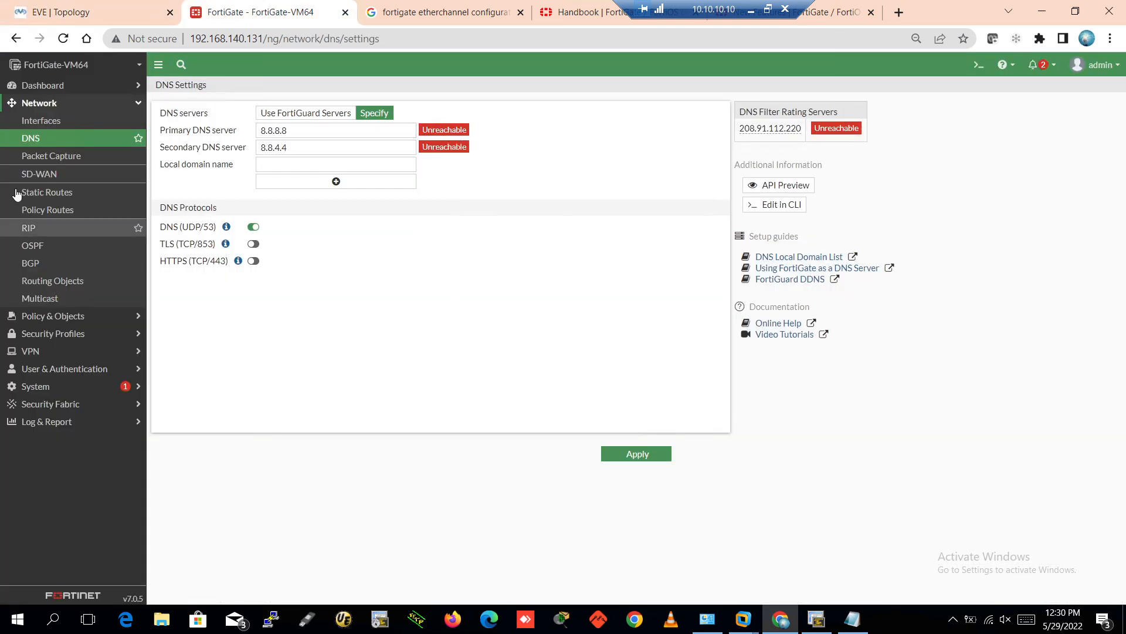
# Create and save a static route 0.0.0.0/0 with EVE-SDWAN-Zone as its interface
pyautogui.click(43, 120)
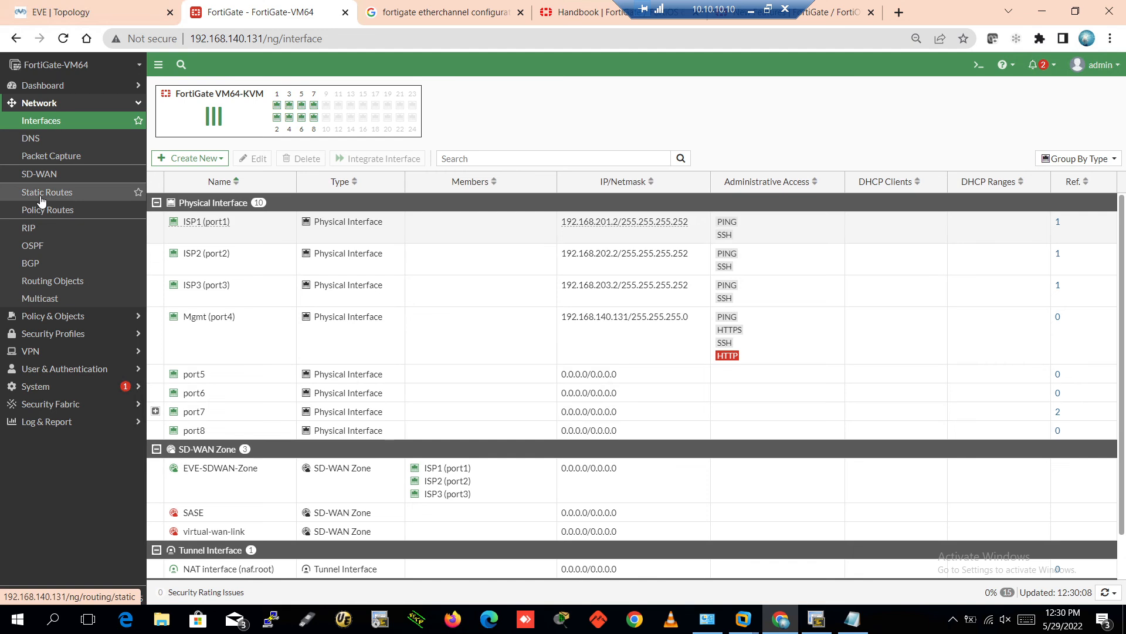
pyautogui.click(41, 193)
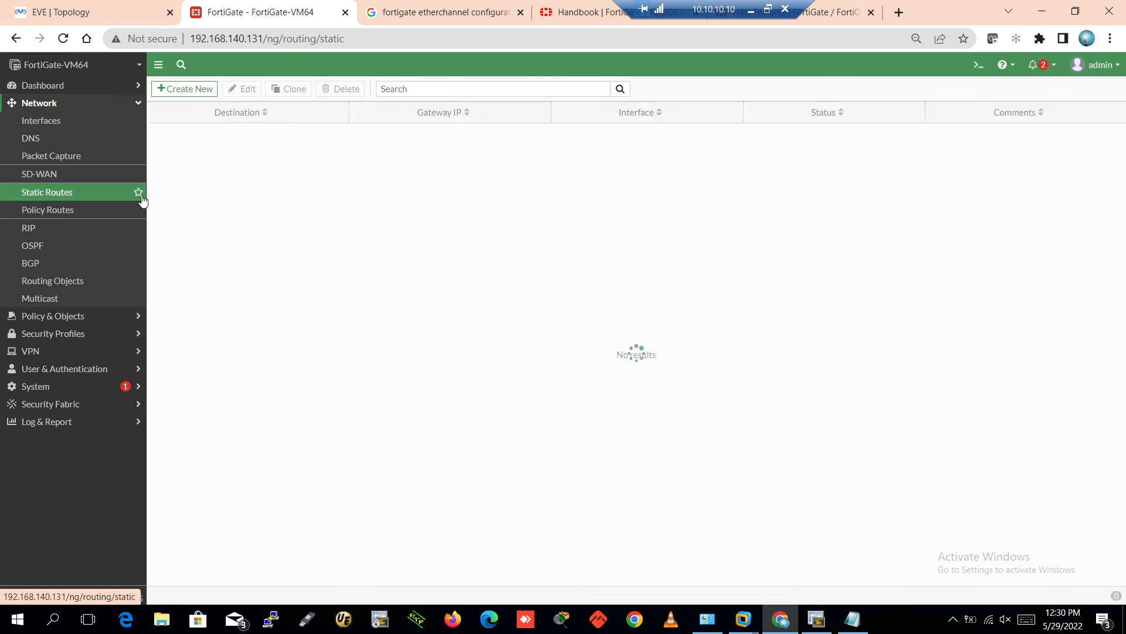
pyautogui.click(183, 92)
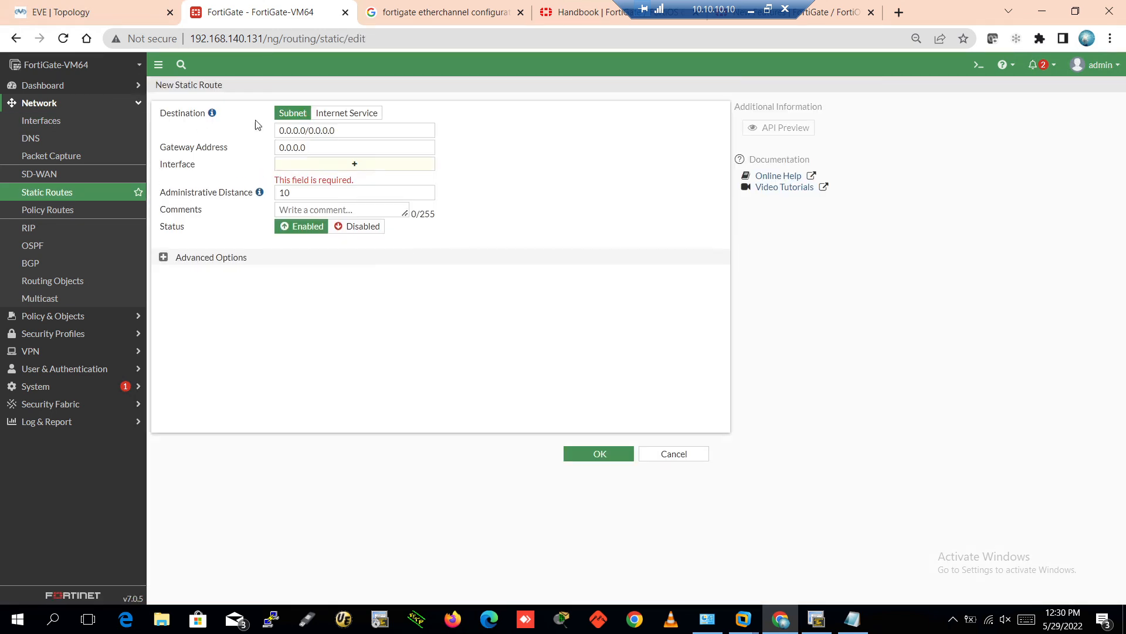
pyautogui.click(335, 170)
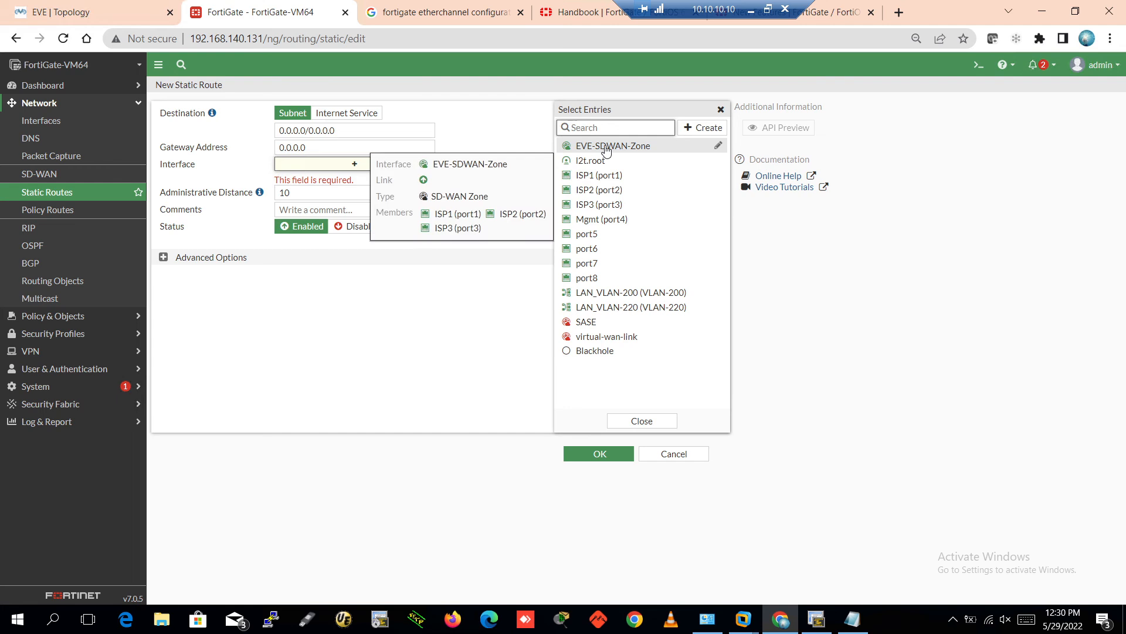
pyautogui.click(605, 148)
pyautogui.click(399, 249)
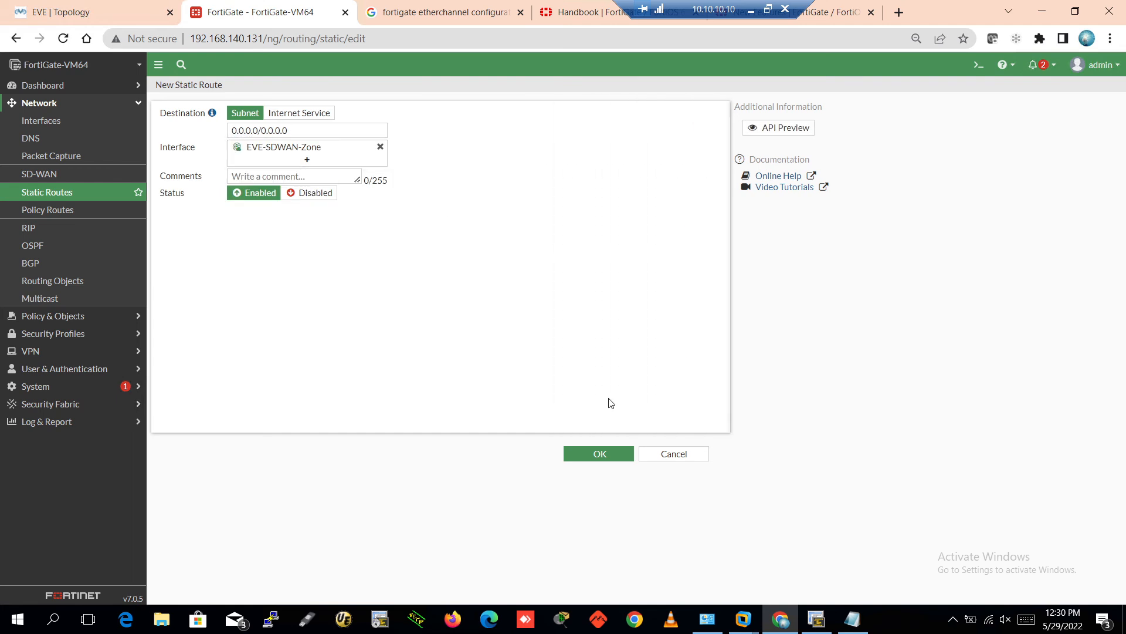
pyautogui.click(604, 454)
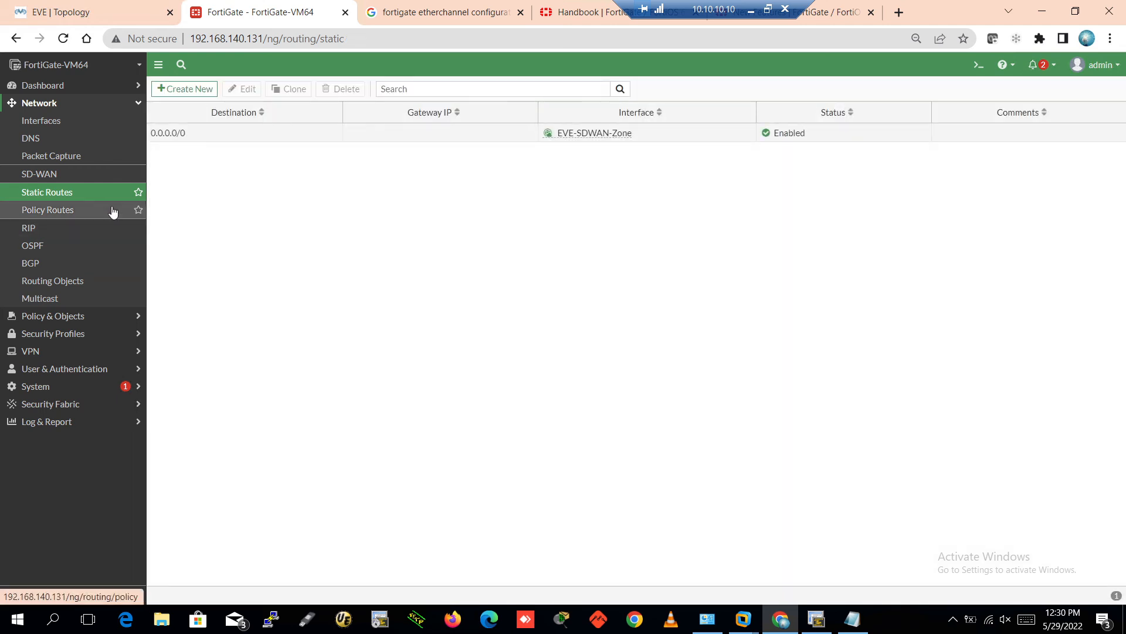
# Open the Network dashboard and expand the Routing widget to full view
pyautogui.click(46, 105)
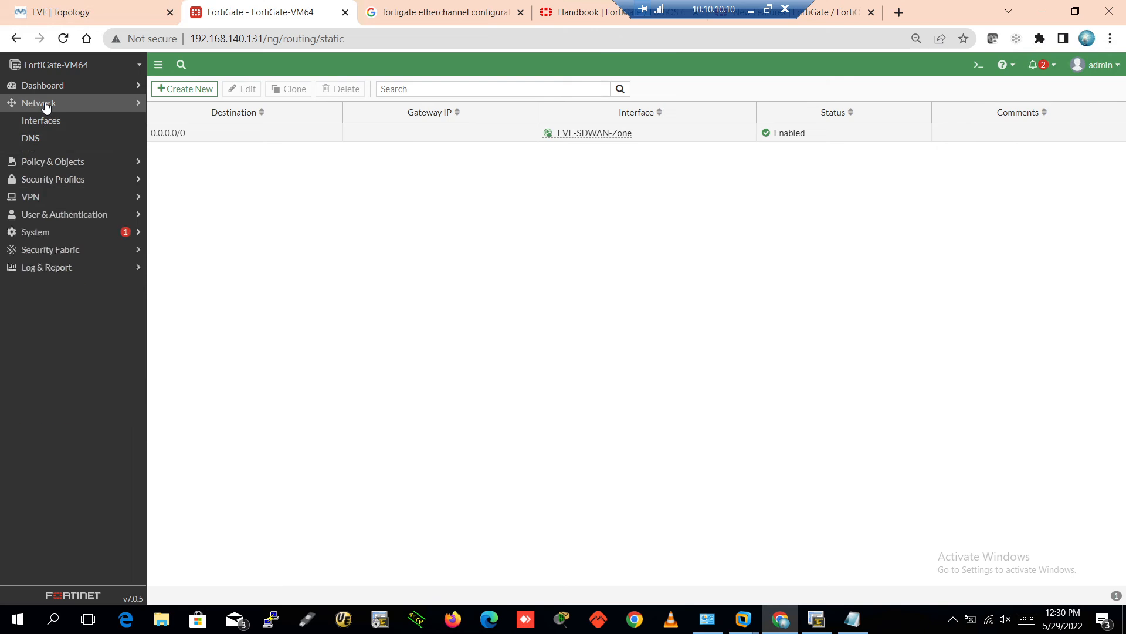
pyautogui.click(44, 104)
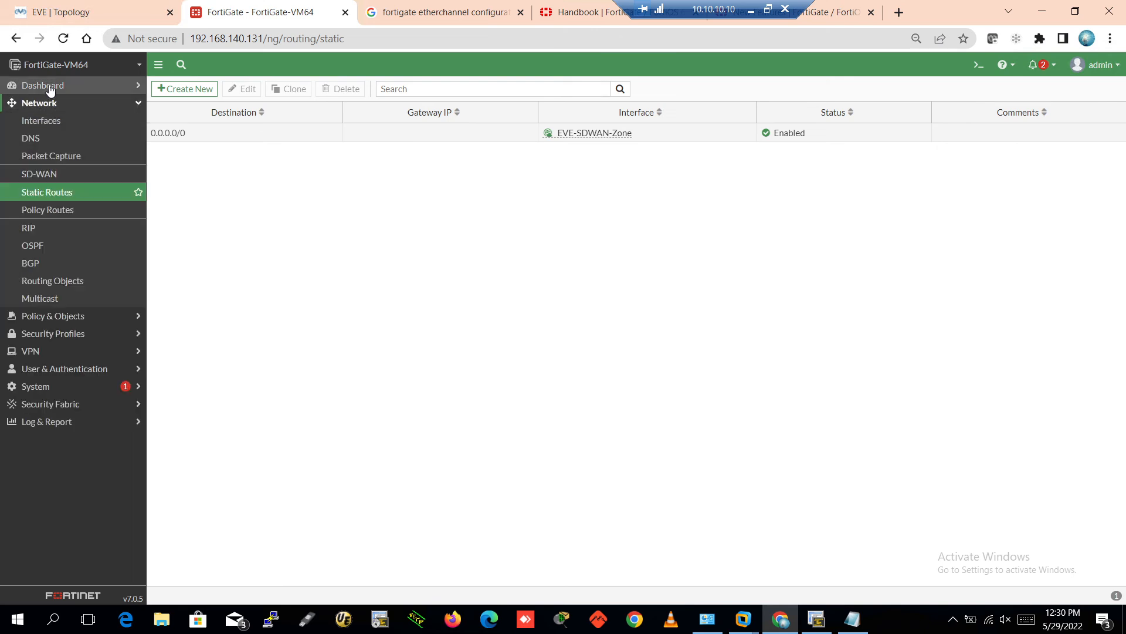
pyautogui.click(50, 88)
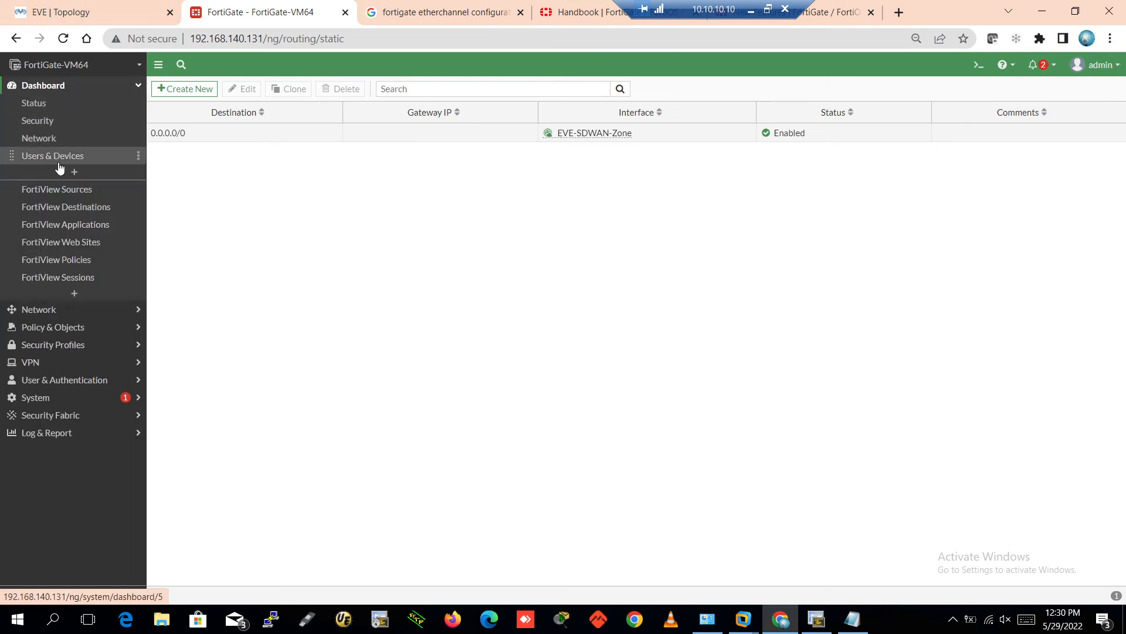
pyautogui.click(52, 141)
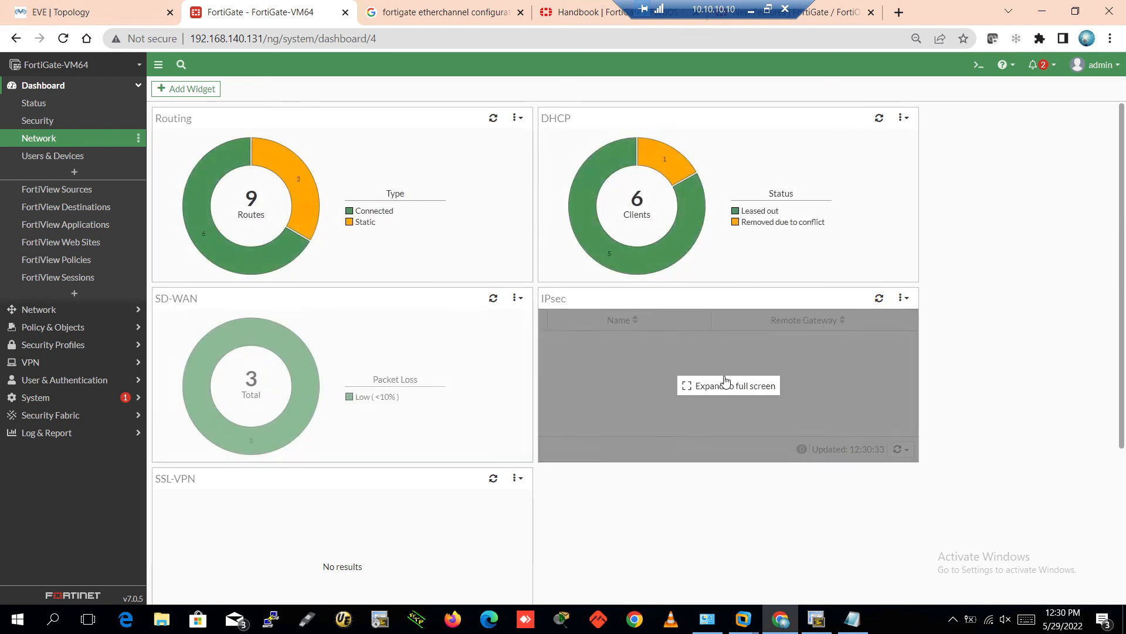
pyautogui.scroll(-2, 473, 473)
pyautogui.scroll(2, 409, 391)
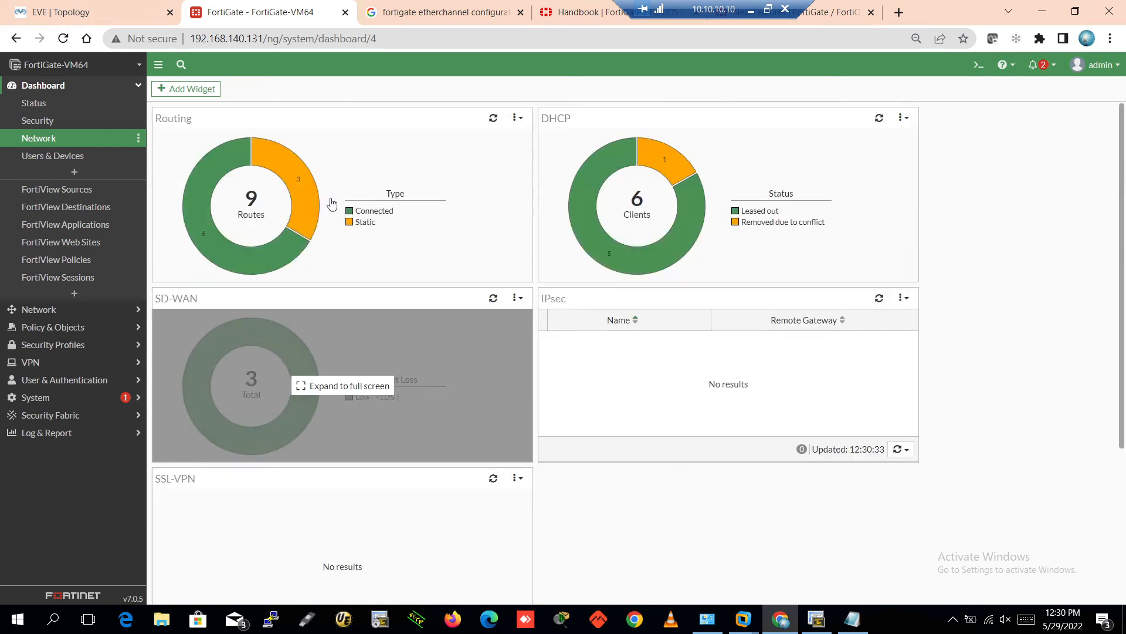
pyautogui.click(307, 170)
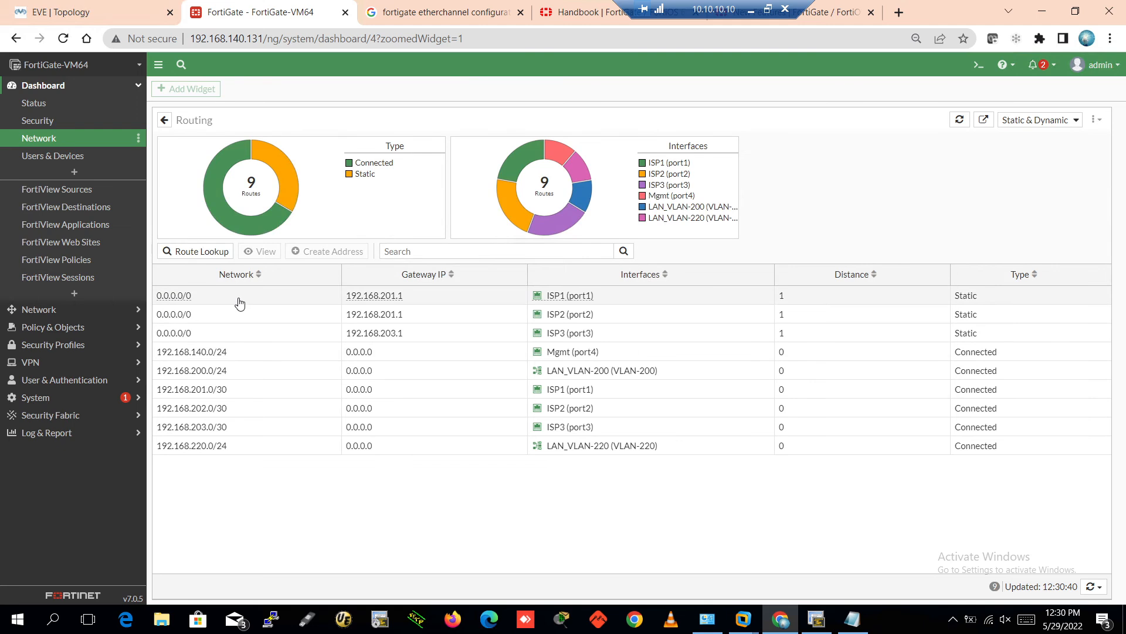
# Compare the three 0.0.0.0/0 default routes through ISP1, ISP2 and ISP3
pyautogui.click(236, 299)
pyautogui.click(229, 317)
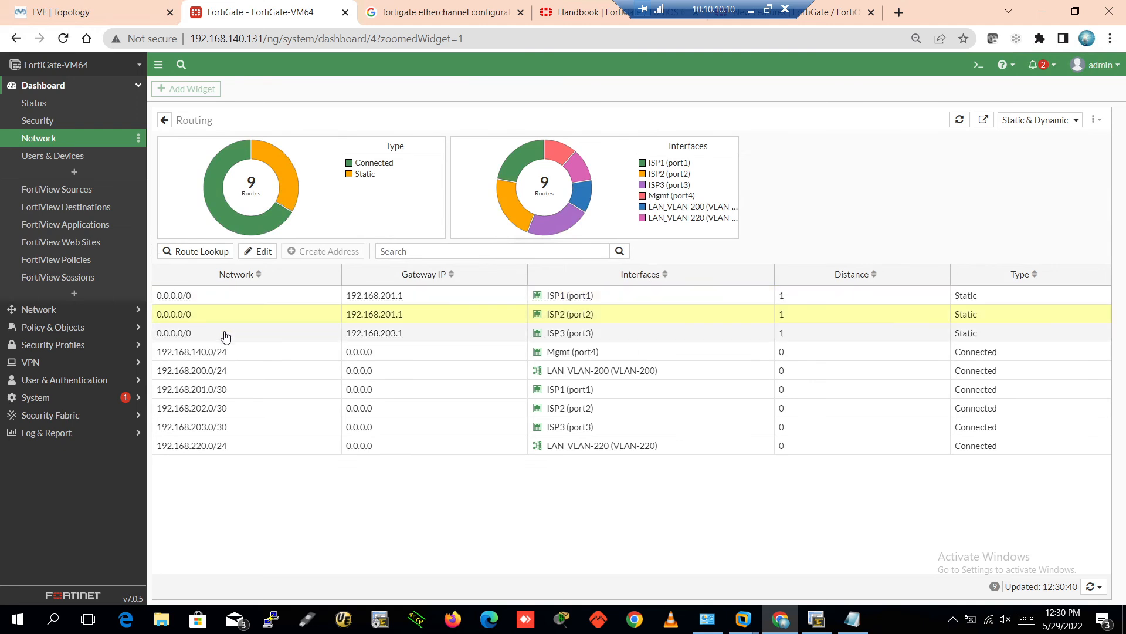
pyautogui.click(226, 336)
pyautogui.click(237, 300)
pyautogui.click(241, 321)
pyautogui.click(241, 339)
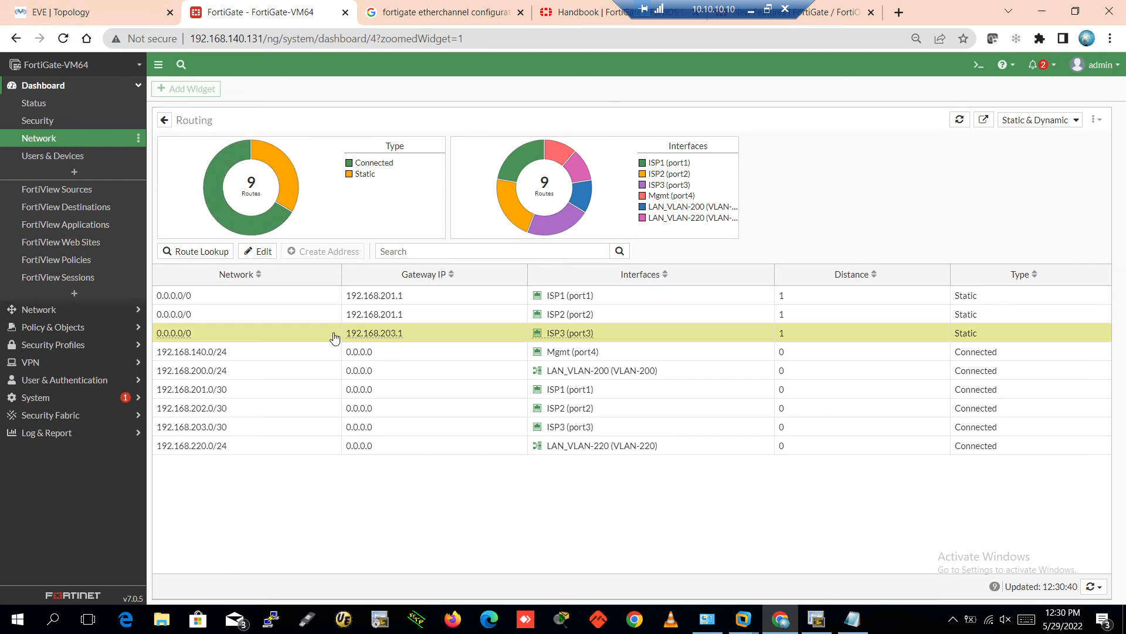
pyautogui.click(269, 298)
pyautogui.click(255, 321)
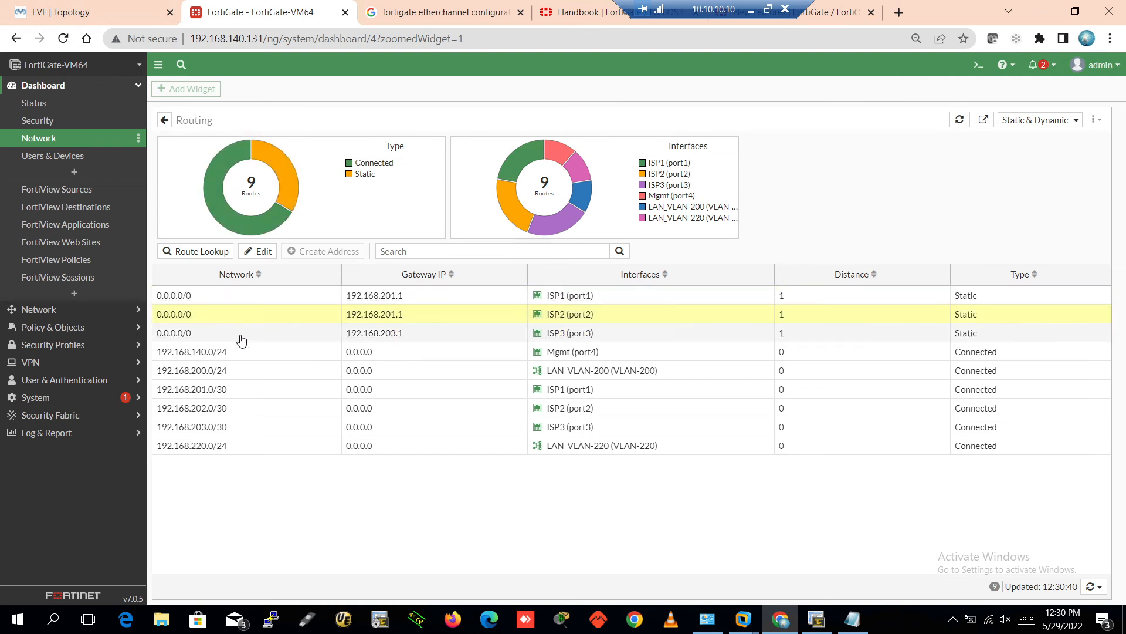
pyautogui.click(241, 339)
pyautogui.click(237, 300)
pyautogui.click(232, 320)
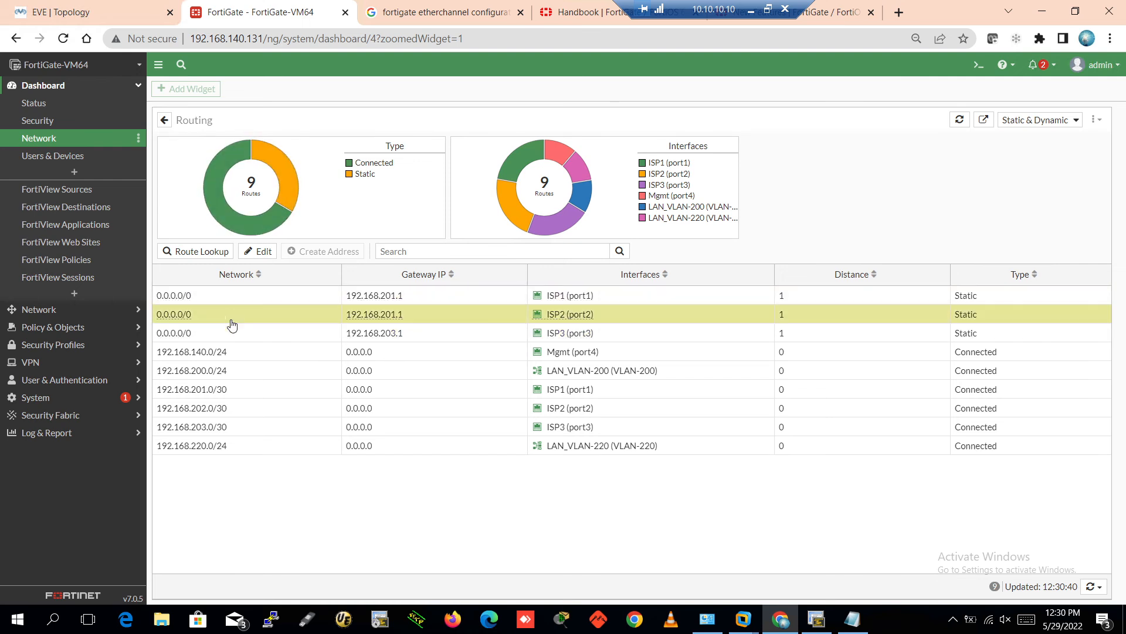
pyautogui.click(235, 340)
pyautogui.click(232, 317)
pyautogui.click(232, 298)
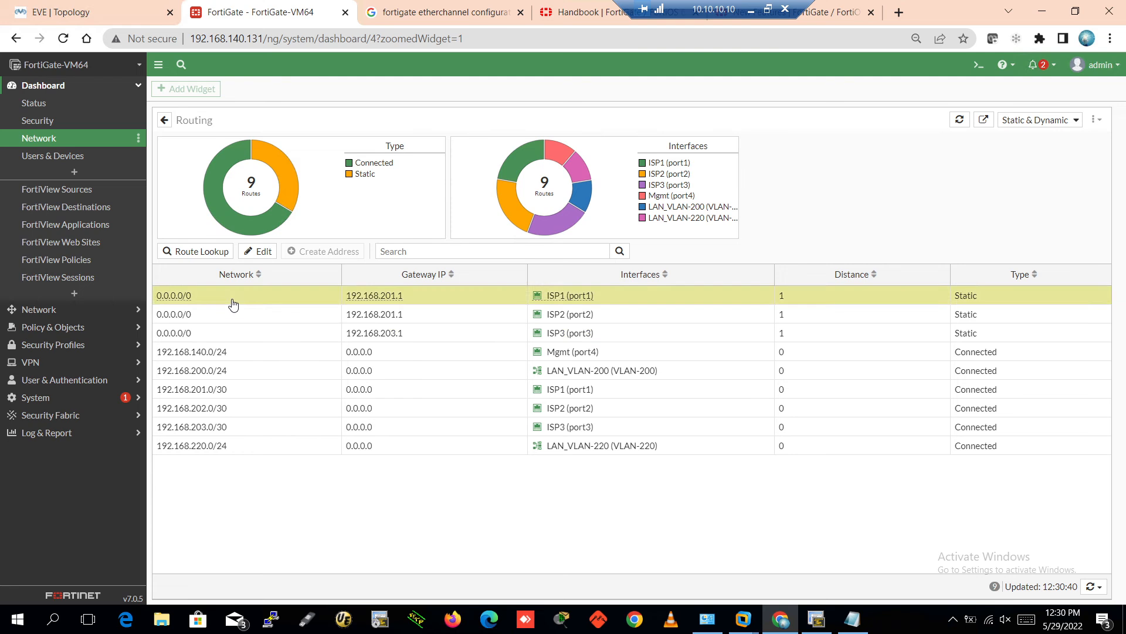
pyautogui.click(236, 321)
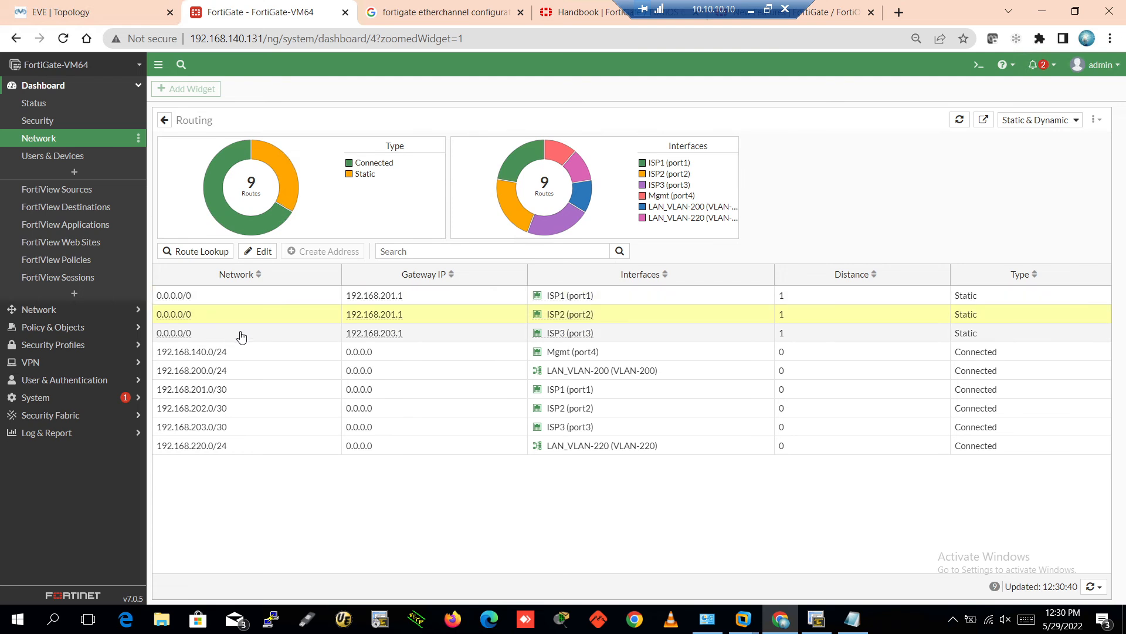
pyautogui.click(241, 300)
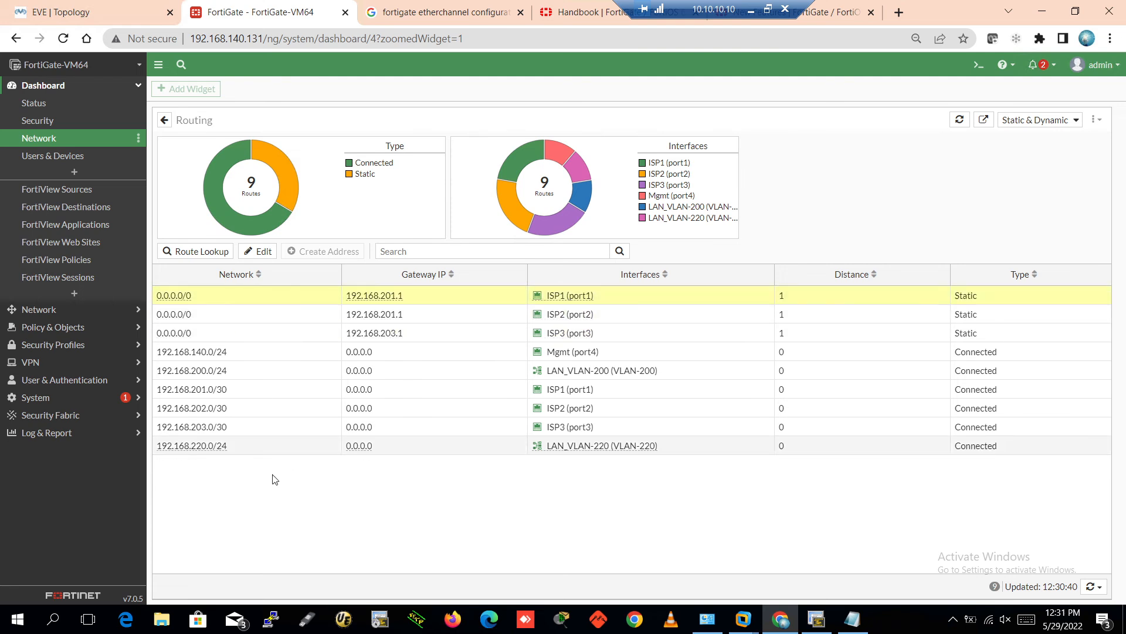
# Inspect the connected routes 192.168.200.0/24 and 192.168.220.0/24
pyautogui.click(588, 374)
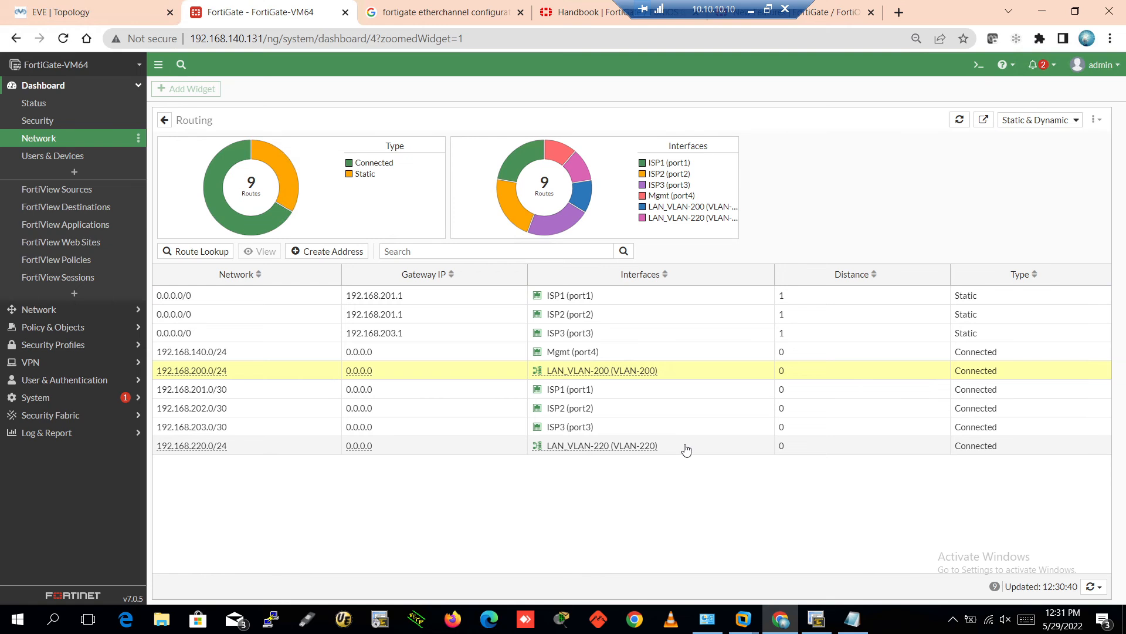
pyautogui.click(629, 449)
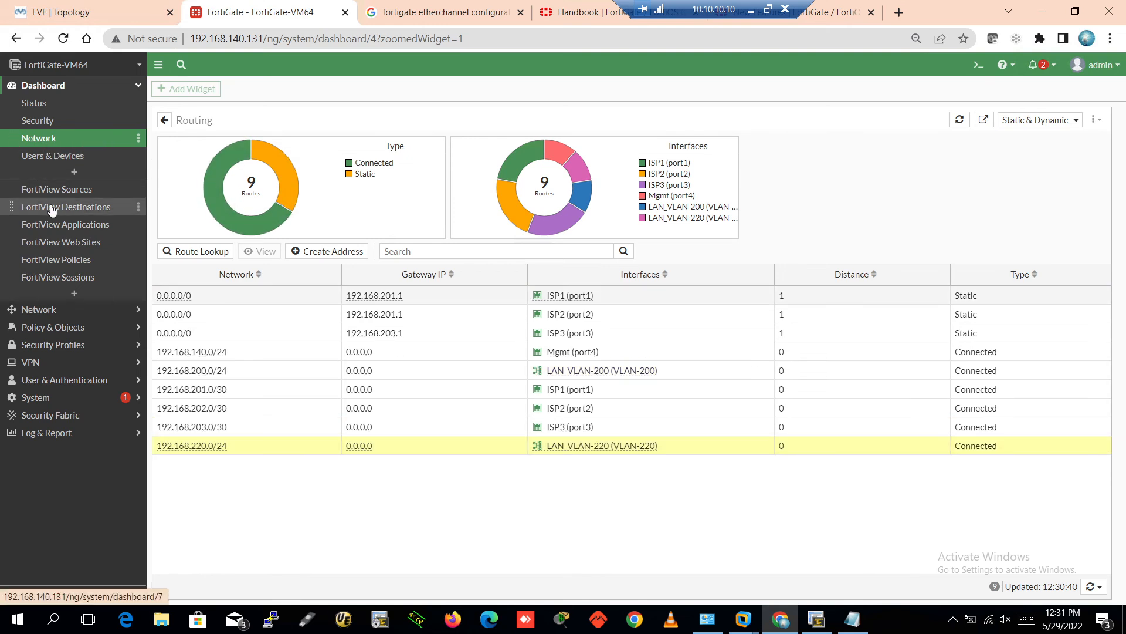
pyautogui.click(29, 85)
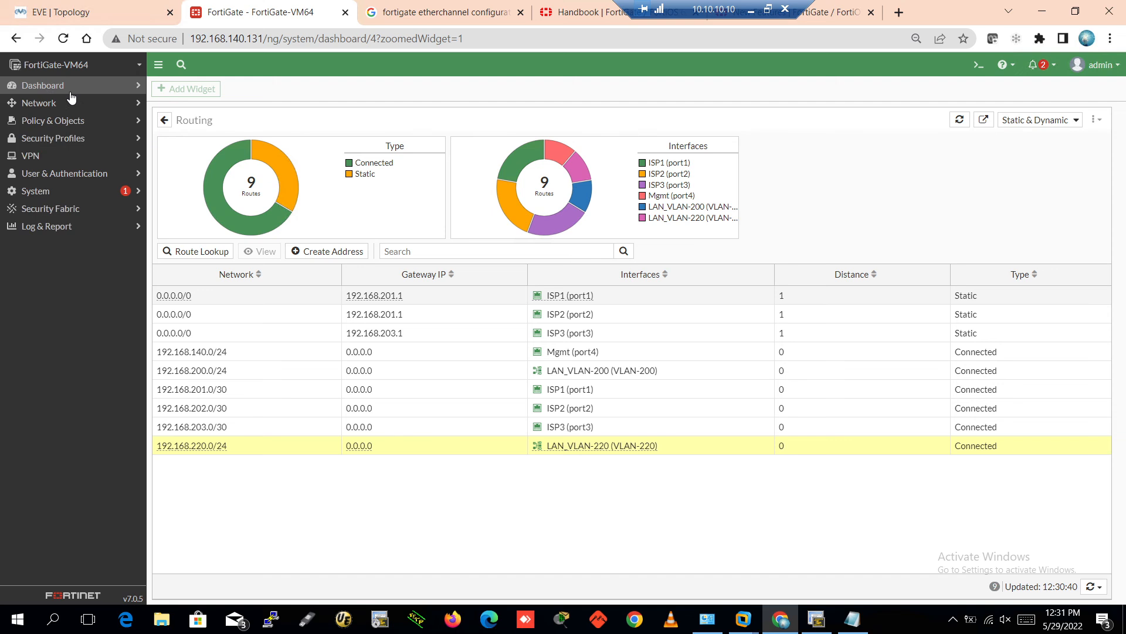
# Walk through Interfaces, EVE-SDWAN-Zone's SD-WAN members, DNS settings and the static routes list
pyautogui.click(62, 103)
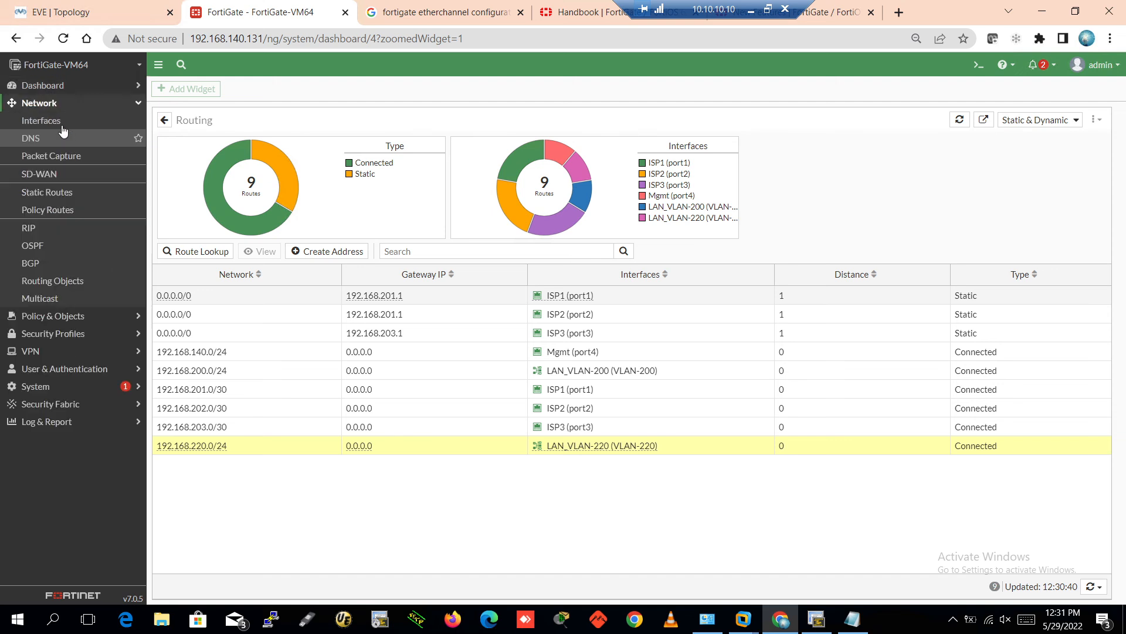
pyautogui.click(60, 123)
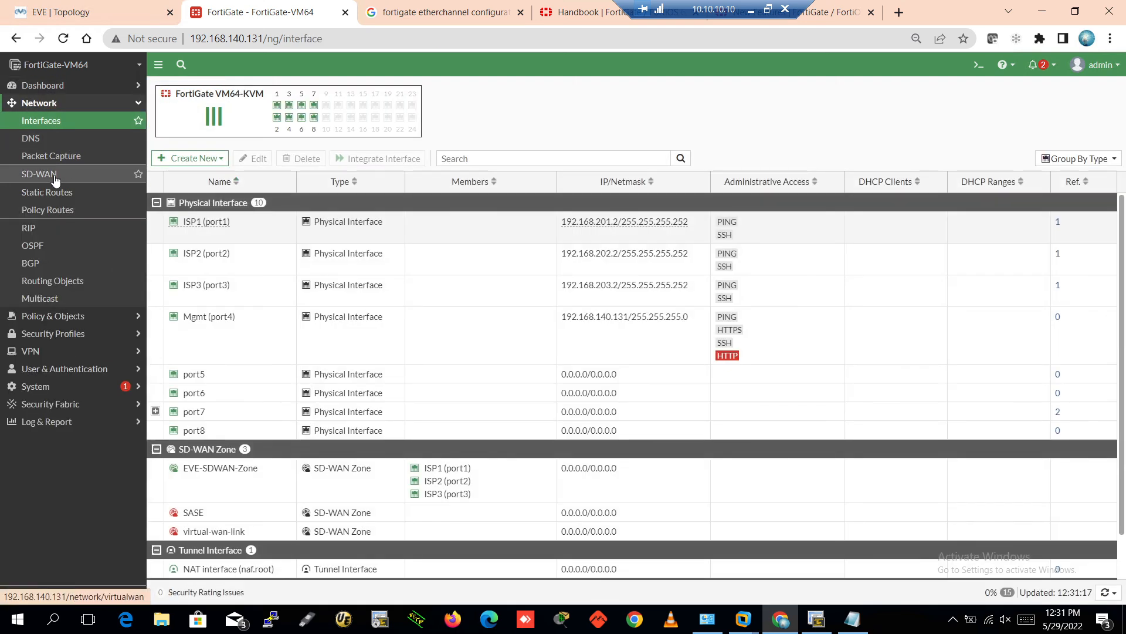
pyautogui.click(55, 176)
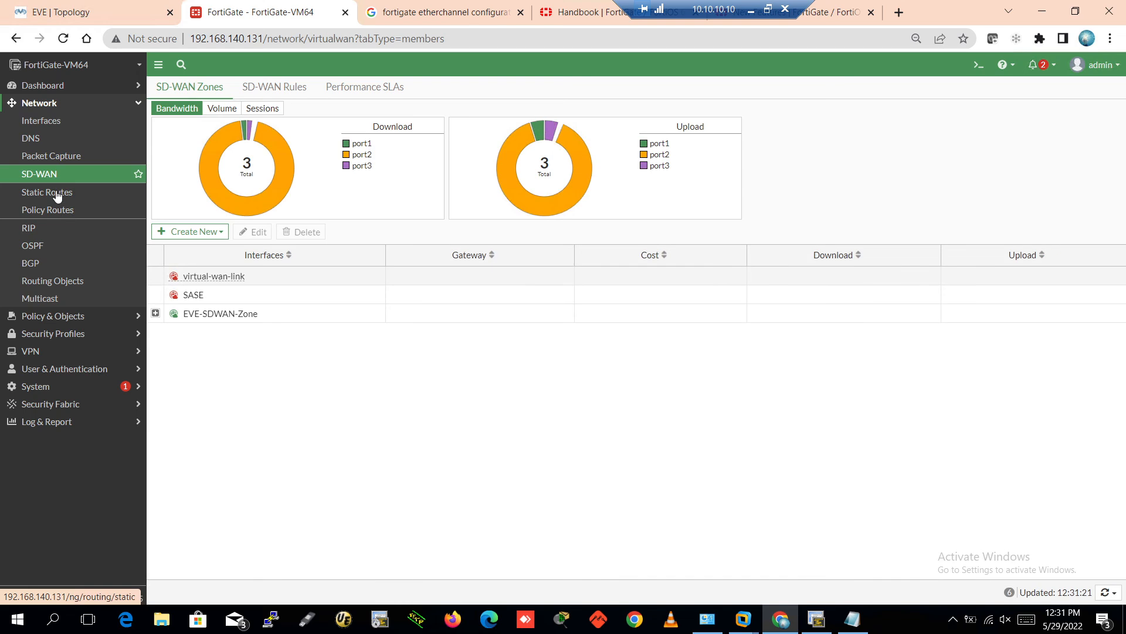
pyautogui.click(155, 314)
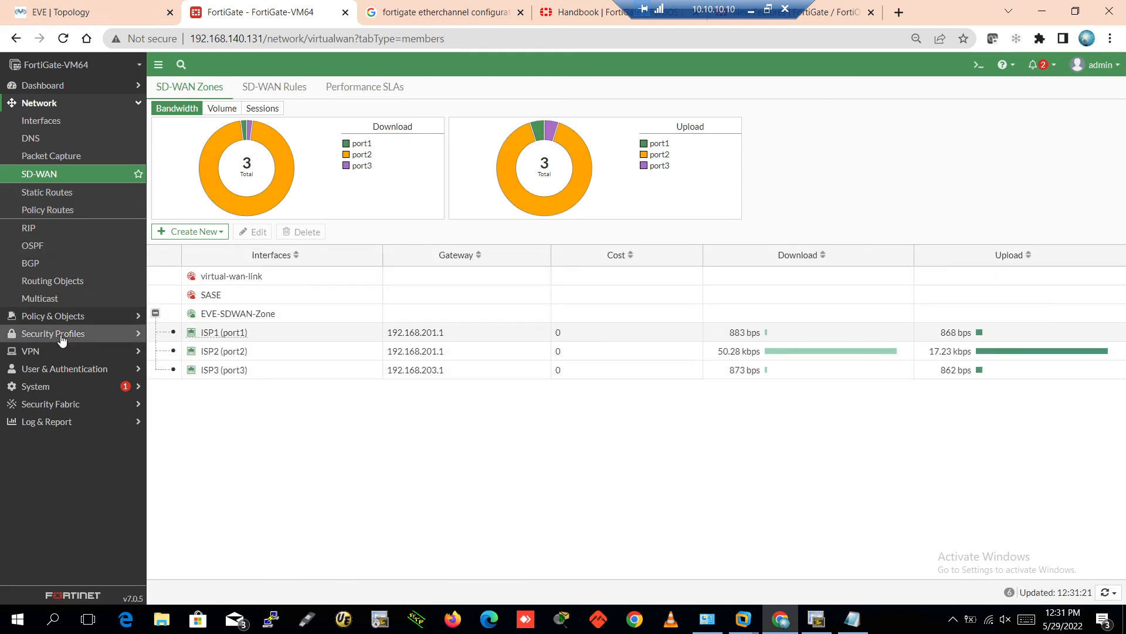
pyautogui.click(43, 139)
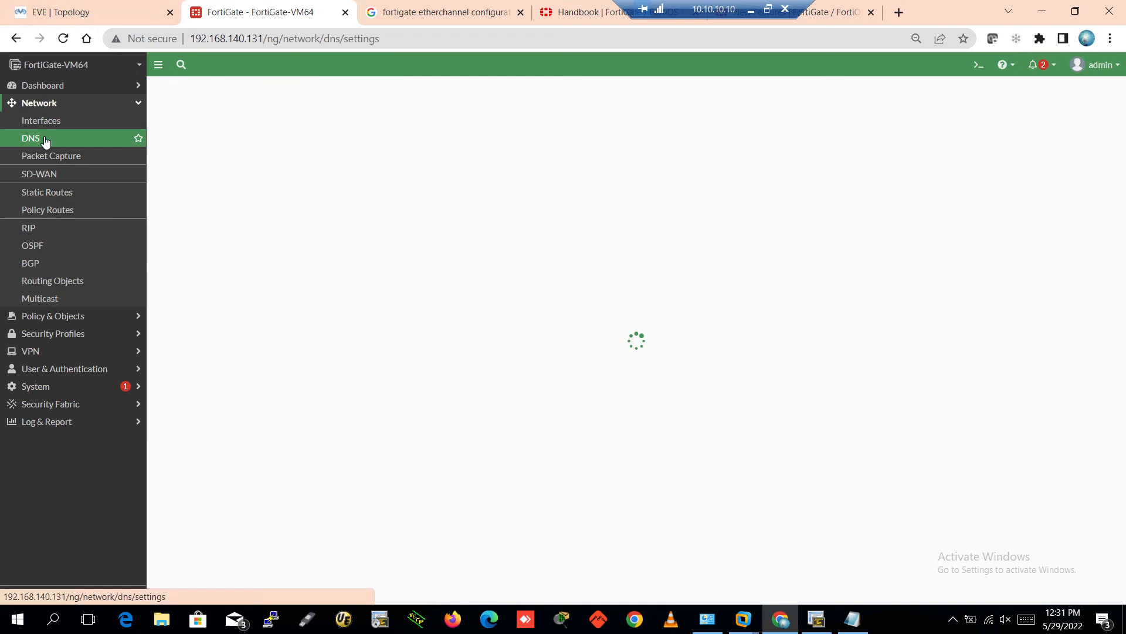
pyautogui.click(57, 194)
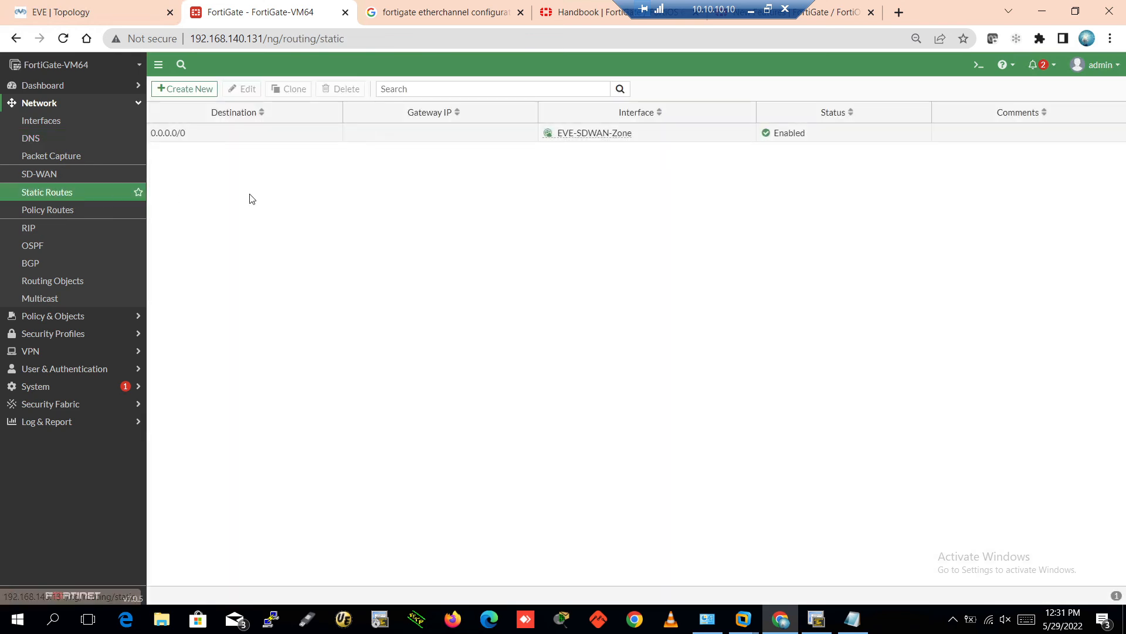
pyautogui.click(63, 104)
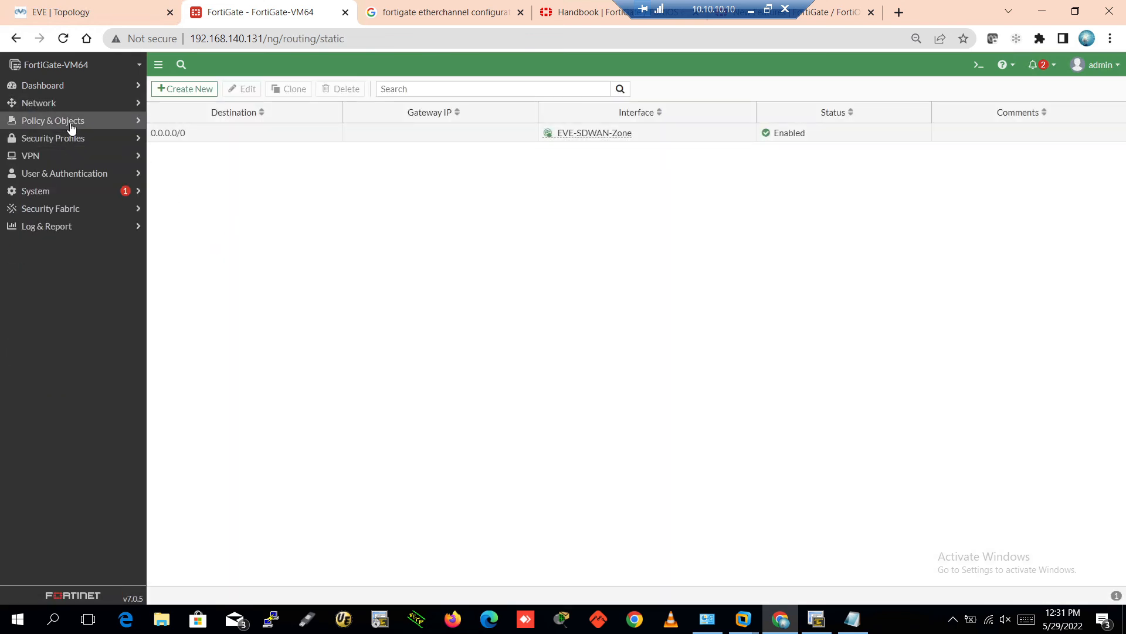
pyautogui.click(71, 122)
# Start a new firewall policy and name it LAN-to-INT
pyautogui.click(71, 139)
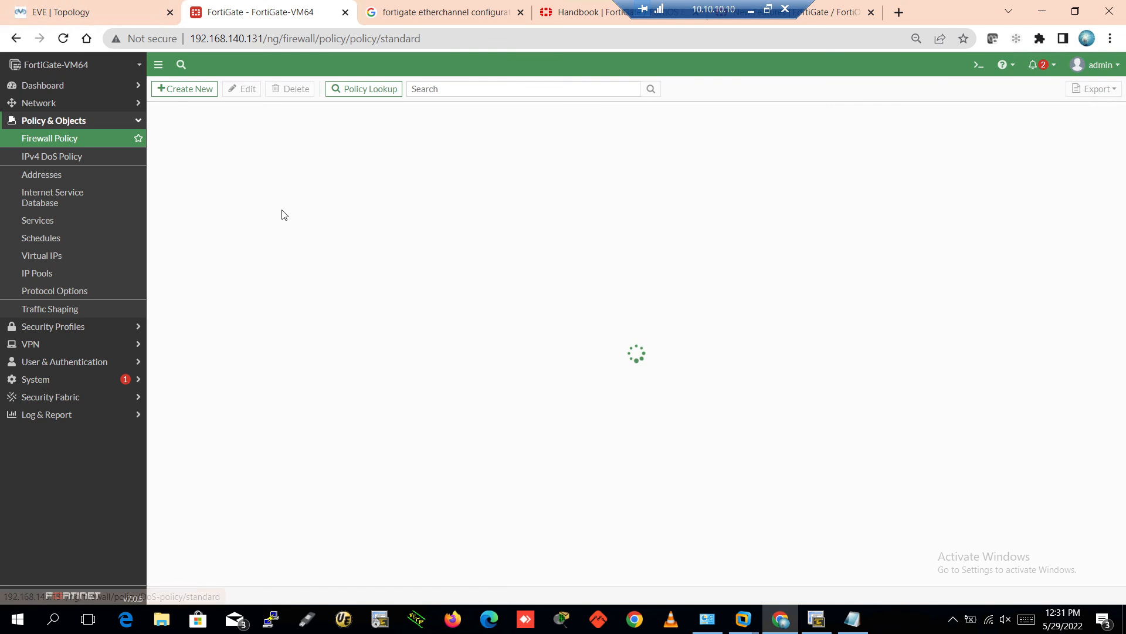
pyautogui.click(185, 90)
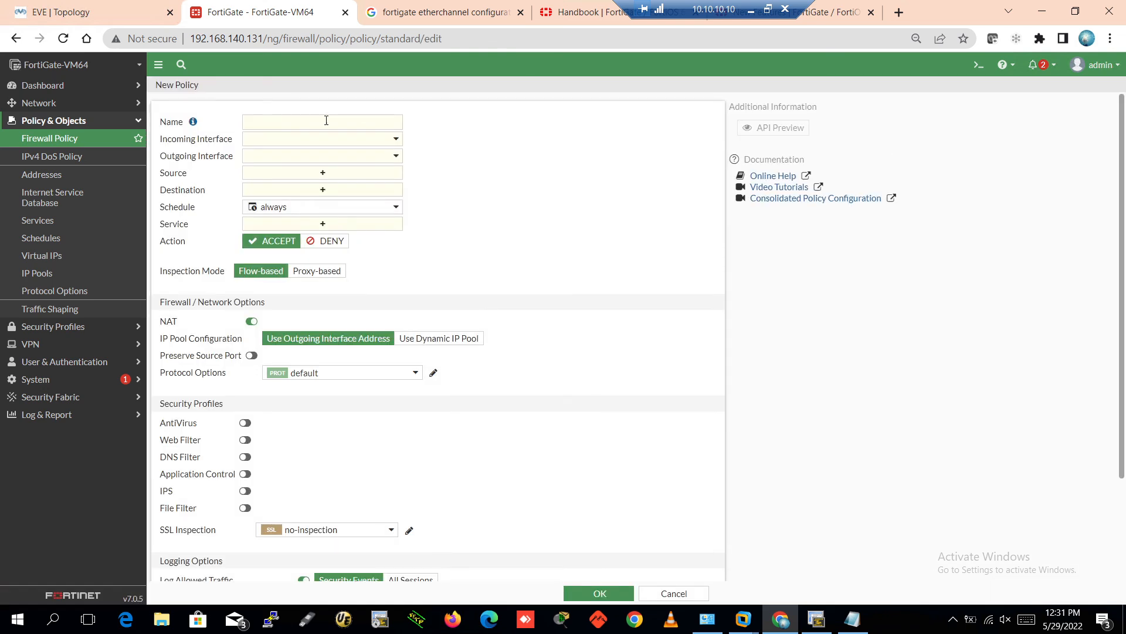
pyautogui.click(325, 120)
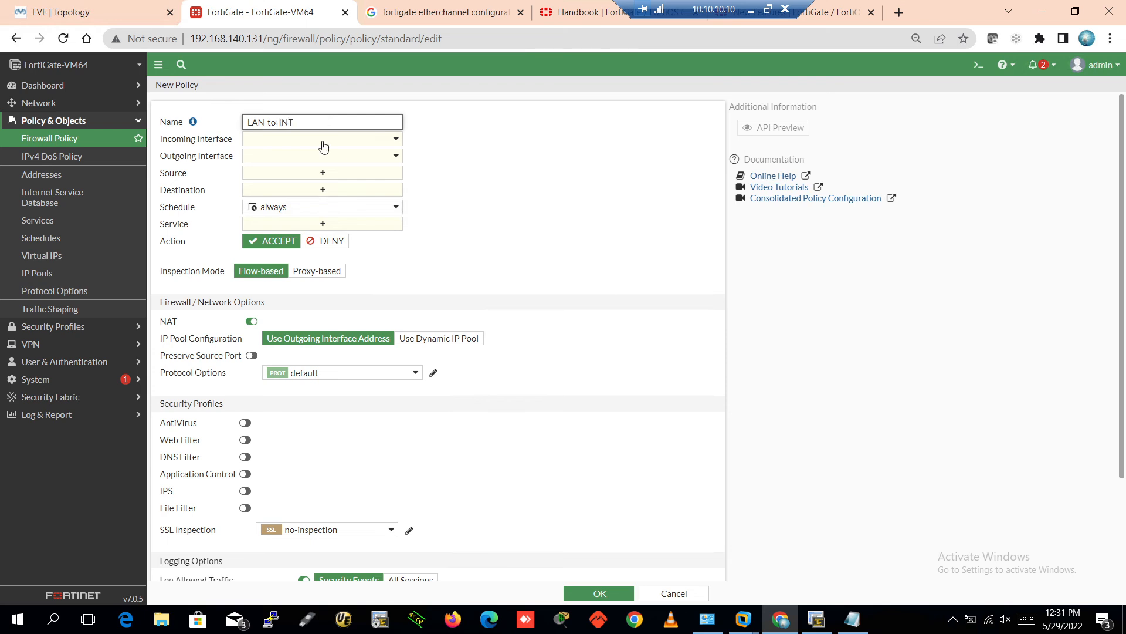
# Set incoming interface Secure-Zone and outgoing interface EVE-SDWAN-Zone, then bring up the source address choices
pyautogui.click(323, 141)
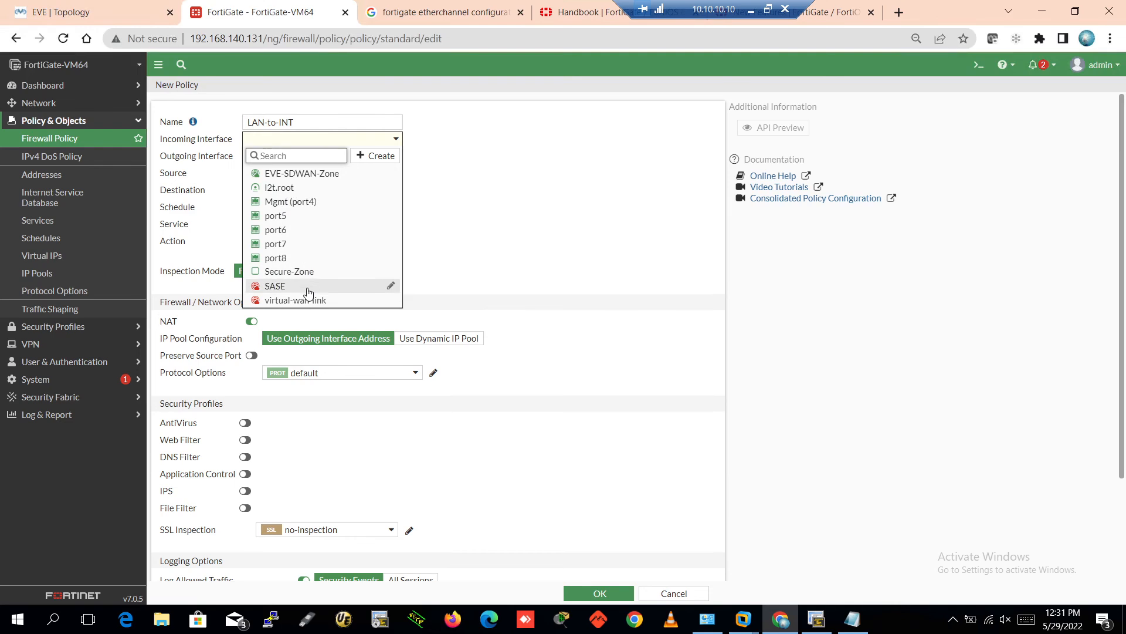
pyautogui.click(300, 271)
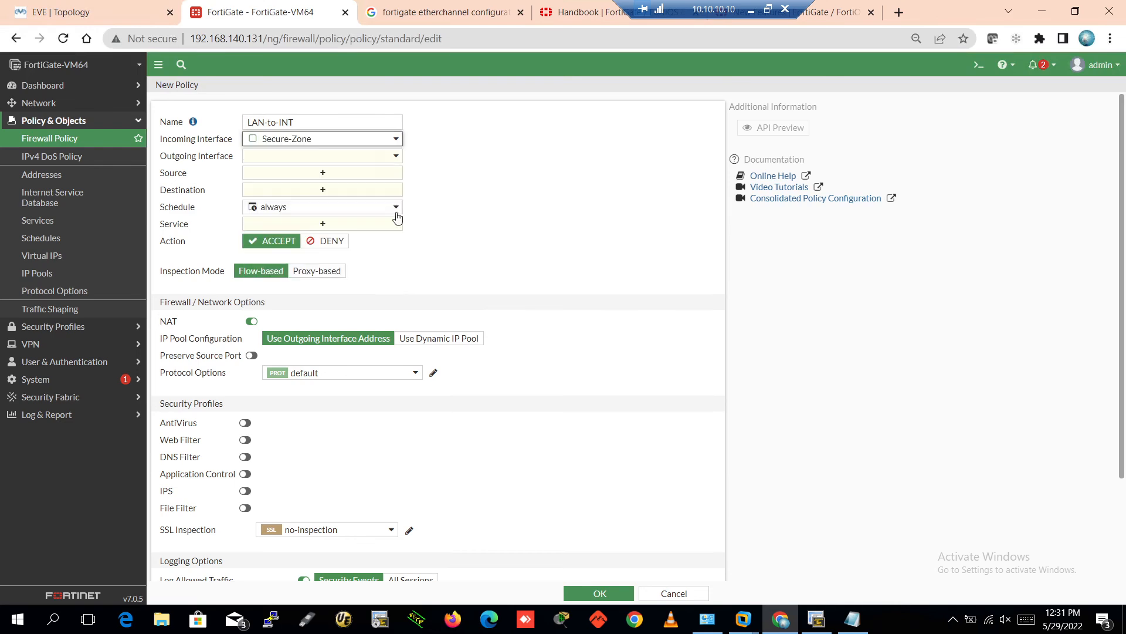
pyautogui.click(333, 162)
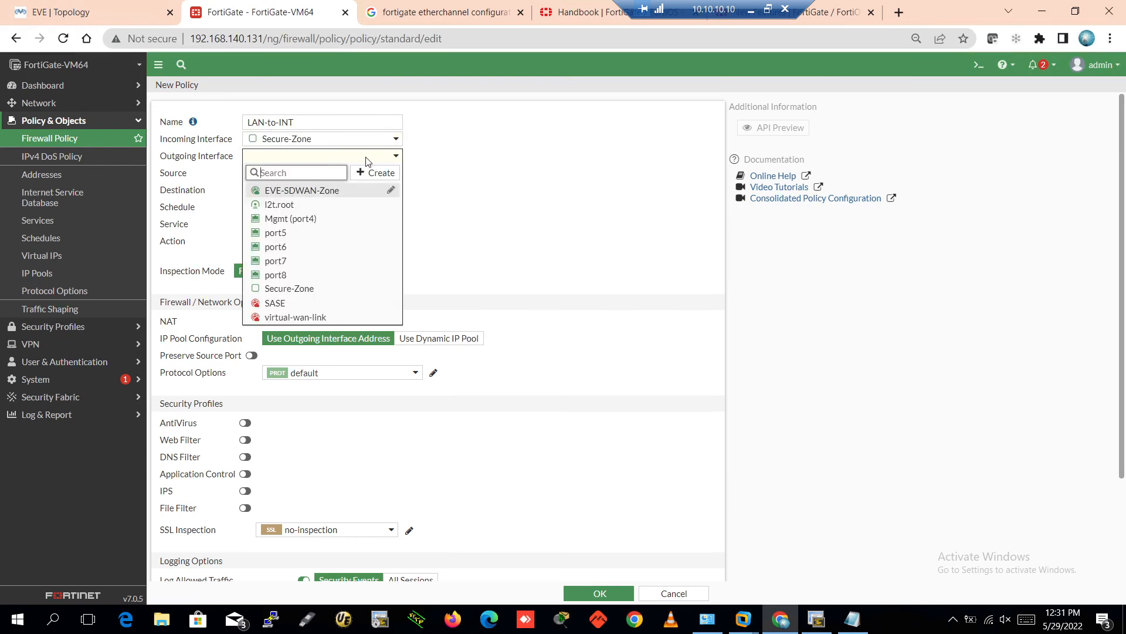
pyautogui.click(310, 191)
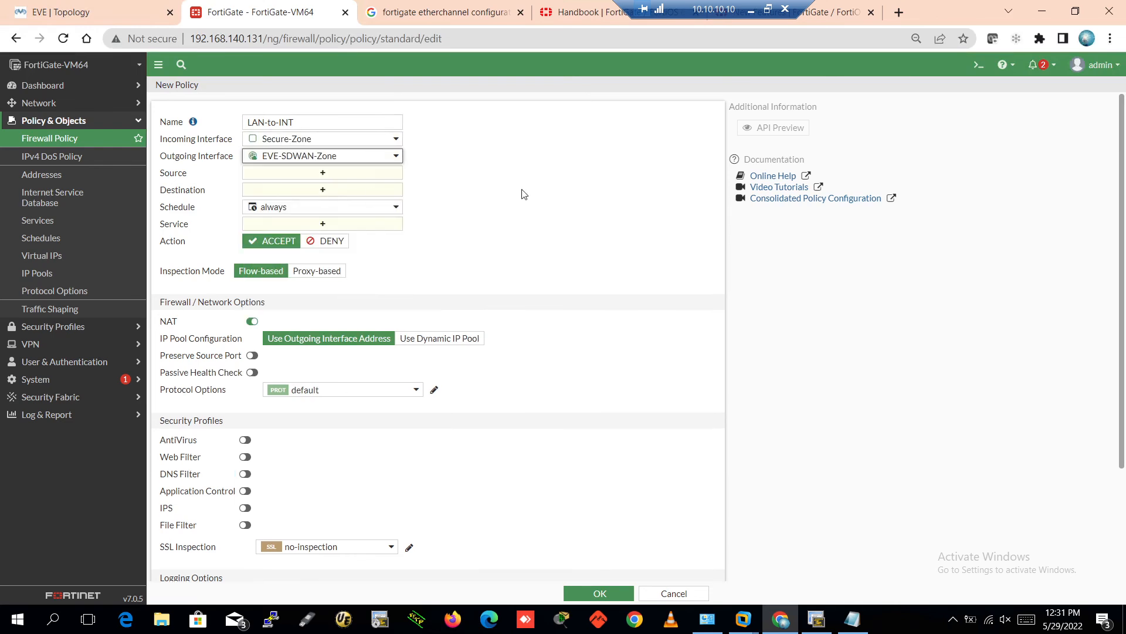
pyautogui.click(315, 175)
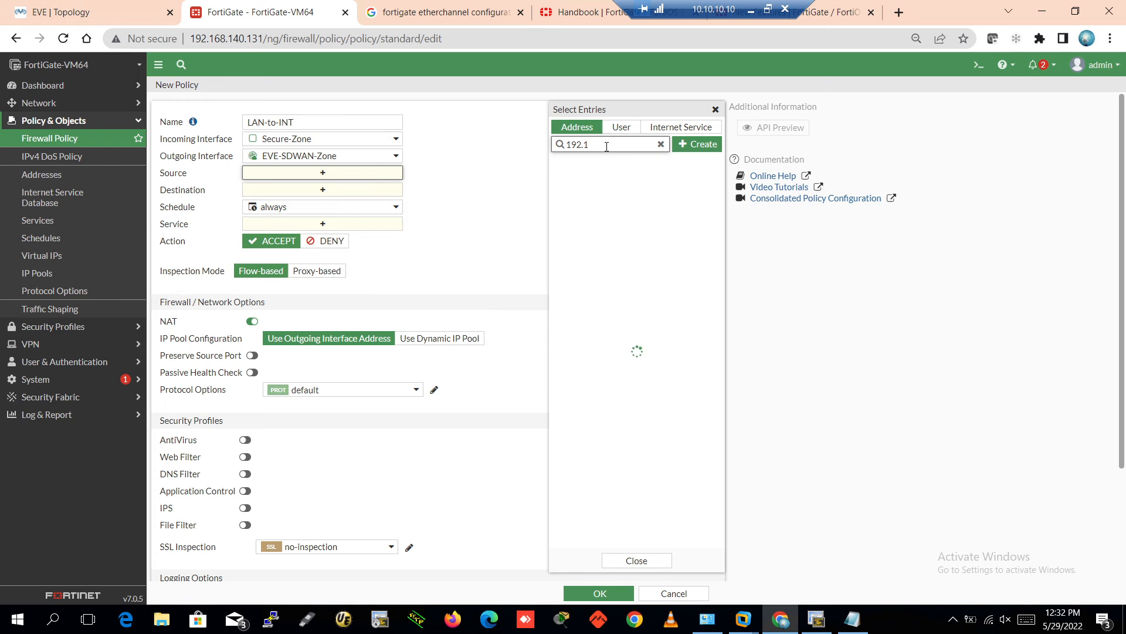
# Create address object VLAN200-192.168.200.0/24 with subnet 192.168.200.0/24
pyautogui.write('68.200.0/24')
pyautogui.moveTo(636, 144); pyautogui.dragTo(584, 136)
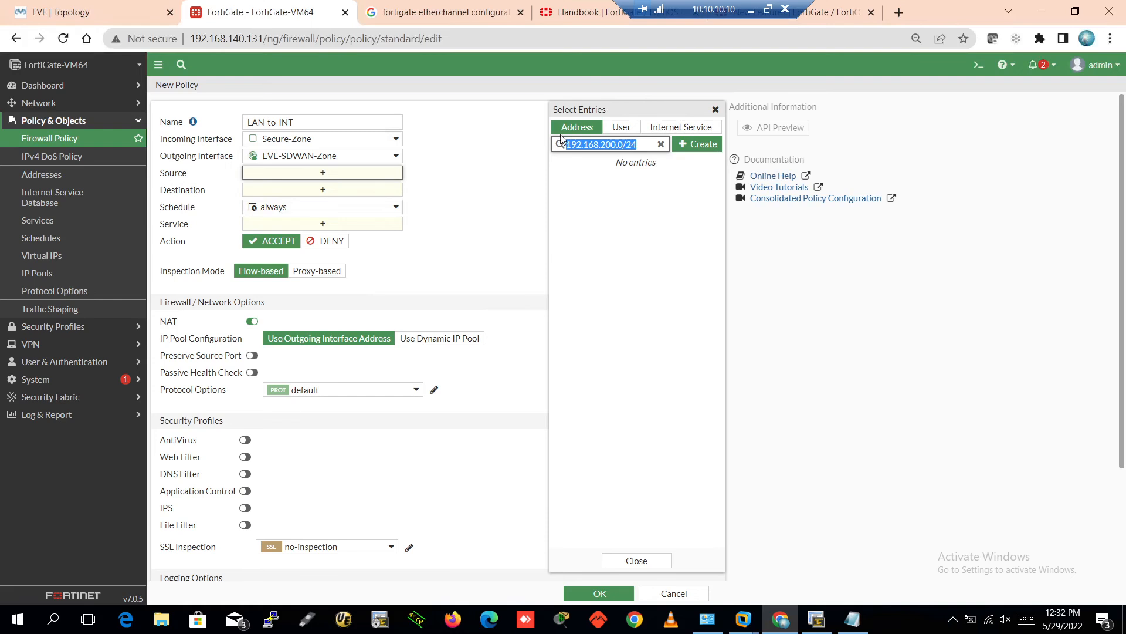
pyautogui.click(695, 150)
pyautogui.click(640, 186)
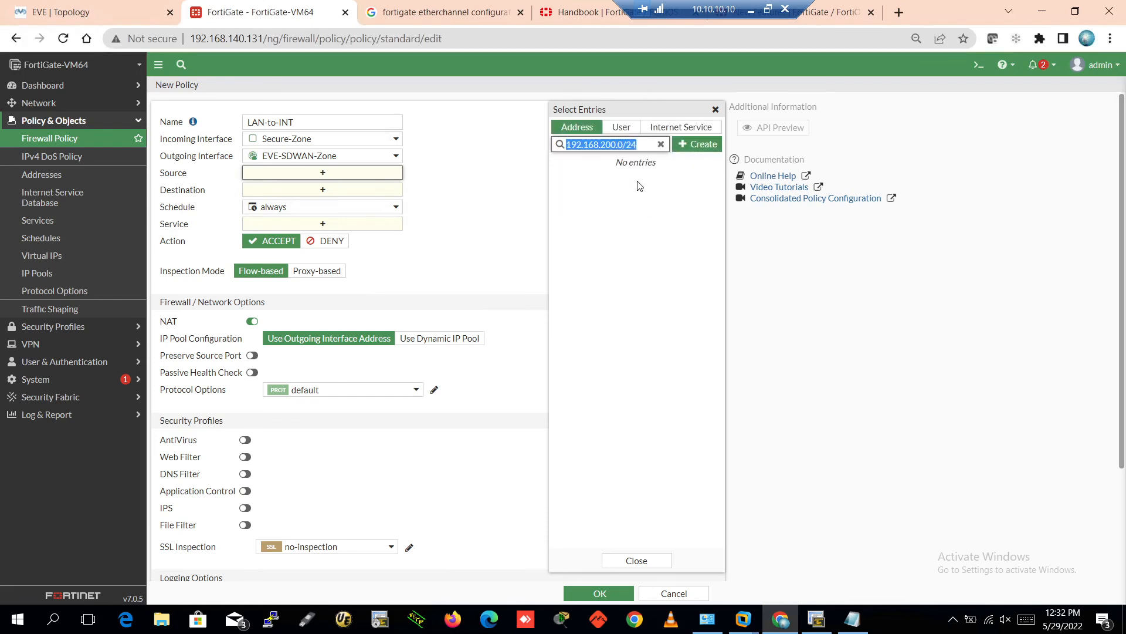
pyautogui.click(714, 115)
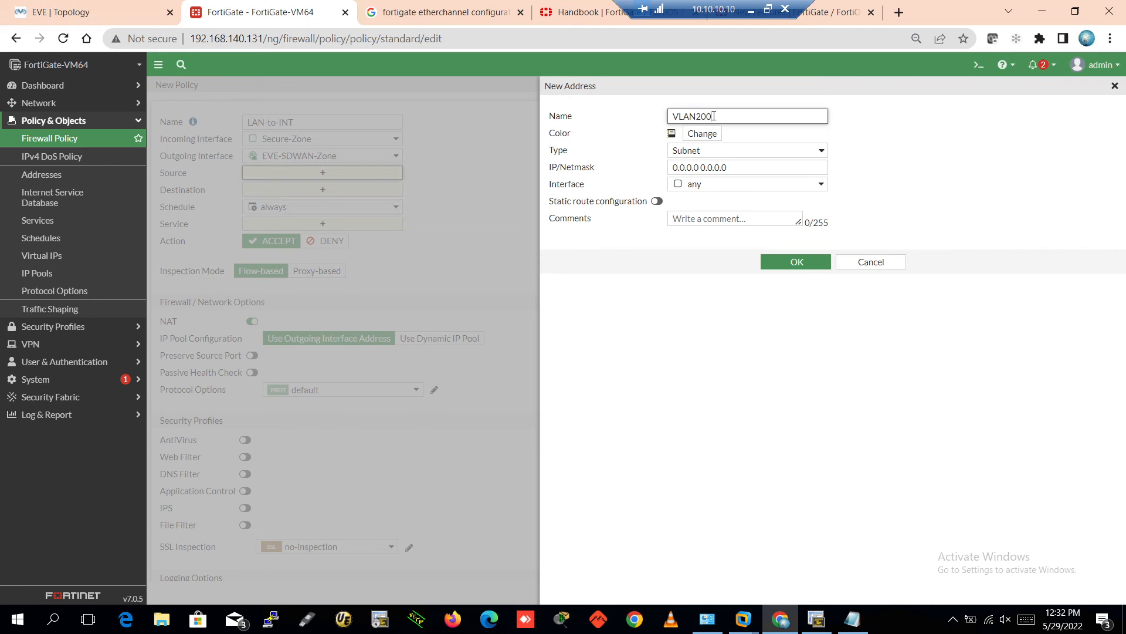
pyautogui.write('VLAN200-')
pyautogui.write('192.168.200.0/24')
pyautogui.moveTo(725, 169); pyautogui.dragTo(595, 171)
pyautogui.write('192.168.200.0/24')
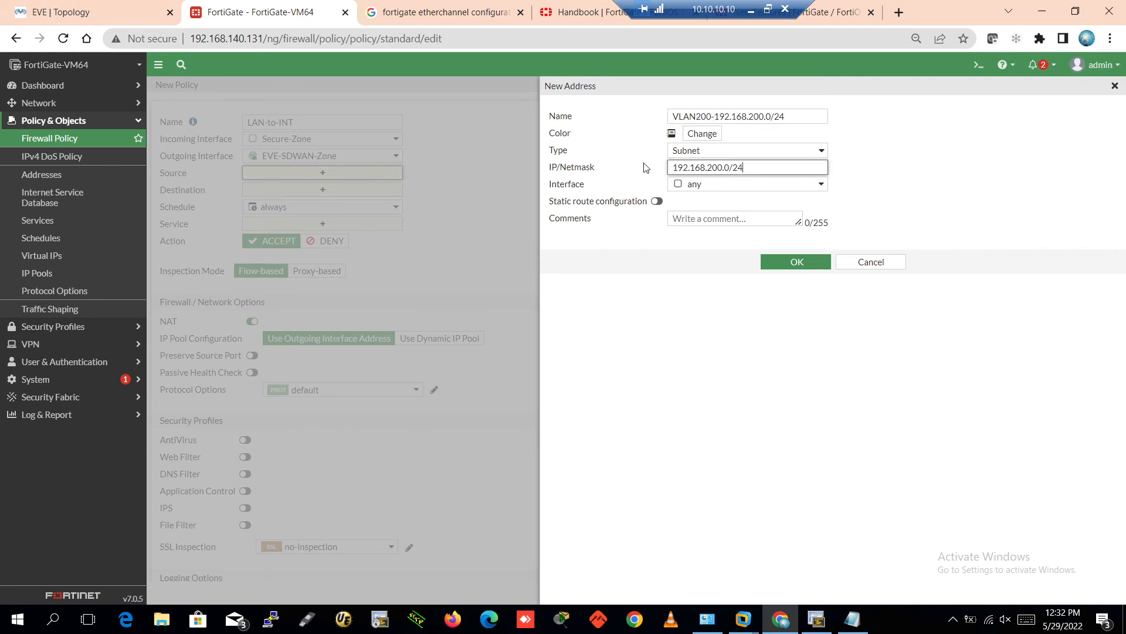
pyautogui.click(795, 263)
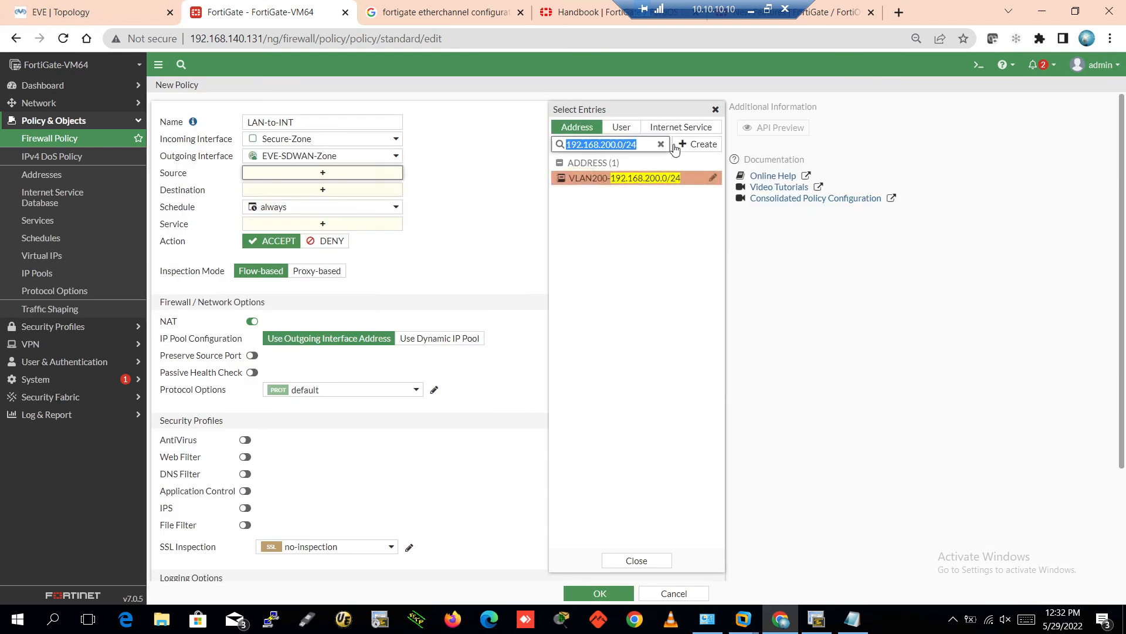
# Create address object VLAN220_192.168.220.0/24 with subnet 192.168.220.0/24
pyautogui.click(680, 147)
pyautogui.click(589, 184)
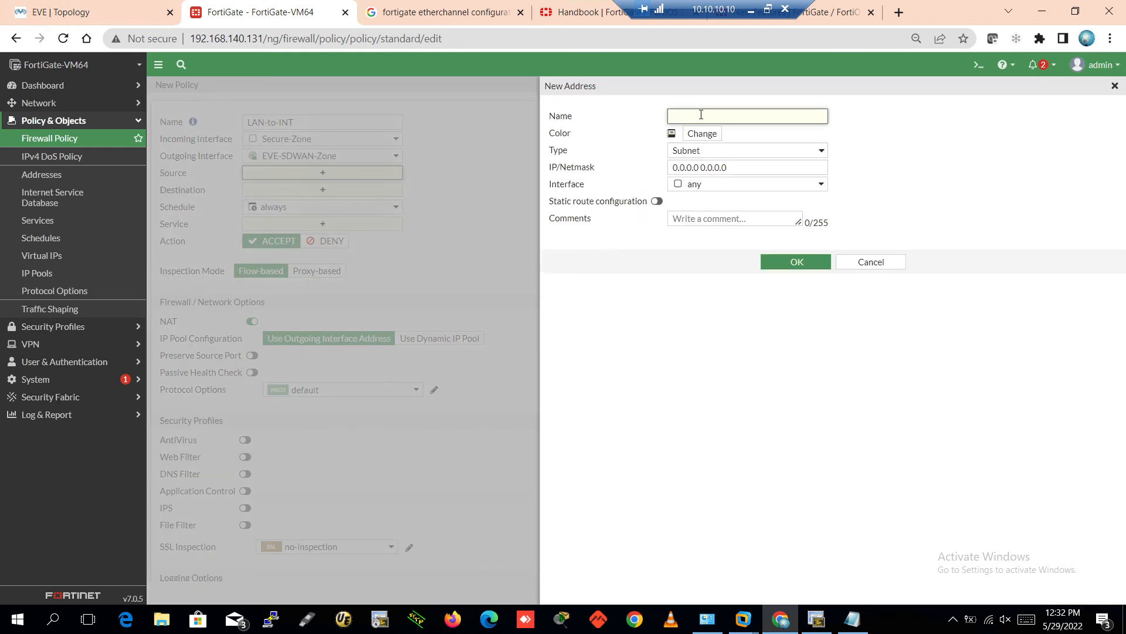
pyautogui.write('192.168.200.0/24')
pyautogui.write('2')
pyautogui.press('Home')
pyautogui.write('VLAN220_')
pyautogui.moveTo(802, 170); pyautogui.dragTo(624, 172)
pyautogui.write('192.168.220.0/24')
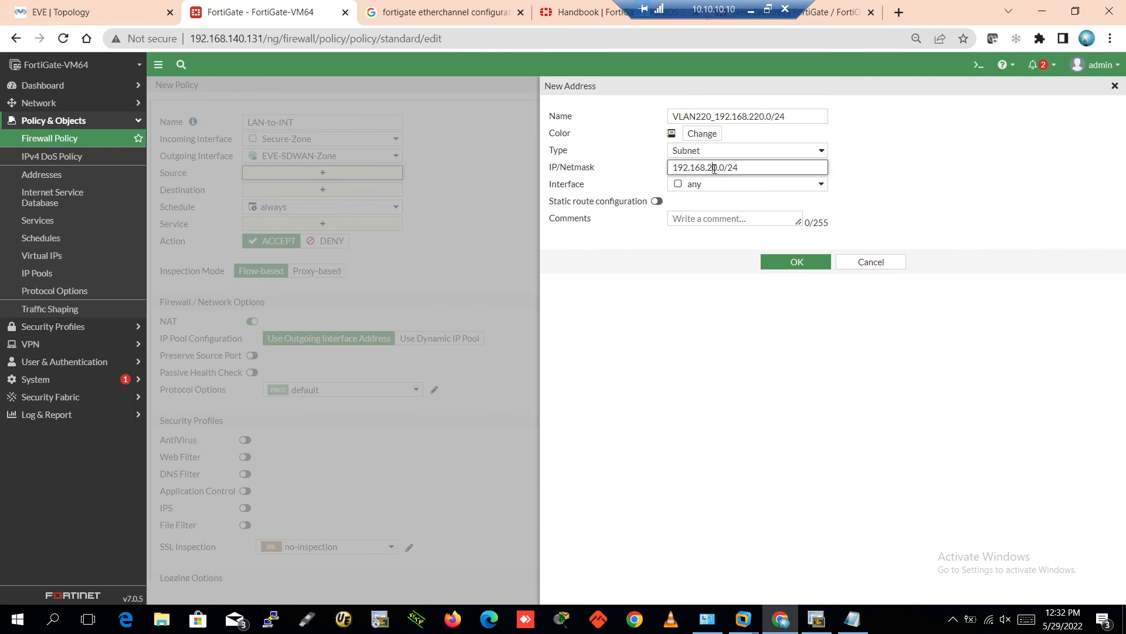
pyautogui.click(797, 261)
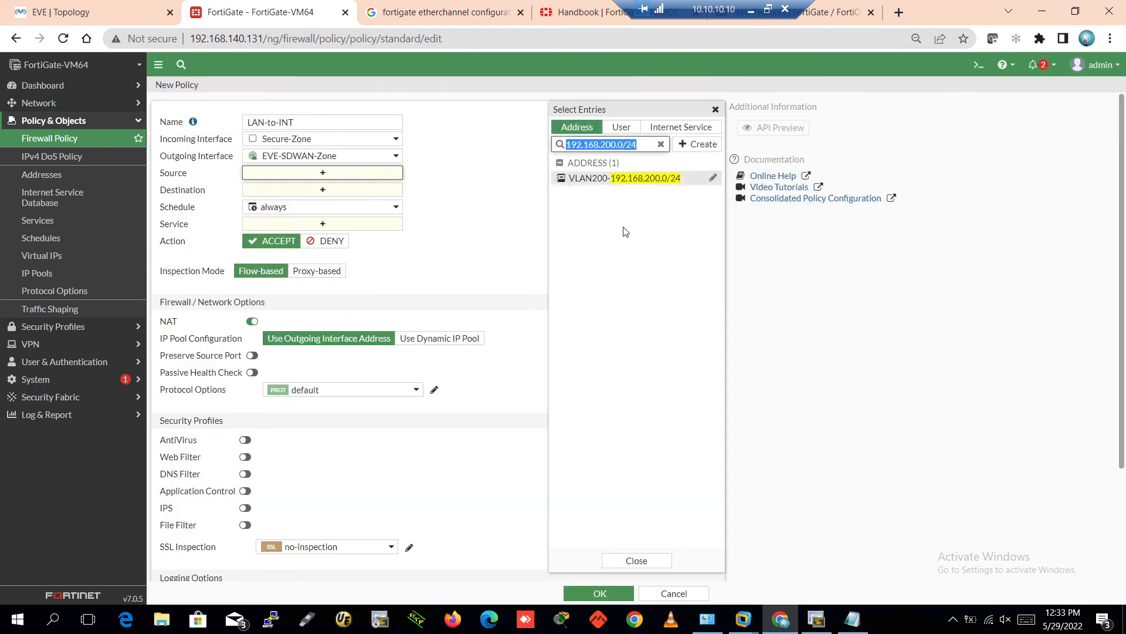
pyautogui.click(662, 145)
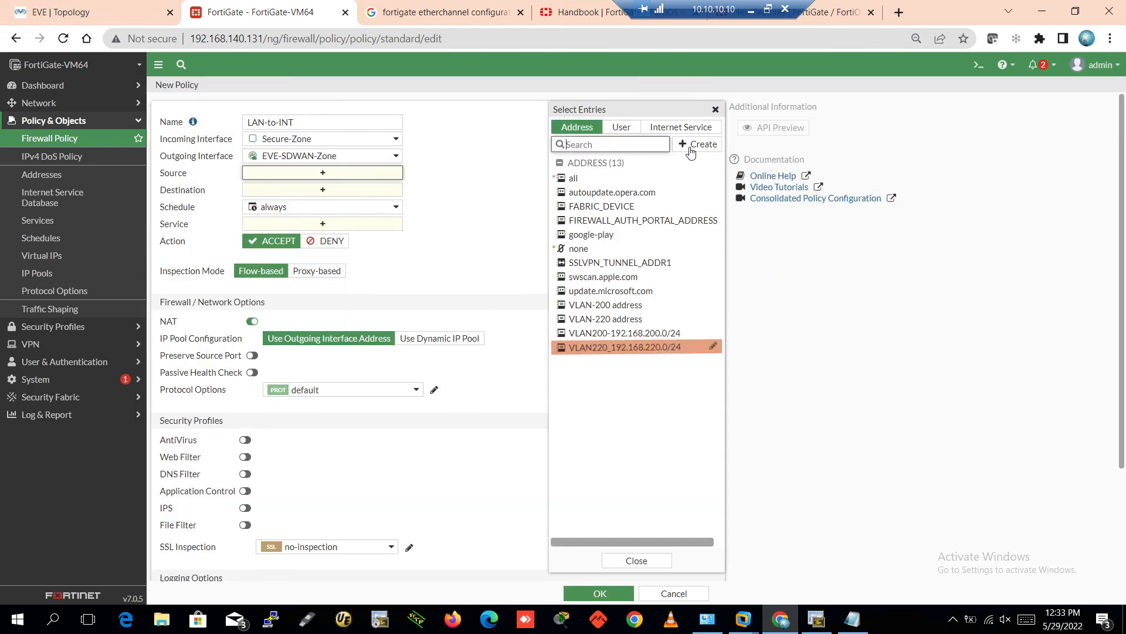
# Use the VLAN200 and VLAN220 subnets as sources, with destination all and service ALL
pyautogui.click(631, 334)
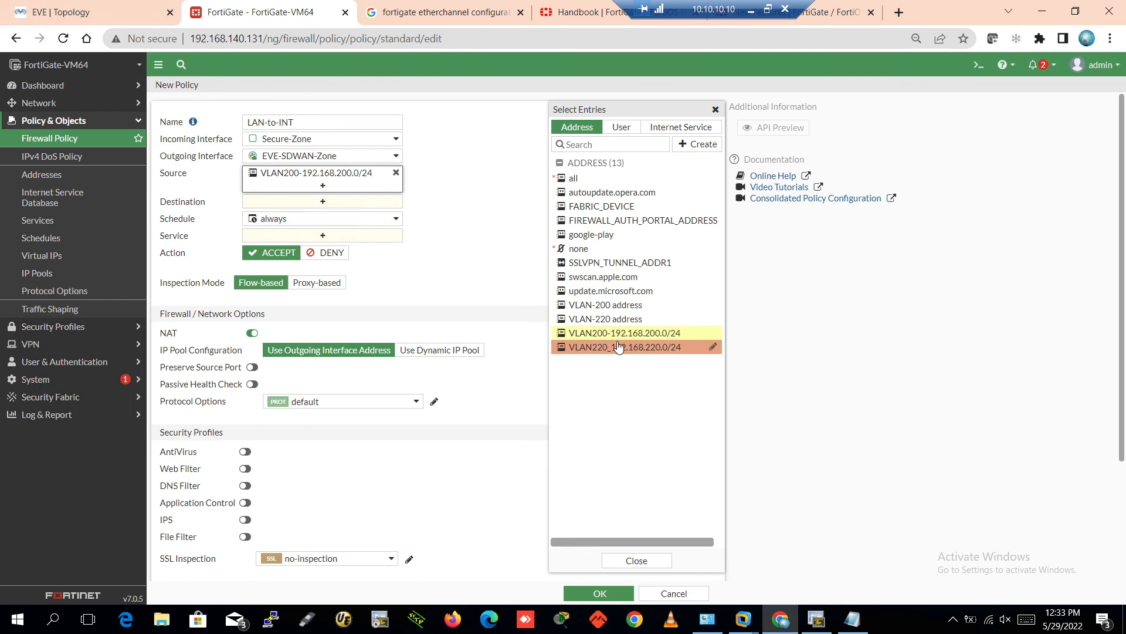
pyautogui.click(616, 347)
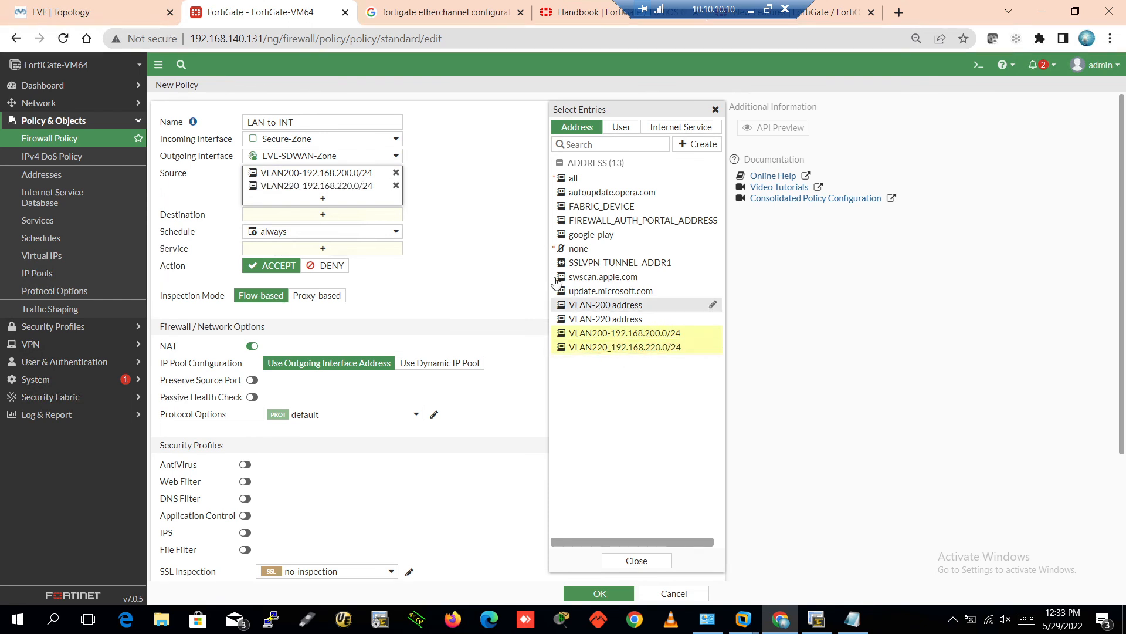
pyautogui.click(324, 215)
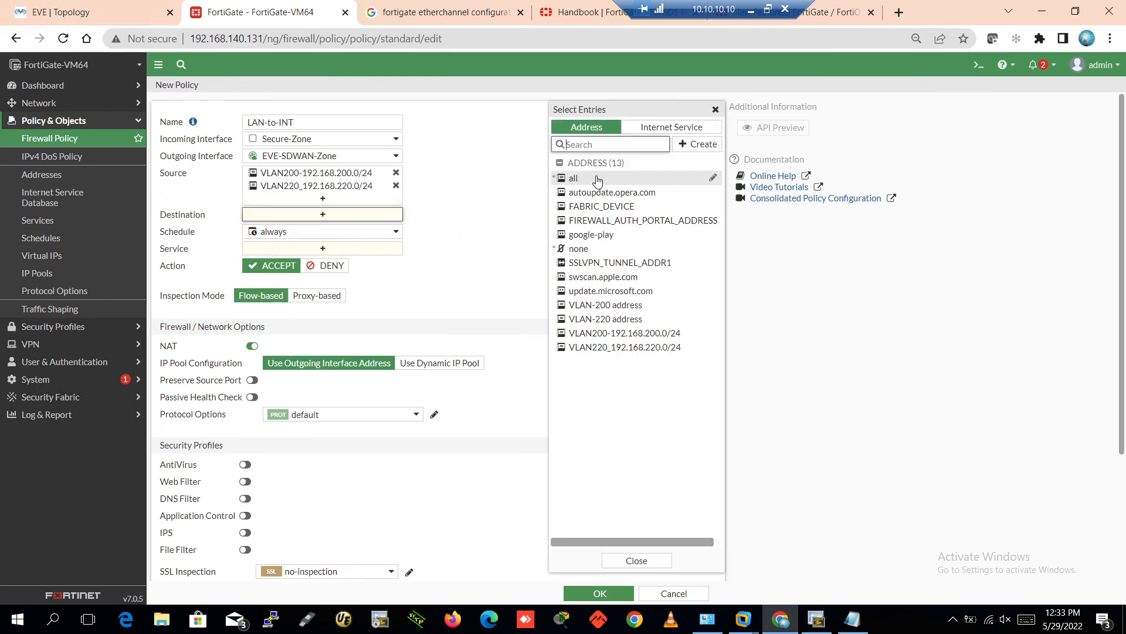
pyautogui.click(596, 179)
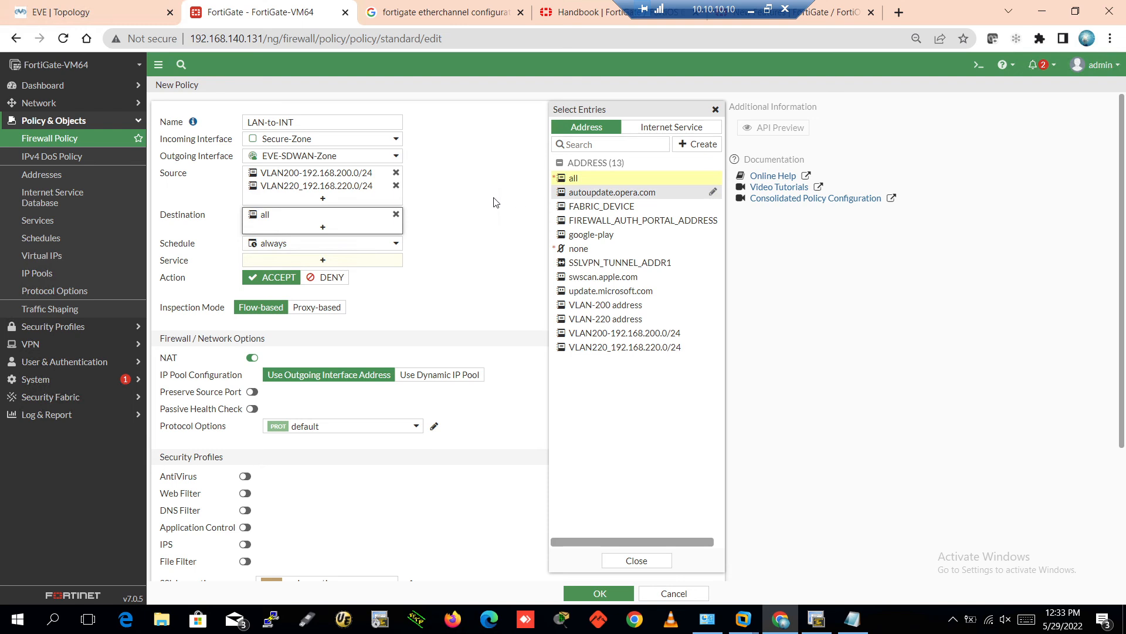
pyautogui.click(324, 260)
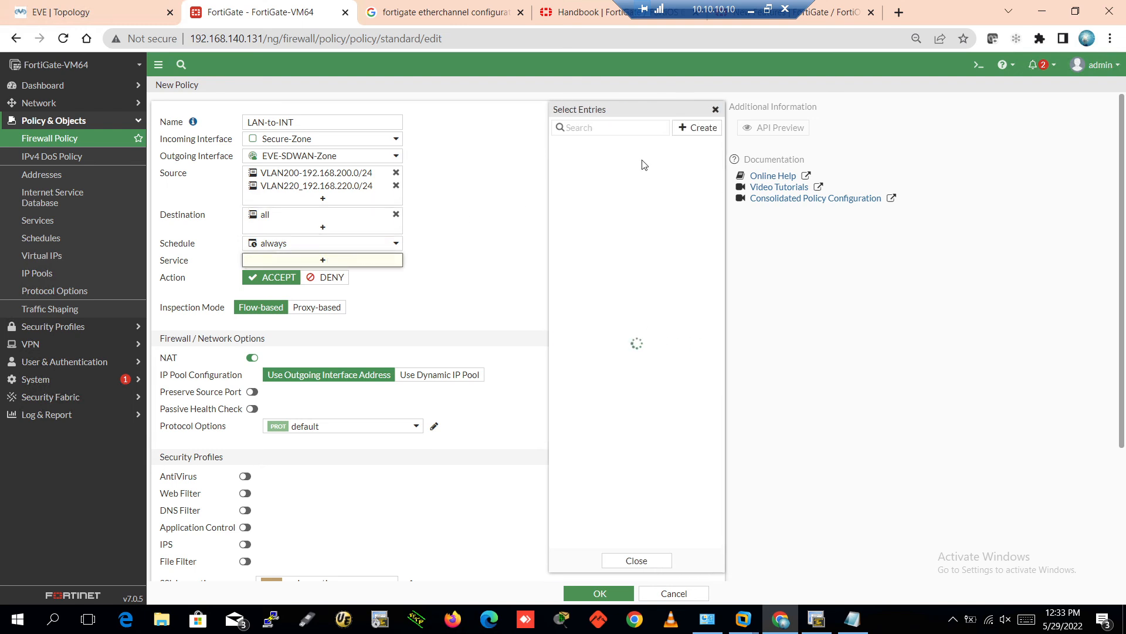
pyautogui.click(578, 175)
pyautogui.click(453, 232)
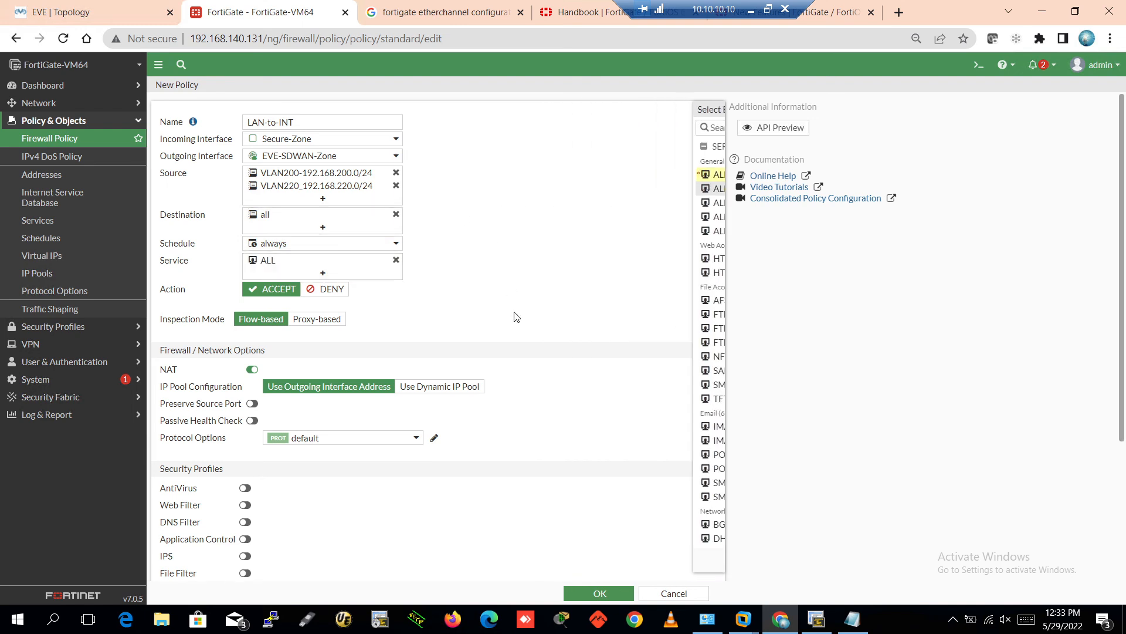
# Log all allowed-traffic sessions, save LAN-to-INT, view policies By Sequence, and bring up SecureCRT
pyautogui.scroll(-1, 528, 316)
pyautogui.scroll(-1, 528, 315)
pyautogui.scroll(-1, 510, 369)
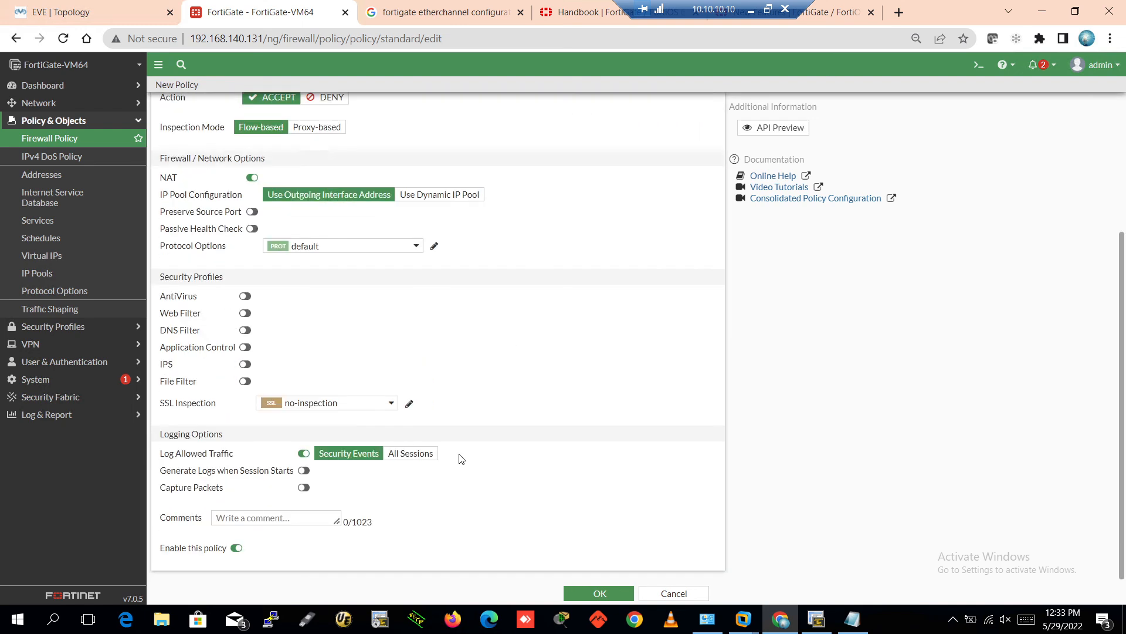
pyautogui.click(405, 453)
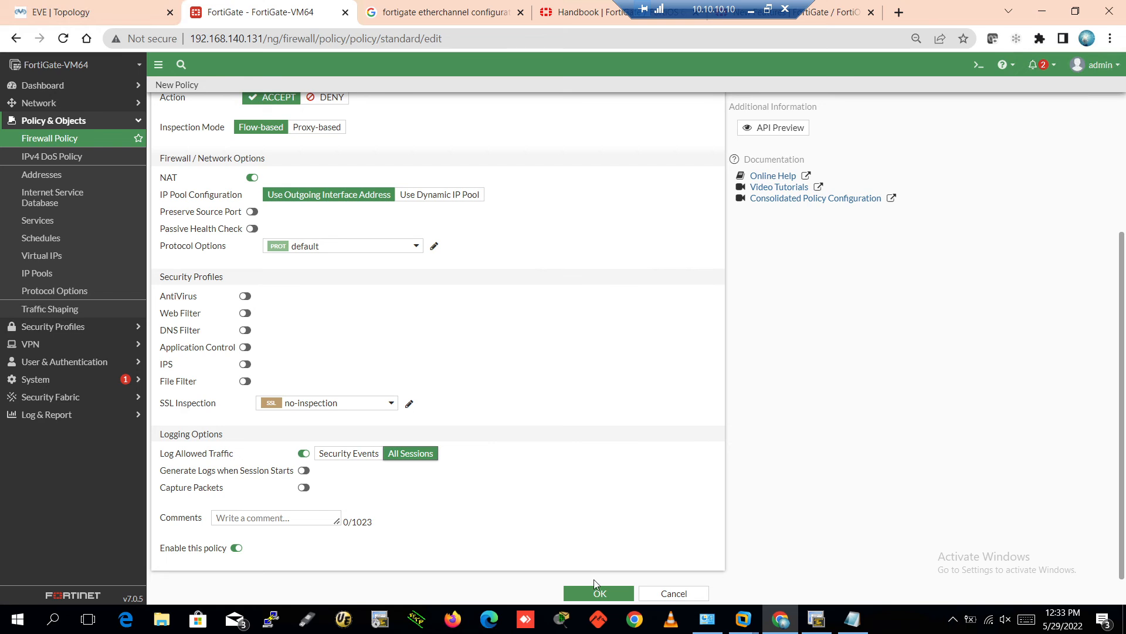
pyautogui.click(597, 594)
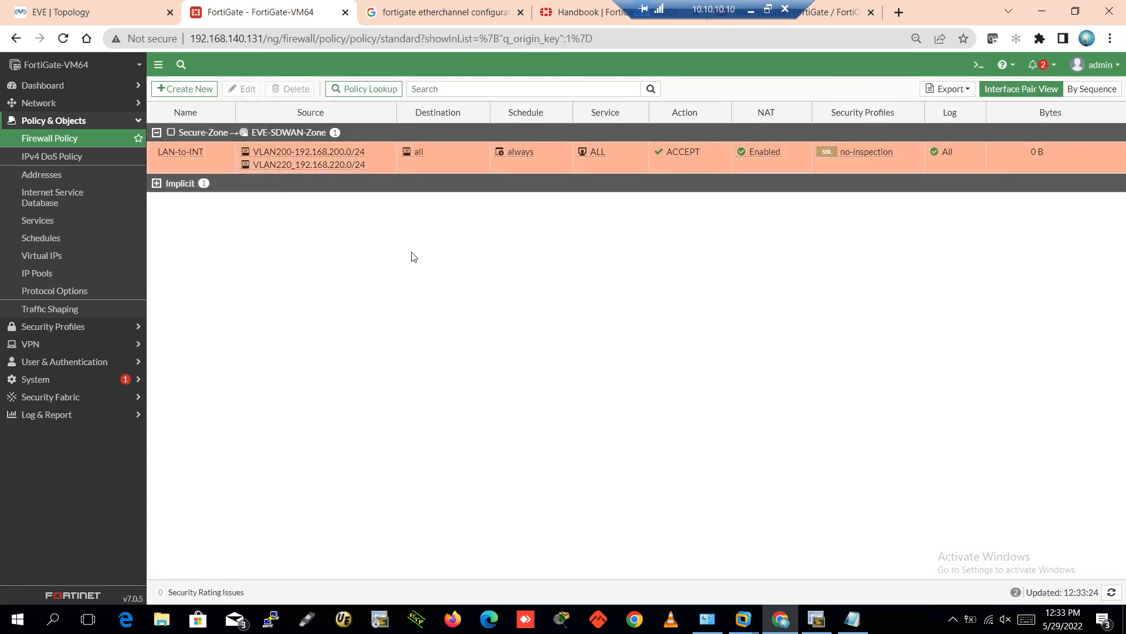
pyautogui.click(1091, 88)
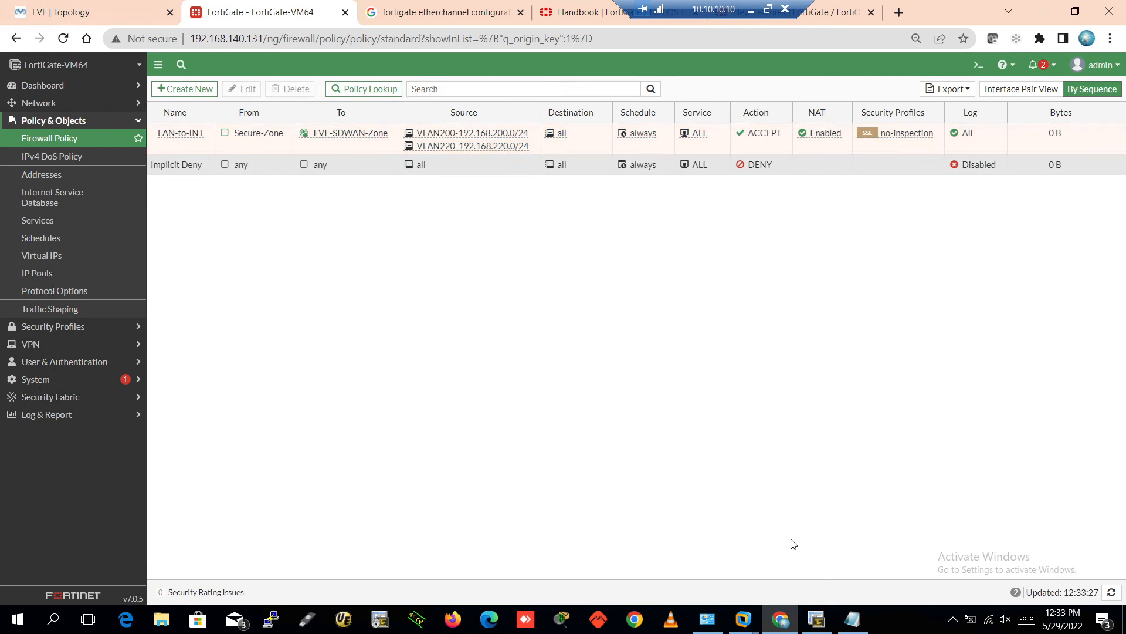
pyautogui.click(816, 619)
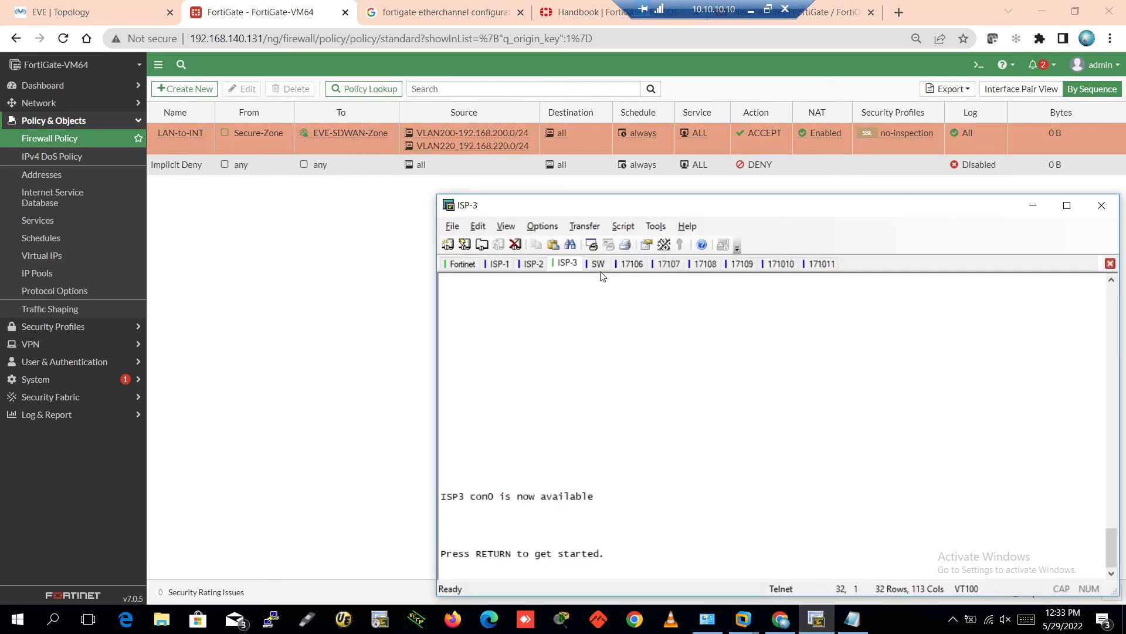
# On PC1-200, enter privileged mode and check the interface brief: Ethernet0 has 192.168.200.201
pyautogui.click(632, 264)
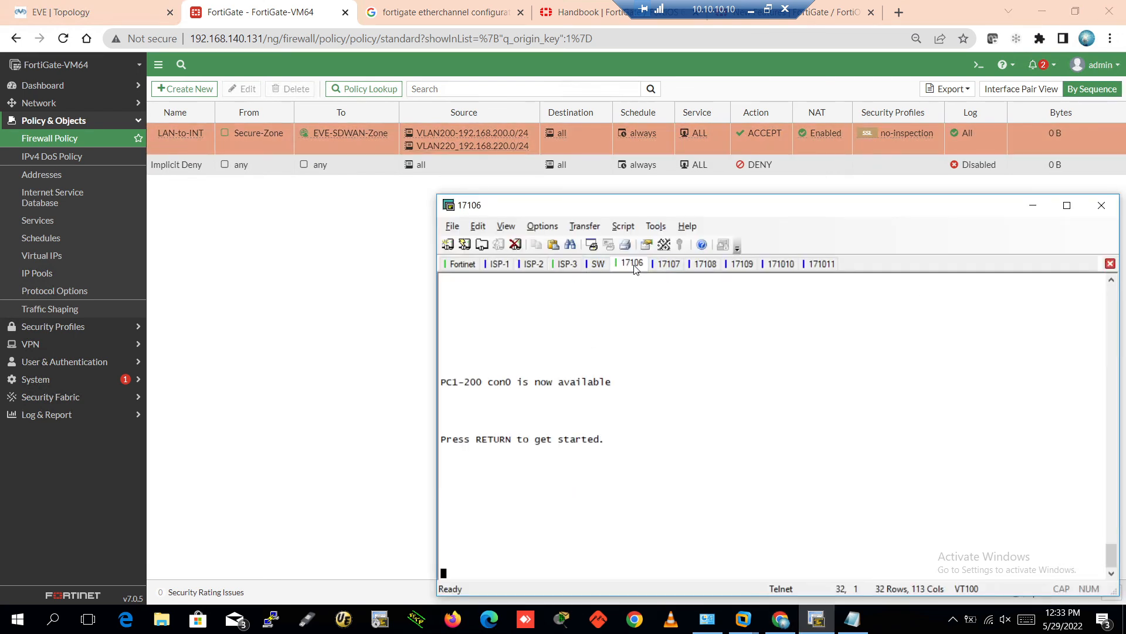
pyautogui.press('Return')
pyautogui.press('Return')
pyautogui.press('Return')
pyautogui.press('Return')
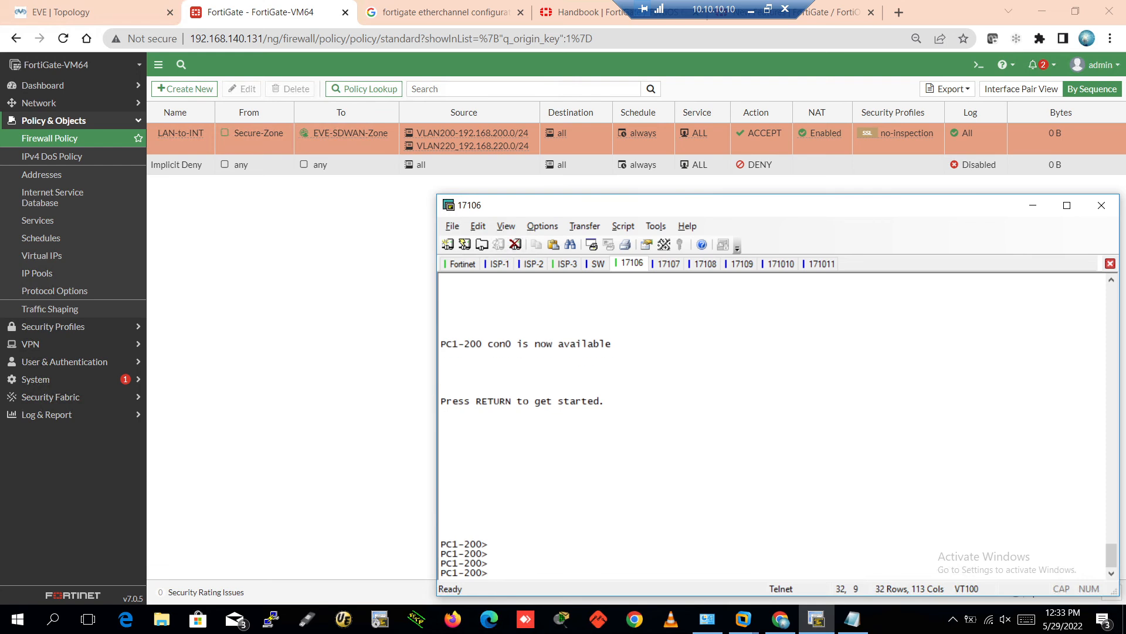
pyautogui.write('en')
pyautogui.press('Return')
pyautogui.press('Return')
pyautogui.press('Return')
pyautogui.press('Return')
pyautogui.press('Return')
pyautogui.write('sh')
pyautogui.press('Tab')
pyautogui.write('o')
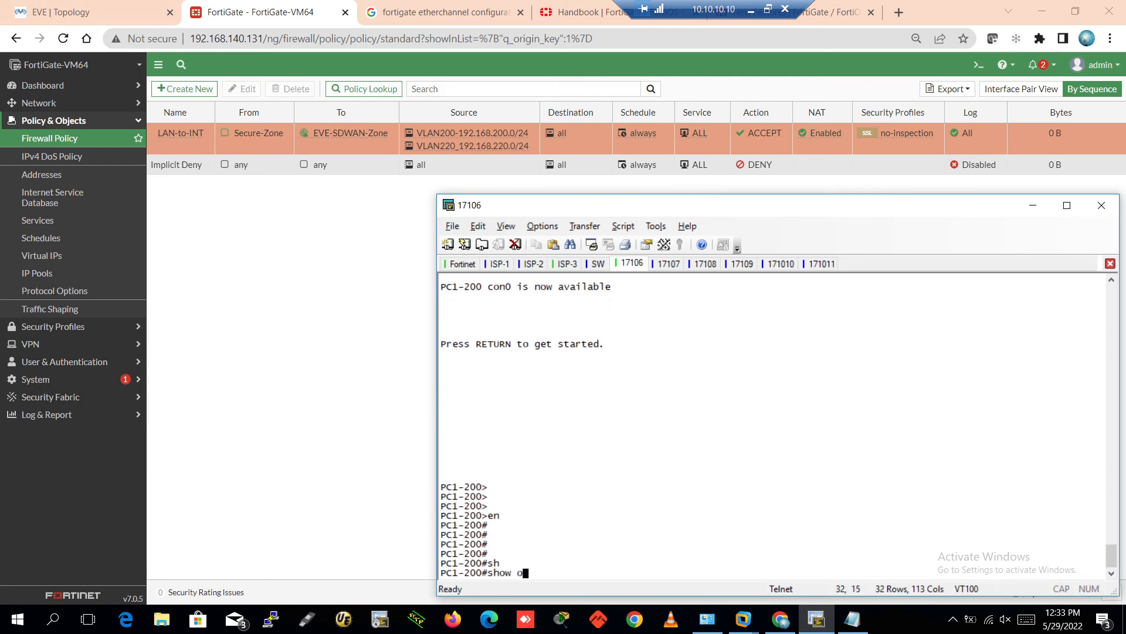
pyautogui.press('BackSpace')
pyautogui.press('BackSpace')
pyautogui.press('BackSpace')
pyautogui.write('ip int bri')
pyautogui.press('Tab')
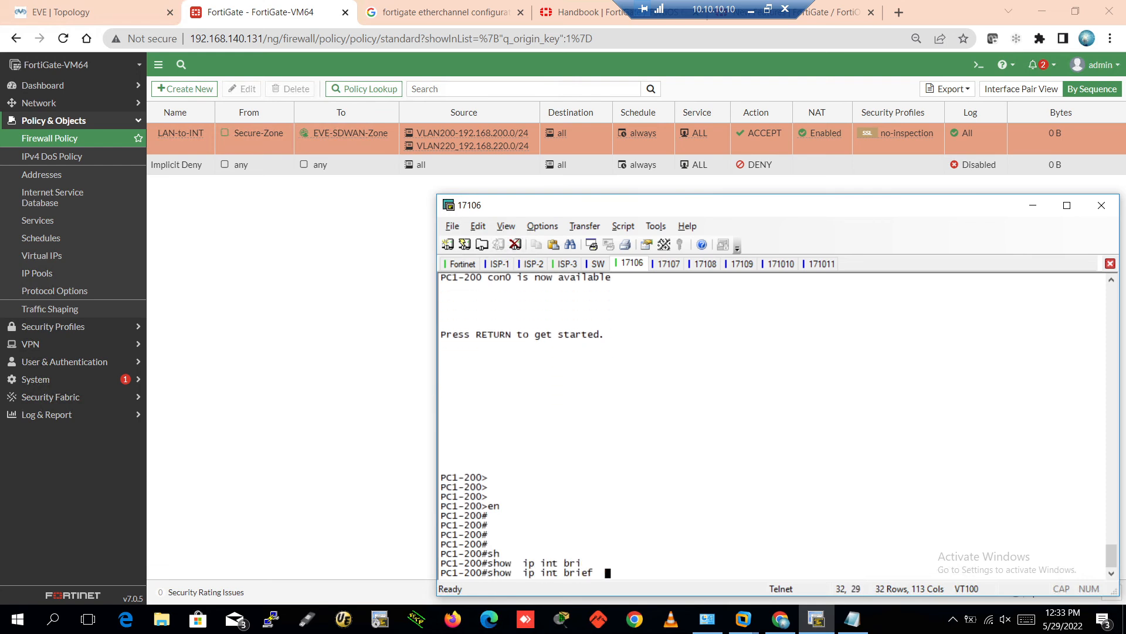
pyautogui.press('Return')
pyautogui.press('Return')
pyautogui.press('Return')
pyautogui.press('Return')
# Ping 8.8.8.8 twice from PC1-200; both fail with 0 percent success
pyautogui.write('pi')
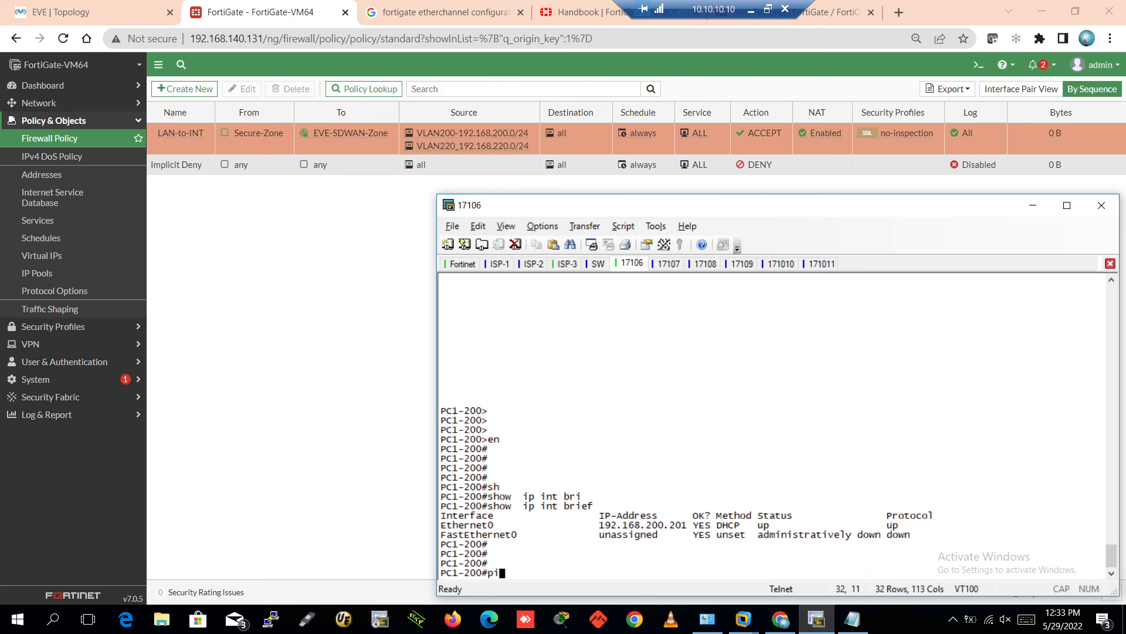
pyautogui.write('ng 8.8.8.8')
pyautogui.press('Return')
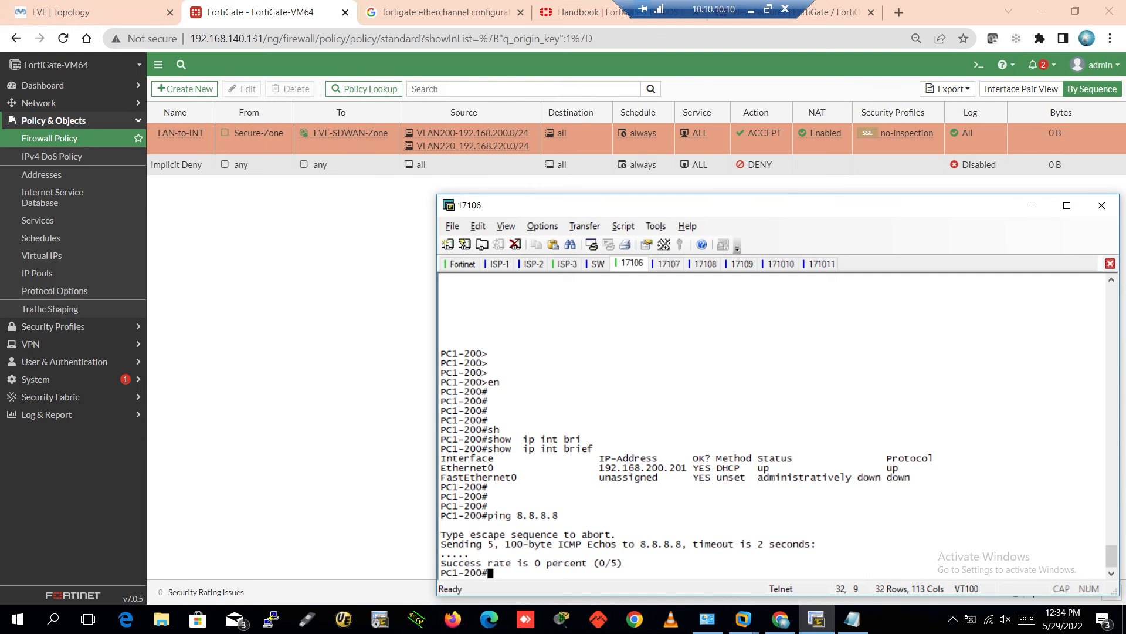
pyautogui.press('Up')
pyautogui.press('Return')
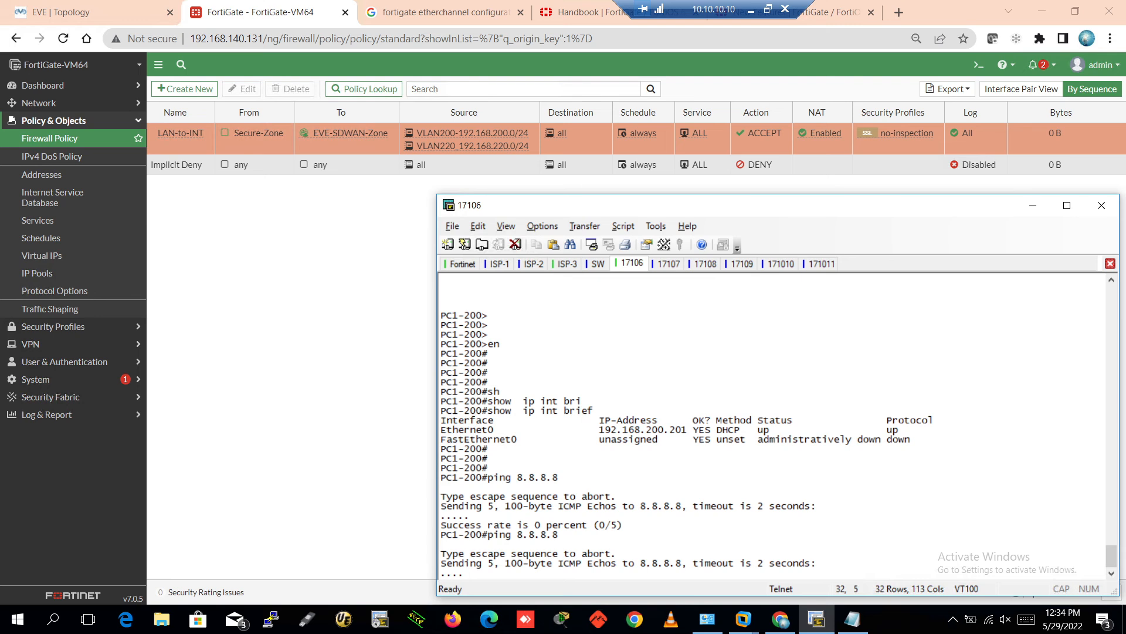
pyautogui.press('Return')
pyautogui.press('Return')
pyautogui.press('Return')
pyautogui.press('Return')
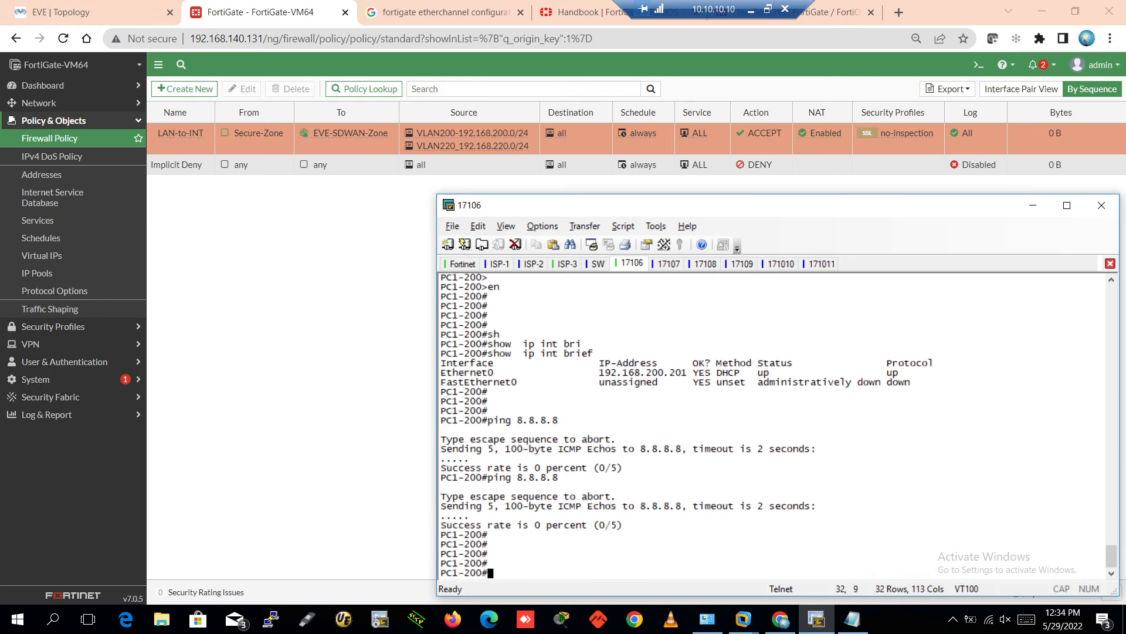
pyautogui.write('sho')
pyautogui.press('Tab')
# Display PC1-200's routing table and enter global configuration mode
pyautogui.write('ip ro')
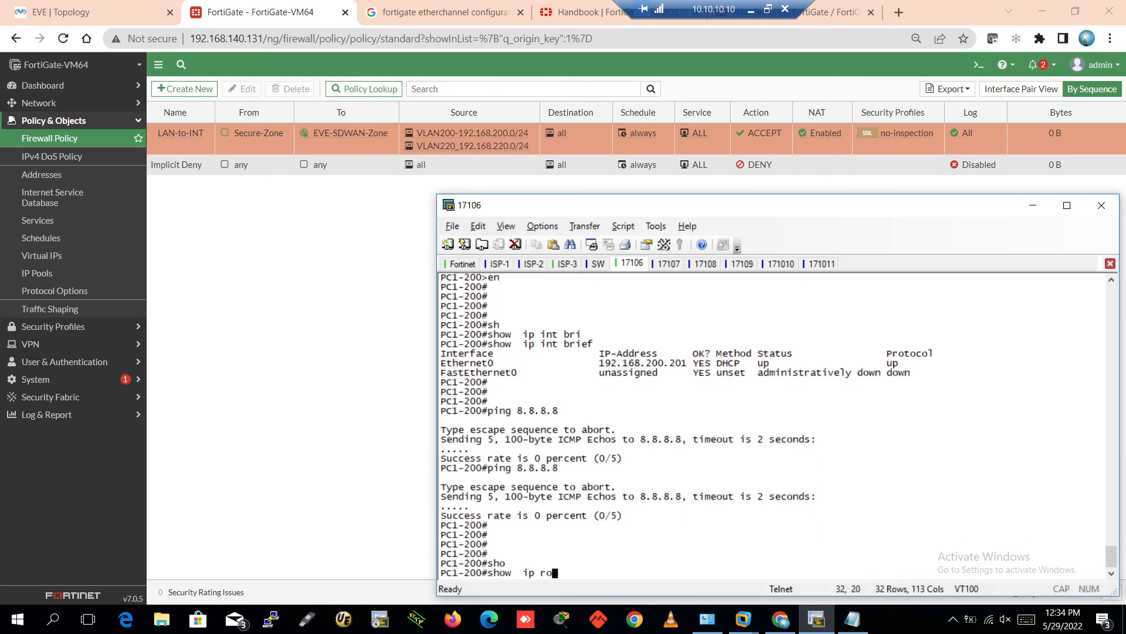
pyautogui.write('u')
pyautogui.press('Tab')
pyautogui.press('Return')
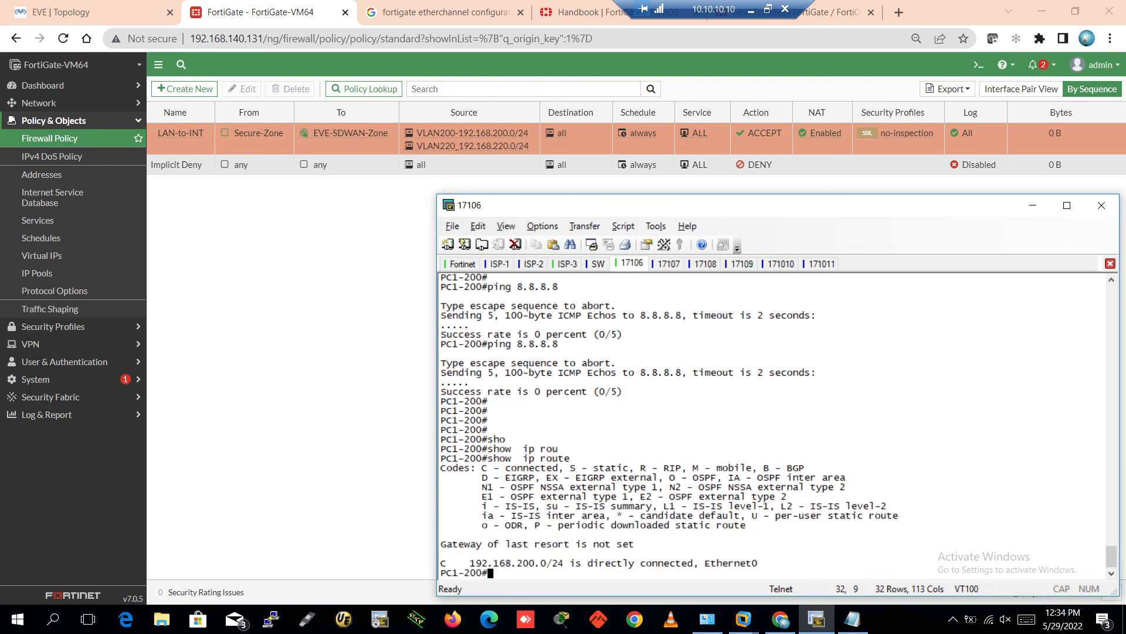
pyautogui.press('Return')
pyautogui.press('Return')
pyautogui.press('Return')
pyautogui.press('Return')
pyautogui.write('confi')
pyautogui.press('Tab')
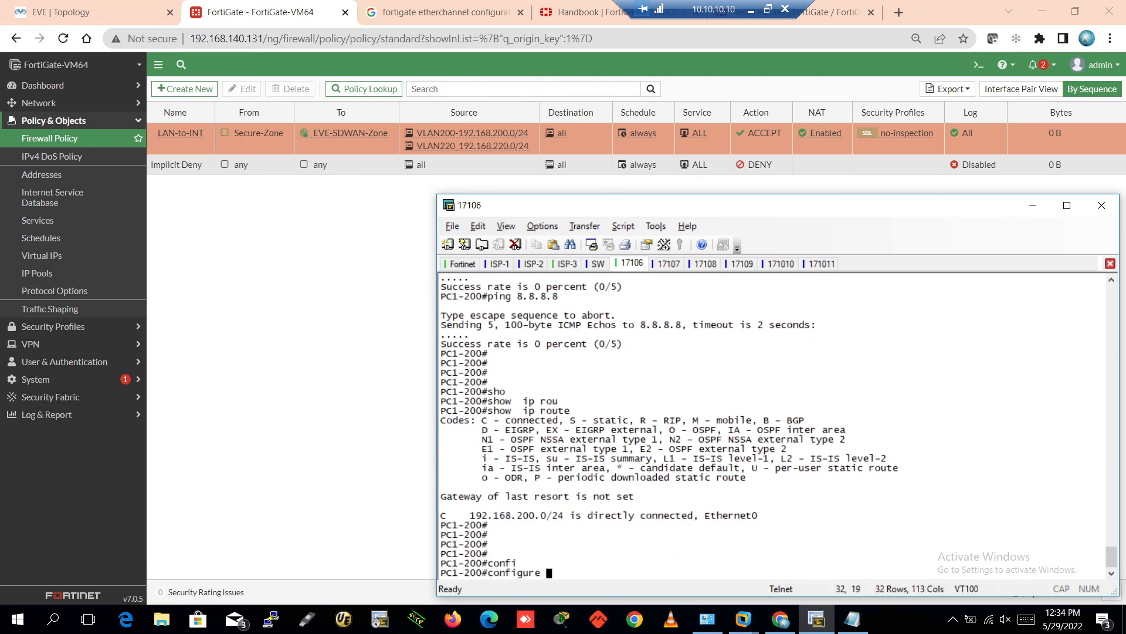
pyautogui.write('ter')
pyautogui.press('Tab')
pyautogui.press('Return')
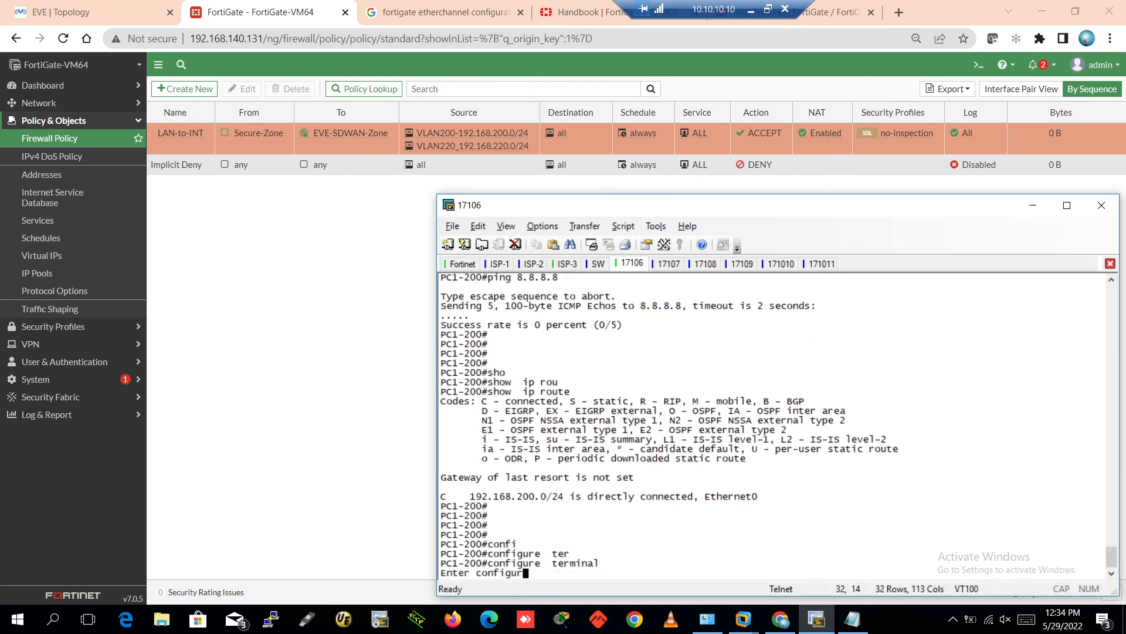
pyautogui.press('Return')
pyautogui.press('Return')
pyautogui.press('Return')
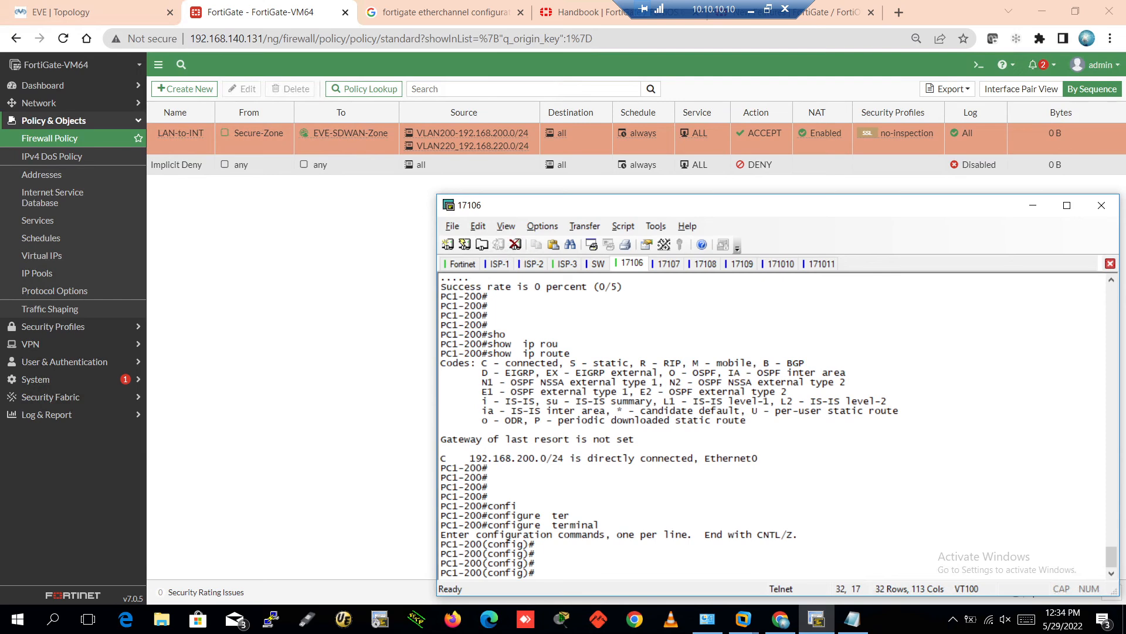
# Add default route 0.0.0.0 0.0.0.0 via 192.168.200.1, correcting the gateway typo
pyautogui.write('ip rou')
pyautogui.press('Tab')
pyautogui.write('e')
pyautogui.press('Tab')
pyautogui.write('0.0.')
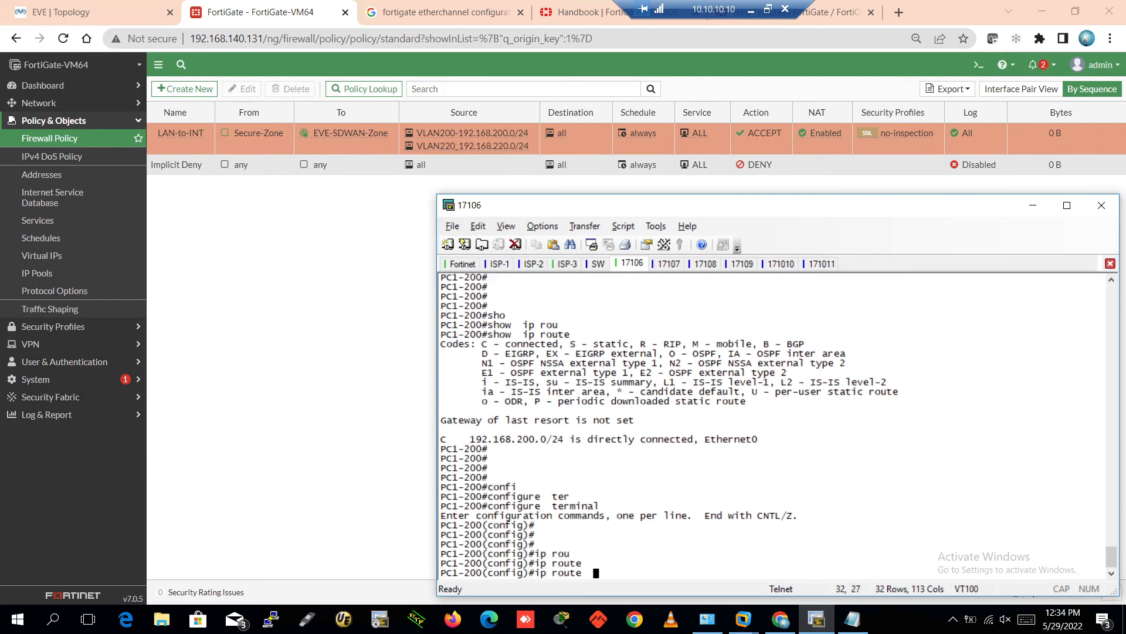
pyautogui.write('0.0 0.0.0.0 192.,168')
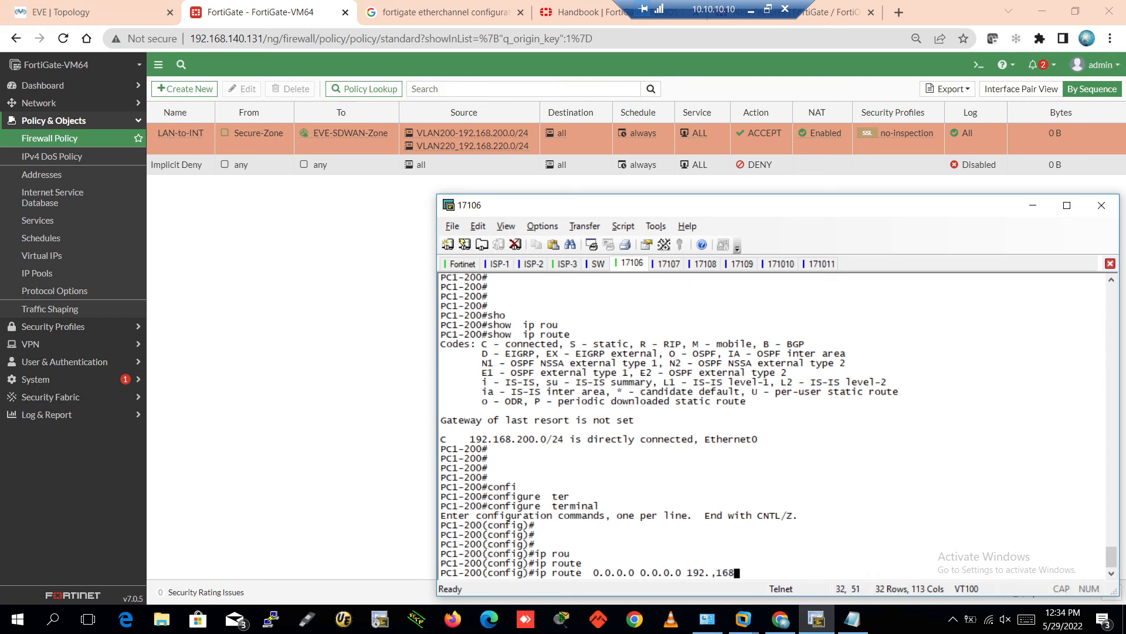
pyautogui.press('BackSpace')
pyautogui.press('BackSpace')
pyautogui.press('BackSpace')
pyautogui.press('BackSpace')
pyautogui.write('1698.200.1')
pyautogui.press('Return')
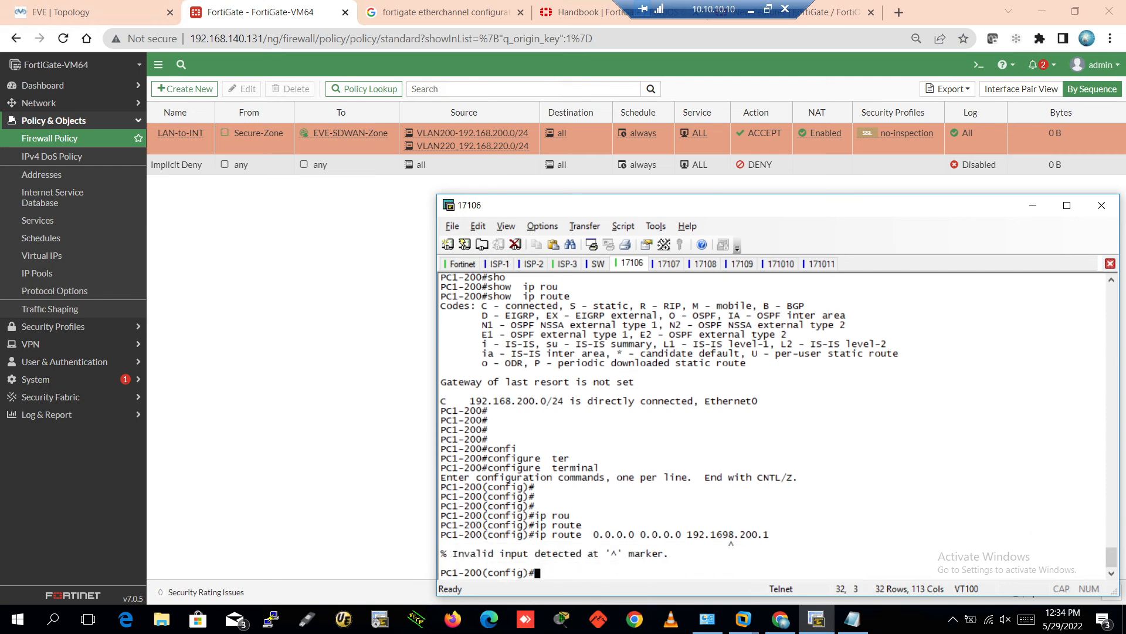
pyautogui.press('Return')
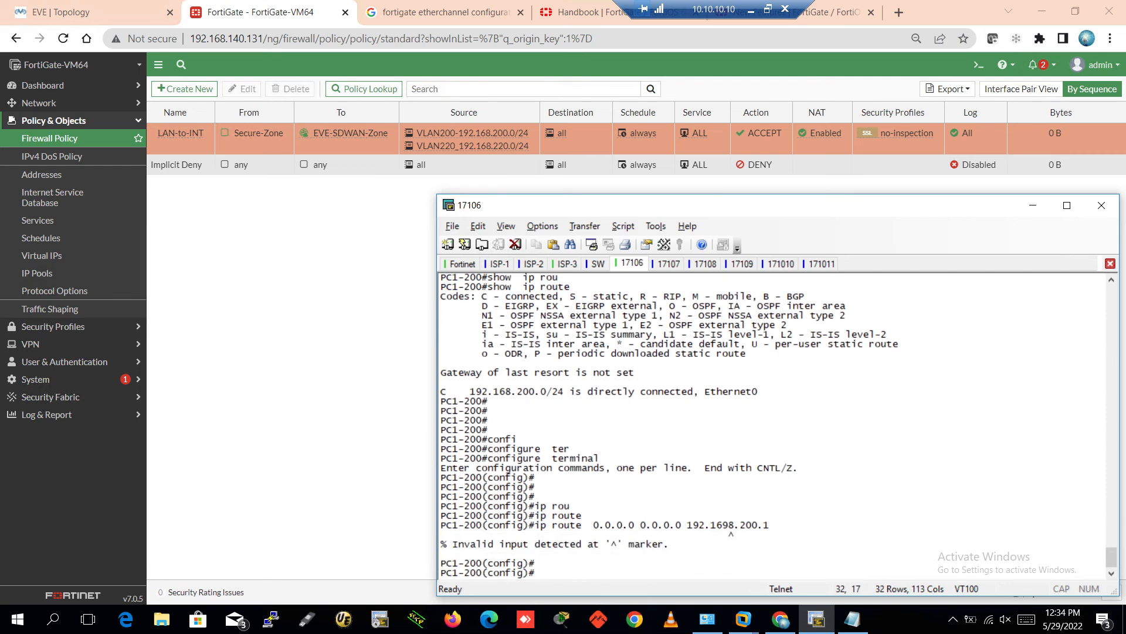
pyautogui.press('Up')
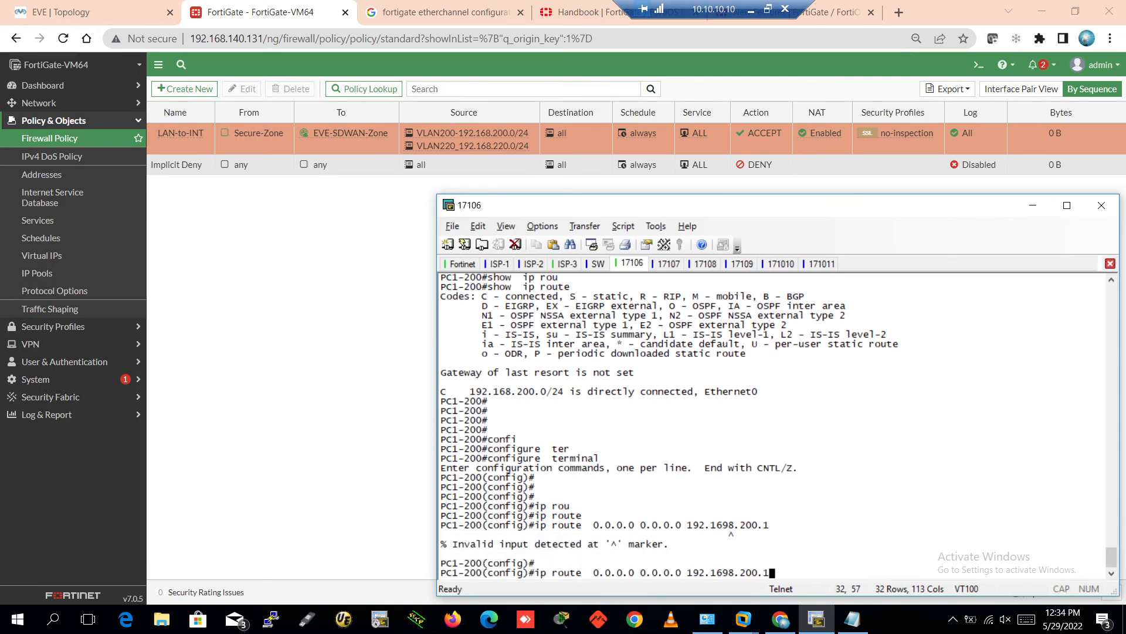
pyautogui.press('Left')
pyautogui.press('Left')
pyautogui.press('Left')
pyautogui.press('Left')
pyautogui.press('Left')
pyautogui.press('Left')
pyautogui.press('Left')
pyautogui.press('BackSpace')
pyautogui.press('Return')
pyautogui.press('Return')
pyautogui.press('Return')
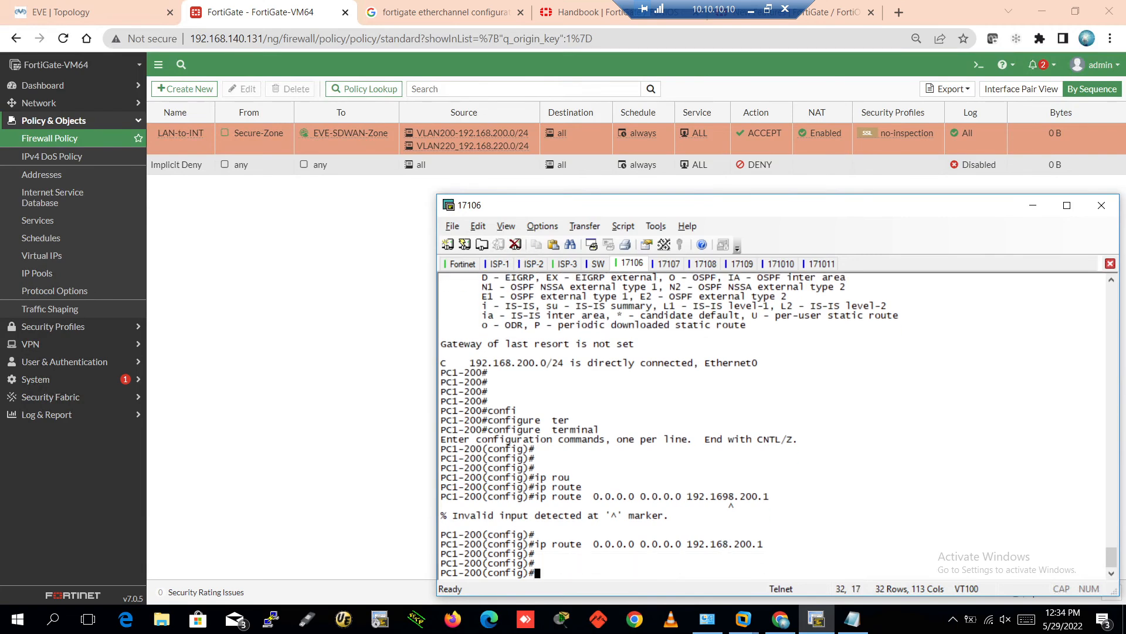
# Exit configuration mode, save with wr, and verify the new route in the routing table
pyautogui.hotkey('ctrl', 'z')
pyautogui.press('Return')
pyautogui.press('Return')
pyautogui.write('wr')
pyautogui.press('Return')
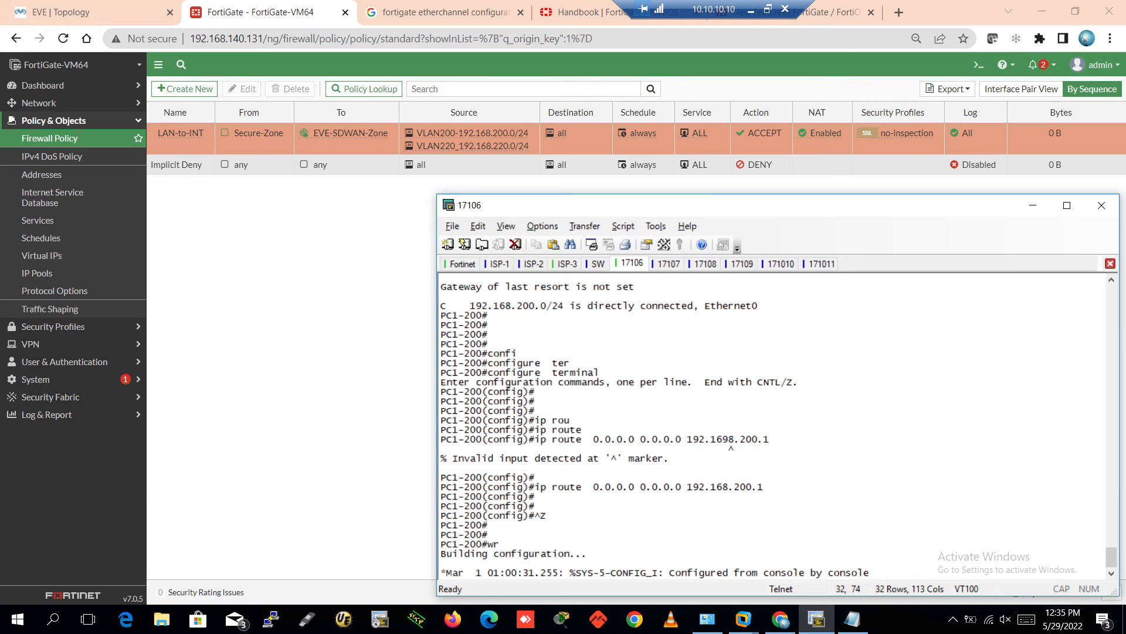
pyautogui.press('Return')
pyautogui.press('Return')
pyautogui.press('Return')
pyautogui.press('Return')
pyautogui.press('Return')
pyautogui.press('Return')
pyautogui.press('Return')
pyautogui.press('Return')
pyautogui.press('Return')
pyautogui.press('Return')
pyautogui.press('Return')
pyautogui.press('Return')
pyautogui.press('Return')
pyautogui.press('Return')
pyautogui.write('sho')
pyautogui.press('Tab')
pyautogui.write('ip rout')
pyautogui.press('Tab')
pyautogui.press('Return')
pyautogui.press('Return')
pyautogui.press('Return')
pyautogui.press('Return')
pyautogui.press('Return')
pyautogui.press('Return')
pyautogui.press('Return')
pyautogui.press('Return')
pyautogui.press('Return')
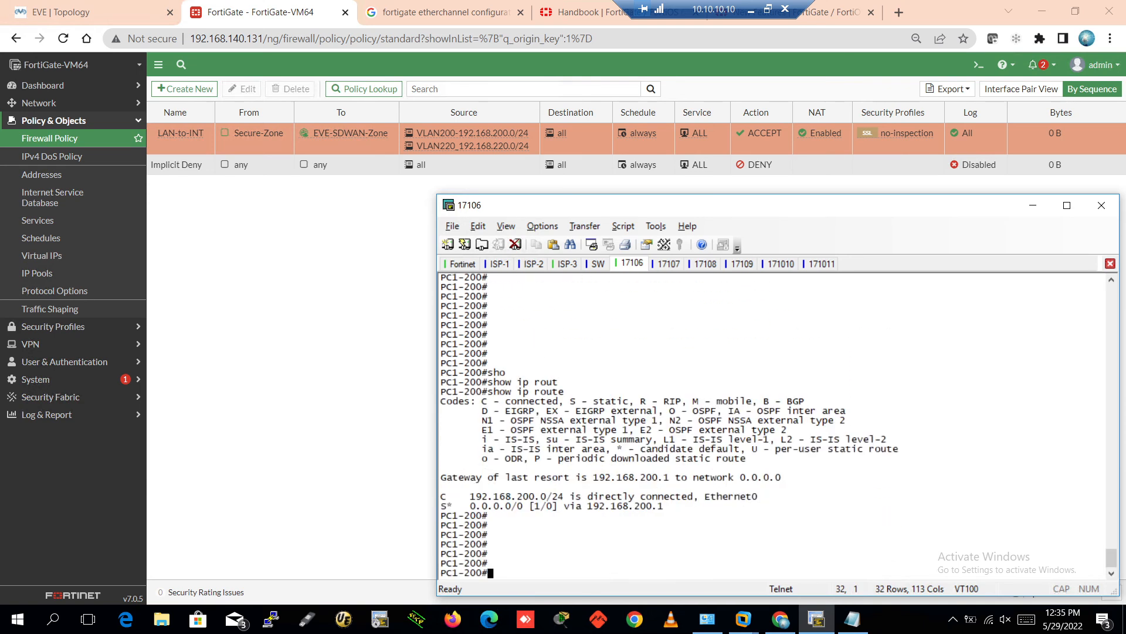
pyautogui.press('Return')
pyautogui.press('Return')
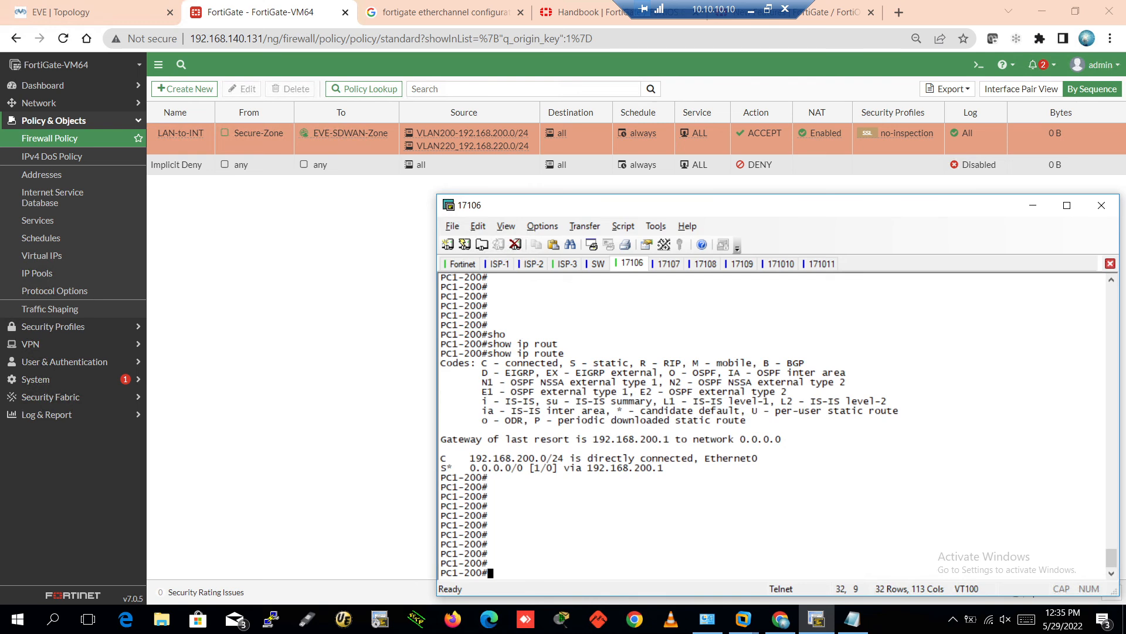
# Ping 8.8.8.8 again from PC1-200, now succeeding at 100 percent (5/5)
pyautogui.press('Up')
pyautogui.press('Up')
pyautogui.press('Up')
pyautogui.press('Up')
pyautogui.press('Up')
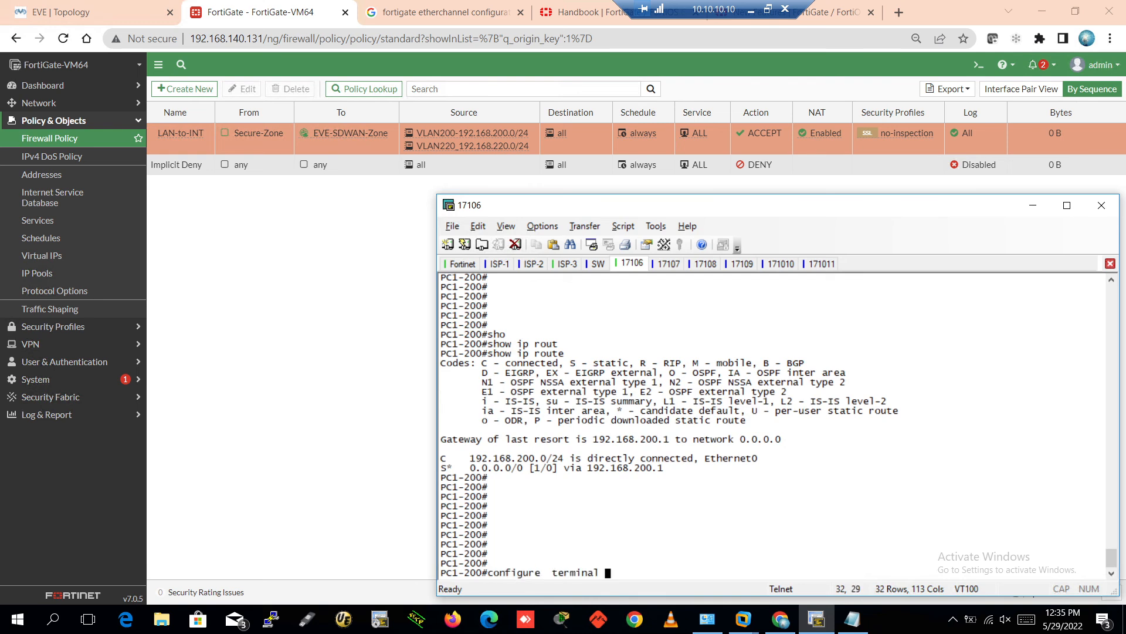
pyautogui.press('Up')
pyautogui.press('Return')
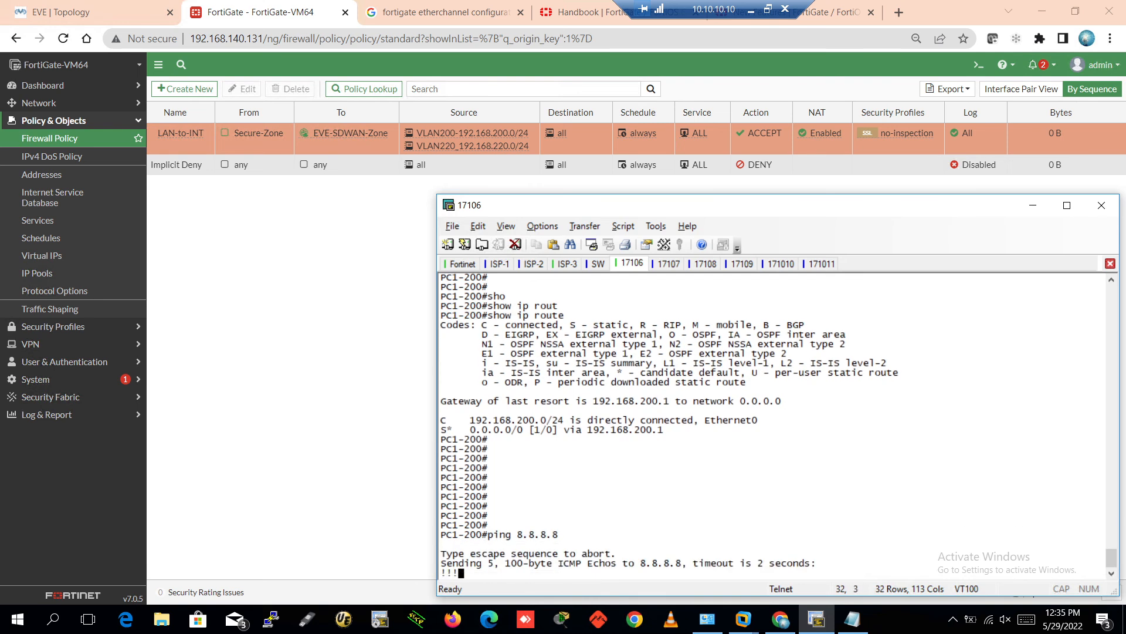
pyautogui.press('Return')
pyautogui.press('Return')
pyautogui.press('Return')
pyautogui.press('Return')
pyautogui.press('Return')
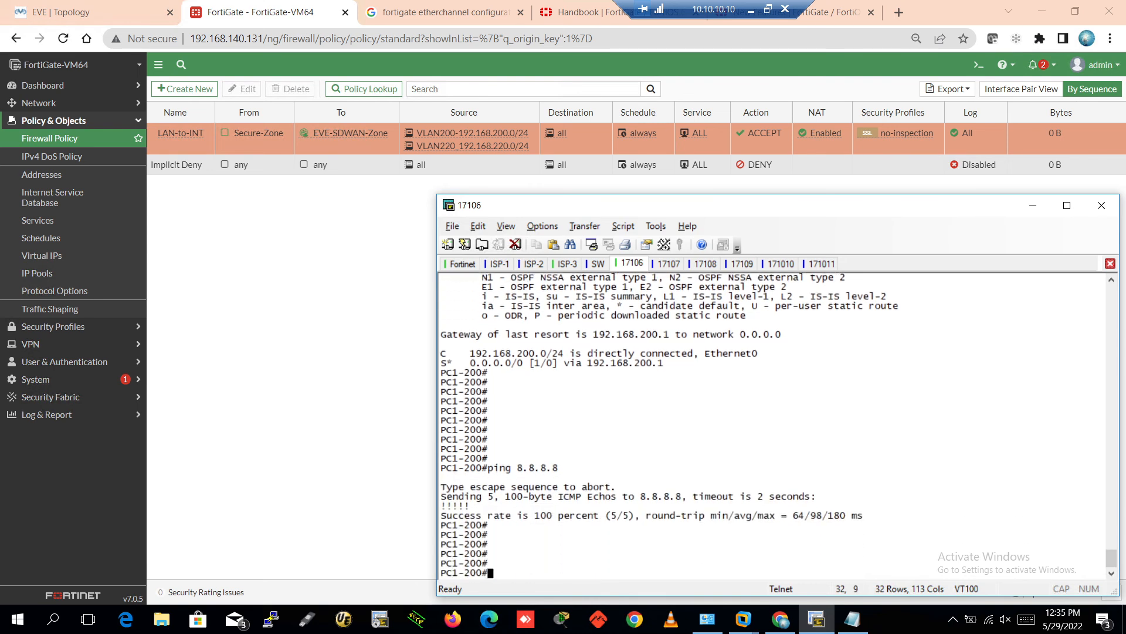
# On the PC2-200 console, enter privileged mode and global configuration mode
pyautogui.click(670, 264)
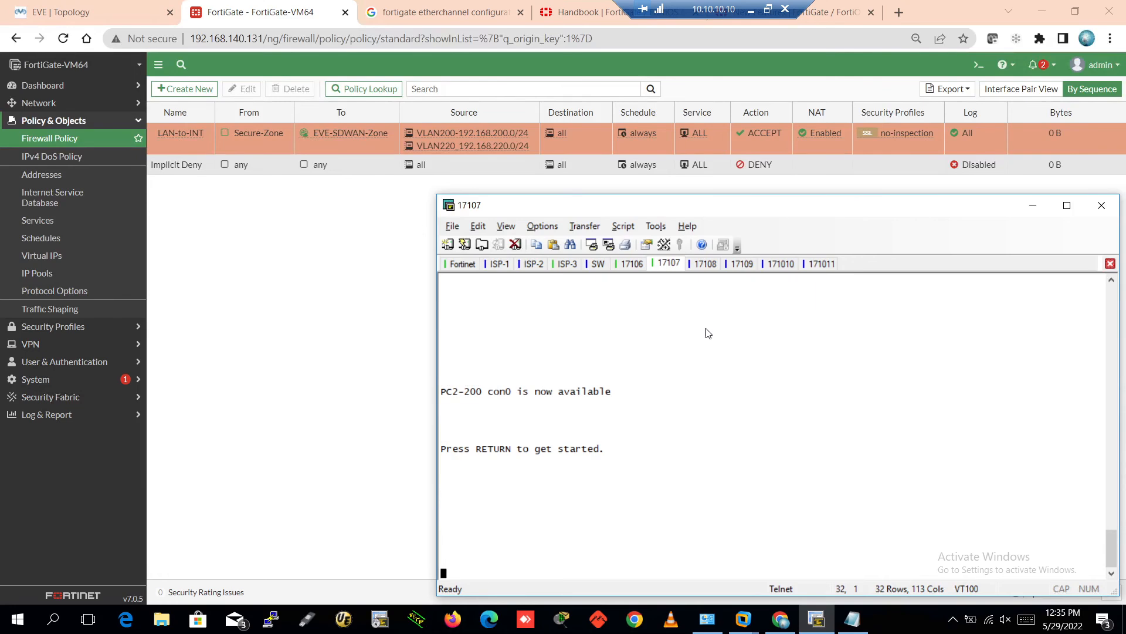
pyautogui.press('Return')
pyautogui.write('\\')
pyautogui.press('Return')
pyautogui.press('Return')
pyautogui.press('Return')
pyautogui.press('Return')
pyautogui.press('Return')
pyautogui.press('Return')
pyautogui.press('Return')
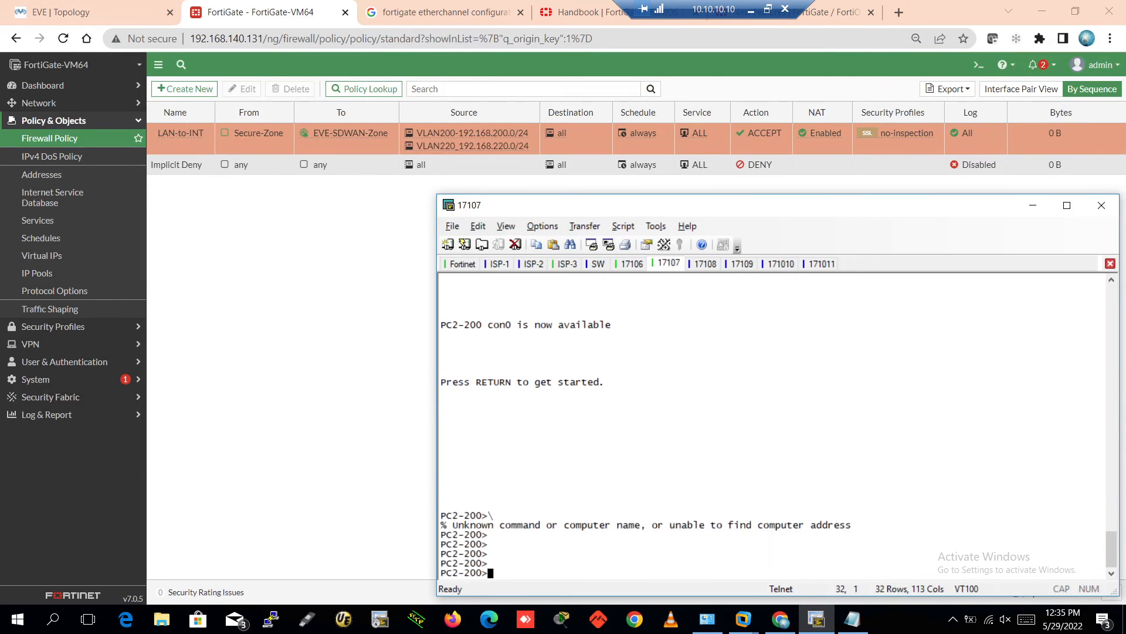
pyautogui.write('en')
pyautogui.press('Return')
pyautogui.press('Return')
pyautogui.press('Return')
pyautogui.press('Return')
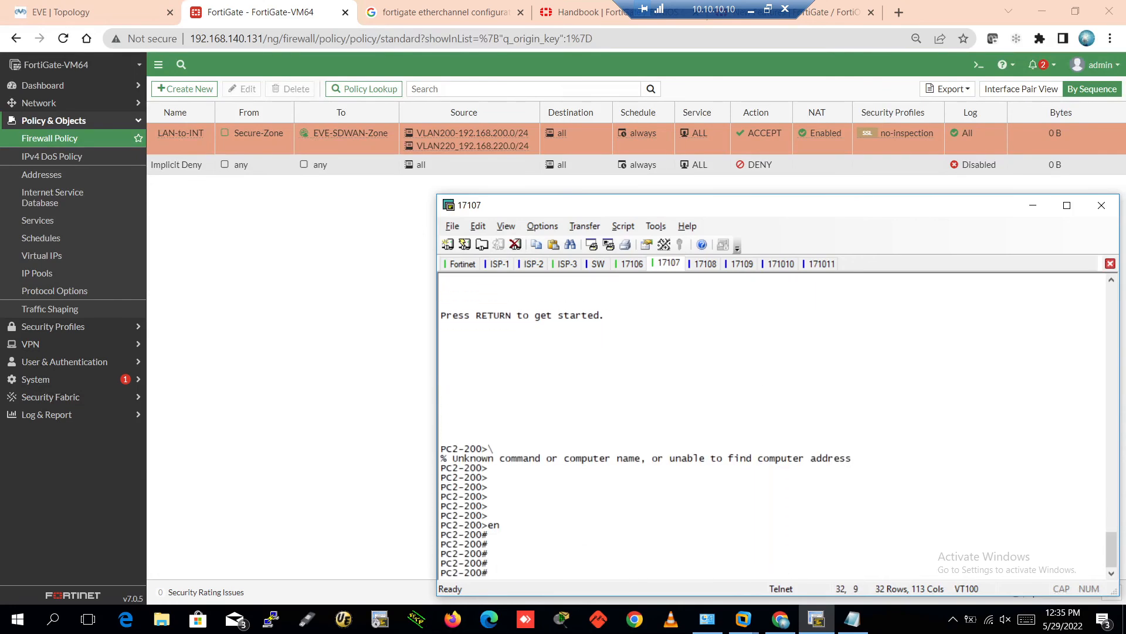
pyautogui.write('confi')
pyautogui.press('Tab')
pyautogui.write('ter')
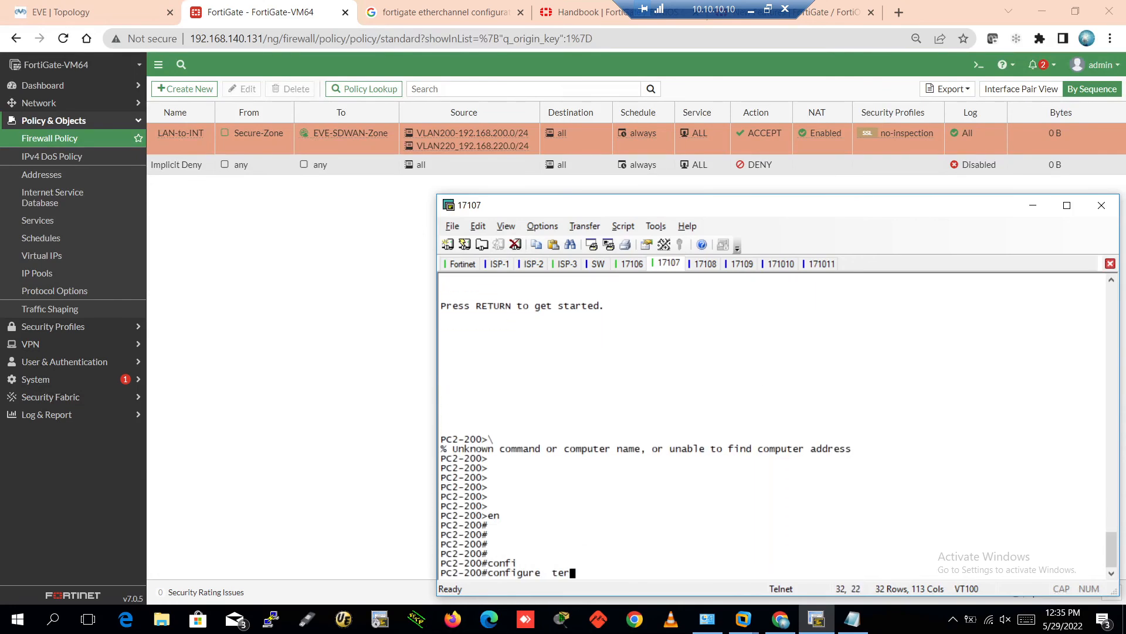
pyautogui.press('Tab')
pyautogui.press('Return')
pyautogui.press('Return')
pyautogui.press('Return')
pyautogui.press('Return')
pyautogui.press('Return')
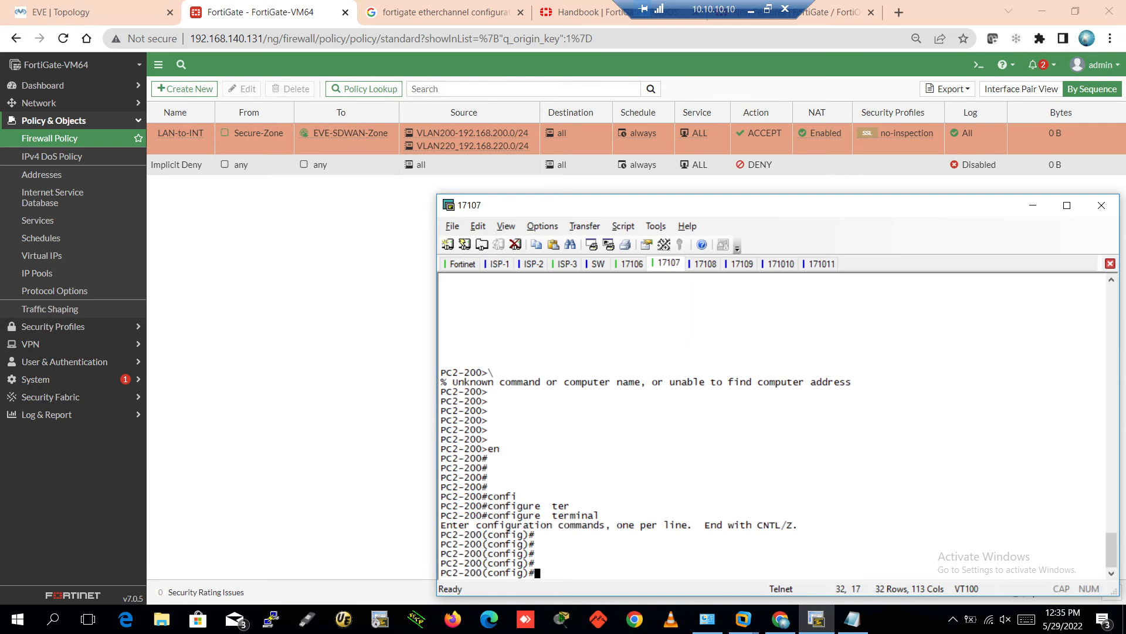
# Add default route 0.0.0.0 0.0.0.0 via 192.168.200.1 and save the configuration
pyautogui.write('ip rout')
pyautogui.press('Tab')
pyautogui.write('192.168')
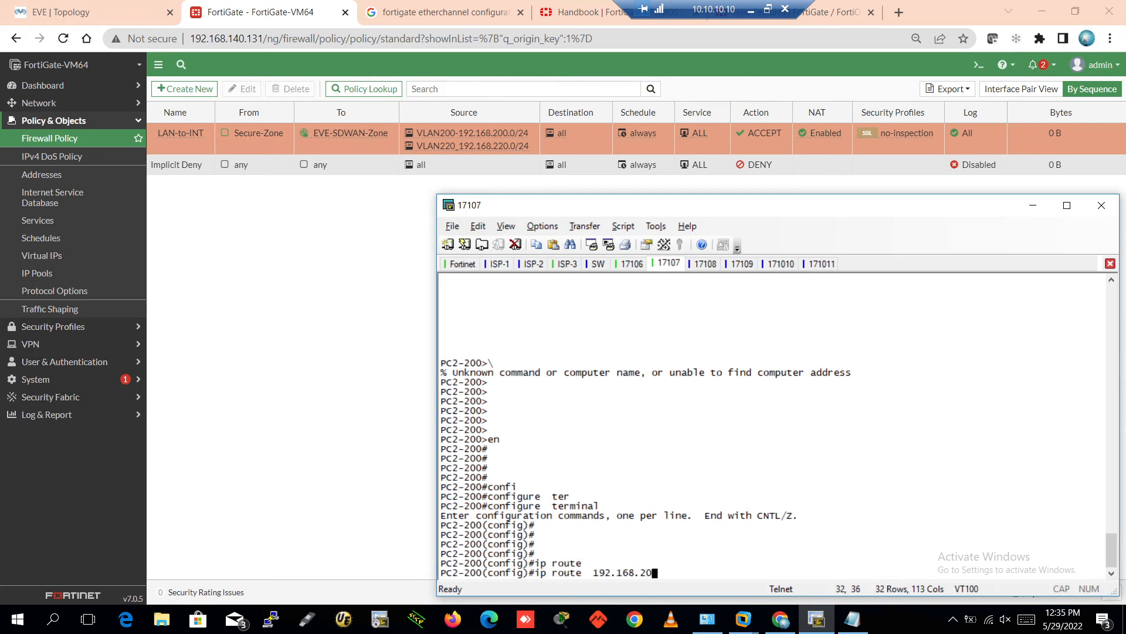
pyautogui.press('BackSpace')
pyautogui.press('BackSpace')
pyautogui.press('BackSpace')
pyautogui.press('BackSpace')
pyautogui.press('BackSpace')
pyautogui.press('BackSpace')
pyautogui.press('BackSpace')
pyautogui.press('BackSpace')
pyautogui.write('0.0.0.0')
pyautogui.press('BackSpace')
pyautogui.press('BackSpace')
pyautogui.press('BackSpace')
pyautogui.write('0.0.0.0 192')
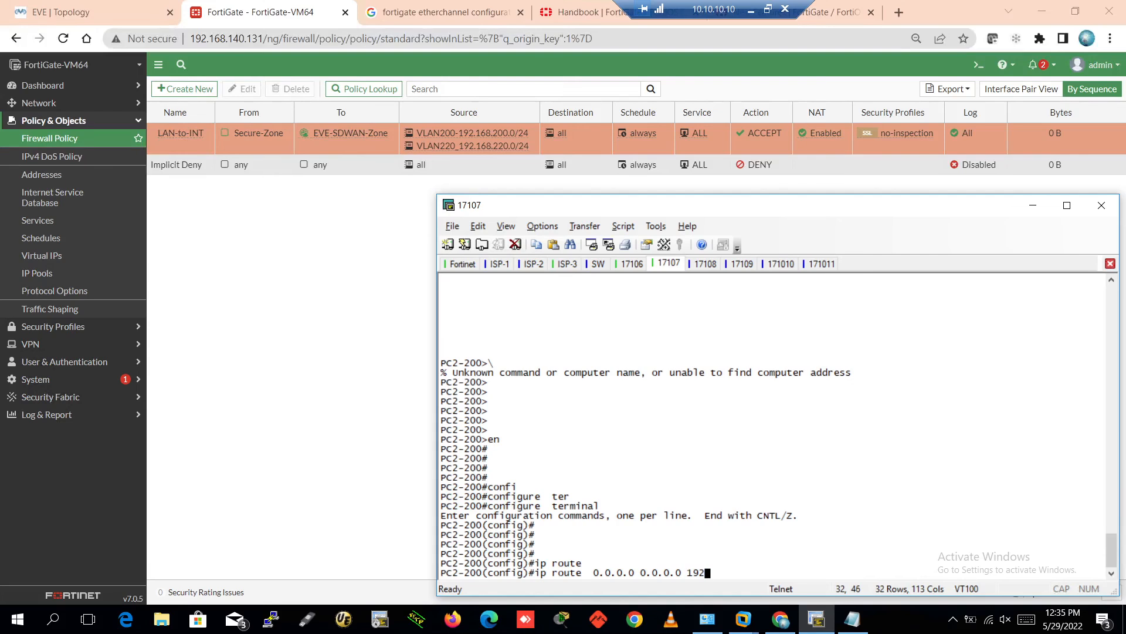
pyautogui.write('.168.200.1')
pyautogui.press('Return')
pyautogui.press('Return')
pyautogui.press('Return')
pyautogui.hotkey('ctrl', 'z')
pyautogui.press('Return')
pyautogui.press('Return')
pyautogui.press('Return')
pyautogui.press('Return')
pyautogui.write('w')
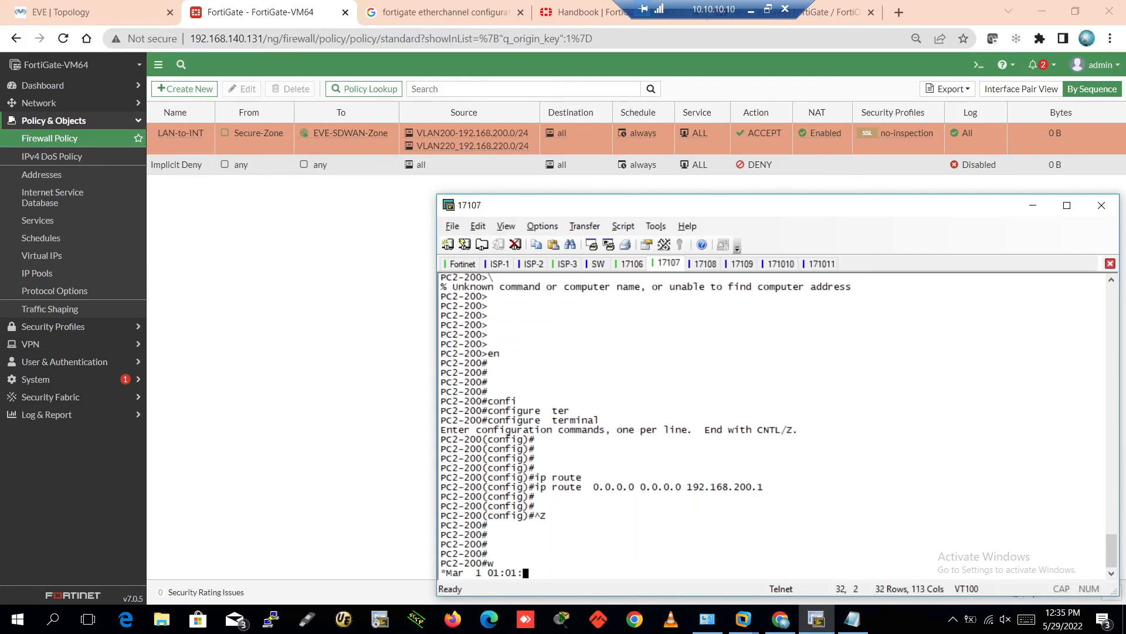
pyautogui.press('Return')
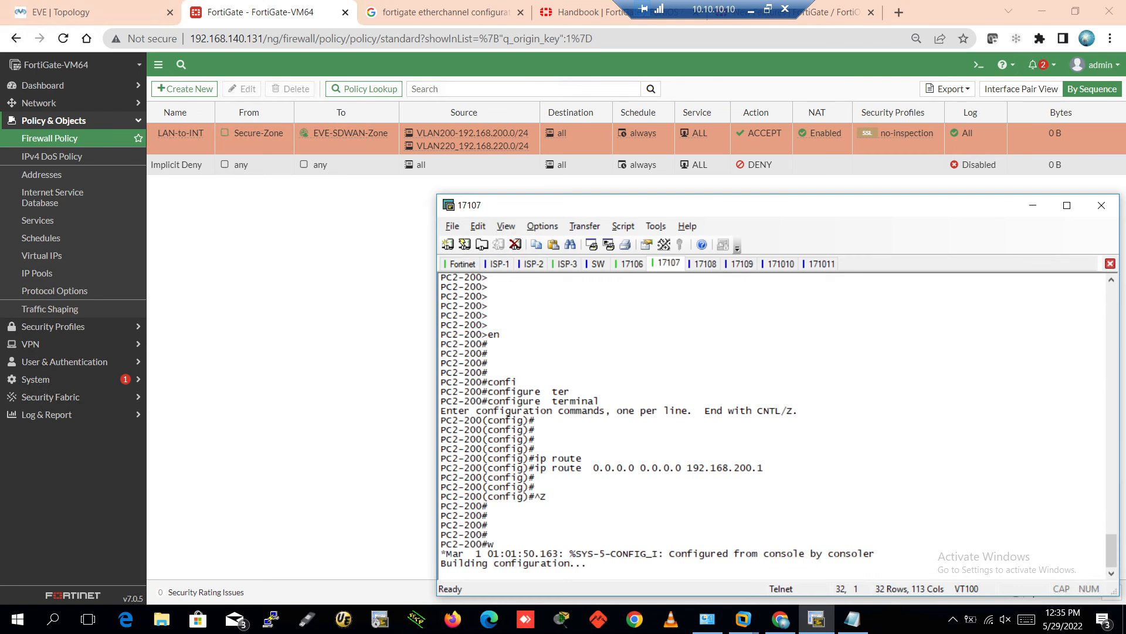
# Ping 8.8.8.8 twice from PC2-200; both fail at 0 percent (0/5)
pyautogui.press('Return')
pyautogui.press('Return')
pyautogui.press('Return')
pyautogui.press('Return')
pyautogui.press('Return')
pyautogui.press('Return')
pyautogui.press('Return')
pyautogui.press('Return')
pyautogui.press('Return')
pyautogui.press('Return')
pyautogui.press('Return')
pyautogui.press('Return')
pyautogui.press('Return')
pyautogui.press('Return')
pyautogui.press('Return')
pyautogui.press('Return')
pyautogui.press('Return')
pyautogui.press('Return')
pyautogui.press('Return')
pyautogui.press('Return')
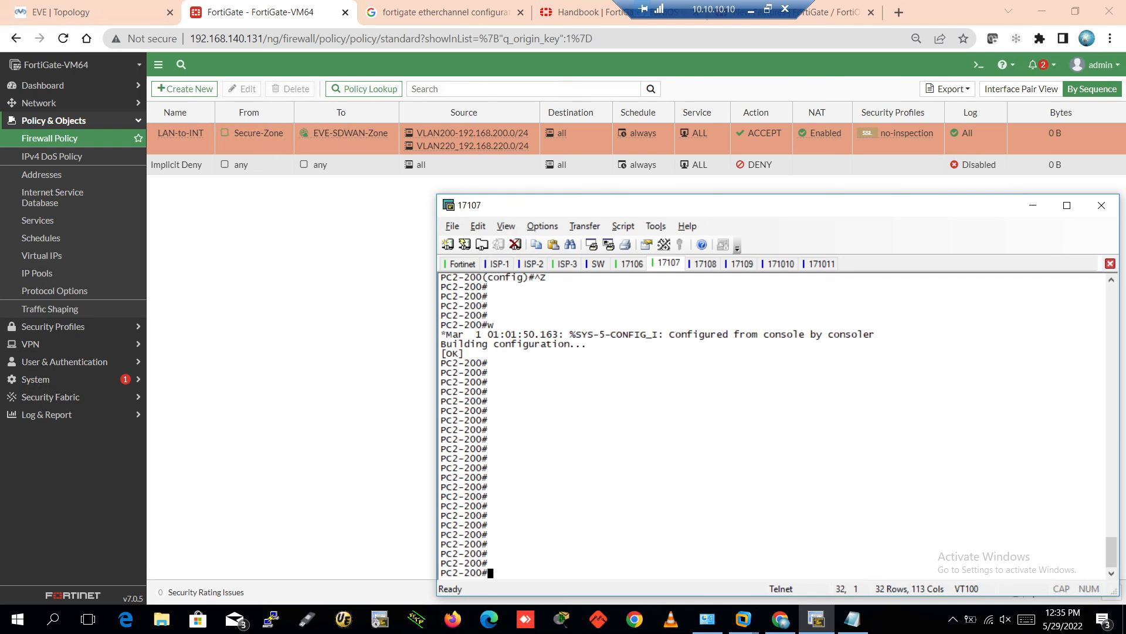
pyautogui.write('ping 8.8.8.8')
pyautogui.press('Return')
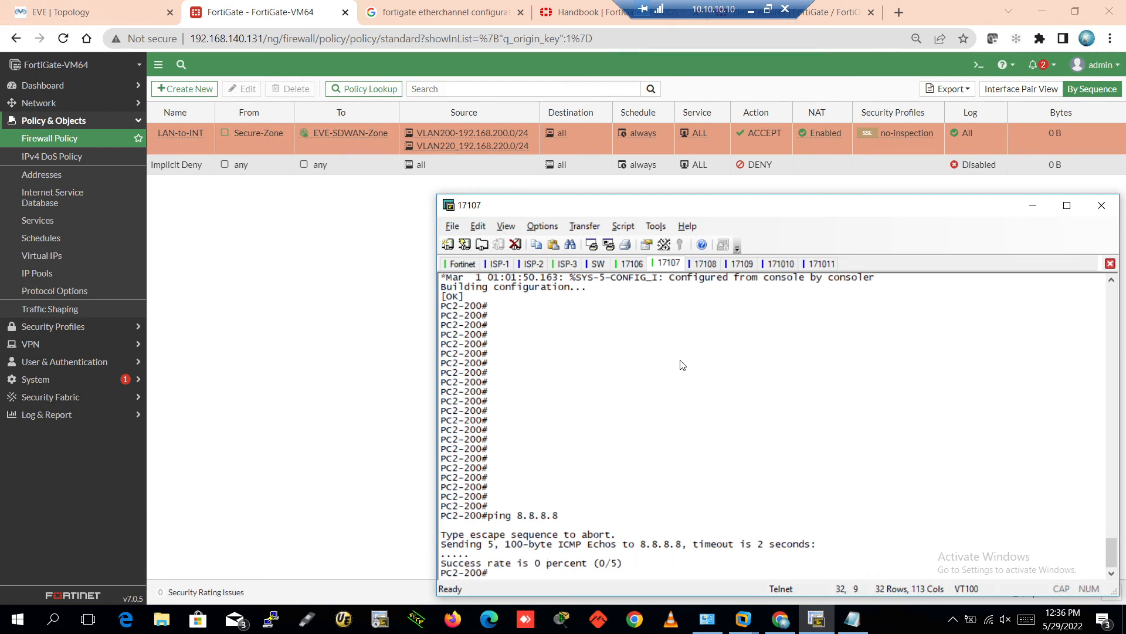
pyautogui.press('Up')
pyautogui.press('Return')
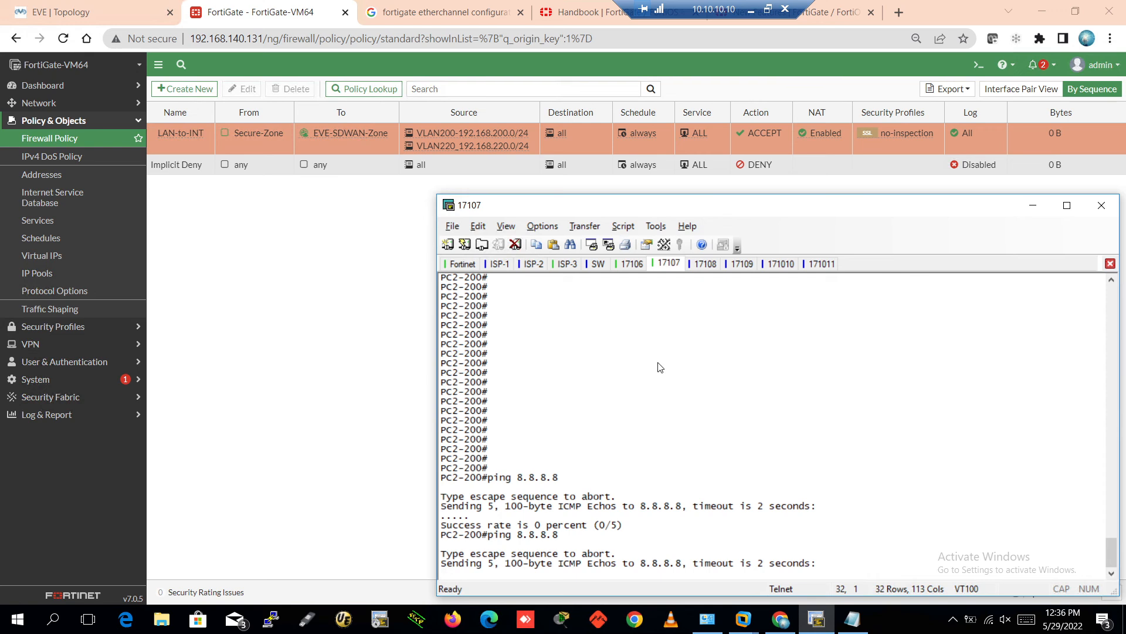
pyautogui.click(742, 264)
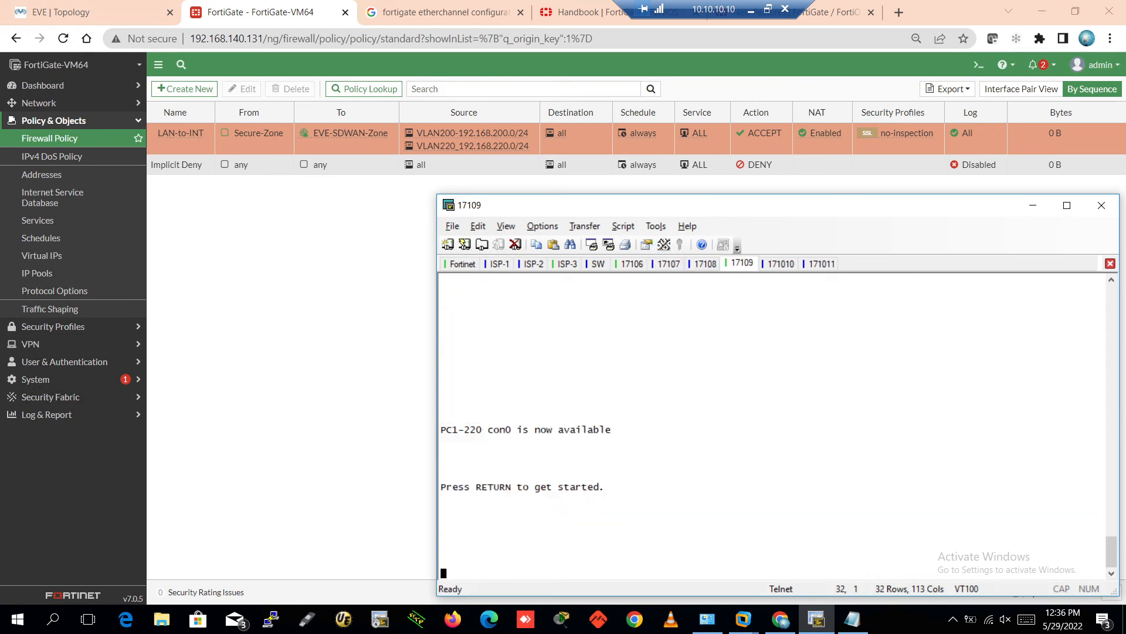
# On PC1-220, add default route 0.0.0.0 0.0.0.0 via 192.168.220.1 and copy the command
pyautogui.press('Return')
pyautogui.press('Return')
pyautogui.press('Return')
pyautogui.press('Return')
pyautogui.press('Return')
pyautogui.press('Return')
pyautogui.press('Return')
pyautogui.press('Return')
pyautogui.write('en')
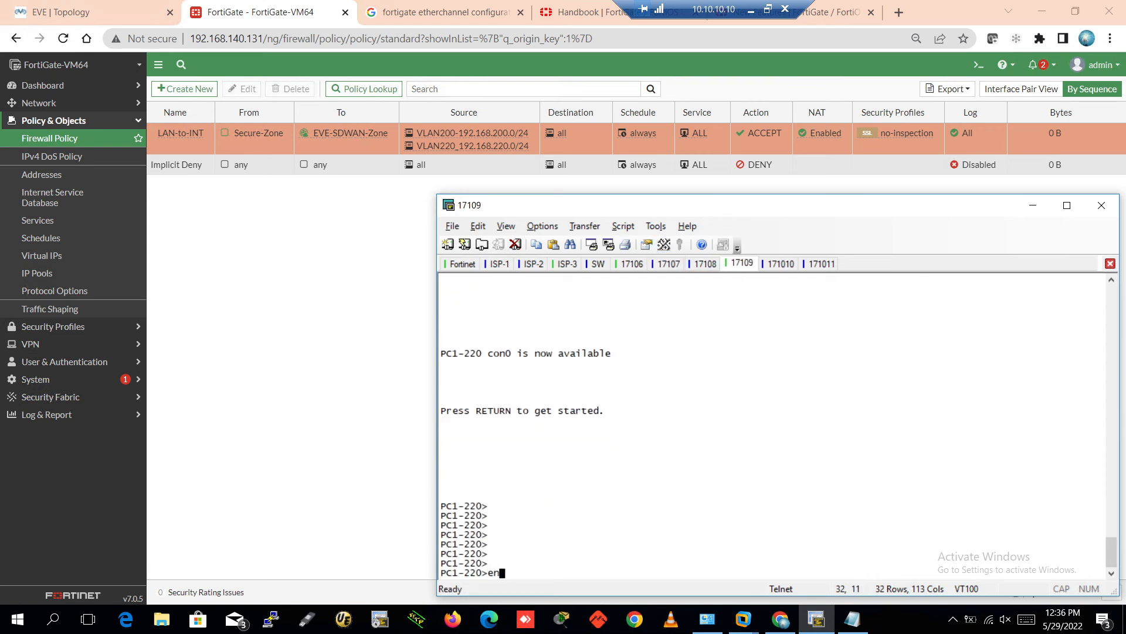
pyautogui.press('Return')
pyautogui.press('Return')
pyautogui.press('Return')
pyautogui.press('Return')
pyautogui.write('config t')
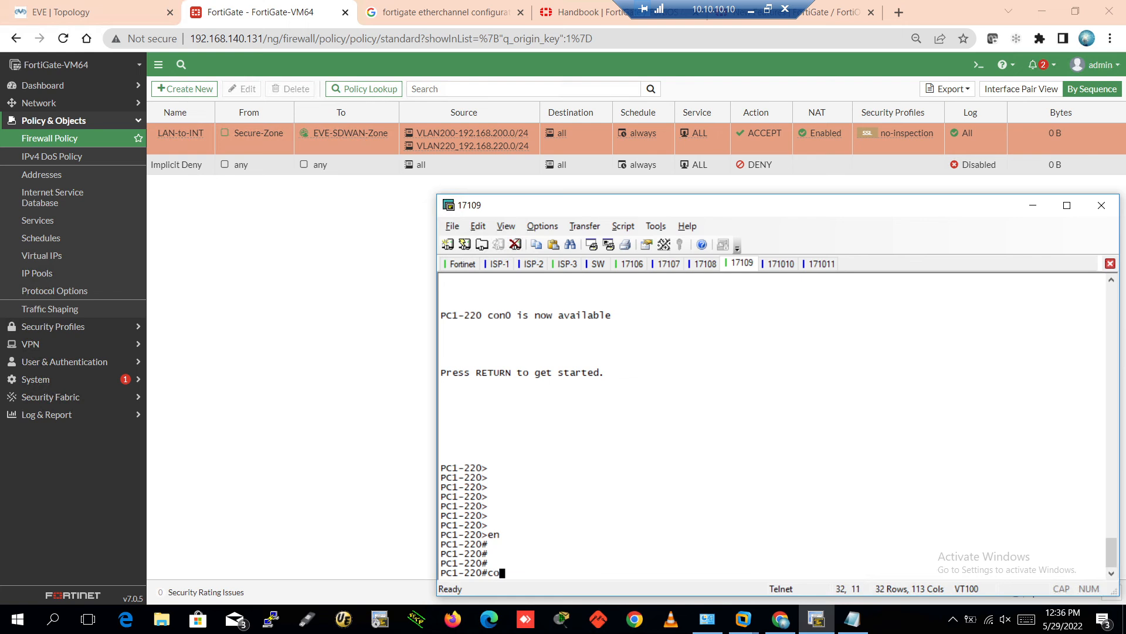
pyautogui.press('Return')
pyautogui.press('Return')
pyautogui.press('Return')
pyautogui.press('Return')
pyautogui.press('Return')
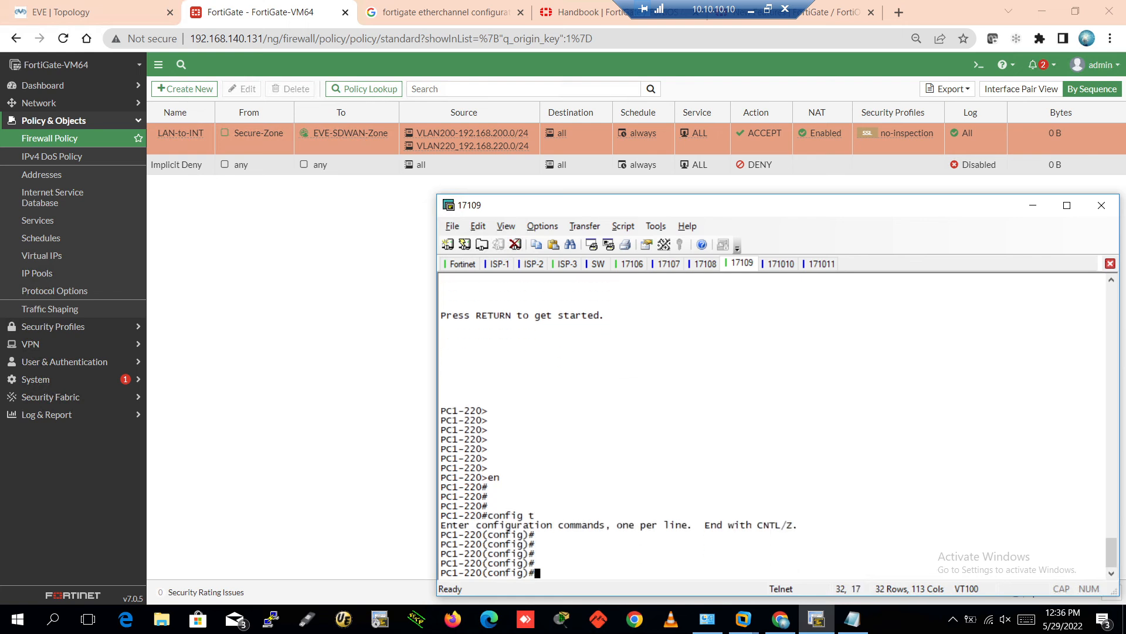
pyautogui.write('ip rout')
pyautogui.press('Tab')
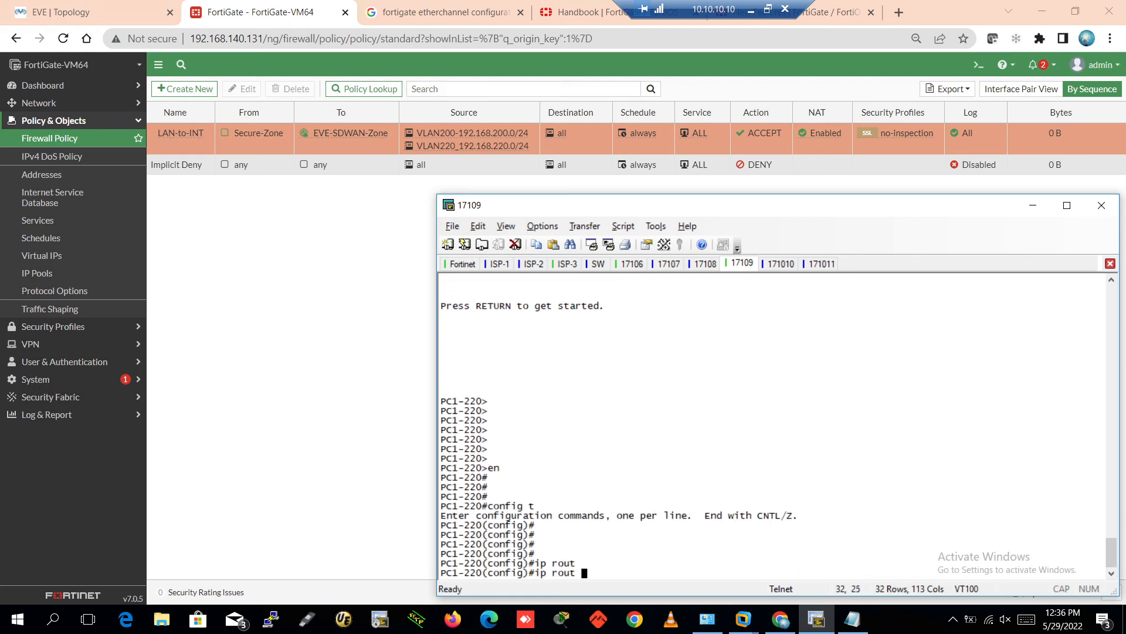
pyautogui.press('BackSpace')
pyautogui.write('e 0.0.0.0 0.0.0.0 192.16')
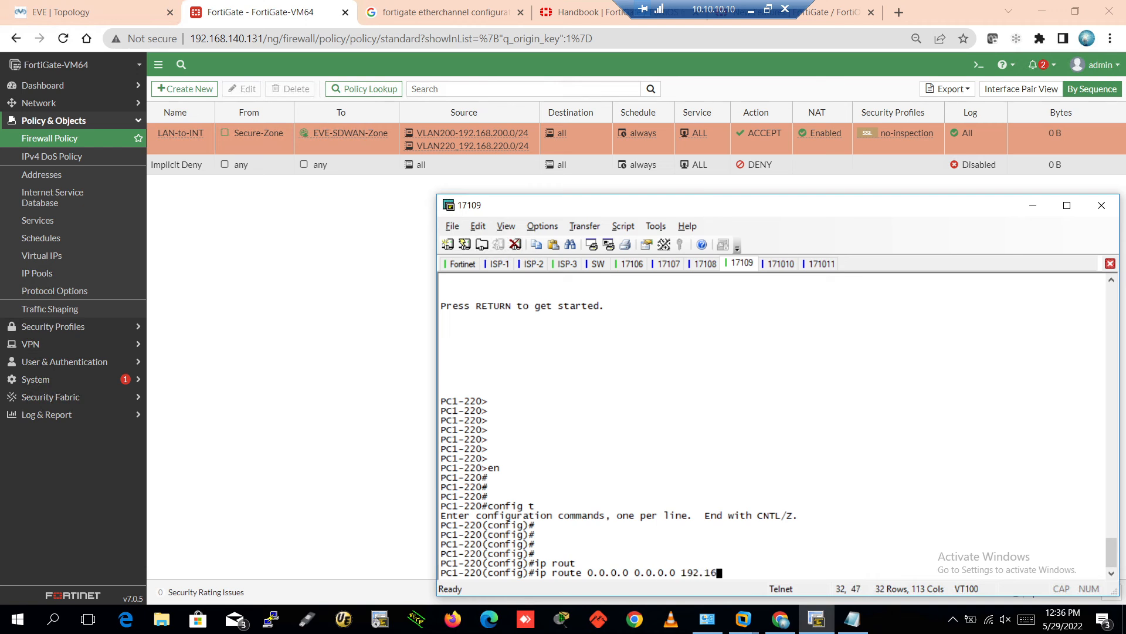
pyautogui.write('8.220.1')
pyautogui.press('Return')
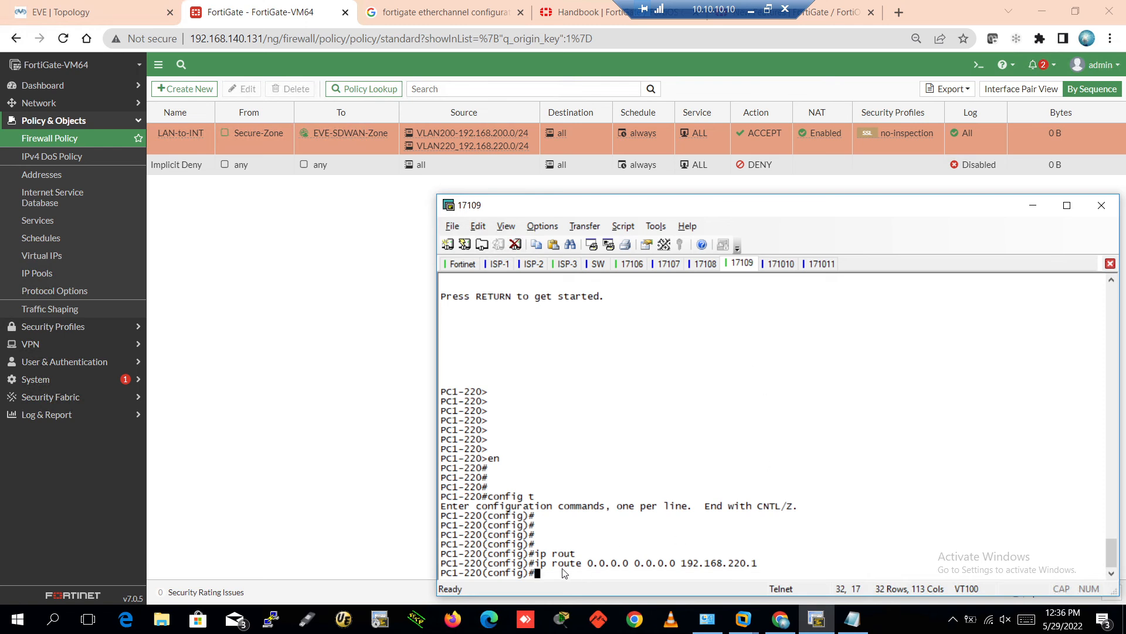
pyautogui.moveTo(536, 564); pyautogui.dragTo(765, 570)
pyautogui.hotkey('ctrl', 'c')
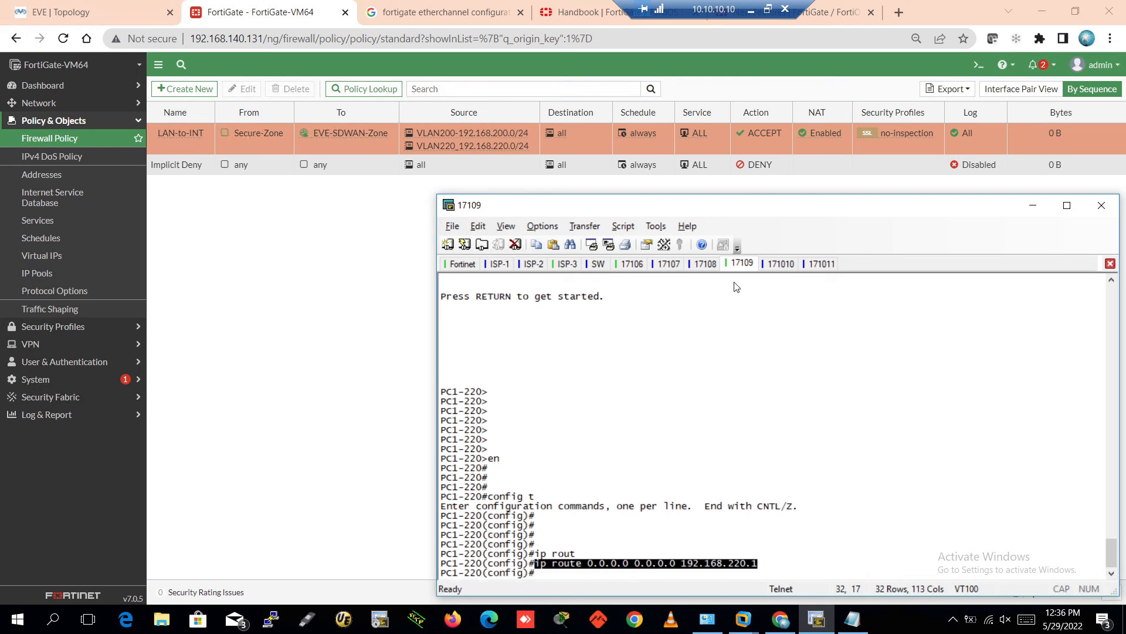
pyautogui.click(781, 265)
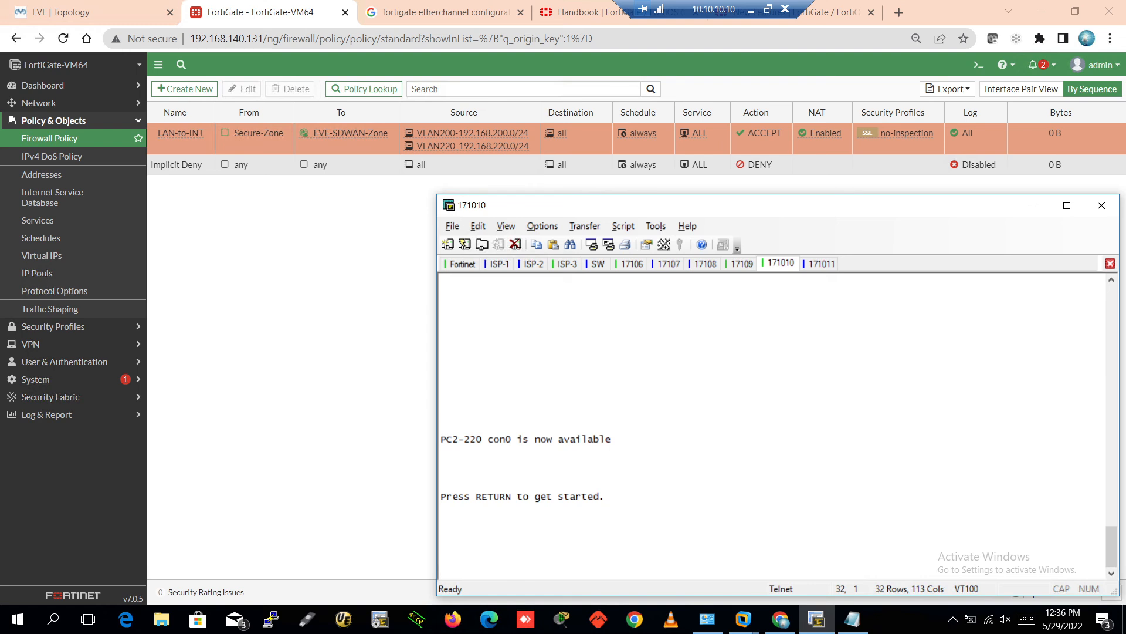
# On PC2-220, enter configuration mode and add the default route 0.0.0.0 0.0.0.0 via 192.168.220.1
pyautogui.press('Return')
pyautogui.press('Return')
pyautogui.press('Return')
pyautogui.write('en')
pyautogui.press('Return')
pyautogui.press('Return')
pyautogui.press('Return')
pyautogui.press('Return')
pyautogui.write('confi')
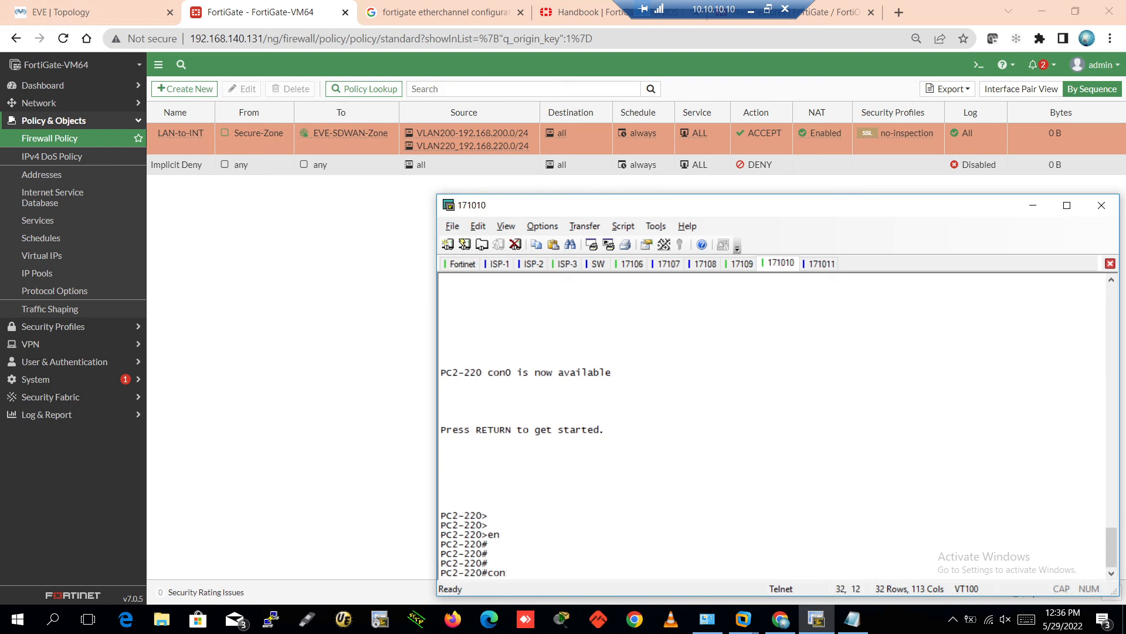
pyautogui.press('Tab')
pyautogui.write('ter')
pyautogui.press('Tab')
pyautogui.press('Return')
pyautogui.press('Return')
pyautogui.press('Return')
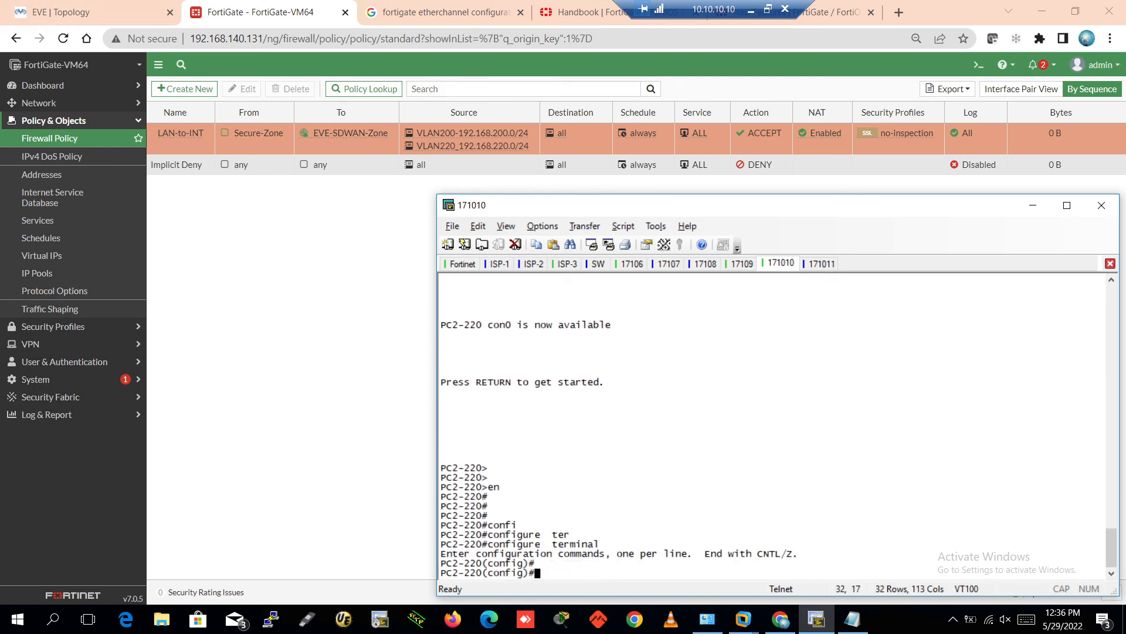
pyautogui.hotkey('ctrl', 'v')
pyautogui.press('Return')
pyautogui.write('\\')
pyautogui.press('Return')
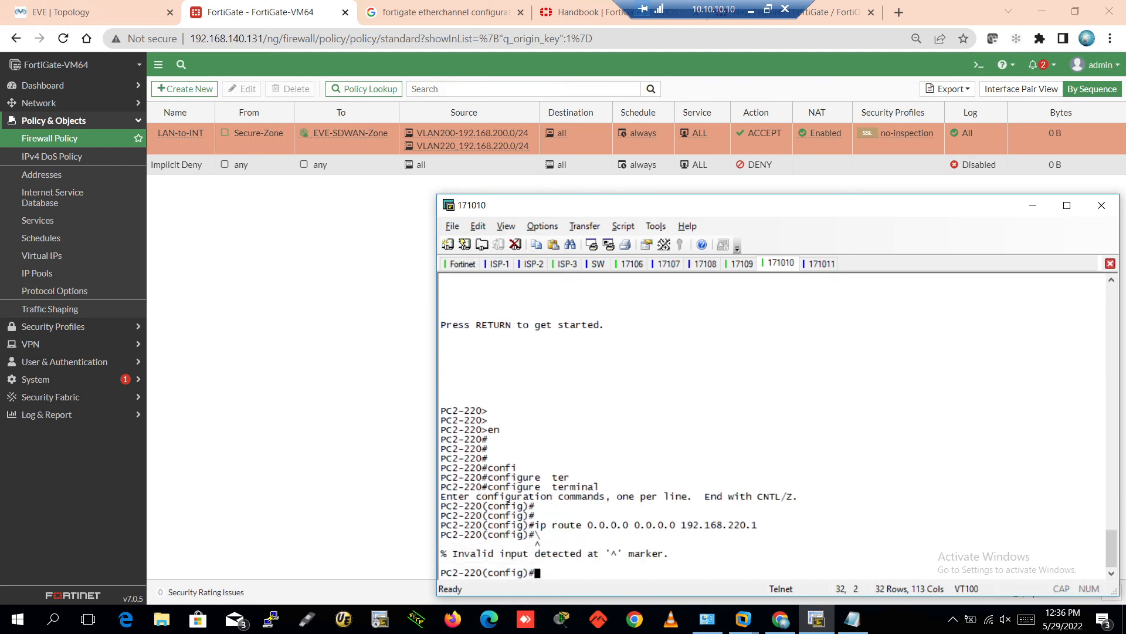
# Exit configuration mode on PC2-220 and save its running configuration with wr
pyautogui.press('Return')
pyautogui.press('Return')
pyautogui.press('Return')
pyautogui.write('wr')
pyautogui.press('Return')
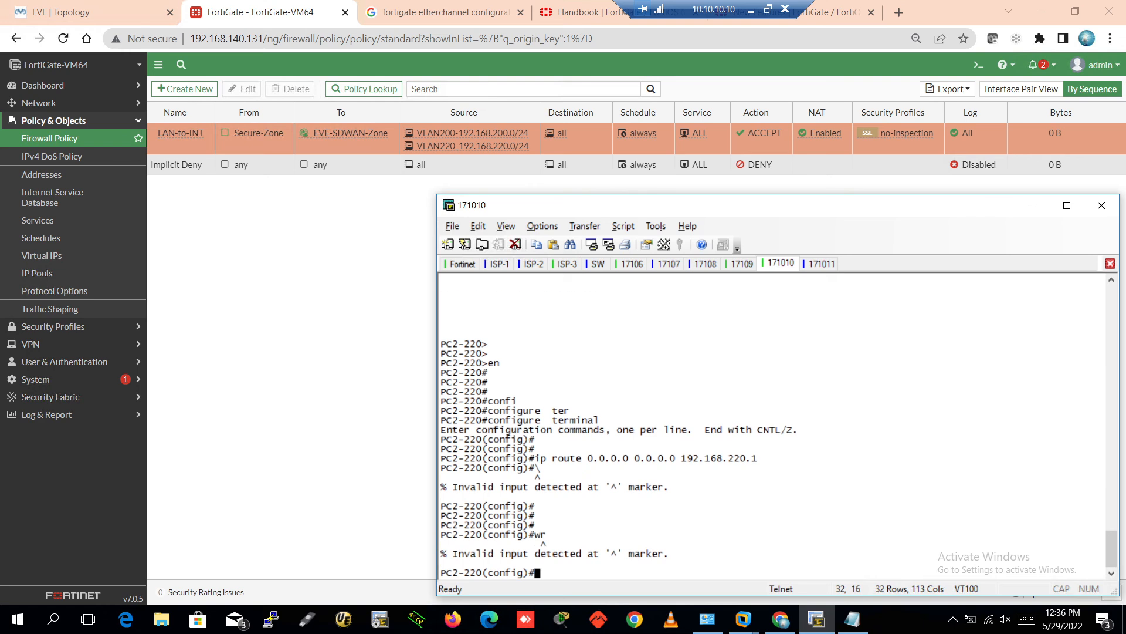
pyautogui.hotkey('ctrl', 'z')
pyautogui.press('Return')
pyautogui.write('wr')
pyautogui.press('Return')
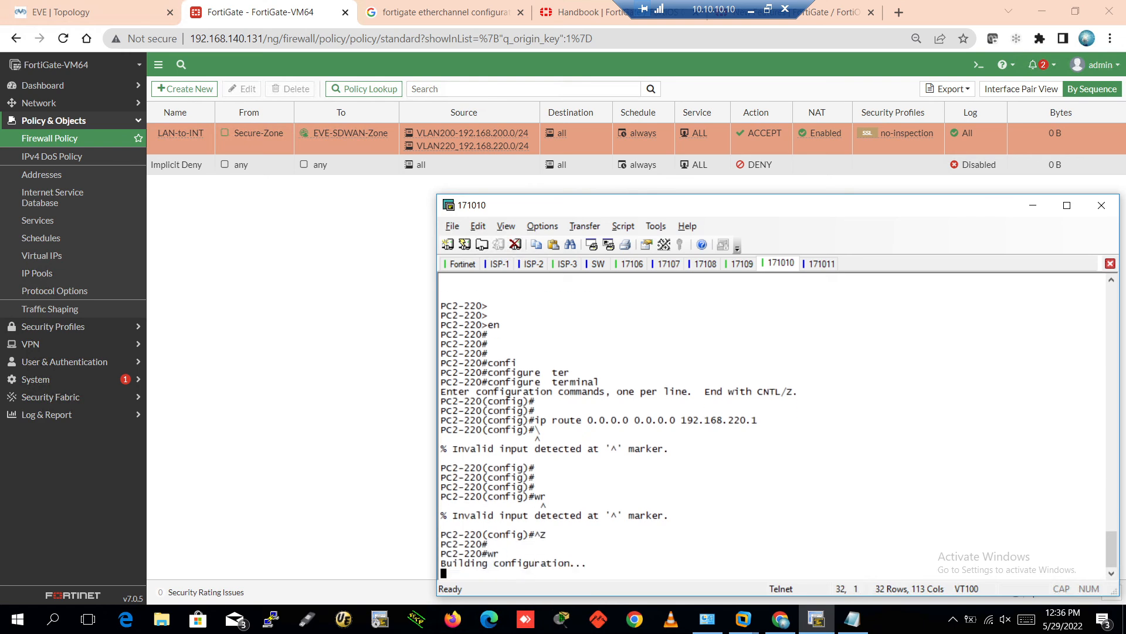
pyautogui.hotkey('ctrl', 'Tab')
# Give PC3-220 the default route via 192.168.220.1 and save it with wr
pyautogui.press('Return')
pyautogui.press('Return')
pyautogui.press('Return')
pyautogui.press('Return')
pyautogui.press('Return')
pyautogui.write('en')
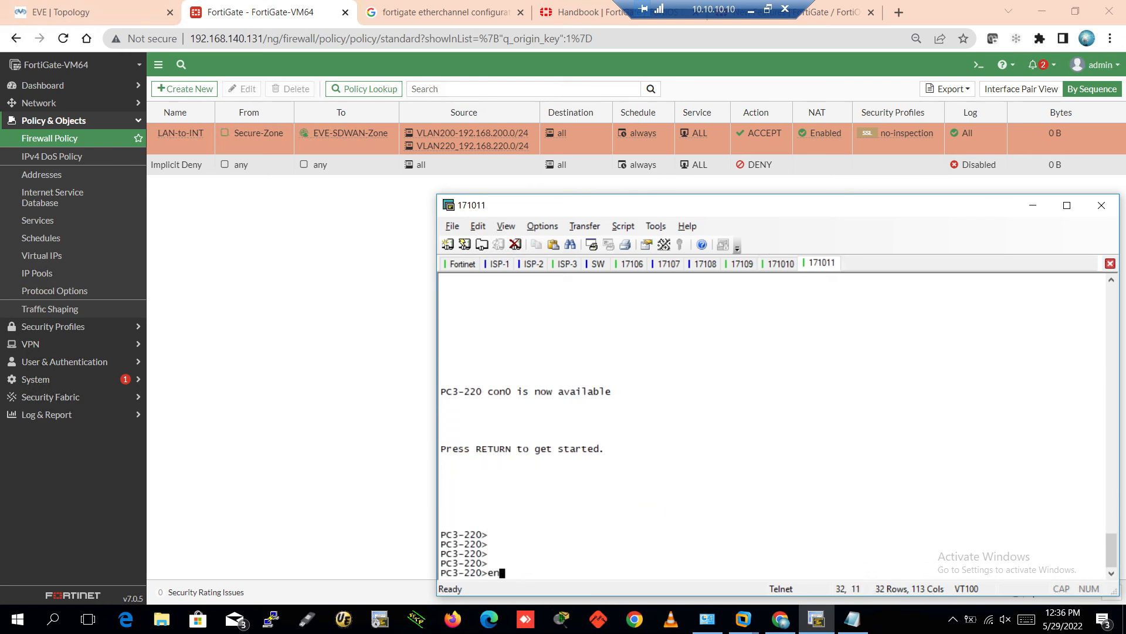
pyautogui.press('Return')
pyautogui.press('Return')
pyautogui.press('Return')
pyautogui.press('Return')
pyautogui.write('confi')
pyautogui.press('Tab')
pyautogui.write('te')
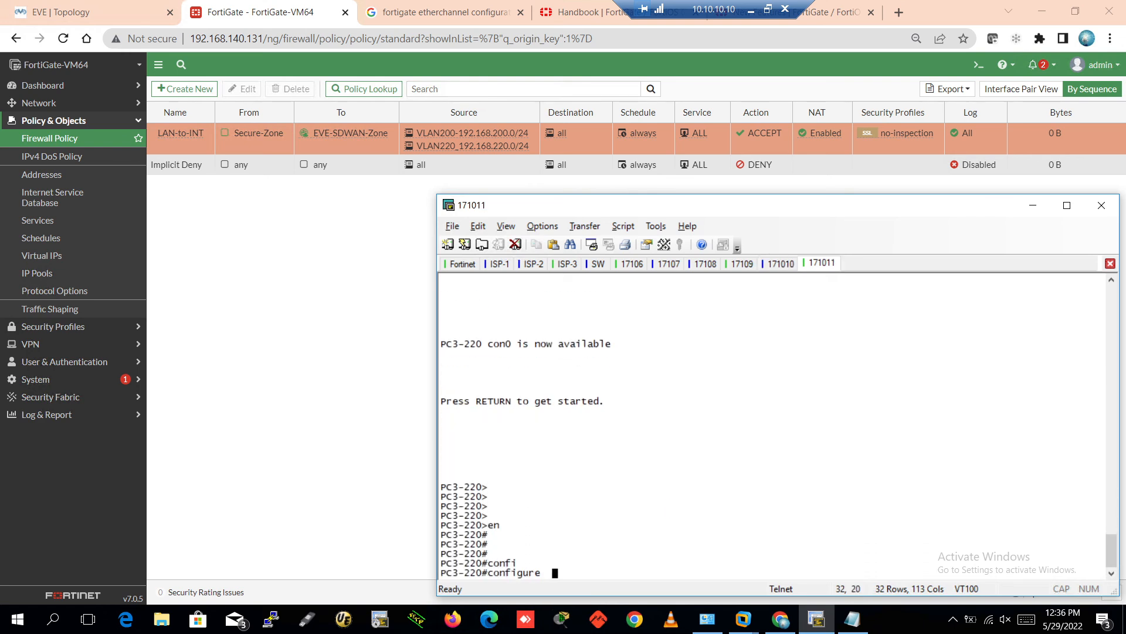
pyautogui.press('Return')
pyautogui.press('Return')
pyautogui.press('Return')
pyautogui.press('Return')
pyautogui.hotkey('ctrl', 'v')
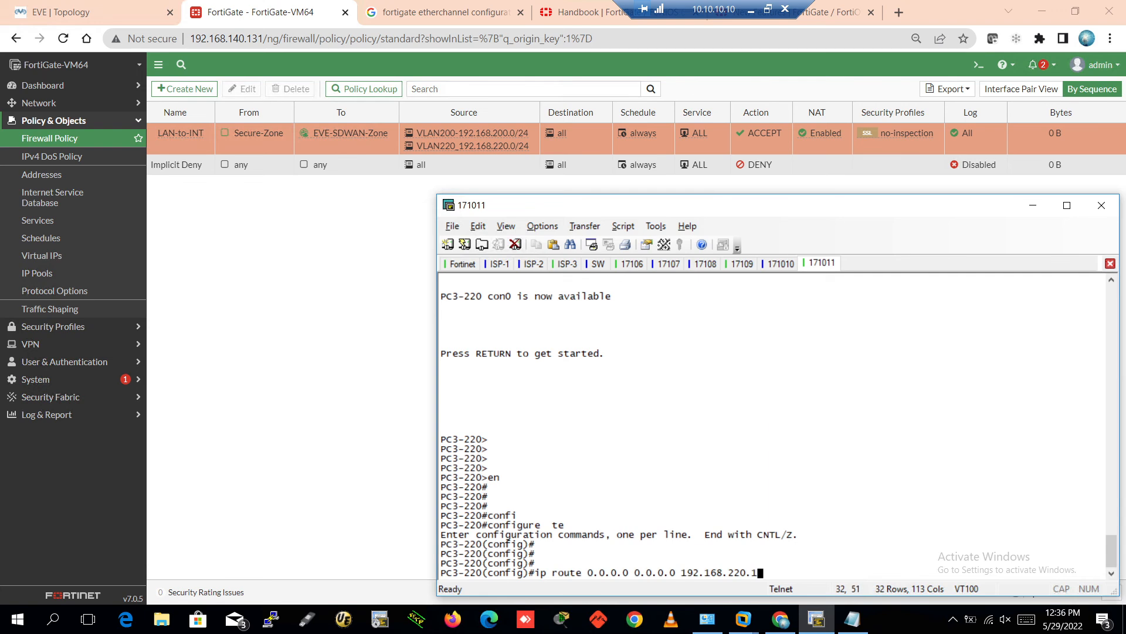
pyautogui.press('Return')
pyautogui.press('Return')
pyautogui.press('Return')
pyautogui.press('Return')
pyautogui.press('Return')
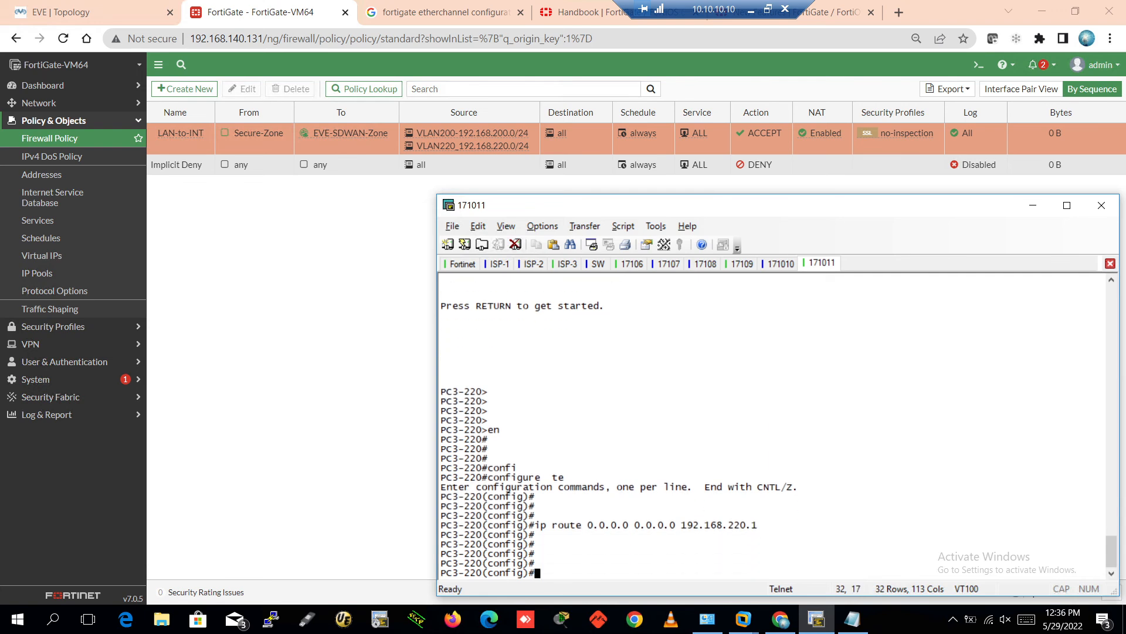
pyautogui.hotkey('ctrl', 'z')
pyautogui.press('Return')
pyautogui.press('Return')
pyautogui.write('wr')
pyautogui.press('Return')
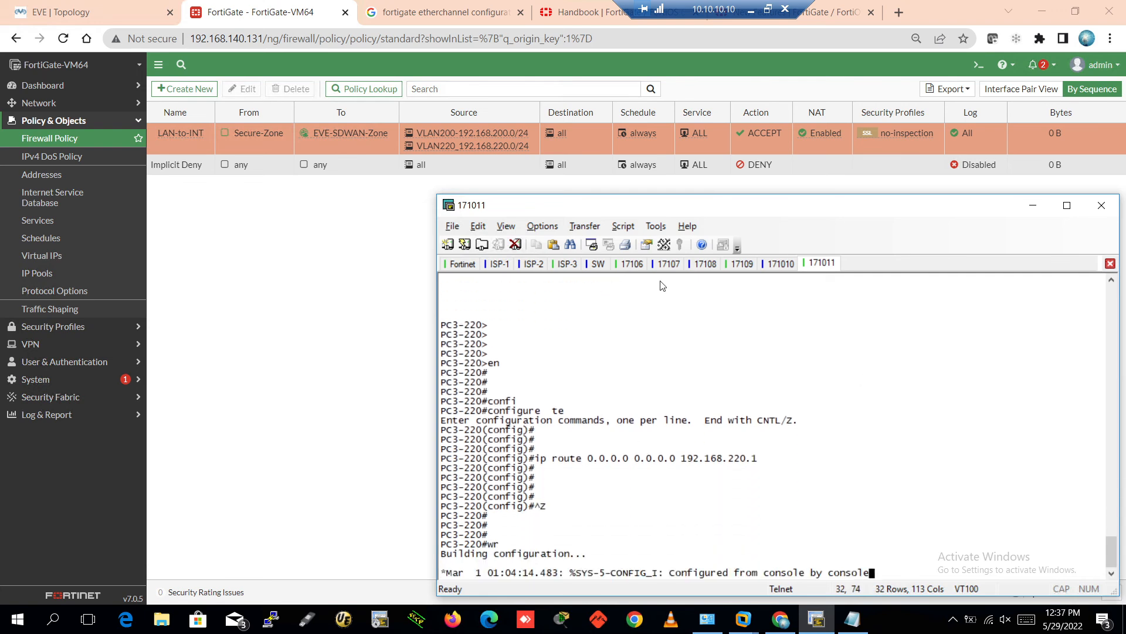
pyautogui.click(669, 265)
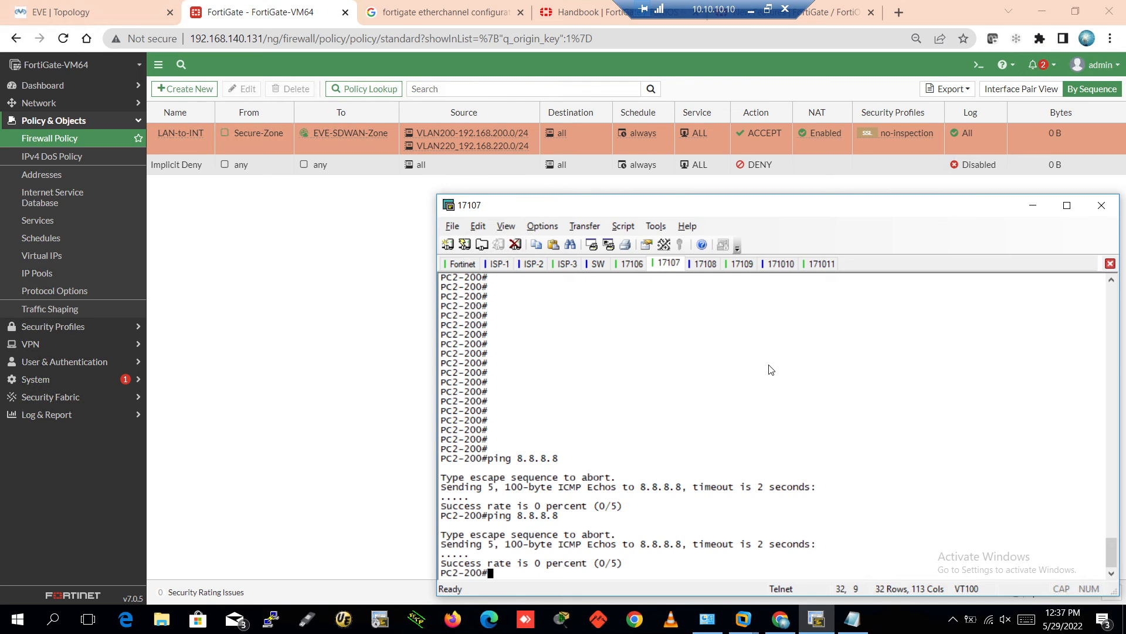
# Rerun PC2-200's ping to 8.8.8.8, which still fails, and glance at PC3-200
pyautogui.press('Up')
pyautogui.press('Return')
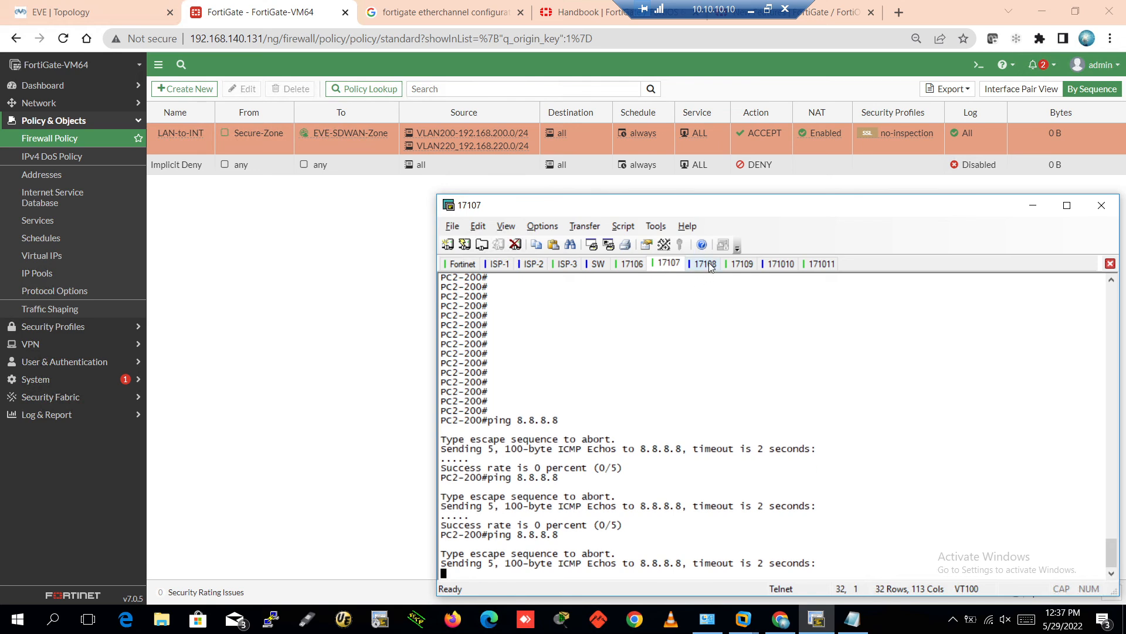
pyautogui.click(705, 264)
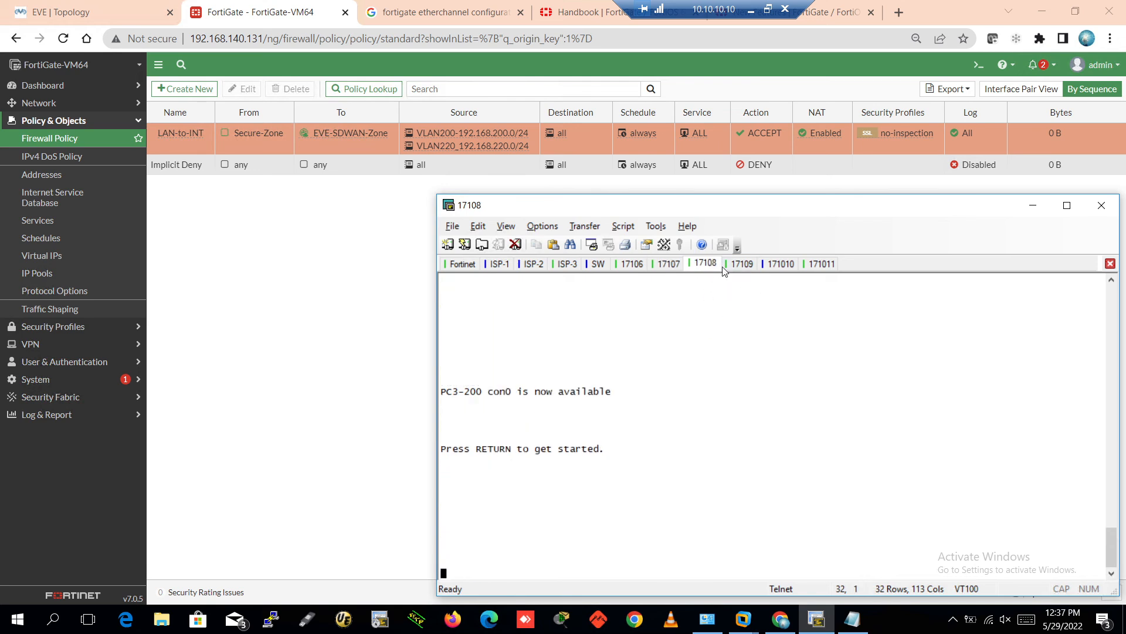
pyautogui.click(669, 265)
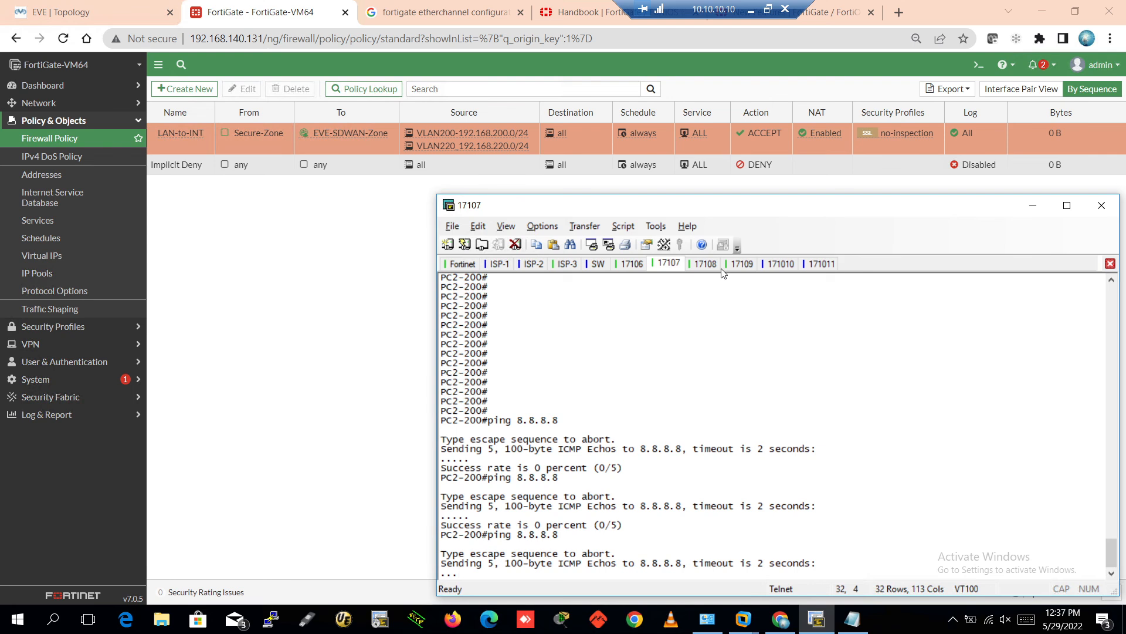
# On PC1-220, leave configuration mode and save its default-route configuration with wr
pyautogui.click(742, 263)
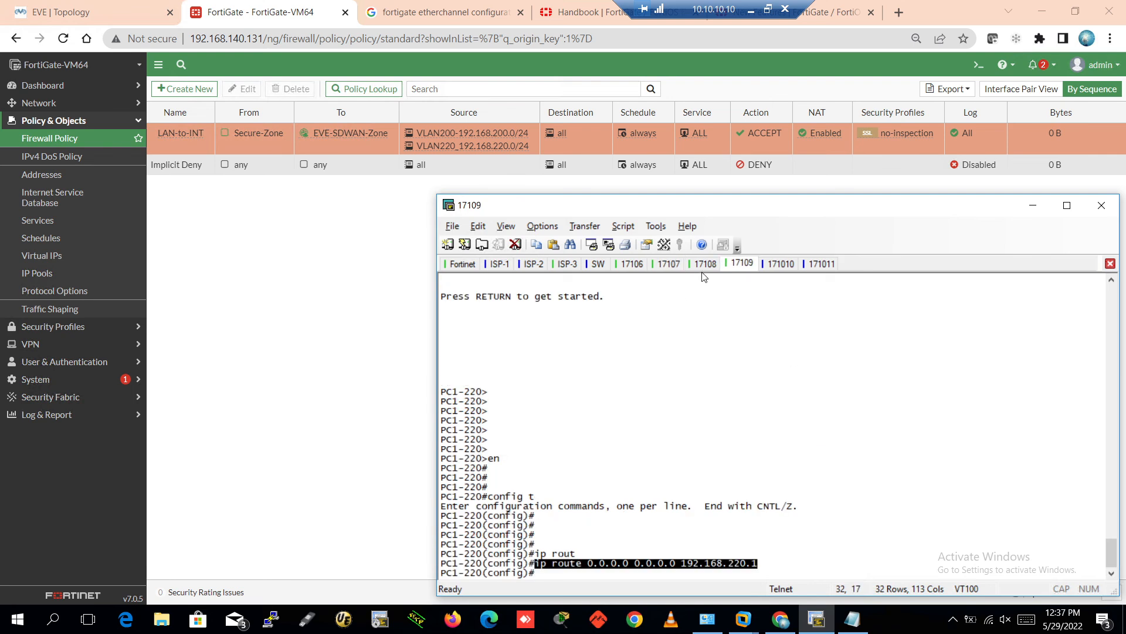
pyautogui.press('Return')
pyautogui.hotkey('ctrl', 'z')
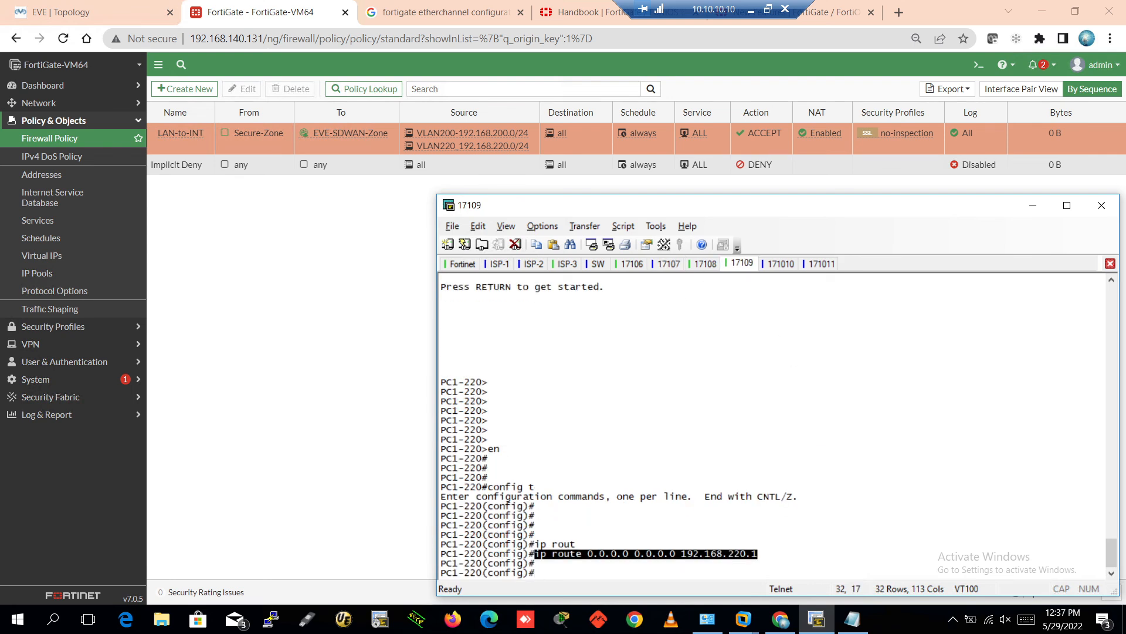
pyautogui.press('Return')
pyautogui.press('Return')
pyautogui.press('Return')
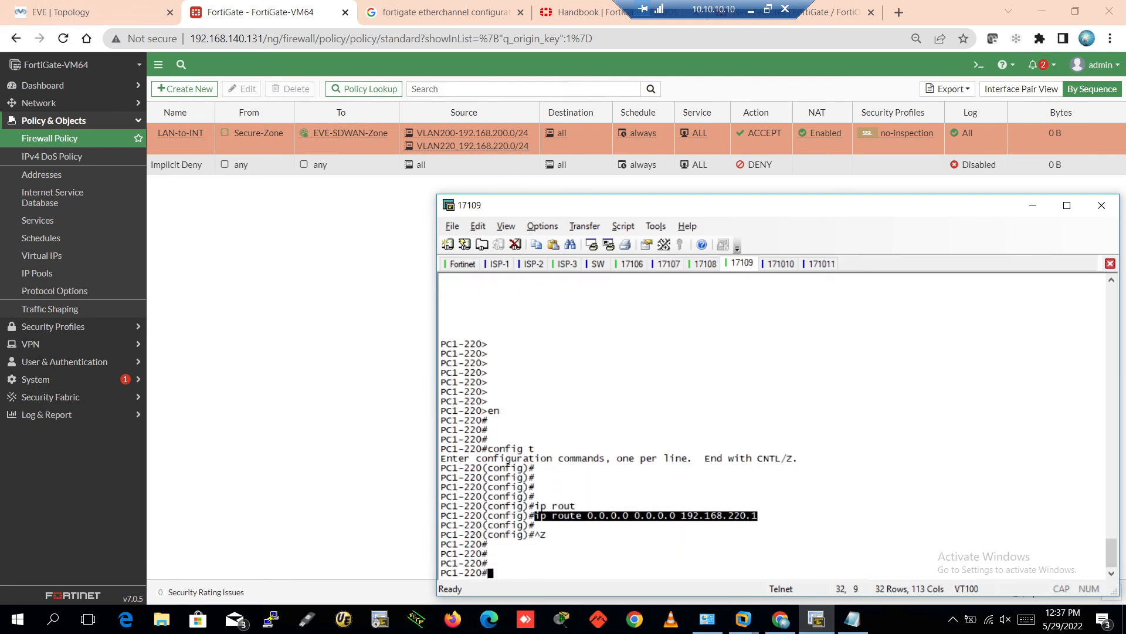
pyautogui.write('wr')
pyautogui.press('Return')
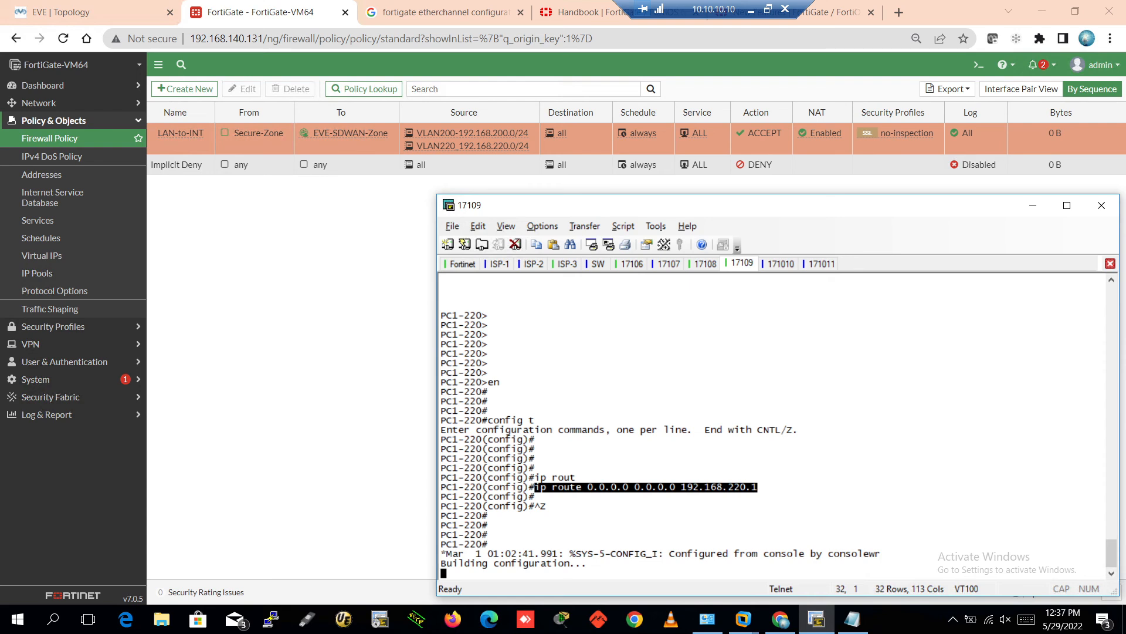
# On PC2-220, start a show command to inspect its routing
pyautogui.hotkey('ctrl', 'Tab')
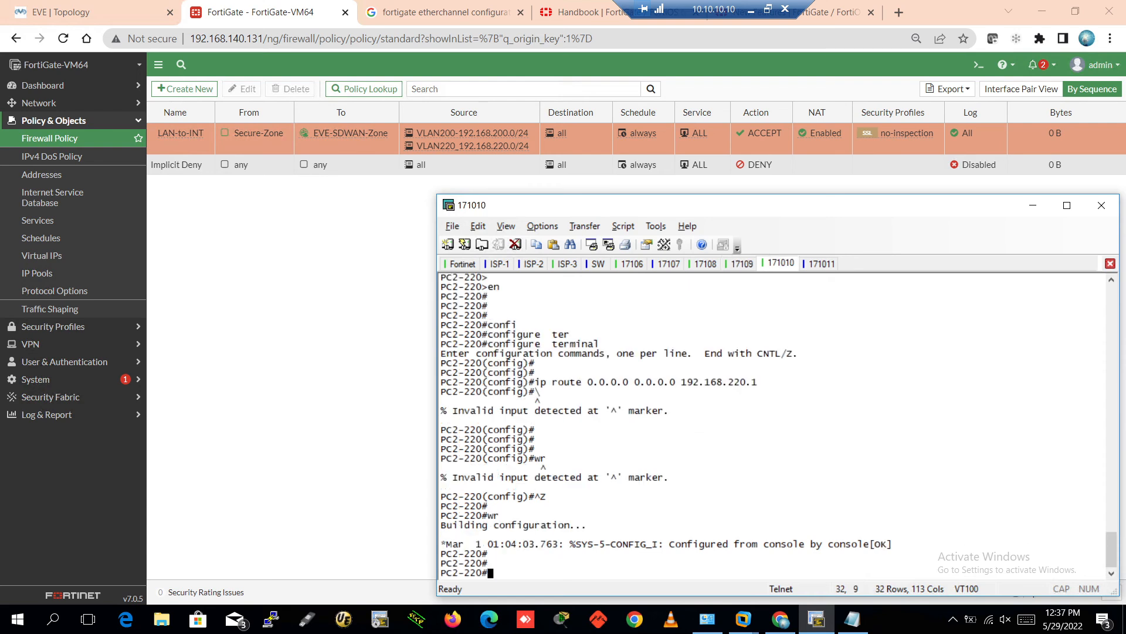
pyautogui.press('Return')
pyautogui.press('Return')
pyautogui.press('Return')
pyautogui.press('Return')
pyautogui.write('sho')
pyautogui.press('Tab')
# Show PC2-220's routing table to confirm the default route, then ping 8.8.8.8 from it
pyautogui.write('ip ')
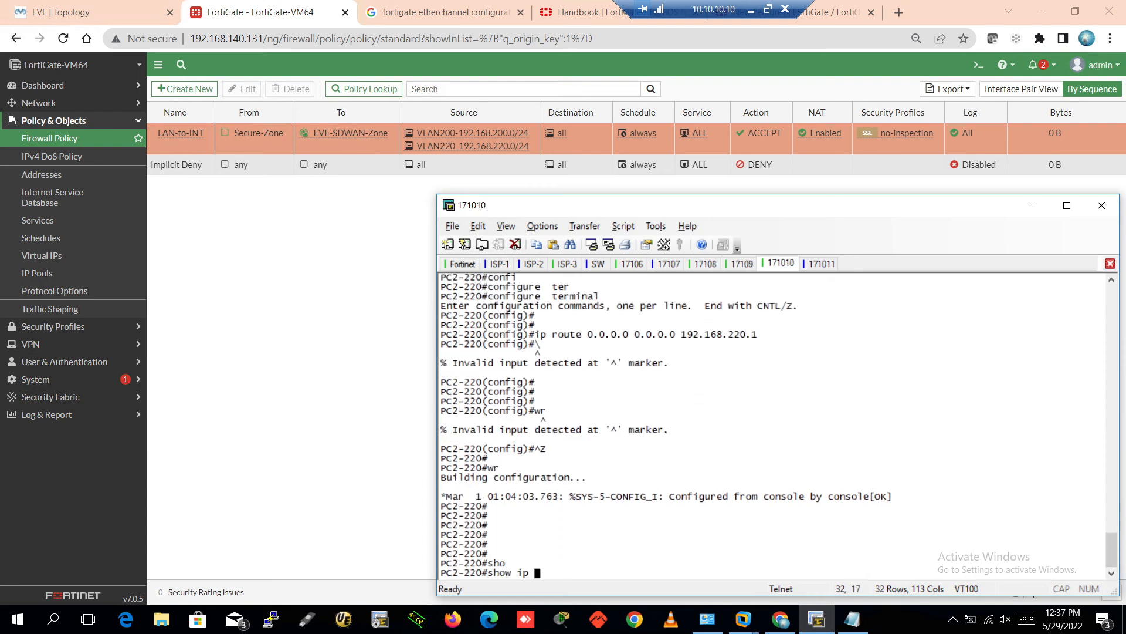
pyautogui.write('rou')
pyautogui.press('Tab')
pyautogui.press('Return')
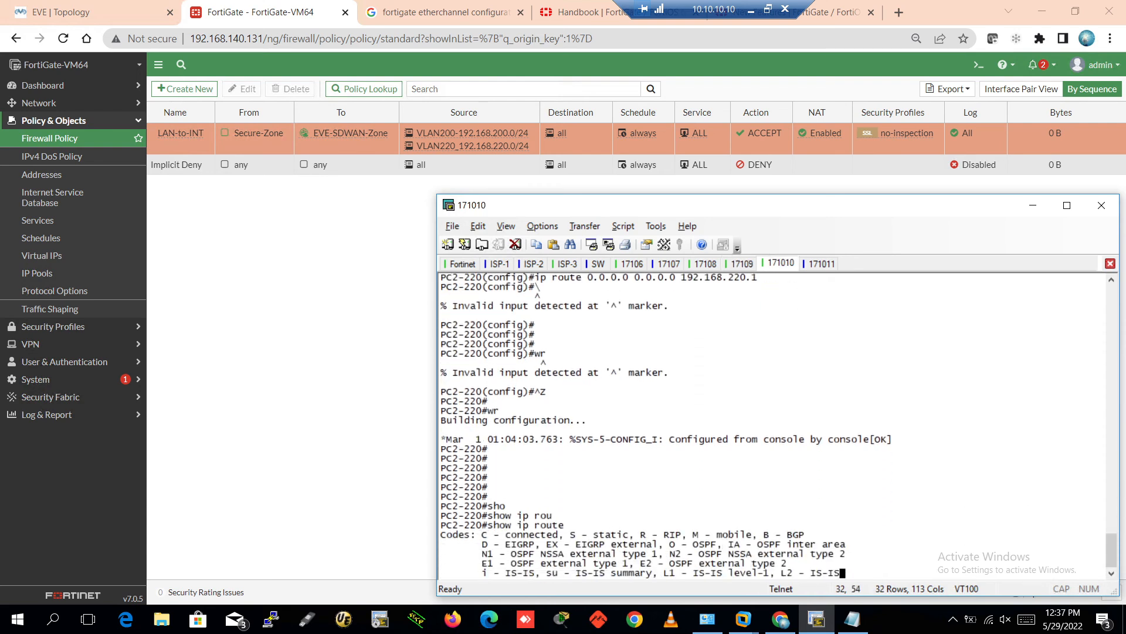
pyautogui.press('Return')
pyautogui.press('Return')
pyautogui.press('Return')
pyautogui.press('Return')
pyautogui.press('Return')
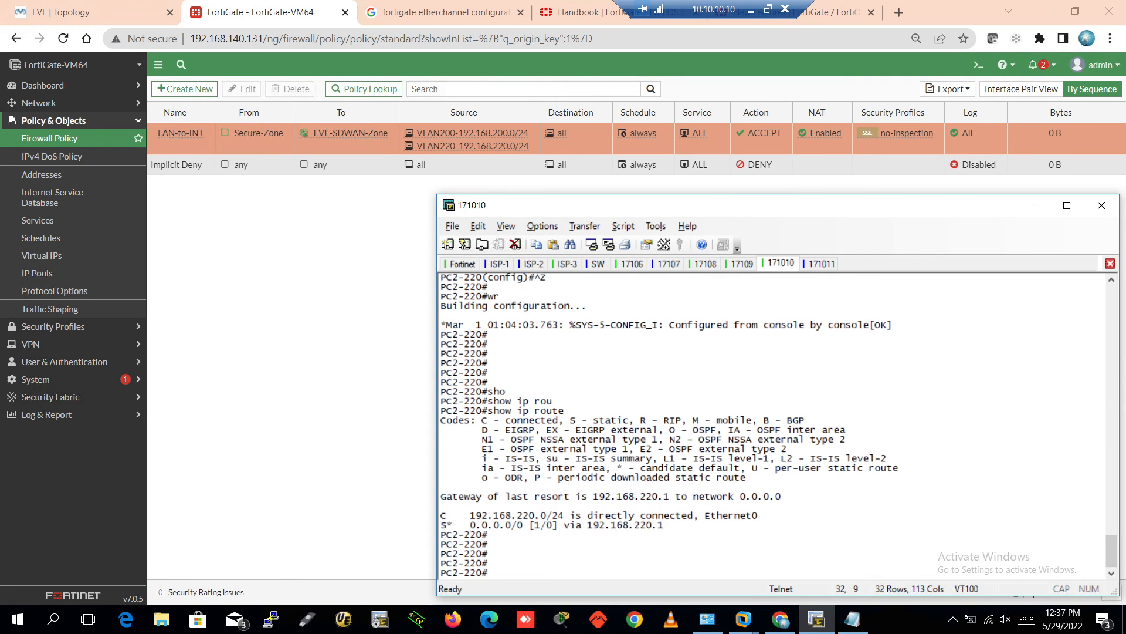
pyautogui.write('ping')
pyautogui.press('Tab')
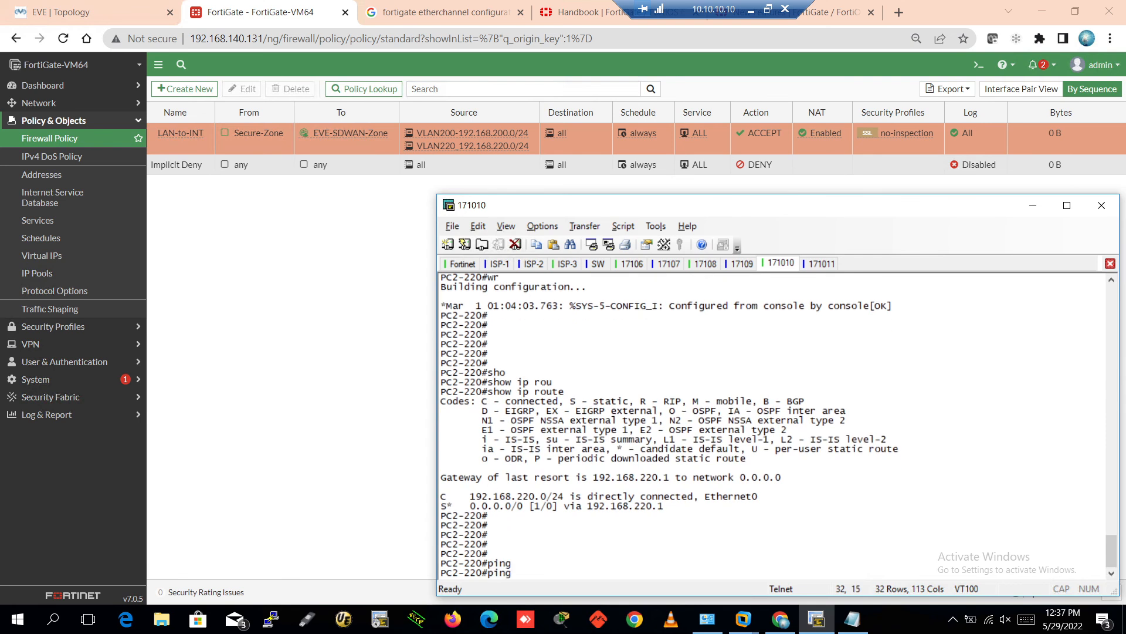
pyautogui.write('8.8.8.8')
pyautogui.press('Return')
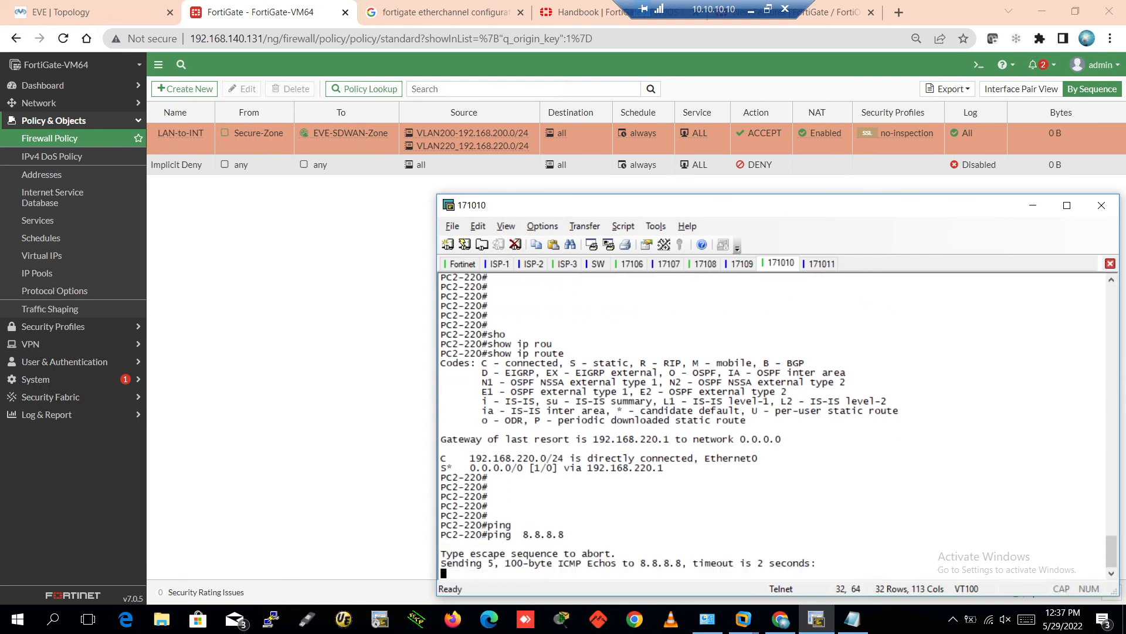
# Ping 8.8.8.8 from PC3-220, which succeeds at 100 percent, and from PC1-220
pyautogui.click(820, 264)
pyautogui.write('ping')
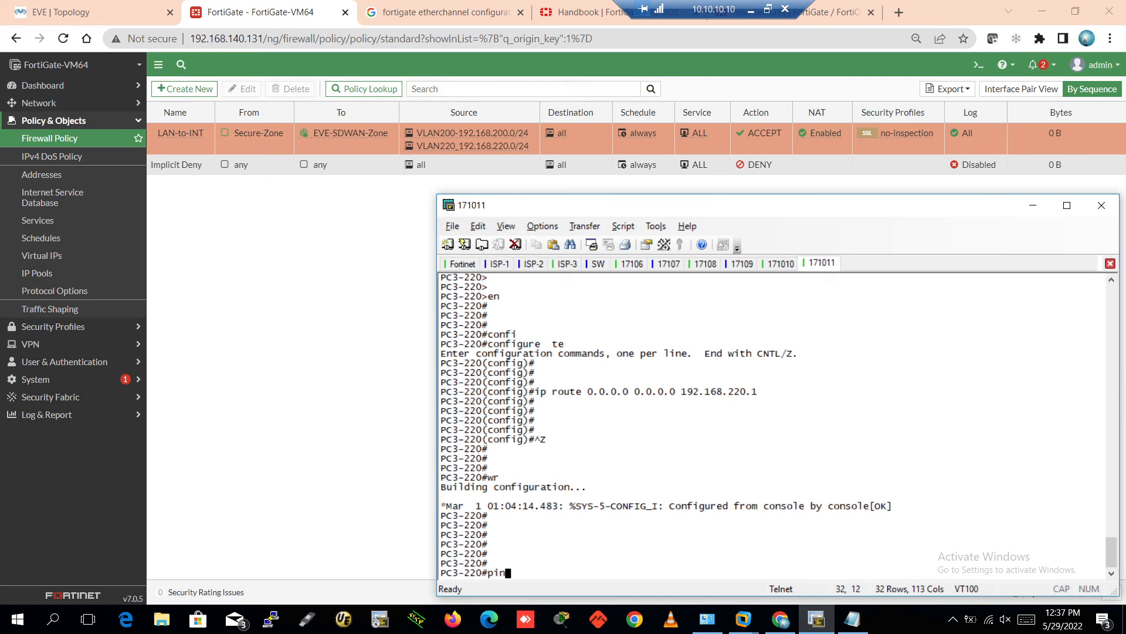
pyautogui.press('Tab')
pyautogui.write('8.8.8.8')
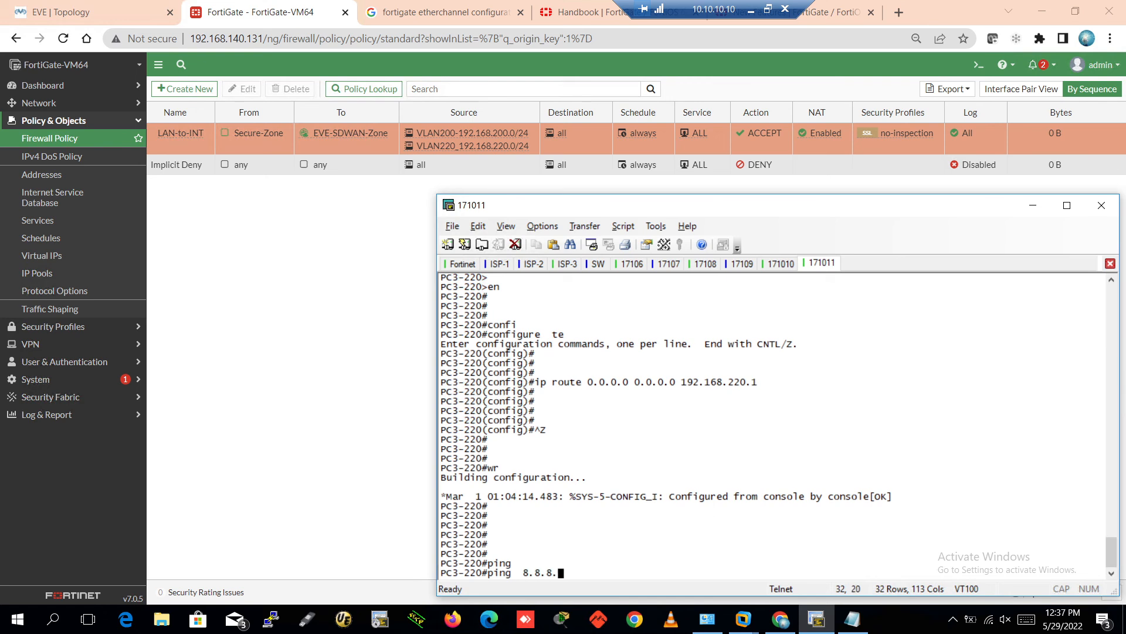
pyautogui.press('Return')
pyautogui.press('Return')
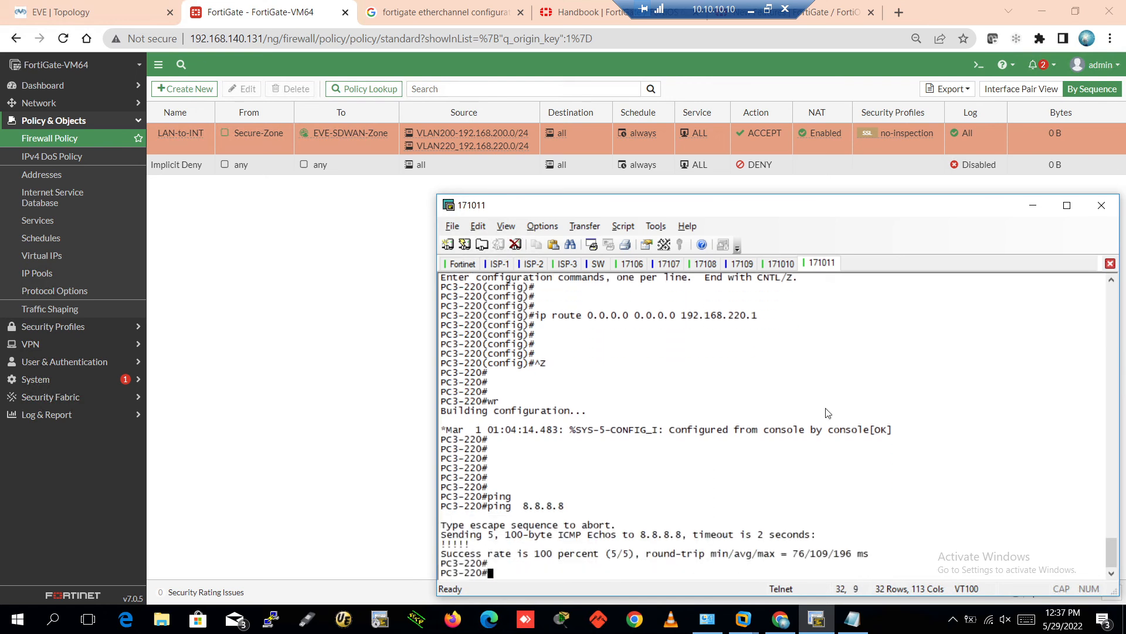
pyautogui.click(742, 264)
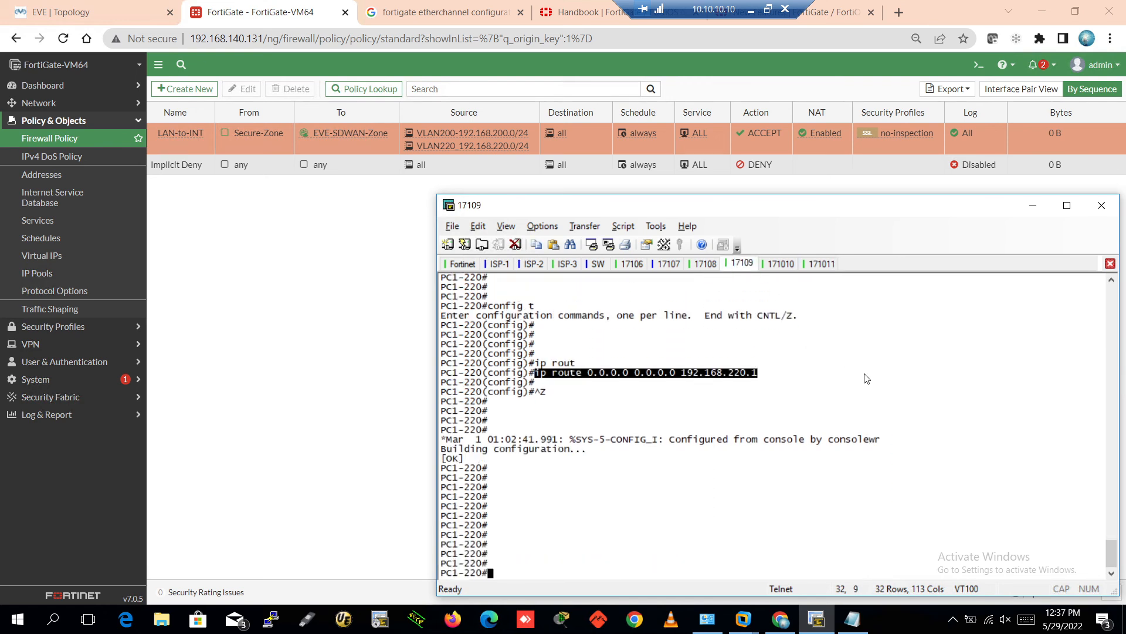
pyautogui.write('pin')
pyautogui.press('Tab')
pyautogui.write('8.8.8.')
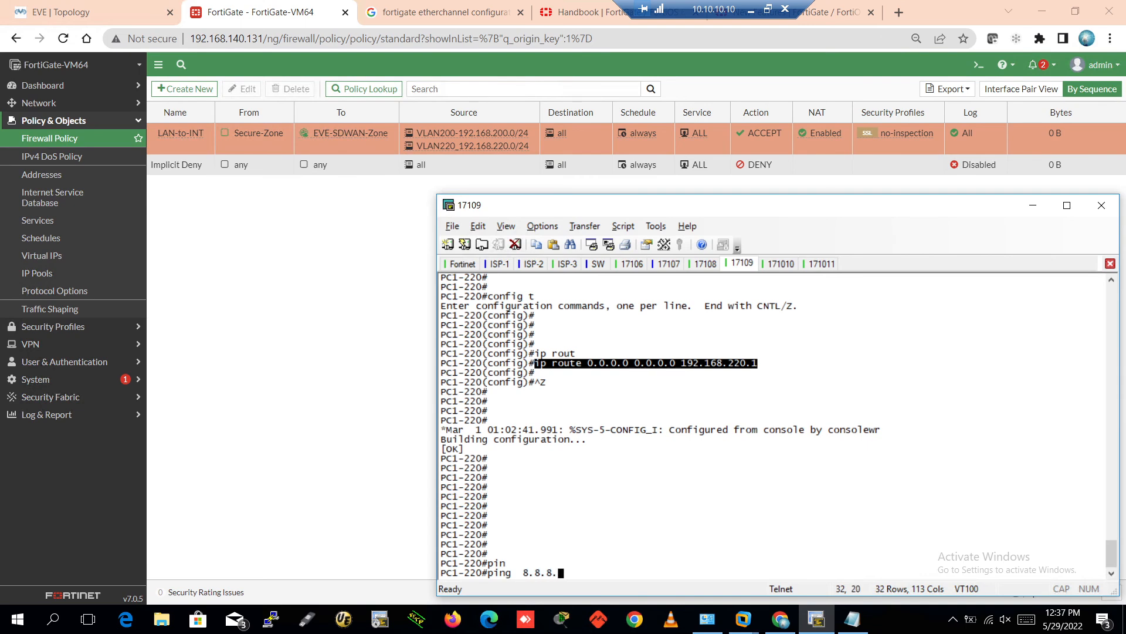
pyautogui.press('Return')
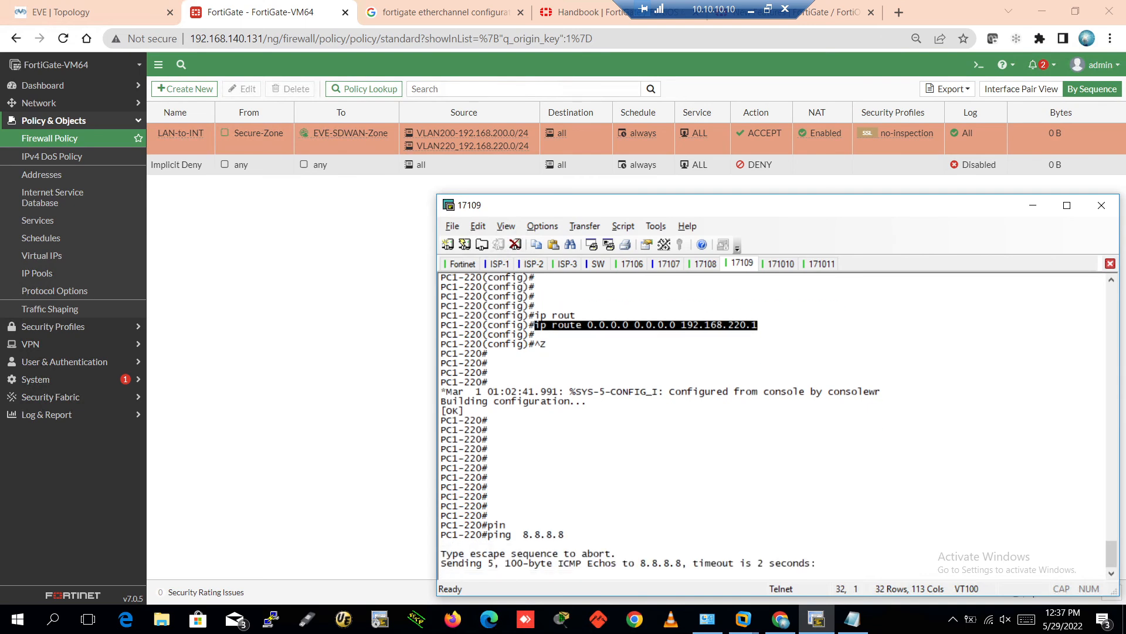
pyautogui.click(668, 265)
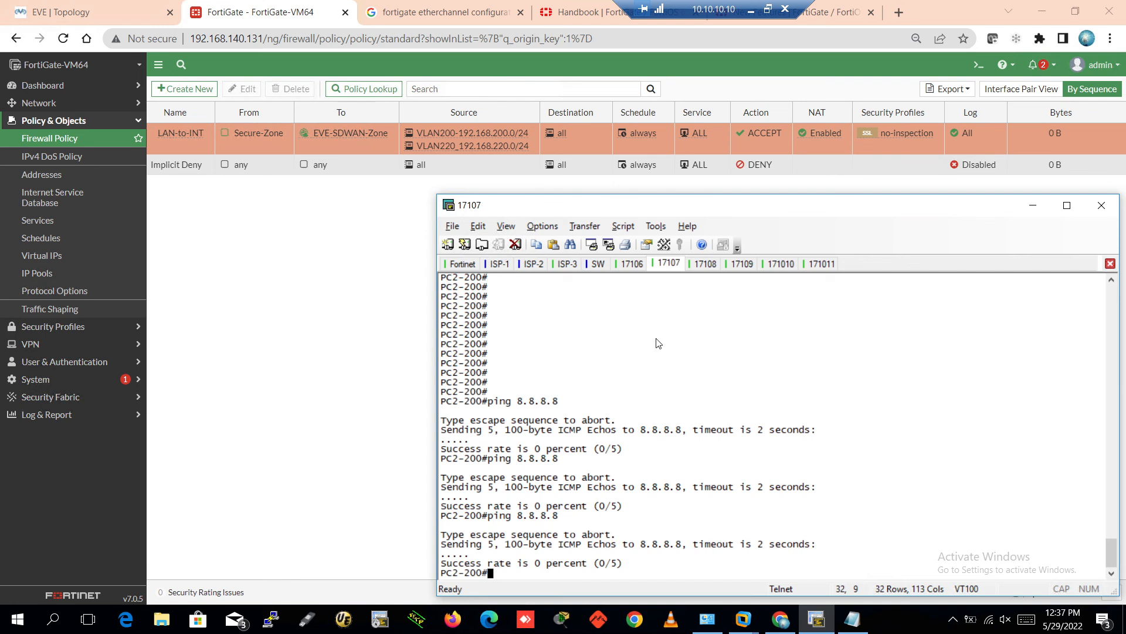
# Enter privileged mode on PC3-200 and ping 8.8.8.8, which fails
pyautogui.click(705, 267)
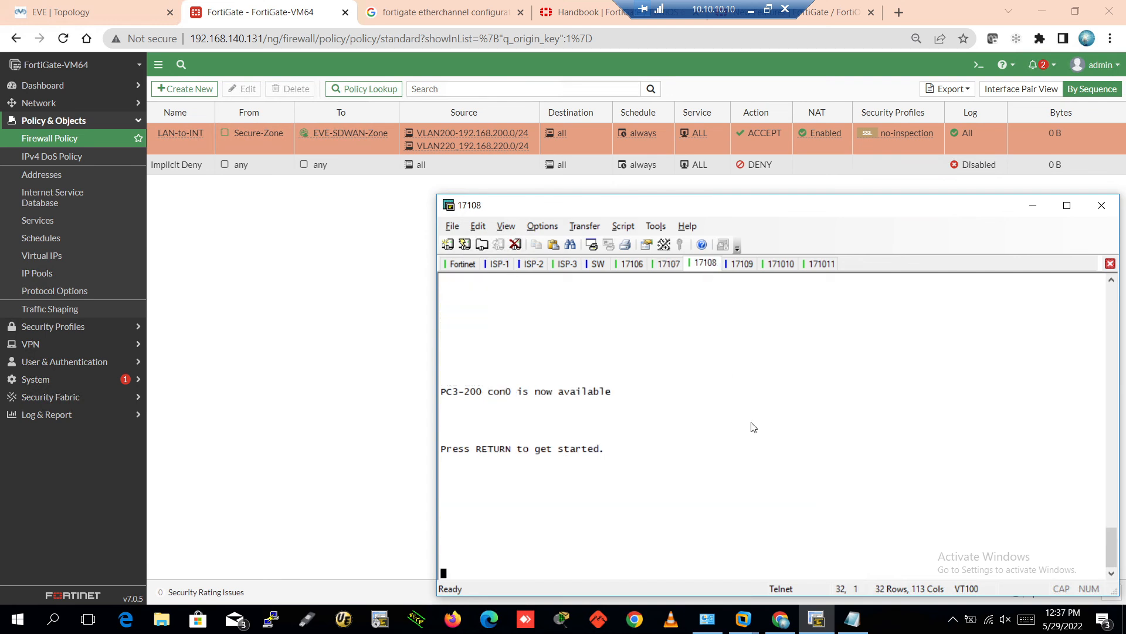
pyautogui.press('Return')
pyautogui.press('Return')
pyautogui.press('Return')
pyautogui.press('Return')
pyautogui.write('en')
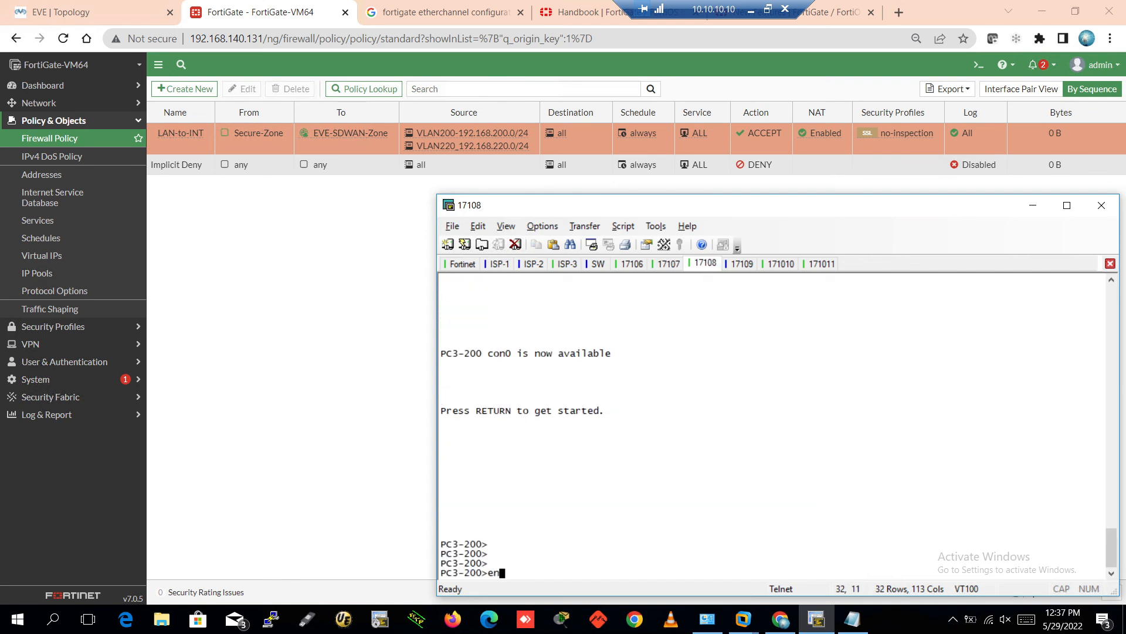
pyautogui.press('Return')
pyautogui.press('Return')
pyautogui.press('Return')
pyautogui.press('Return')
pyautogui.press('Return')
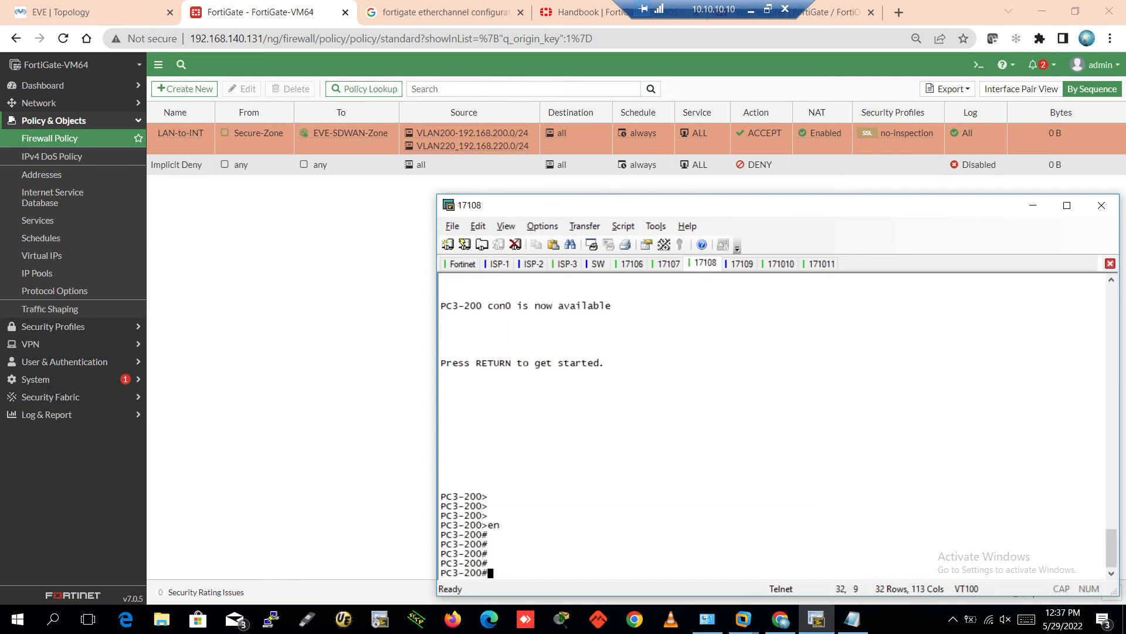
pyautogui.write('ping ')
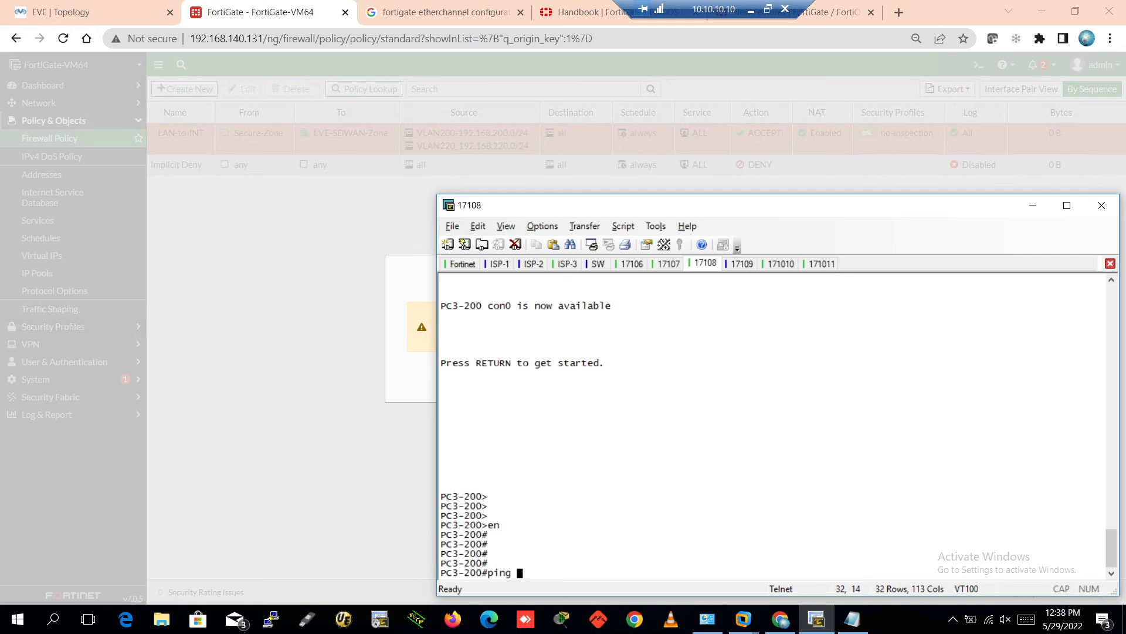
pyautogui.write('8.8.8.8.')
pyautogui.press('Return')
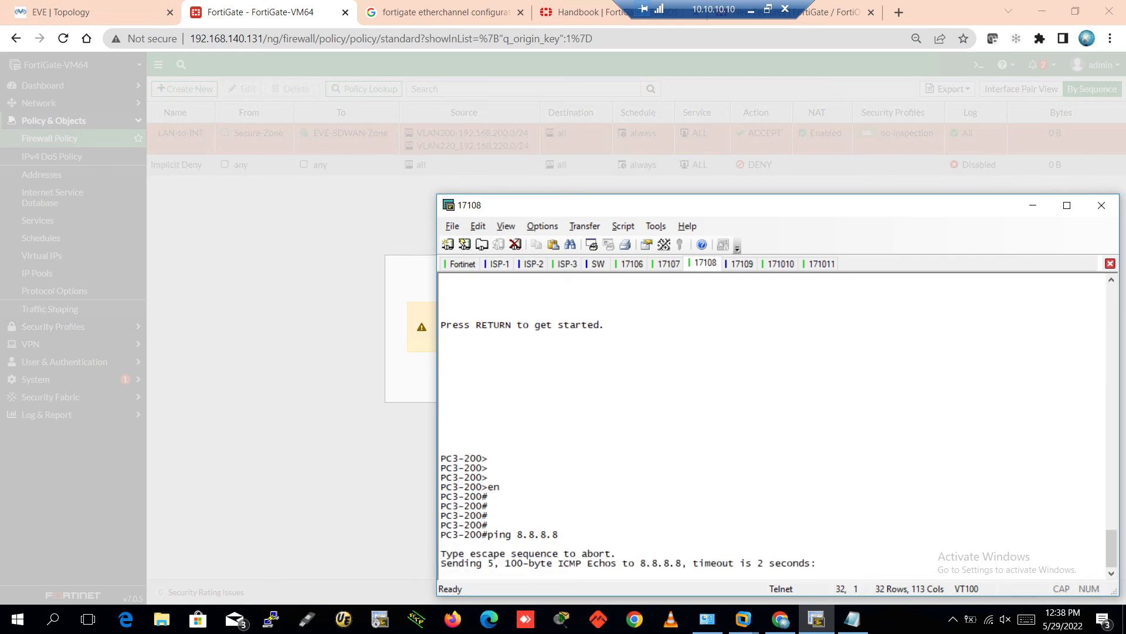
# Rerun the 8.8.8.8 ping from PC1-200, which succeeds
pyautogui.click(664, 265)
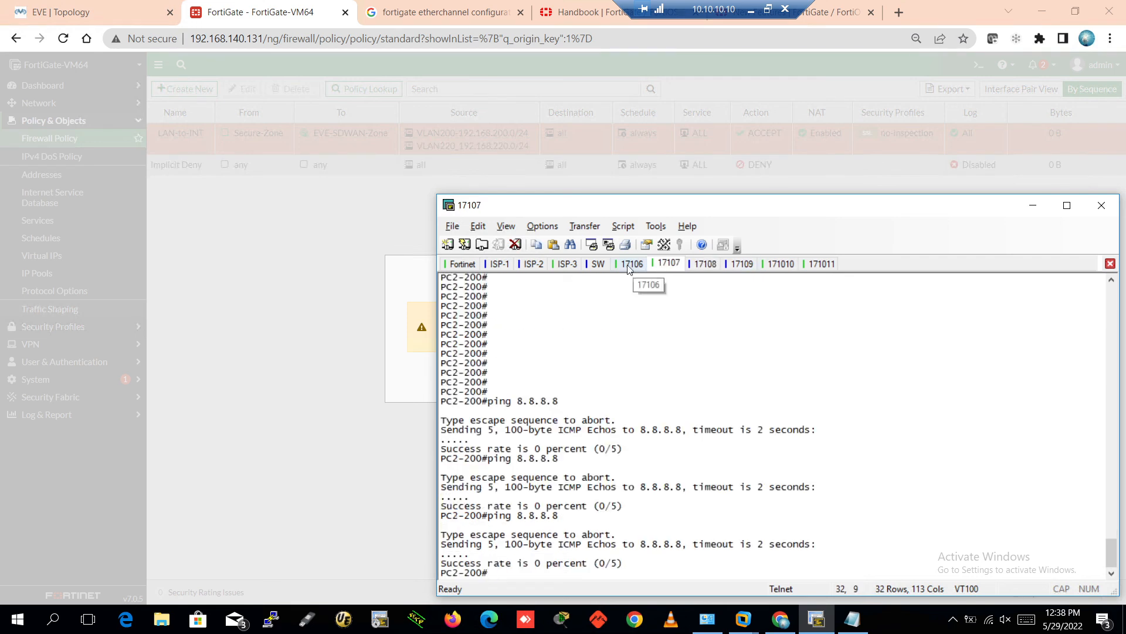
pyautogui.click(632, 263)
pyautogui.press('Up')
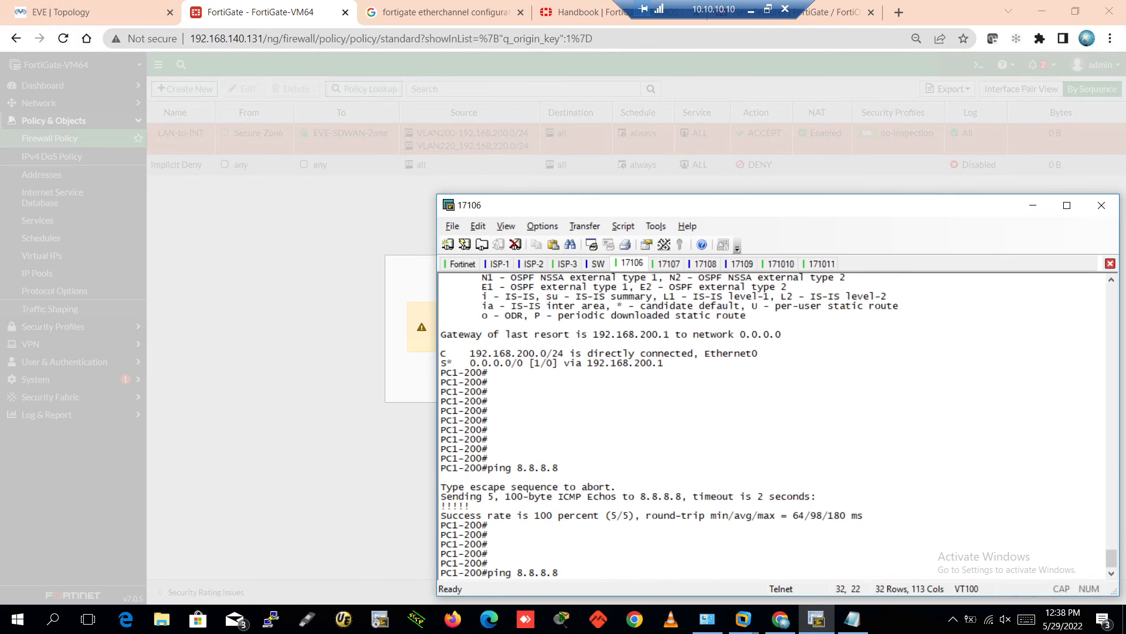
pyautogui.press('Return')
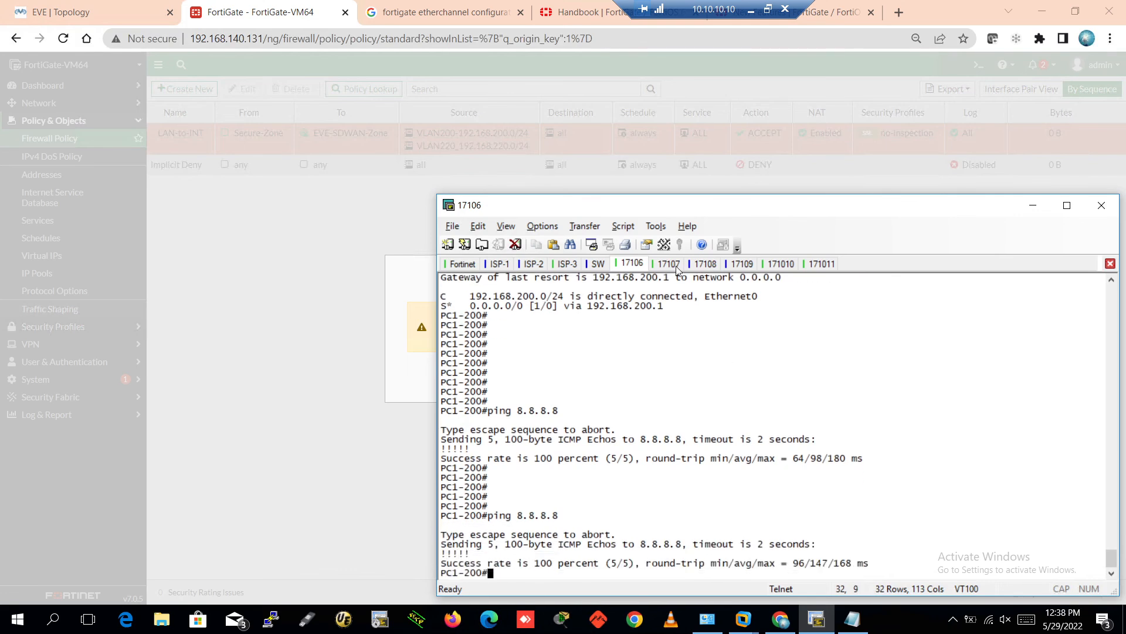
# Ping the gateway 192.168.200.1 from PC3-200
pyautogui.click(668, 264)
pyautogui.click(706, 264)
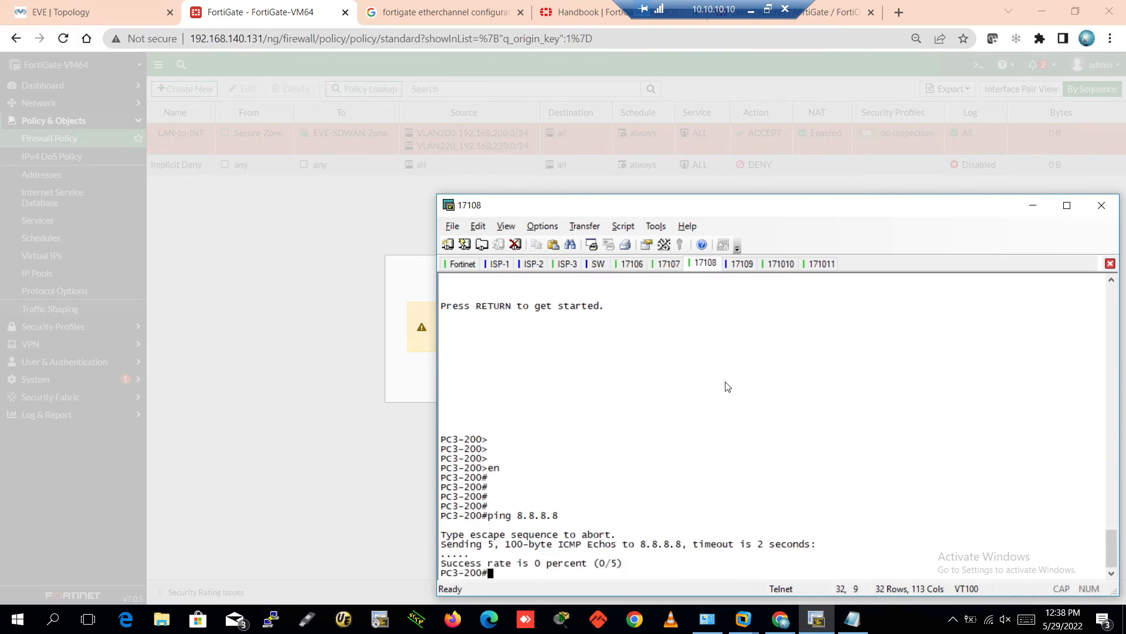
pyautogui.press('Return')
pyautogui.press('Return')
pyautogui.press('Return')
pyautogui.press('Return')
pyautogui.write('p')
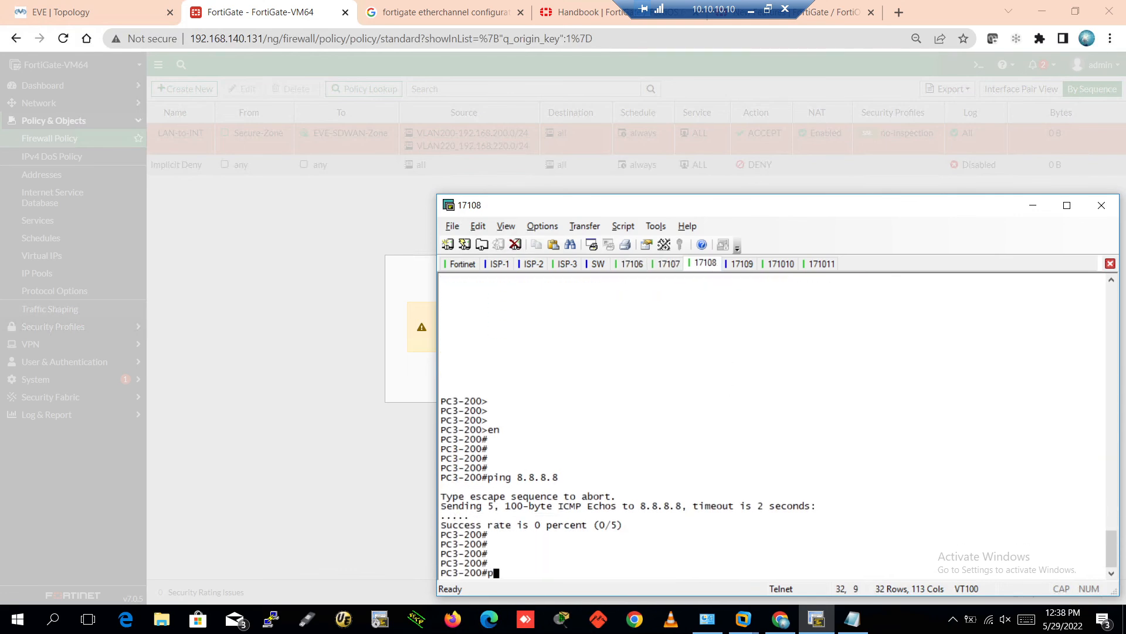
pyautogui.write('ing 192.168.200.1')
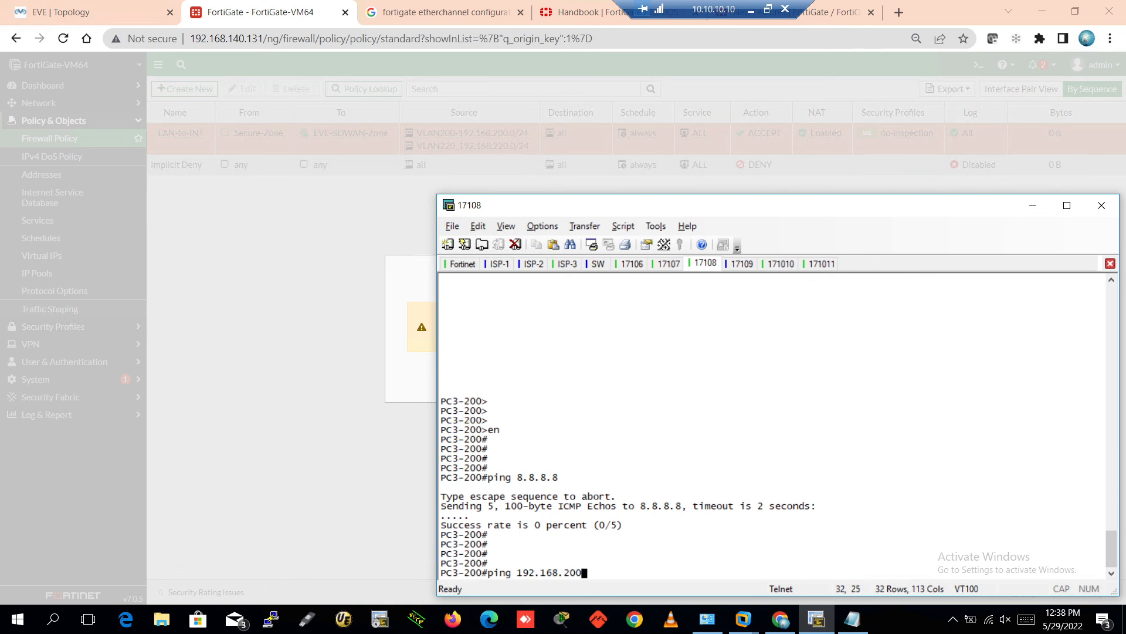
pyautogui.press('Return')
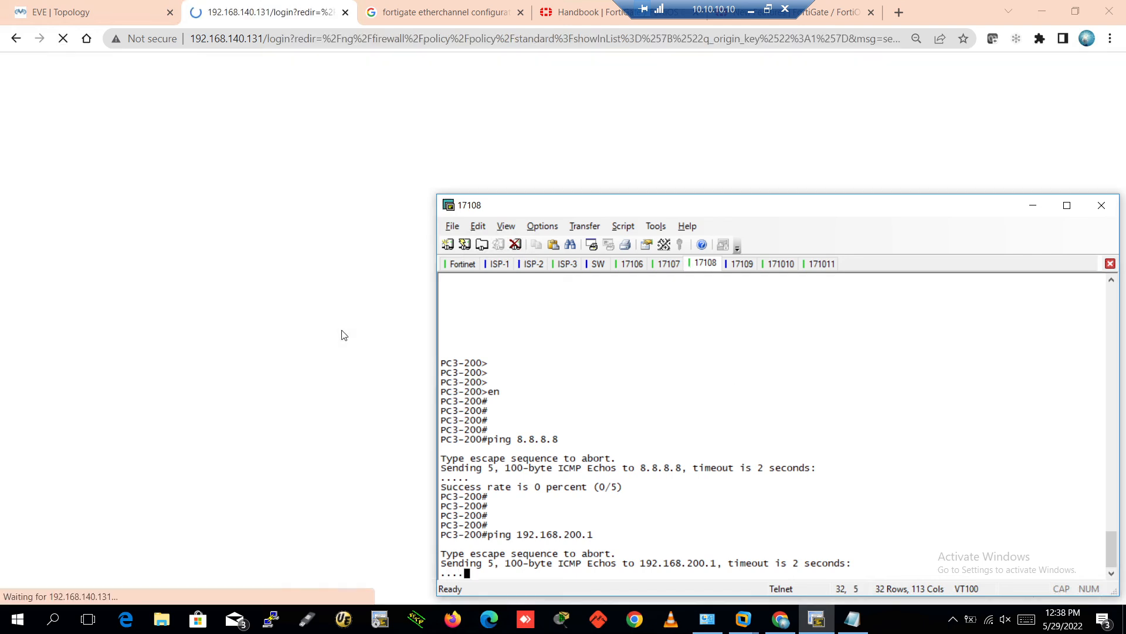
# Check the EVE topology, then run show ip int brief on PC2-200, showing 192.168.200.203
pyautogui.click(339, 318)
pyautogui.click(55, 11)
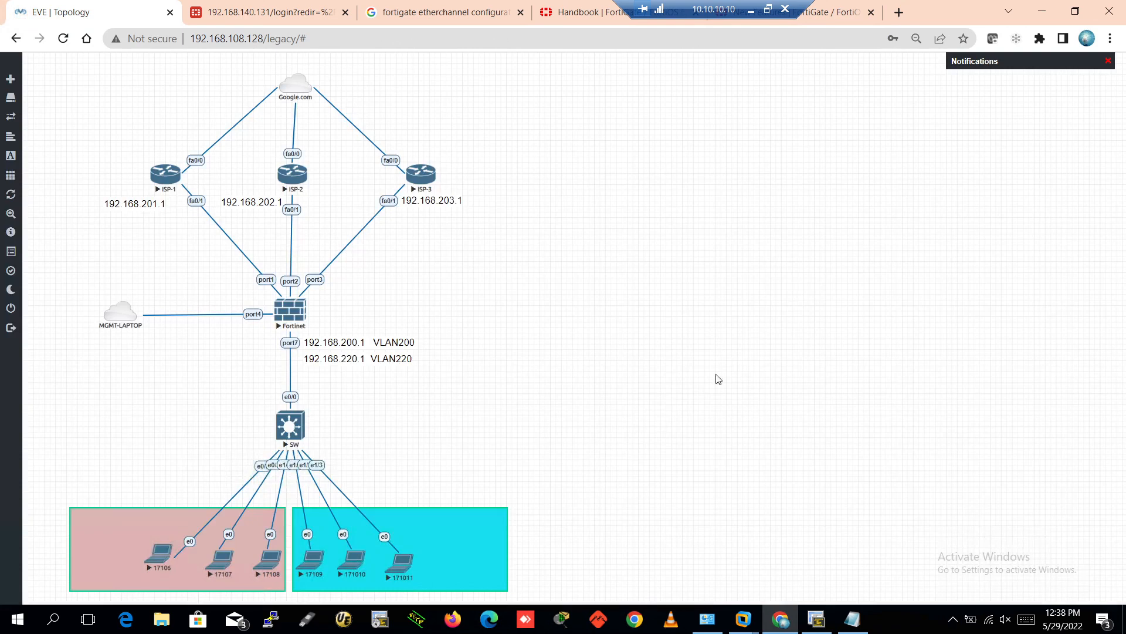
pyautogui.click(817, 619)
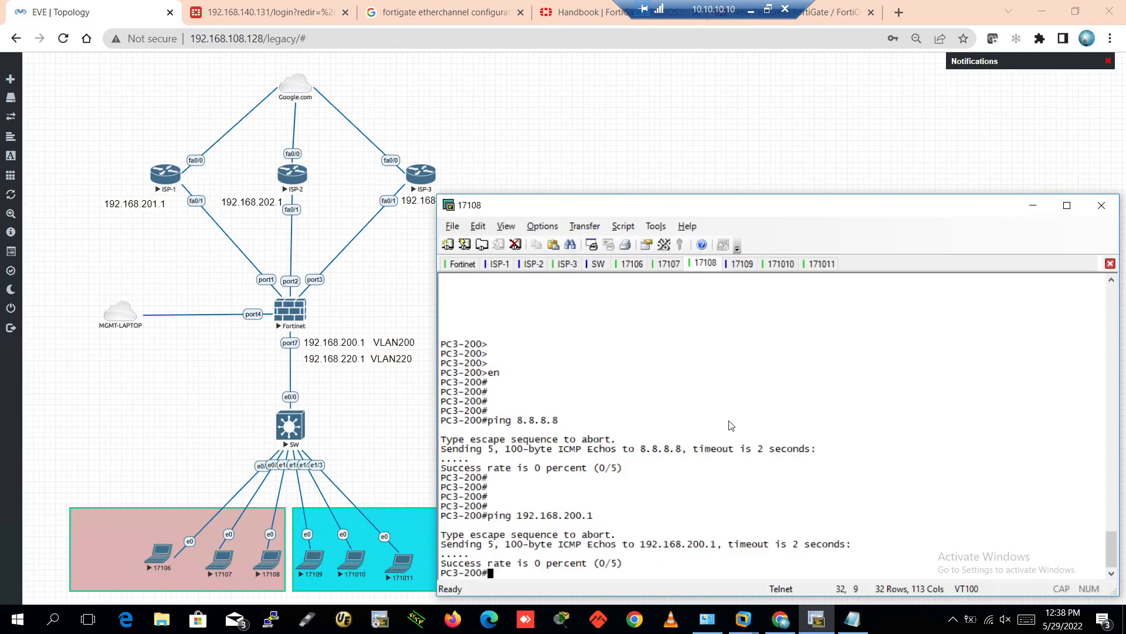
pyautogui.click(668, 263)
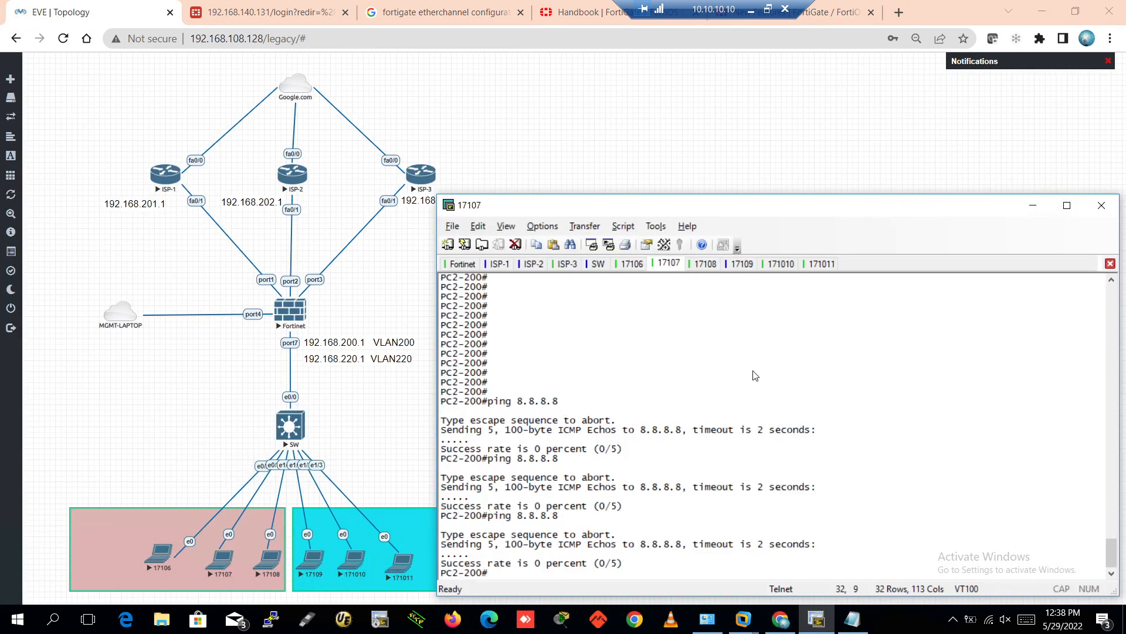
pyautogui.press('Return')
pyautogui.press('Return')
pyautogui.press('Return')
pyautogui.press('Return')
pyautogui.press('Return')
pyautogui.write('sho')
pyautogui.press('Tab')
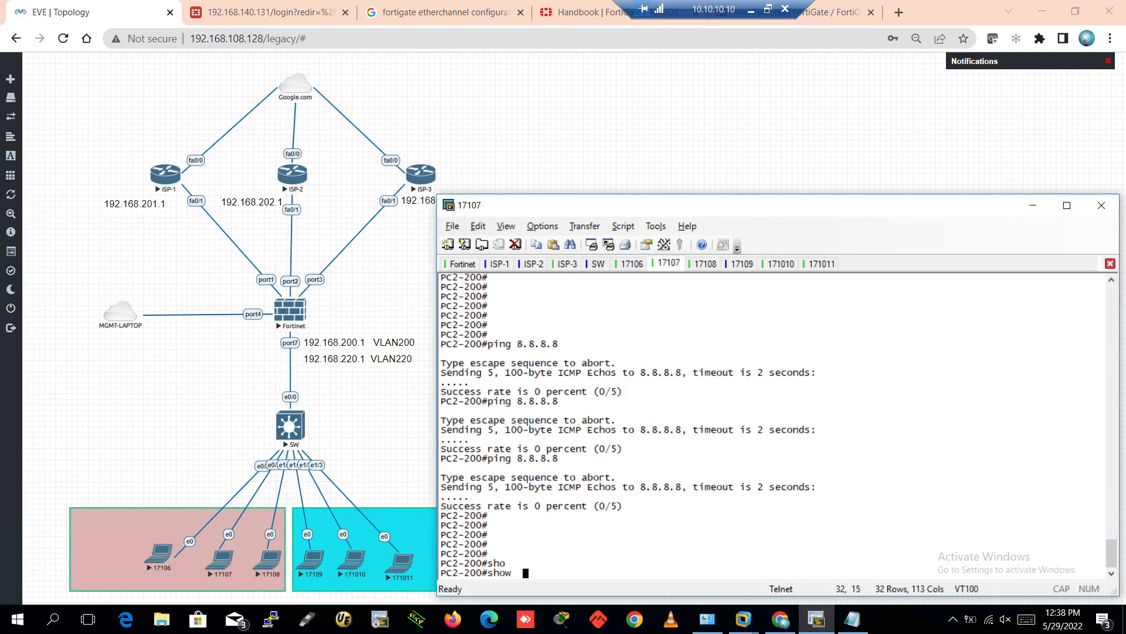
pyautogui.write('ip int bri')
pyautogui.press('Tab')
pyautogui.press('Return')
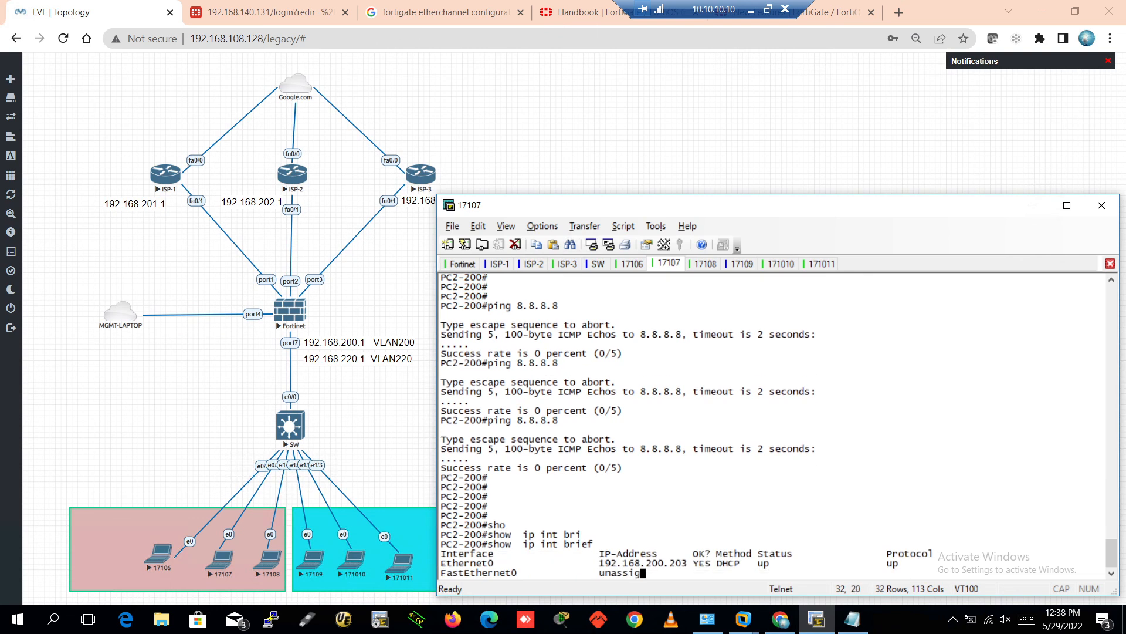
pyautogui.press('Return')
pyautogui.press('Return')
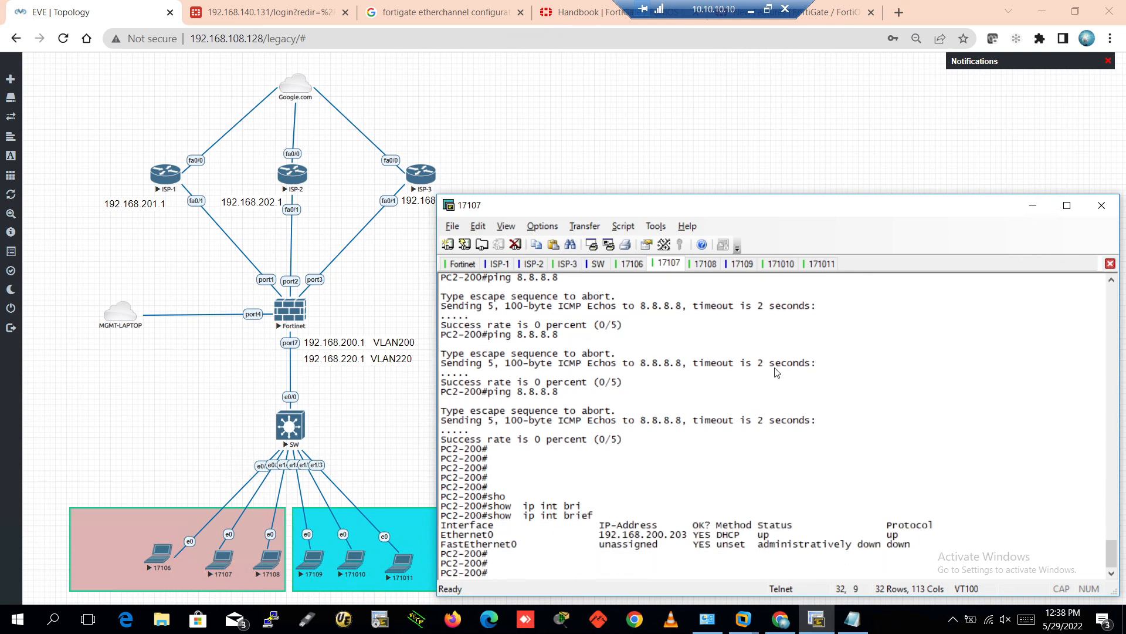
pyautogui.moveTo(600, 535); pyautogui.dragTo(700, 535)
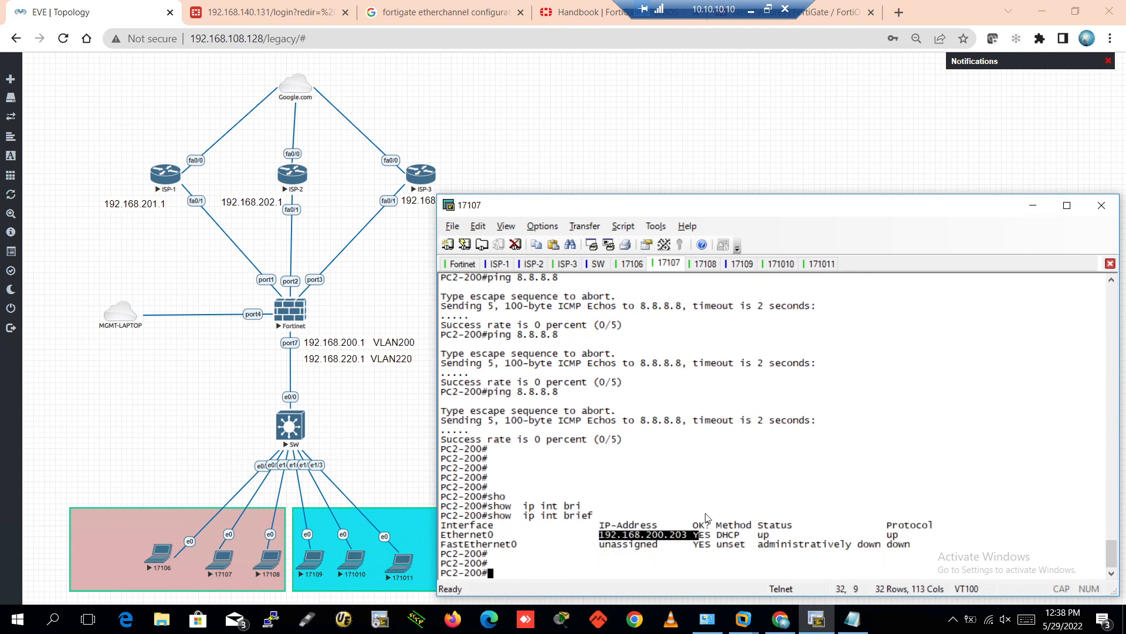
# Run show ip int brief on PC3-200, showing its 192.168.200.202 address
pyautogui.click(706, 264)
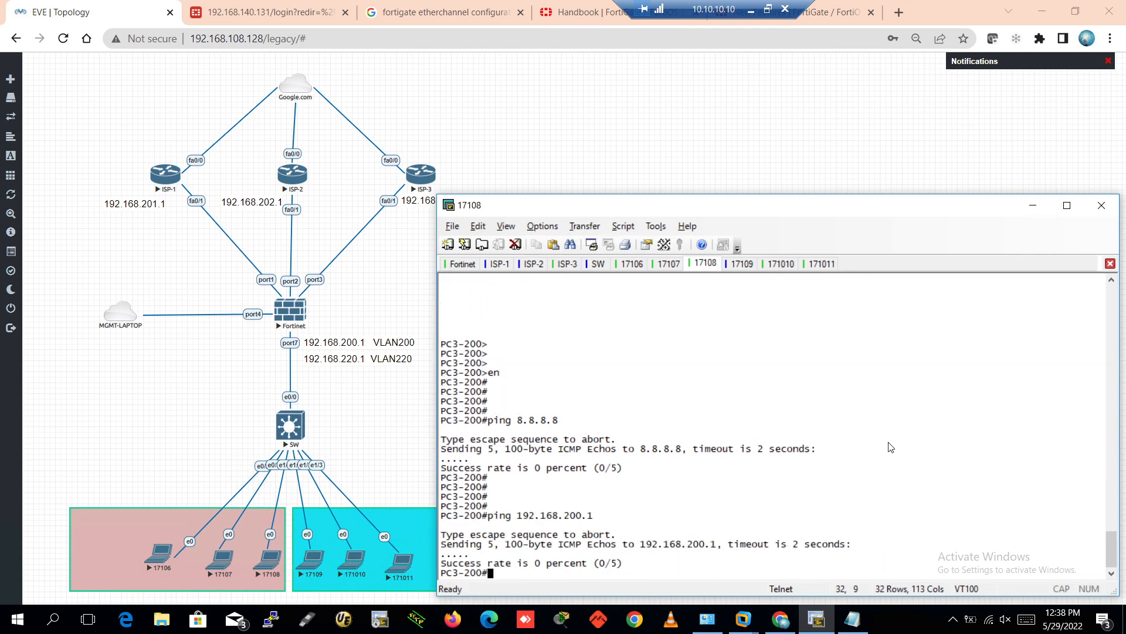
pyautogui.write('sho')
pyautogui.press('Tab')
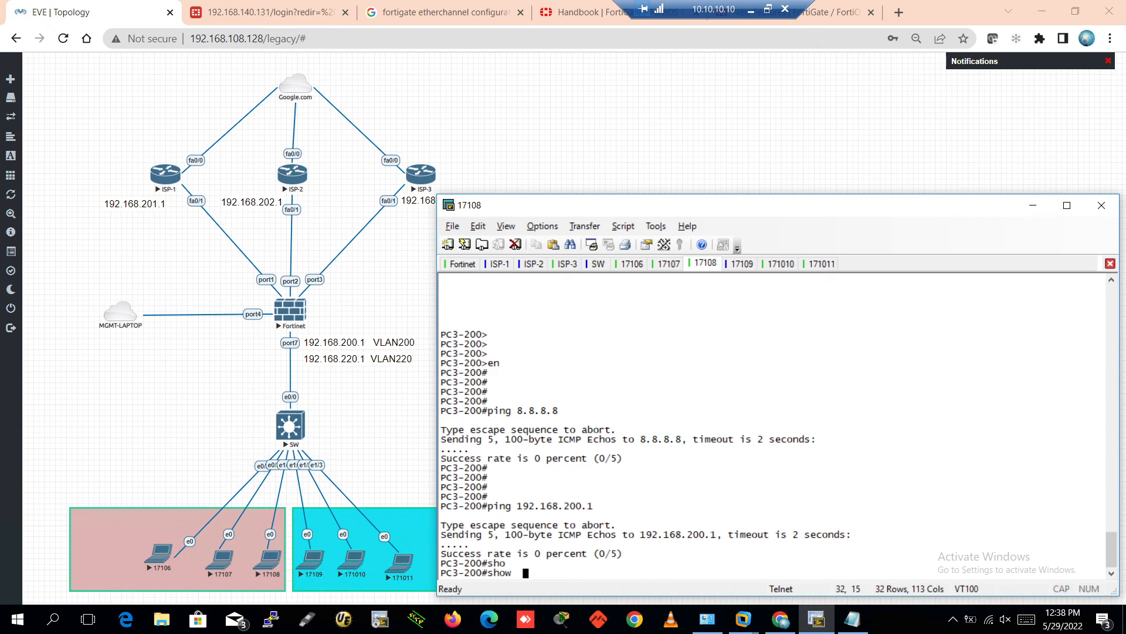
pyautogui.write('ip int bri')
pyautogui.press('Tab')
pyautogui.press('Return')
pyautogui.press('Return')
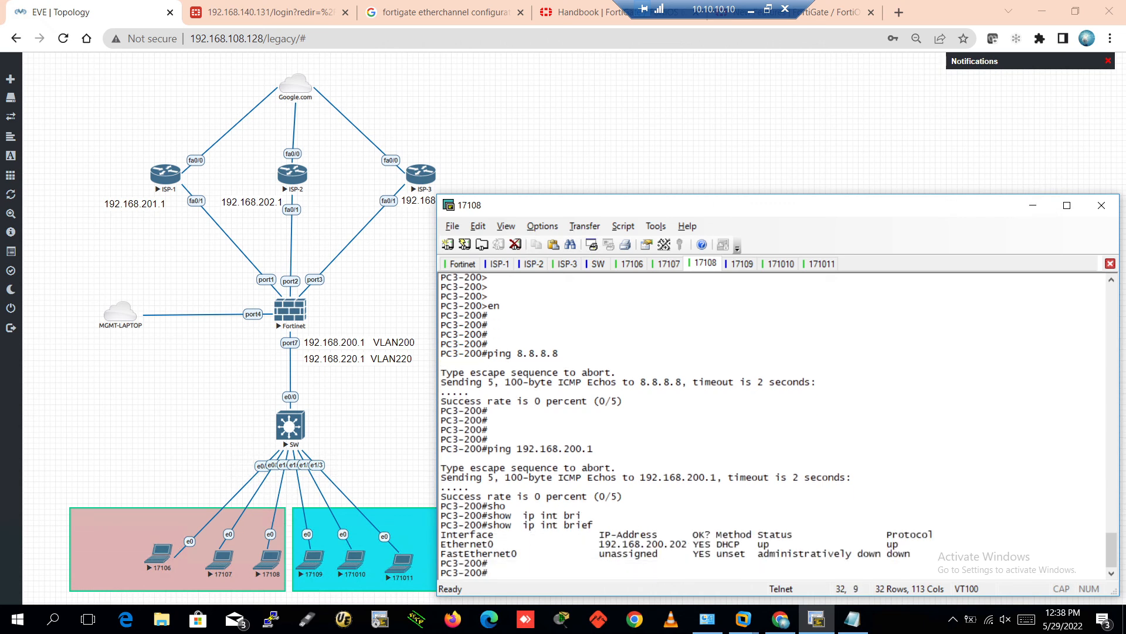
pyautogui.moveTo(582, 545); pyautogui.dragTo(787, 549)
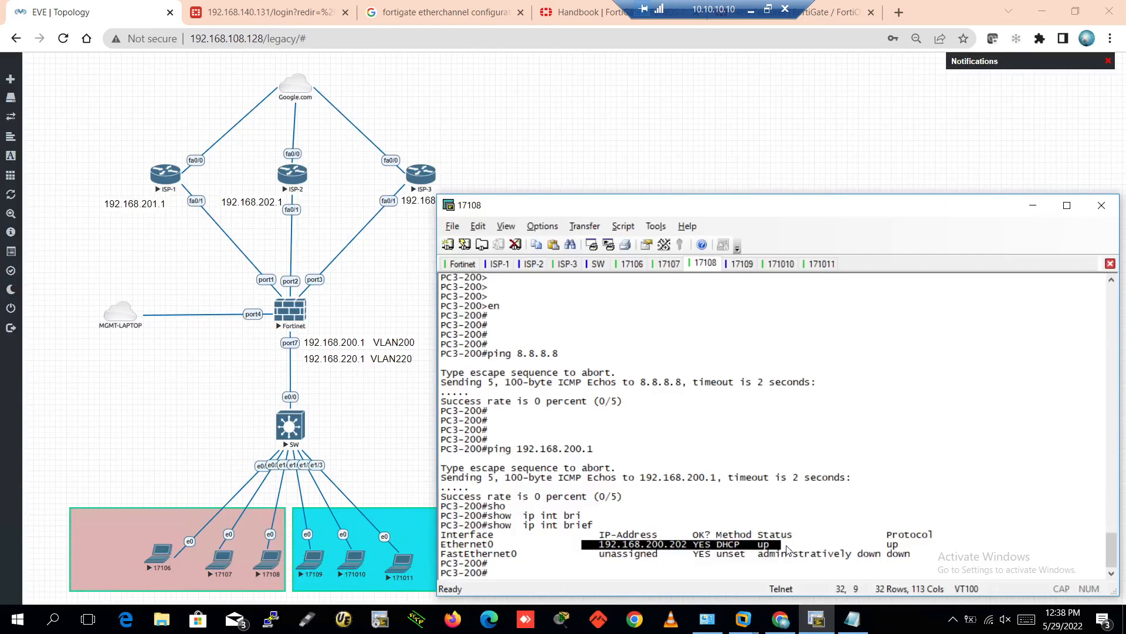
# On the switch, enter enable mode and run show interfaces status to list port VLANs
pyautogui.click(597, 264)
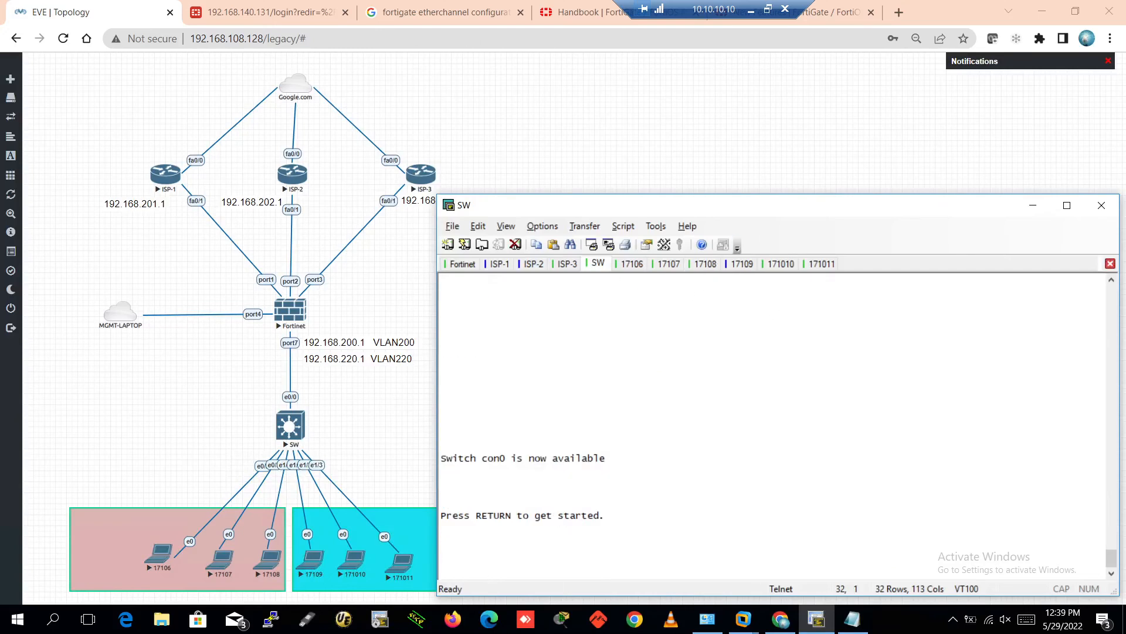
pyautogui.press('Return')
pyautogui.press('Return')
pyautogui.press('Return')
pyautogui.press('Return')
pyautogui.press('Return')
pyautogui.press('Return')
pyautogui.press('Return')
pyautogui.write('en')
pyautogui.press('Return')
pyautogui.press('Return')
pyautogui.press('Return')
pyautogui.press('Return')
pyautogui.press('Return')
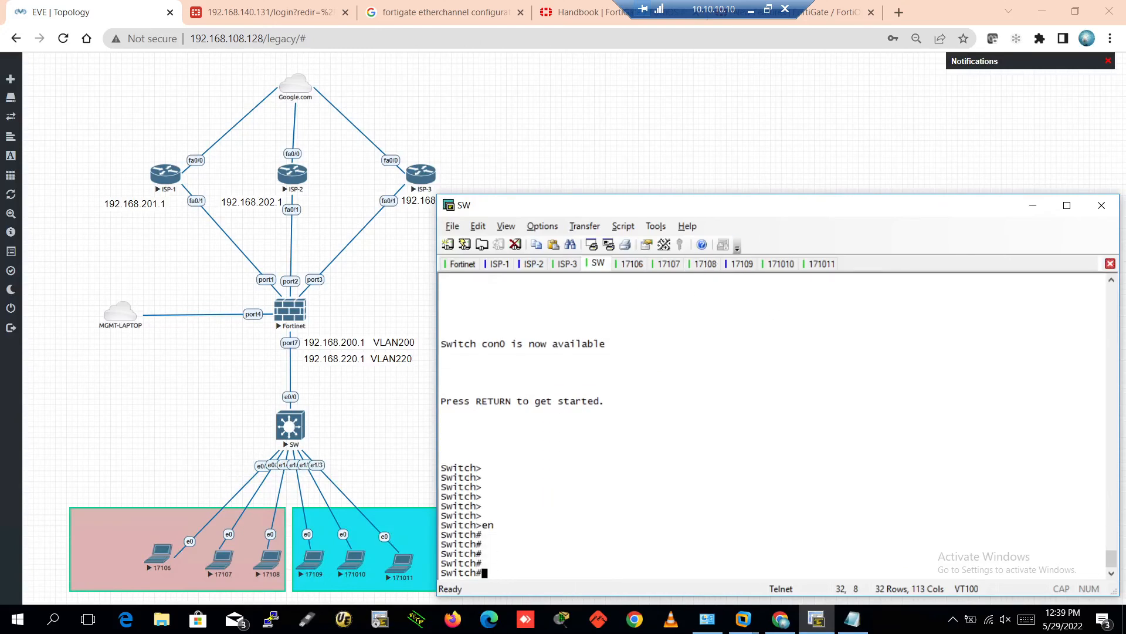
pyautogui.write('sho')
pyautogui.press('Tab')
pyautogui.write('int')
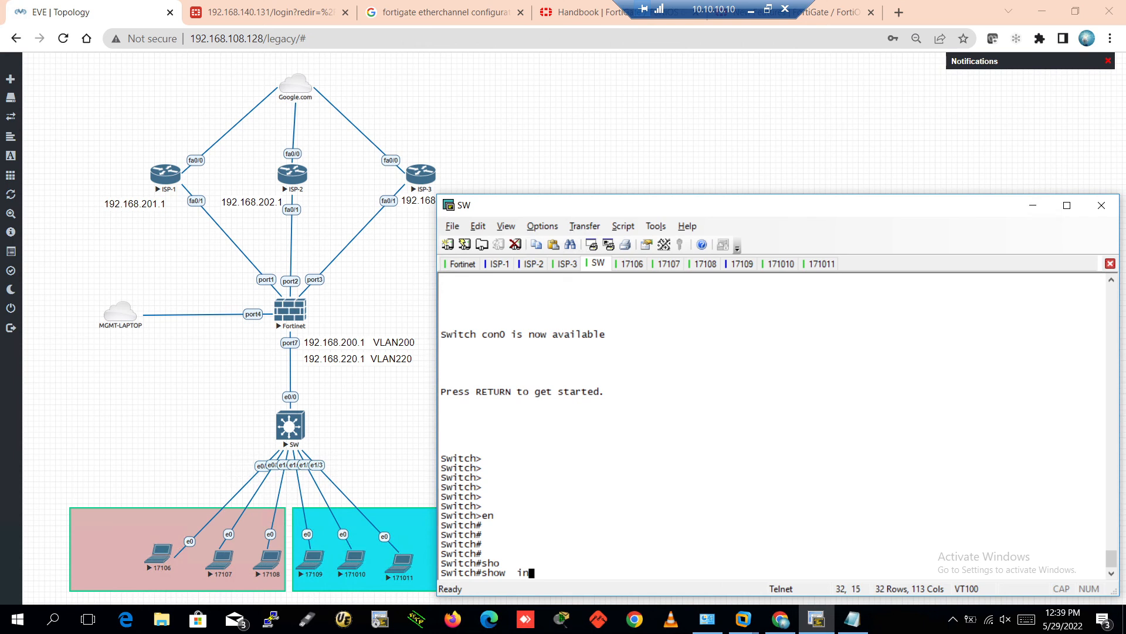
pyautogui.press('Tab')
pyautogui.write('st')
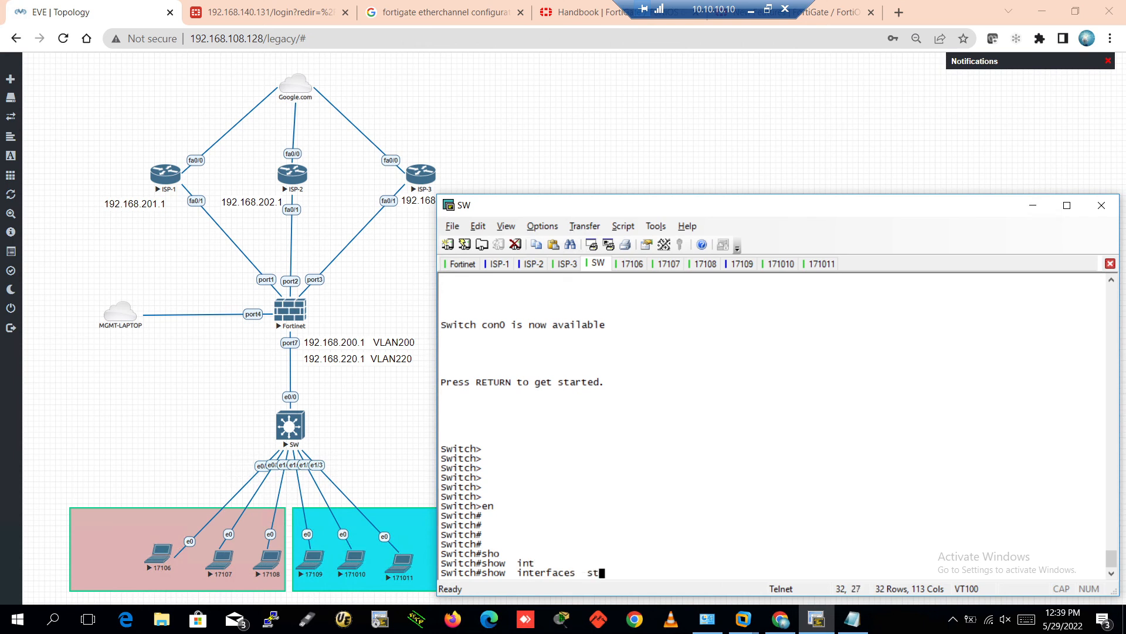
pyautogui.press('Tab')
pyautogui.write('atu')
pyautogui.press('Tab')
pyautogui.press('Return')
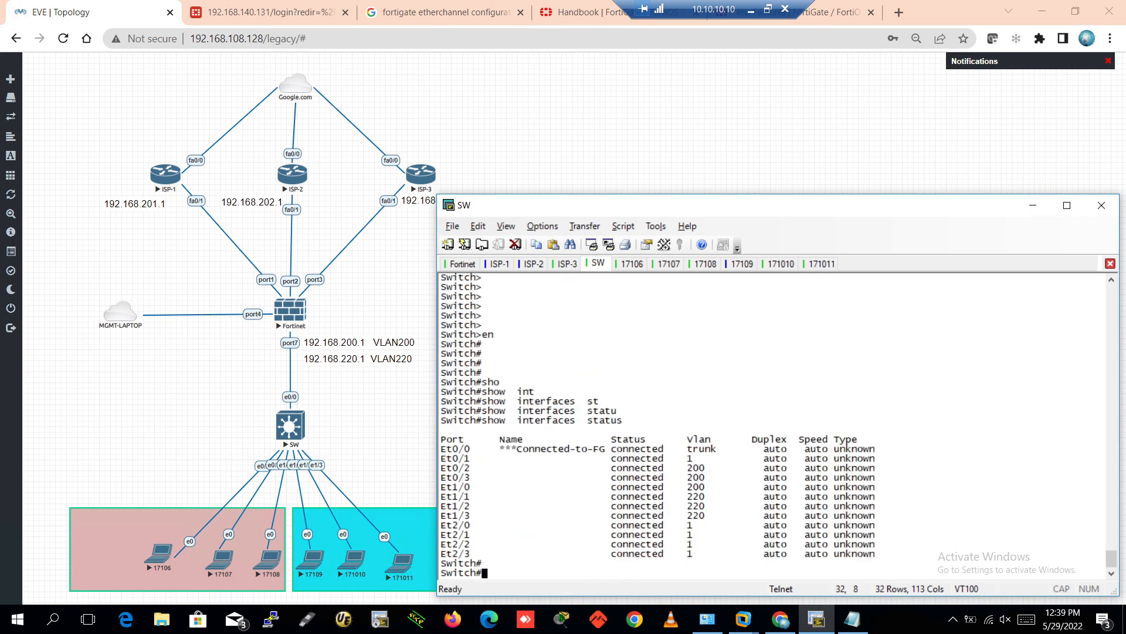
pyautogui.press('Return')
pyautogui.press('Return')
pyautogui.press('Return')
pyautogui.press('Return')
pyautogui.press('Return')
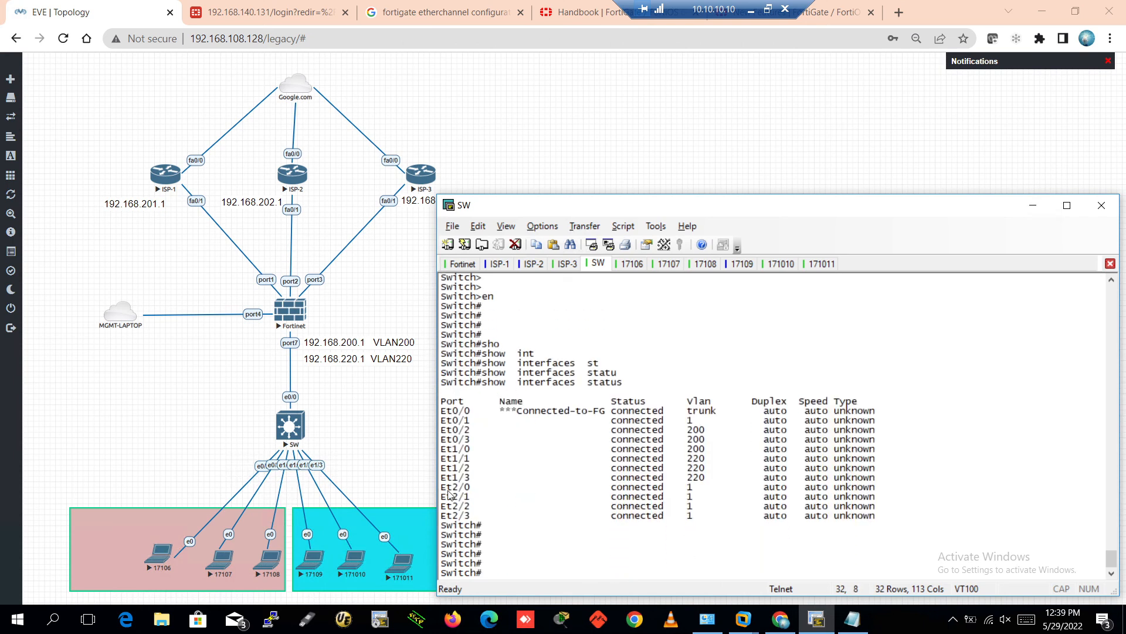
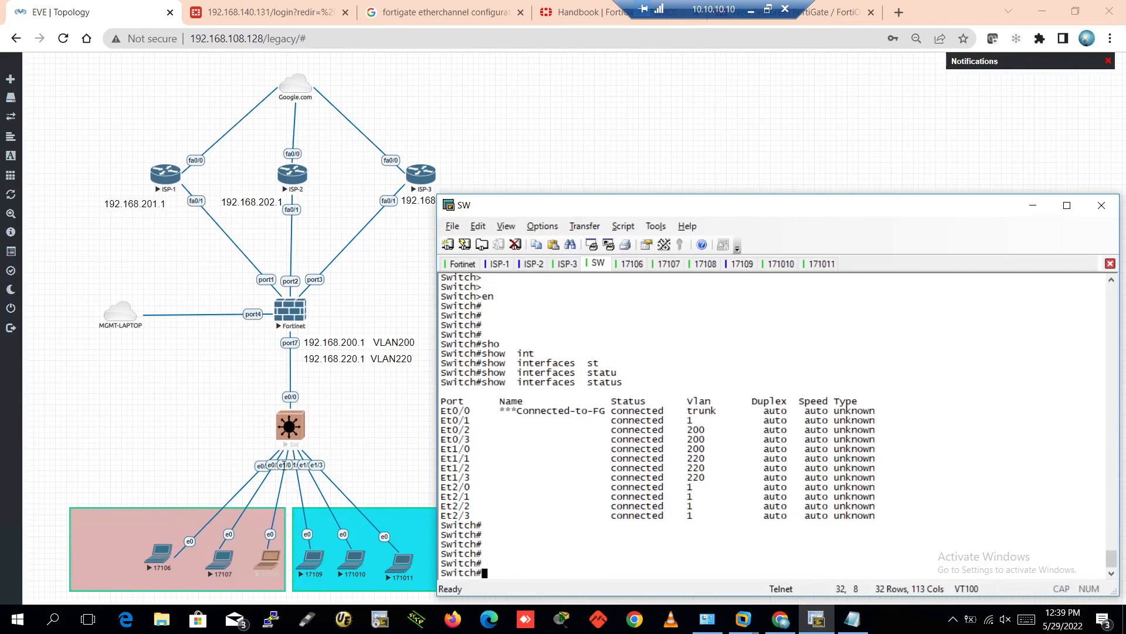
# On the switch, run show mac address-table interface e0/3 to see the learned MAC address
pyautogui.write('sho')
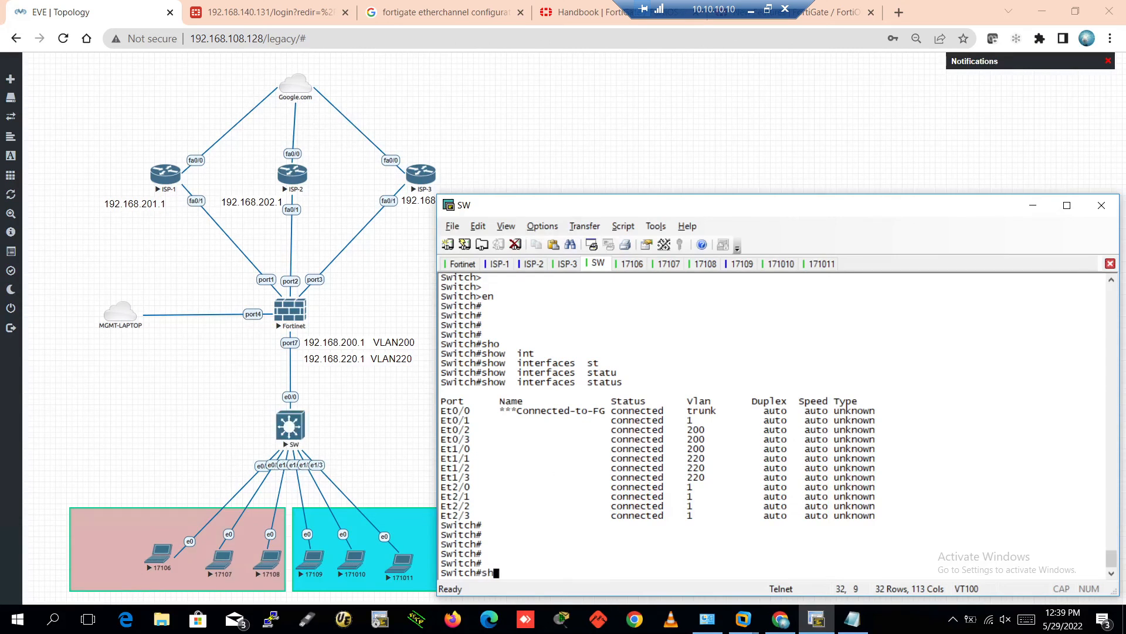
pyautogui.press('Tab')
pyautogui.write('mac add')
pyautogui.press('Tab')
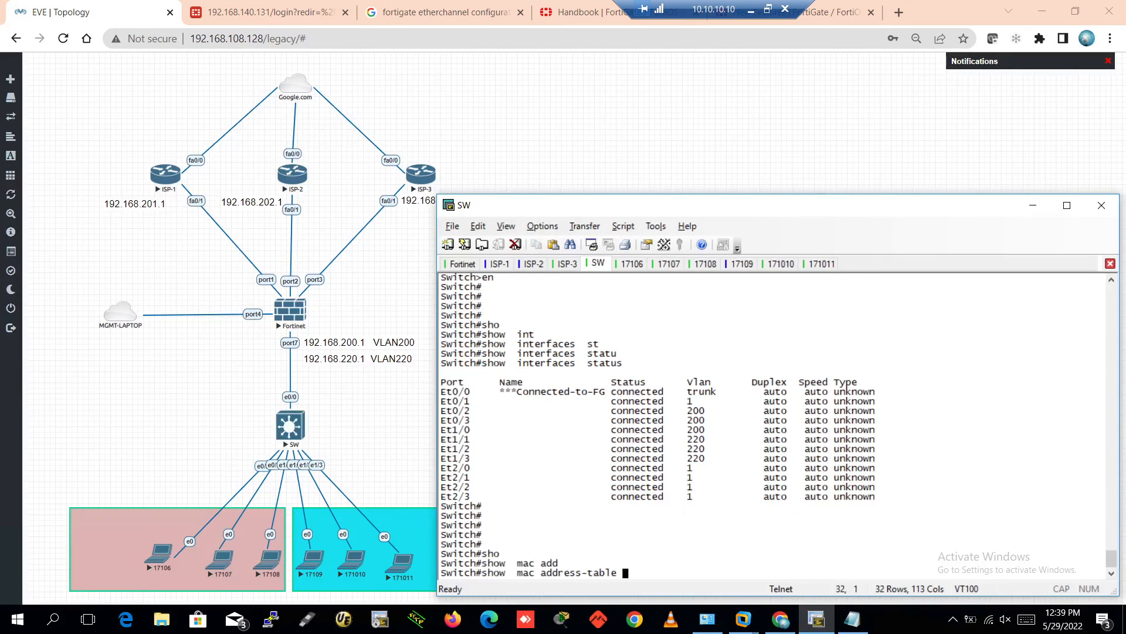
pyautogui.write('int')
pyautogui.press('Tab')
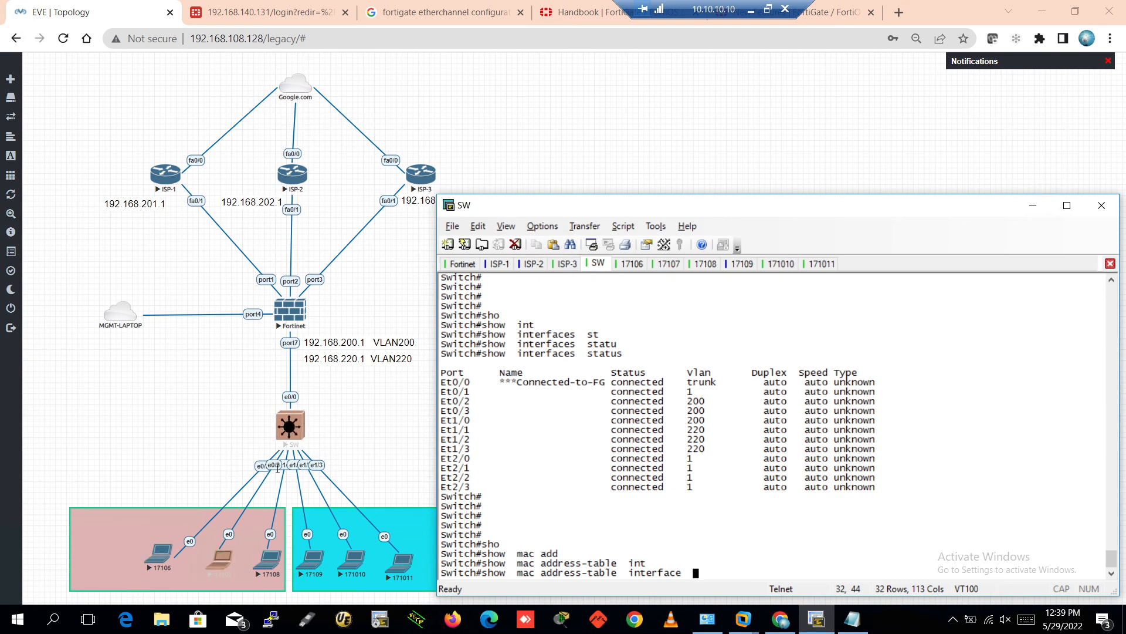
pyautogui.write('e')
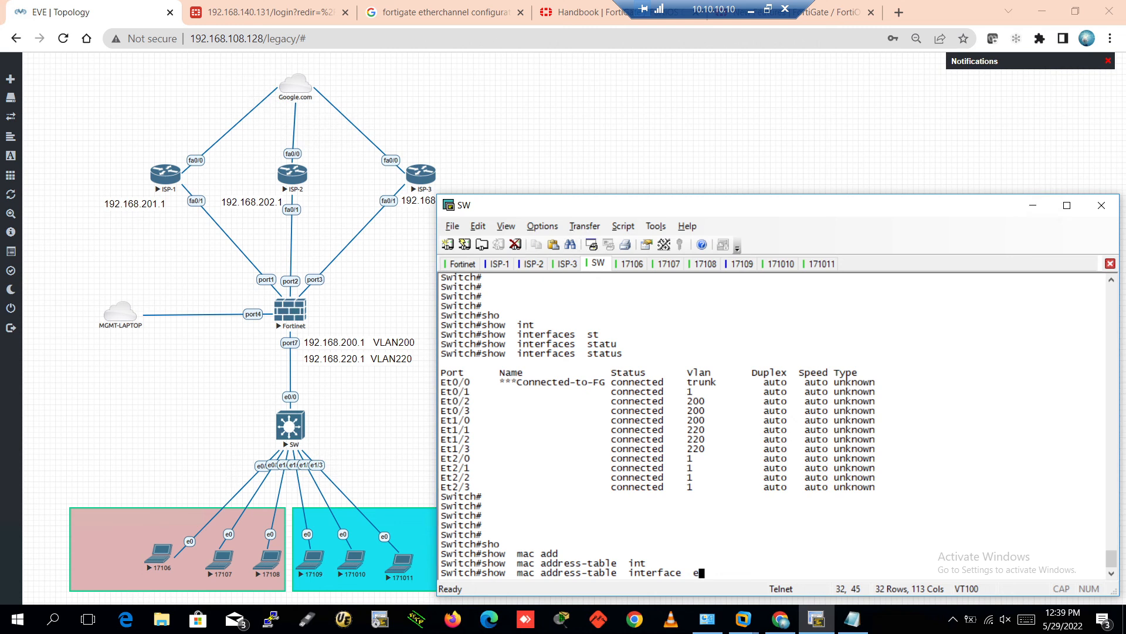
pyautogui.write('0/3')
pyautogui.press('Return')
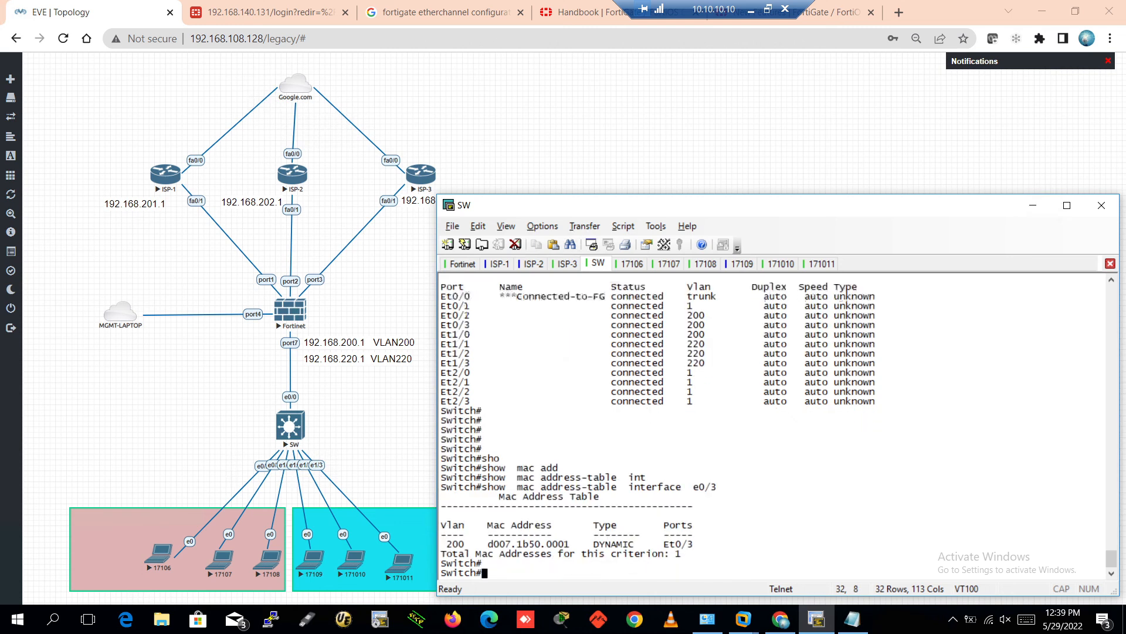
pyautogui.press('Return')
pyautogui.press('Return')
pyautogui.press('Return')
pyautogui.press('Return')
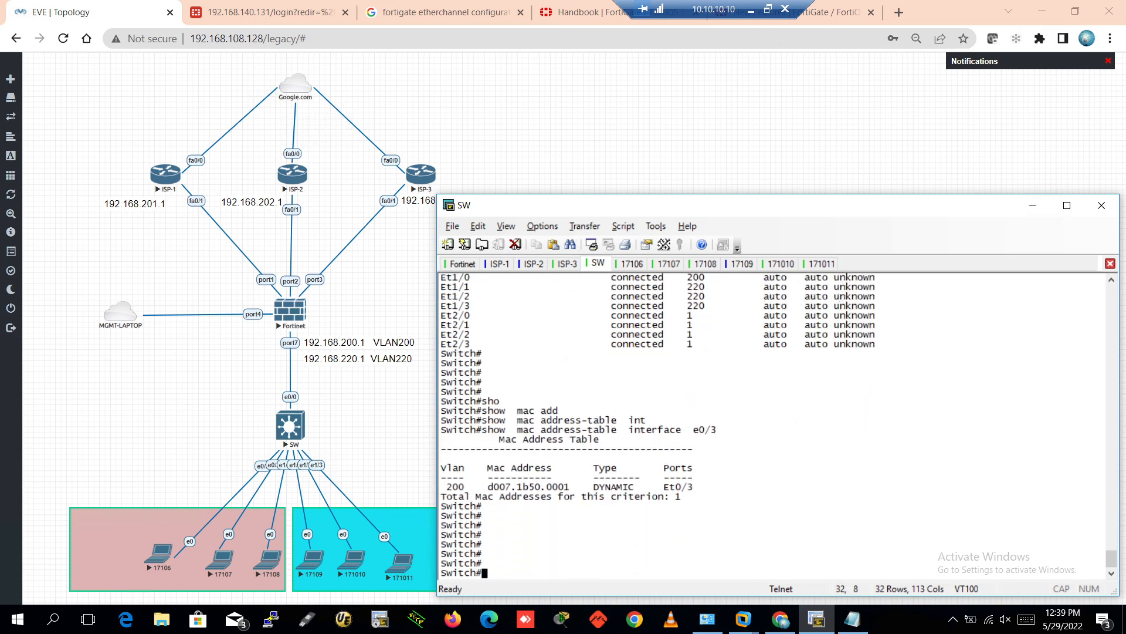
# Shut down switch port e0/1, re-enable it with no shutdown, and exit configuration mode
pyautogui.write('conid')
pyautogui.press('Tab')
pyautogui.write('fi')
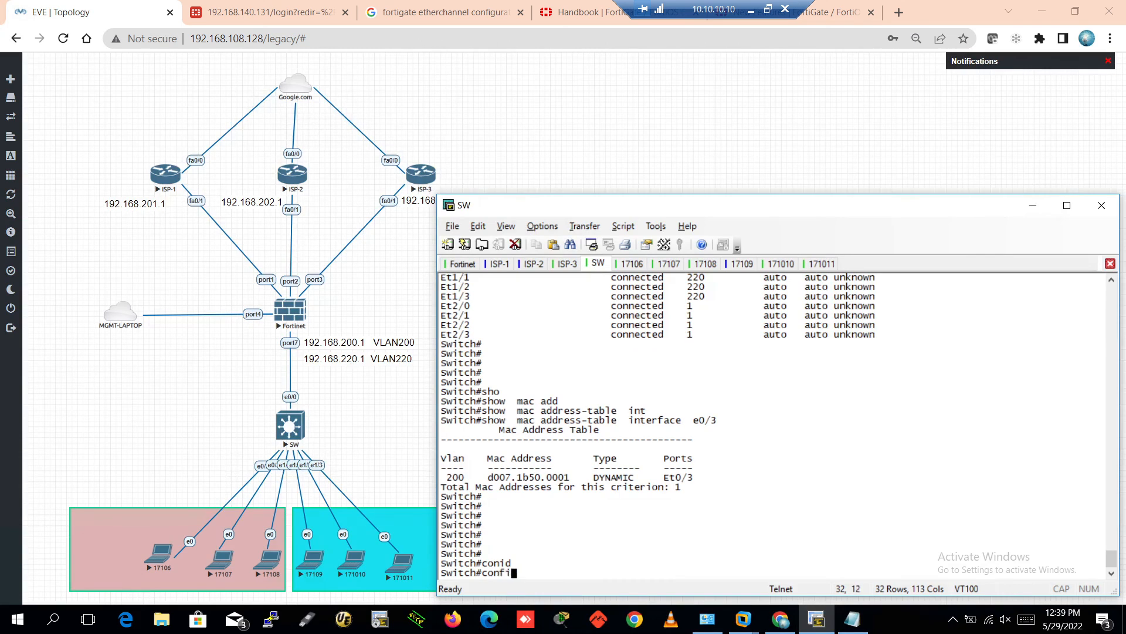
pyautogui.press('Tab')
pyautogui.write('ter')
pyautogui.press('Tab')
pyautogui.press('Return')
pyautogui.press('Return')
pyautogui.press('Return')
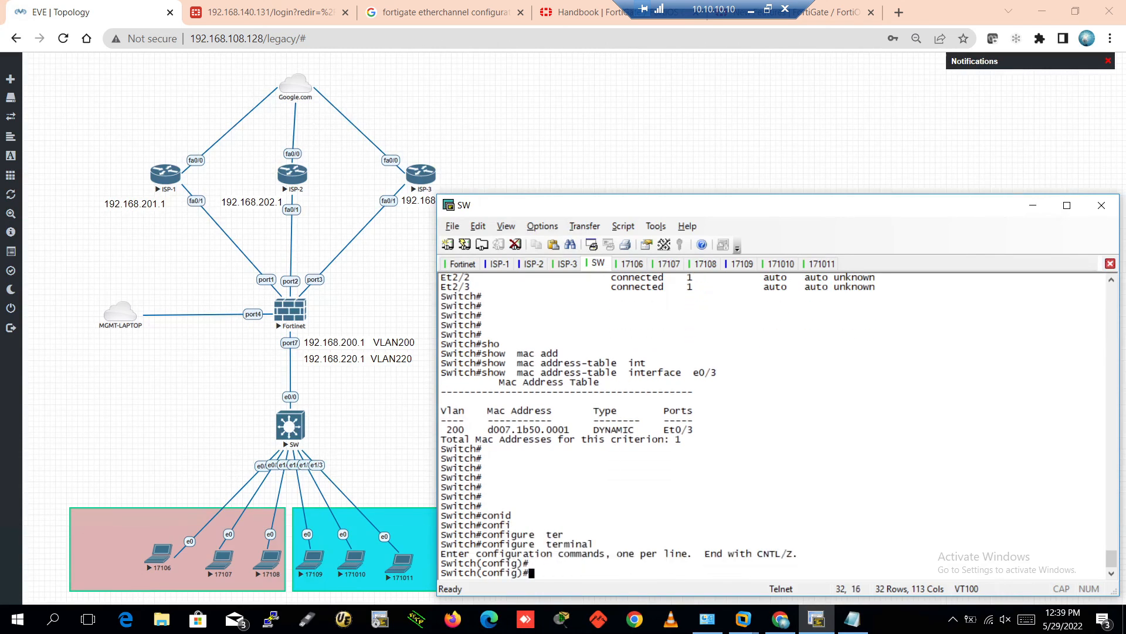
pyautogui.write('int')
pyautogui.press('Tab')
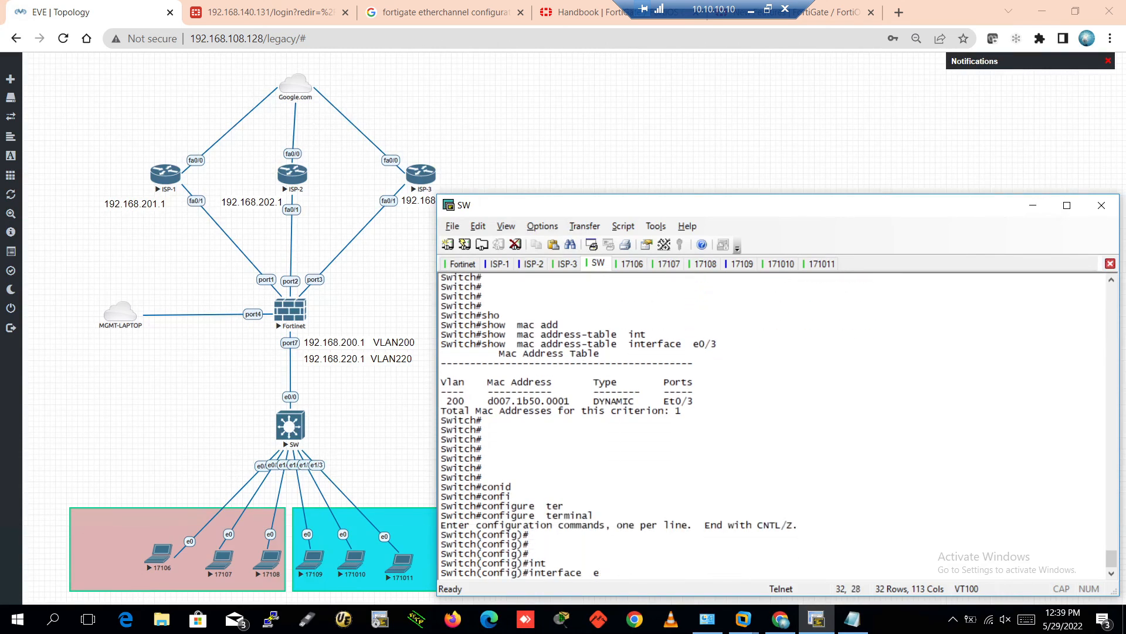
pyautogui.write('e0/1')
pyautogui.press('Return')
pyautogui.press('Return')
pyautogui.press('Return')
pyautogui.write('shu')
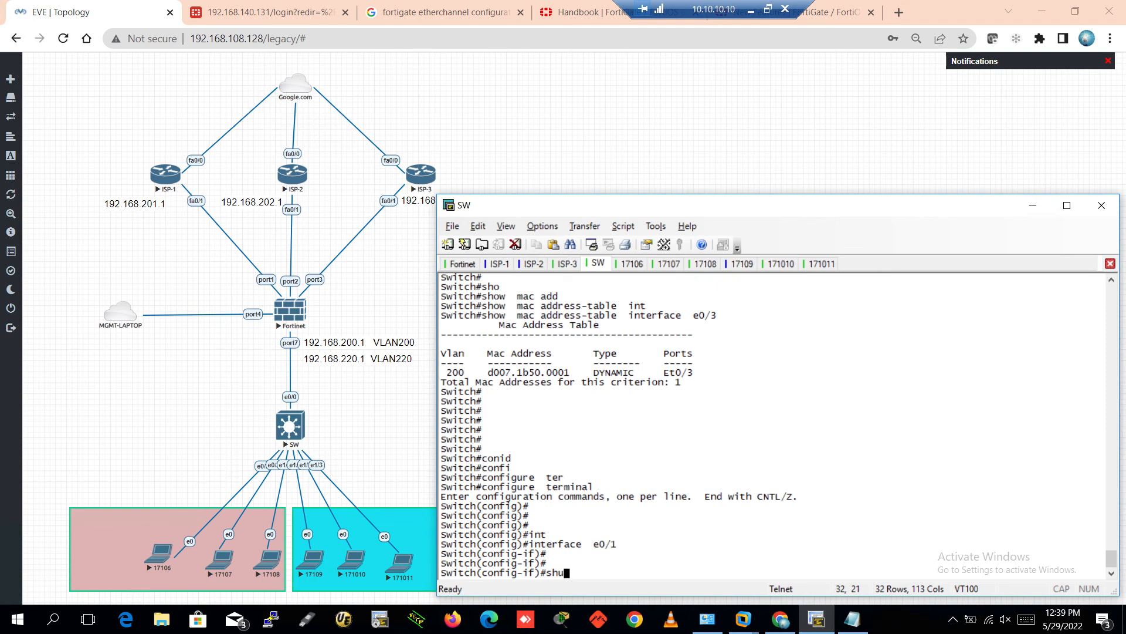
pyautogui.press('Tab')
pyautogui.press('Return')
pyautogui.write('no shu')
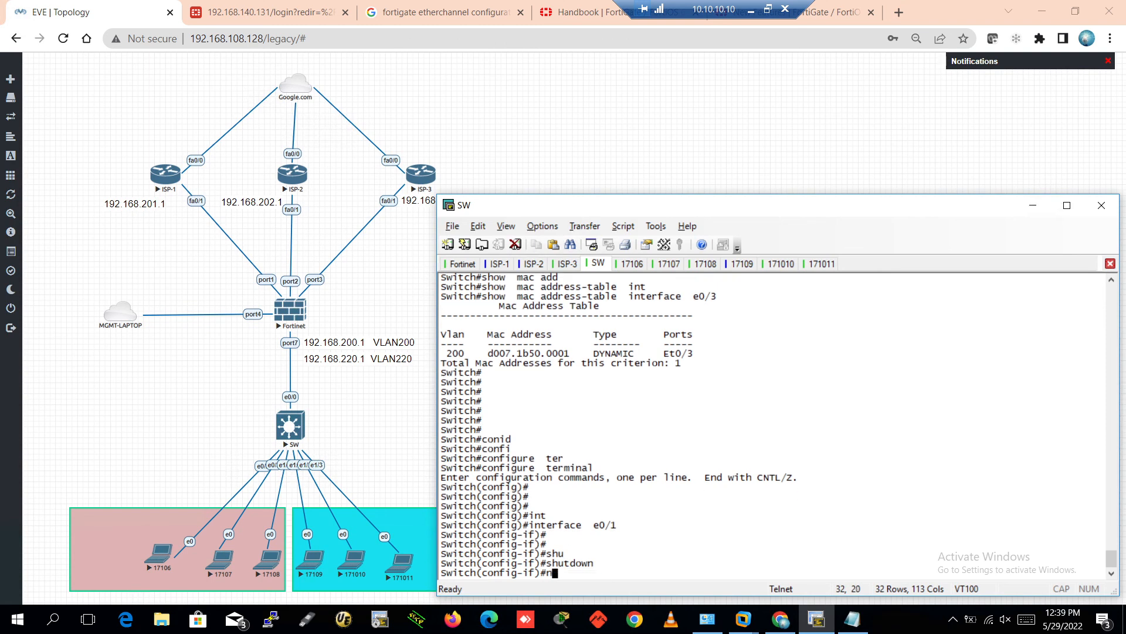
pyautogui.press('Tab')
pyautogui.press('Return')
pyautogui.press('Return')
pyautogui.press('Return')
pyautogui.press('Return')
pyautogui.hotkey('ctrl', 'z')
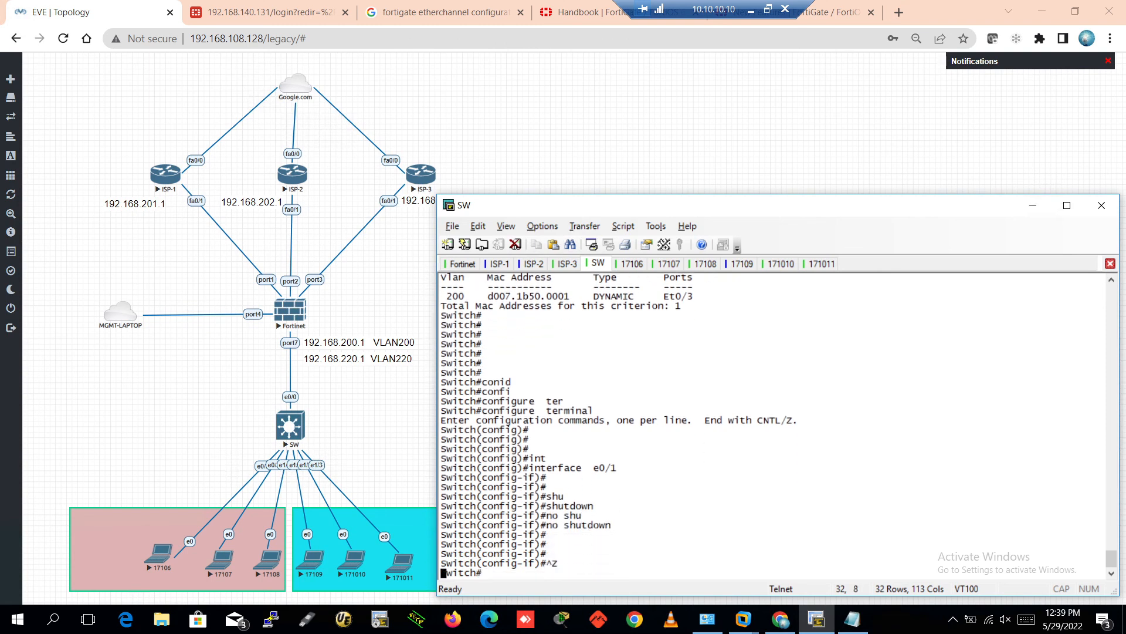
pyautogui.press('Return')
pyautogui.press('Return')
pyautogui.press('Return')
pyautogui.press('Return')
pyautogui.press('Return')
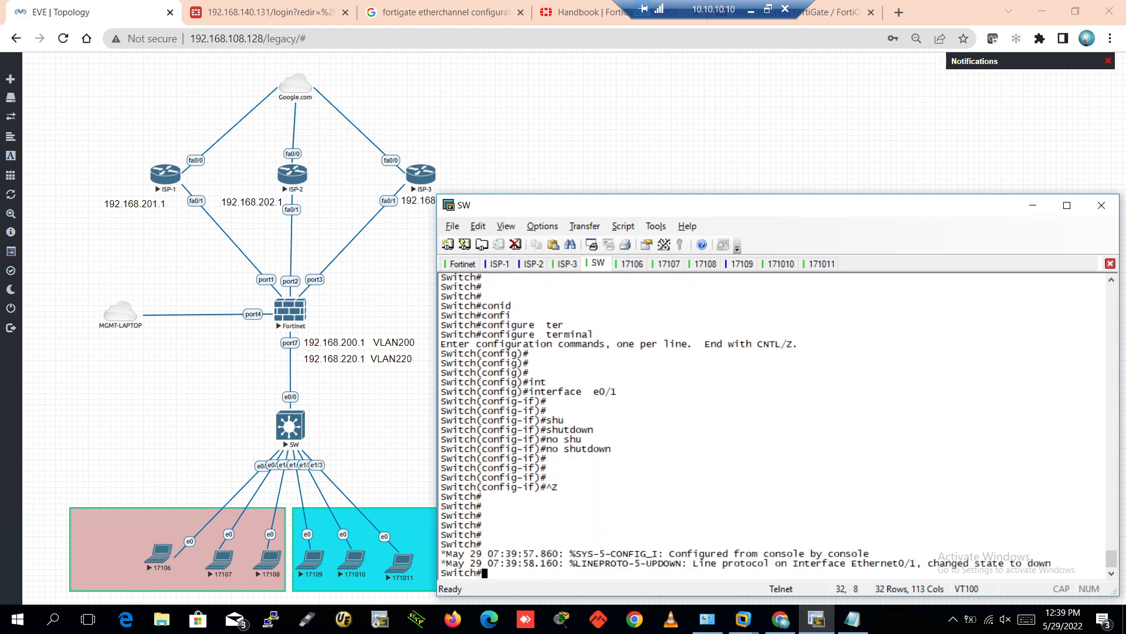
pyautogui.press('Return')
pyautogui.press('Return')
pyautogui.press('Return')
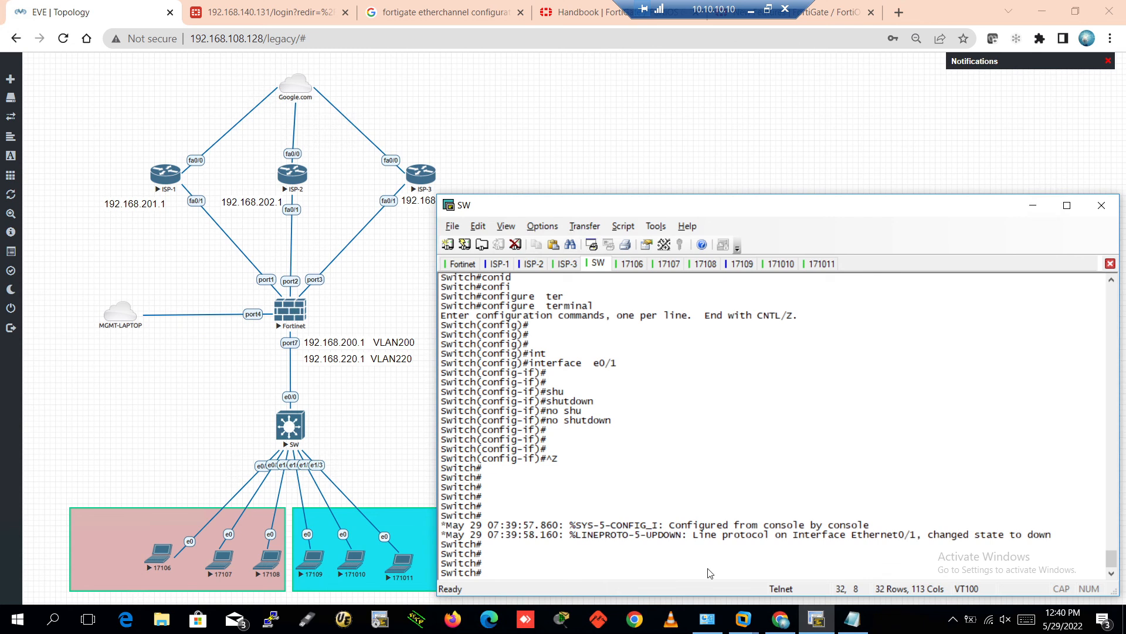
# Return from the EVE topology to SecureCRT and check PC1-200's console session 17106
pyautogui.click(205, 431)
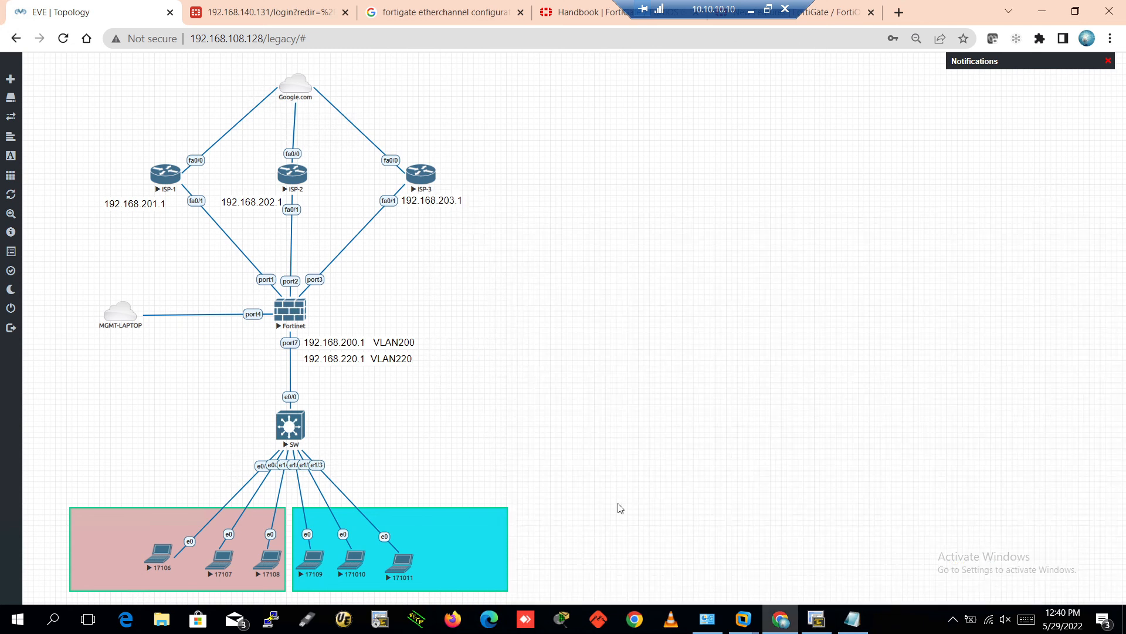
pyautogui.click(817, 619)
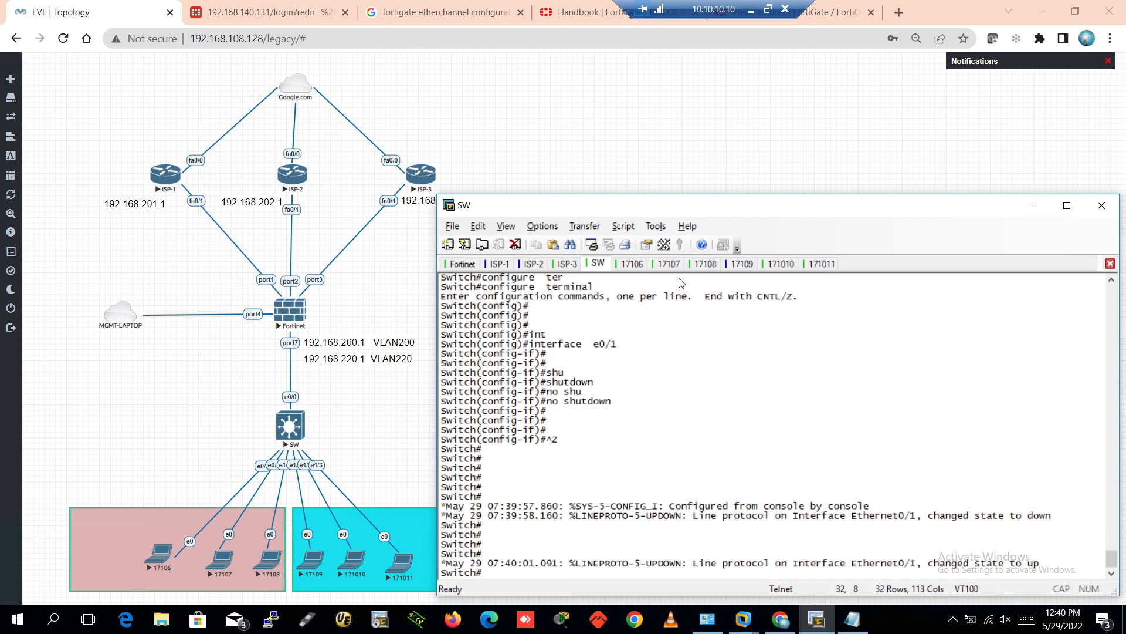
pyautogui.click(634, 265)
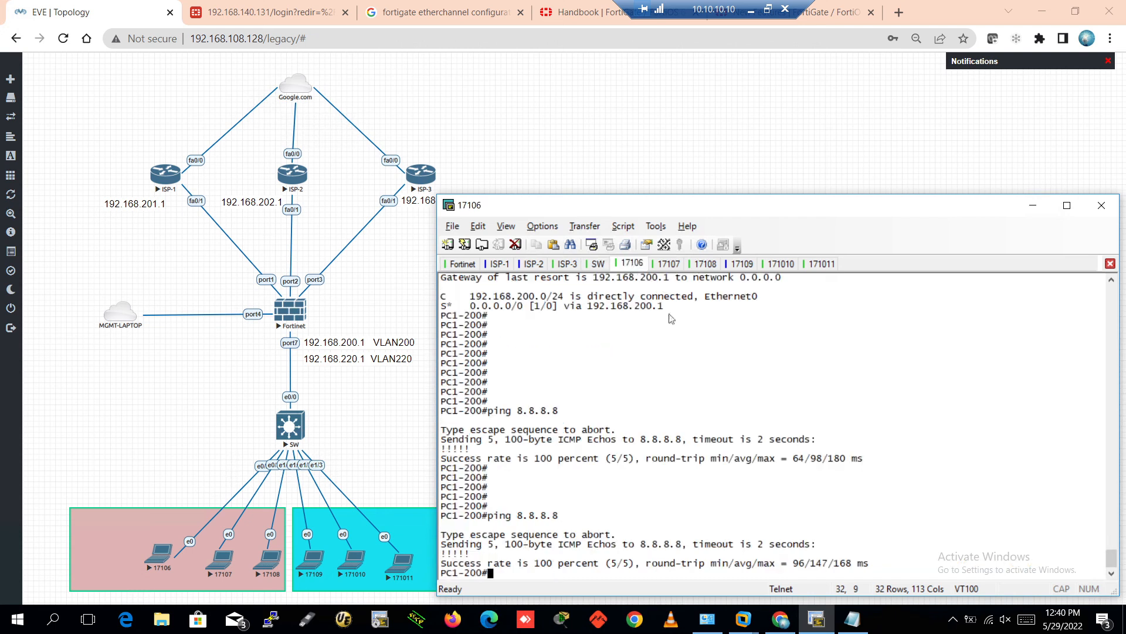
# Rerun ping 8.8.8.8 on PC2-200 (session 17107), which still times out, after glancing at PC3-200
pyautogui.click(669, 266)
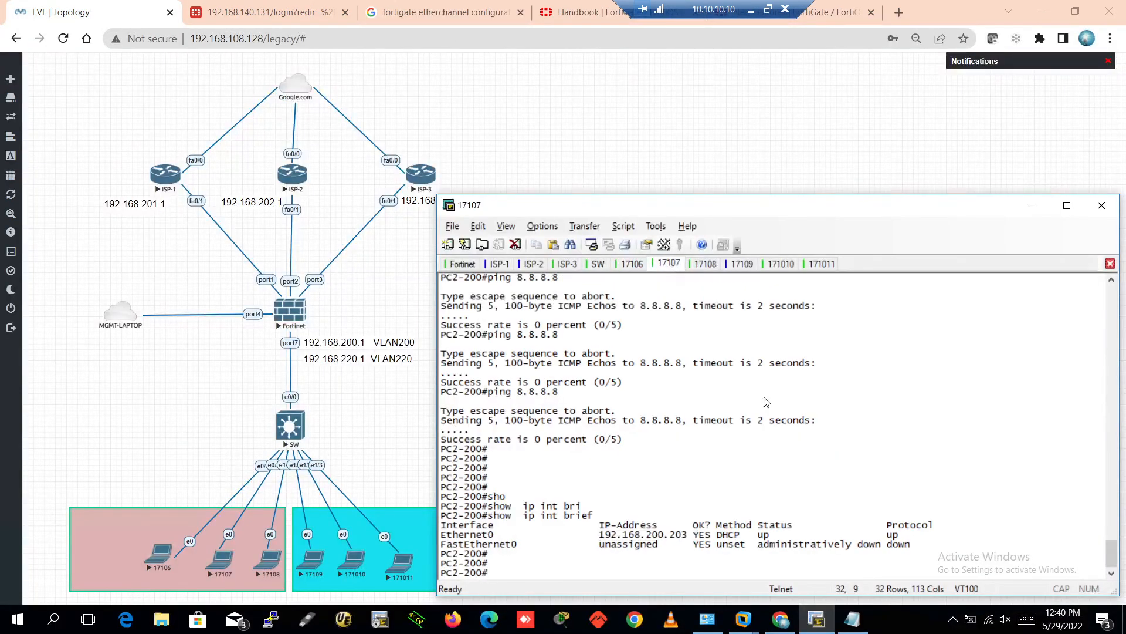
pyautogui.press('Up')
pyautogui.press('Up')
pyautogui.press('Up')
pyautogui.press('Up')
pyautogui.press('Return')
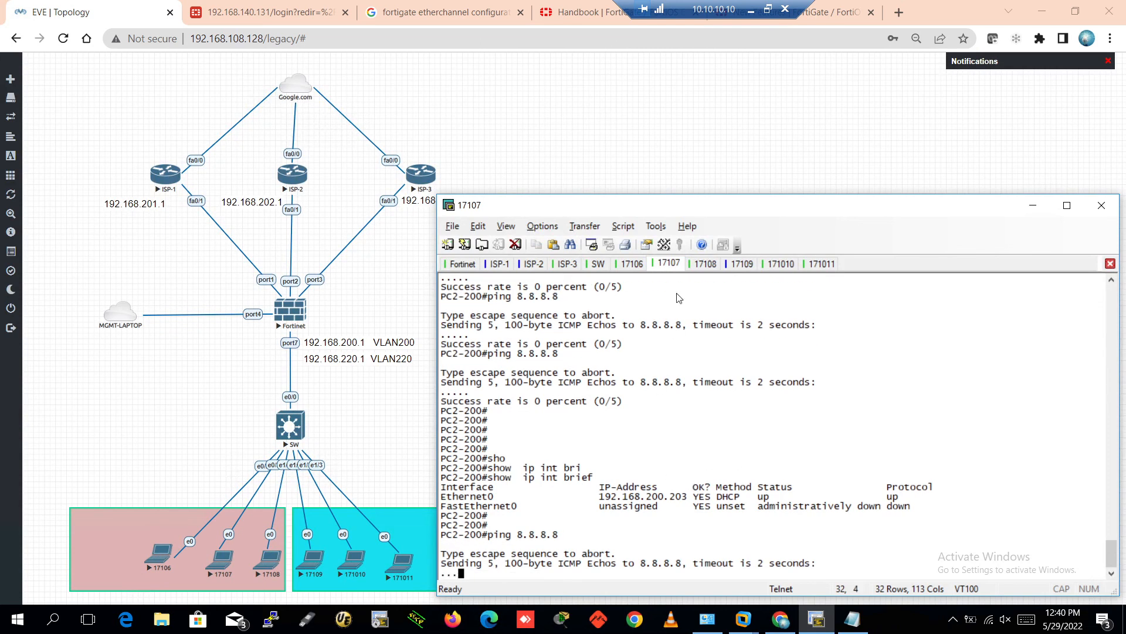
pyautogui.click(703, 265)
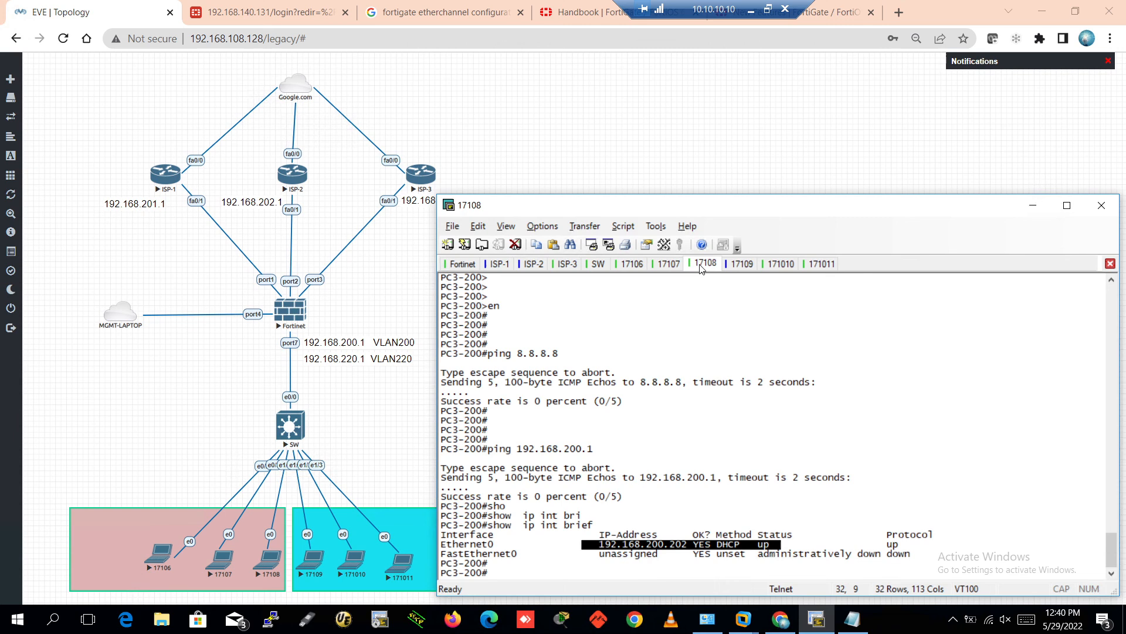
pyautogui.click(666, 266)
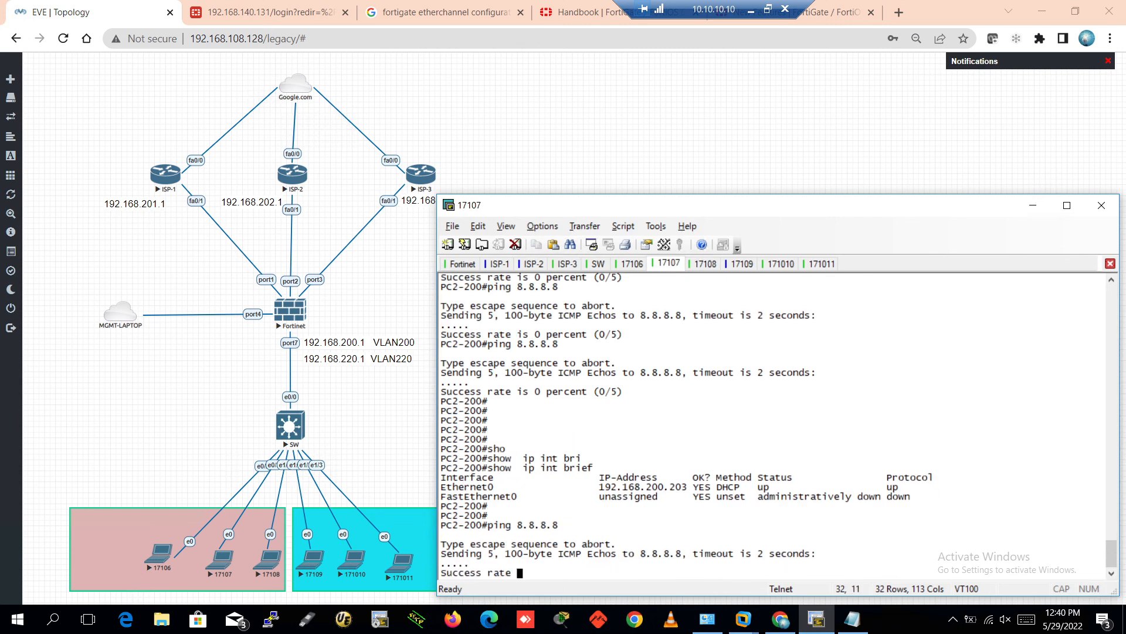
# Assign address 1.1.1.1 255.0.0.0 to PC2-200's interface e0
pyautogui.press('Return')
pyautogui.write('confi')
pyautogui.press('Tab')
pyautogui.write('ter')
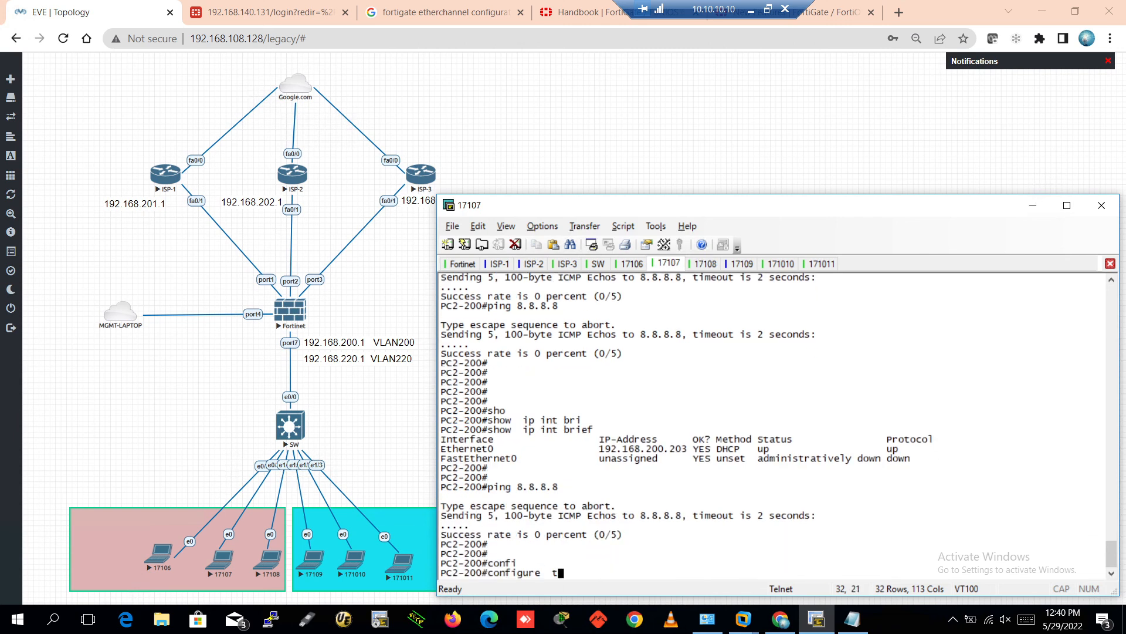
pyautogui.press('Tab')
pyautogui.press('Return')
pyautogui.press('Return')
pyautogui.press('Return')
pyautogui.press('Return')
pyautogui.press('Return')
pyautogui.write('int')
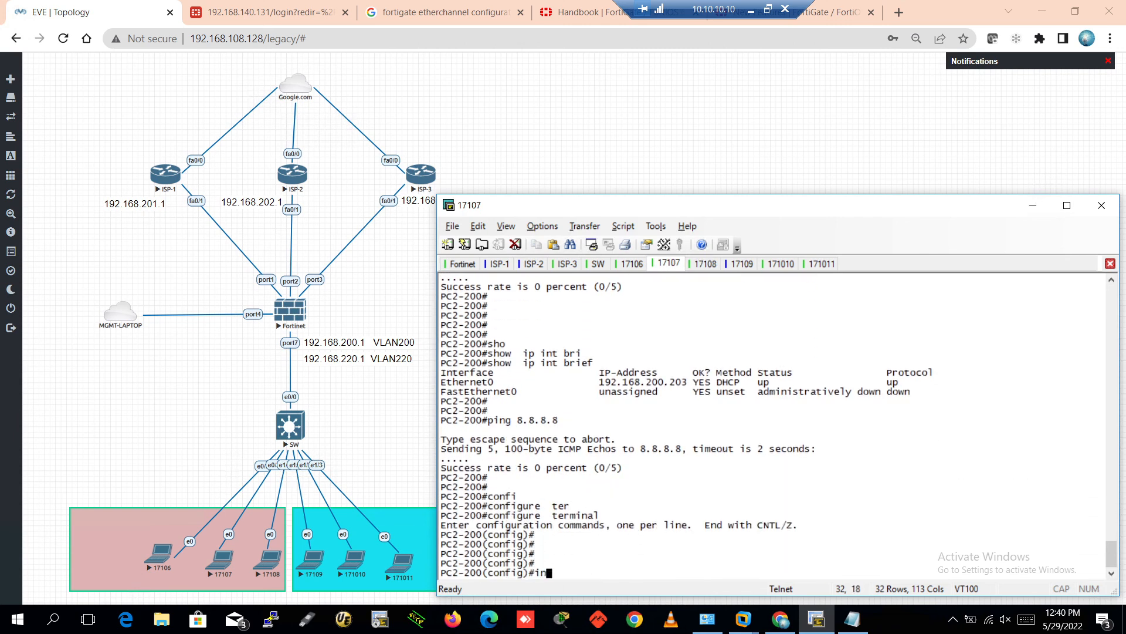
pyautogui.press('Tab')
pyautogui.write('e')
pyautogui.press('Return')
pyautogui.press('Return')
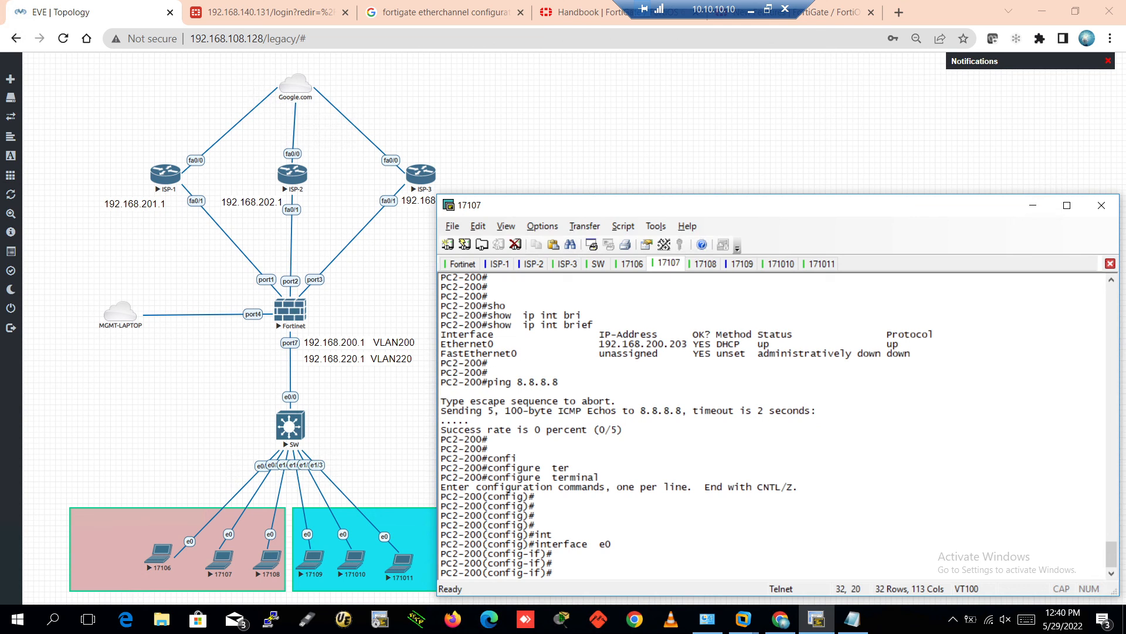
pyautogui.write('ip add')
pyautogui.press('Tab')
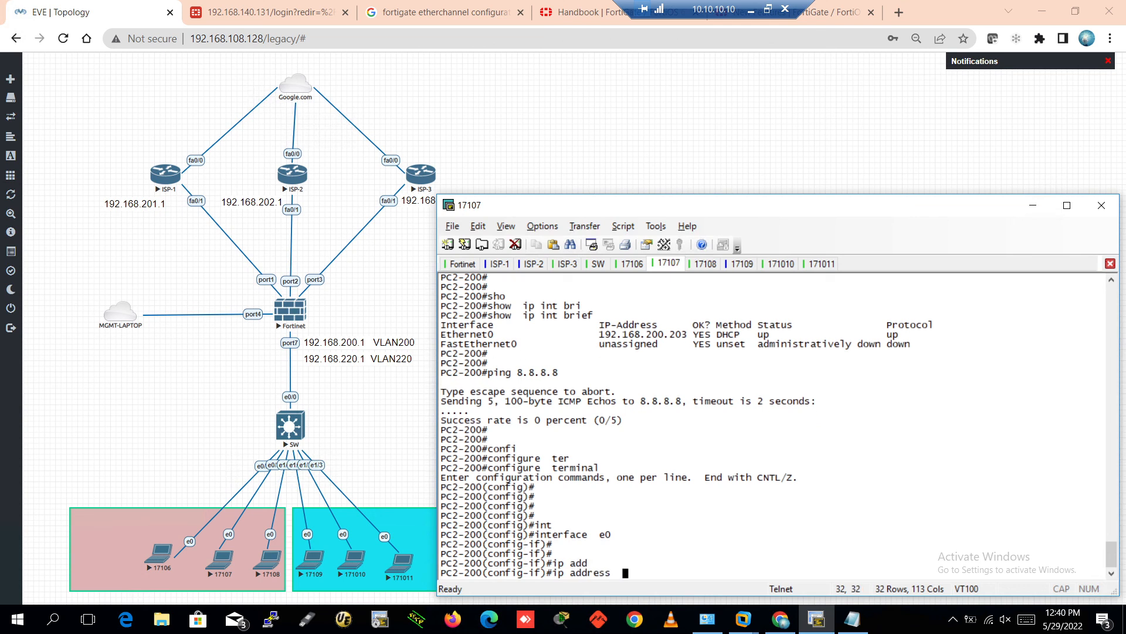
pyautogui.write('1.1.1.1 255.0.0.0')
pyautogui.press('Return')
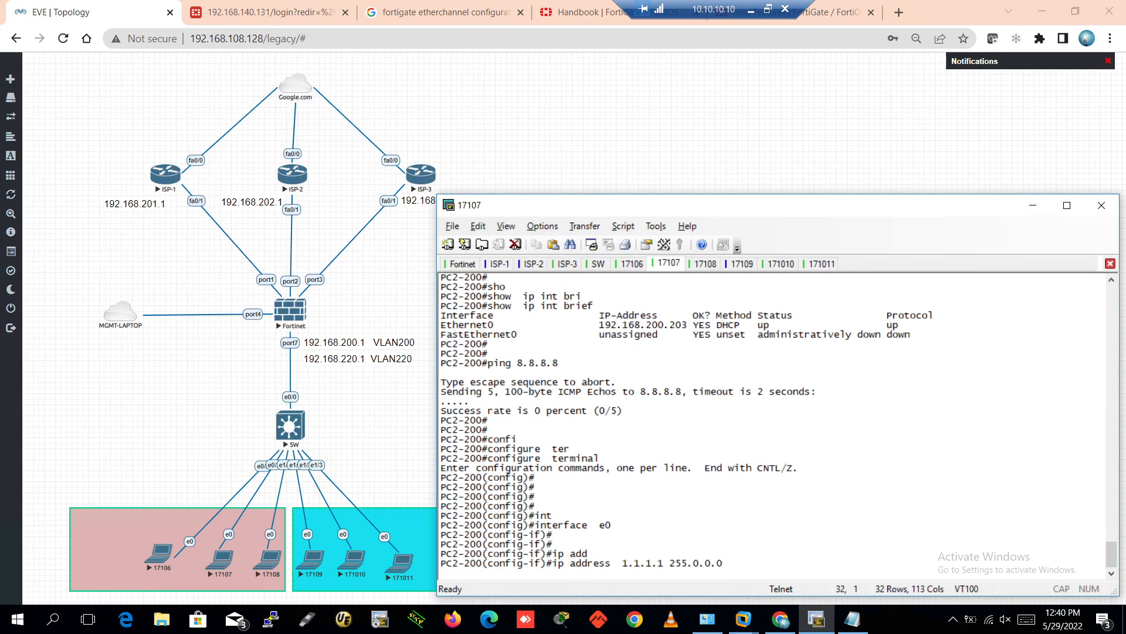
pyautogui.press('Return')
pyautogui.press('Return')
pyautogui.press('Return')
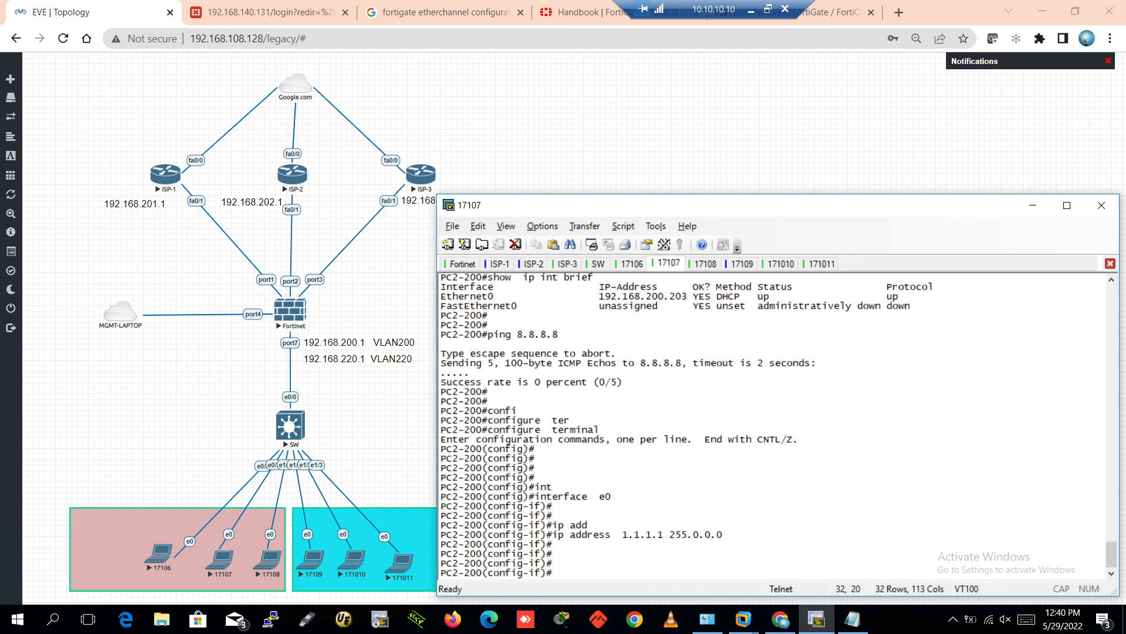
# Shut down PC2-200's interface e0 and return to exec mode
pyautogui.write('shu')
pyautogui.press('Tab')
pyautogui.press('Return')
pyautogui.press('Return')
pyautogui.press('Return')
pyautogui.hotkey('ctrl', 'z')
pyautogui.press('Return')
pyautogui.press('Return')
pyautogui.press('Return')
pyautogui.press('Return')
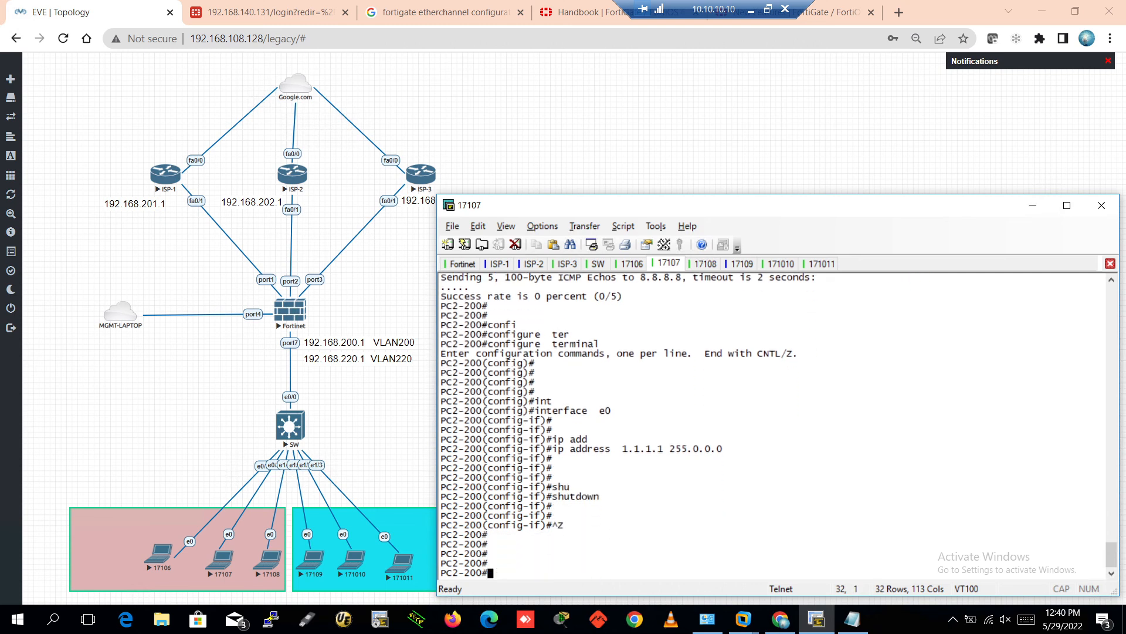
pyautogui.write('w')
pyautogui.press('Return')
pyautogui.press('Return')
pyautogui.press('Return')
pyautogui.press('Return')
pyautogui.press('Return')
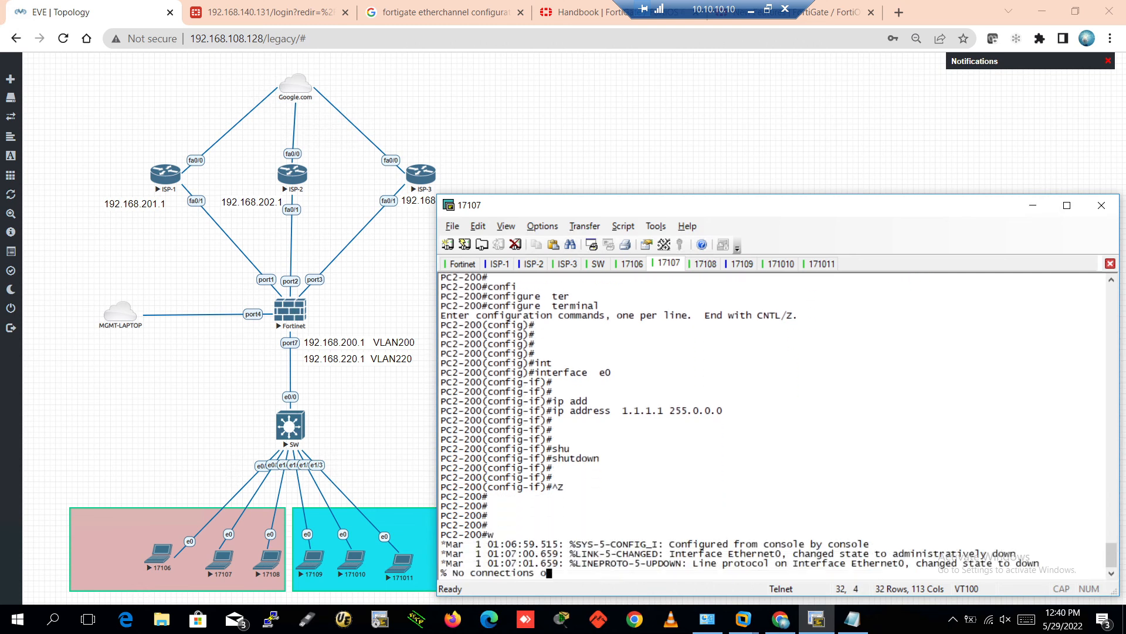
# Re-enable e0 on PC2-200 with no shutdown and ip address dhcp, then leave configuration mode
pyautogui.write('confi')
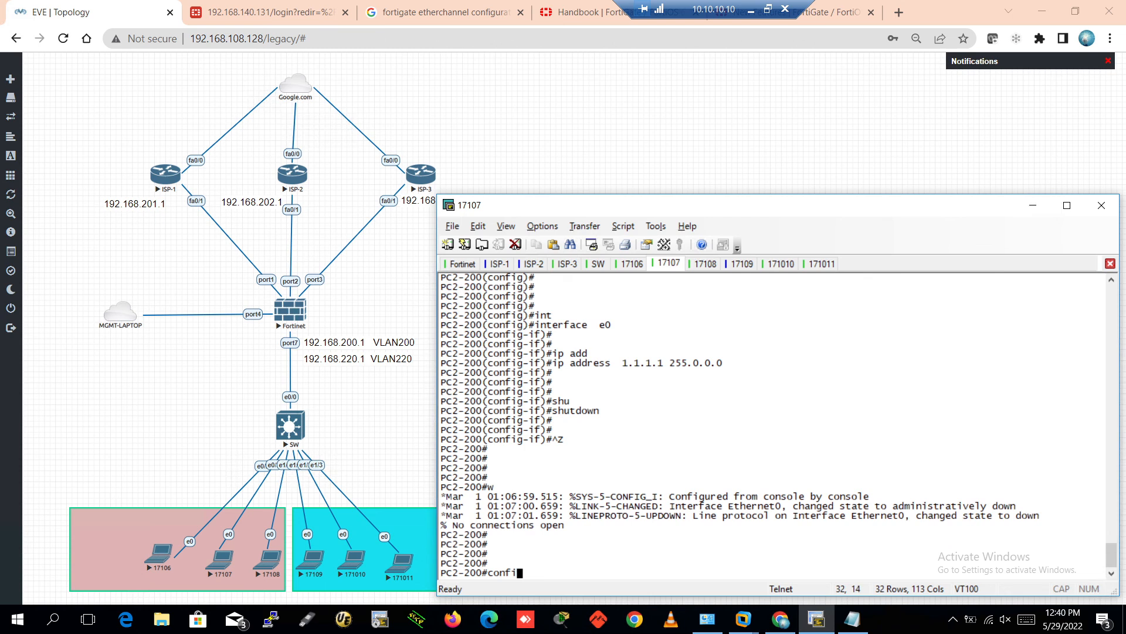
pyautogui.press('Tab')
pyautogui.write('ter')
pyautogui.press('Tab')
pyautogui.press('Return')
pyautogui.press('Return')
pyautogui.press('Return')
pyautogui.press('Return')
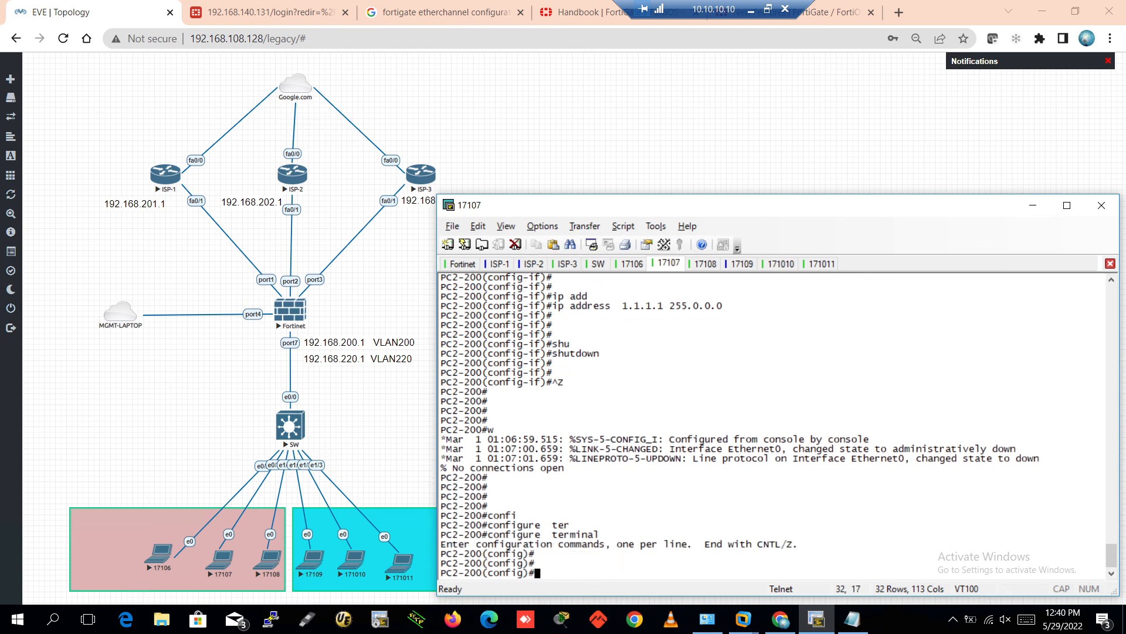
pyautogui.write('int')
pyautogui.press('Tab')
pyautogui.write('e0')
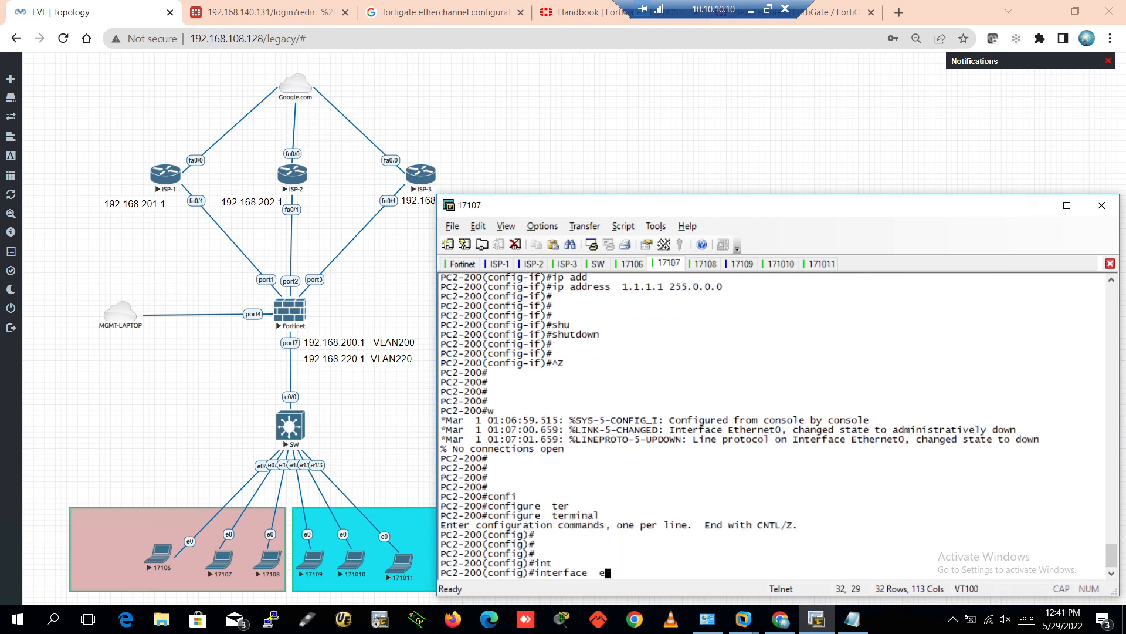
pyautogui.press('Return')
pyautogui.press('Return')
pyautogui.press('Return')
pyautogui.press('Return')
pyautogui.write('no shu')
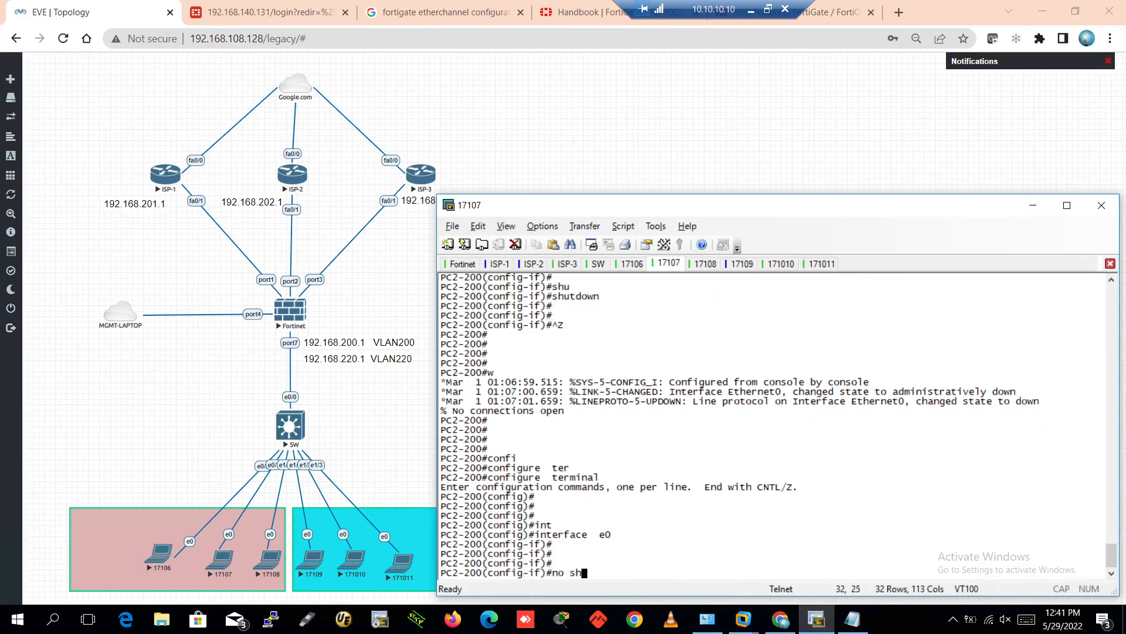
pyautogui.press('Tab')
pyautogui.press('Return')
pyautogui.press('Return')
pyautogui.press('Return')
pyautogui.press('Return')
pyautogui.press('Return')
pyautogui.write('ip add')
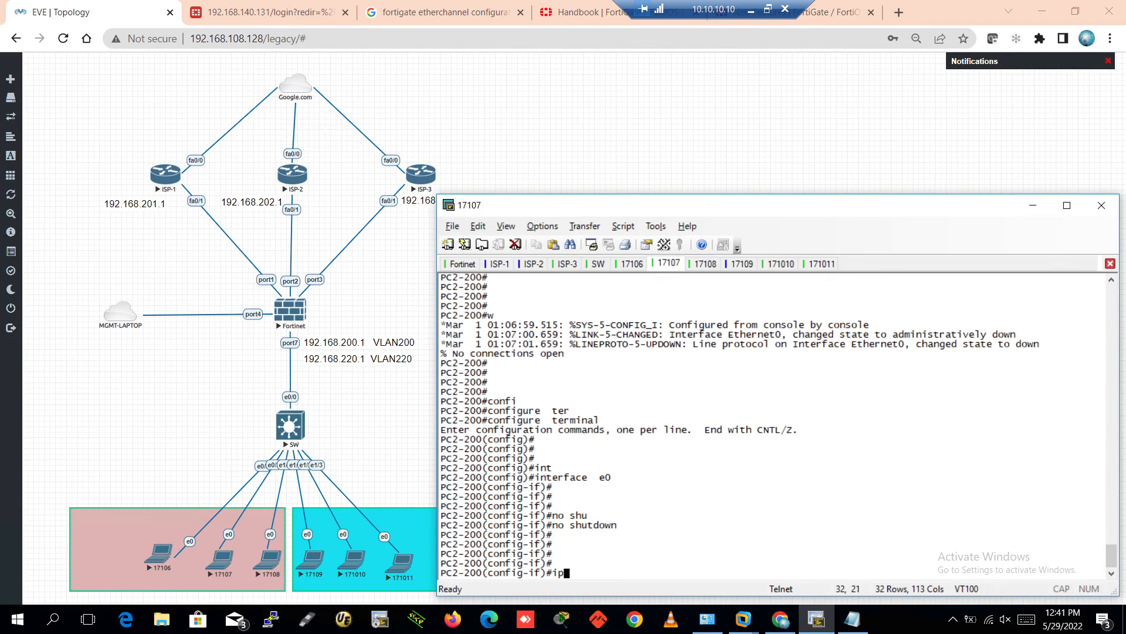
pyautogui.press('Tab')
pyautogui.write('dh')
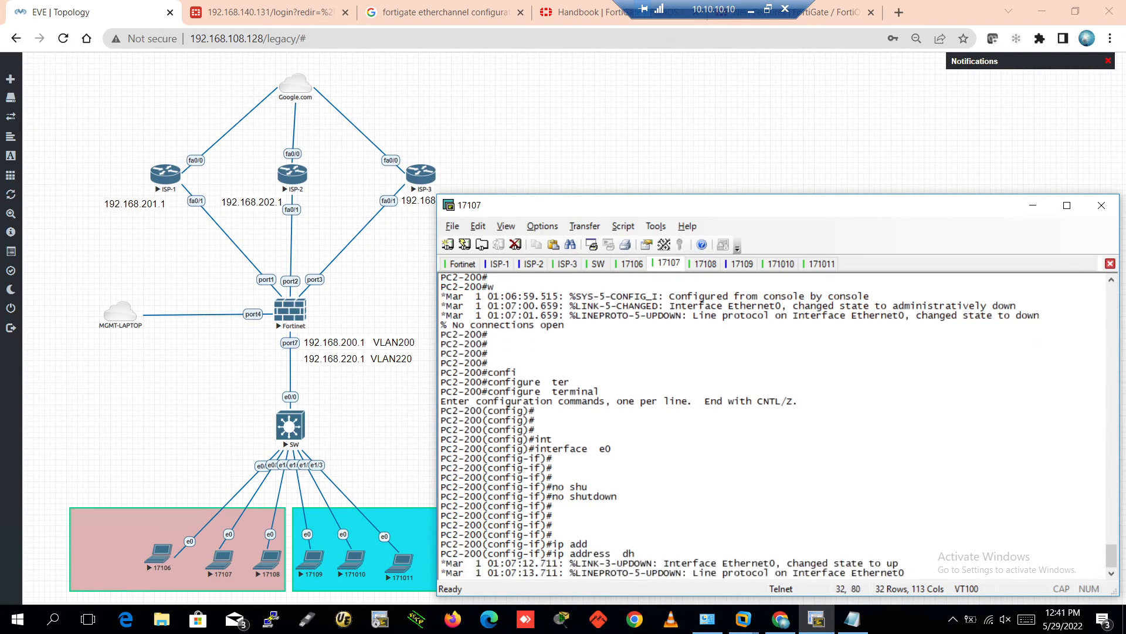
pyautogui.press('Tab')
pyautogui.press('Return')
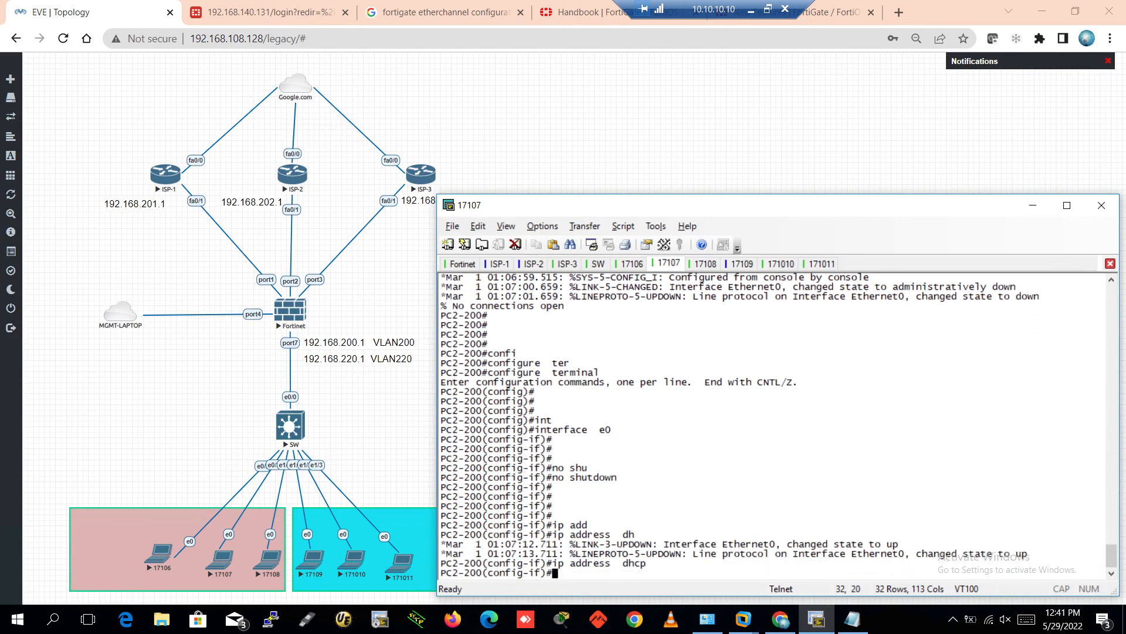
pyautogui.hotkey('ctrl', 'z')
pyautogui.press('Return')
pyautogui.press('Return')
pyautogui.press('Return')
# Run show ip int brief on PC2-200, showing DHCP address 192.168.200.203
pyautogui.write('sho')
pyautogui.press('Tab')
pyautogui.write('ip int bri')
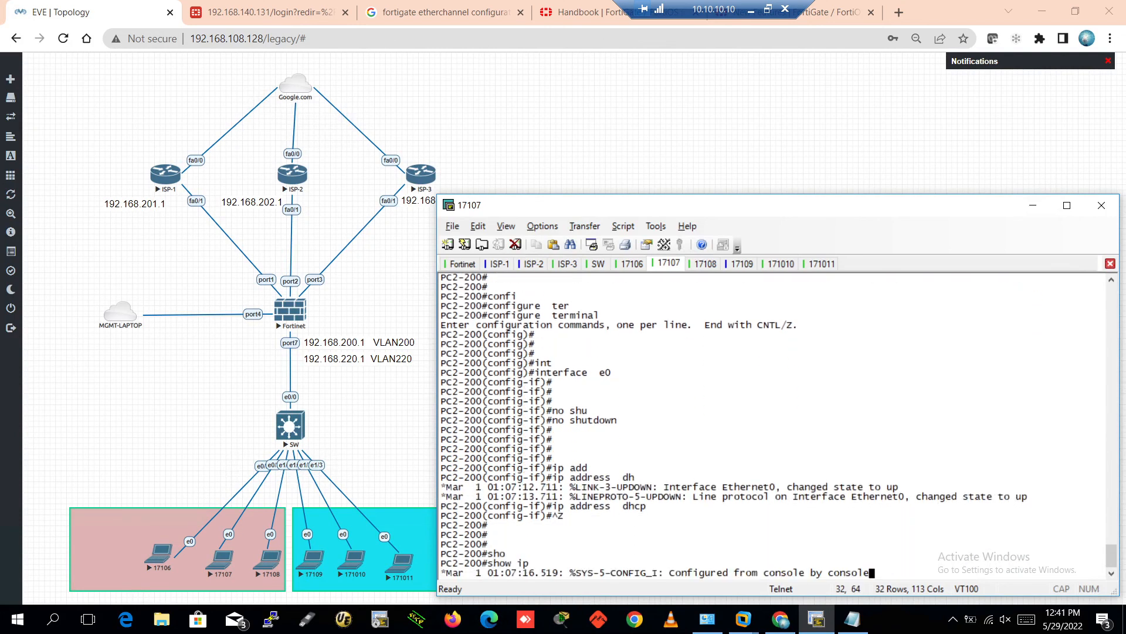
pyautogui.press('Tab')
pyautogui.press('Return')
pyautogui.press('Return')
pyautogui.press('Return')
pyautogui.press('Return')
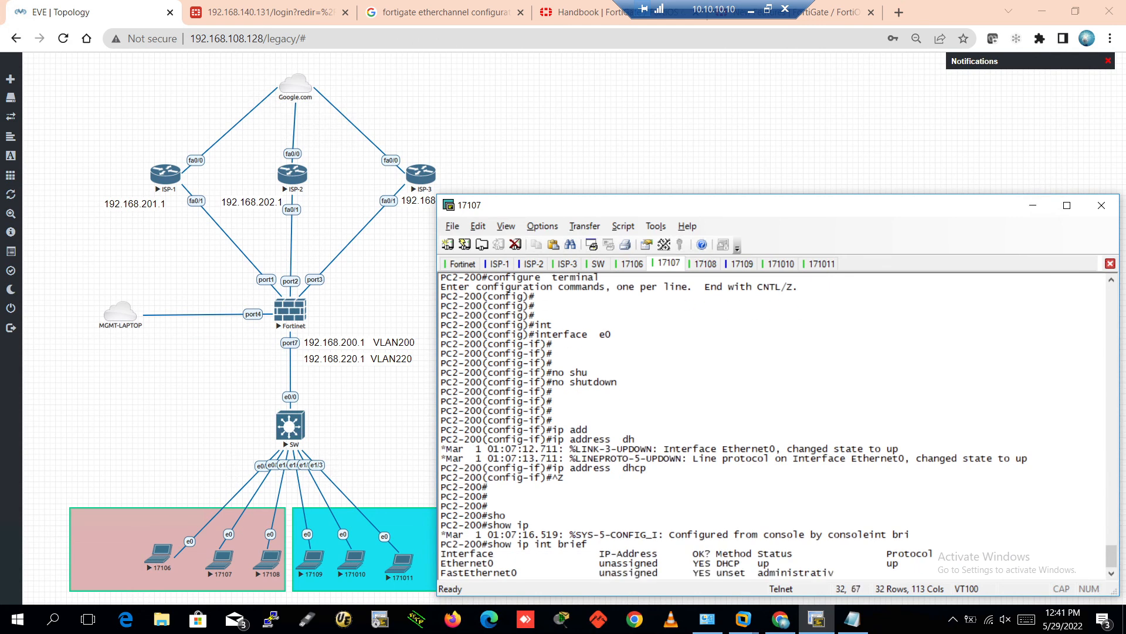
pyautogui.press('Return')
pyautogui.press('Return')
pyautogui.press('Return')
pyautogui.press('Return')
pyautogui.press('Return')
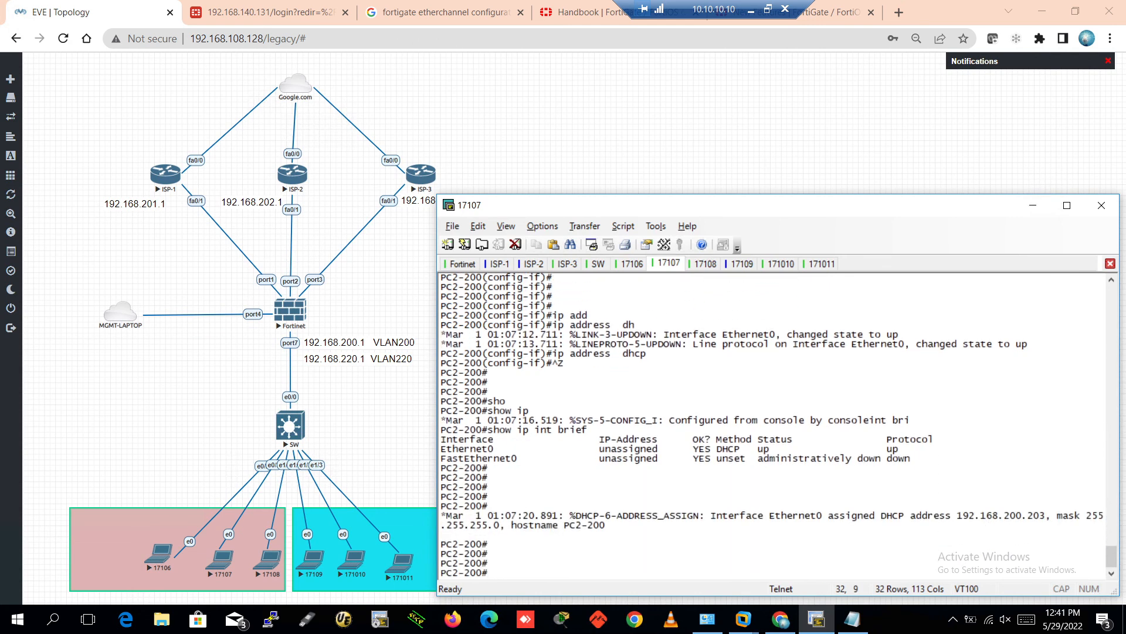
pyautogui.press('Return')
pyautogui.press('Return')
pyautogui.press('Return')
pyautogui.press('Return')
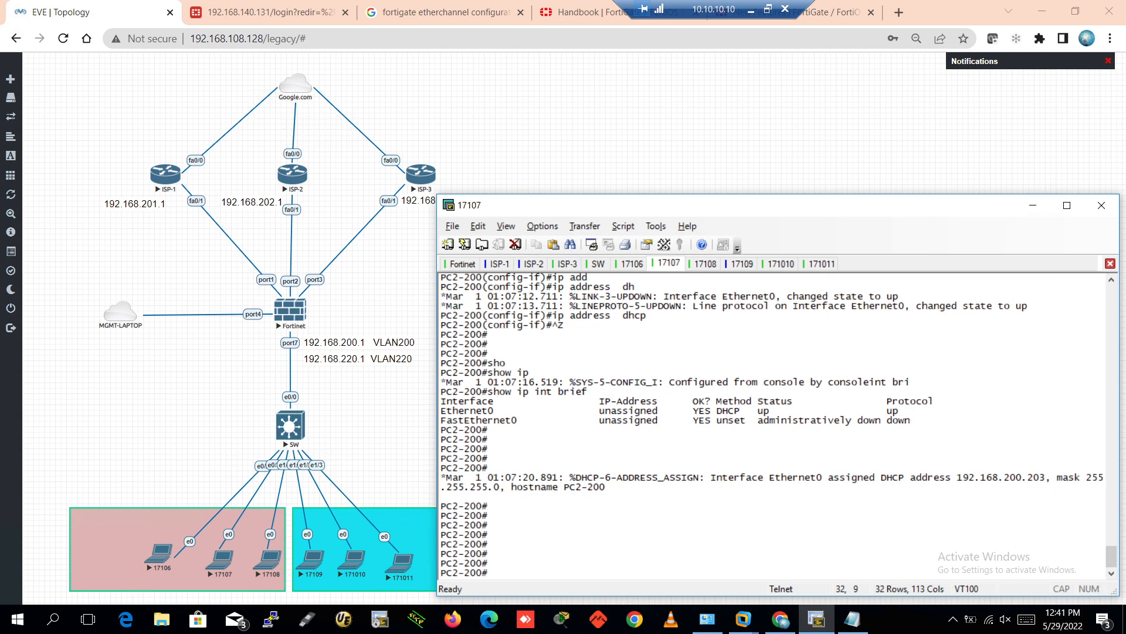
# Rerun ping 8.8.8.8 successfully from PC2-200, then move to PC3-200's console 17108
pyautogui.press('Up')
pyautogui.press('Up')
pyautogui.press('Up')
pyautogui.press('Down')
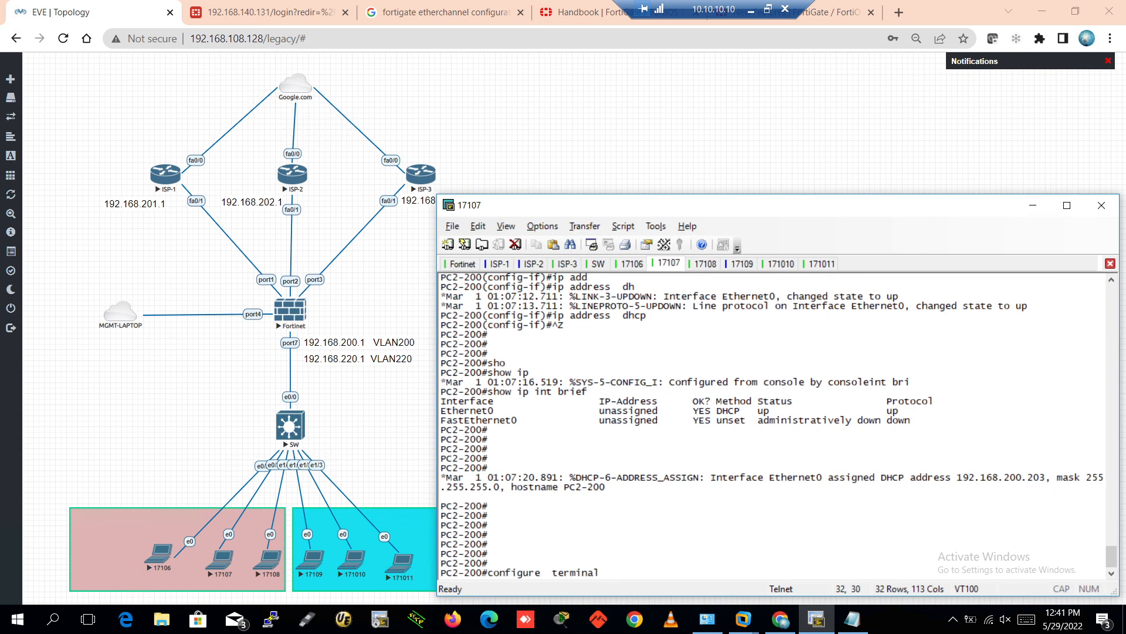
pyautogui.press('Up')
pyautogui.press('Return')
pyautogui.press('Return')
pyautogui.press('Return')
pyautogui.press('Return')
pyautogui.press('Return')
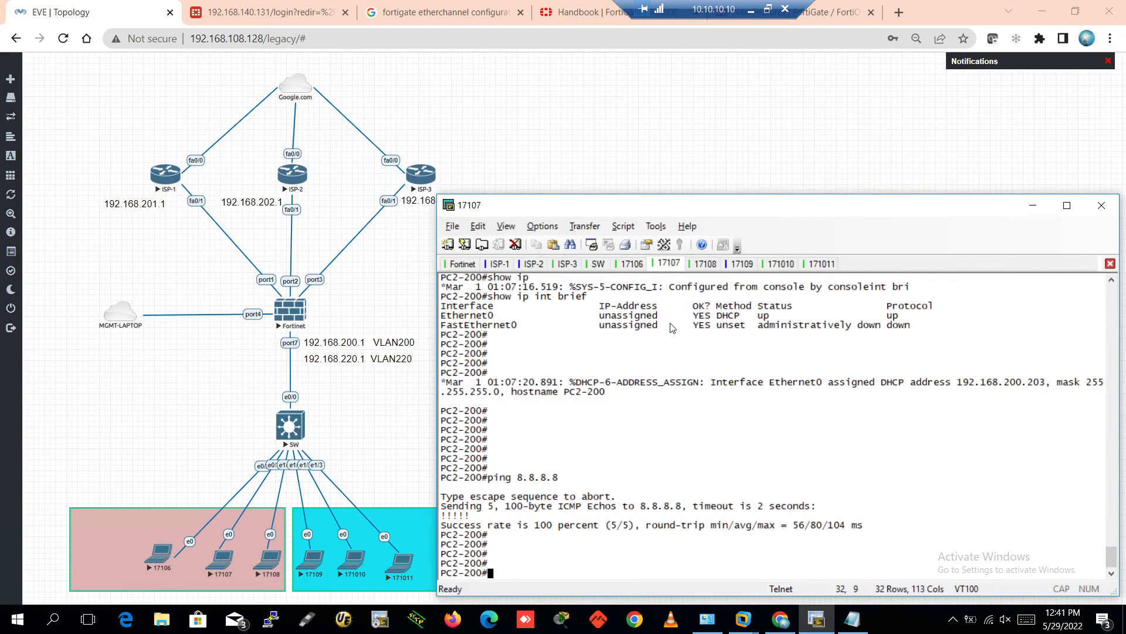
pyautogui.click(706, 264)
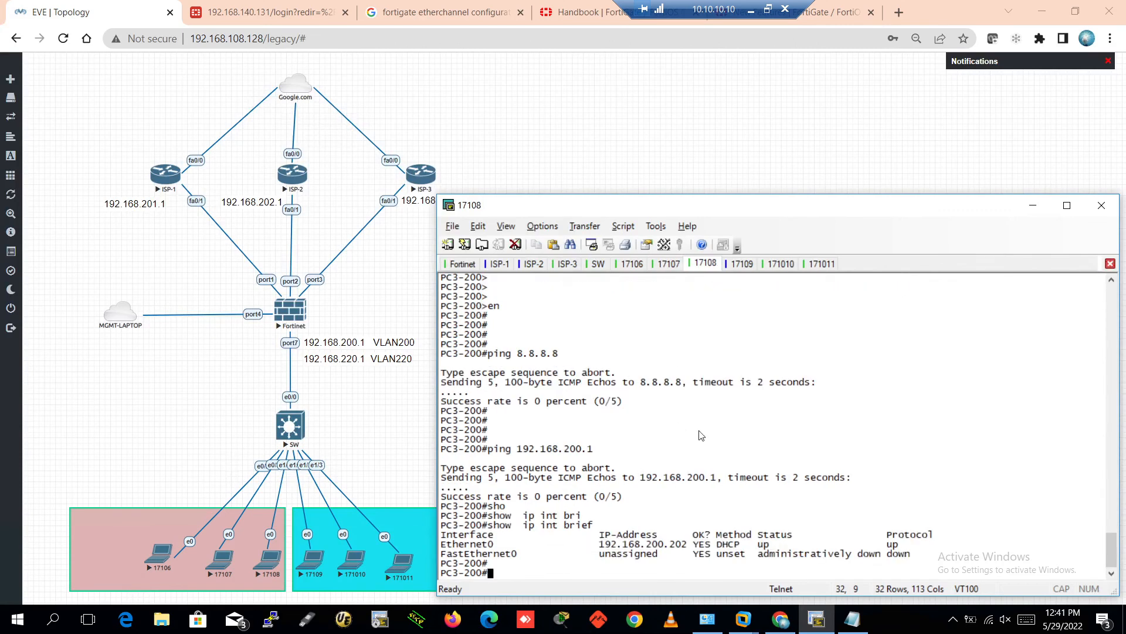
# Rerun the ping to gateway 192.168.200.1 on PC3-200; it fails again at 0 percent
pyautogui.press('Return')
pyautogui.press('Return')
pyautogui.press('Return')
pyautogui.press('Return')
pyautogui.press('Return')
pyautogui.press('Return')
pyautogui.press('Return')
pyautogui.press('Return')
pyautogui.press('Return')
pyautogui.press('Return')
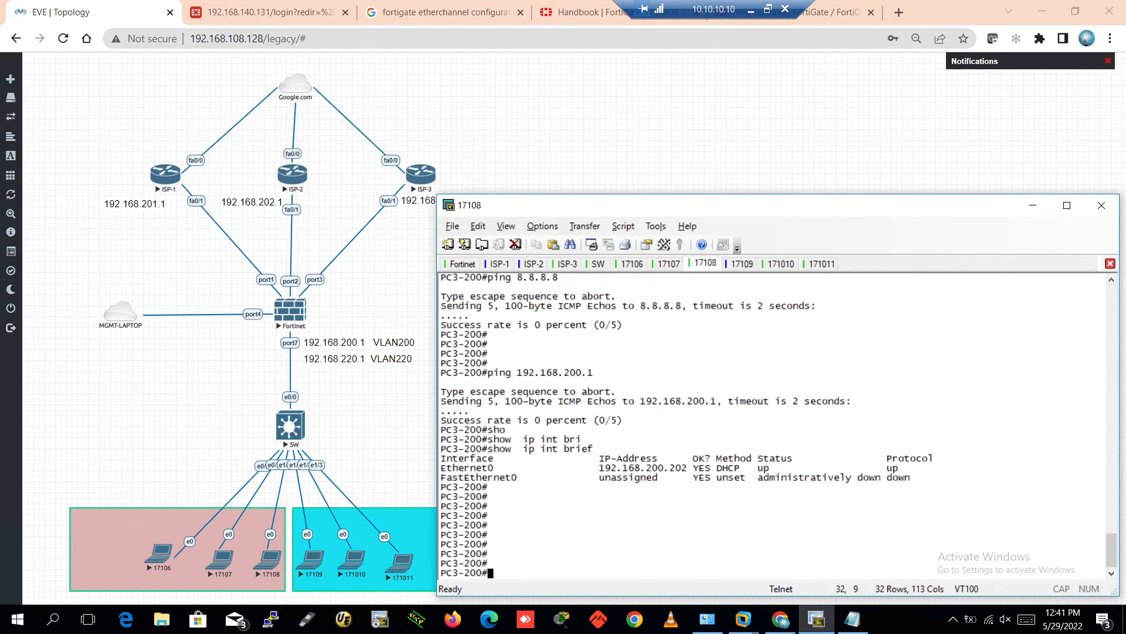
pyautogui.write('show  ip int bri')
pyautogui.press('Up')
pyautogui.press('Up')
pyautogui.press('Up')
pyautogui.press('Up')
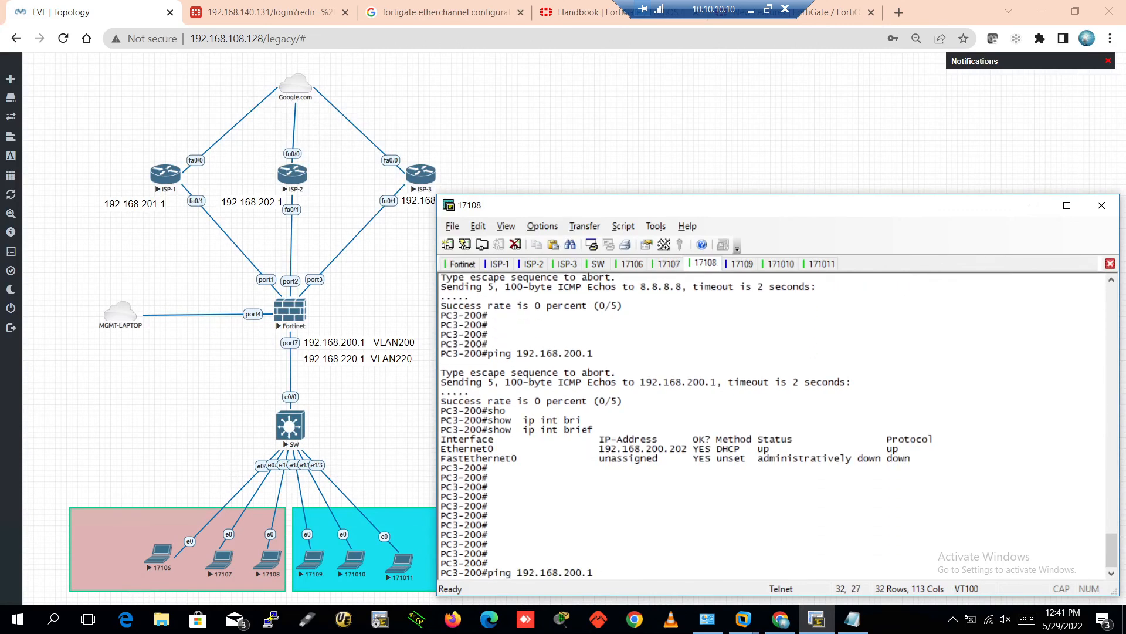
pyautogui.press('Return')
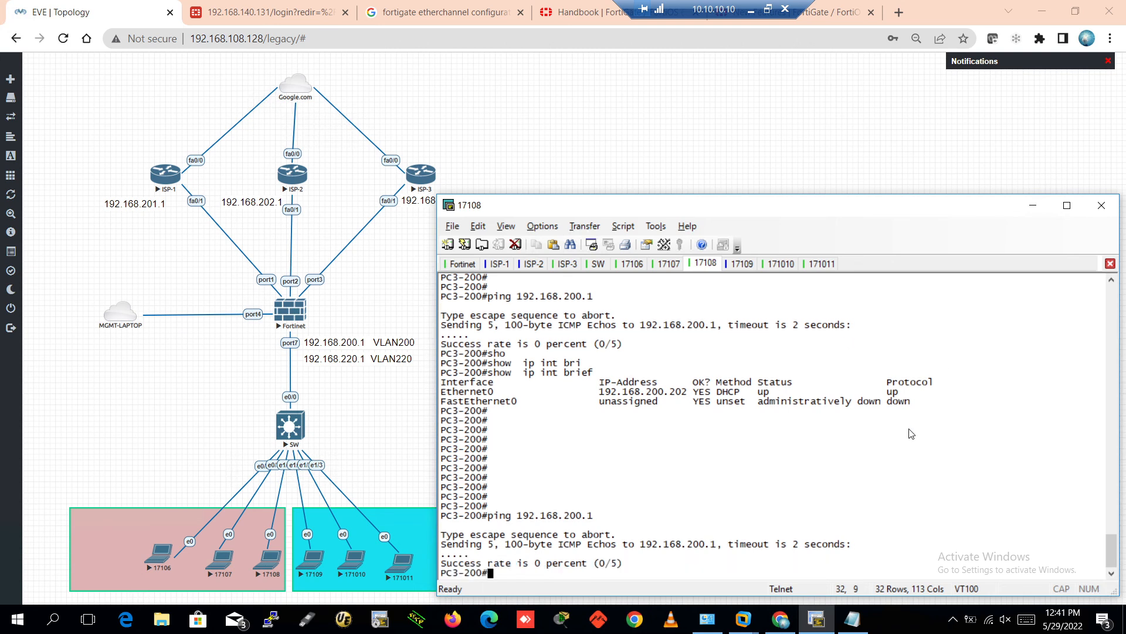
pyautogui.press('Return')
pyautogui.press('Return')
pyautogui.write('confi')
pyautogui.press('Tab')
# Enter interface e0 on PC3-200 and assign it 1.1.1.1 255.0.0.0
pyautogui.write('t')
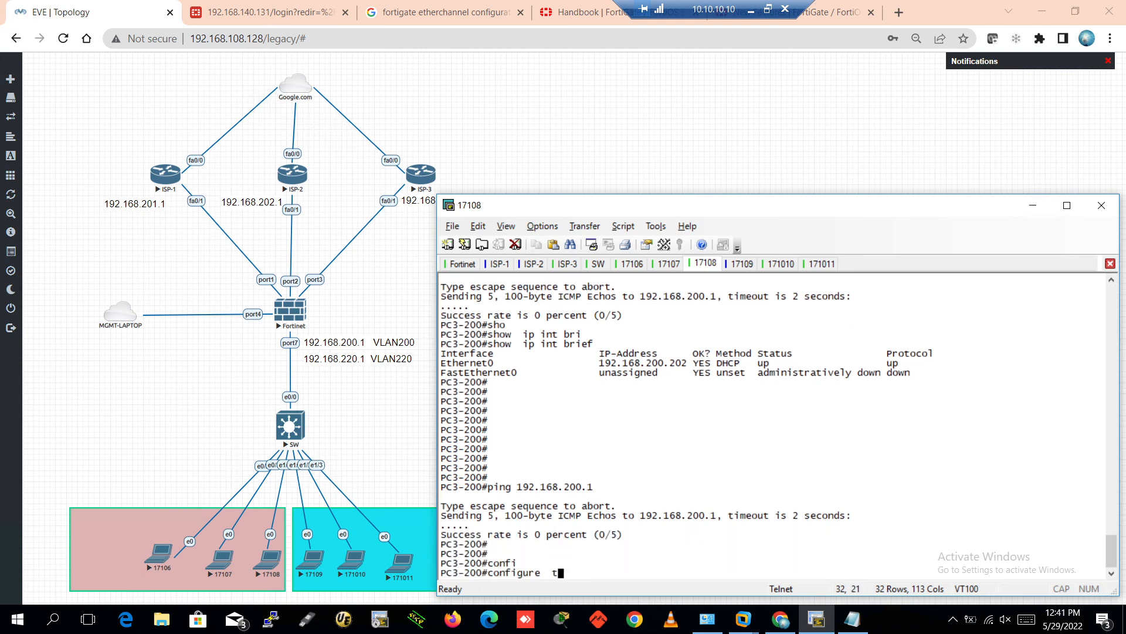
pyautogui.write('er')
pyautogui.press('Tab')
pyautogui.press('Return')
pyautogui.press('Return')
pyautogui.write('int')
pyautogui.press('Tab')
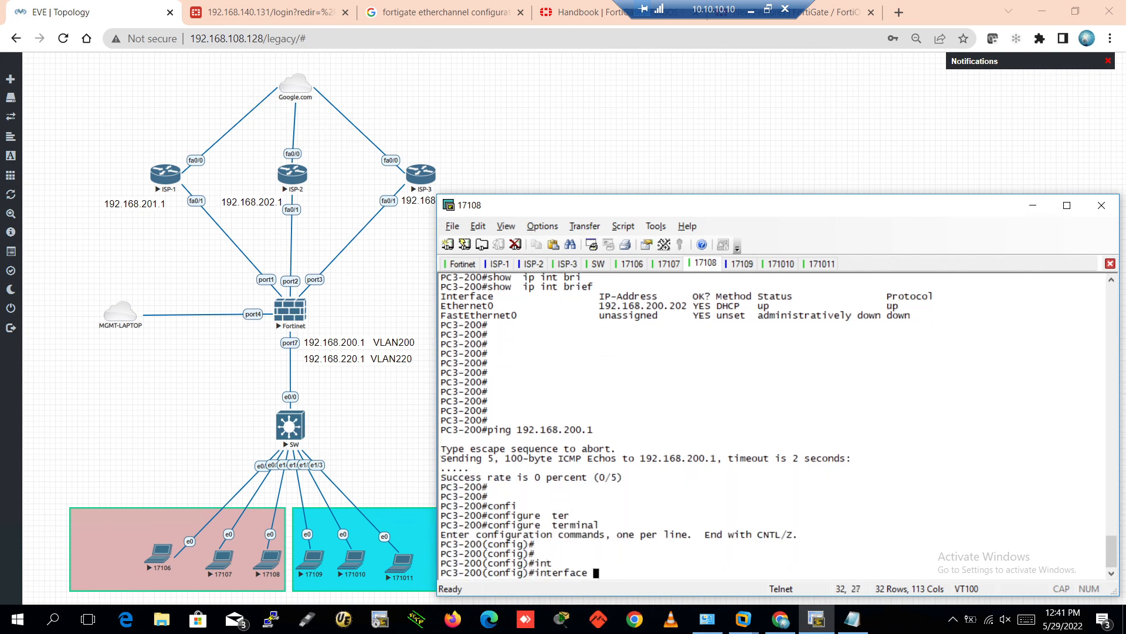
pyautogui.write('e0')
pyautogui.press('Return')
pyautogui.press('Return')
pyautogui.press('Return')
pyautogui.press('Return')
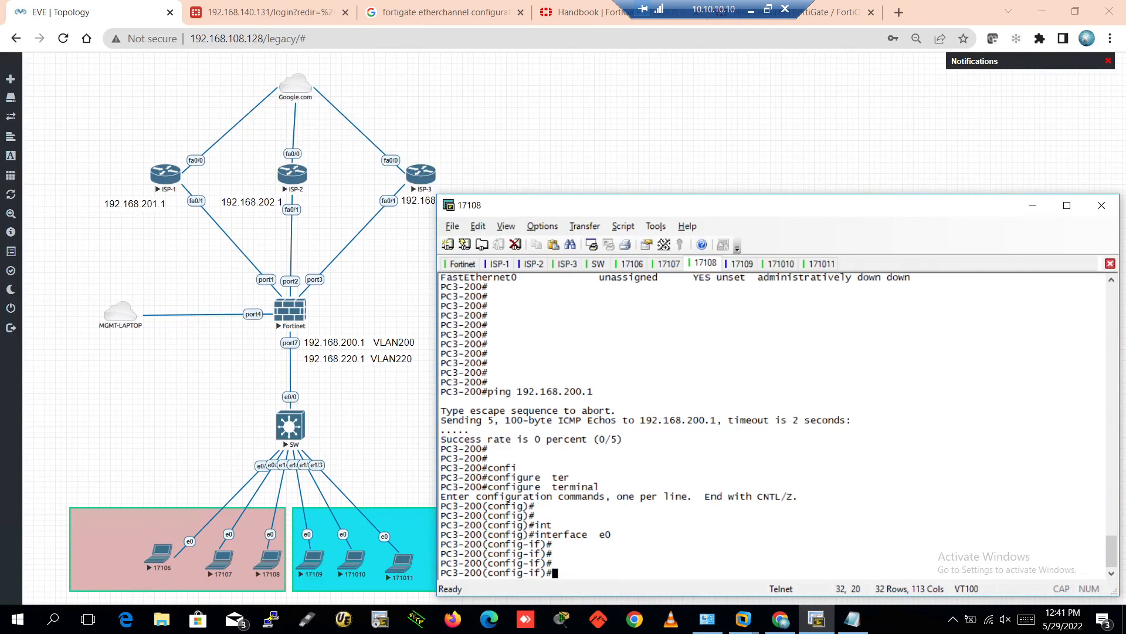
pyautogui.write('ip add')
pyautogui.press('Tab')
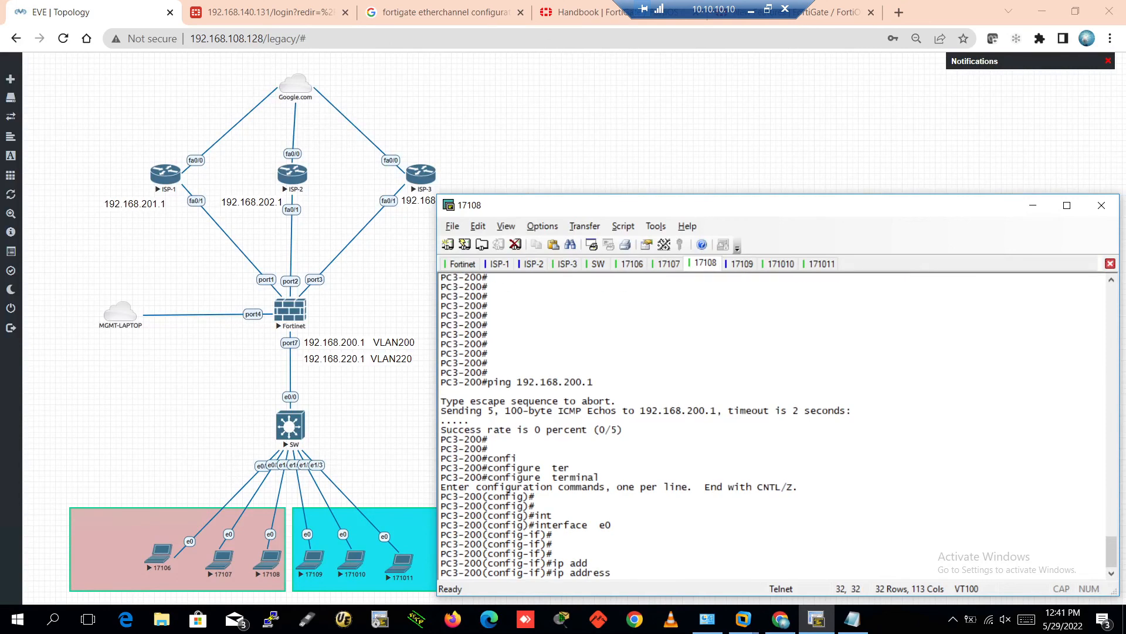
pyautogui.write('1.1.1.1 255.0.0.0')
pyautogui.press('Return')
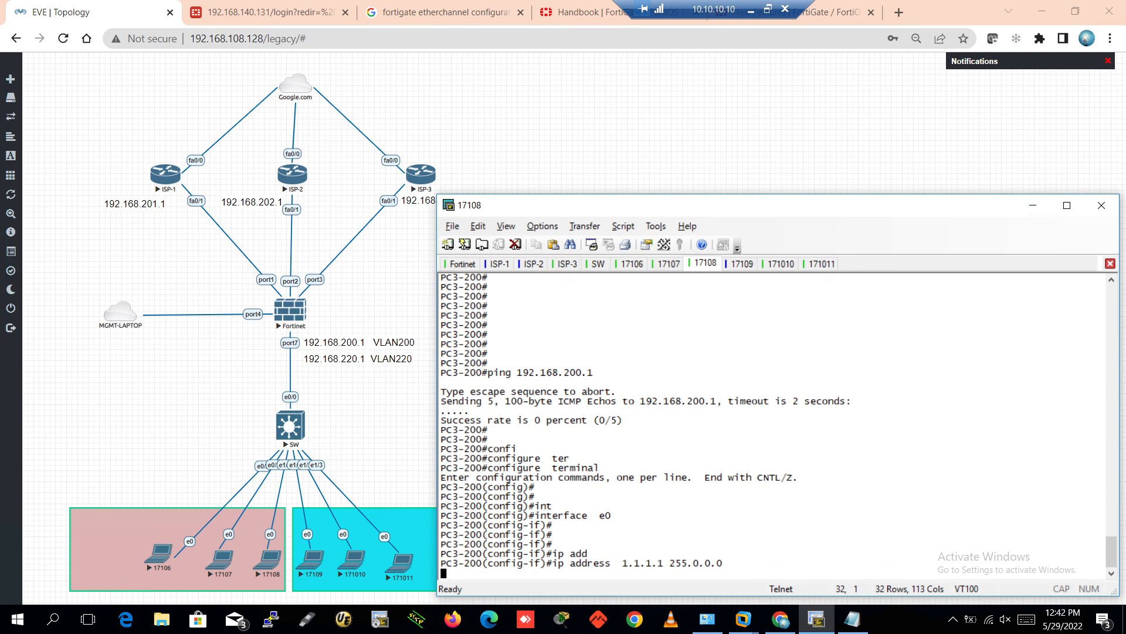
pyautogui.press('Return')
pyautogui.press('Return')
pyautogui.press('Return')
# Shut down e0 and check its status with do show ip int brief
pyautogui.write('shu')
pyautogui.press('Tab')
pyautogui.press('Return')
pyautogui.press('Return')
pyautogui.press('Return')
pyautogui.press('Return')
pyautogui.press('Return')
pyautogui.press('Return')
pyautogui.press('Return')
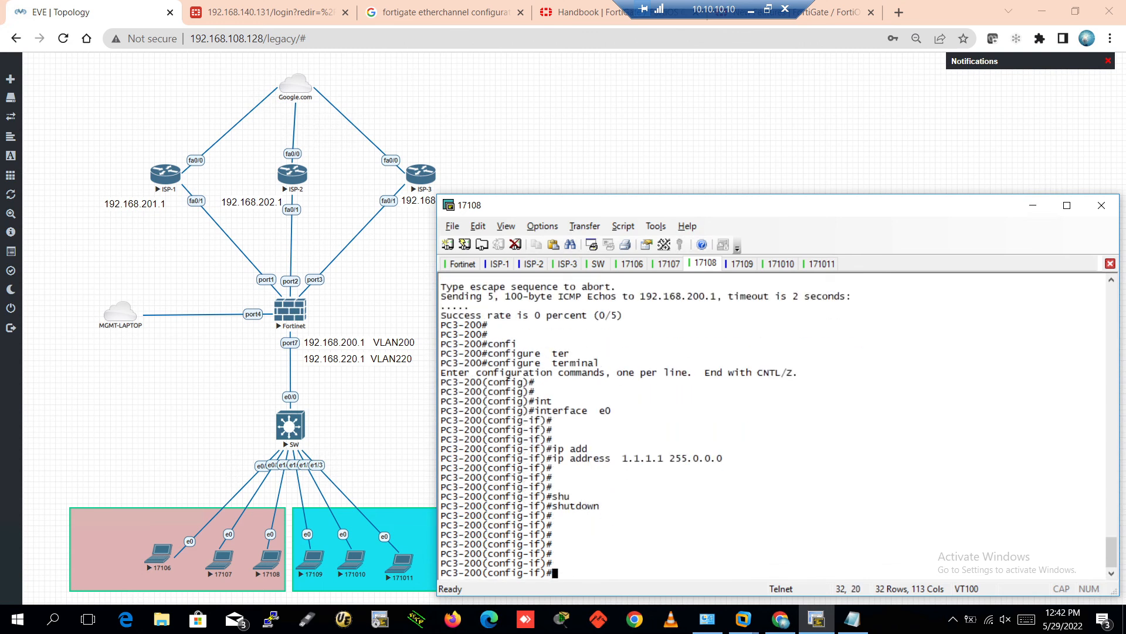
pyautogui.write('sho')
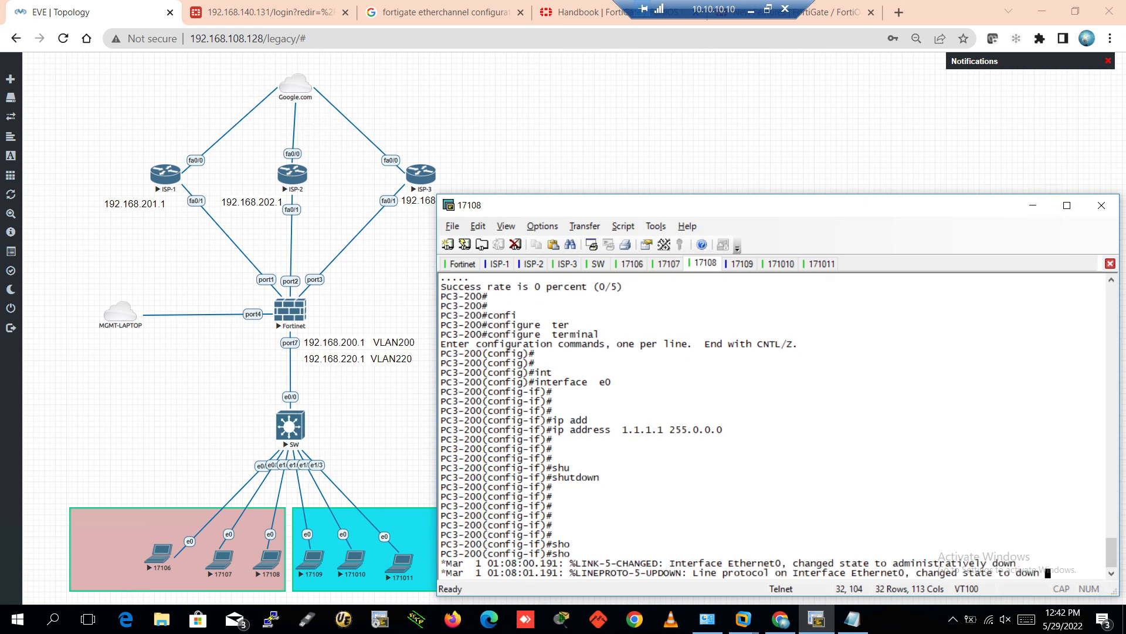
pyautogui.press('Return')
pyautogui.press('Return')
pyautogui.press('Return')
pyautogui.press('Return')
pyautogui.press('Return')
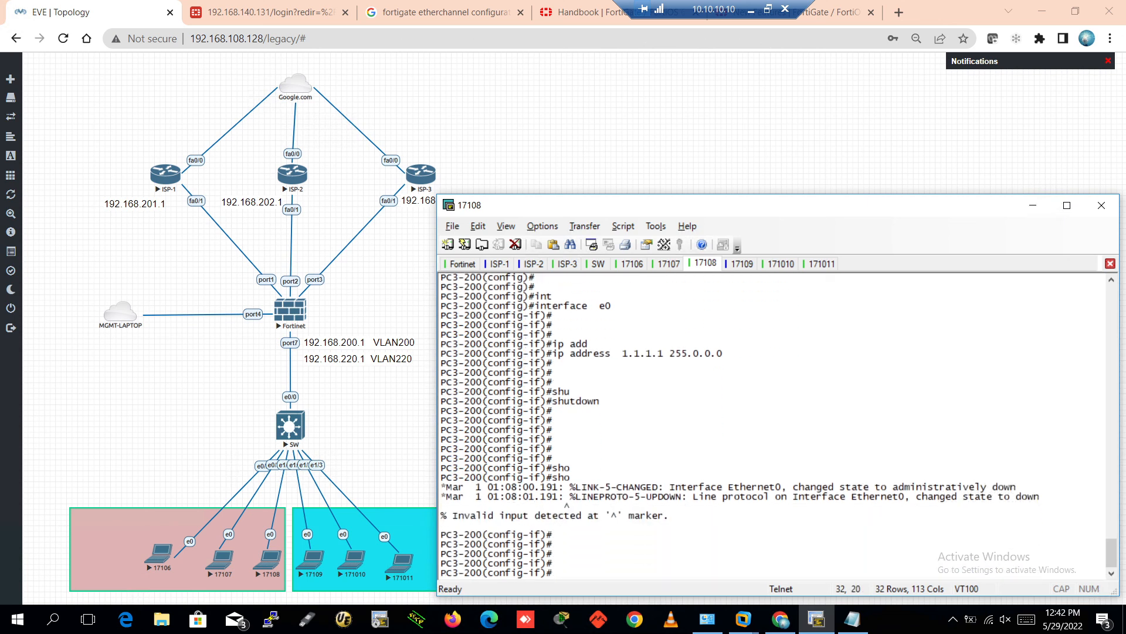
pyautogui.write('do show ip int bri')
pyautogui.press('Tab')
pyautogui.press('Return')
pyautogui.press('Return')
pyautogui.press('Return')
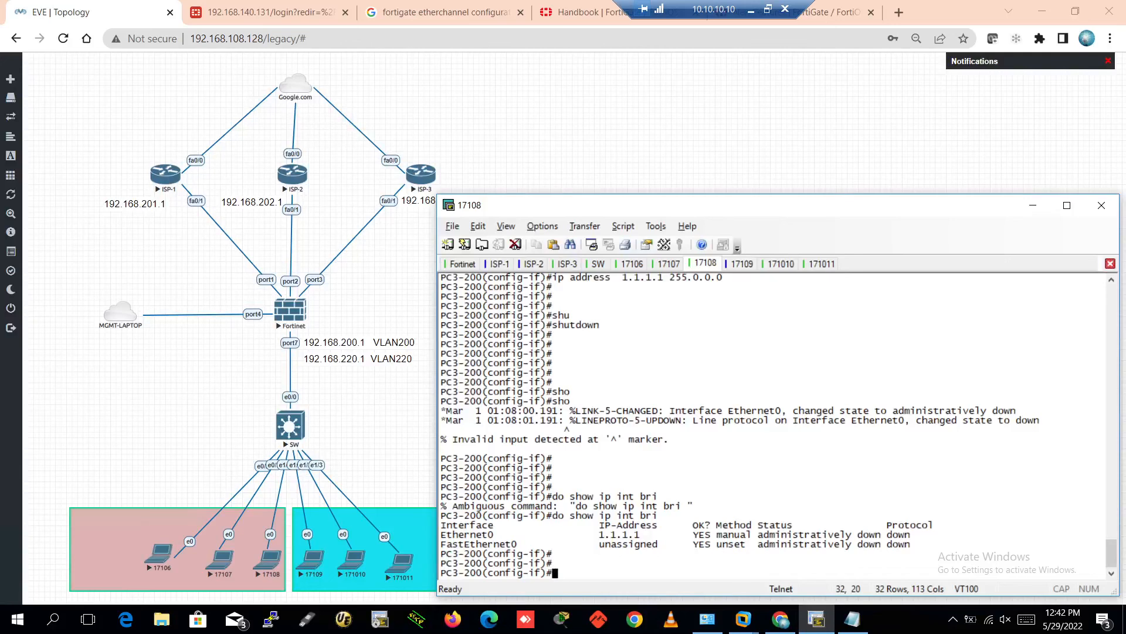
pyautogui.press('Return')
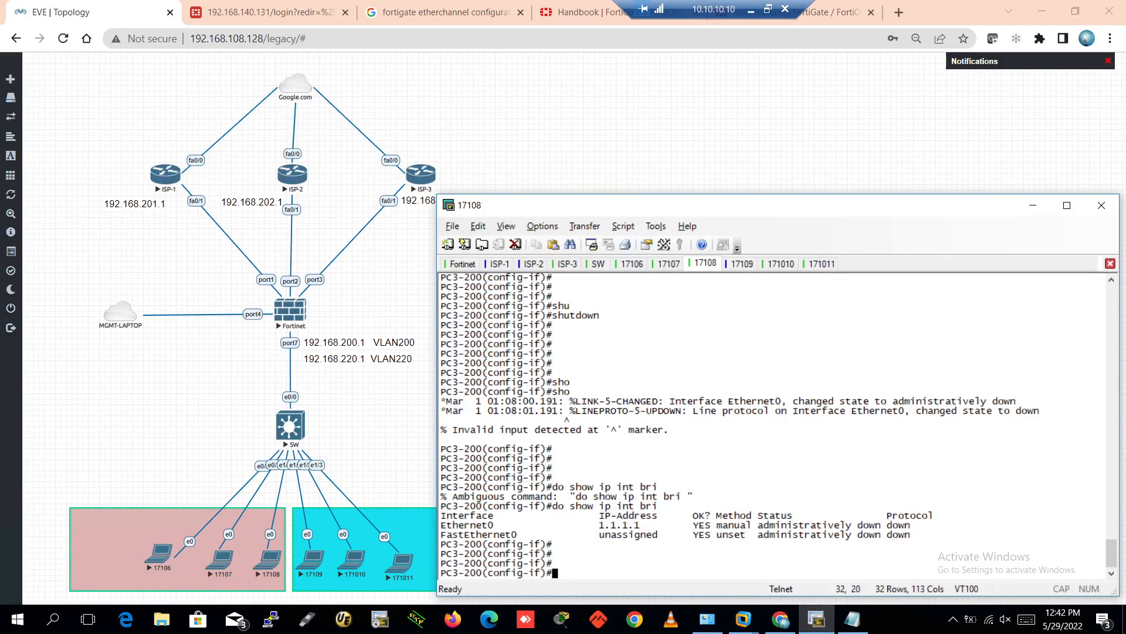
# Set PC3-200's e0 to obtain its address with ip address dhcp
pyautogui.write('ip dh')
pyautogui.press('Tab')
pyautogui.press('Return')
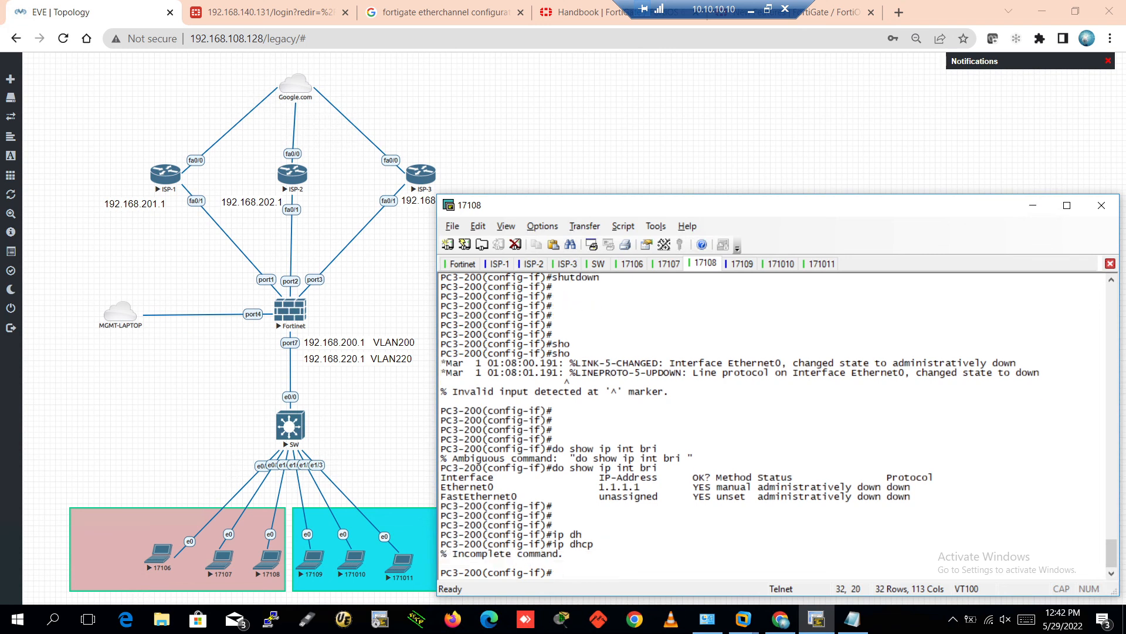
pyautogui.write('ip add')
pyautogui.press('Tab')
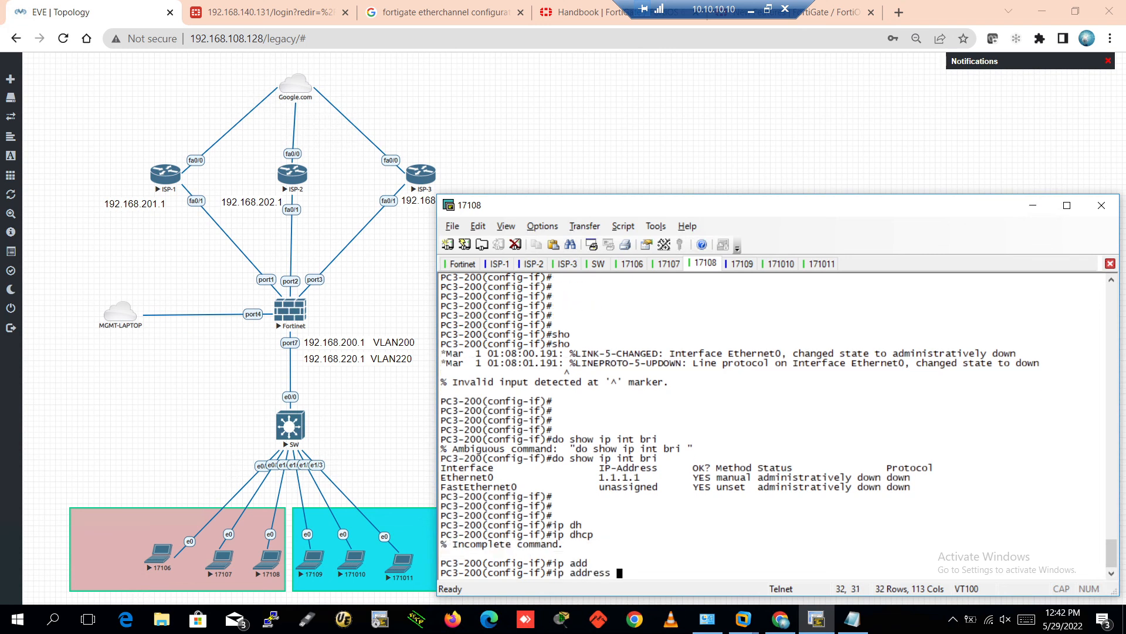
pyautogui.write('dh')
pyautogui.press('Tab')
pyautogui.press('Return')
pyautogui.press('Return')
pyautogui.press('Return')
pyautogui.press('Return')
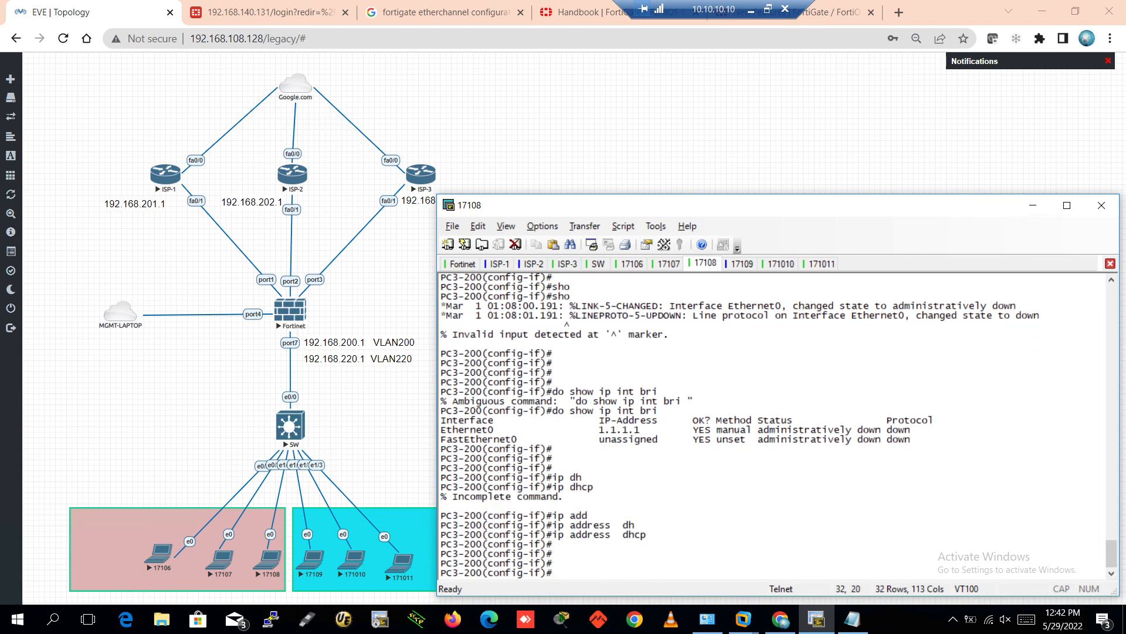
# Bring e0 up with no shutdown and return to exec mode
pyautogui.write('no shu')
pyautogui.press('Tab')
pyautogui.press('Return')
pyautogui.press('Return')
pyautogui.hotkey('ctrl', 'z')
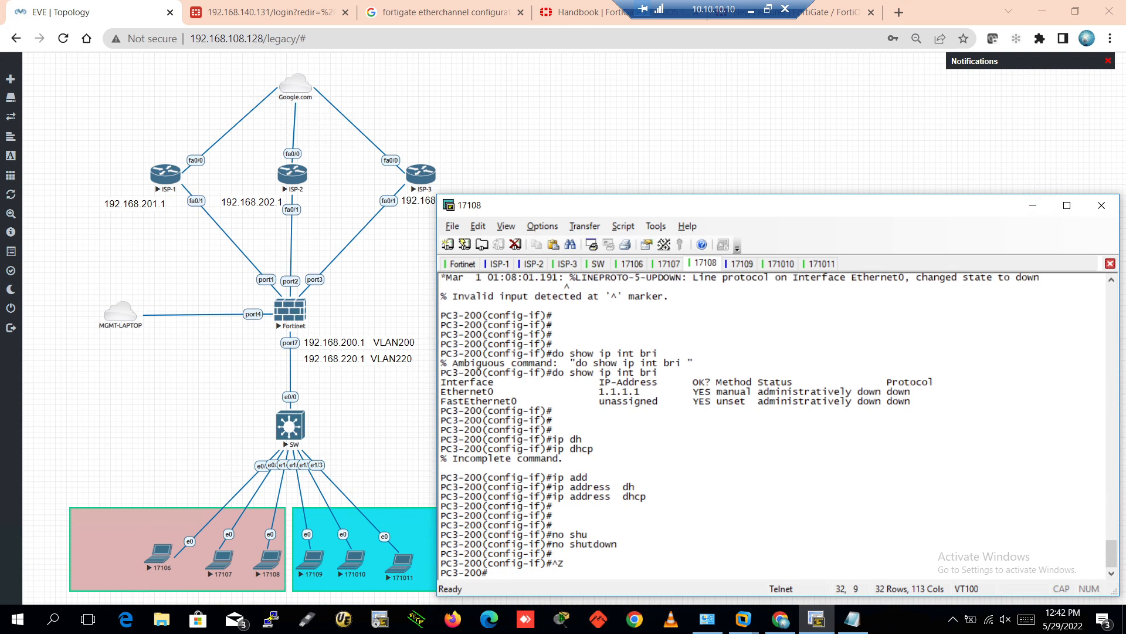
pyautogui.press('Return')
pyautogui.press('Return')
pyautogui.press('Return')
pyautogui.press('Return')
pyautogui.press('Return')
pyautogui.press('Return')
pyautogui.write('s')
pyautogui.press('BackSpace')
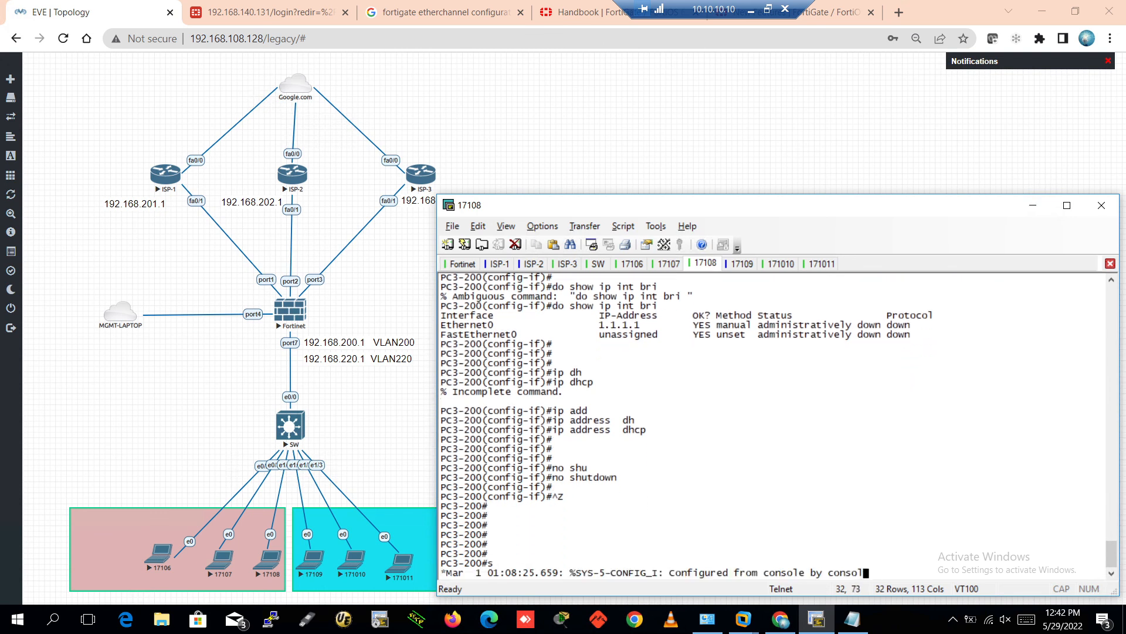
pyautogui.press('Return')
pyautogui.press('Return')
pyautogui.press('Return')
pyautogui.press('Return')
pyautogui.press('Return')
# Save PC3-200's configuration with wr and rerun ping 8.8.8.8, now succeeding 5/5
pyautogui.write('wr')
pyautogui.press('Return')
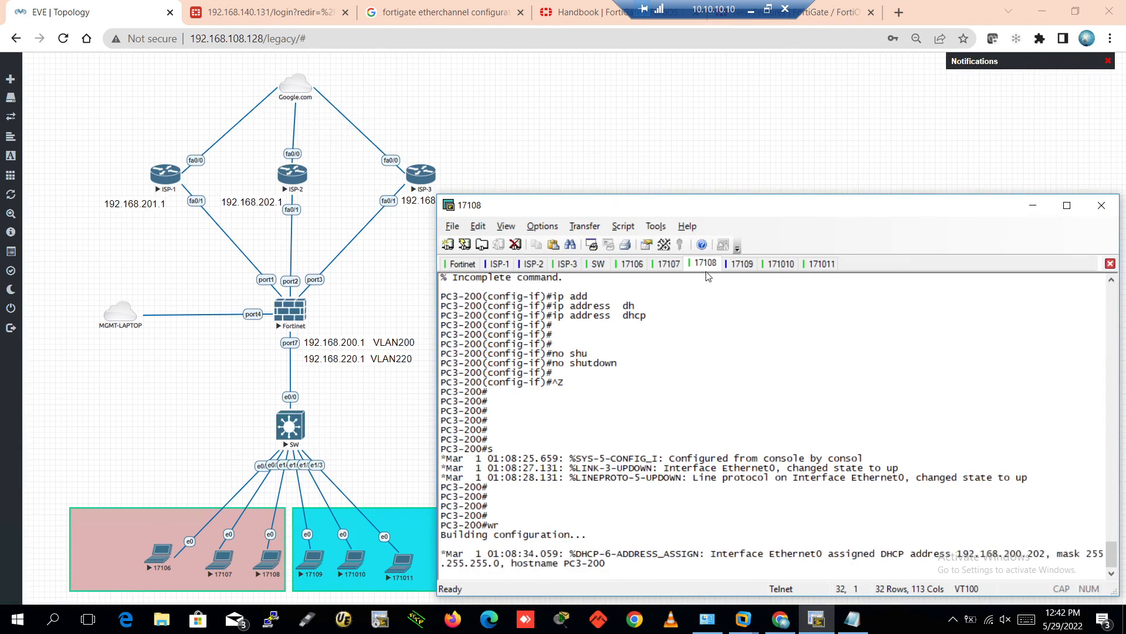
pyautogui.press('Return')
pyautogui.press('Return')
pyautogui.press('Return')
pyautogui.press('Return')
pyautogui.press('Return')
pyautogui.press('Return')
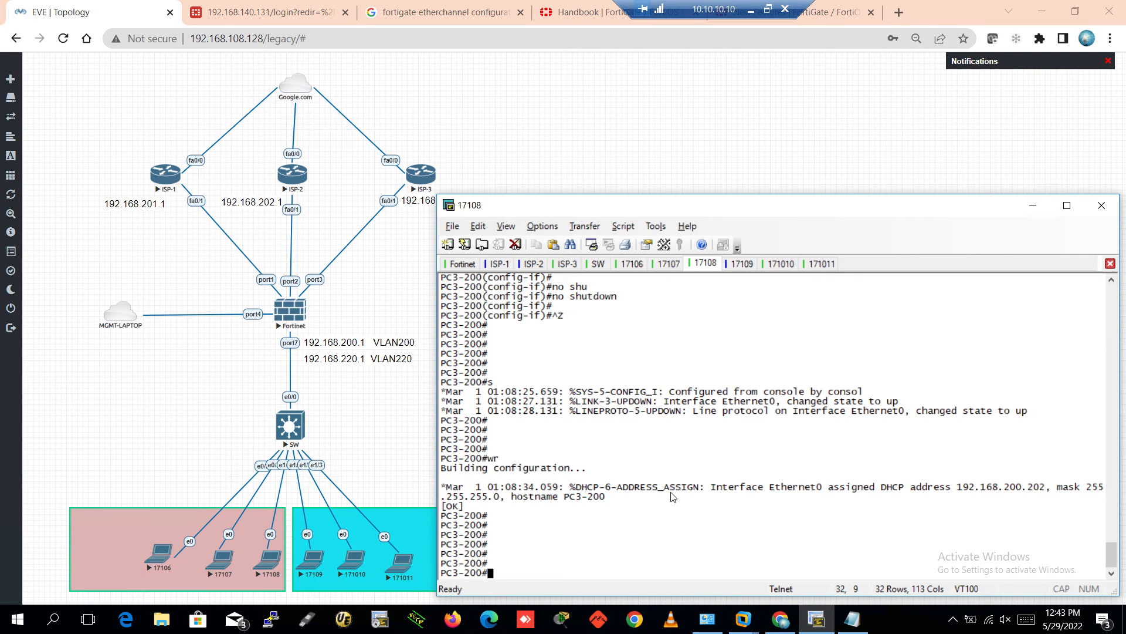
pyautogui.press('Return')
pyautogui.press('Return')
pyautogui.press('Return')
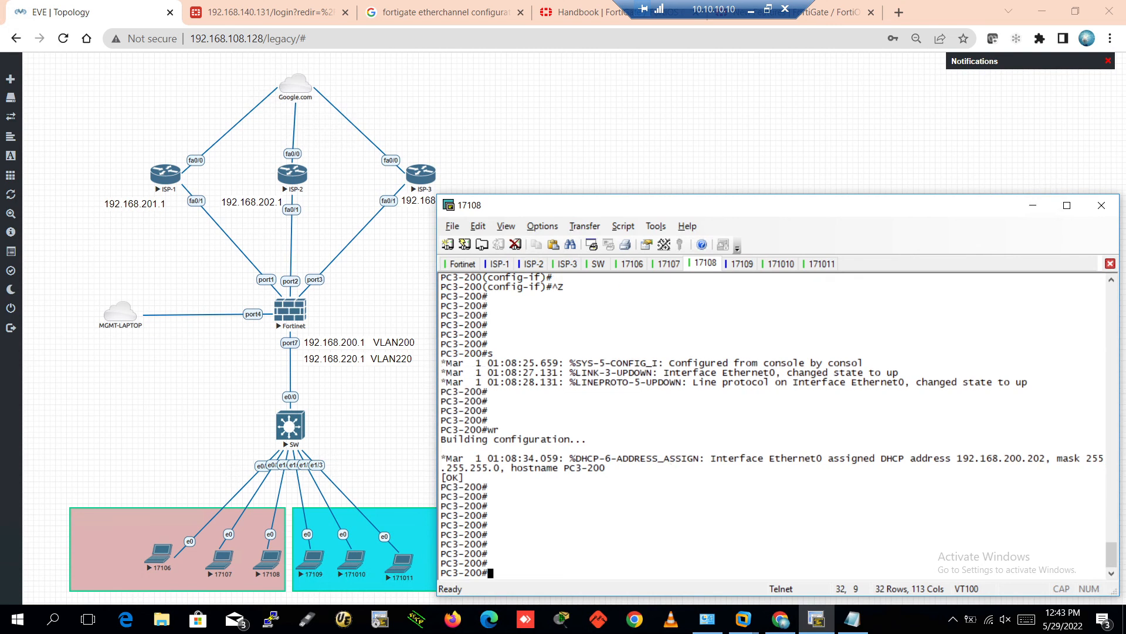
pyautogui.press('Return')
pyautogui.press('Return')
pyautogui.press('Return')
pyautogui.press('Return')
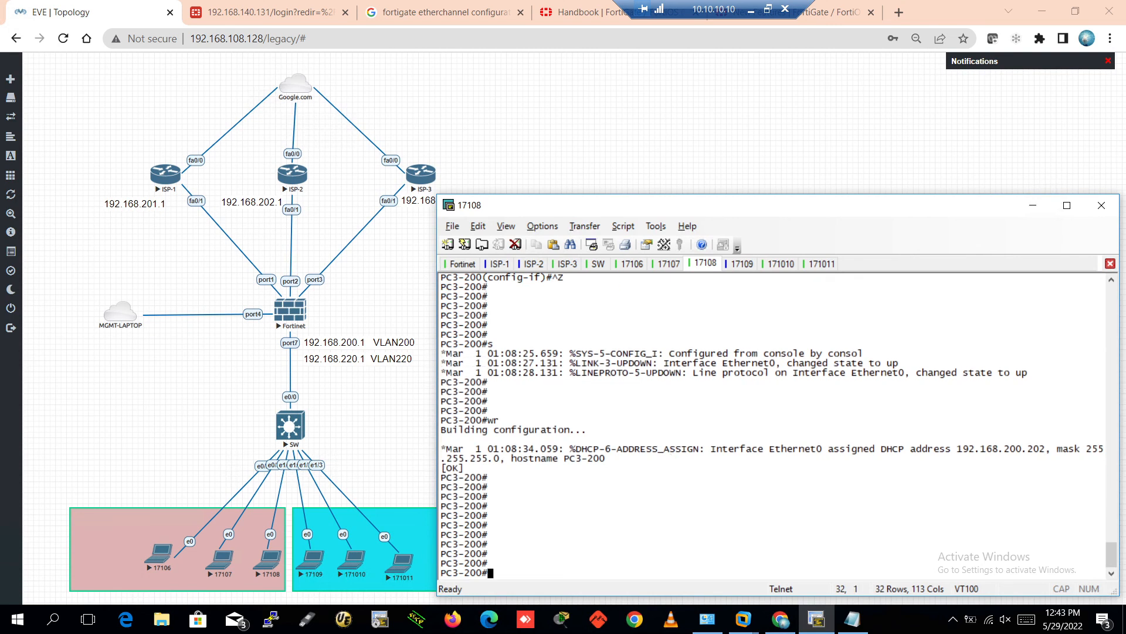
pyautogui.press('Up')
pyautogui.press('Up')
pyautogui.press('Up')
pyautogui.press('Up')
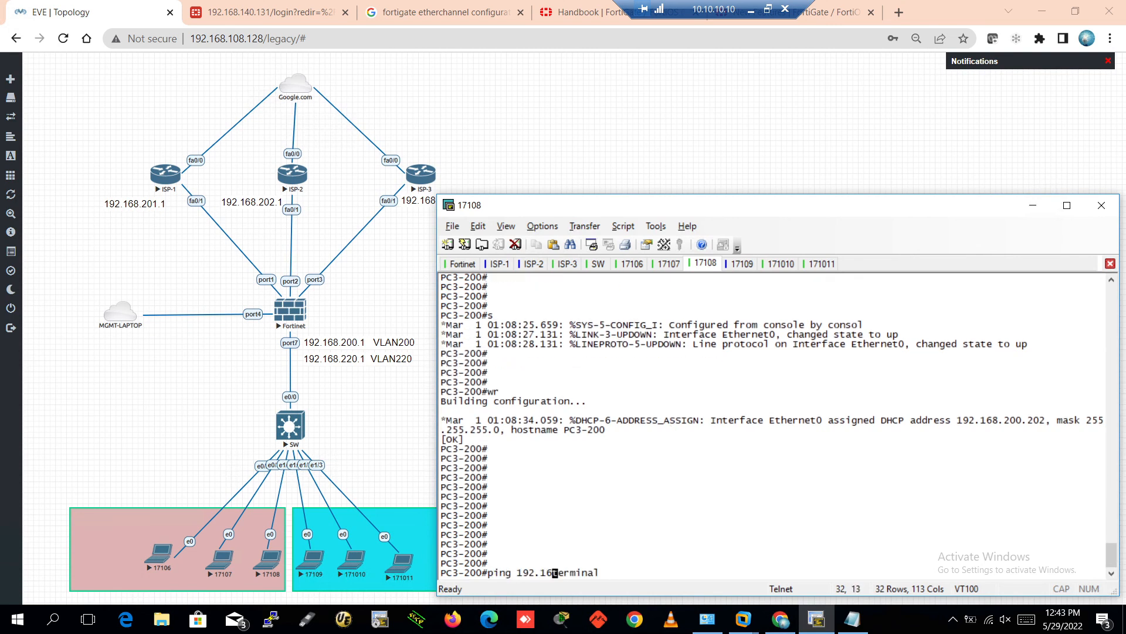
pyautogui.press('Down')
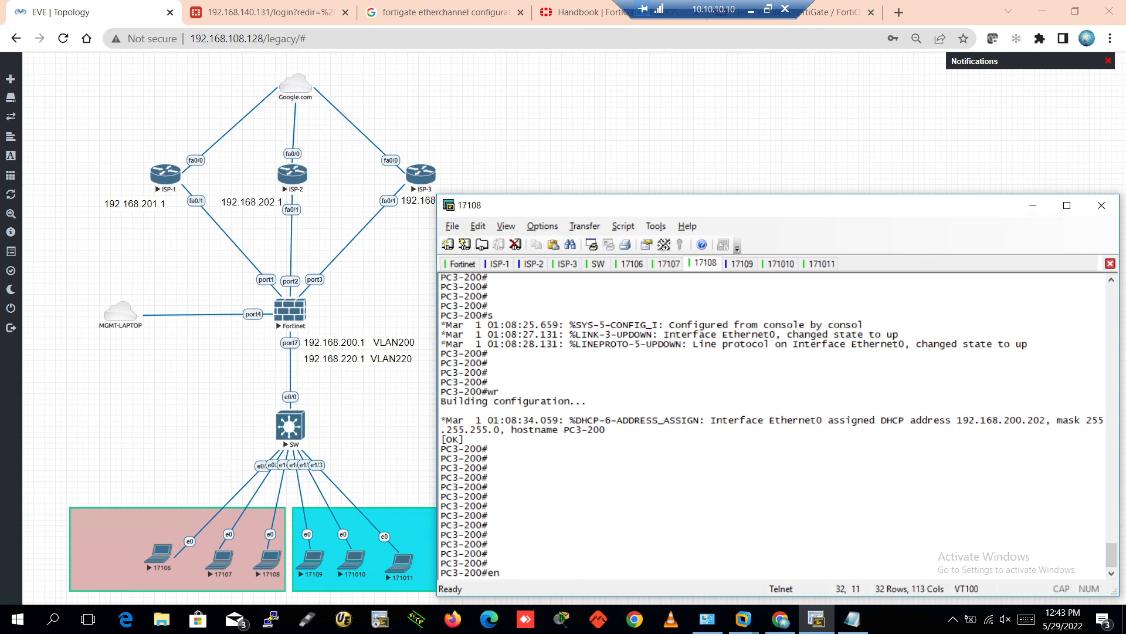
pyautogui.press('Up')
pyautogui.press('Return')
pyautogui.press('Return')
pyautogui.press('Return')
pyautogui.press('Return')
pyautogui.press('Return')
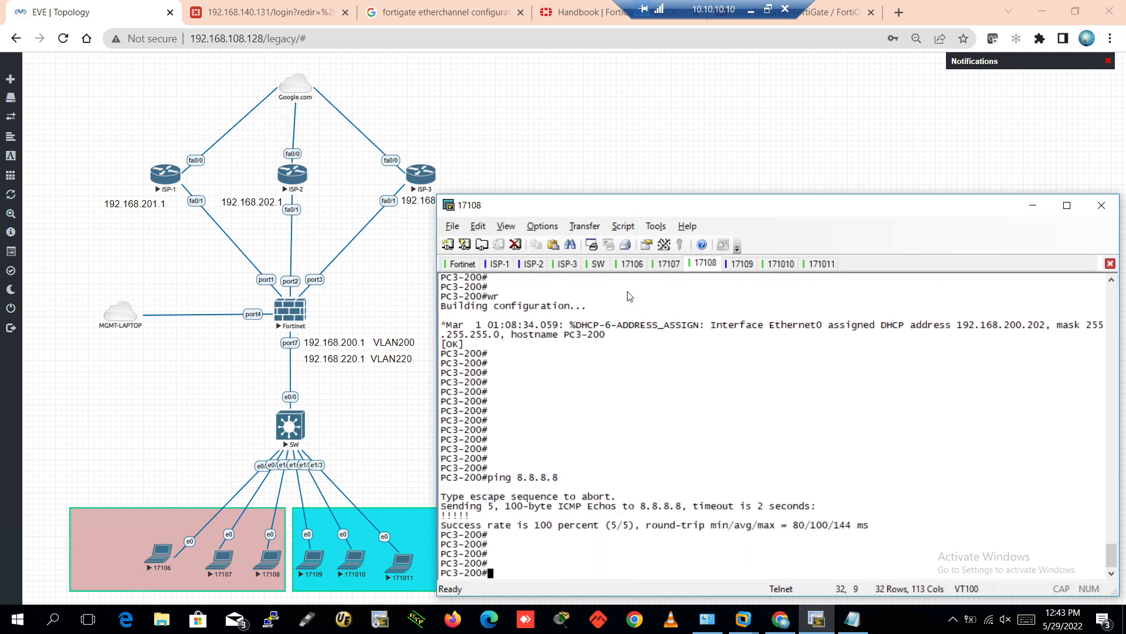
# Select the switch and PC nodes in the EVE-NG topology, then return to the PC3-200 console
pyautogui.moveTo(63, 437); pyautogui.dragTo(551, 592)
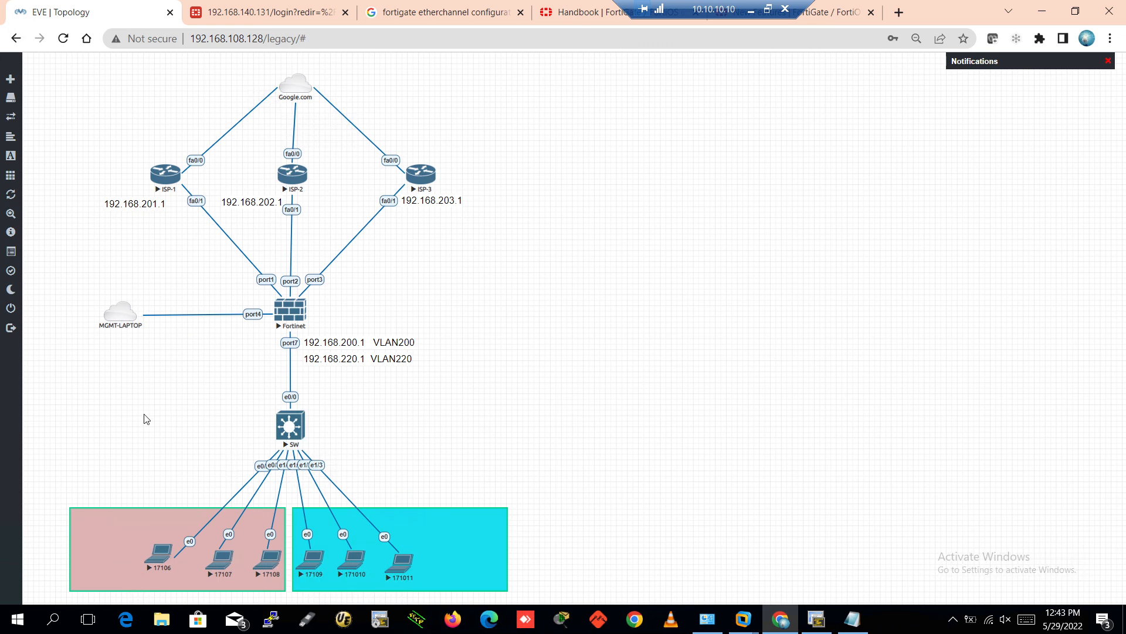
pyautogui.moveTo(94, 450); pyautogui.dragTo(578, 598)
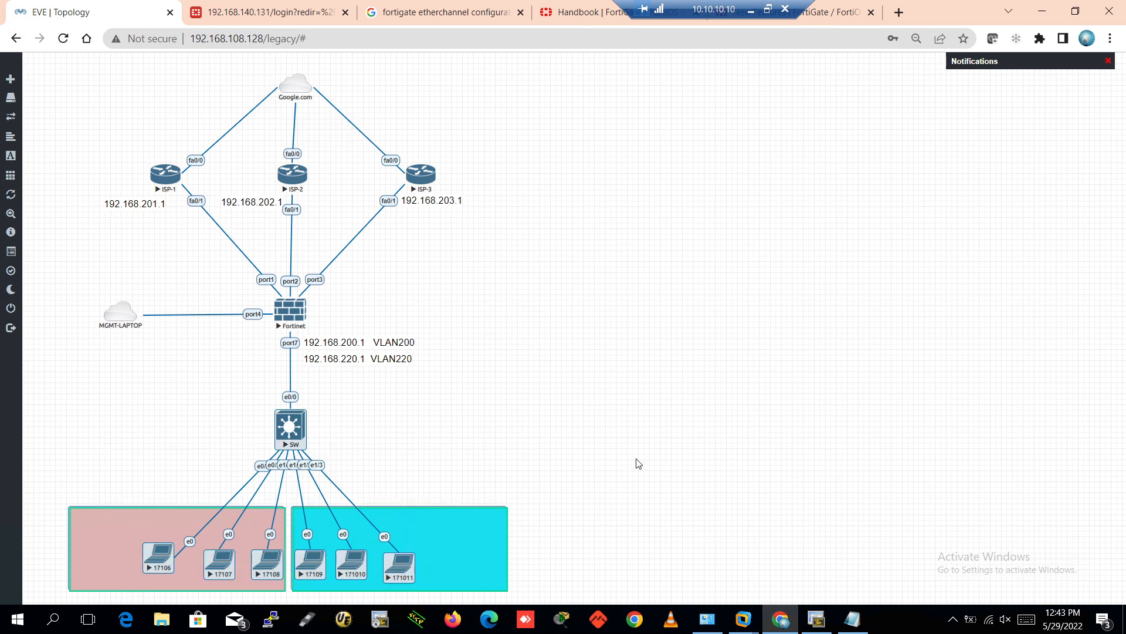
pyautogui.click(816, 619)
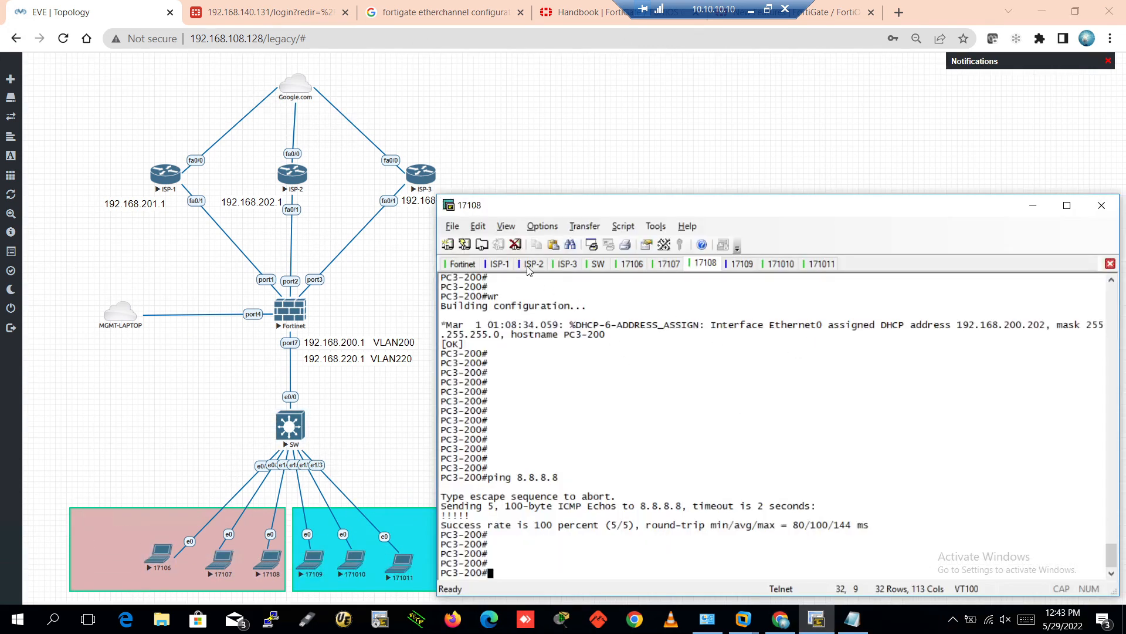
# Log back into FortiGate as admin and skip the setup prompt
pyautogui.click(284, 7)
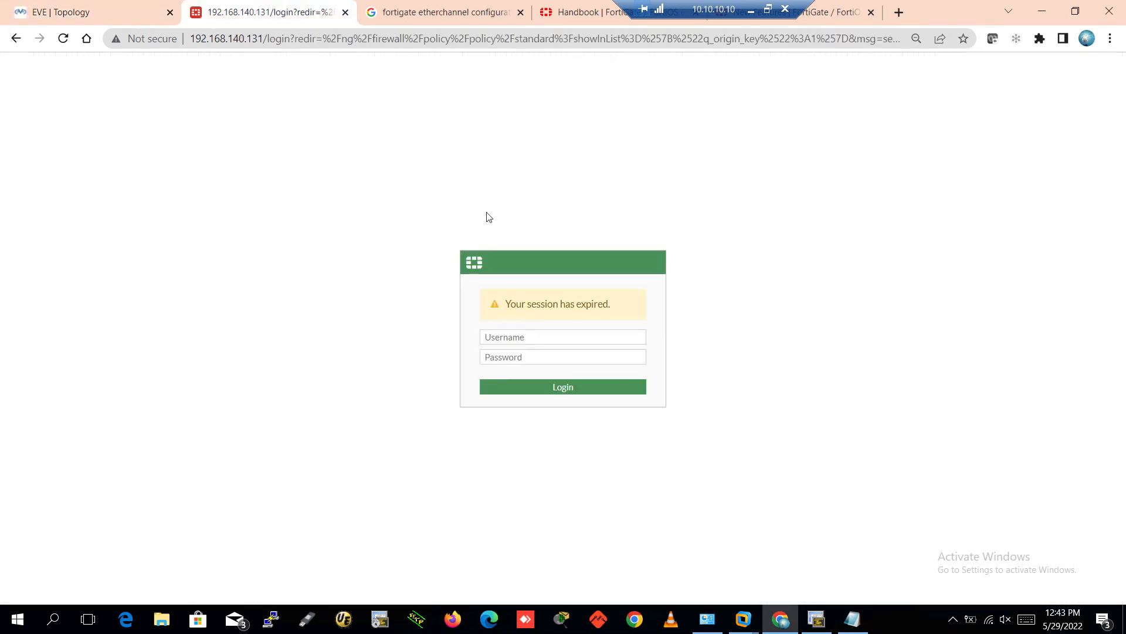
pyautogui.click(498, 337)
pyautogui.write('ad')
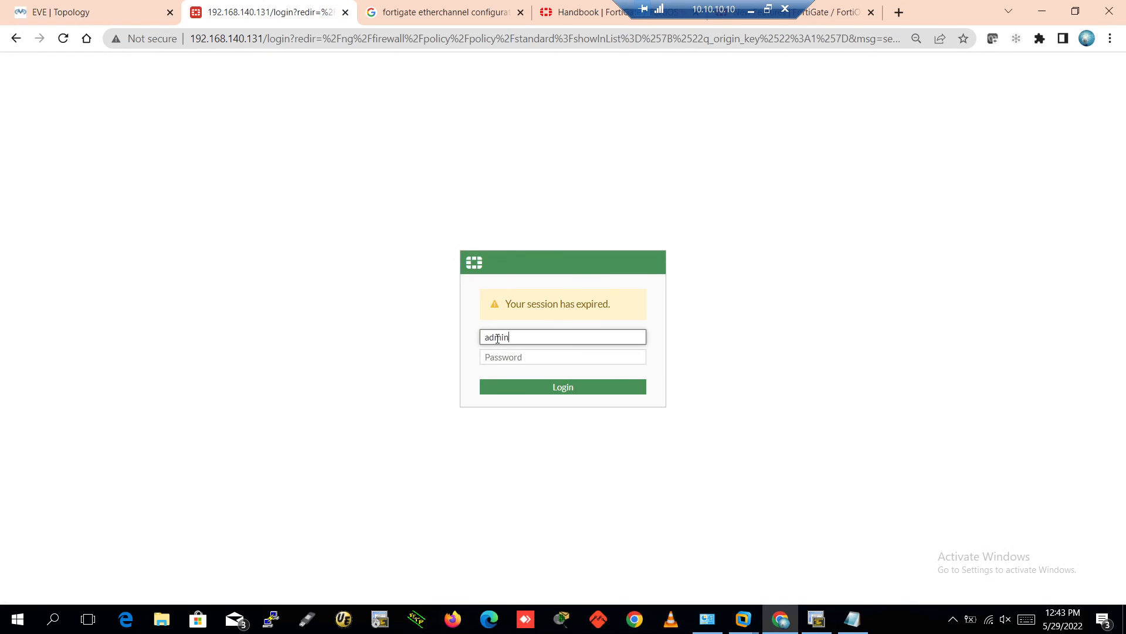
pyautogui.write('min')
pyautogui.press('Return')
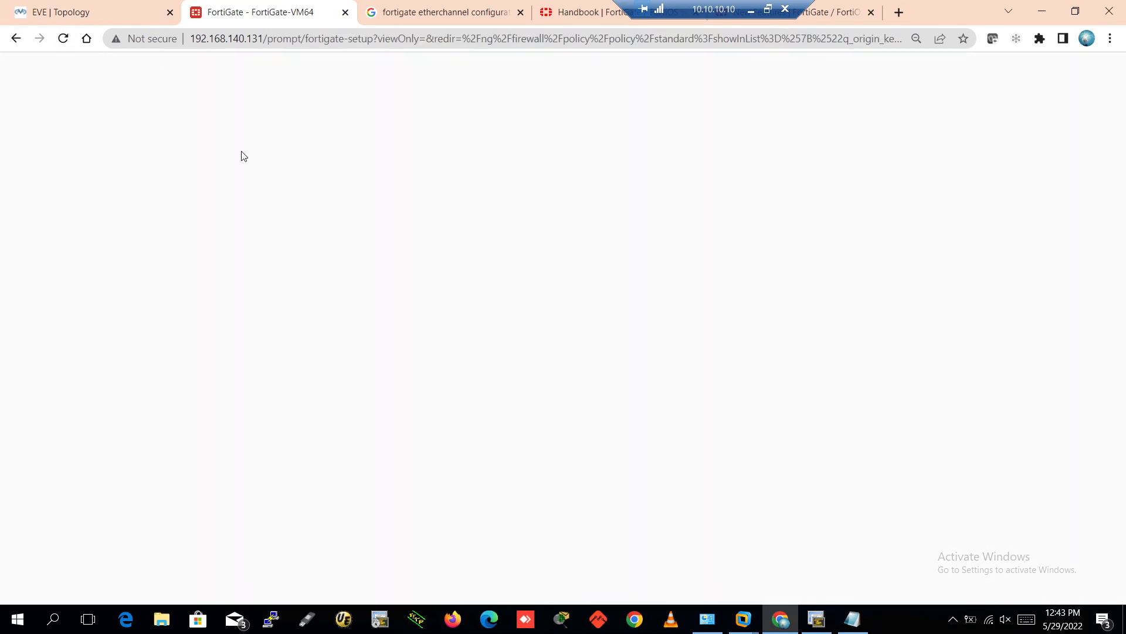
pyautogui.click(597, 398)
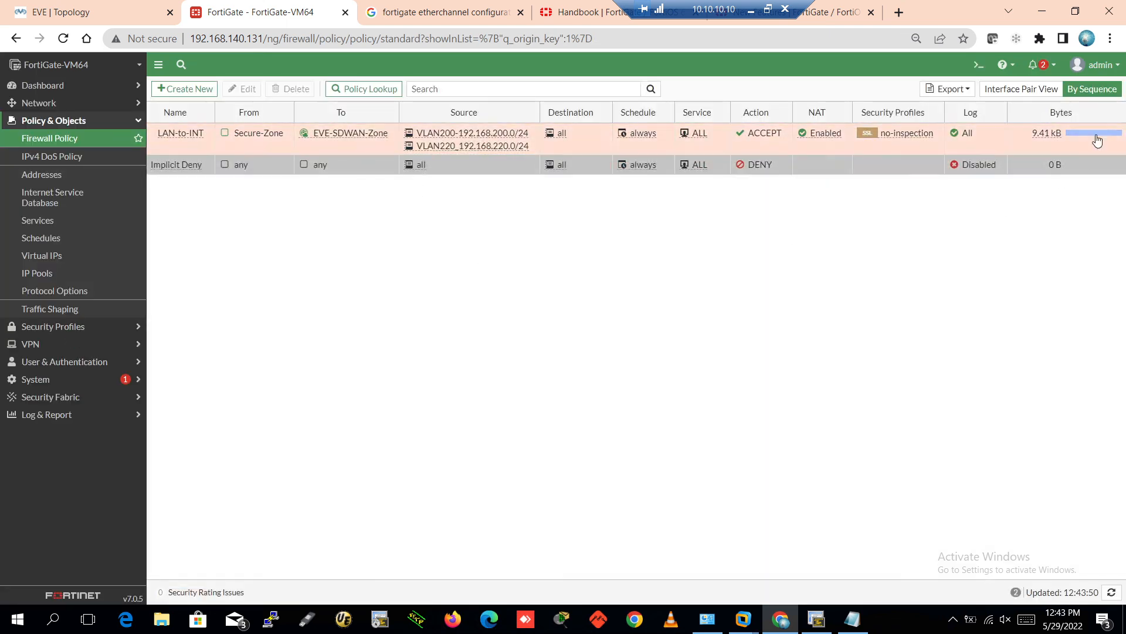
# Show forward traffic logs matching LAN-to-INT and inspect the PC2-200 and PC1-220 sessions to 8.8.8.8
pyautogui.rightClick(1060, 144)
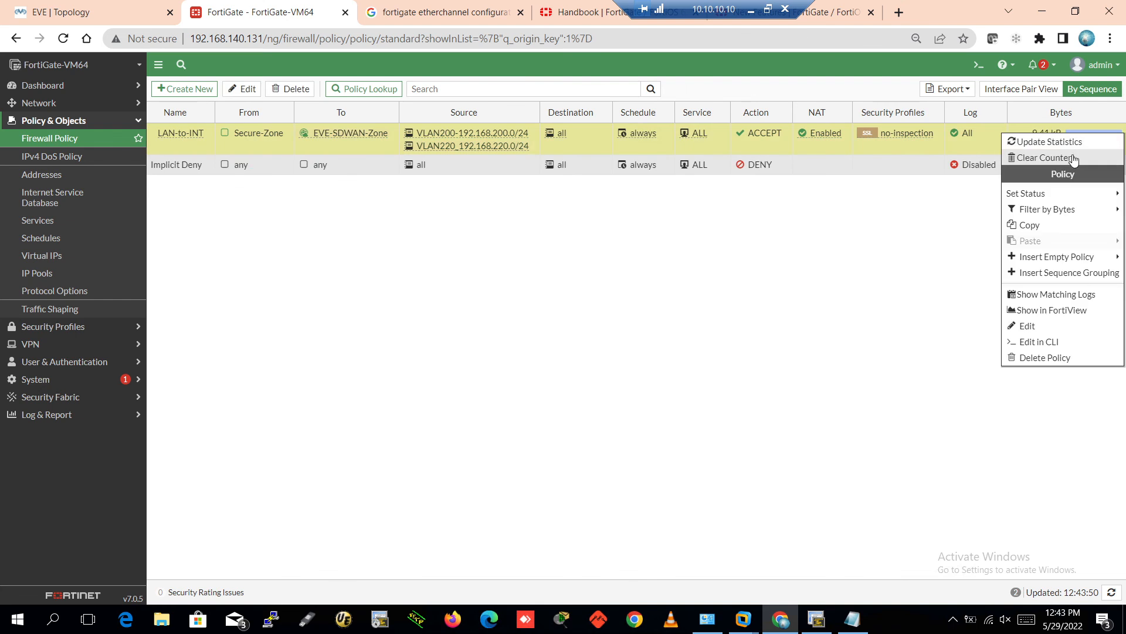
pyautogui.click(1082, 300)
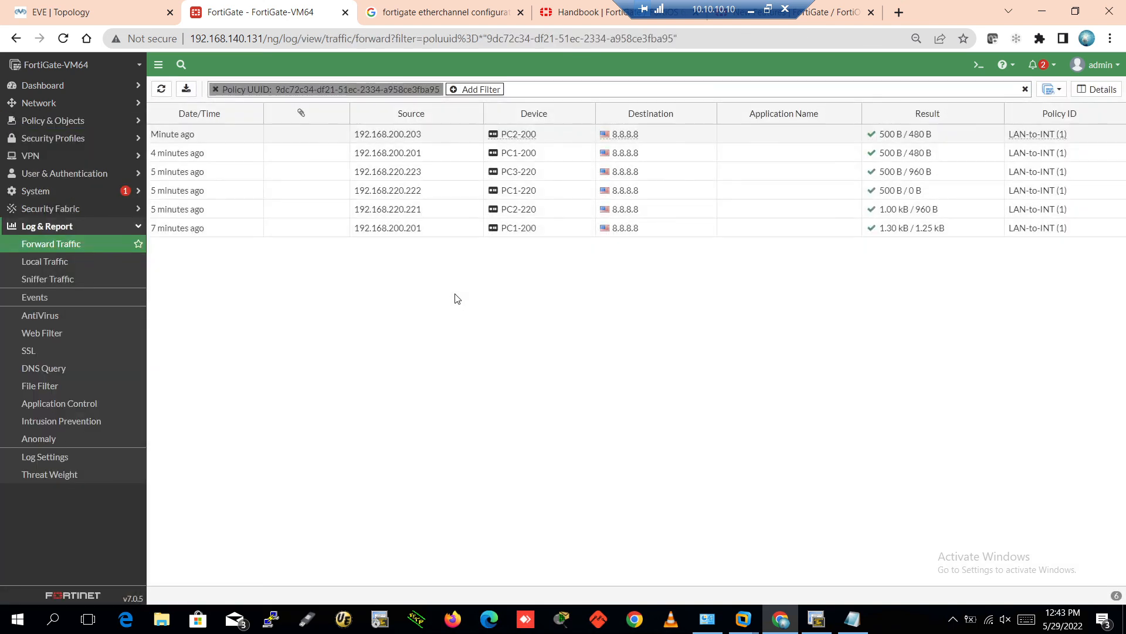
pyautogui.click(671, 140)
pyautogui.click(675, 196)
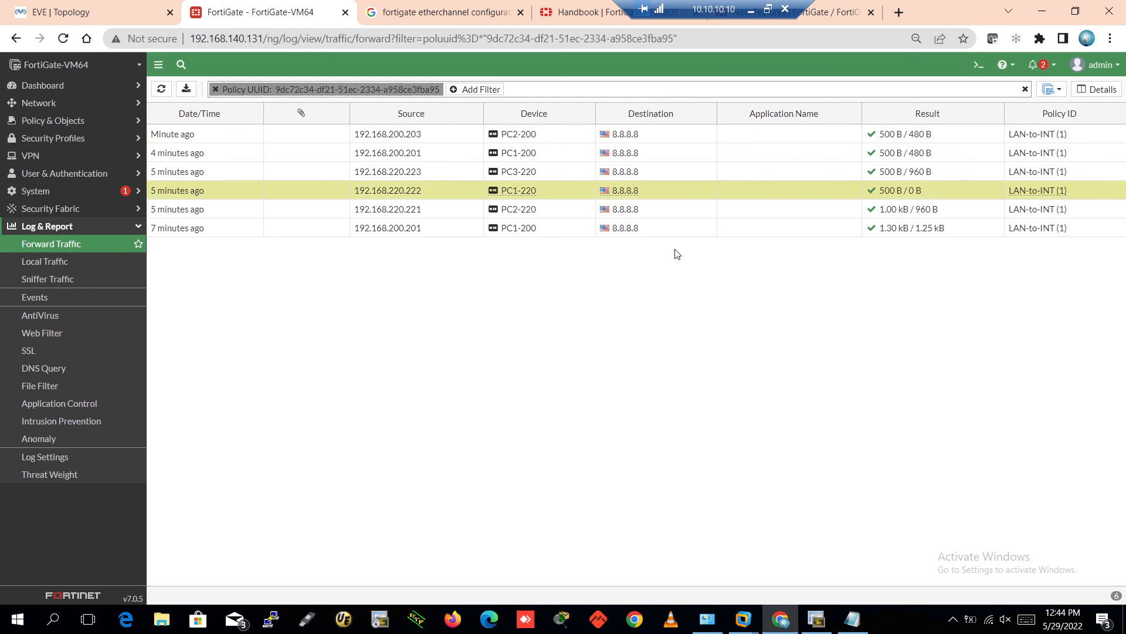
# Open the Status dashboard and briefly view the Add Dashboard panel
pyautogui.click(54, 88)
pyautogui.click(46, 105)
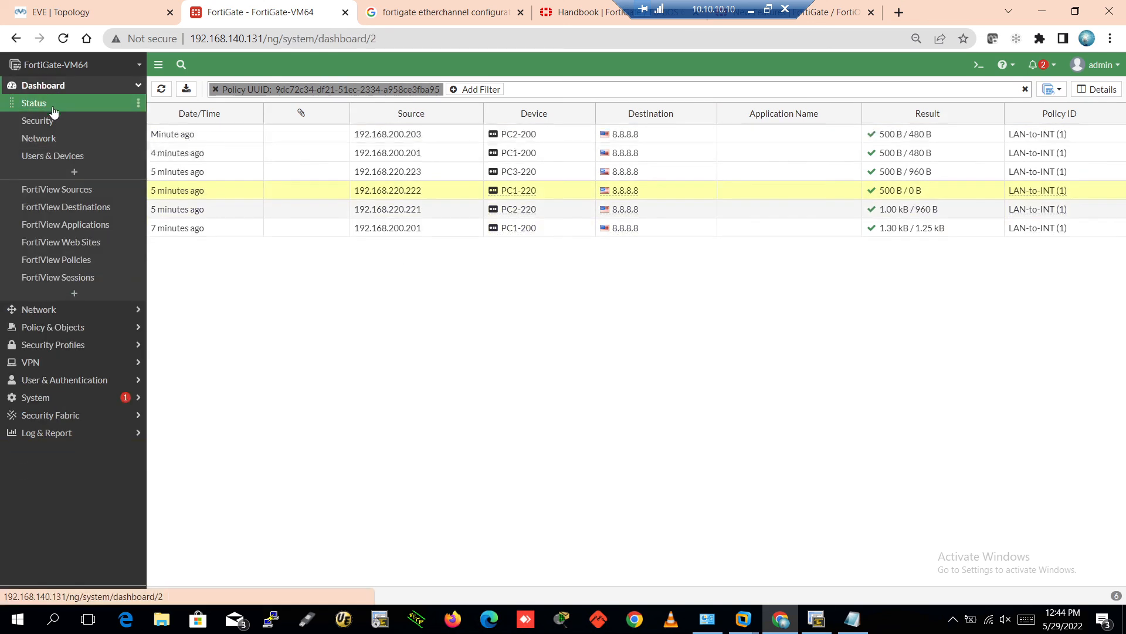
pyautogui.click(74, 171)
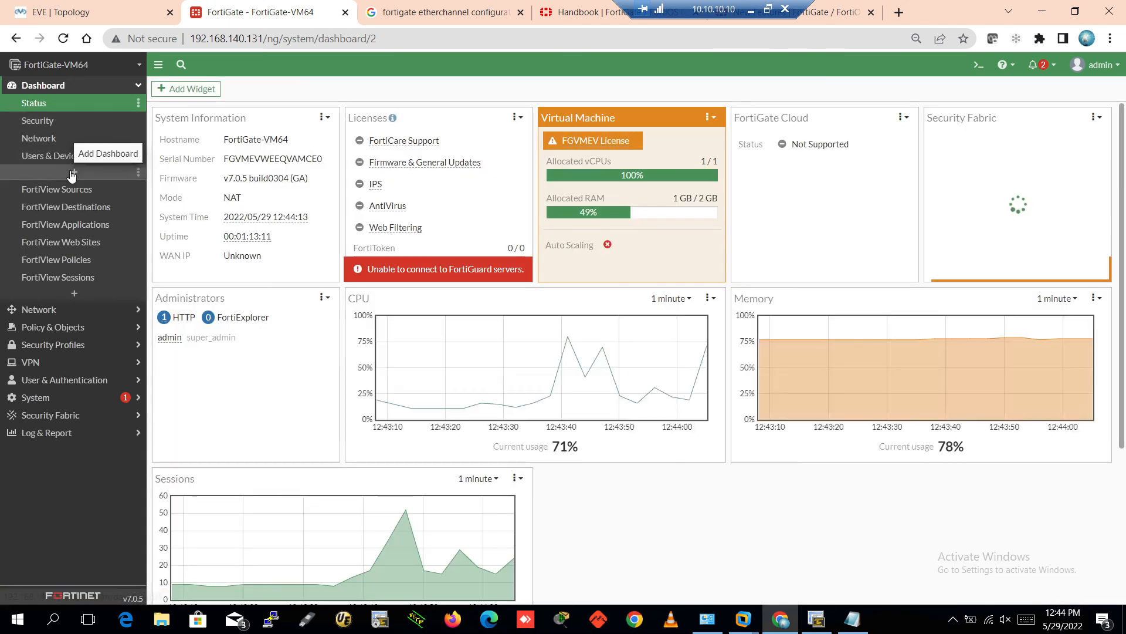
pyautogui.click(73, 172)
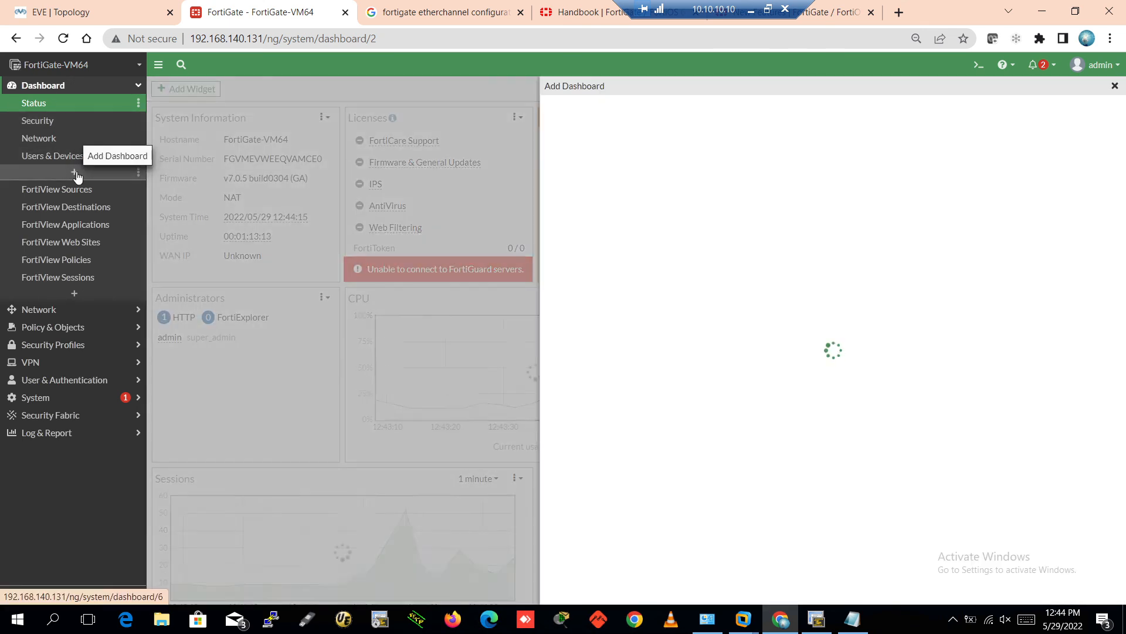
pyautogui.click(1116, 87)
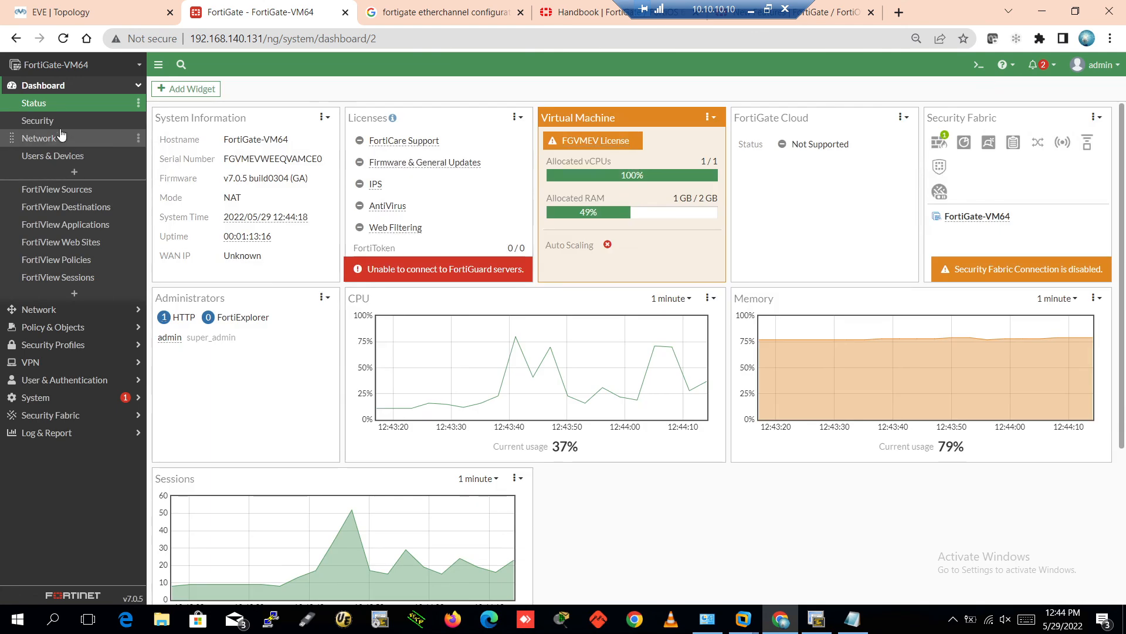
# Check the Network dashboard's 9 routes and 5 DHCP clients, then switch to the PC1-200 console
pyautogui.click(60, 138)
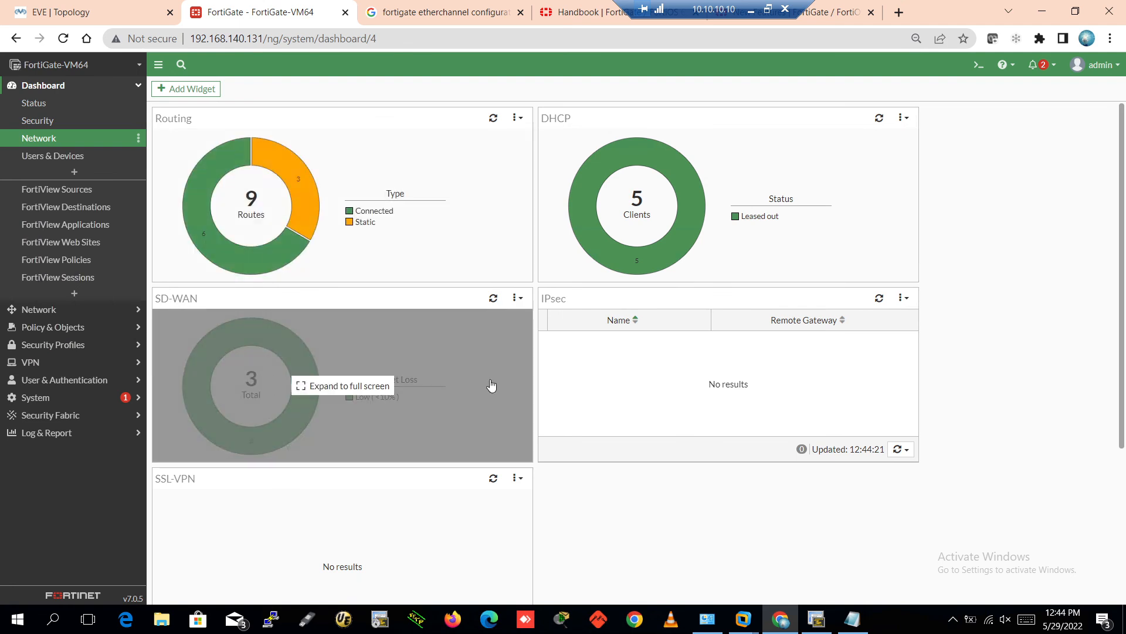
pyautogui.scroll(-3, 390, 432)
pyautogui.scroll(3, 633, 403)
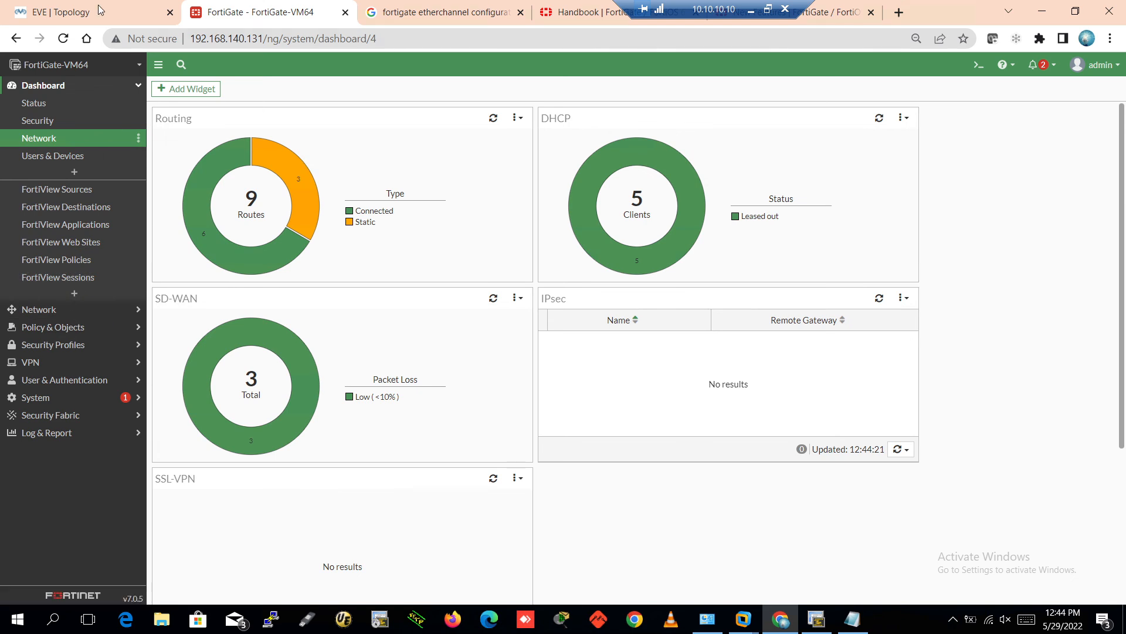
pyautogui.click(817, 619)
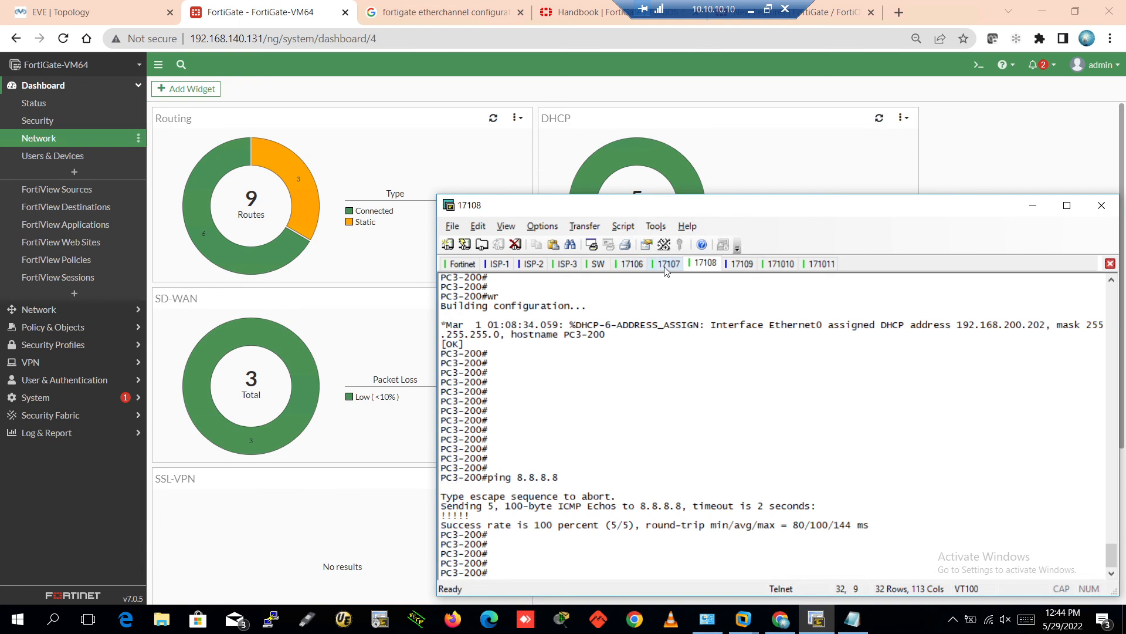
pyautogui.click(632, 263)
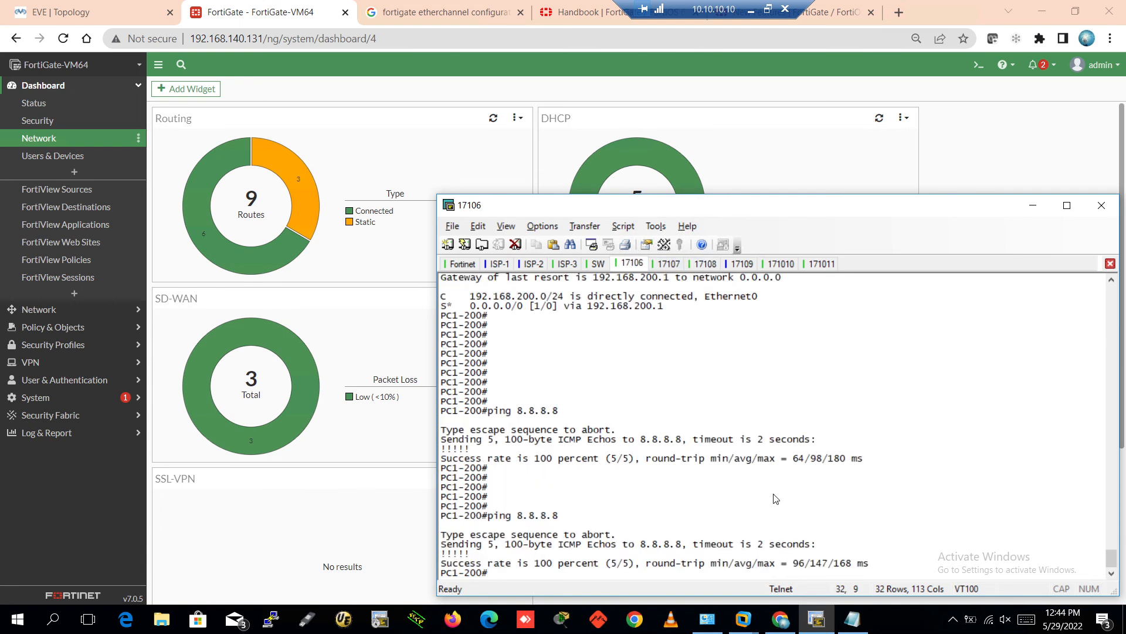
# Run traceroute 8.8.8.8 from the PC1-200 and PC2-200 consoles
pyautogui.press('Return')
pyautogui.press('Return')
pyautogui.press('Return')
pyautogui.write('trac')
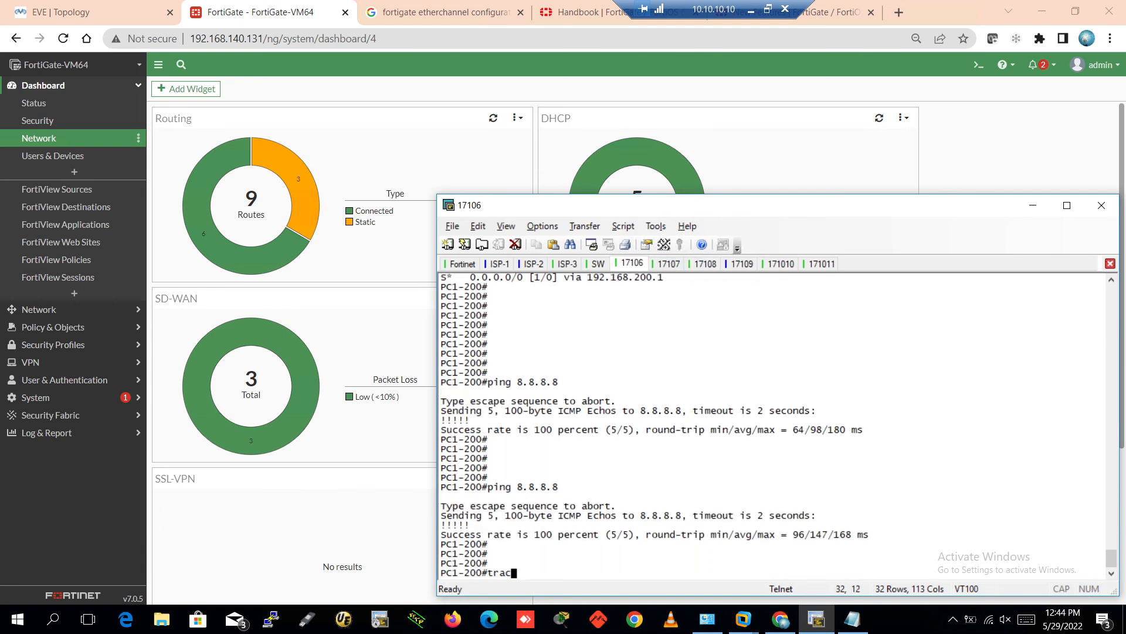
pyautogui.press('Tab')
pyautogui.write('8')
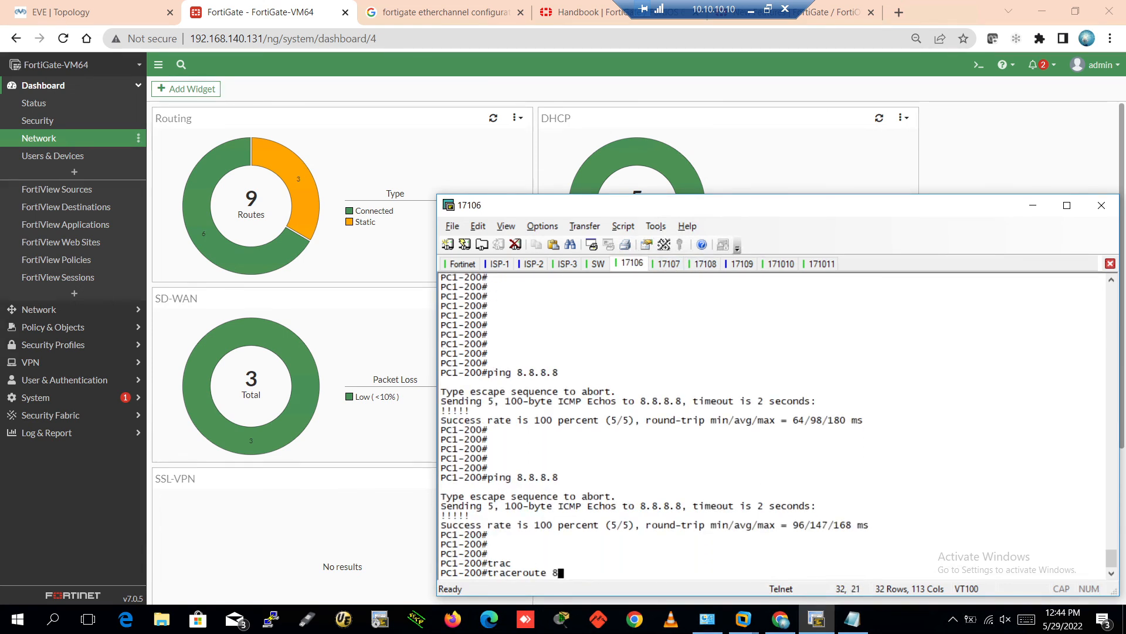
pyautogui.write('.8.8.8')
pyautogui.press('Return')
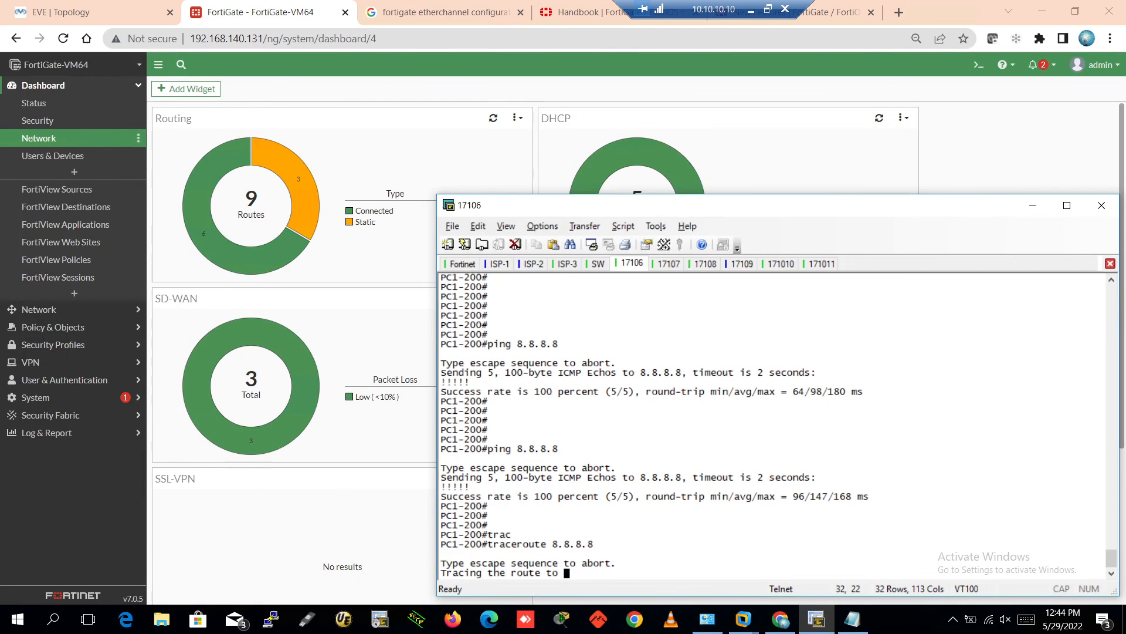
pyautogui.click(669, 265)
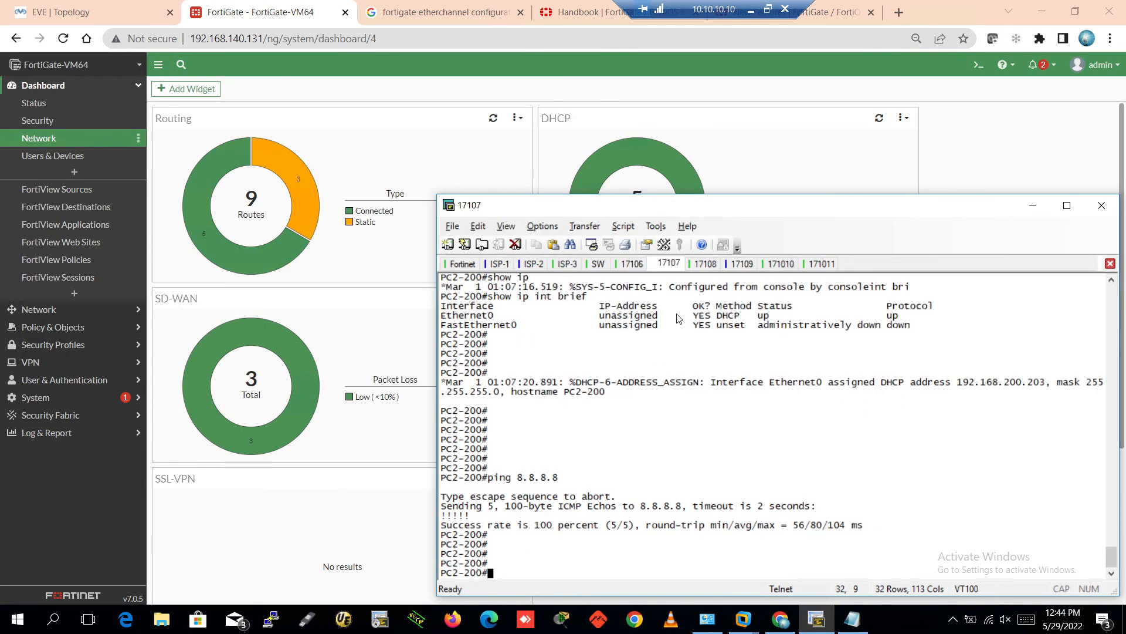
pyautogui.write('trace')
pyautogui.press('Tab')
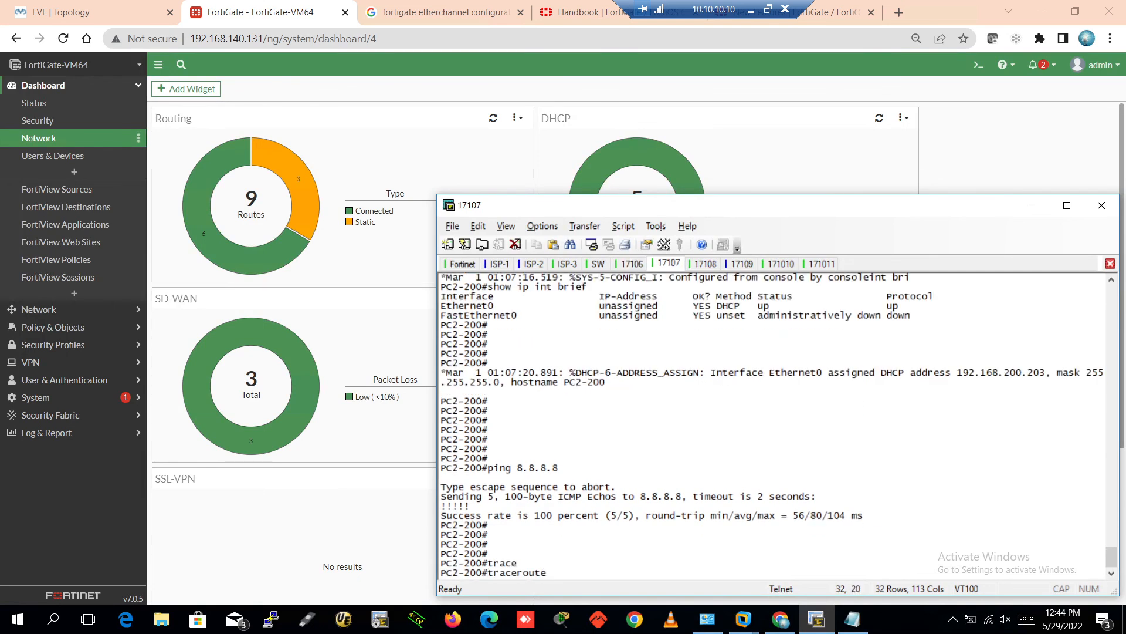
pyautogui.write('8.8.8.8')
pyautogui.press('Return')
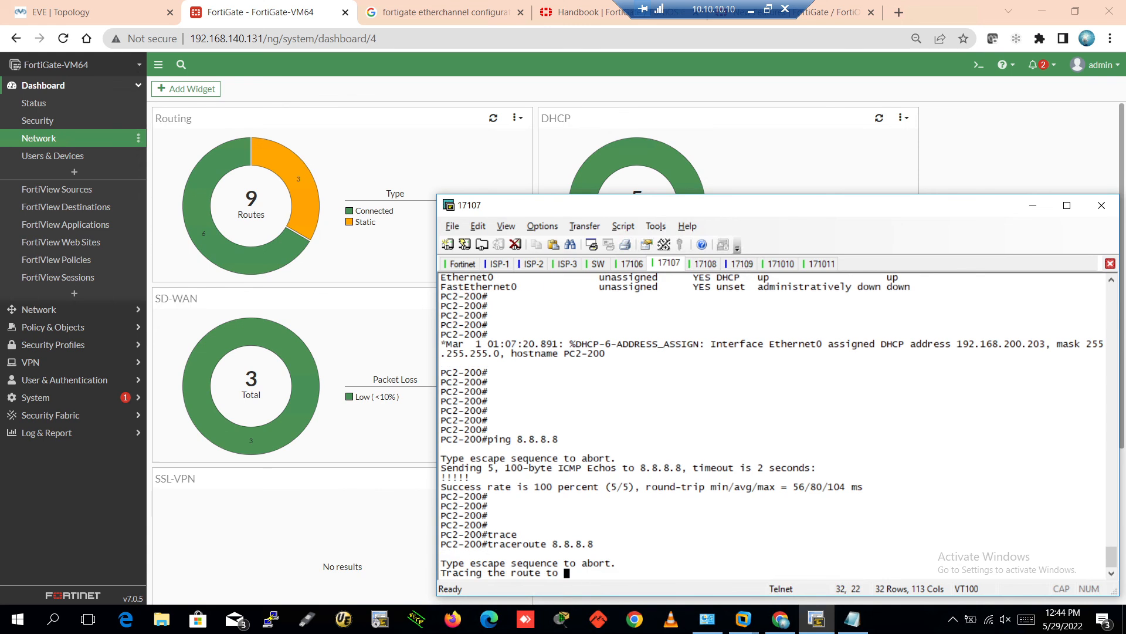
# Trace 8.8.8.8 from PC3-200 and highlight its hops 192.168.200.1 and 192.168.203.1
pyautogui.click(706, 264)
pyautogui.write('t')
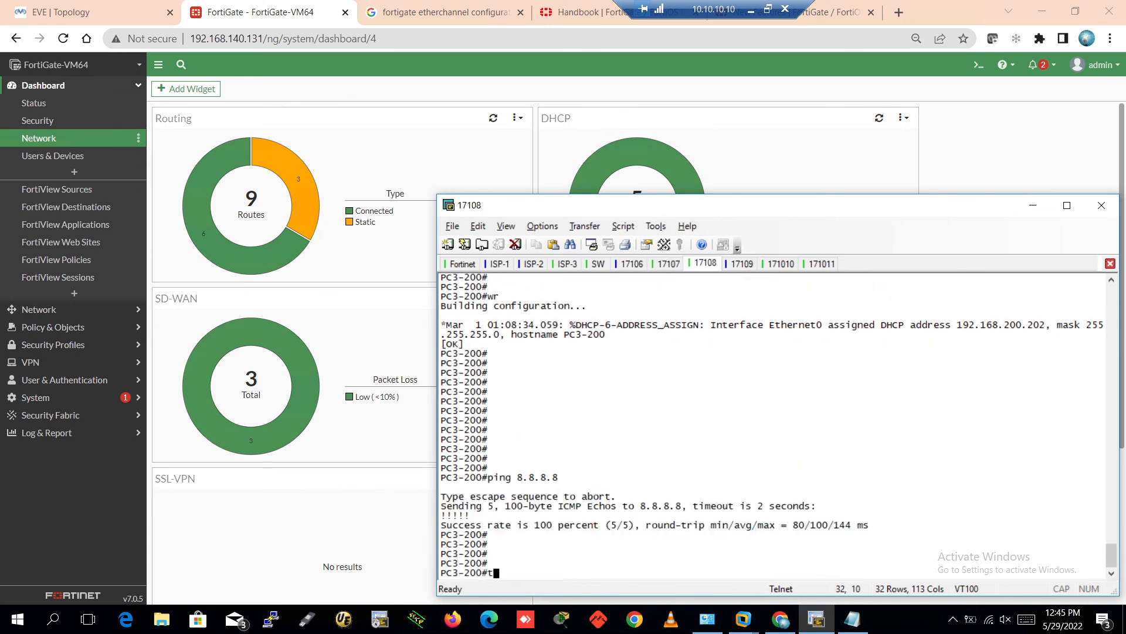
pyautogui.write('ece 8.8.8.8')
pyautogui.press('Return')
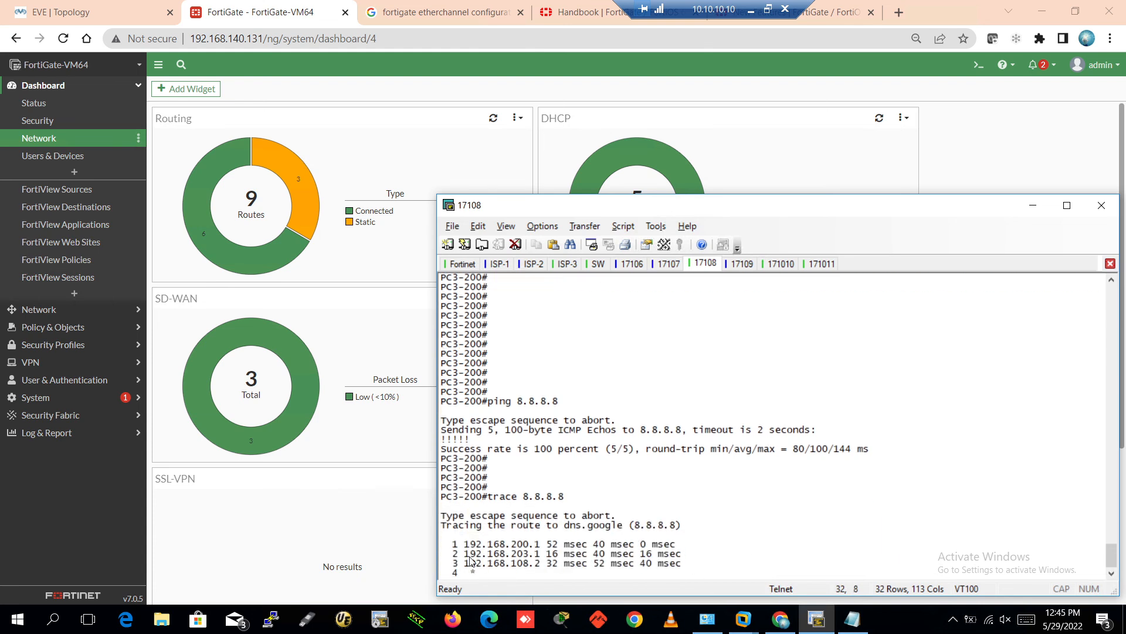
pyautogui.moveTo(453, 546); pyautogui.dragTo(541, 549)
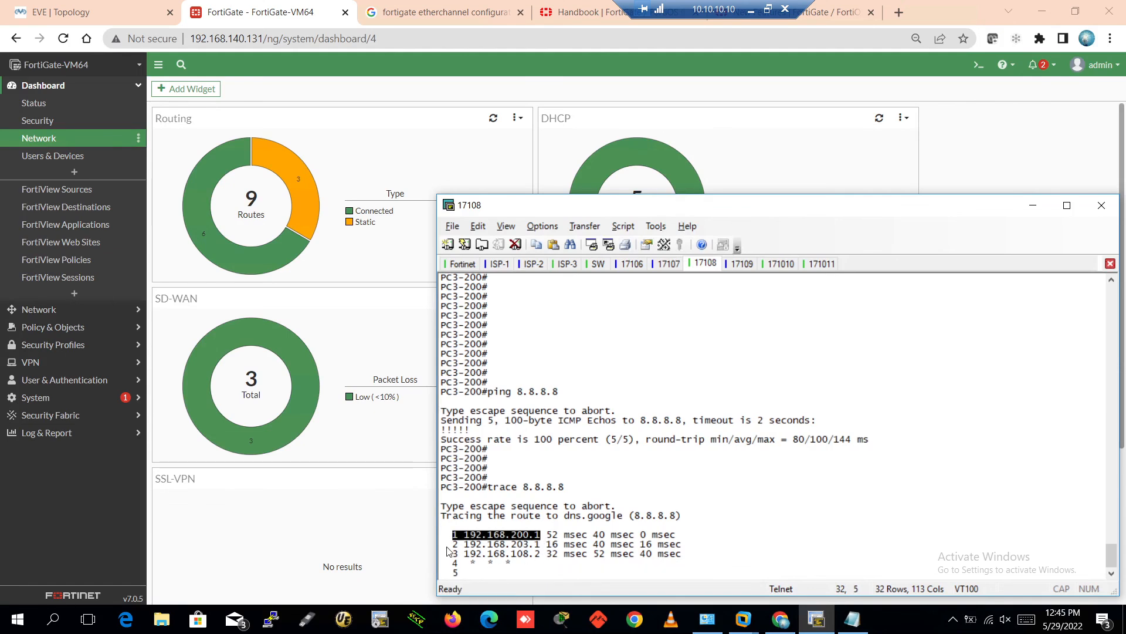
pyautogui.moveTo(447, 546); pyautogui.dragTo(541, 549)
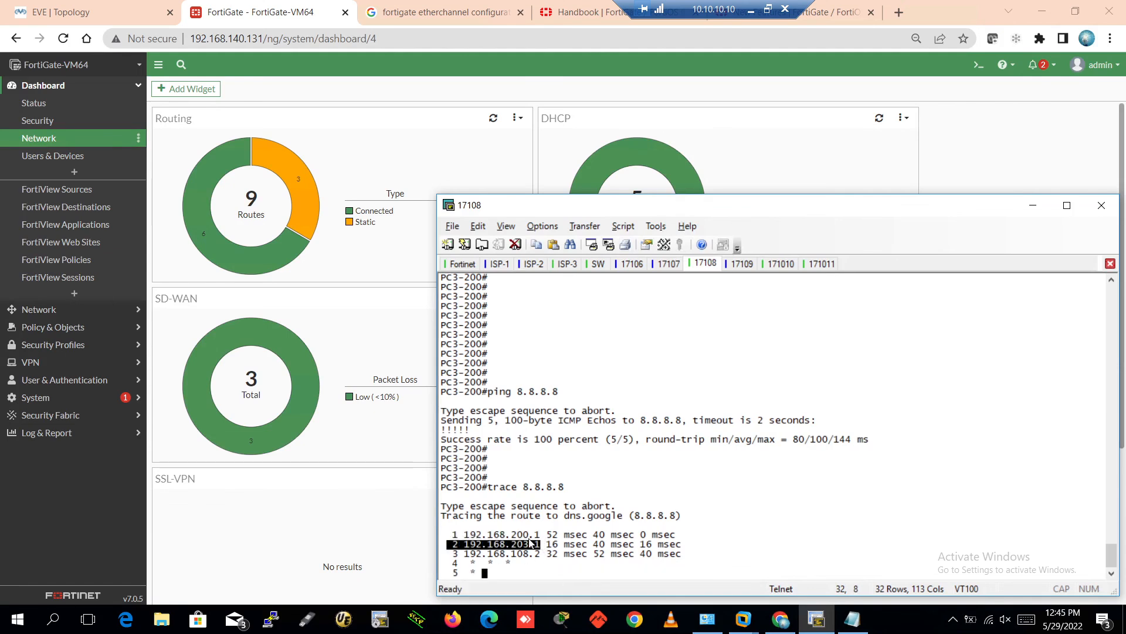
pyautogui.moveTo(448, 535); pyautogui.dragTo(548, 539)
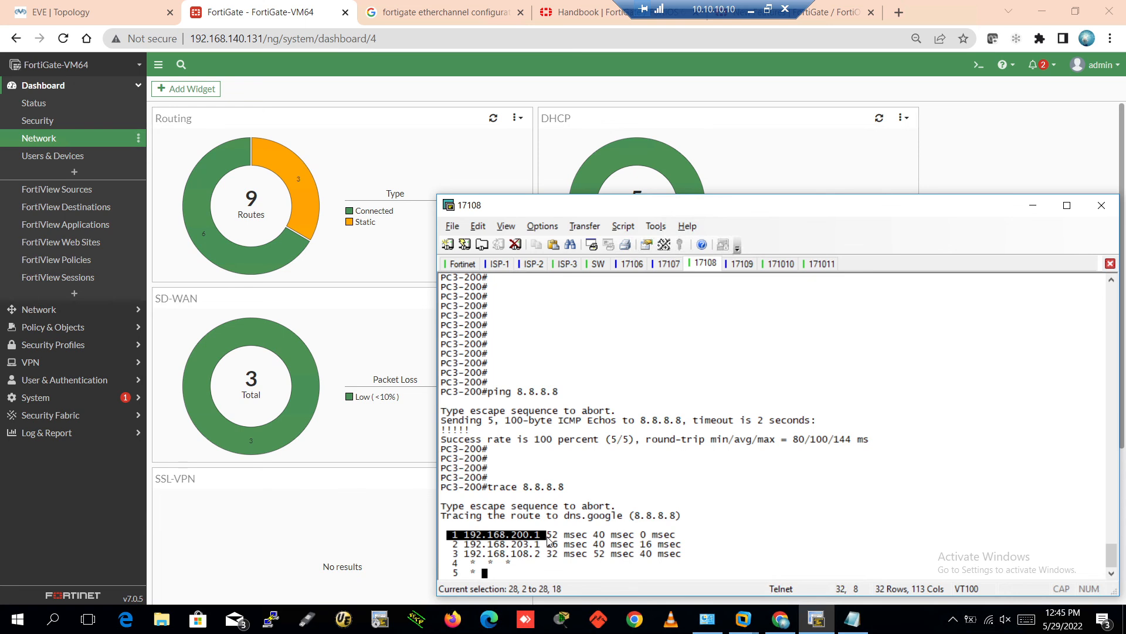
# Show the EVE topology, then highlight PC3-200's hops 192.168.200.1 and 192.168.203.1
pyautogui.click(115, 5)
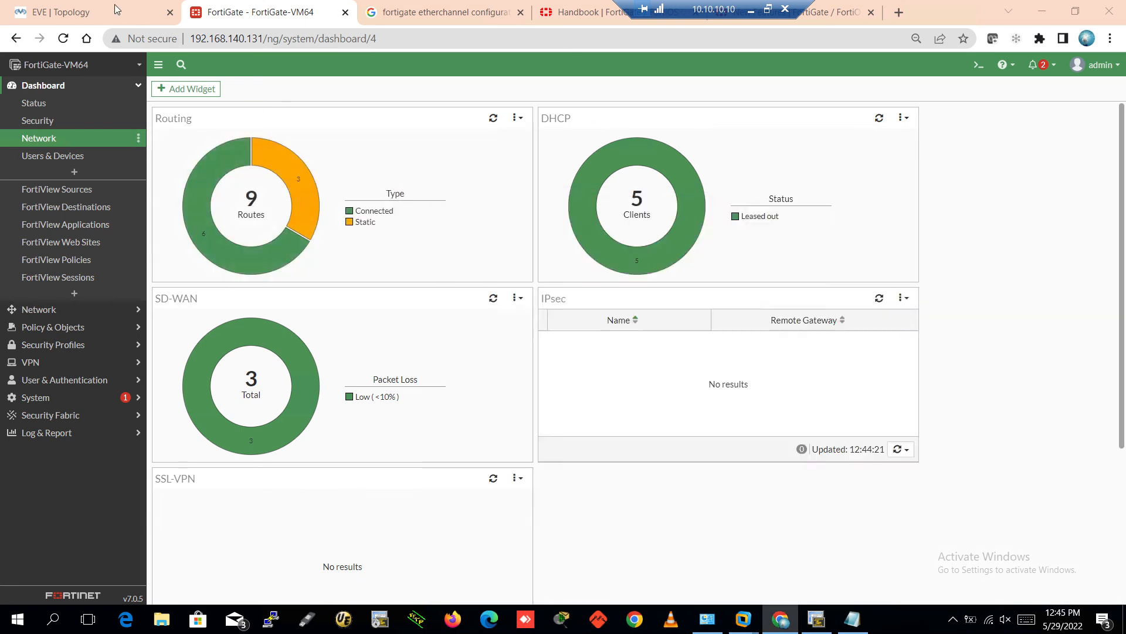
pyautogui.click(114, 5)
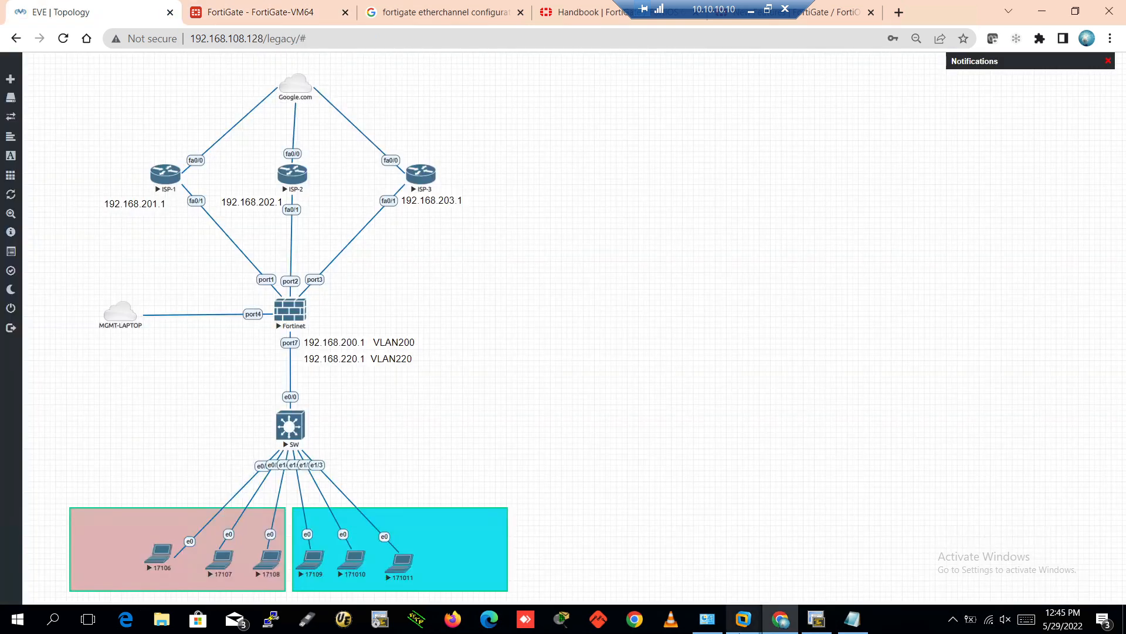
pyautogui.click(817, 619)
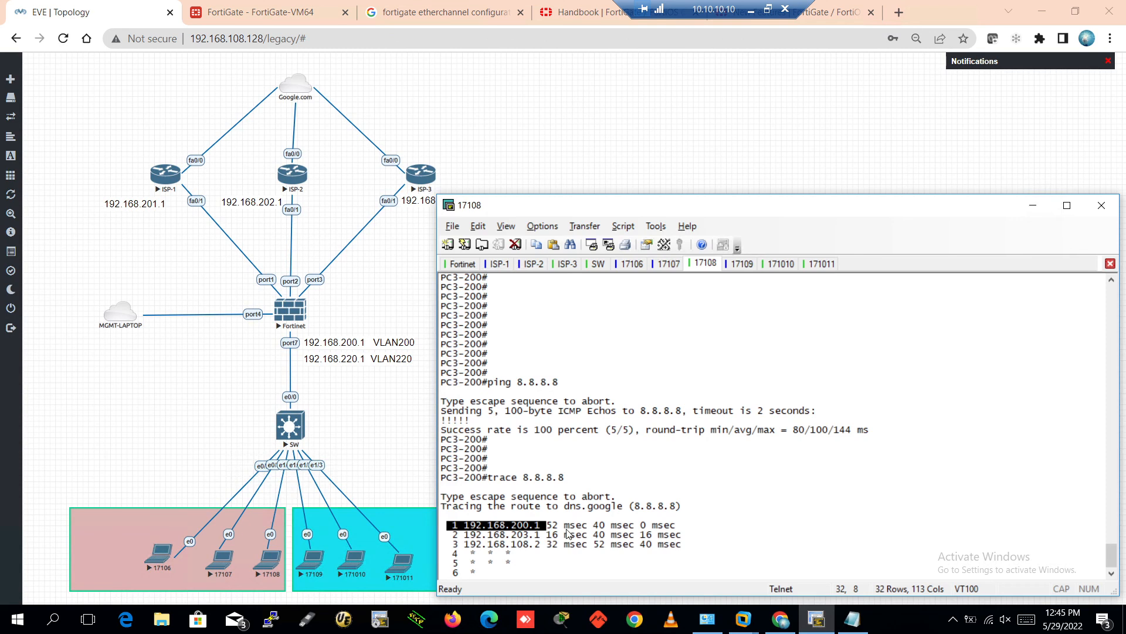
pyautogui.click(531, 526)
pyautogui.moveTo(465, 528); pyautogui.dragTo(543, 529)
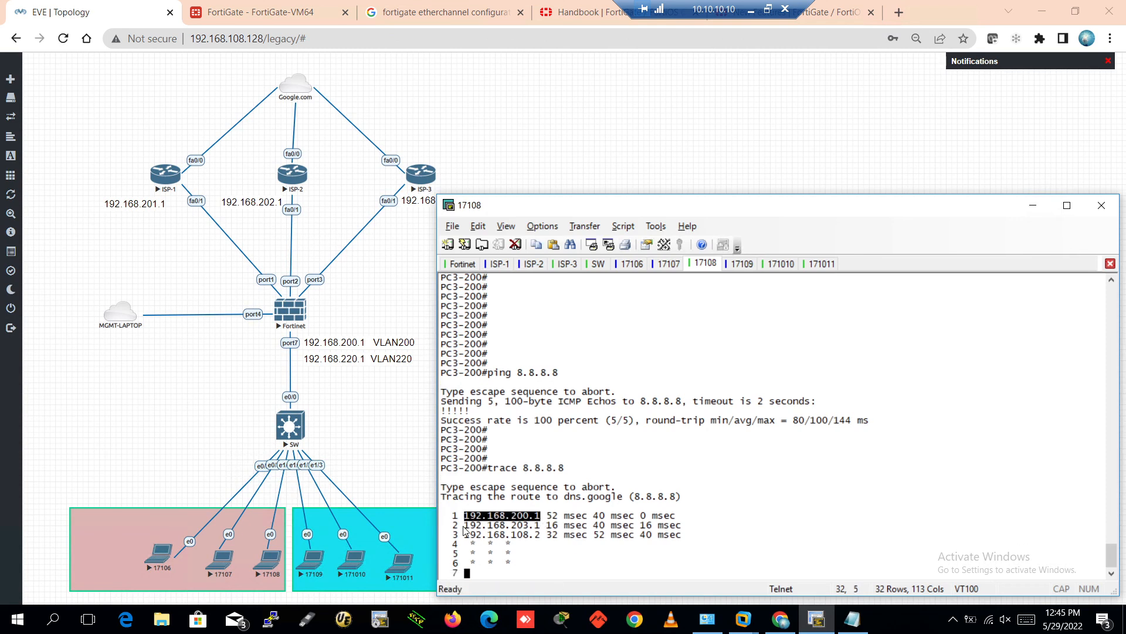
pyautogui.moveTo(464, 526); pyautogui.dragTo(540, 526)
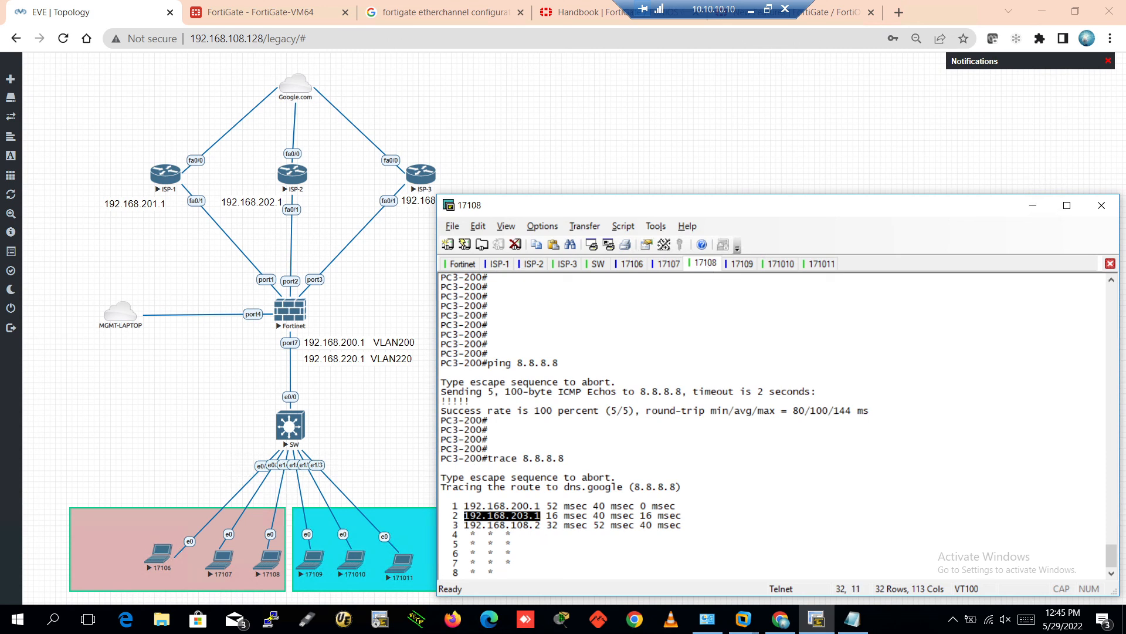
# Highlight second hops for PC2-200 (192.168.203.1) and PC1-200 (192.168.202.1), then reveal the topology
pyautogui.click(669, 265)
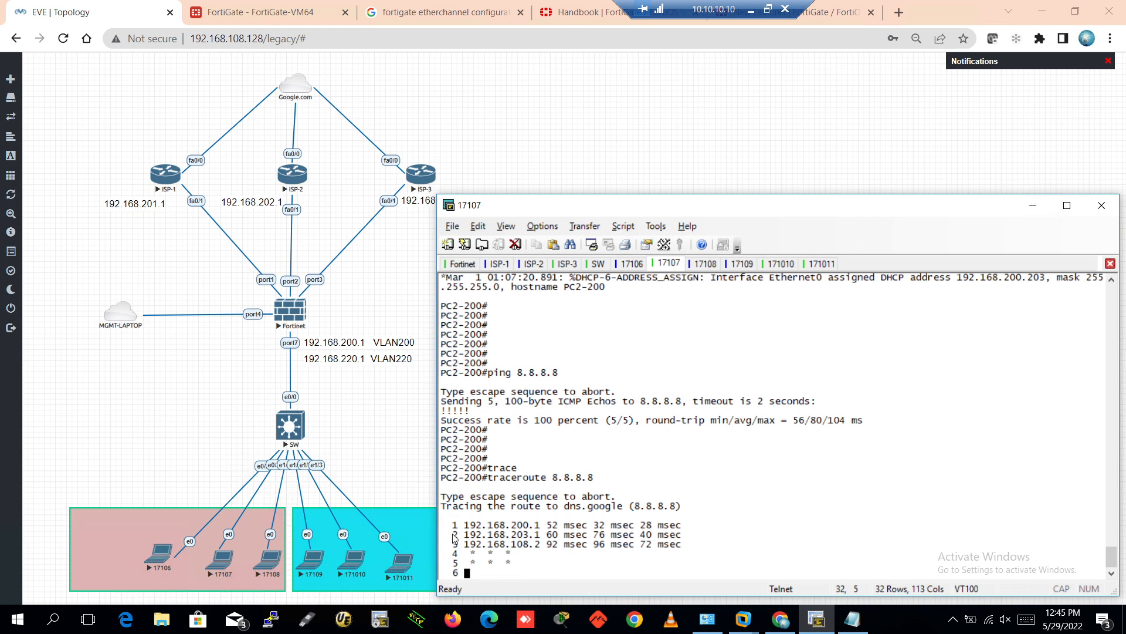
pyautogui.moveTo(452, 534); pyautogui.dragTo(544, 538)
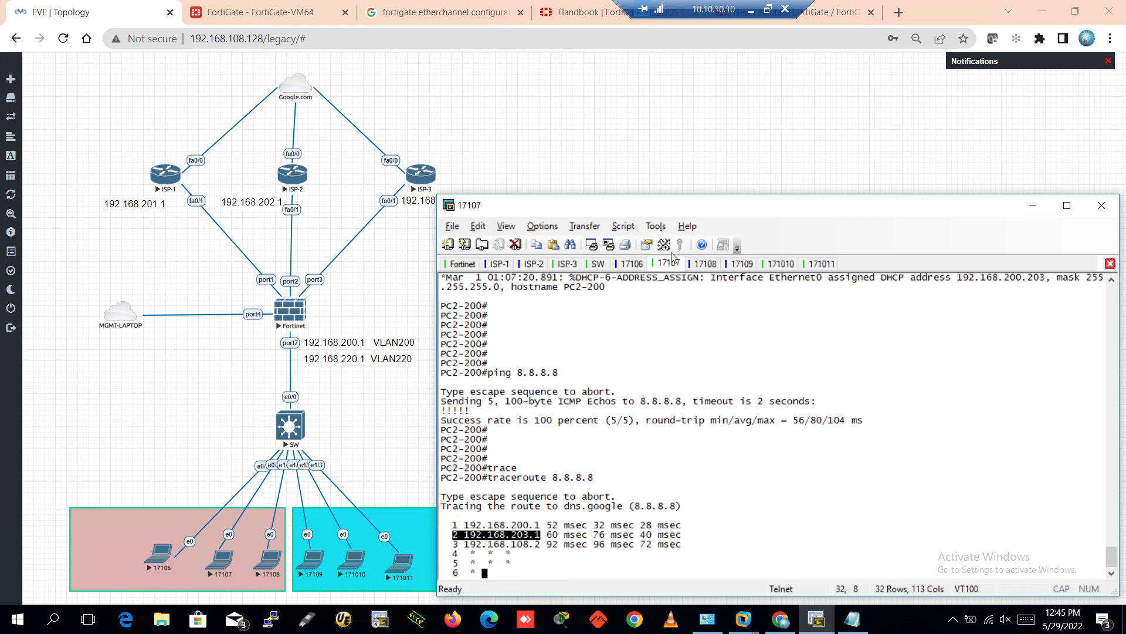
pyautogui.click(632, 263)
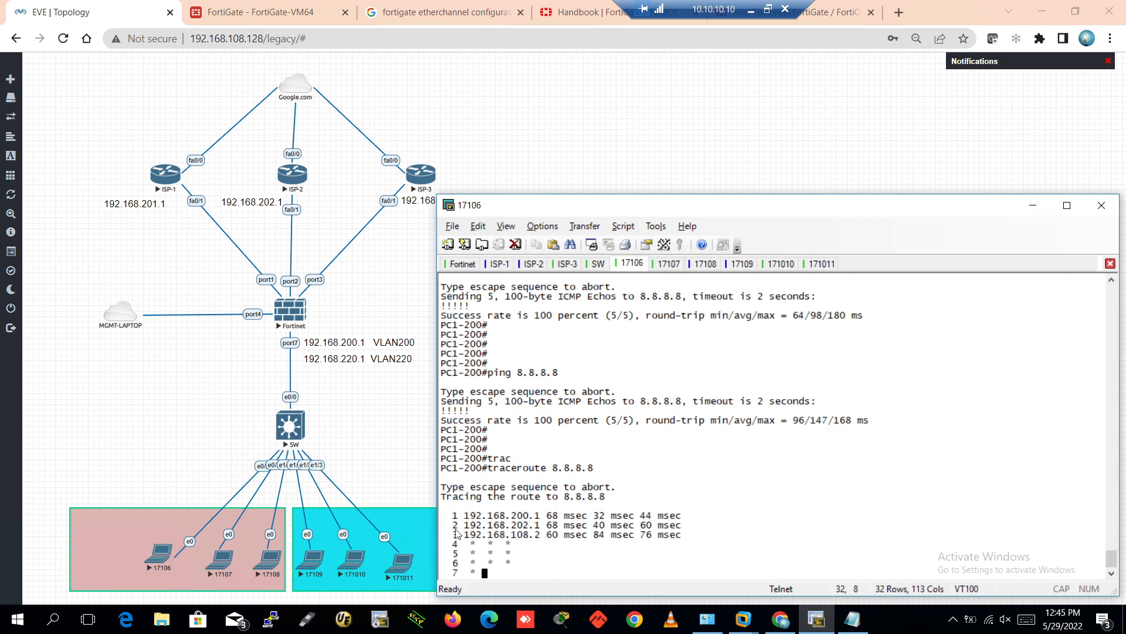
pyautogui.moveTo(459, 530); pyautogui.dragTo(547, 528)
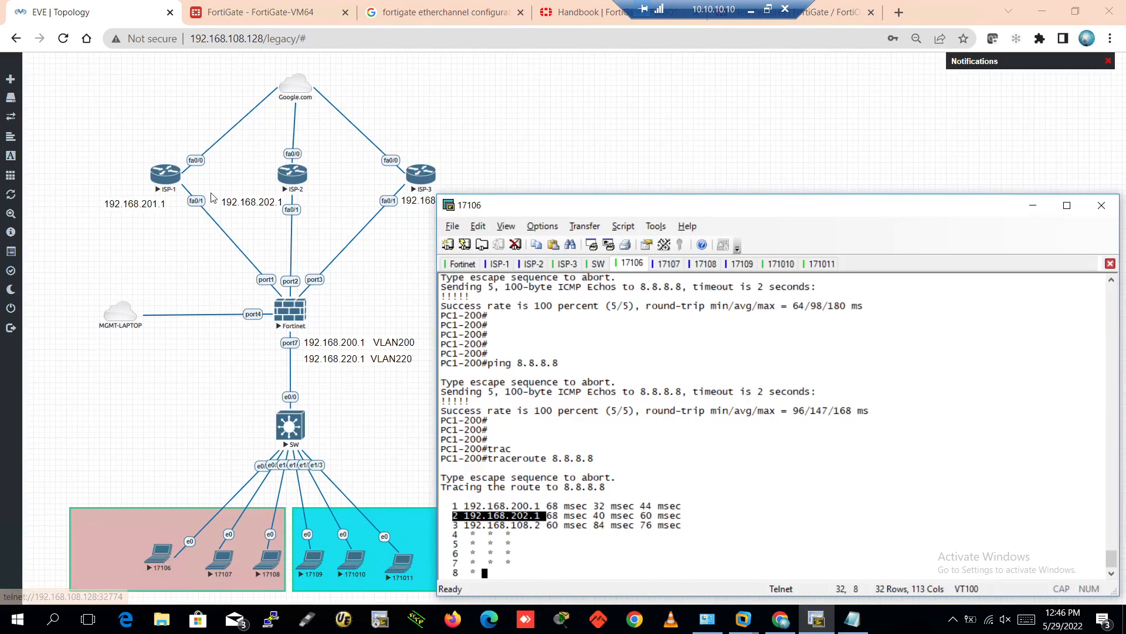
pyautogui.click(749, 189)
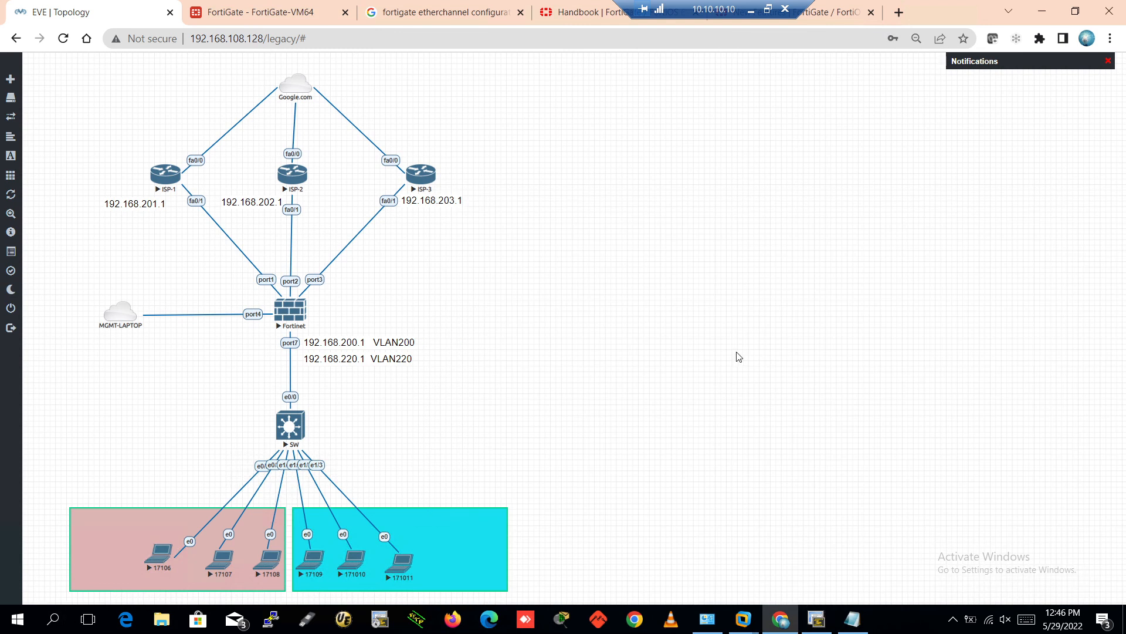
# Launch Paint via mspaint, paste the topology screenshot, maximize it and zoom to 50%
pyautogui.press('super+r')
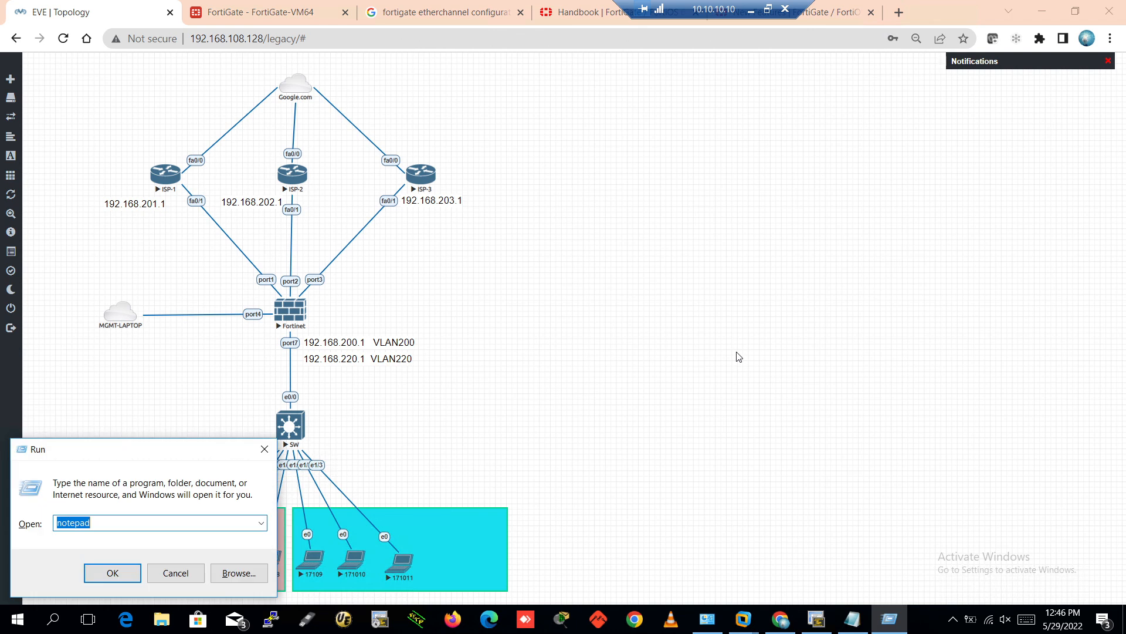
pyautogui.write('ms')
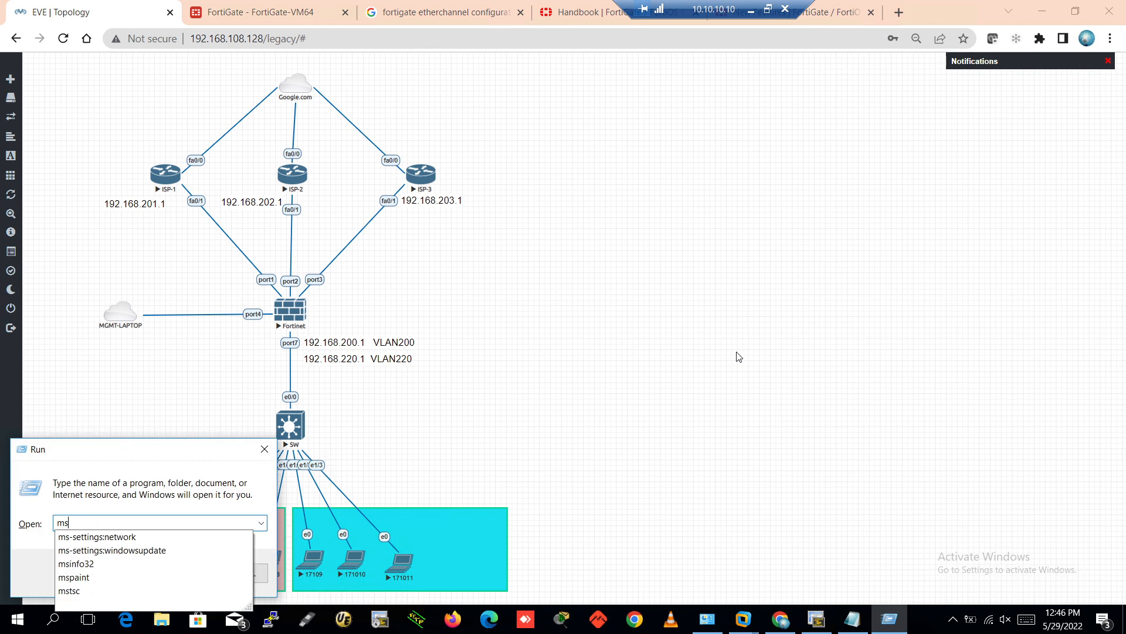
pyautogui.write('paint')
pyautogui.press('Return')
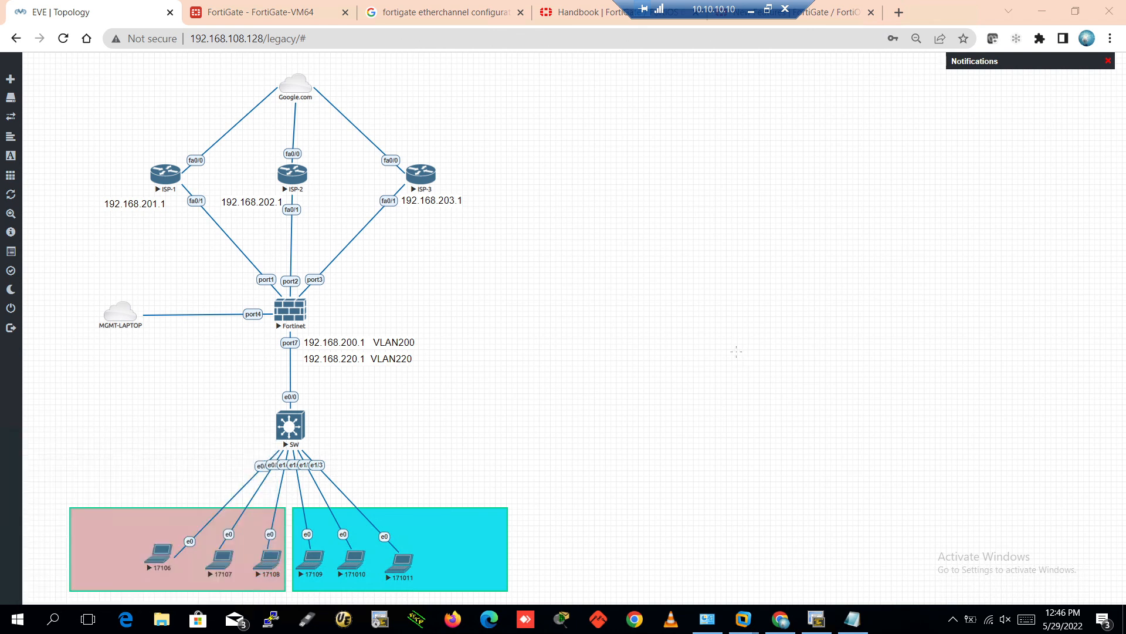
pyautogui.hotkey('ctrl', 'v')
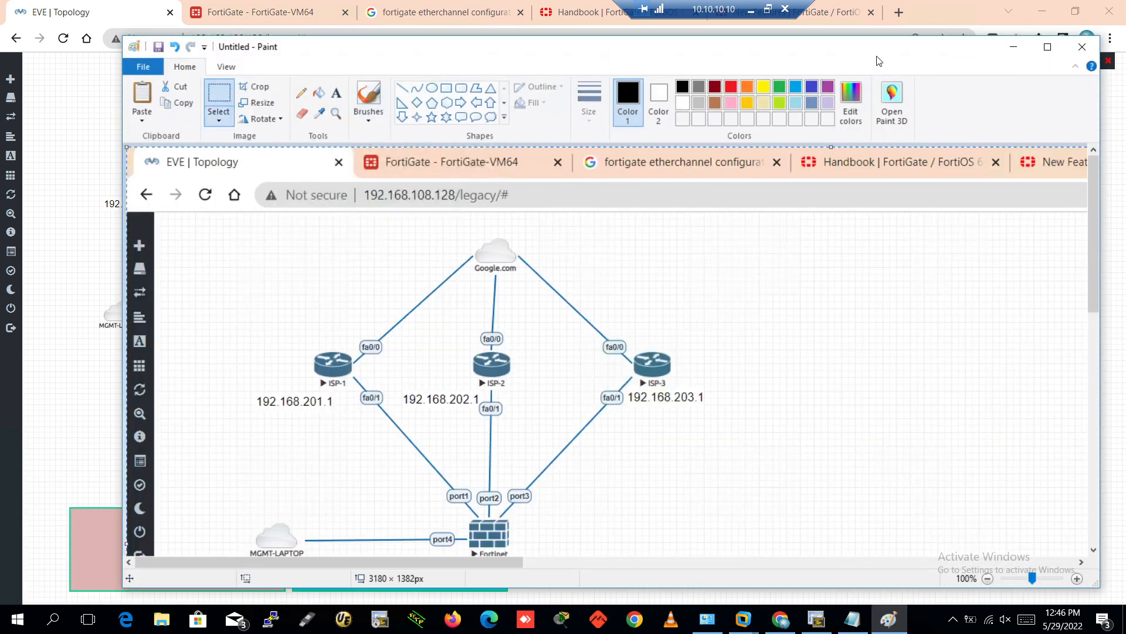
pyautogui.doubleClick(658, 53)
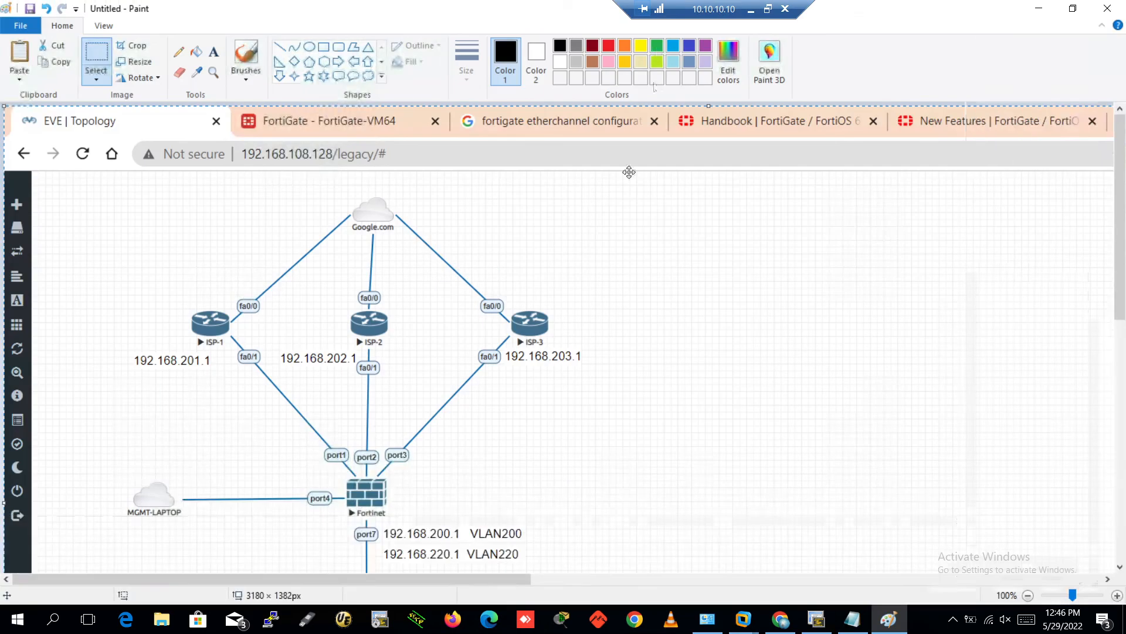
pyautogui.scroll(-5, 866, 336)
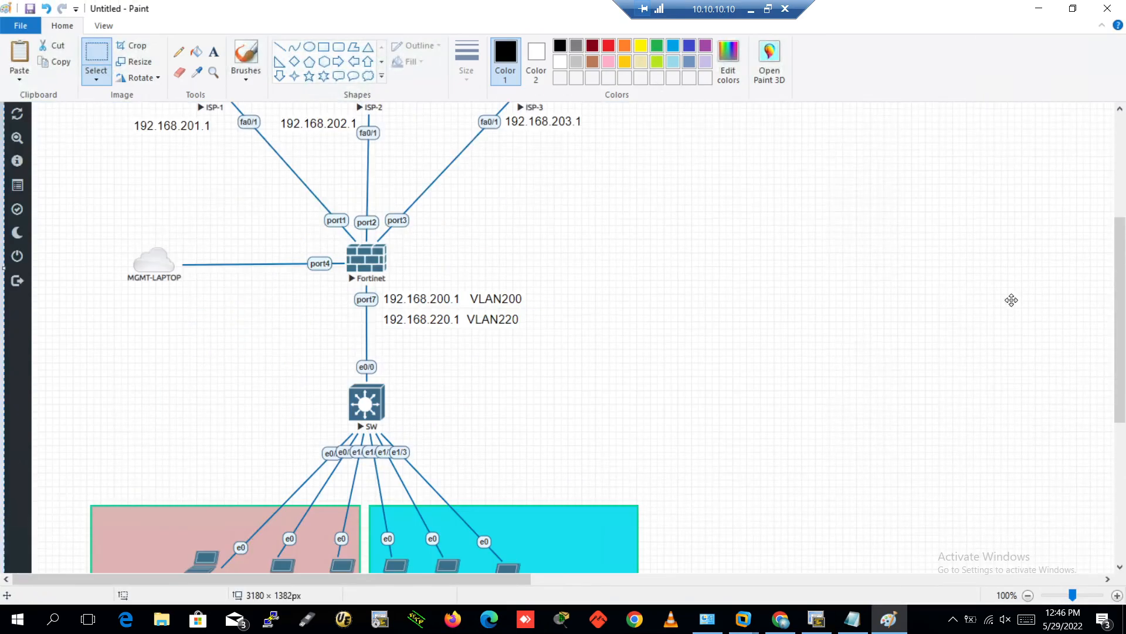
pyautogui.click(1028, 595)
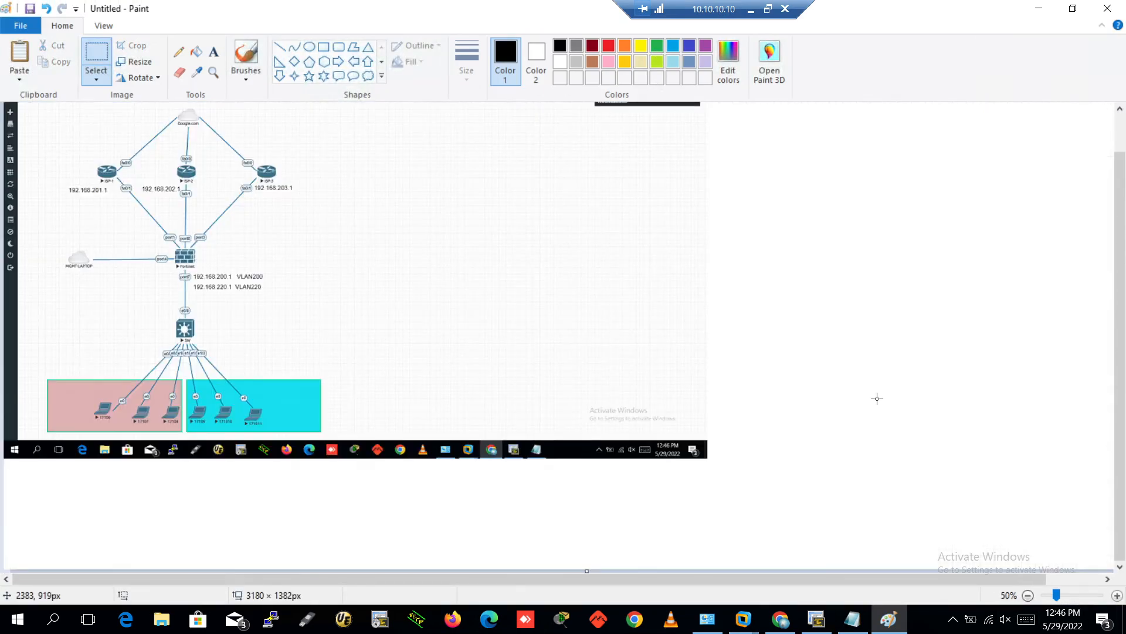
pyautogui.scroll(2, 621, 302)
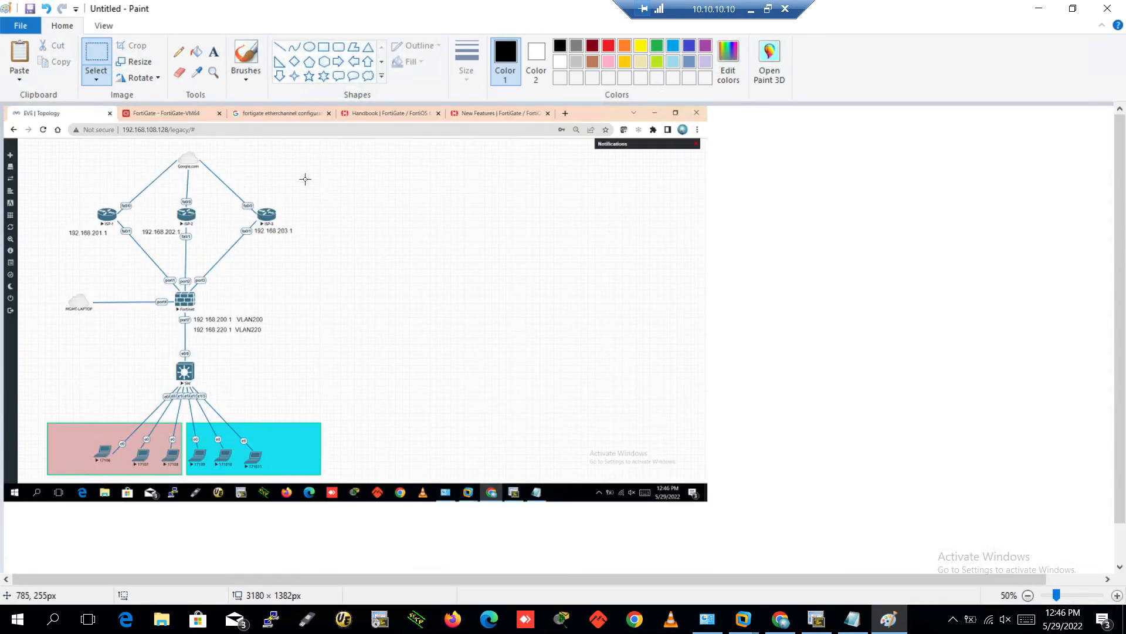
# Pencil a black path to ISP-1 and green paths to ISP-2 and ISP-3, then minimize Paint
pyautogui.click(179, 52)
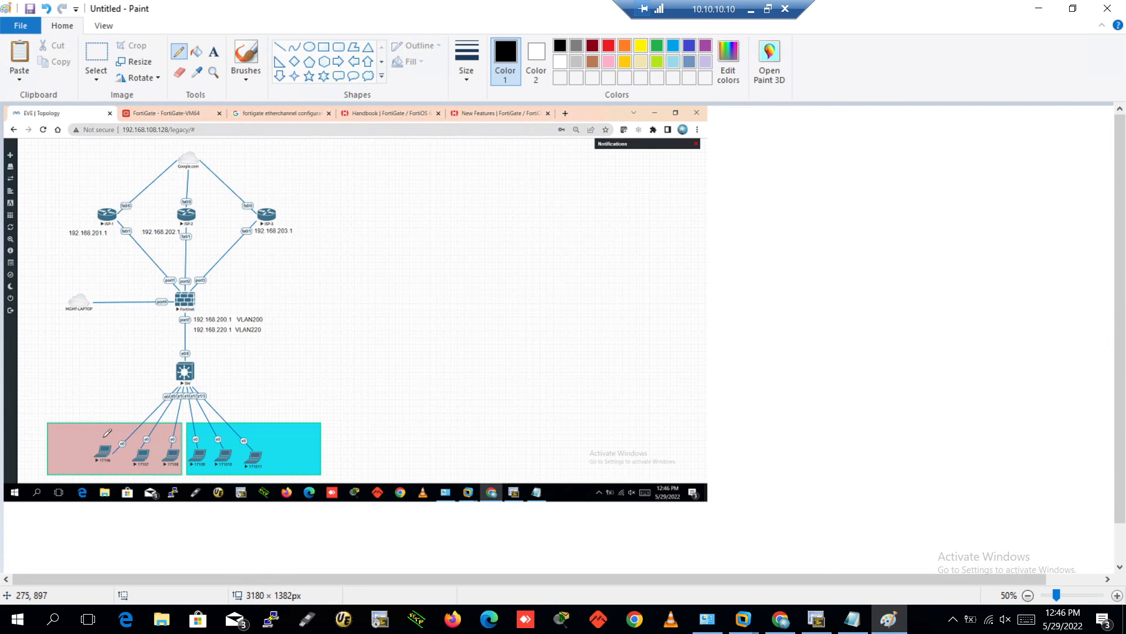
pyautogui.moveTo(104, 444)
pyautogui.mouseDown()
pyautogui.moveTo(165, 324)
pyautogui.moveTo(153, 271)
pyautogui.moveTo(117, 221)
pyautogui.mouseUp()
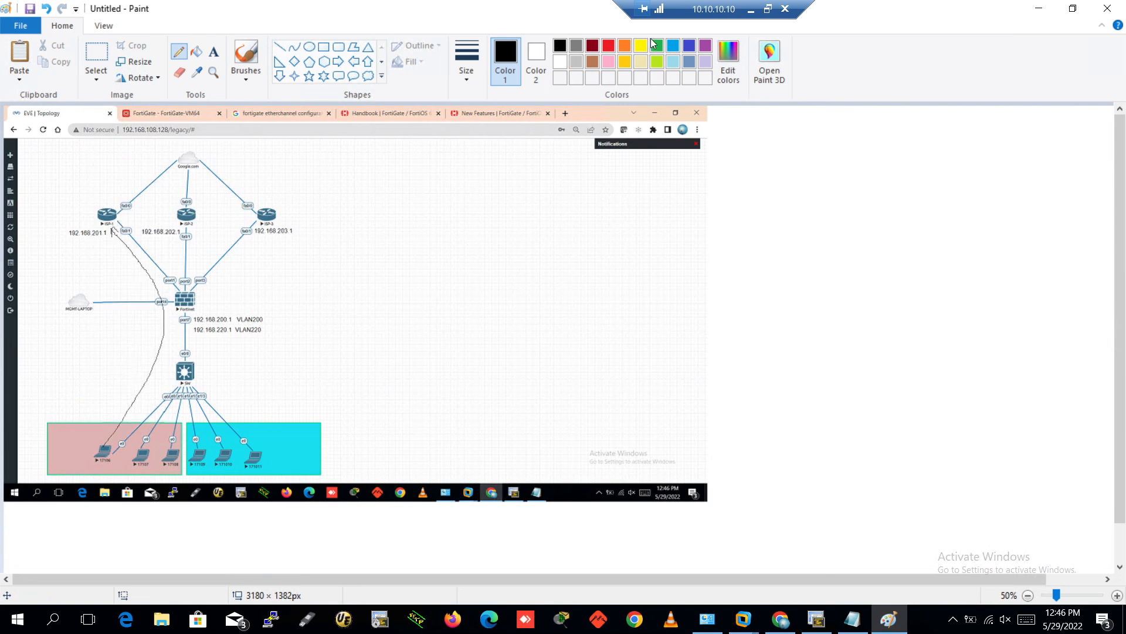
pyautogui.click(657, 47)
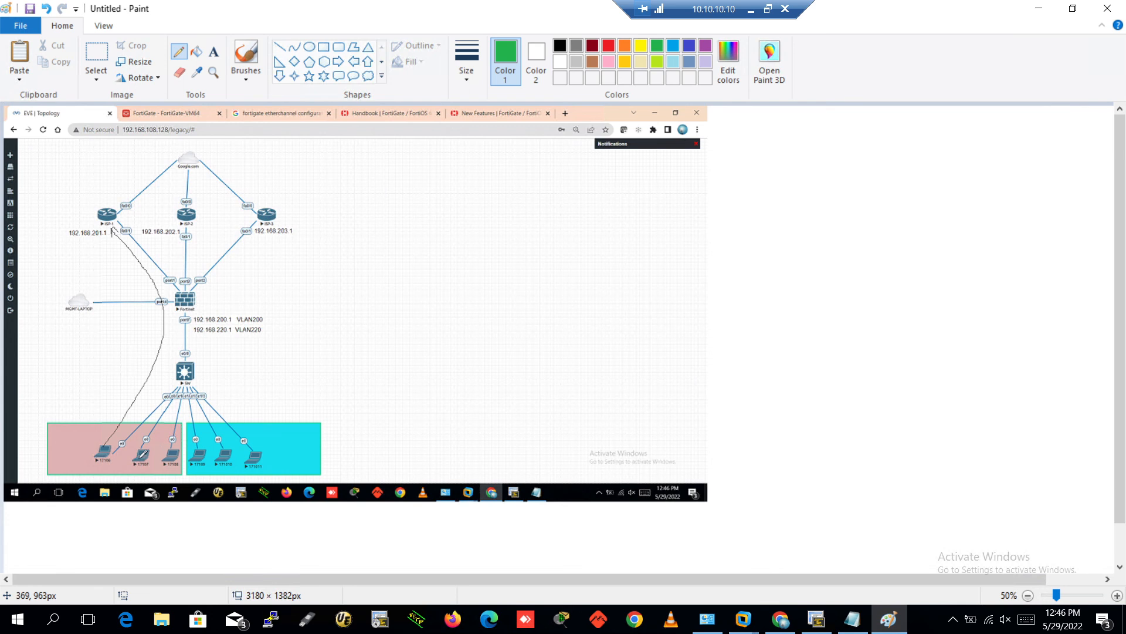
pyautogui.moveTo(165, 437)
pyautogui.mouseDown()
pyautogui.moveTo(206, 271)
pyautogui.moveTo(208, 195)
pyautogui.mouseUp()
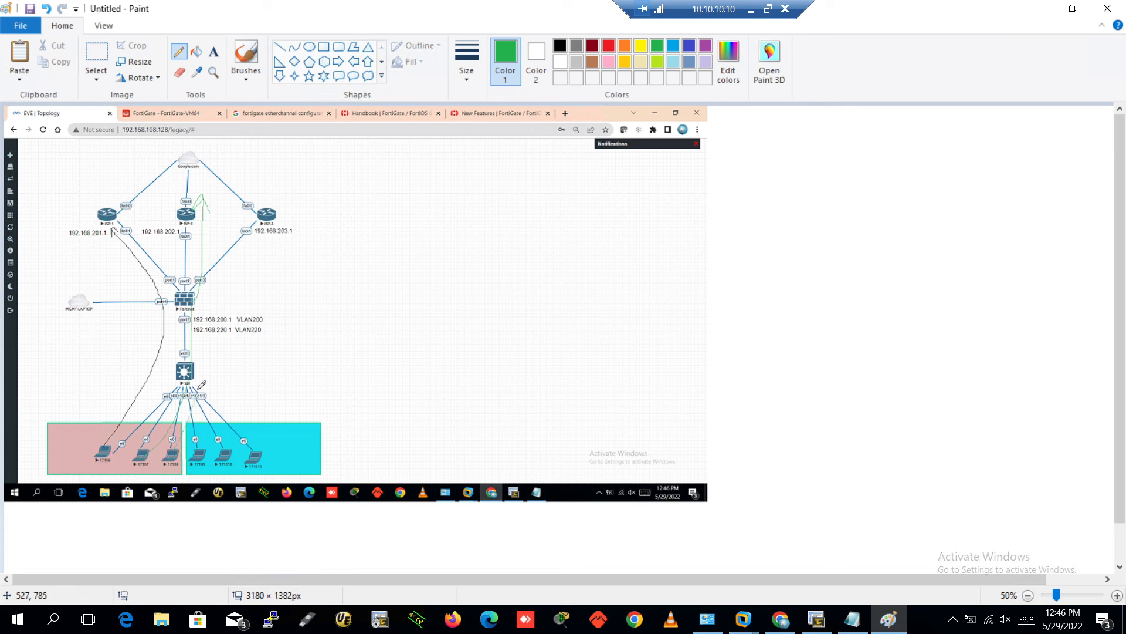
pyautogui.moveTo(199, 387)
pyautogui.mouseDown()
pyautogui.moveTo(252, 245)
pyautogui.moveTo(301, 217)
pyautogui.moveTo(291, 228)
pyautogui.mouseUp()
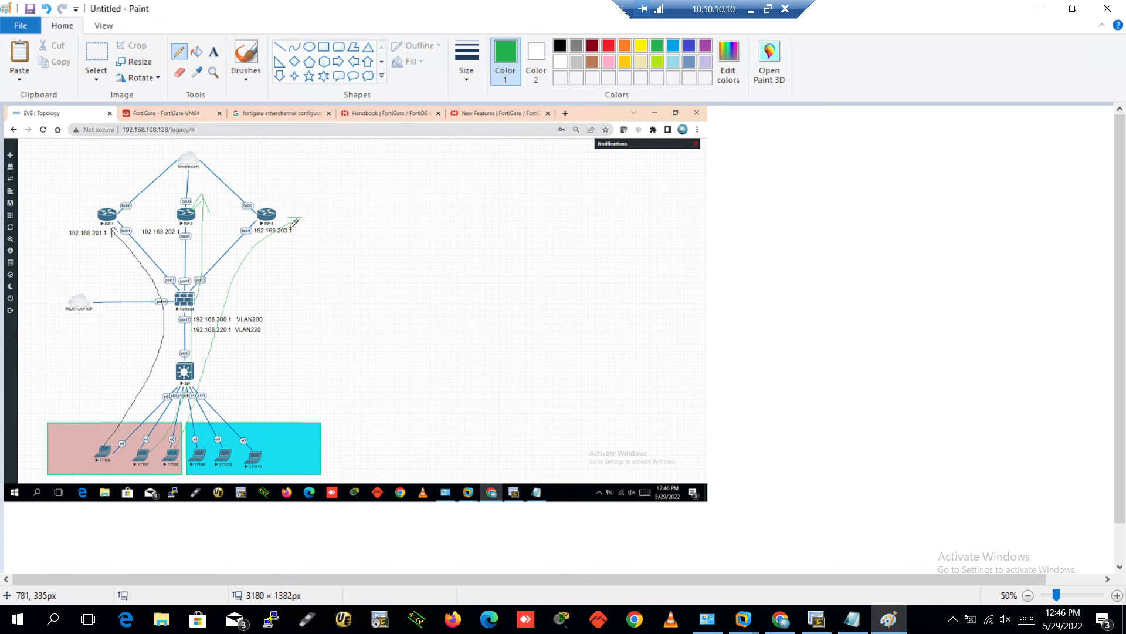
pyautogui.click(1039, 8)
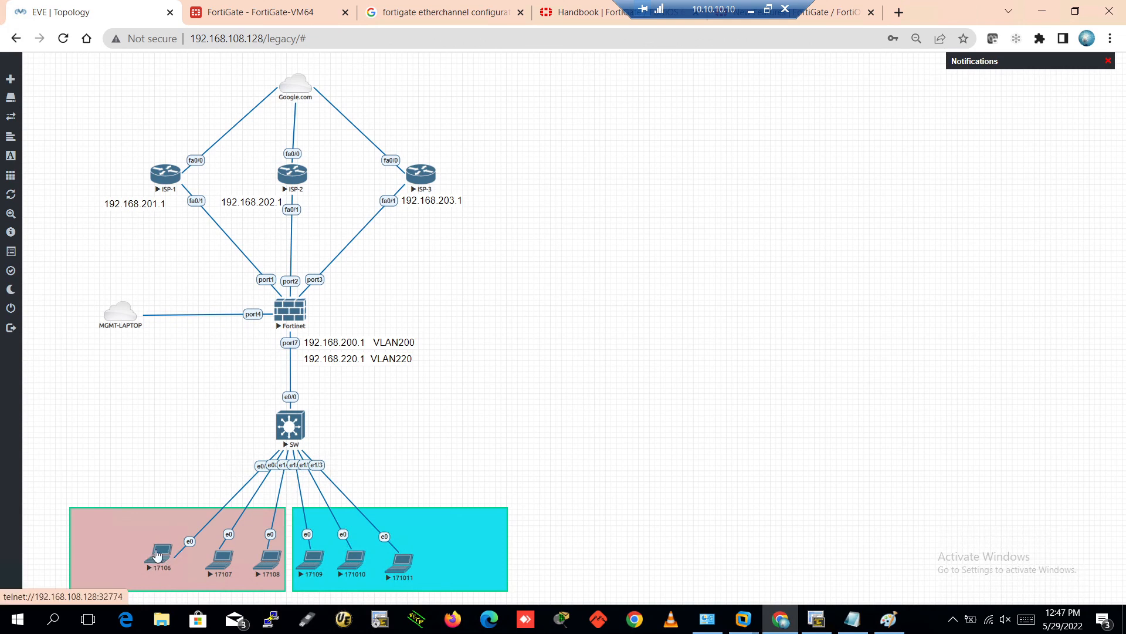
# Start a new SD-WAN priority rule under Network > SD-WAN Rules and name it PC1-Vln200
pyautogui.click(271, 15)
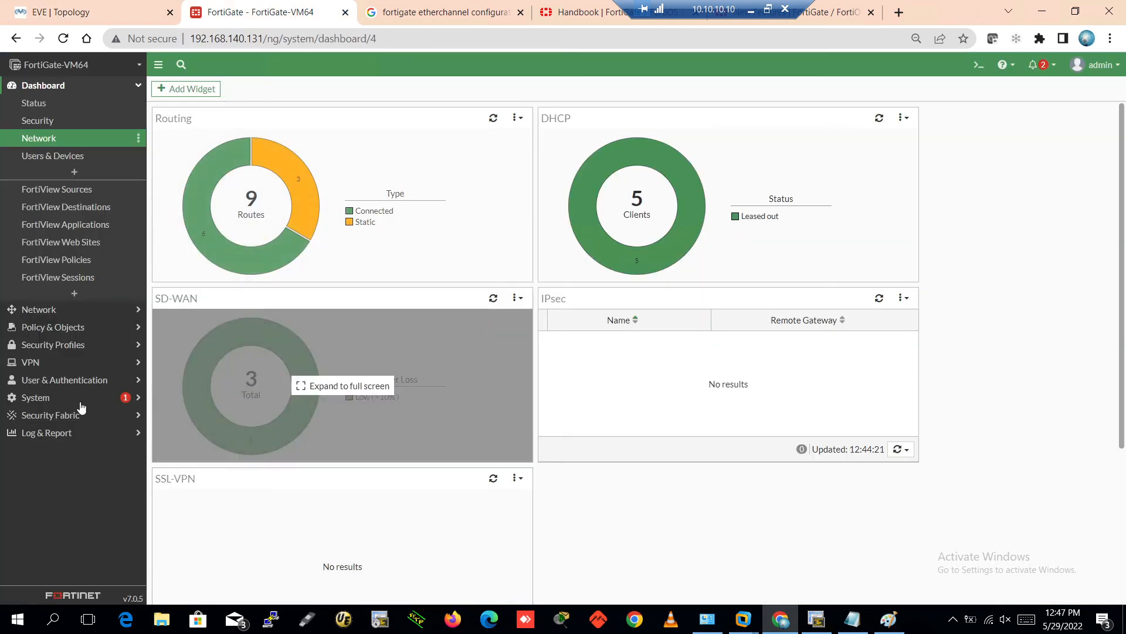
pyautogui.click(55, 309)
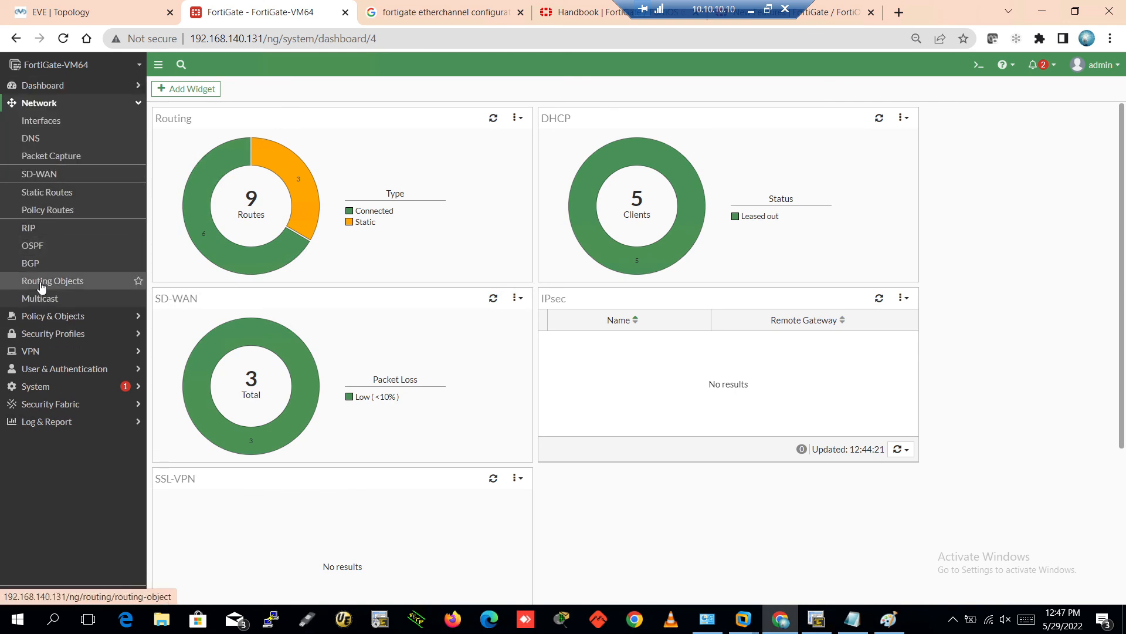
pyautogui.click(58, 176)
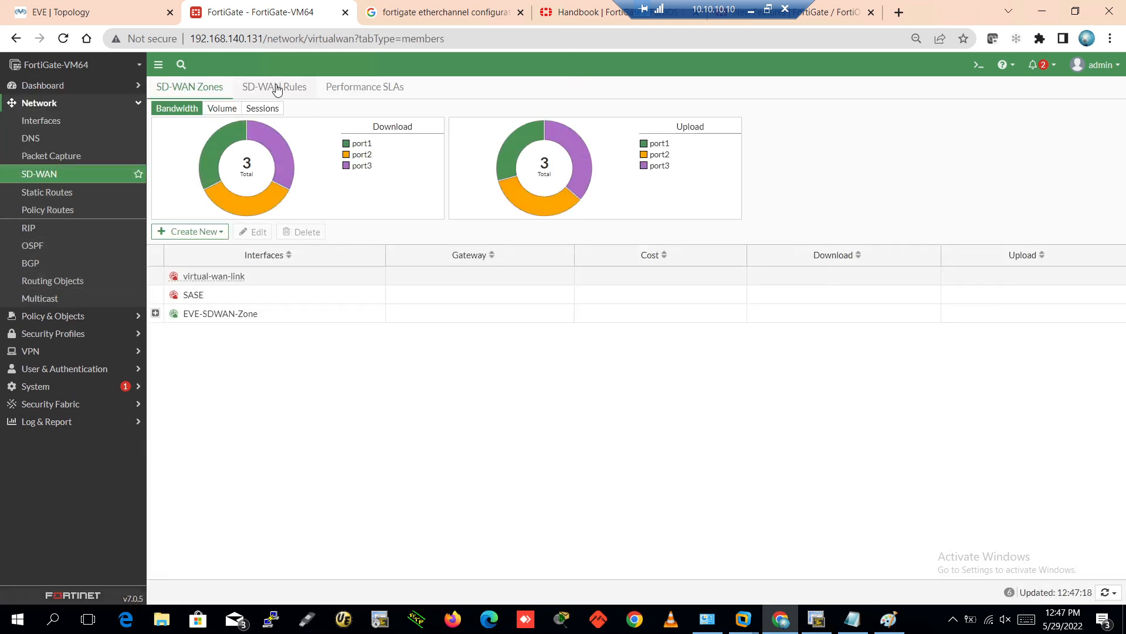
pyautogui.click(276, 89)
pyautogui.click(188, 113)
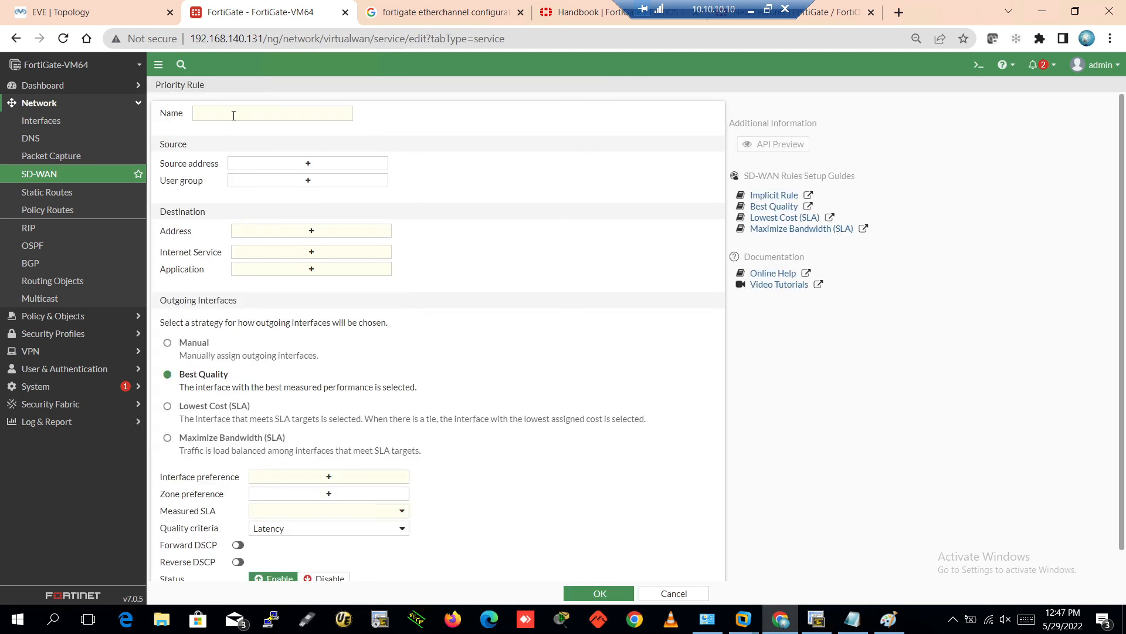
pyautogui.click(237, 118)
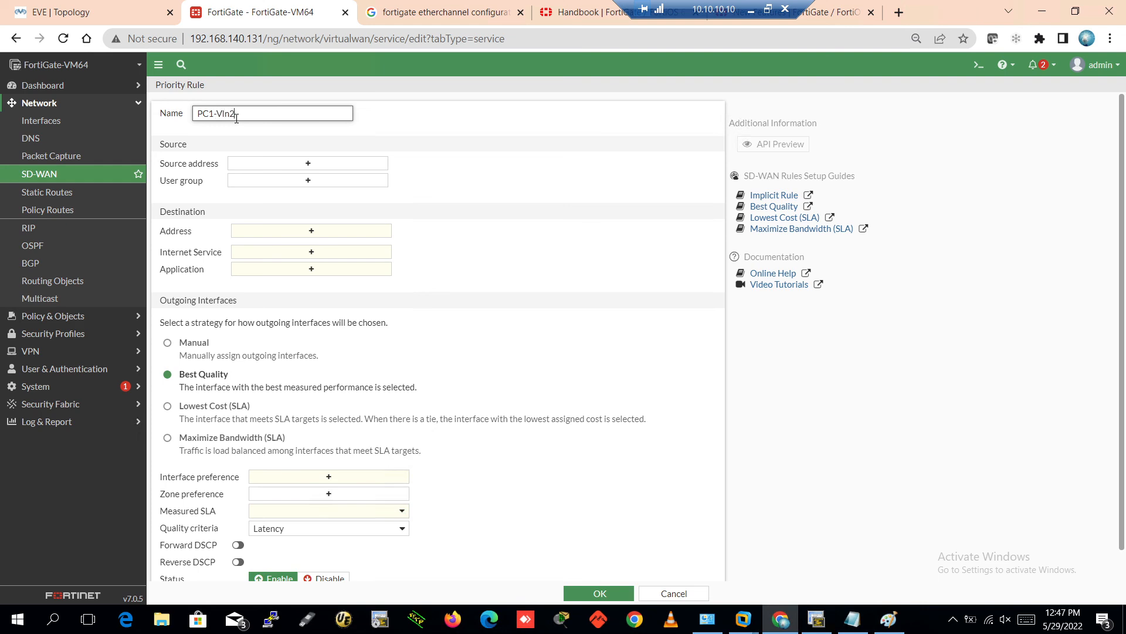
# Create a new source address named V200-PC1 and begin entering its 192 subnet value
pyautogui.click(258, 165)
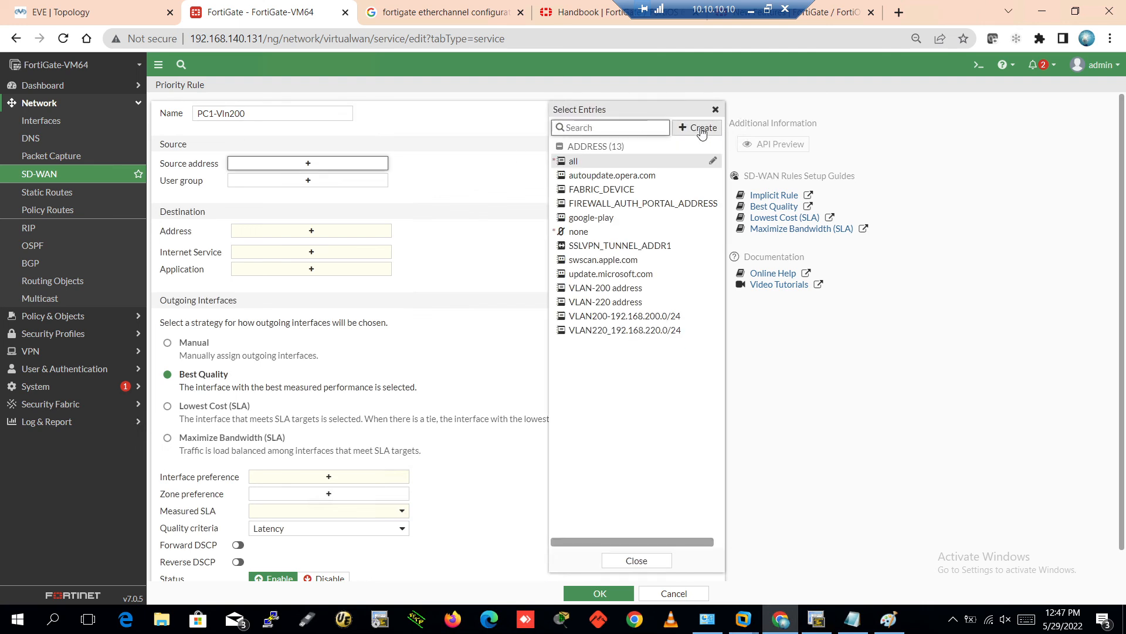
pyautogui.click(702, 131)
pyautogui.click(584, 167)
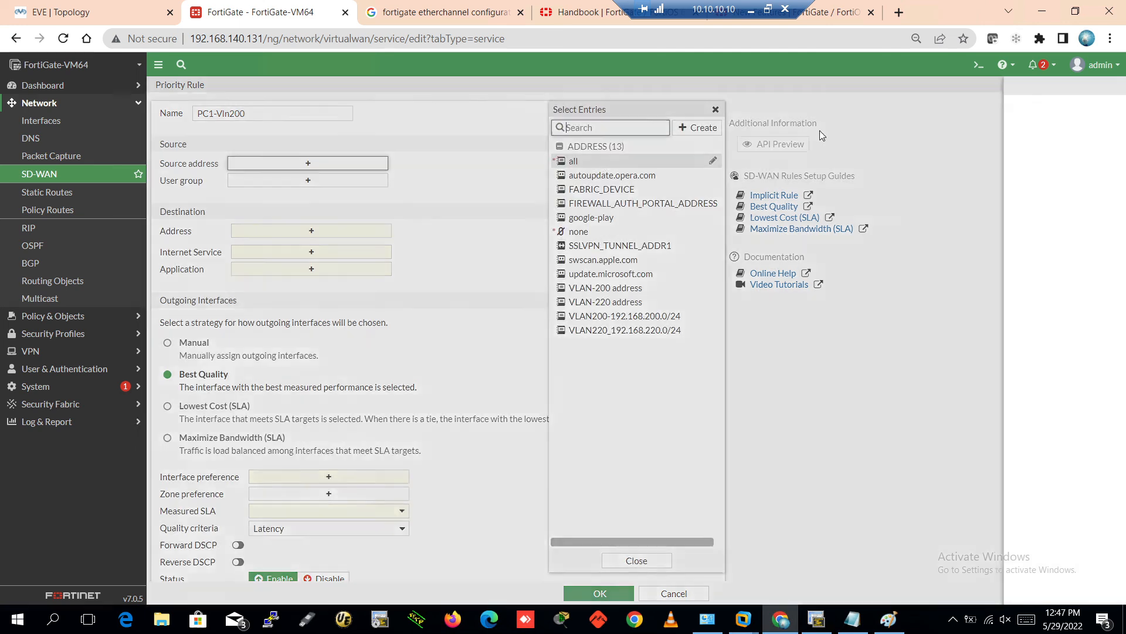
pyautogui.click(707, 118)
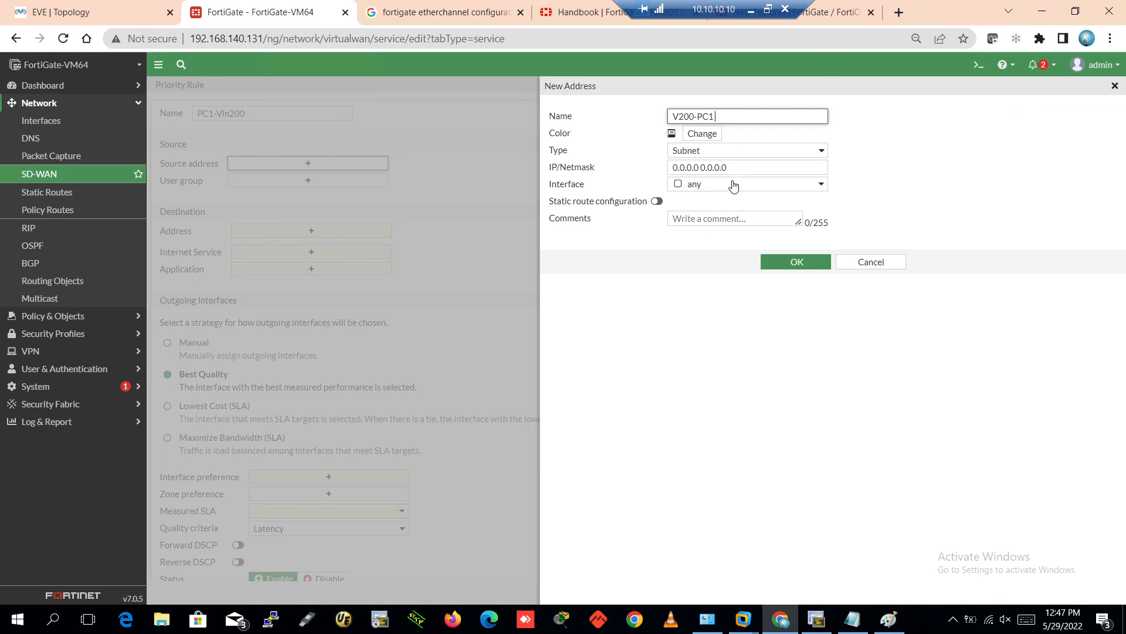
pyautogui.click(744, 167)
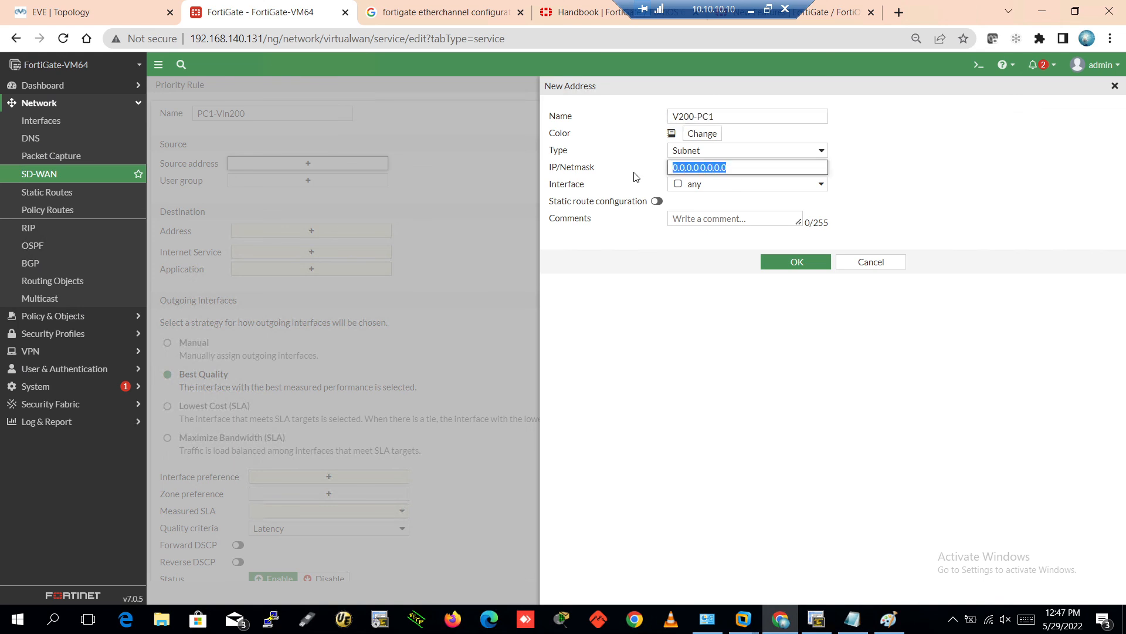
pyautogui.write('192.168.200.2')
# Abort PC1-200's traceroute and run show ip int brief to confirm address 192.168.200.201
pyautogui.click(816, 619)
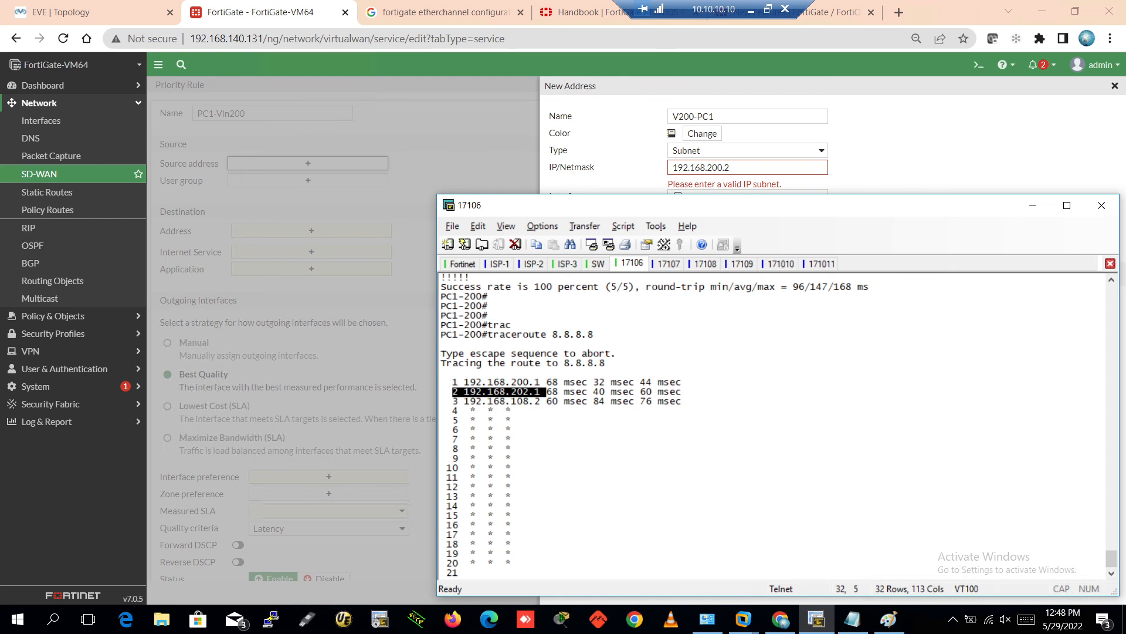
pyautogui.hotkey('ctrl', 'shift', '6')
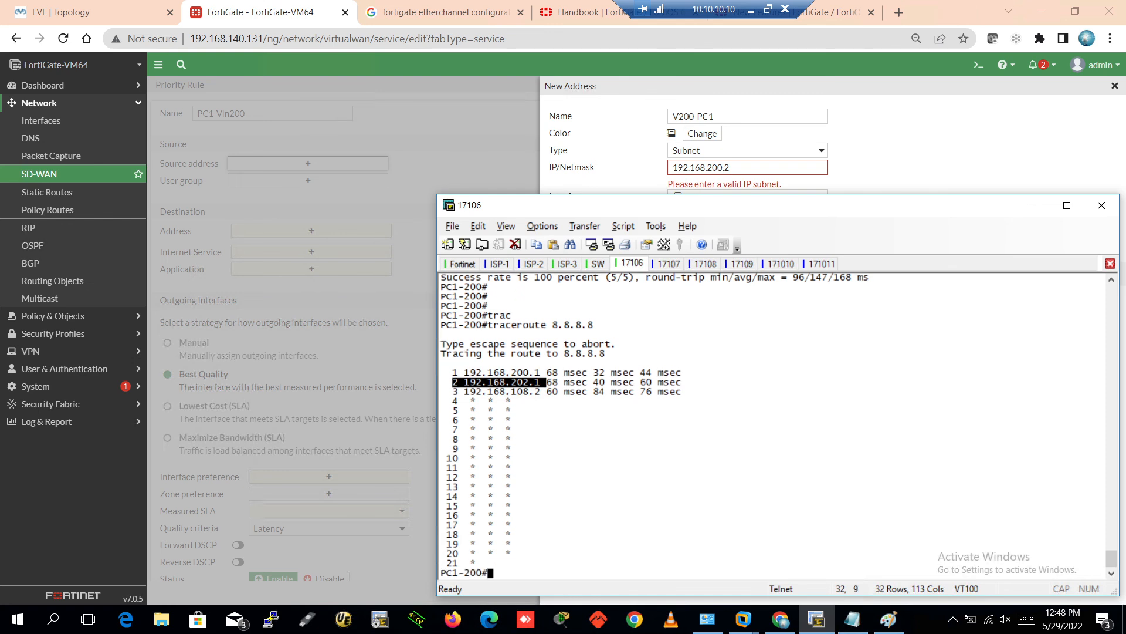
pyautogui.press('Return')
pyautogui.press('Return')
pyautogui.press('Return')
pyautogui.write('sh')
pyautogui.press('Tab')
pyautogui.write('oip')
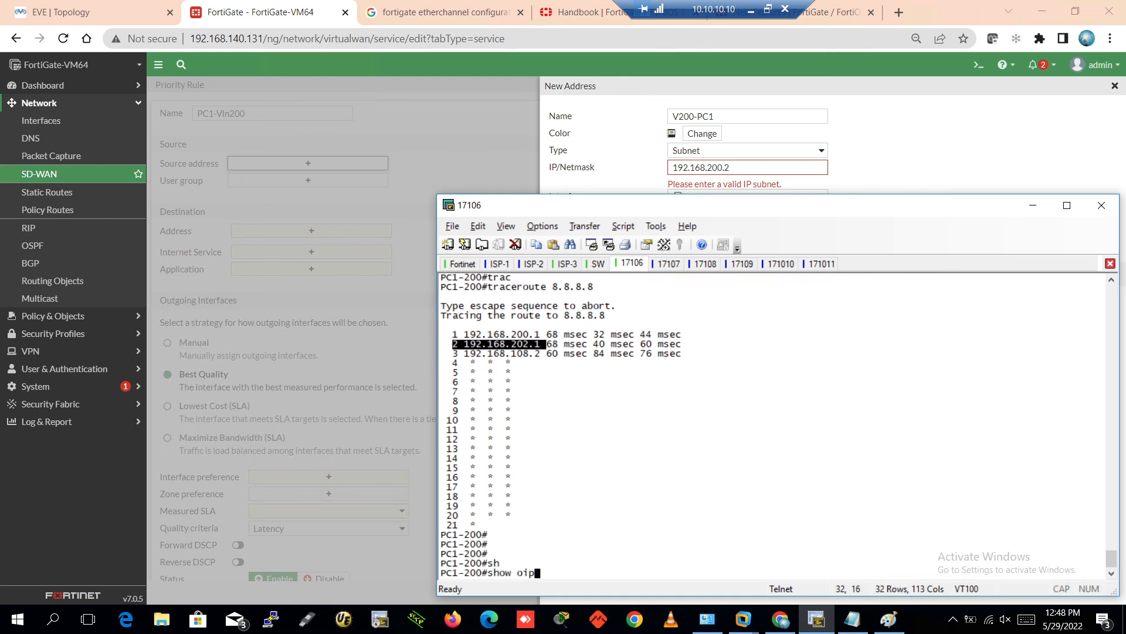
pyautogui.press('BackSpace')
pyautogui.press('BackSpace')
pyautogui.press('BackSpace')
pyautogui.press('BackSpace')
pyautogui.write('ip int bri')
pyautogui.press('Tab')
pyautogui.press('Return')
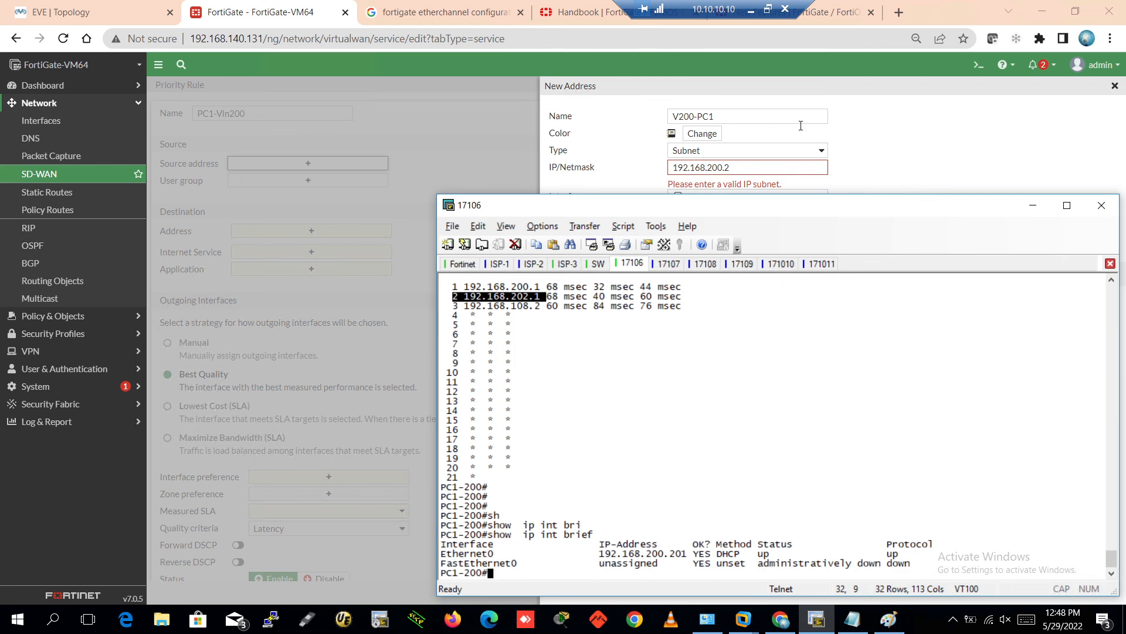
pyautogui.click(746, 166)
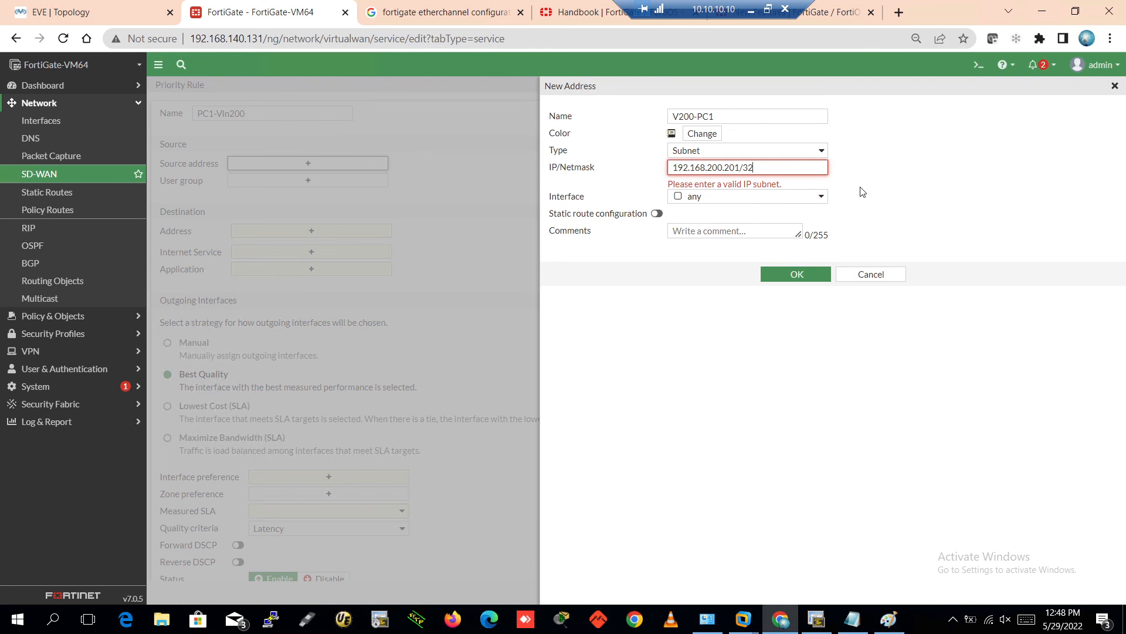
# Save address V200-PC1 as 192.168.200.201/32 and set the rule's source V200-PC1 and destination all
pyautogui.click(938, 177)
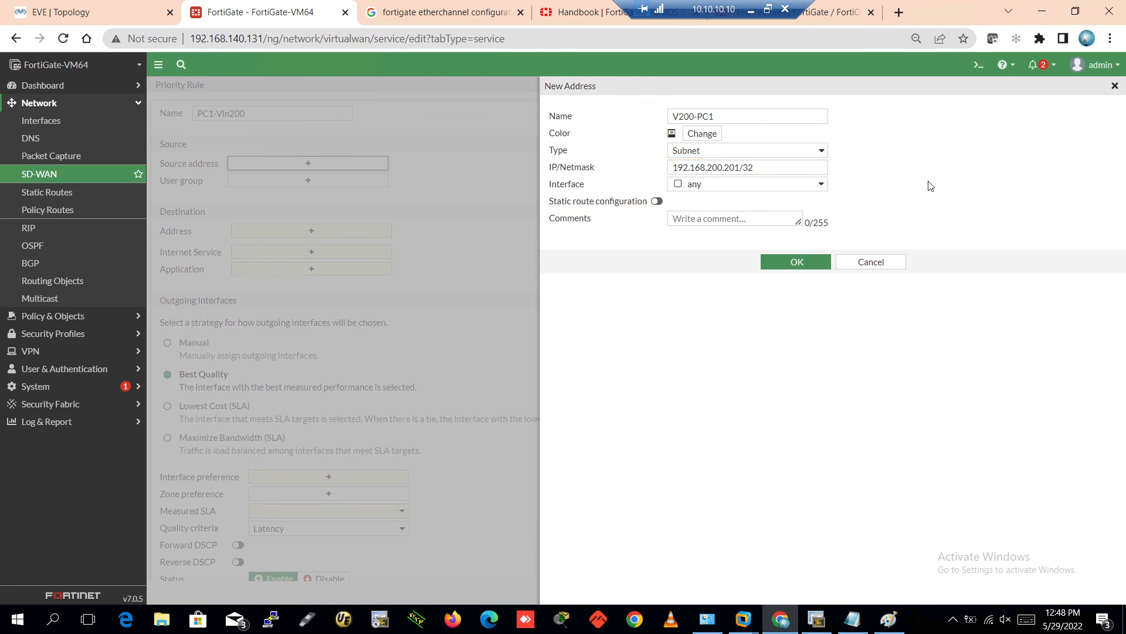
pyautogui.click(810, 262)
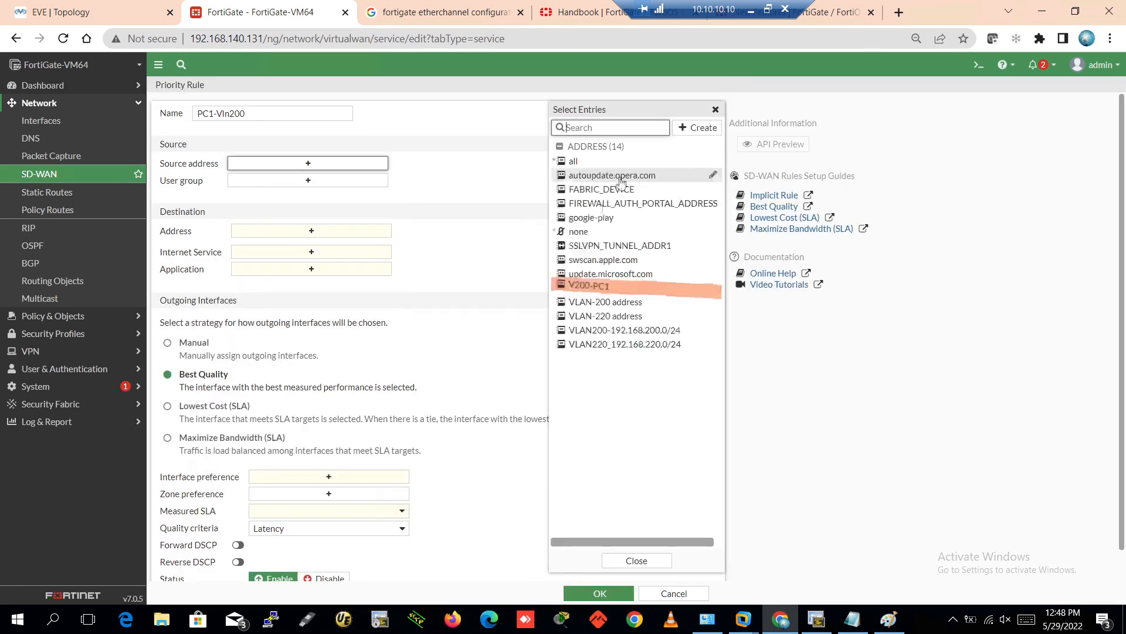
pyautogui.click(623, 288)
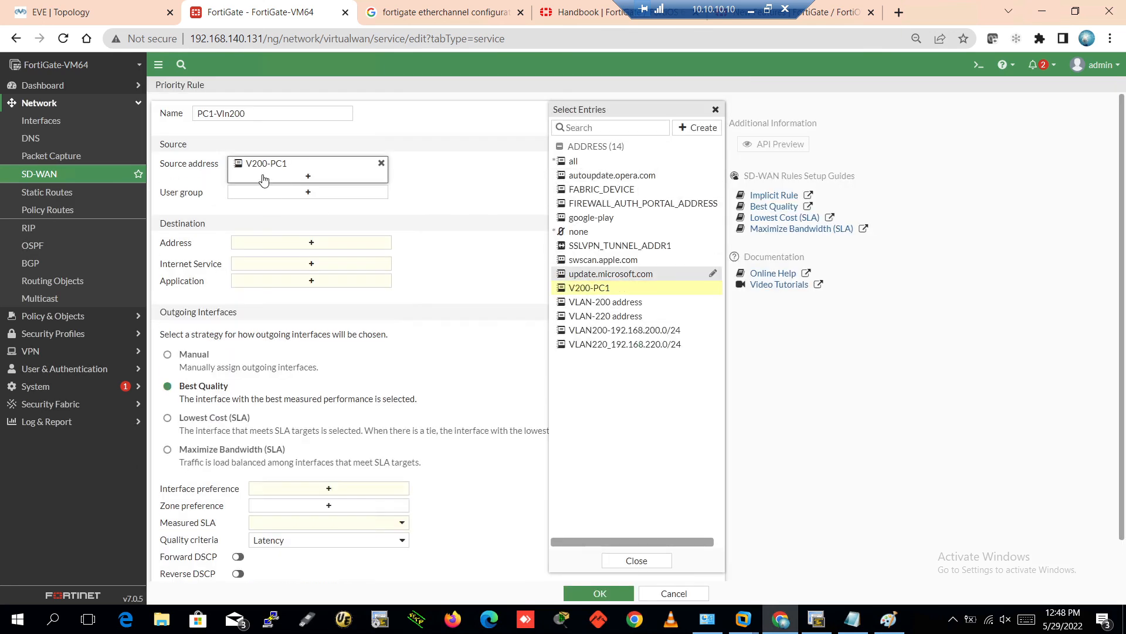
pyautogui.click(365, 227)
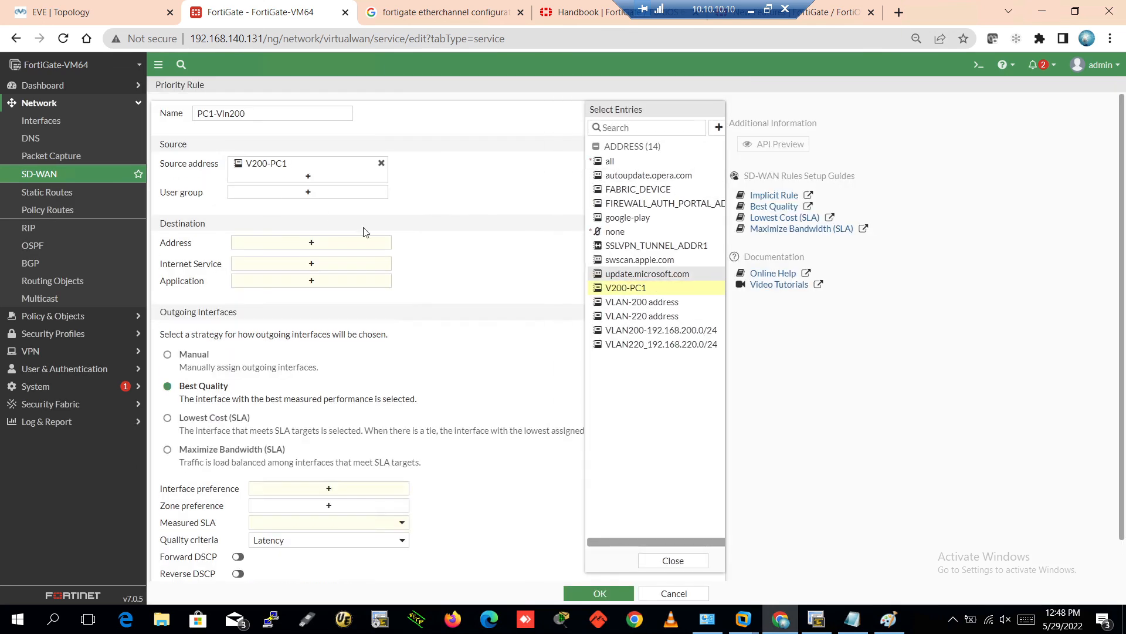
pyautogui.click(281, 245)
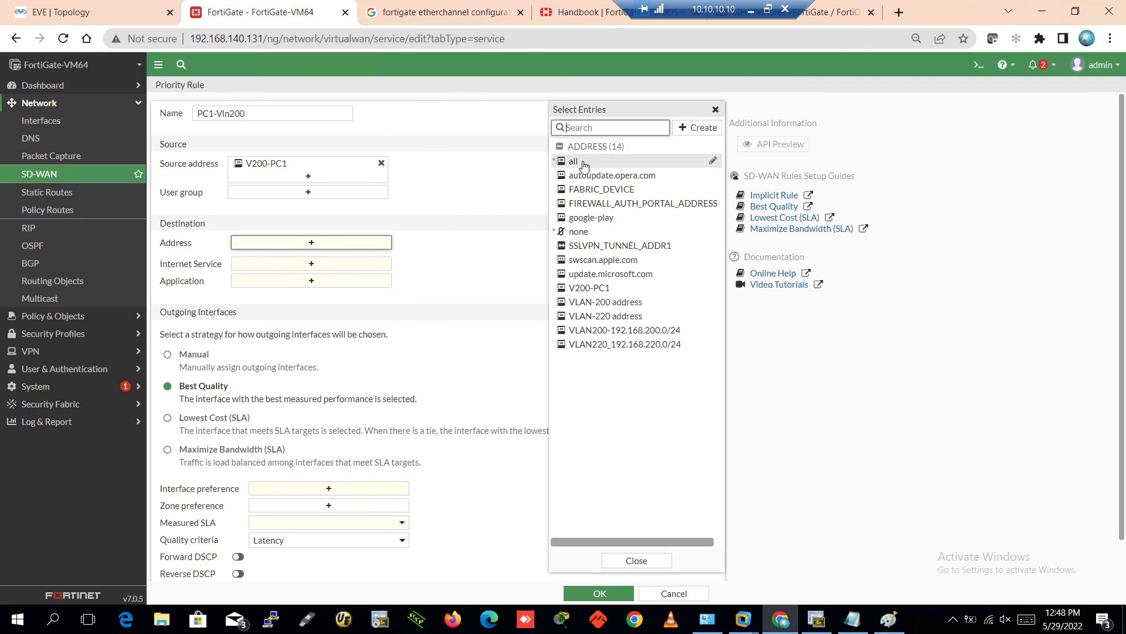
pyautogui.click(573, 160)
pyautogui.click(455, 192)
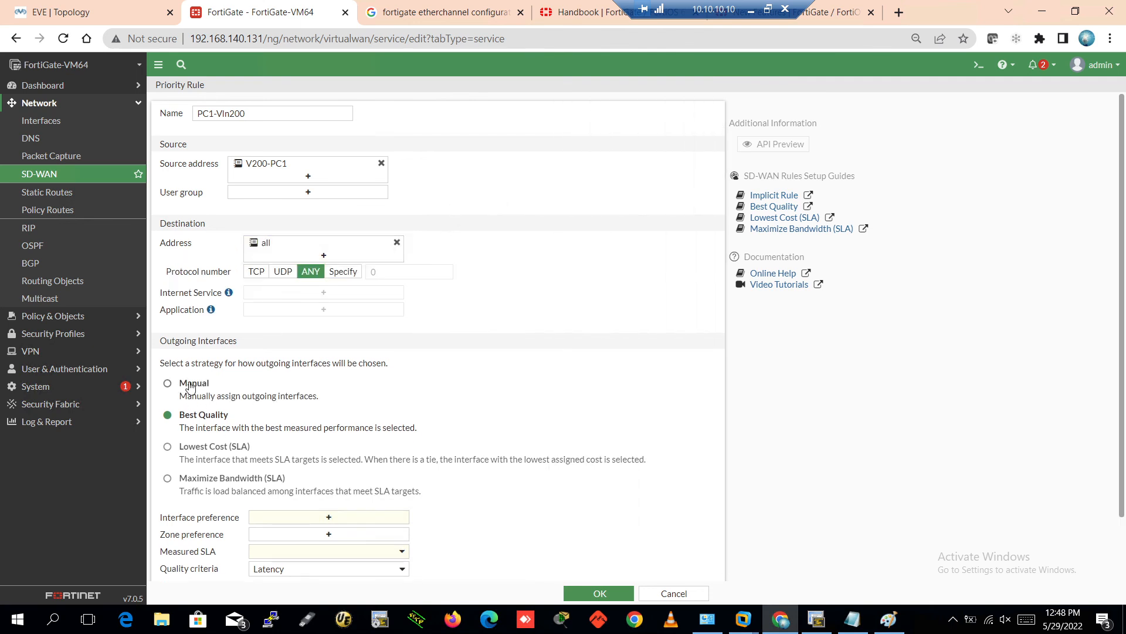
# Set the outgoing interface preference to ISP1 (port1) and save rule PC1-Vln200
pyautogui.click(168, 385)
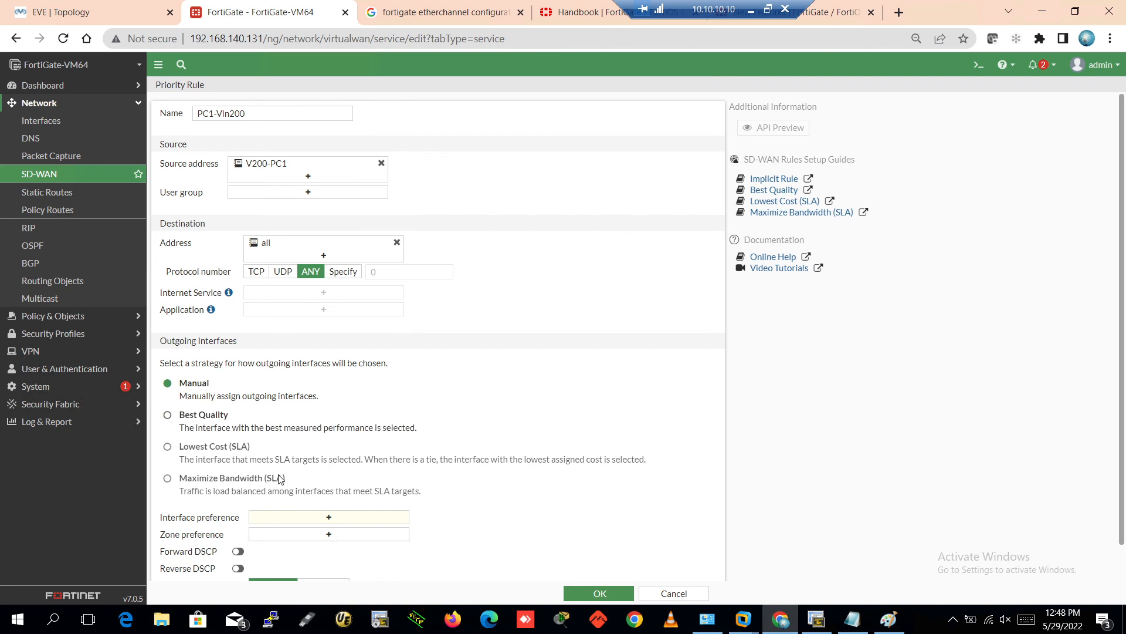
pyautogui.scroll(-1, 474, 460)
pyautogui.click(352, 479)
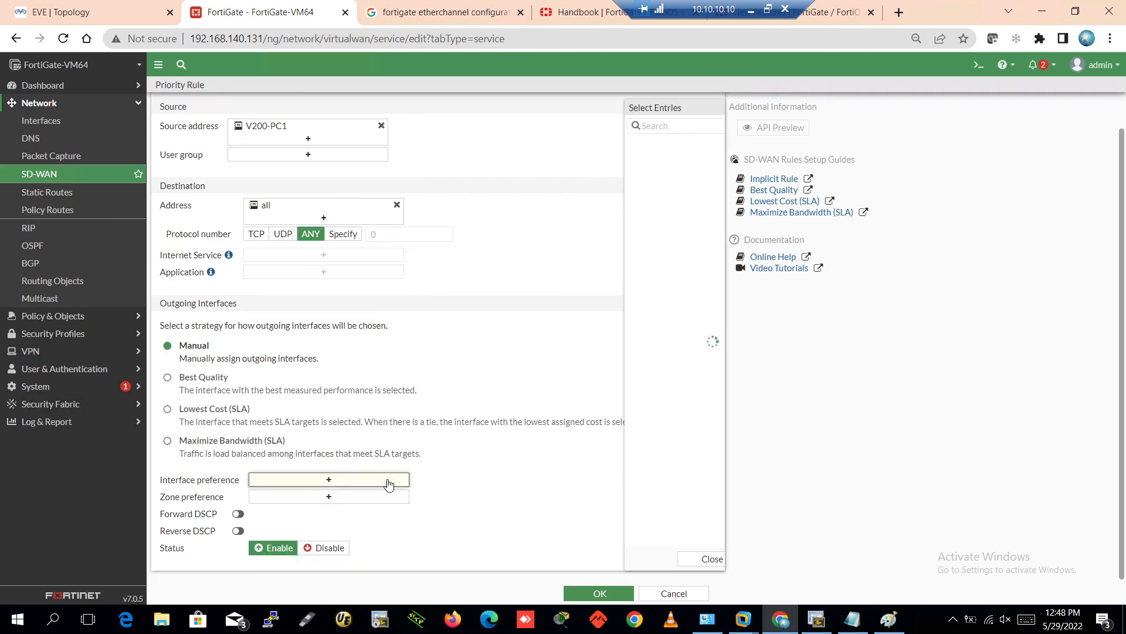
pyautogui.click(593, 145)
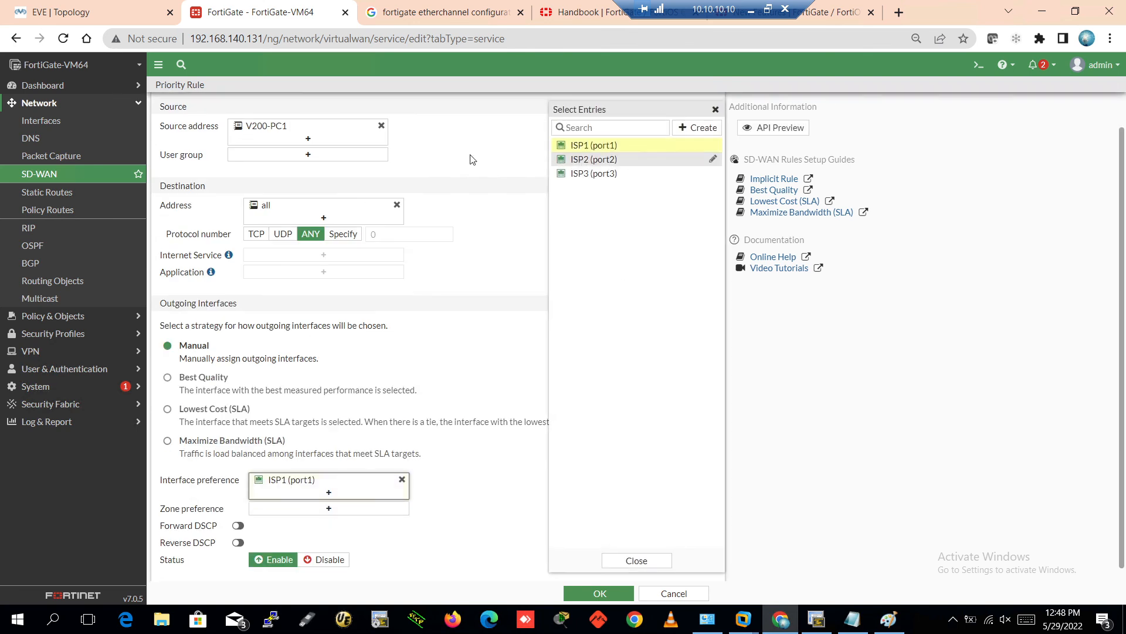
pyautogui.click(471, 431)
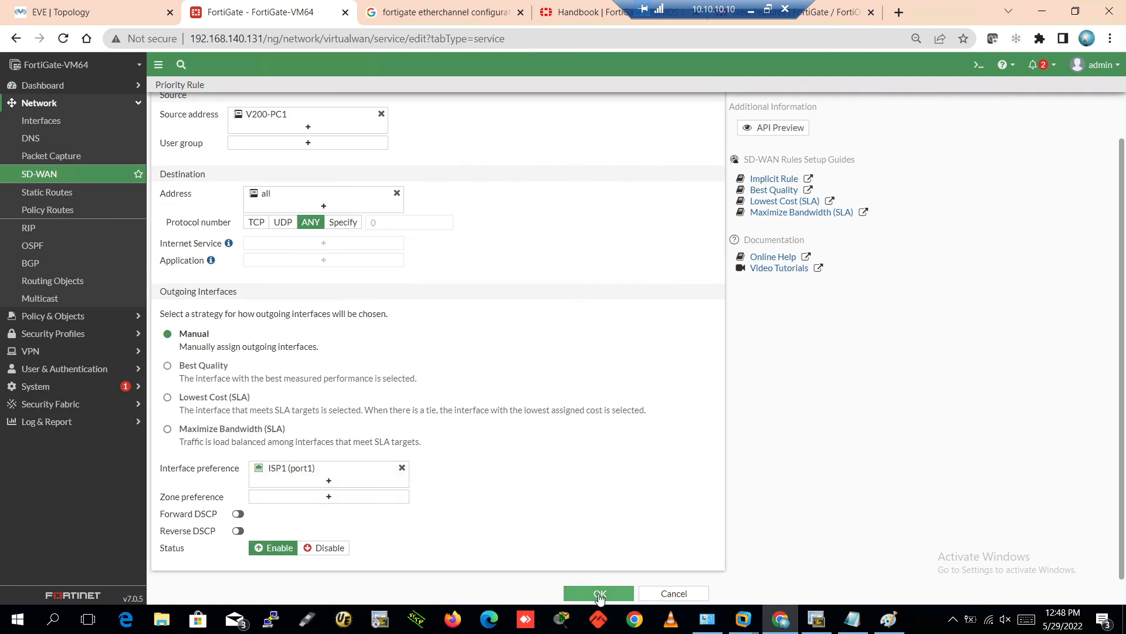
pyautogui.click(599, 593)
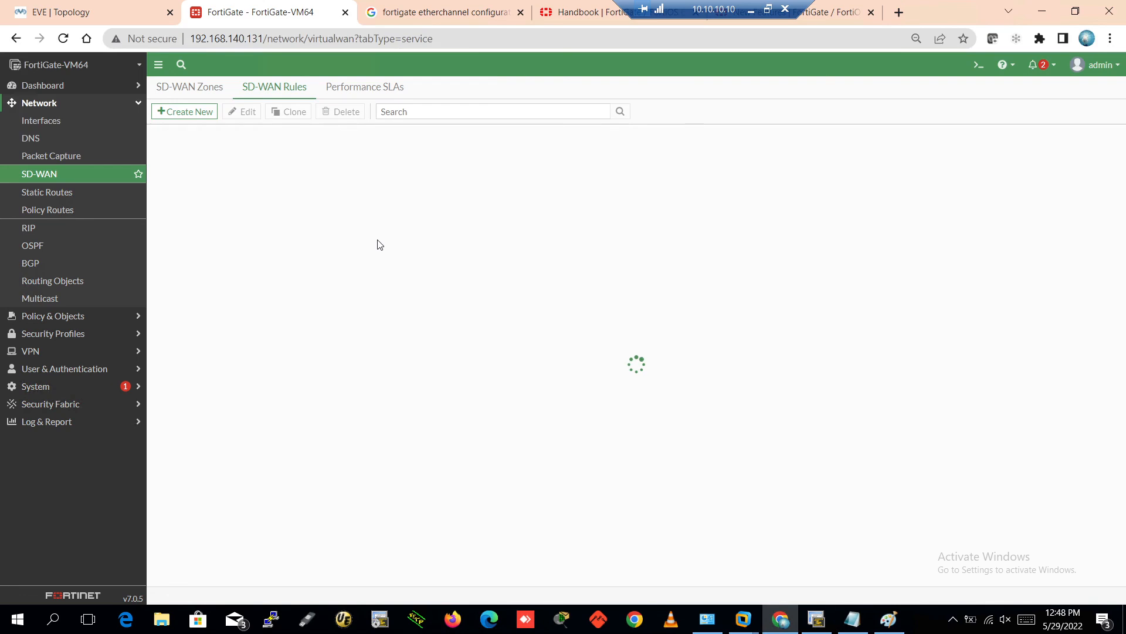
# On PC1-200, note the old second hop and rerun traceroute 8.8.8.8
pyautogui.click(823, 625)
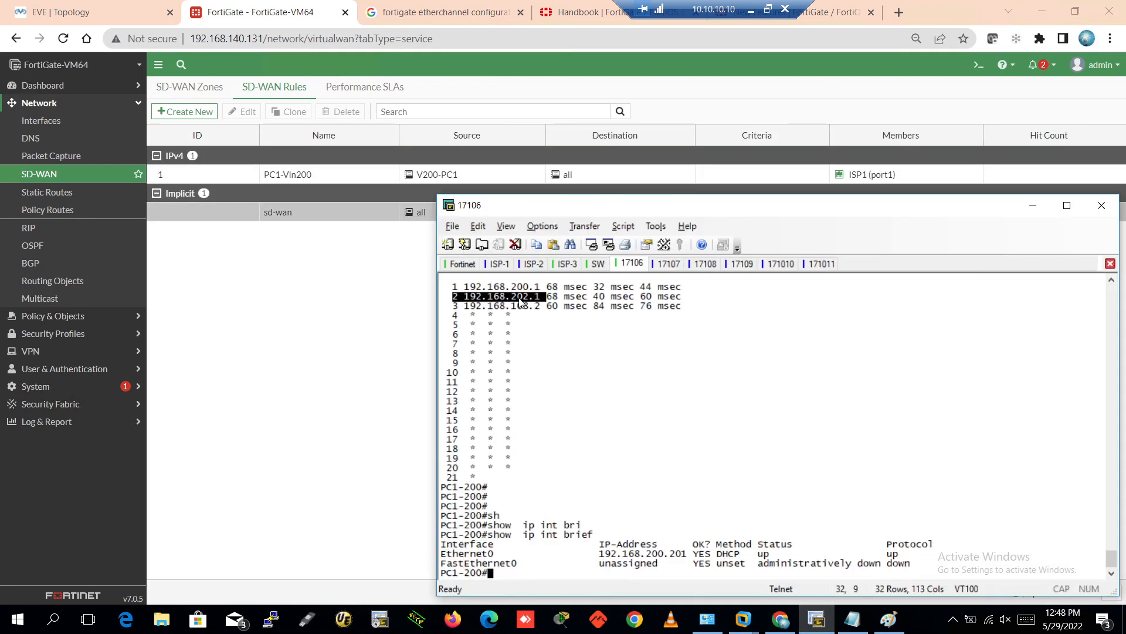
pyautogui.moveTo(460, 297); pyautogui.dragTo(540, 300)
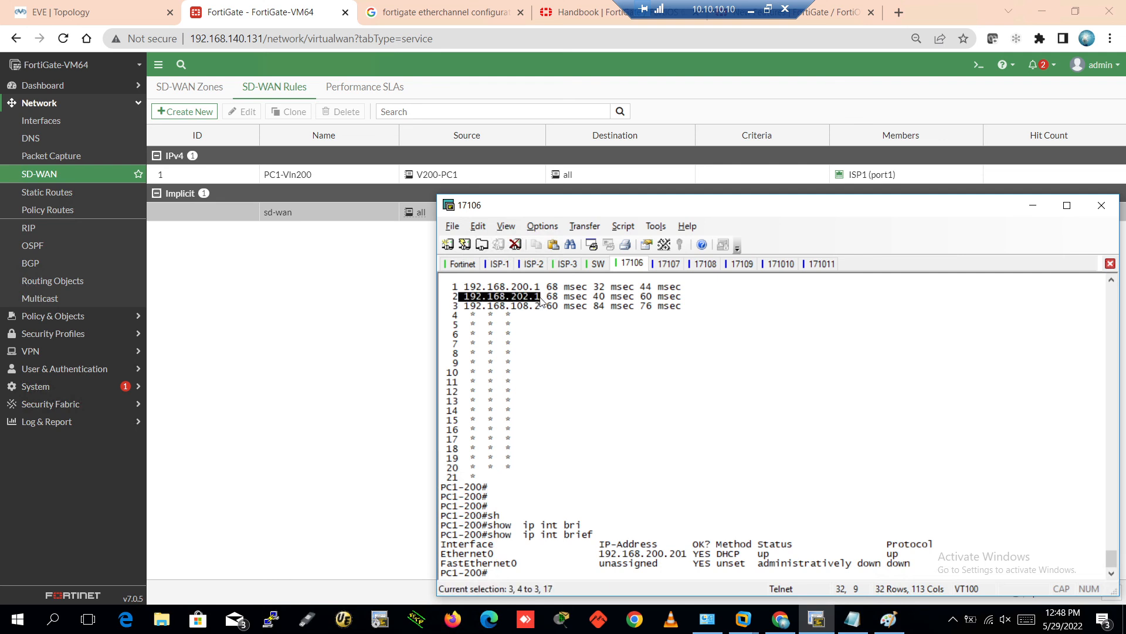
pyautogui.press('Up')
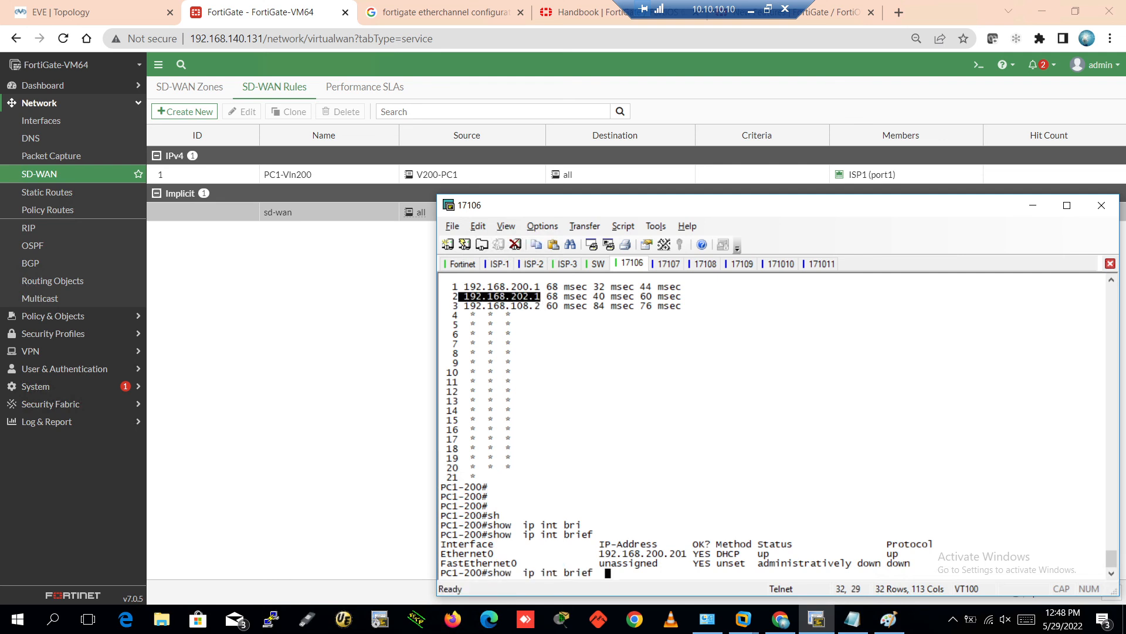
pyautogui.press('Up')
pyautogui.press('Return')
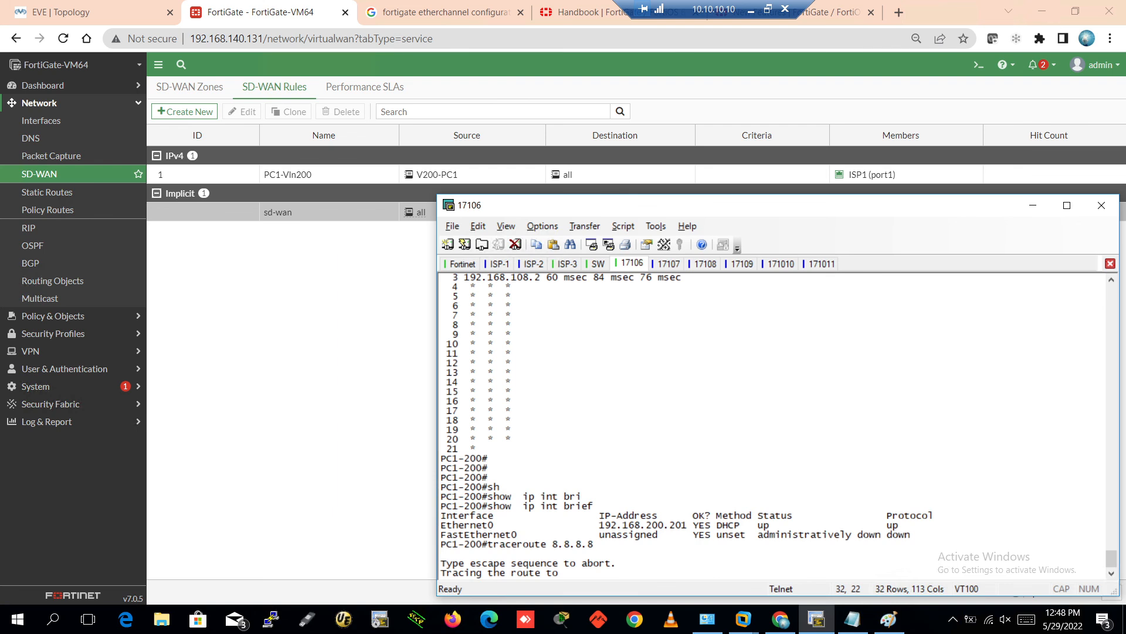
# Stop PC2-200's traceroute, return to PC1-200, then bring back the FortiGate SD-WAN rules page
pyautogui.click(666, 264)
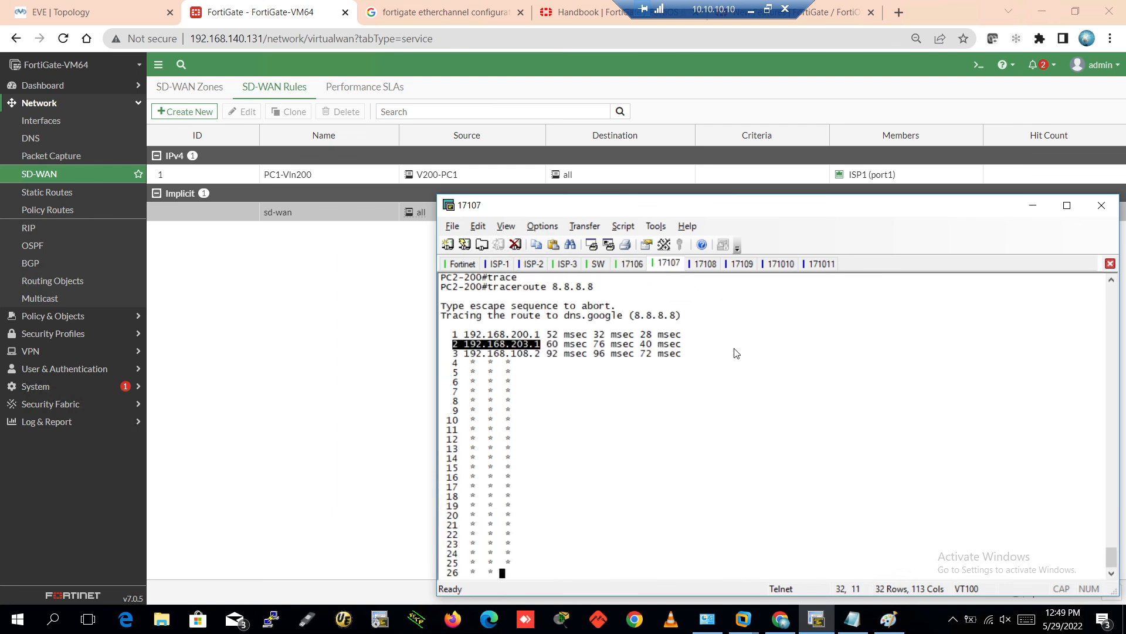
pyautogui.hotkey('ctrl', 'shift', '6')
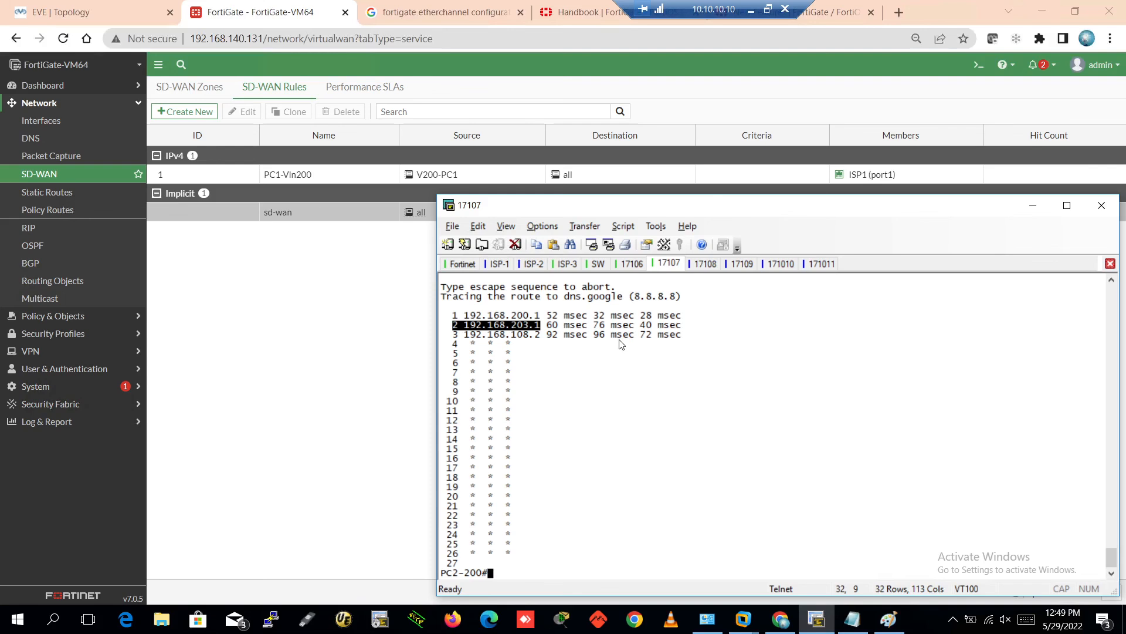
pyautogui.click(633, 264)
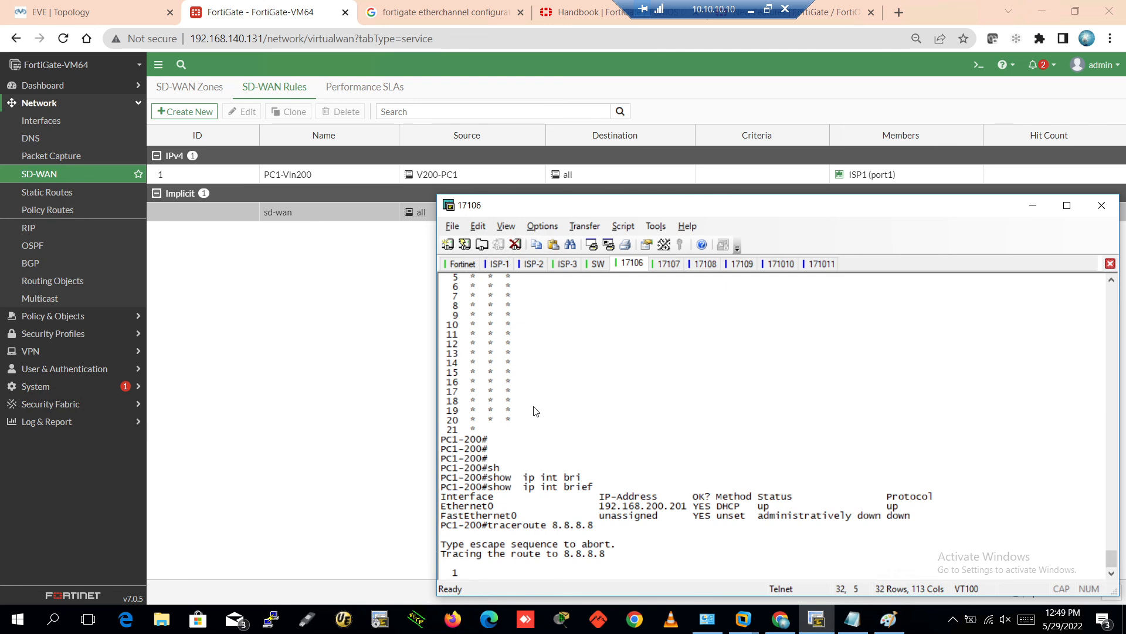
pyautogui.click(365, 404)
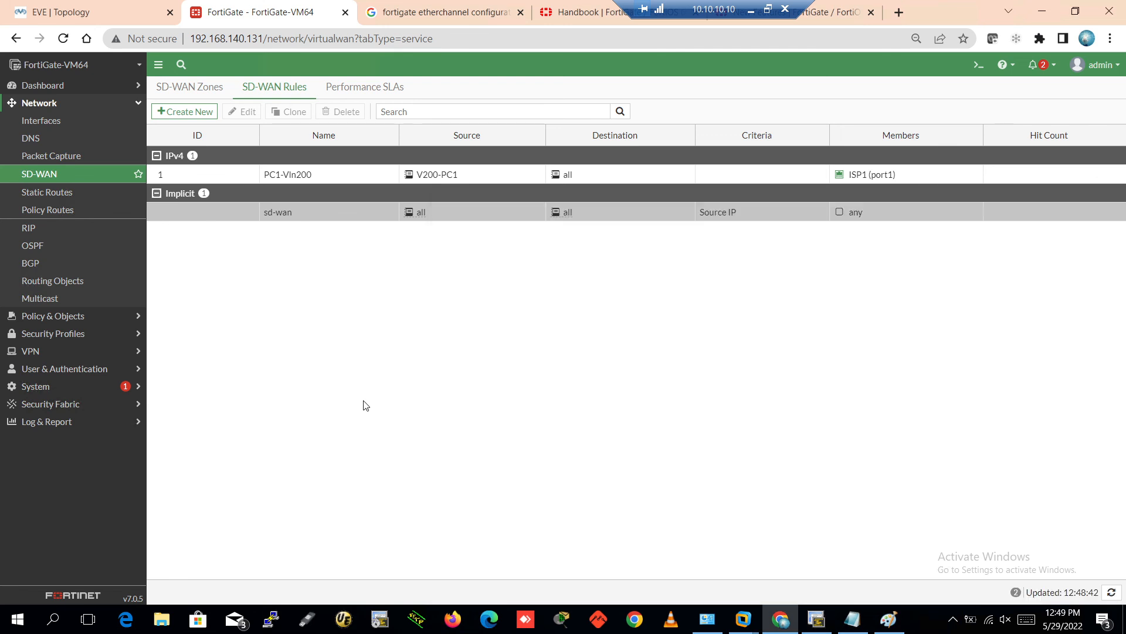
# Start a new SD-WAN priority rule and name it V200-PC2
pyautogui.click(184, 112)
pyautogui.click(75, 176)
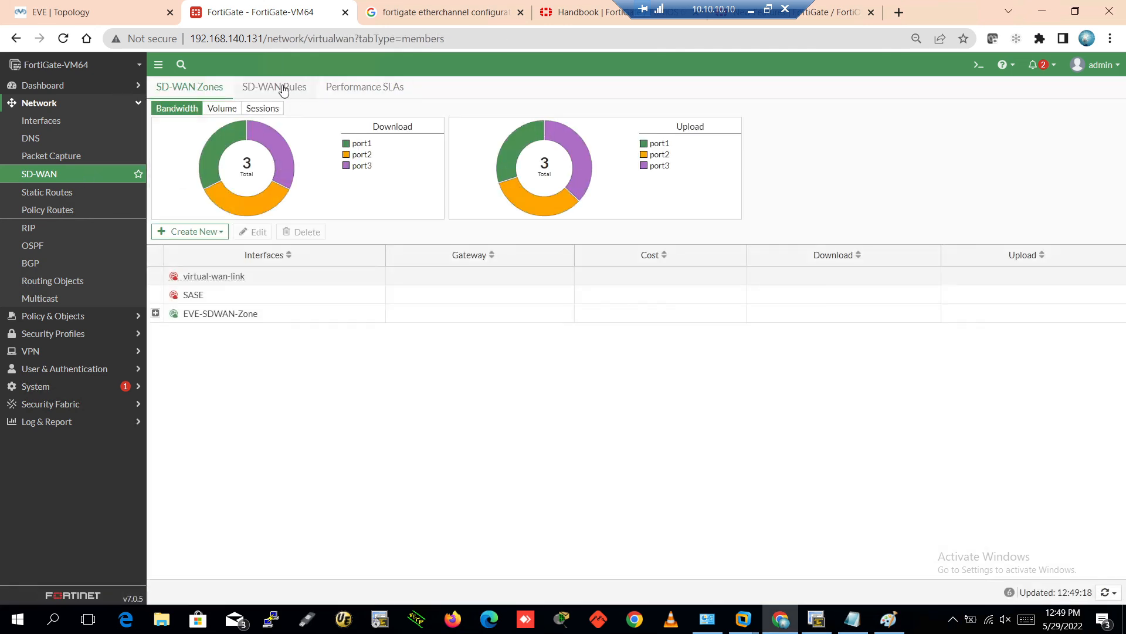
pyautogui.click(281, 88)
pyautogui.click(184, 114)
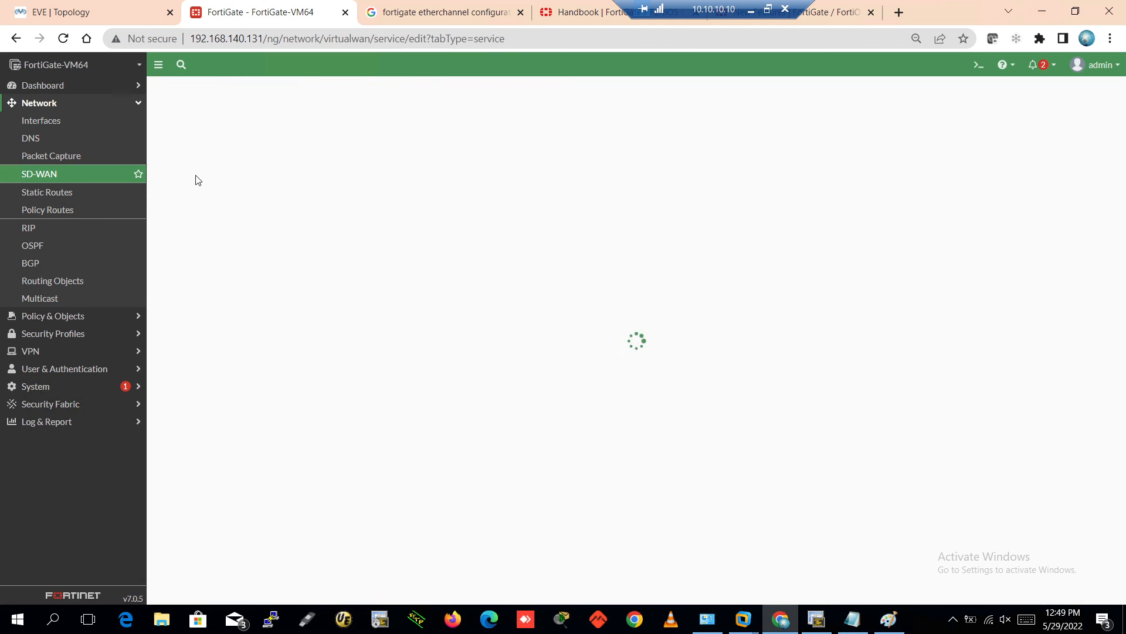
pyautogui.click(229, 113)
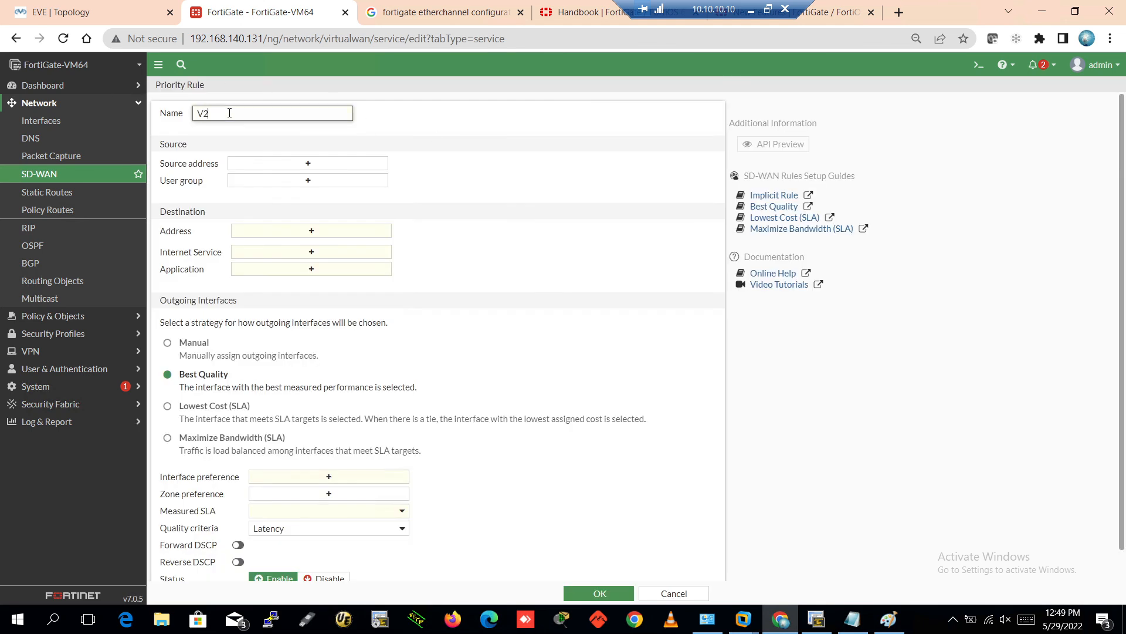
# Create a new V200-PC2 source address and begin entering its 192.168.200 IP
pyautogui.click(318, 165)
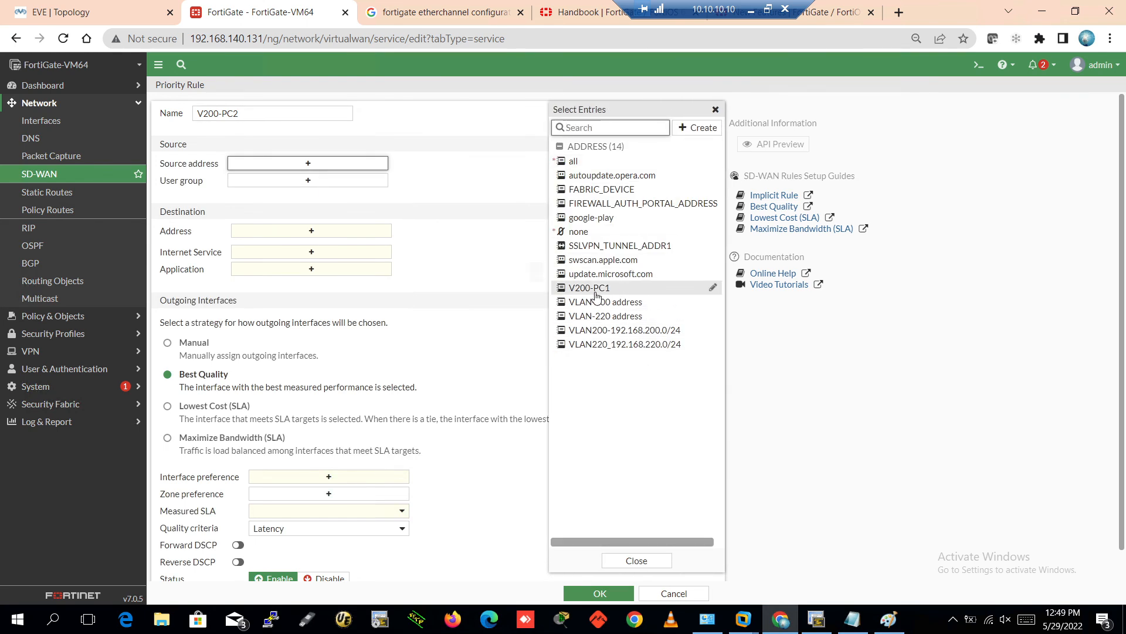
pyautogui.moveTo(601, 293)
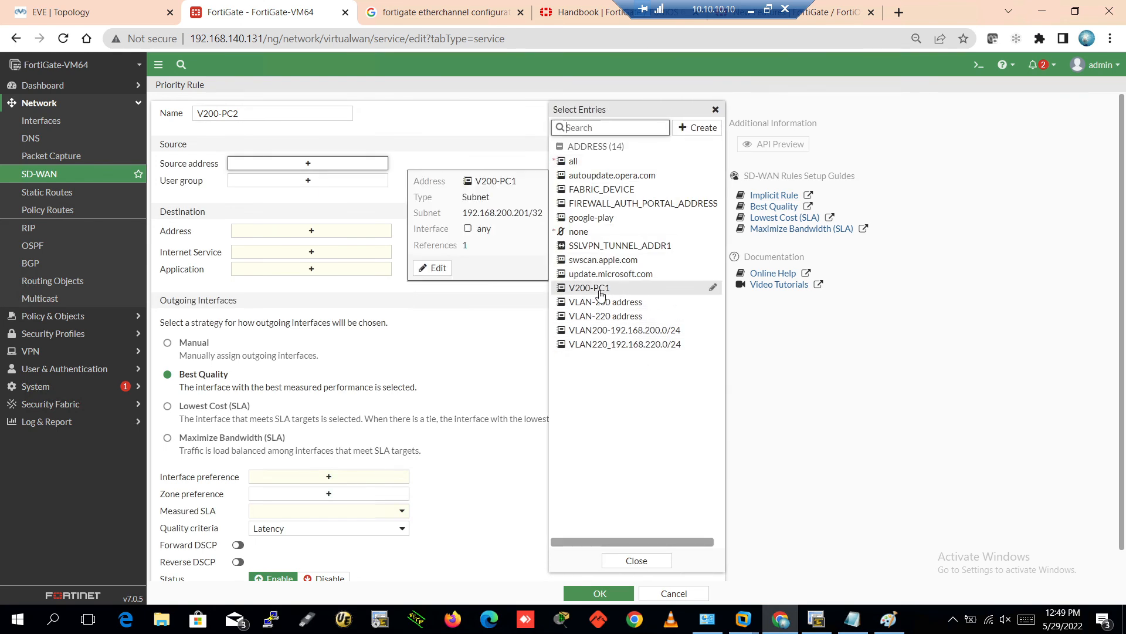
pyautogui.click(698, 128)
pyautogui.click(593, 169)
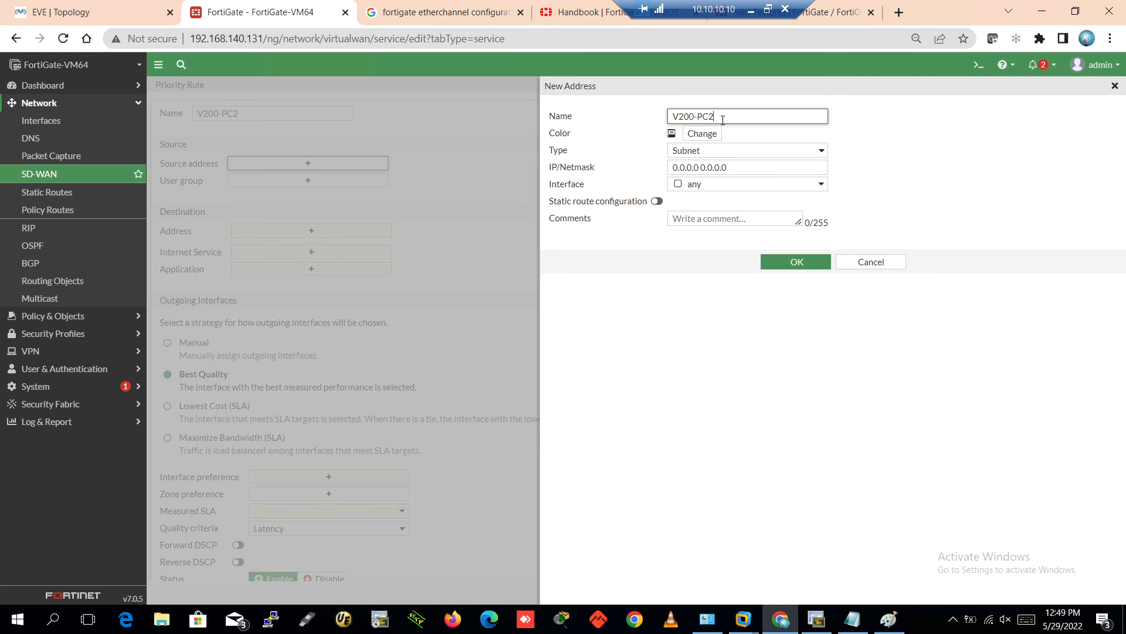
pyautogui.moveTo(727, 166); pyautogui.dragTo(647, 172)
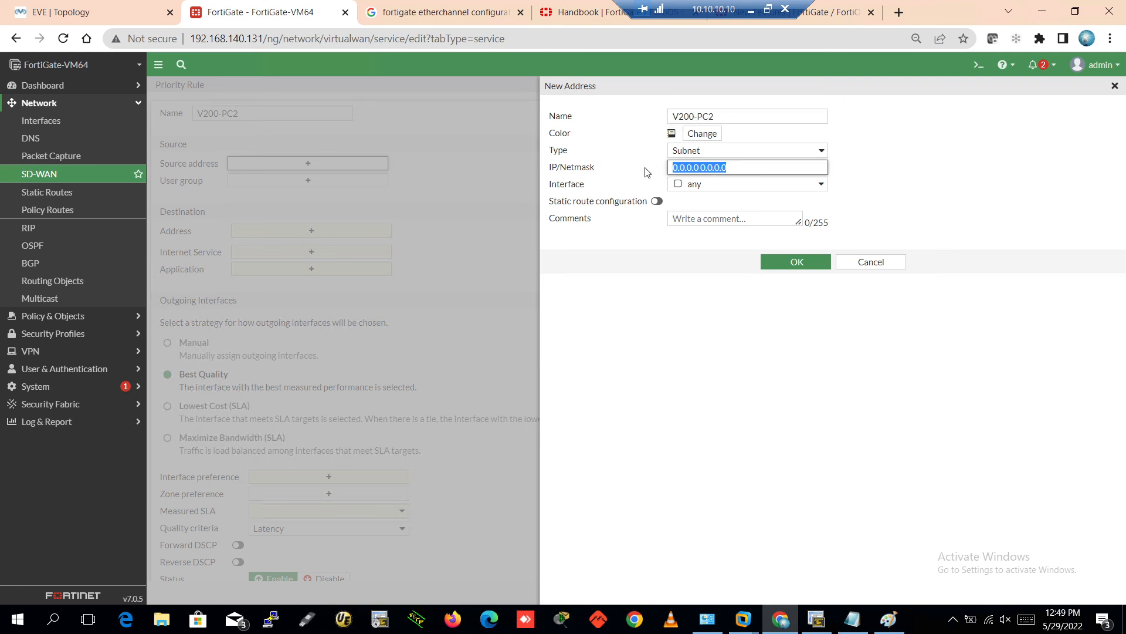
pyautogui.write('192.168.200.2')
# Run 'show ip int brief' on PC2-200's console to confirm its address 192.168.200.203
pyautogui.click(817, 619)
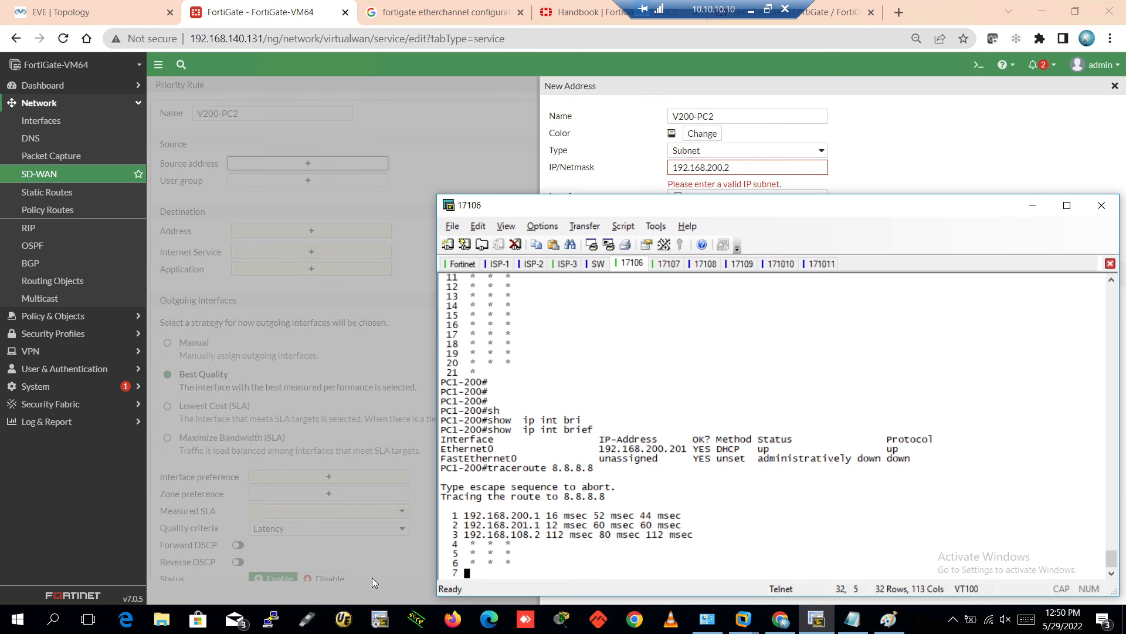
pyautogui.click(666, 265)
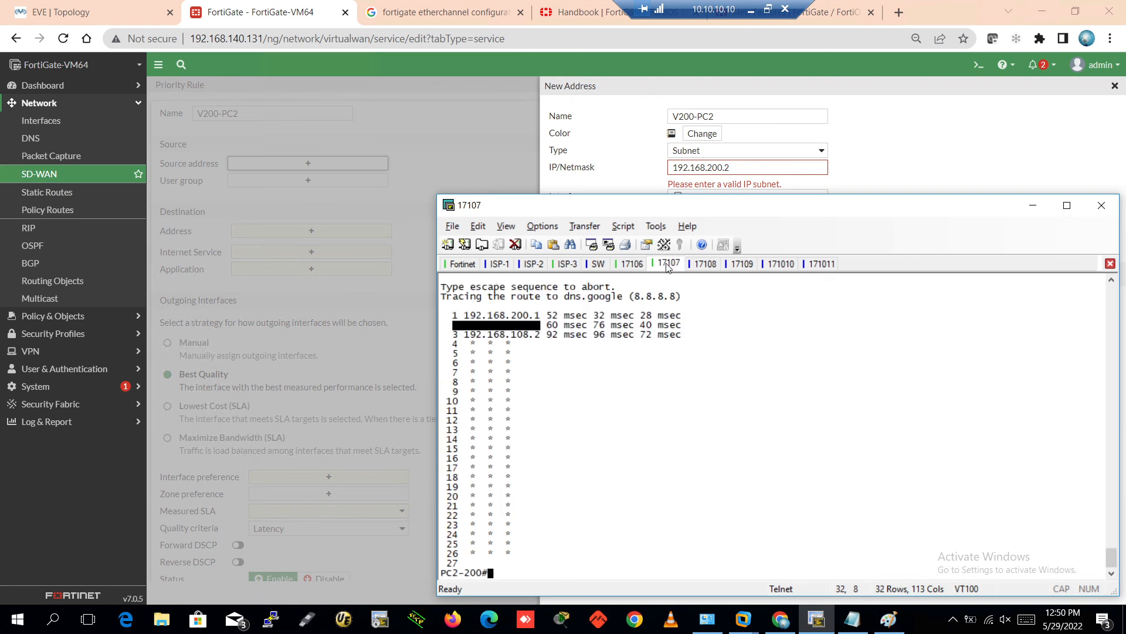
pyautogui.write('sh')
pyautogui.press('Tab')
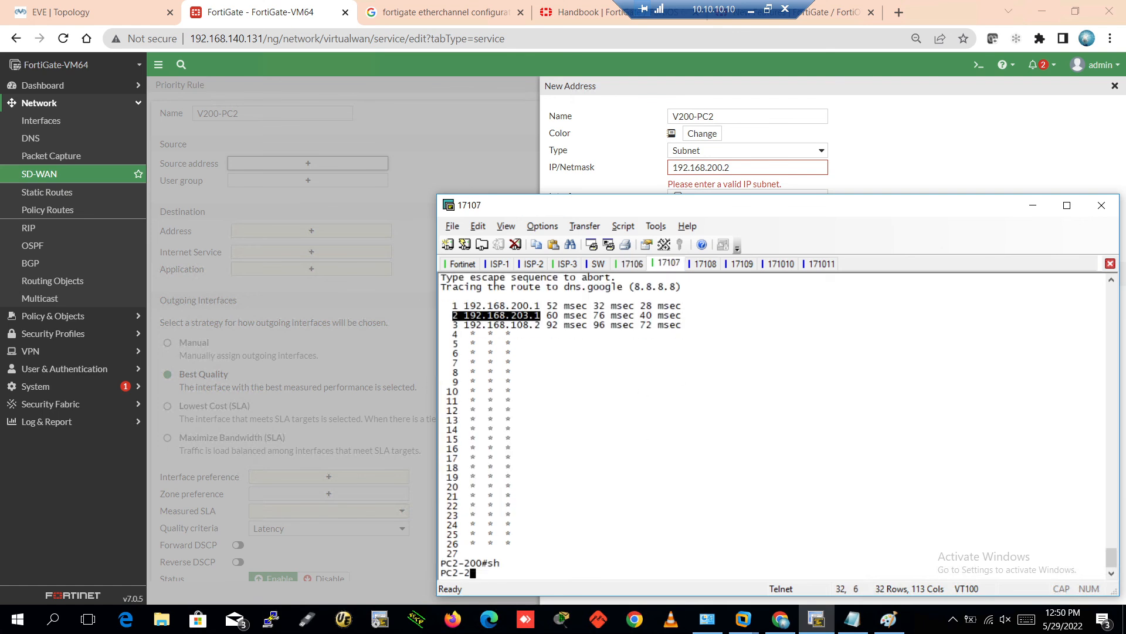
pyautogui.write('o')
pyautogui.press('BackSpace')
pyautogui.write('ip in bri')
pyautogui.press('Return')
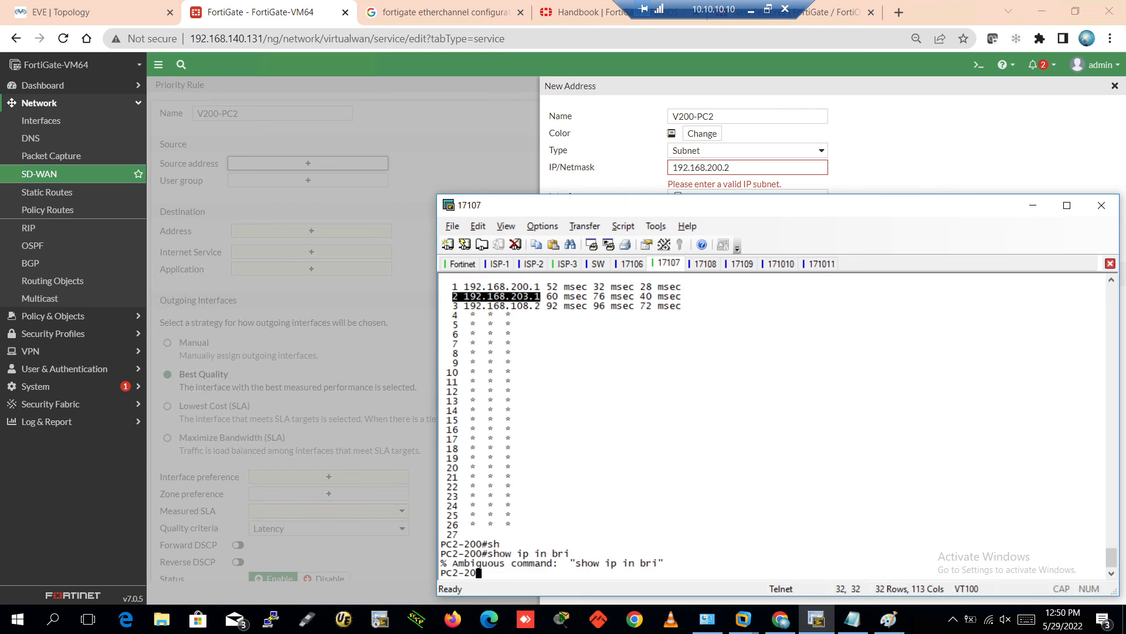
pyautogui.press('Up')
pyautogui.press('Return')
pyautogui.write('sho')
pyautogui.press('Tab')
pyautogui.write('ip')
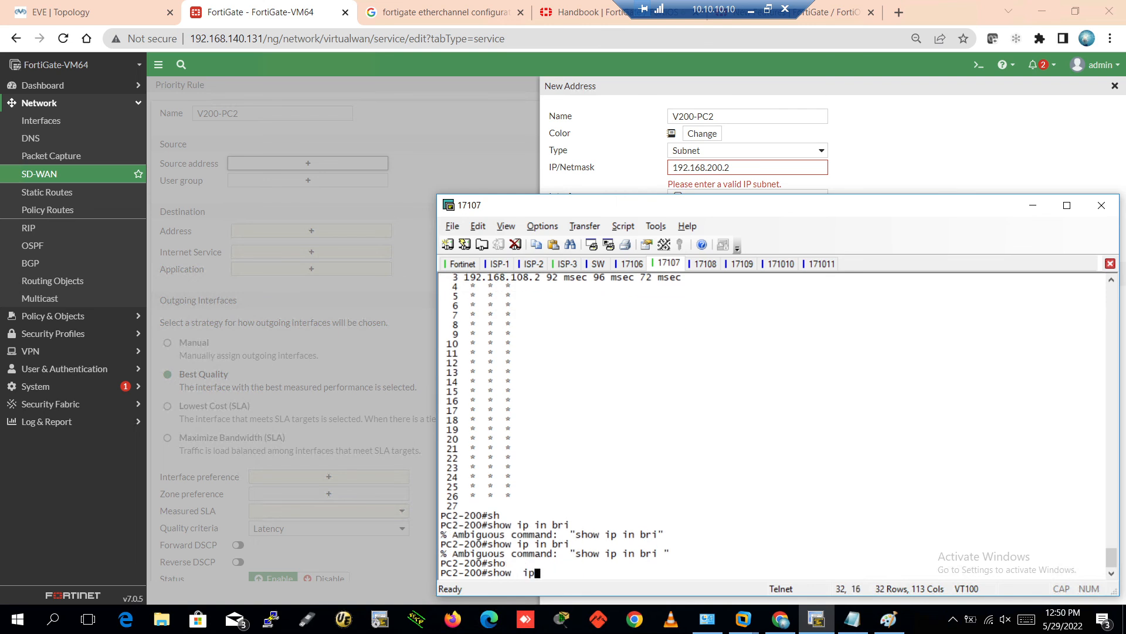
pyautogui.write(' int bri')
pyautogui.press('Tab')
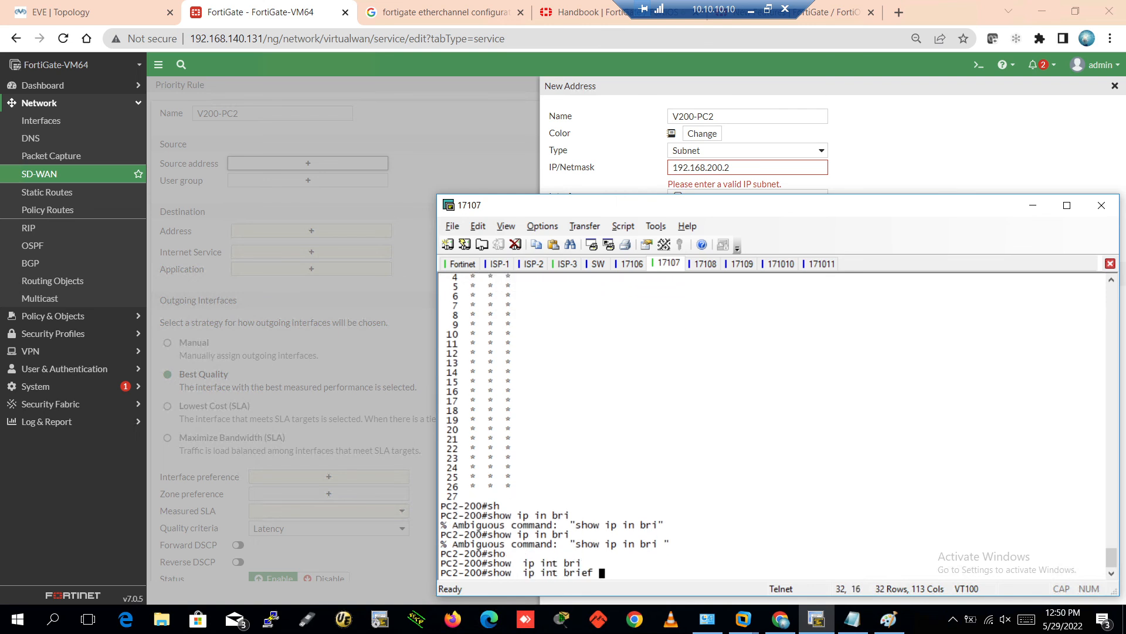
pyautogui.press('Return')
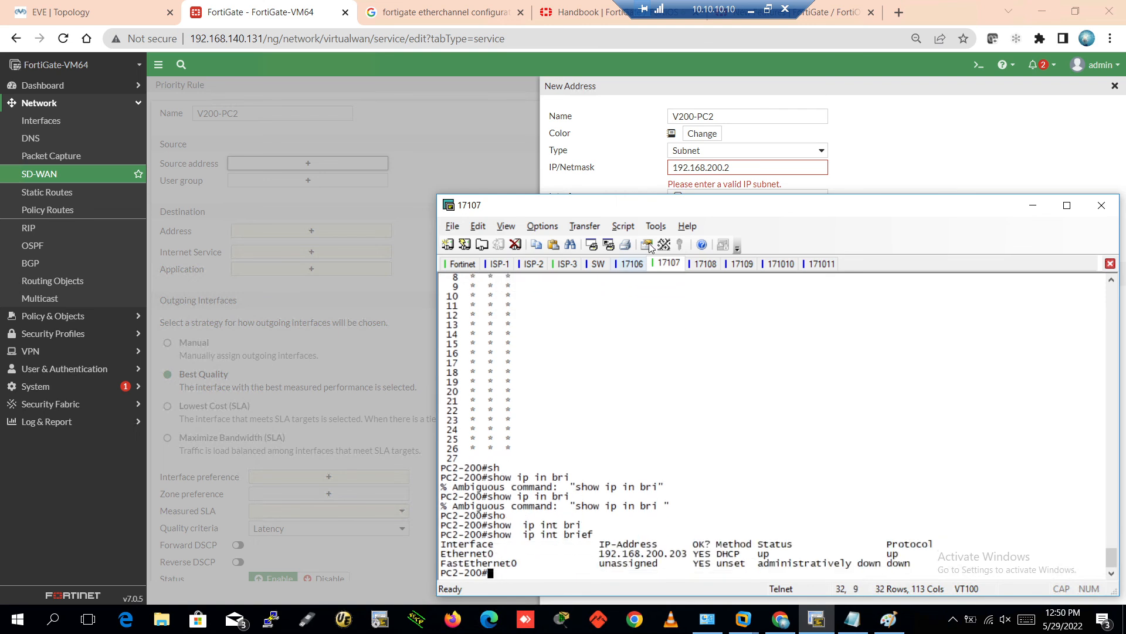
# Save the V200-PC2 address as 192.168.200.203/32 and select it as the rule's source
pyautogui.click(744, 167)
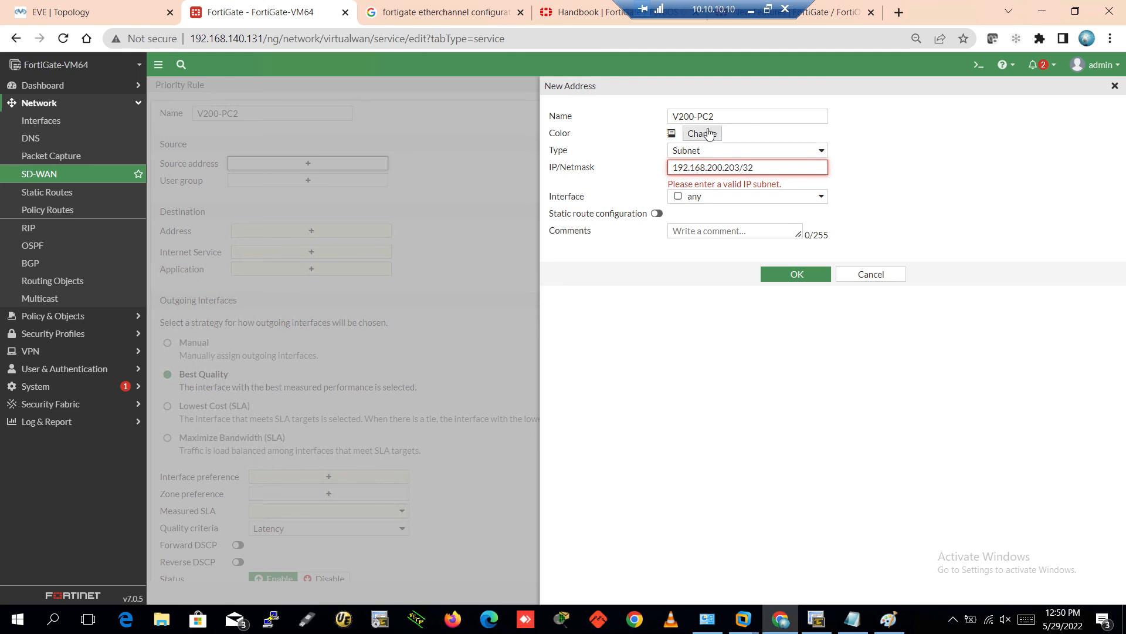
pyautogui.click(927, 154)
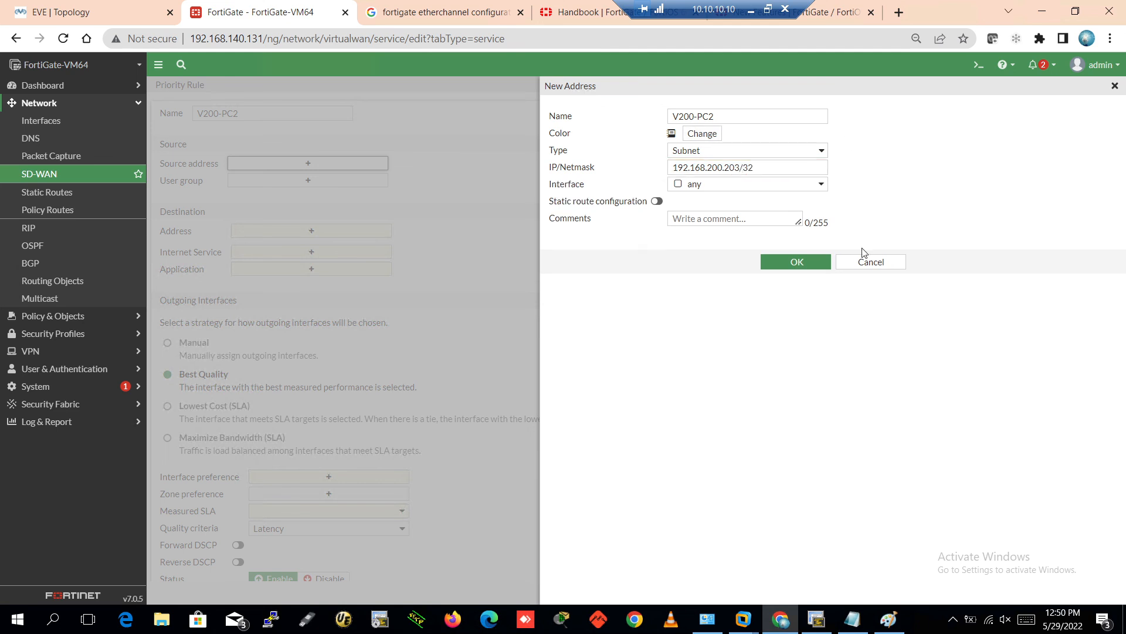
pyautogui.click(797, 262)
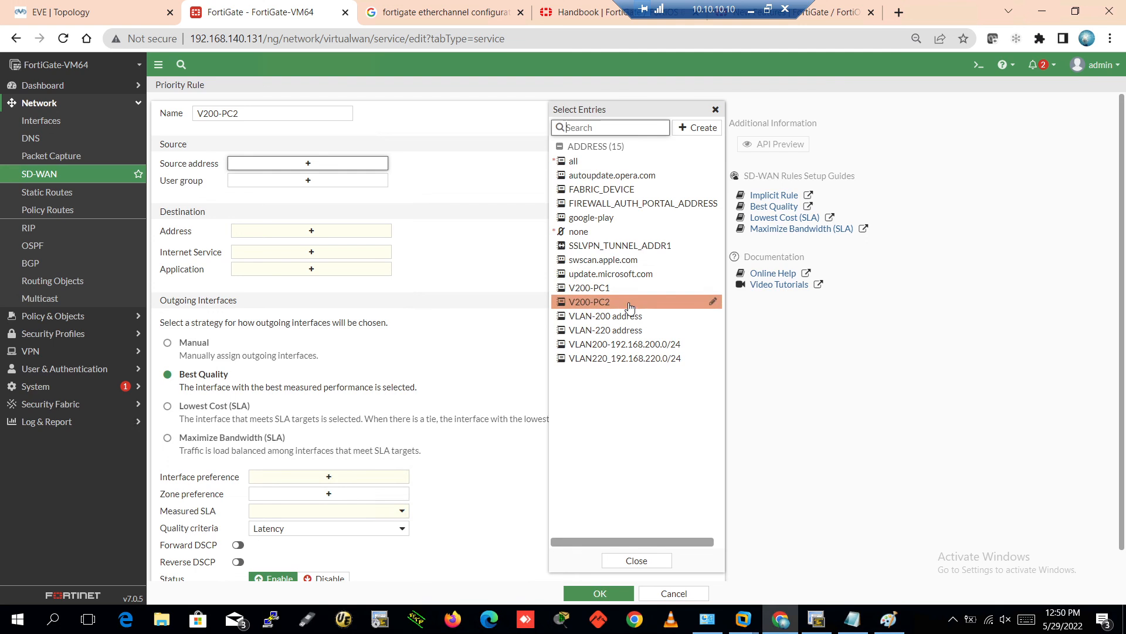
pyautogui.click(630, 302)
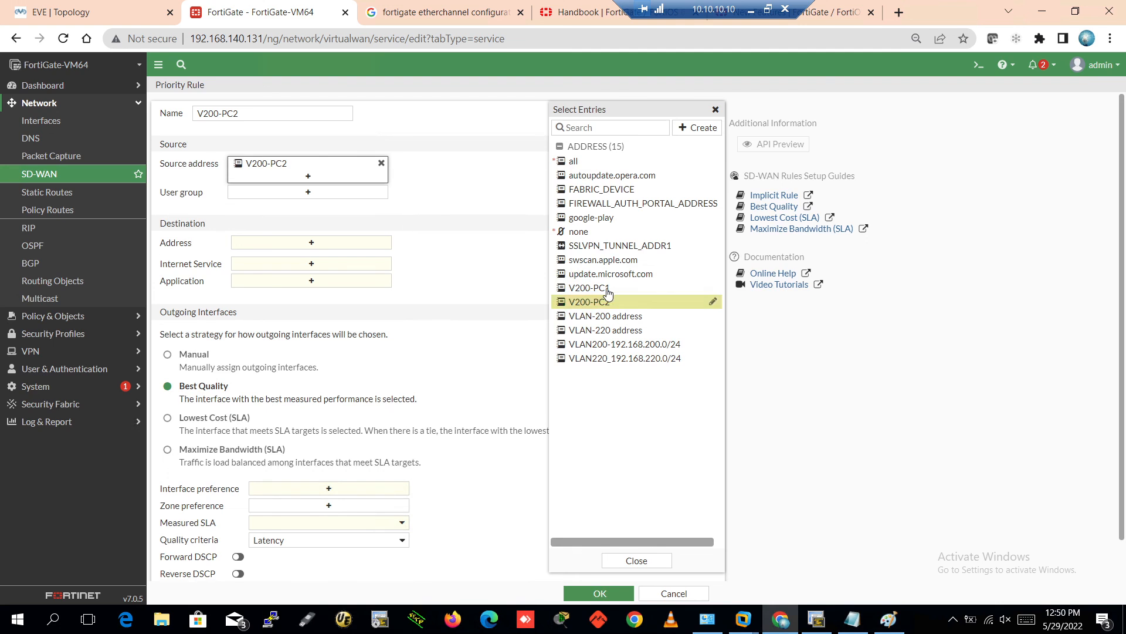
# Set the destination to all, manually prefer ISP2 (port2), and save the V200-PC2 rule
pyautogui.click(278, 244)
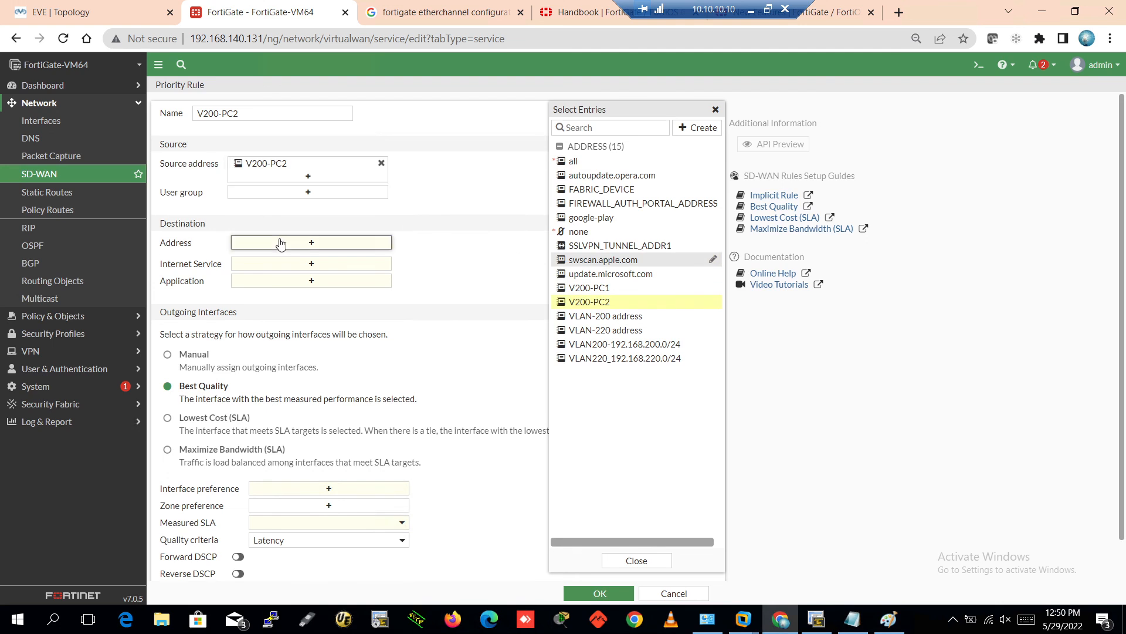
pyautogui.click(584, 163)
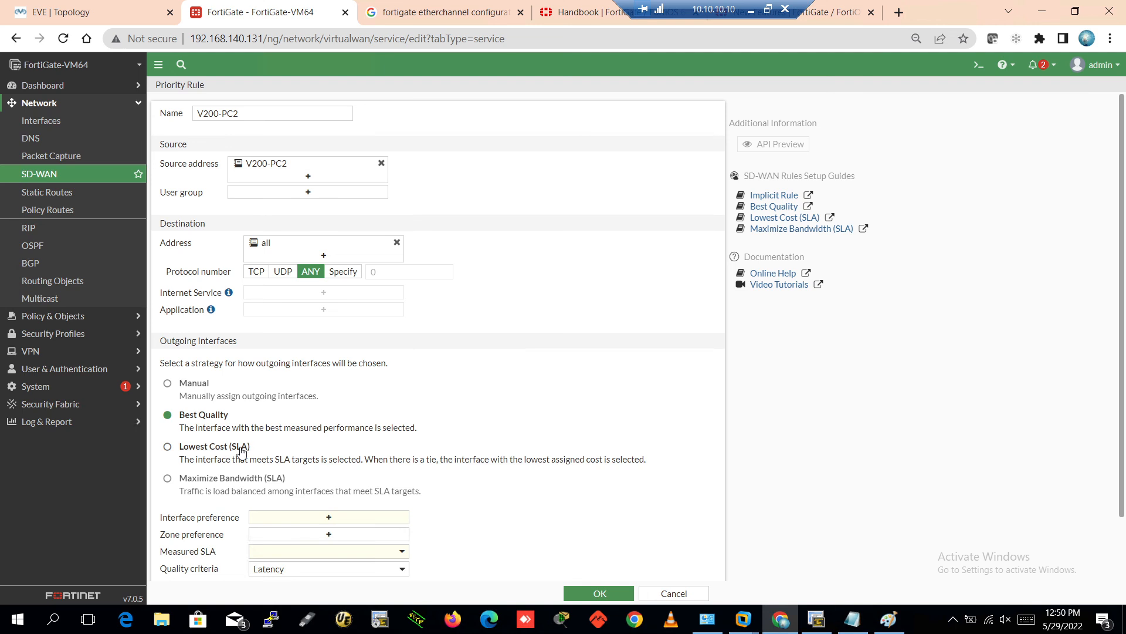
pyautogui.click(167, 385)
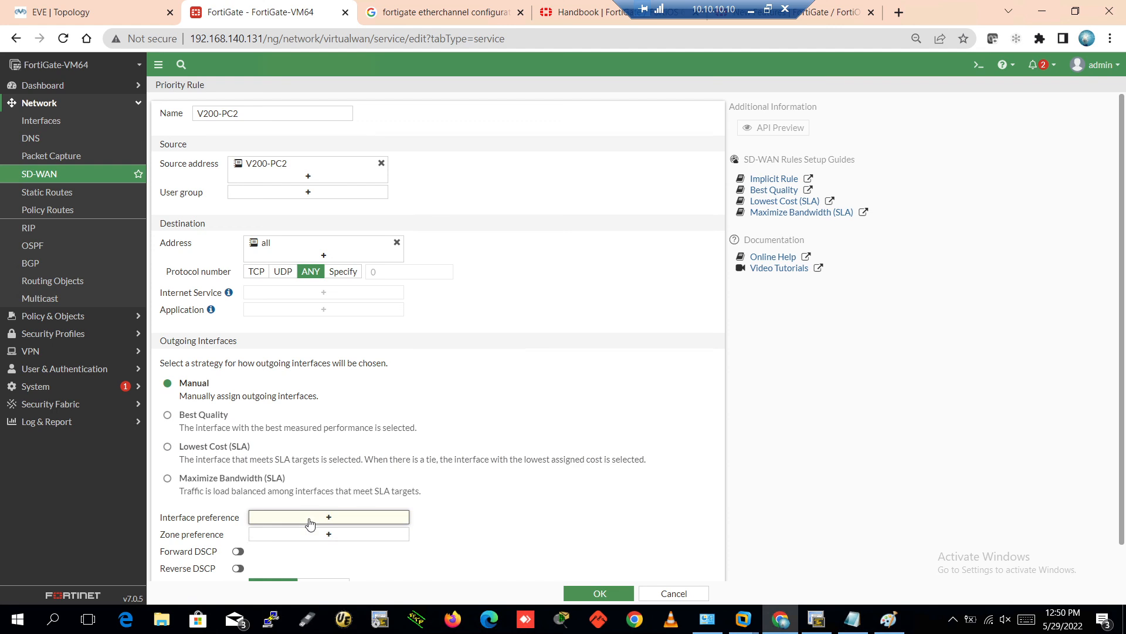
pyautogui.click(309, 518)
pyautogui.click(593, 159)
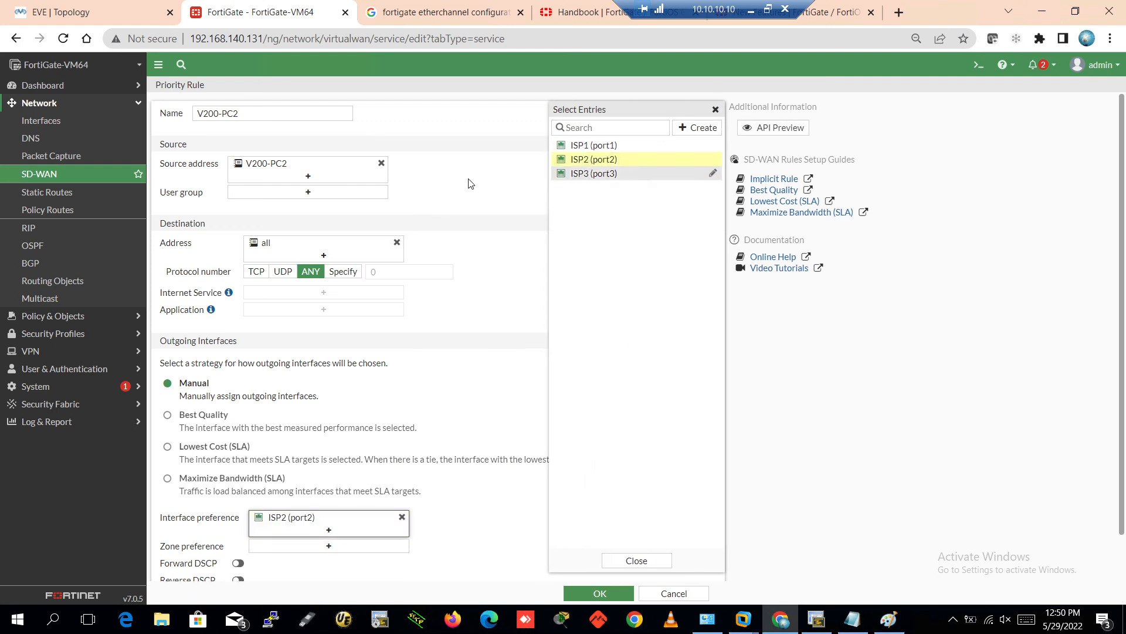
pyautogui.click(470, 180)
pyautogui.scroll(-1, 477, 508)
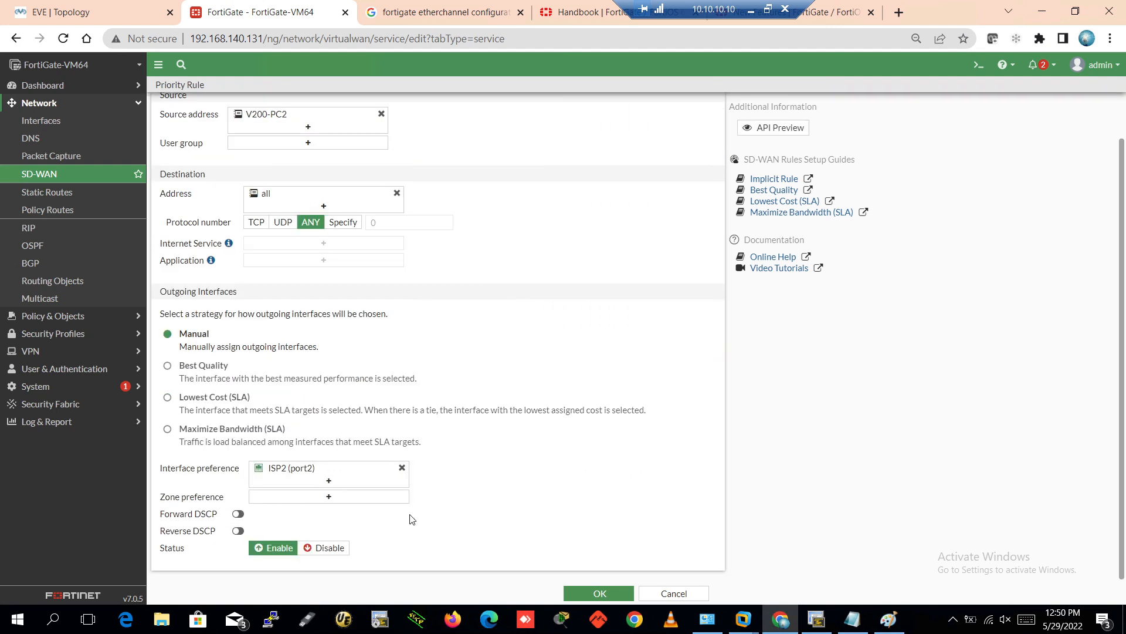
pyautogui.click(598, 594)
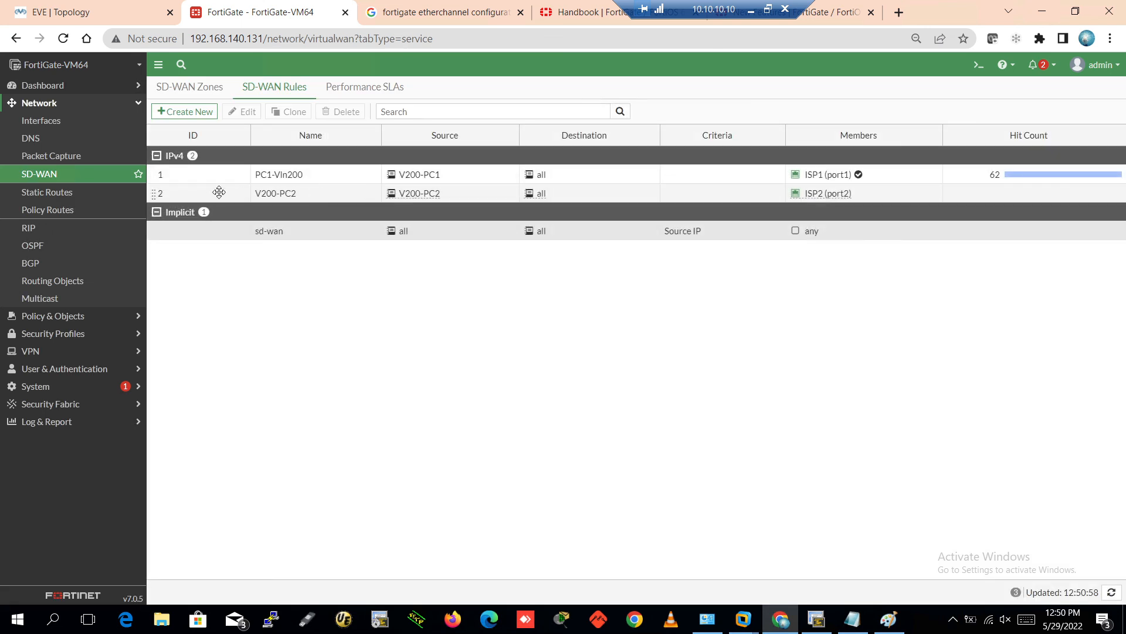
# Select the V200-PC2 rule, then bring up the EVE topology and the Paint drawing
pyautogui.click(217, 195)
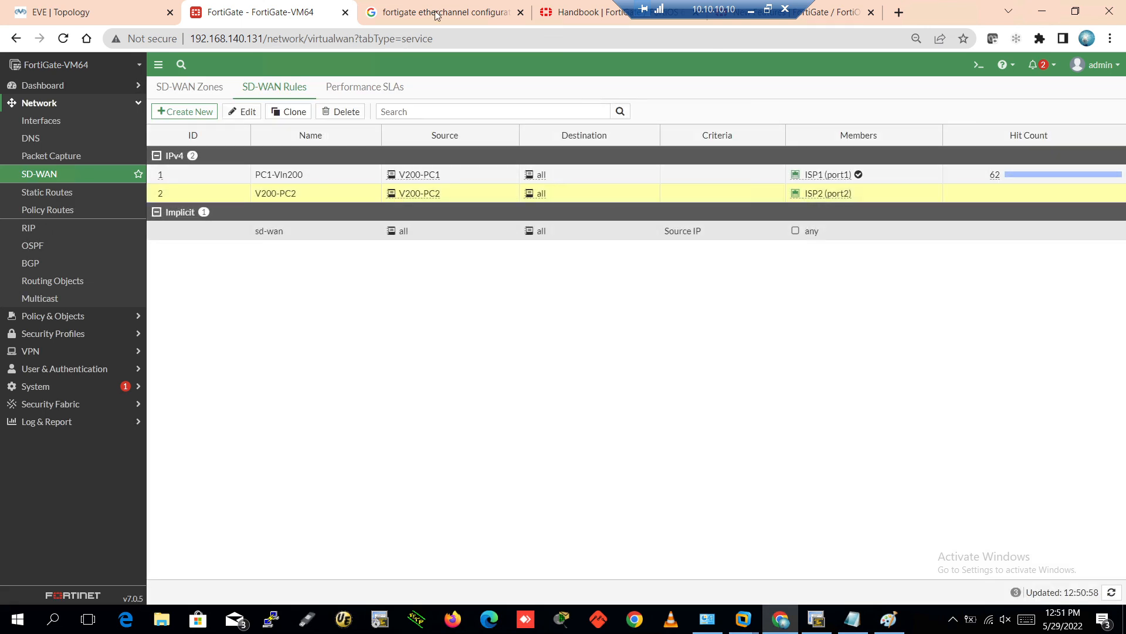
pyautogui.click(120, 8)
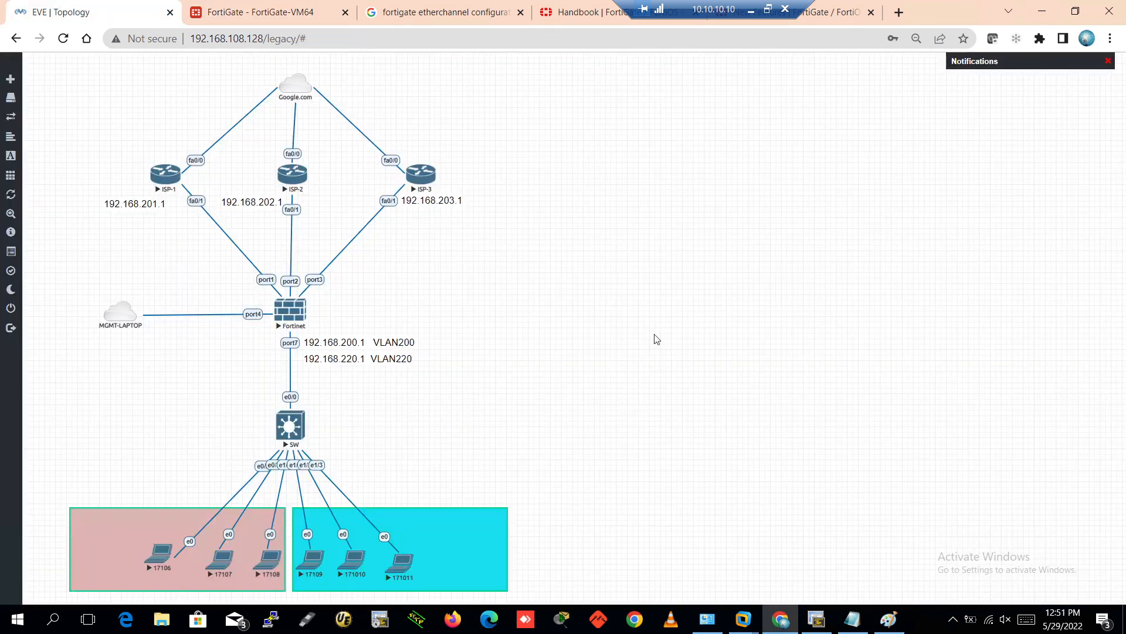
pyautogui.click(889, 619)
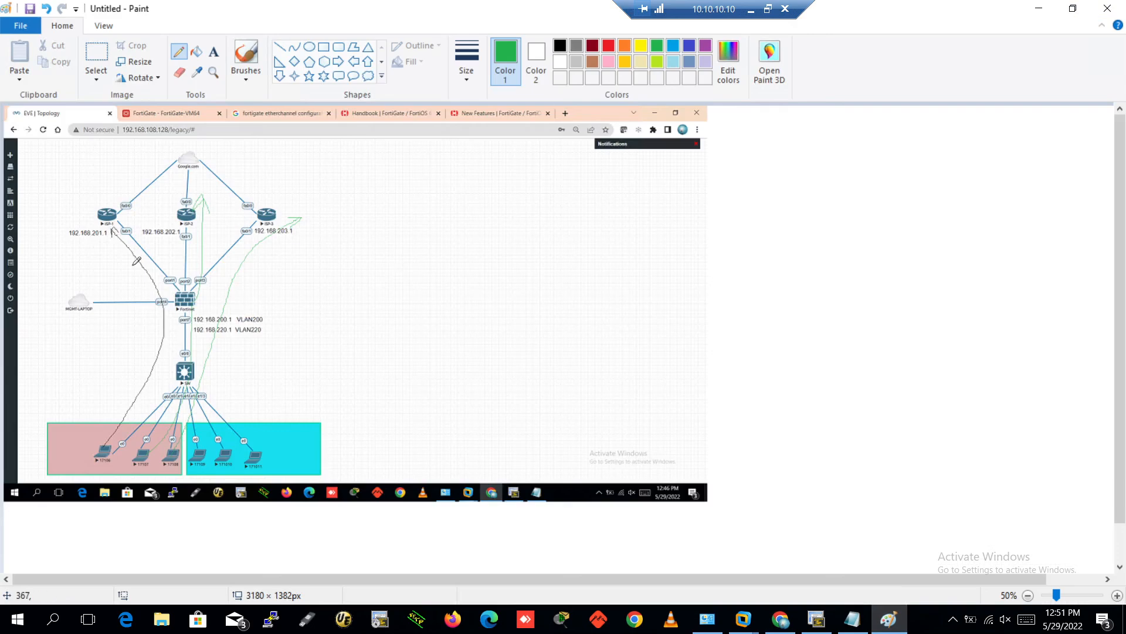
# Complete the green check mark, draw a red path line up from laptop 17108, and put Paint away
pyautogui.moveTo(141, 268); pyautogui.dragTo(143, 260)
pyautogui.click(605, 48)
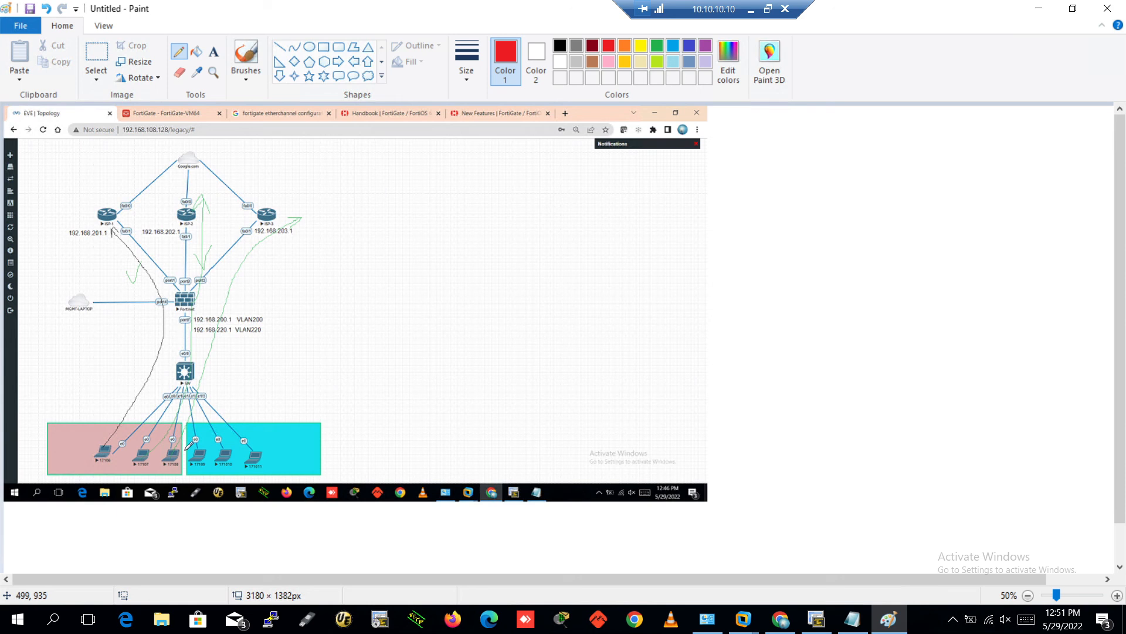
pyautogui.moveTo(179, 456)
pyautogui.mouseDown()
pyautogui.moveTo(213, 343)
pyautogui.moveTo(300, 217)
pyautogui.moveTo(289, 220)
pyautogui.moveTo(295, 231)
pyautogui.mouseUp()
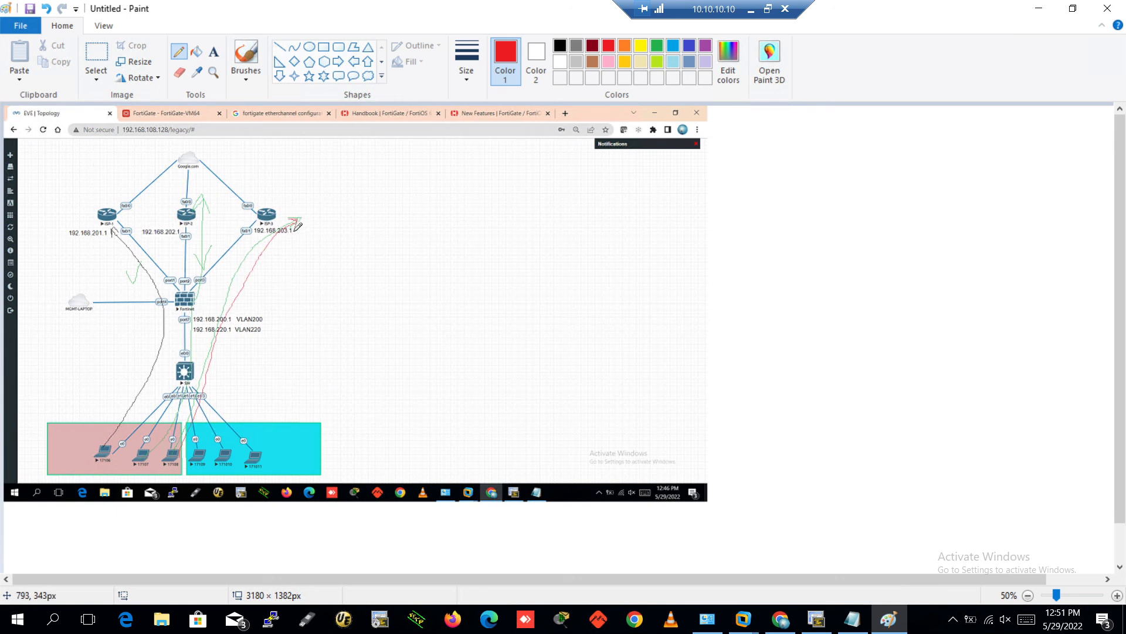
pyautogui.click(1040, 9)
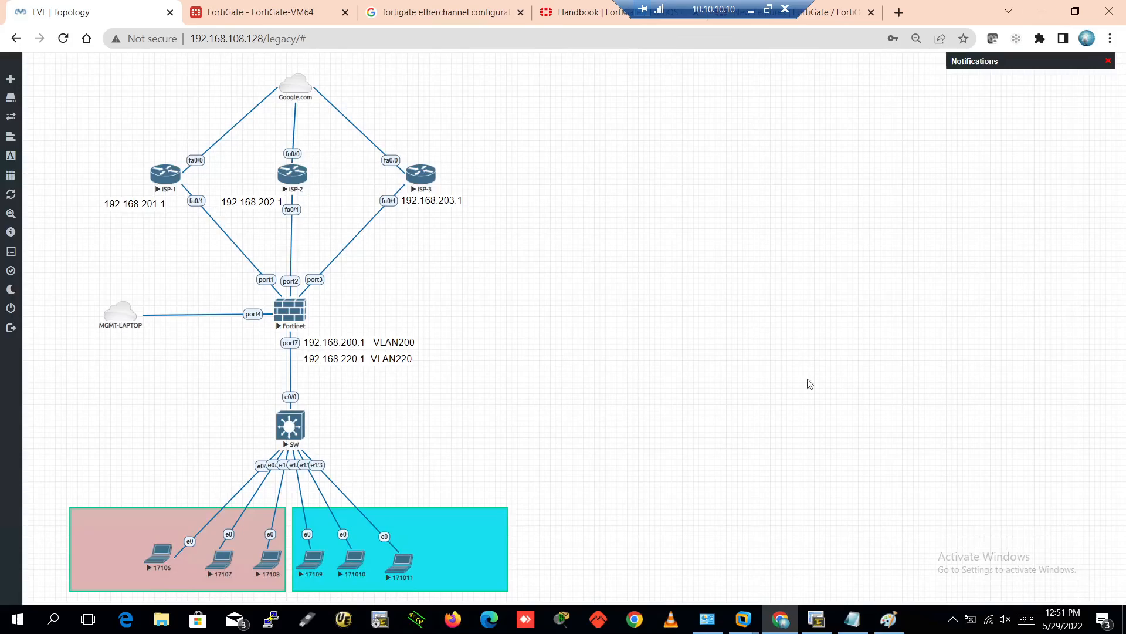
pyautogui.click(816, 619)
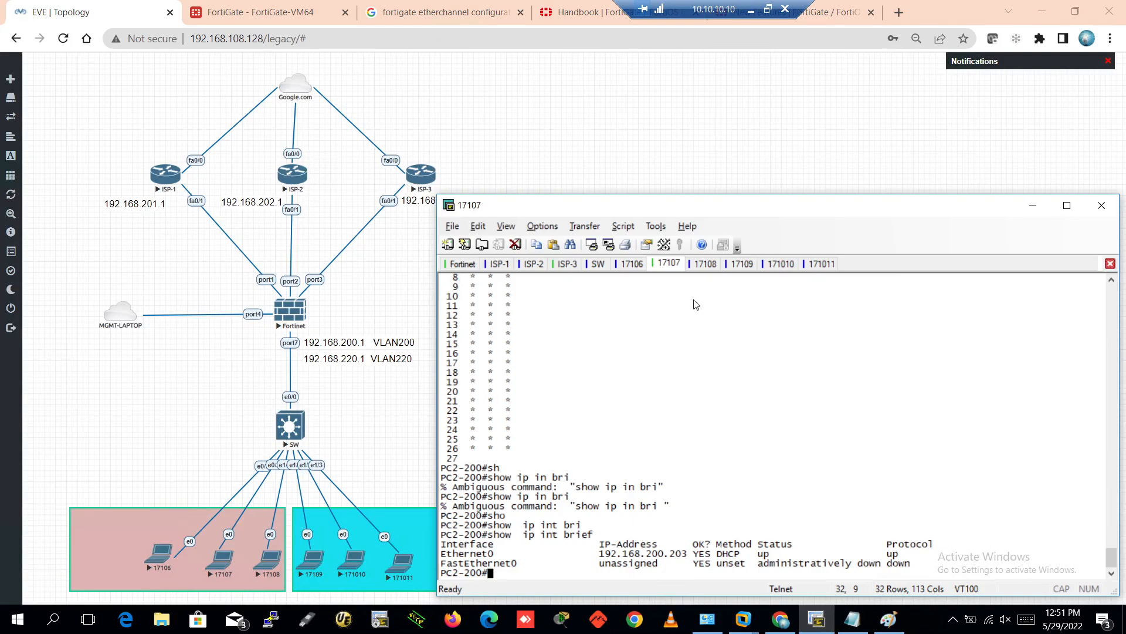
# Abort PC1-200's traceroute to 8.8.8.8 and highlight its hops, including 192.168.201.1
pyautogui.click(632, 264)
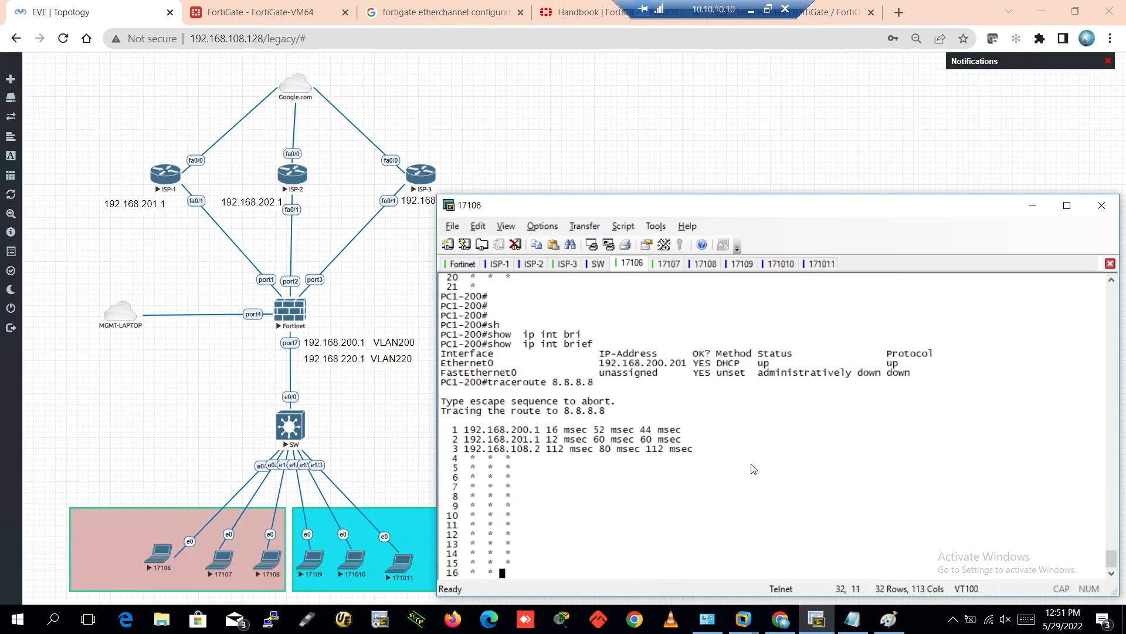
pyautogui.hotkey('ctrl', 'shift', '6')
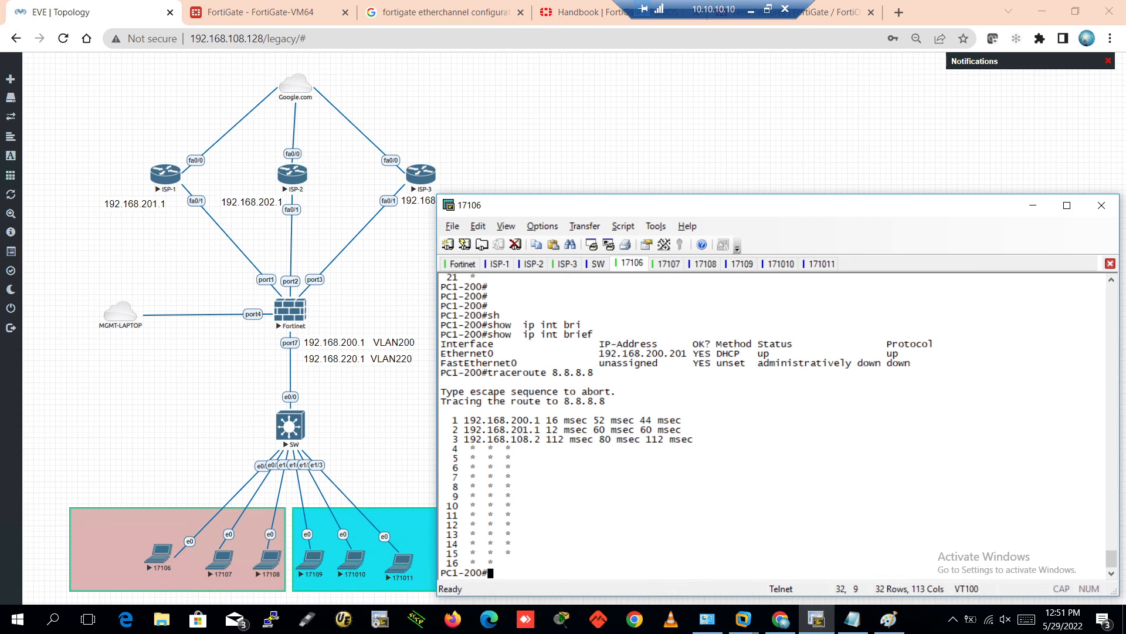
pyautogui.scroll(7, 687, 400)
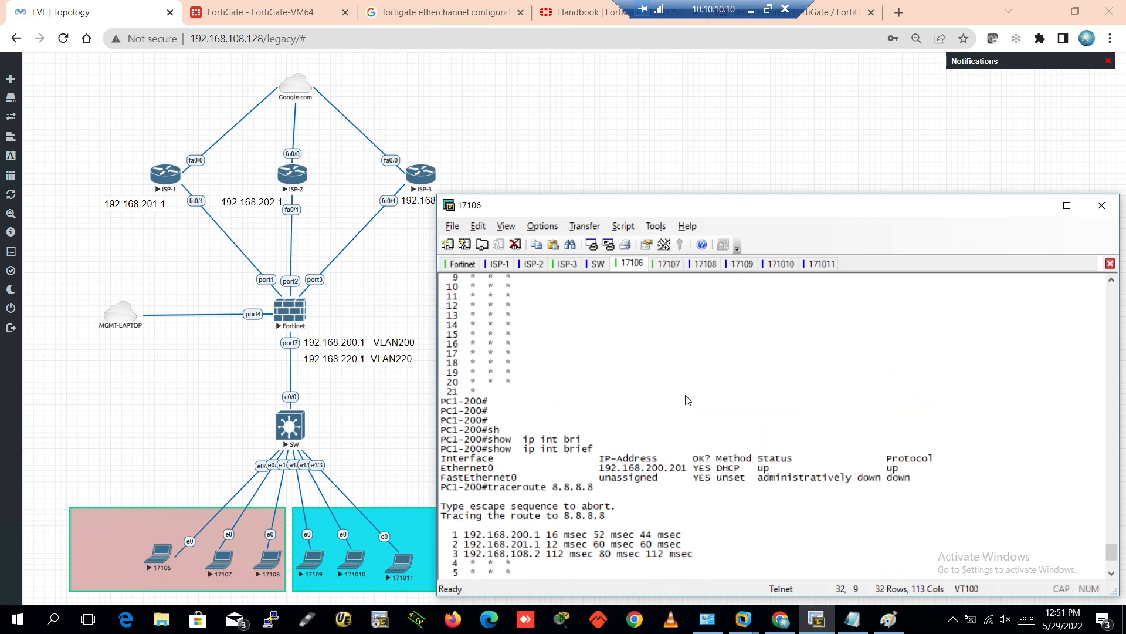
pyautogui.scroll(1, 688, 400)
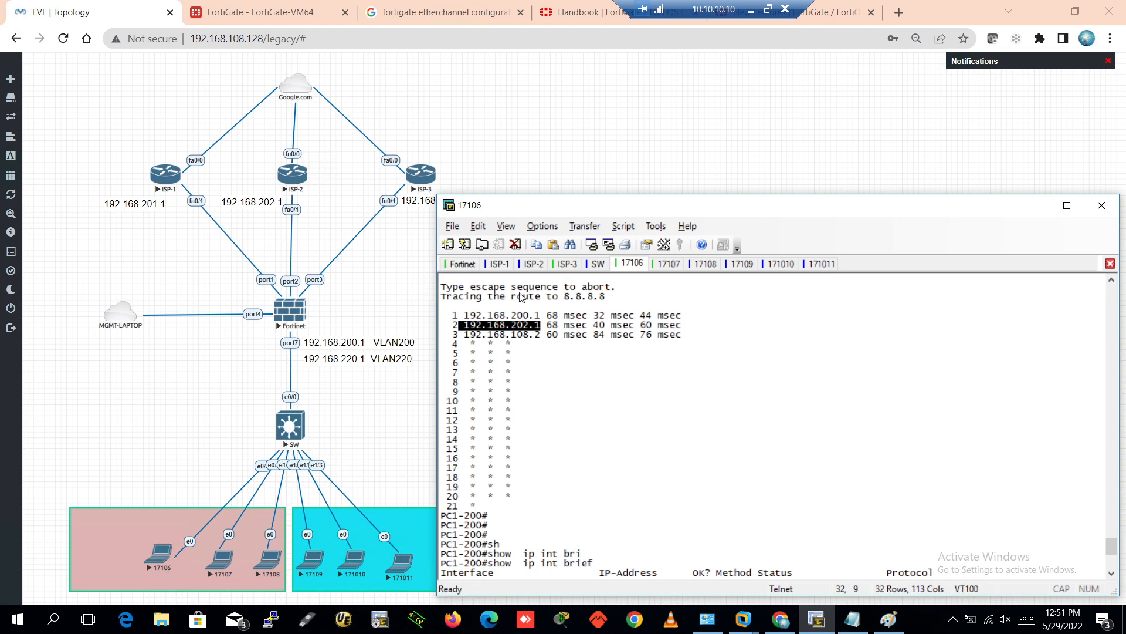
pyautogui.click(449, 324)
pyautogui.moveTo(457, 315); pyautogui.dragTo(545, 317)
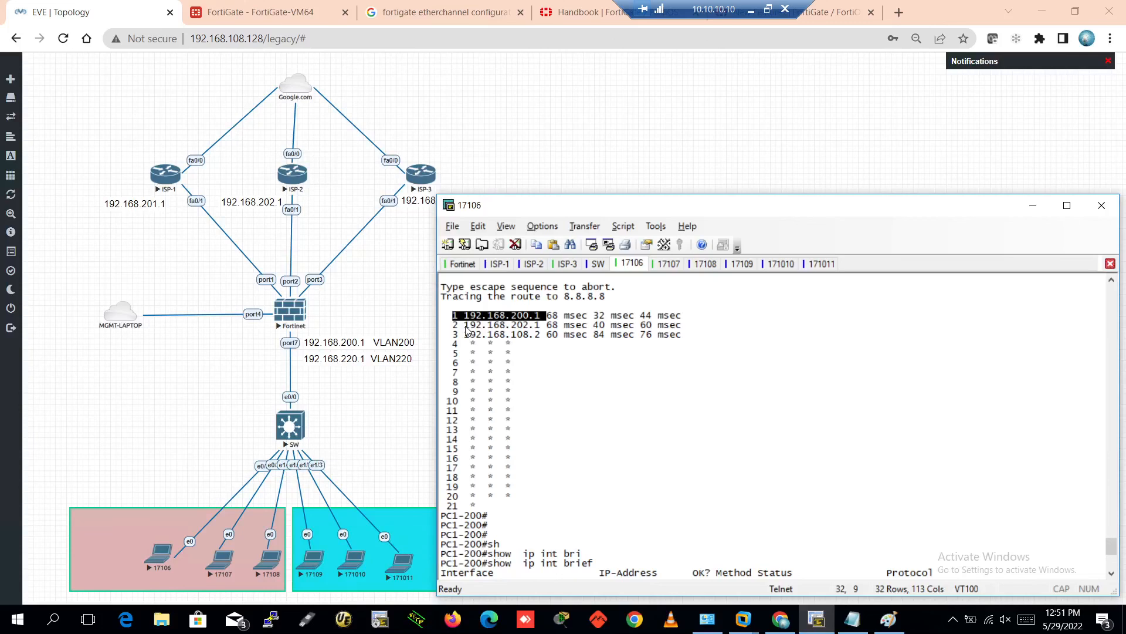
pyautogui.moveTo(465, 327); pyautogui.dragTo(544, 331)
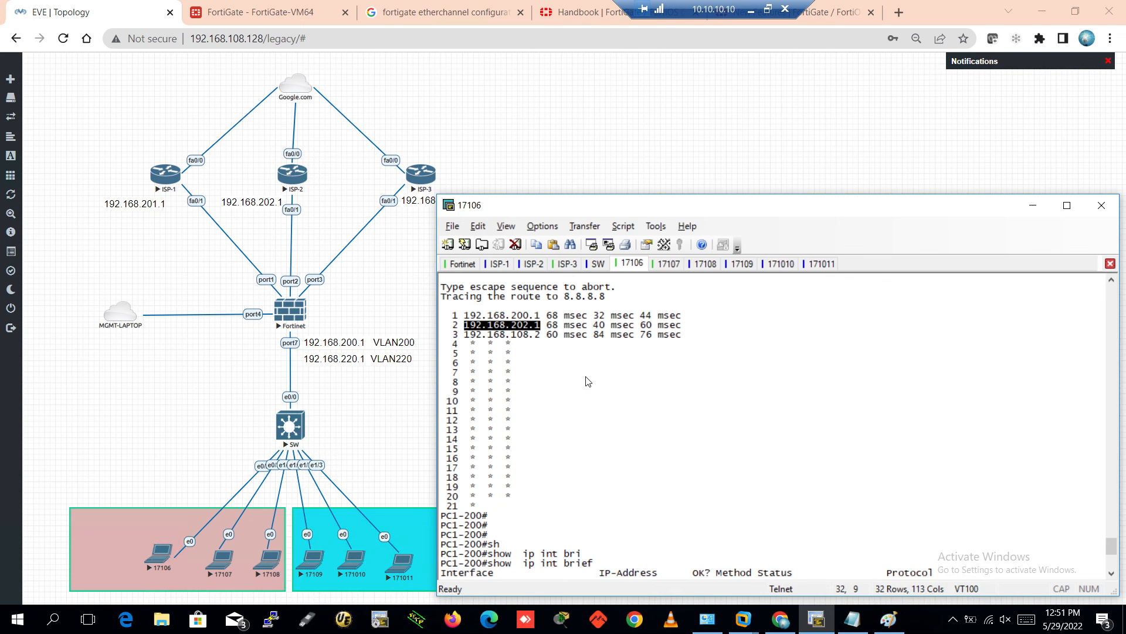
pyautogui.scroll(-8, 588, 382)
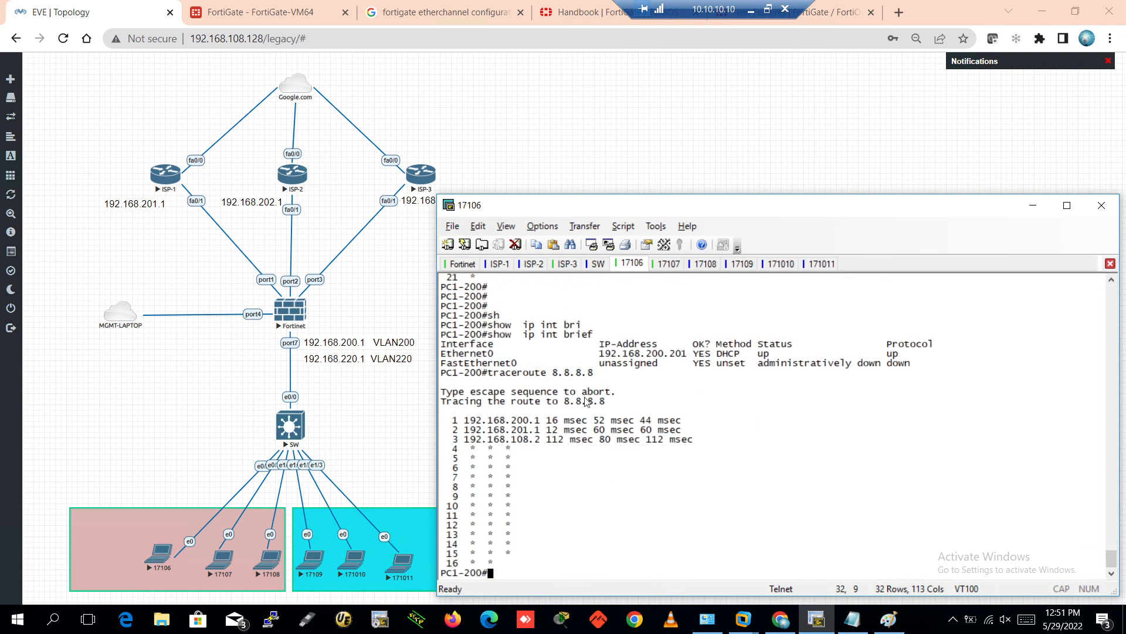
pyautogui.moveTo(494, 430); pyautogui.dragTo(539, 431)
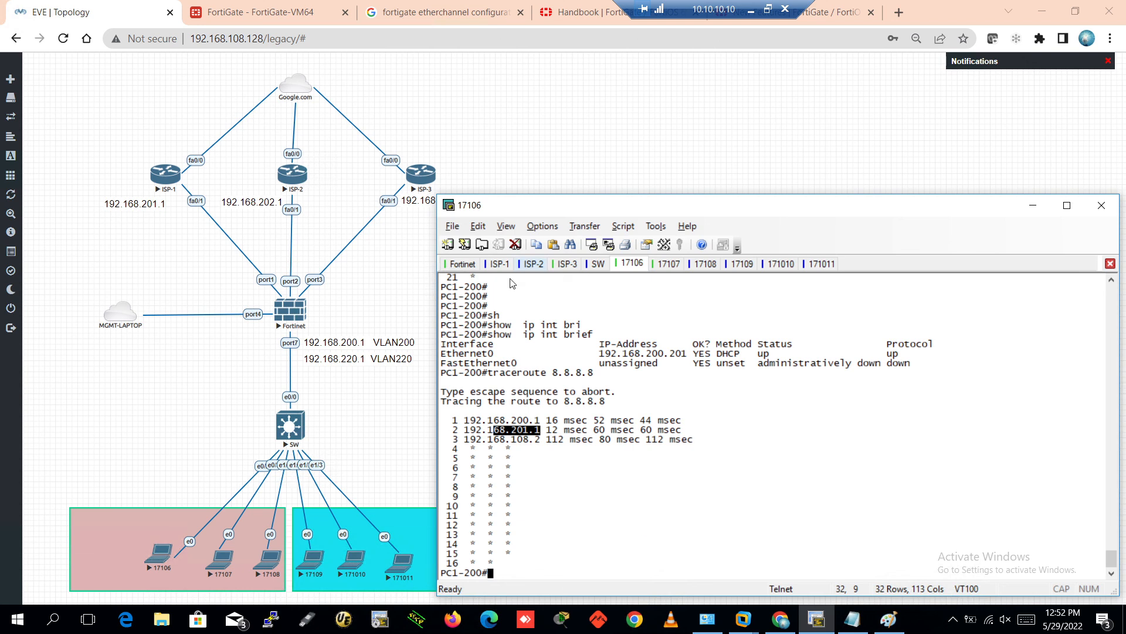
# On PC2-200's console, highlight the 192.168.203.1 hop in the earlier traceroute output
pyautogui.click(666, 264)
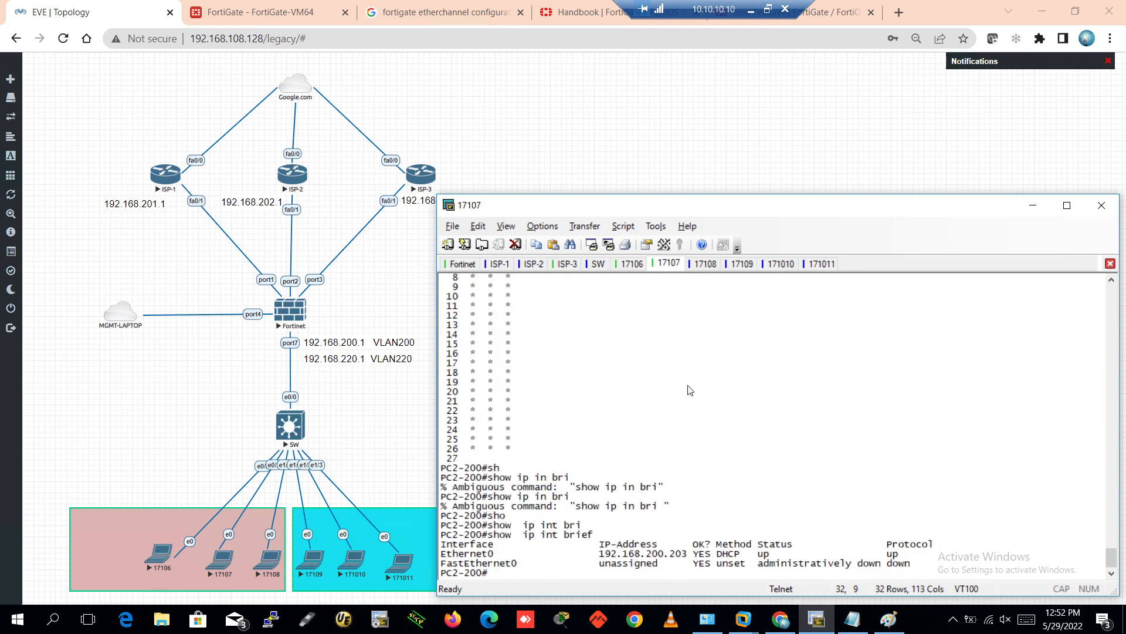
pyautogui.press('Return')
pyautogui.press('Return')
pyautogui.press('Return')
pyautogui.press('Return')
pyautogui.press('Return')
pyautogui.press('Return')
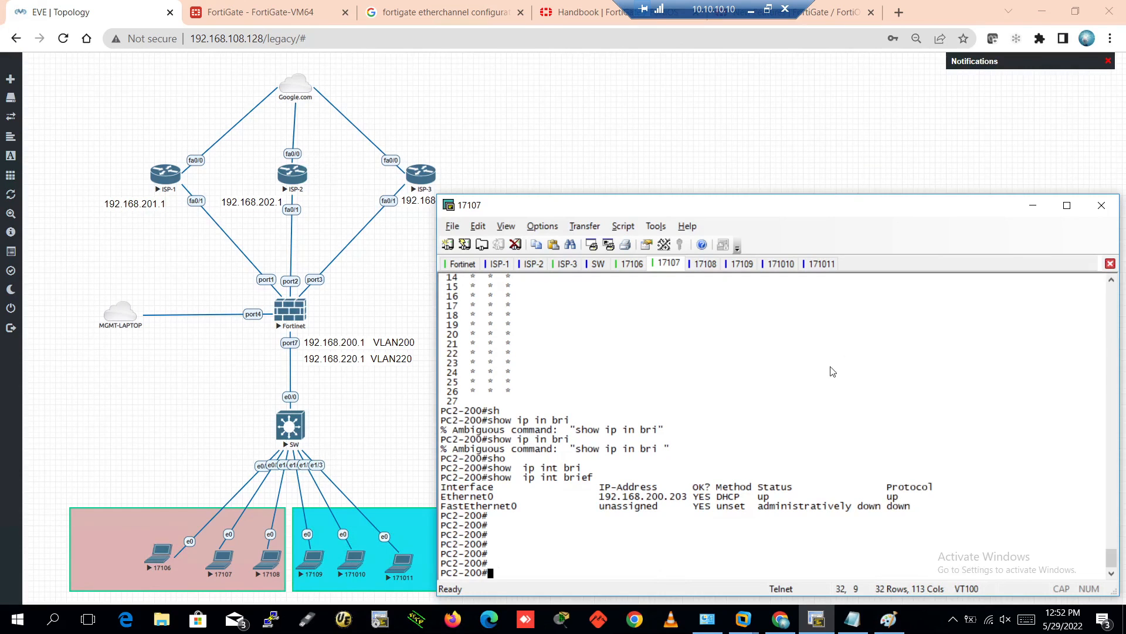
pyautogui.scroll(5, 822, 379)
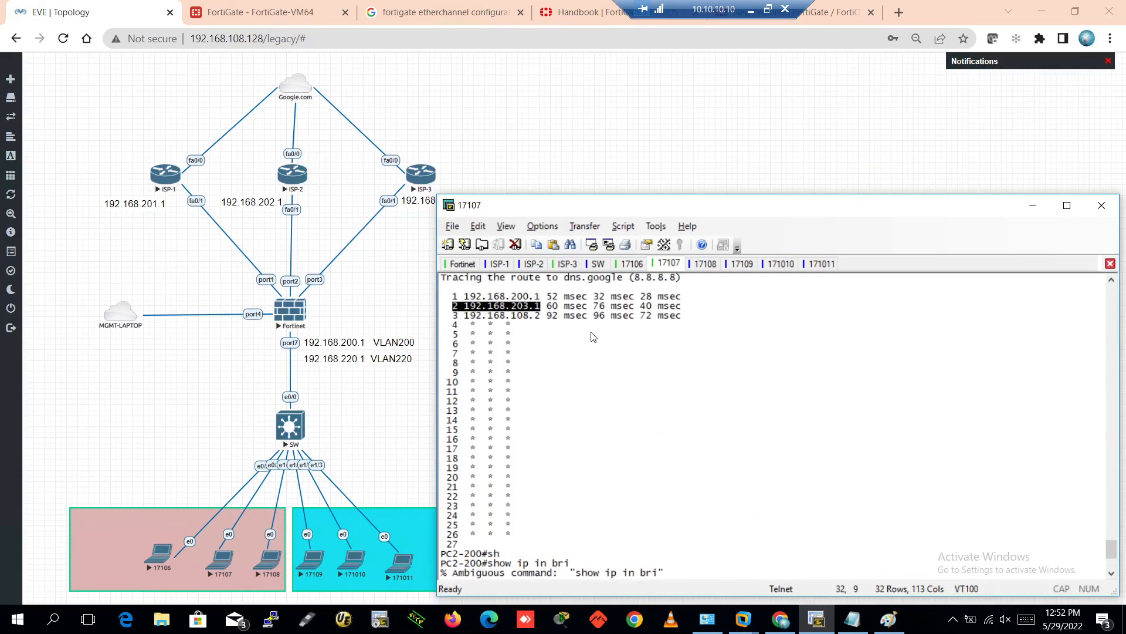
pyautogui.click(551, 317)
pyautogui.moveTo(494, 306); pyautogui.dragTo(535, 310)
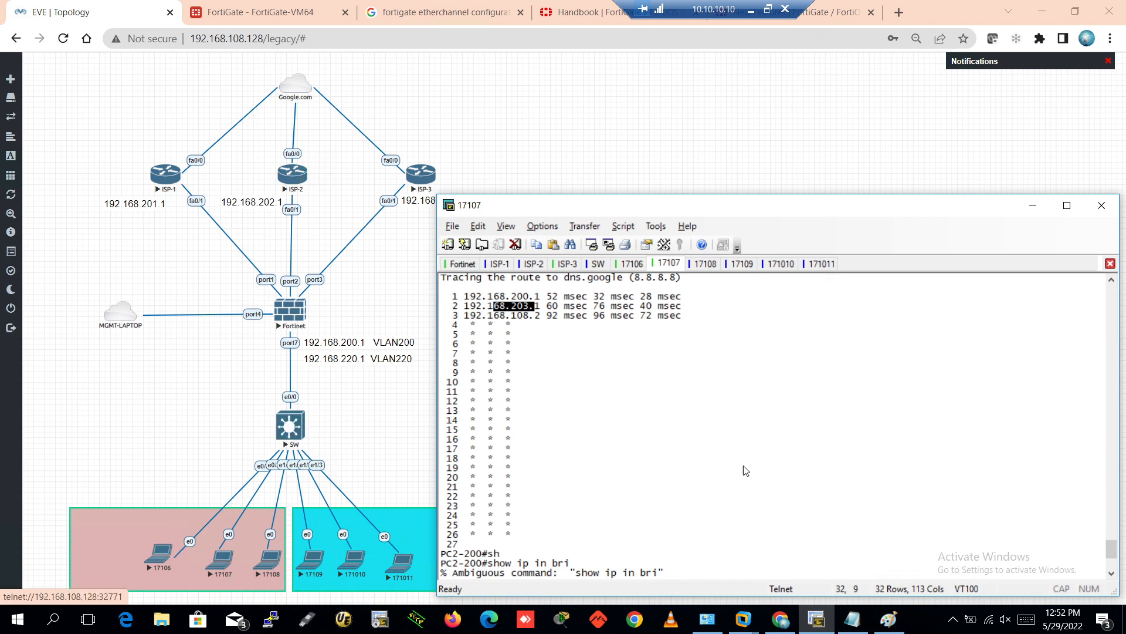
pyautogui.scroll(-5, 768, 475)
# Rerun traceroute 8.8.8.8 from PC2-200's history and return to the FortiGate rules page
pyautogui.press('Return')
pyautogui.press('Return')
pyautogui.press('Return')
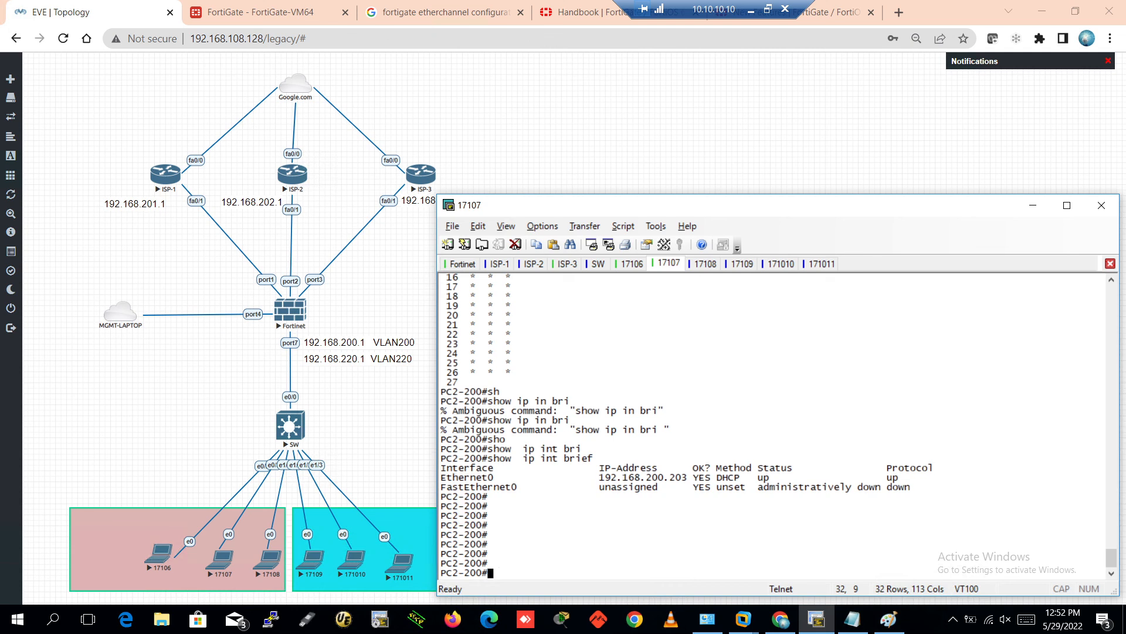
pyautogui.press('Up')
pyautogui.press('Up')
pyautogui.press('Up')
pyautogui.press('Up')
pyautogui.press('Down')
pyautogui.press('Down')
pyautogui.press('Down')
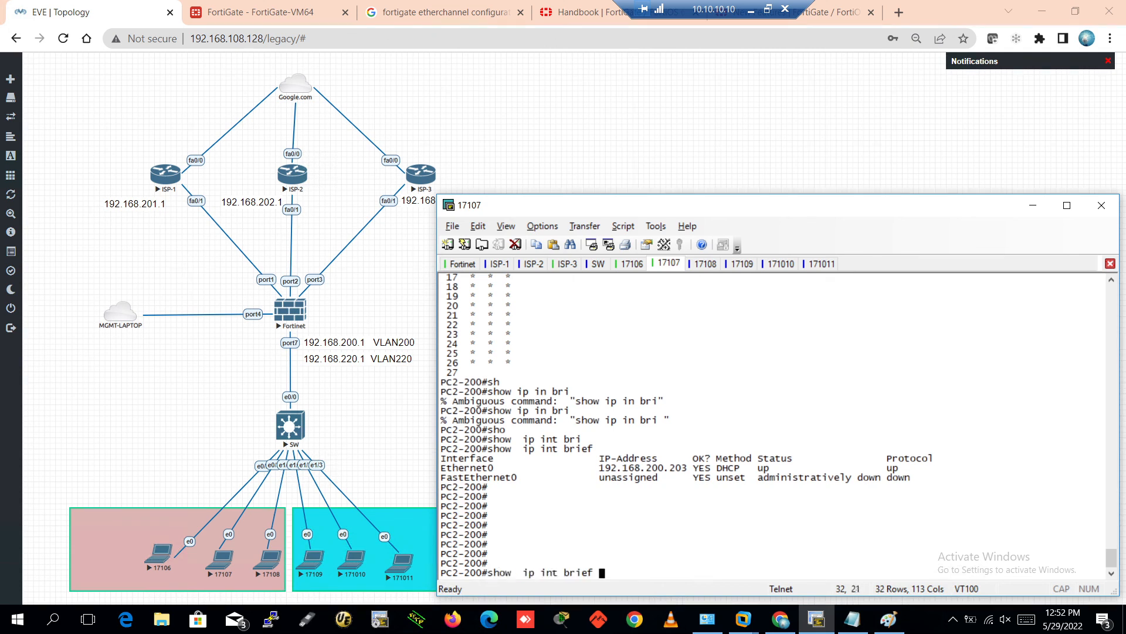
pyautogui.press('Up')
pyautogui.press('Up')
pyautogui.press('Up')
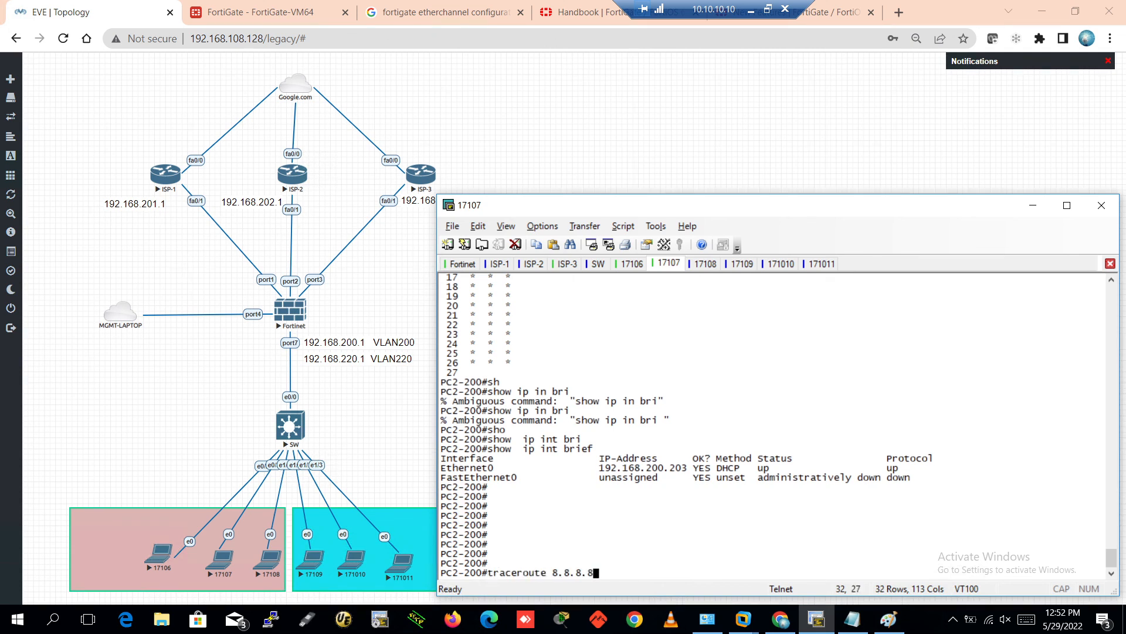
pyautogui.press('Return')
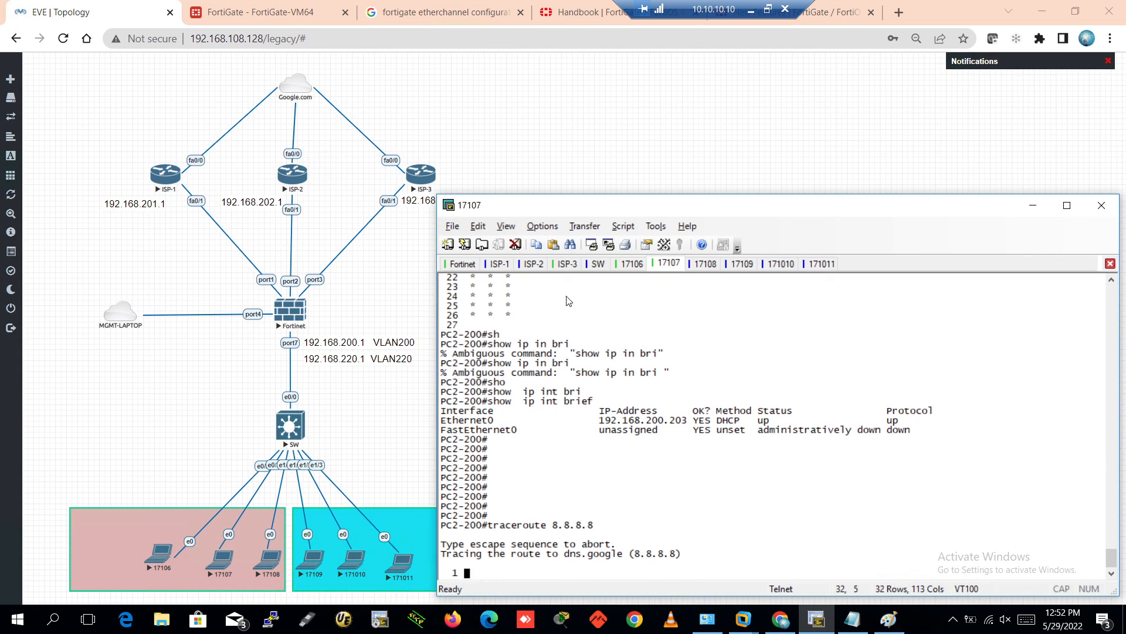
pyautogui.click(275, 13)
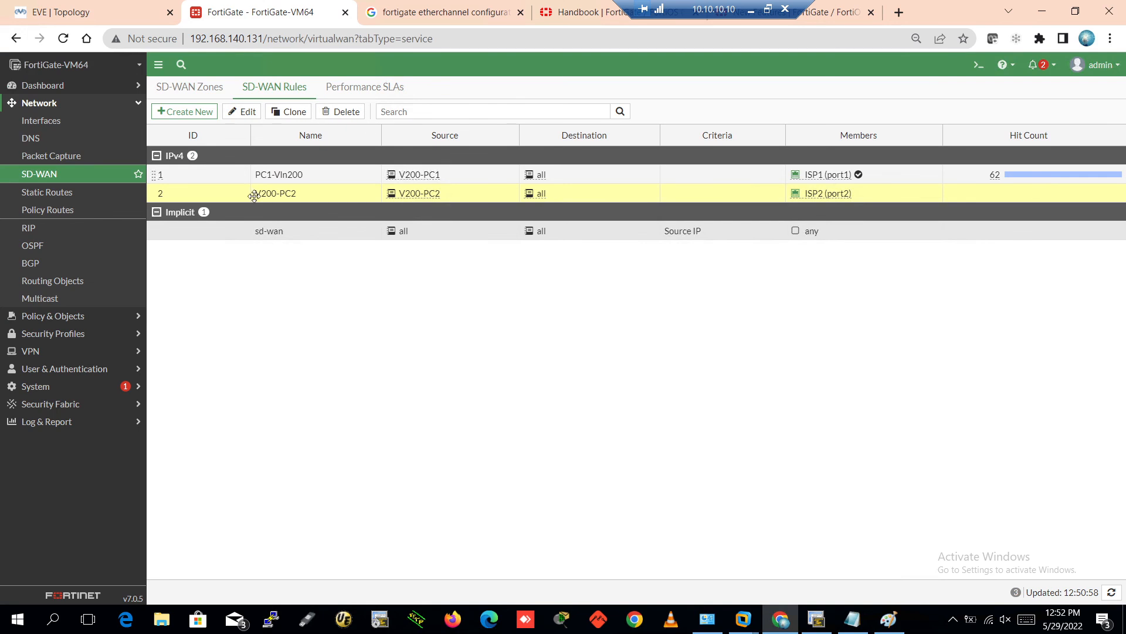
# Start rule V200-PC3 and create source address v200-PC3, beginning its IP with 192.168.200
pyautogui.click(191, 111)
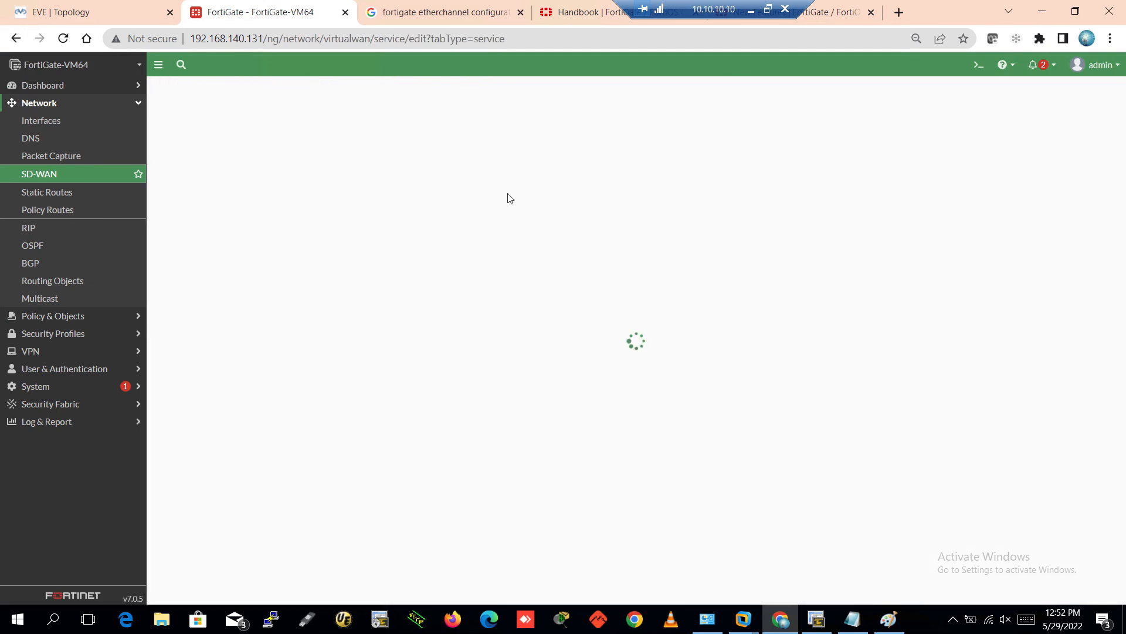
pyautogui.click(287, 112)
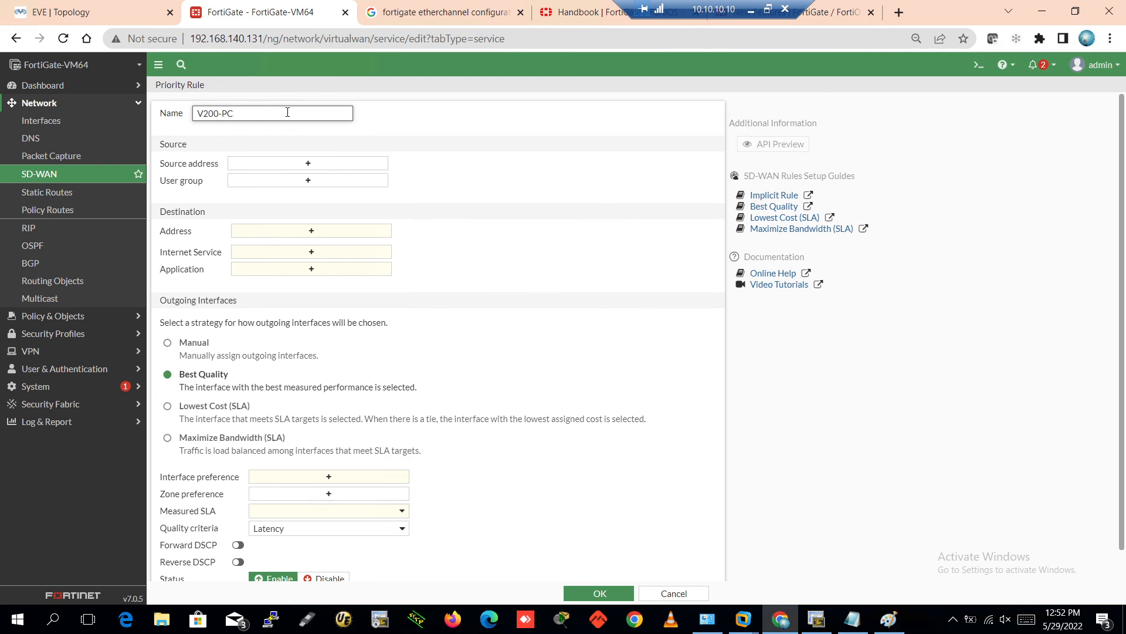
pyautogui.click(303, 164)
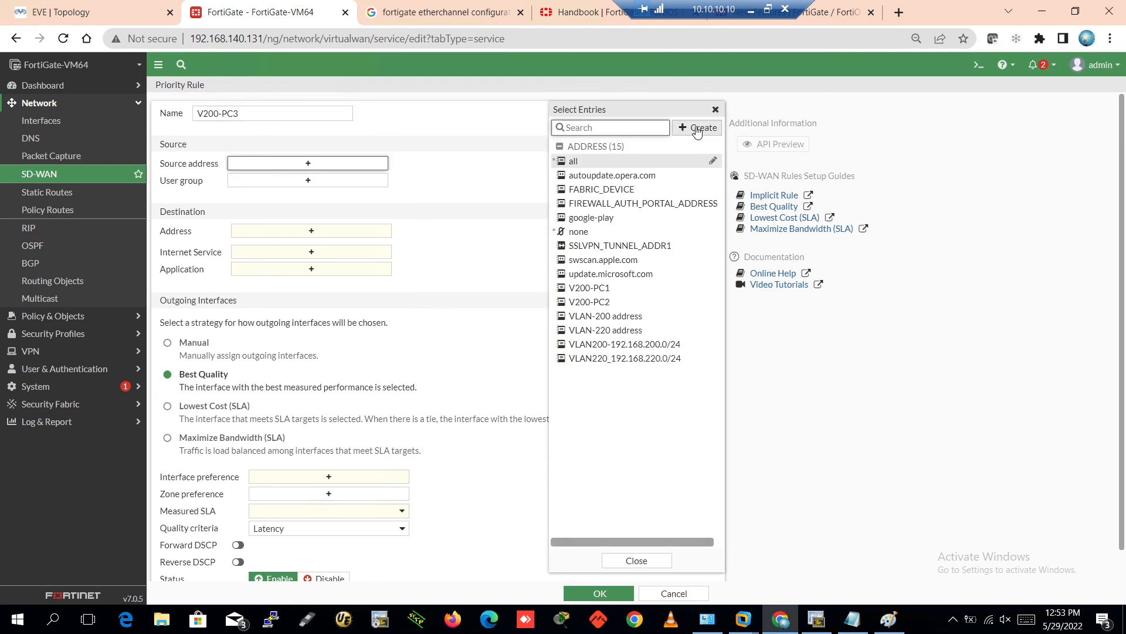
pyautogui.click(697, 128)
pyautogui.click(580, 166)
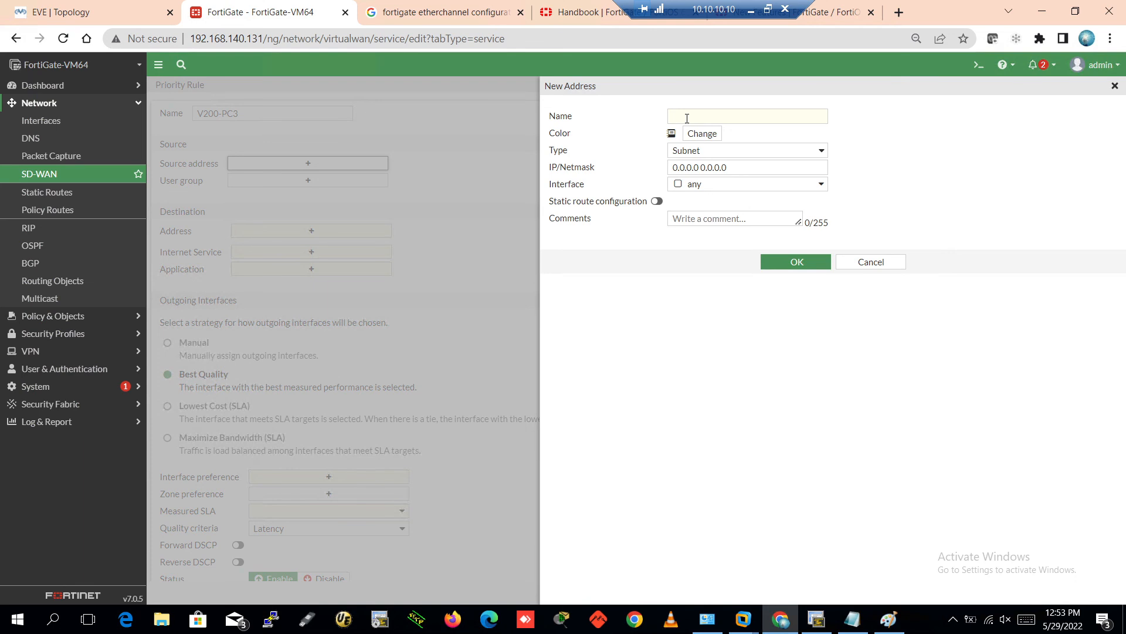
pyautogui.click(711, 116)
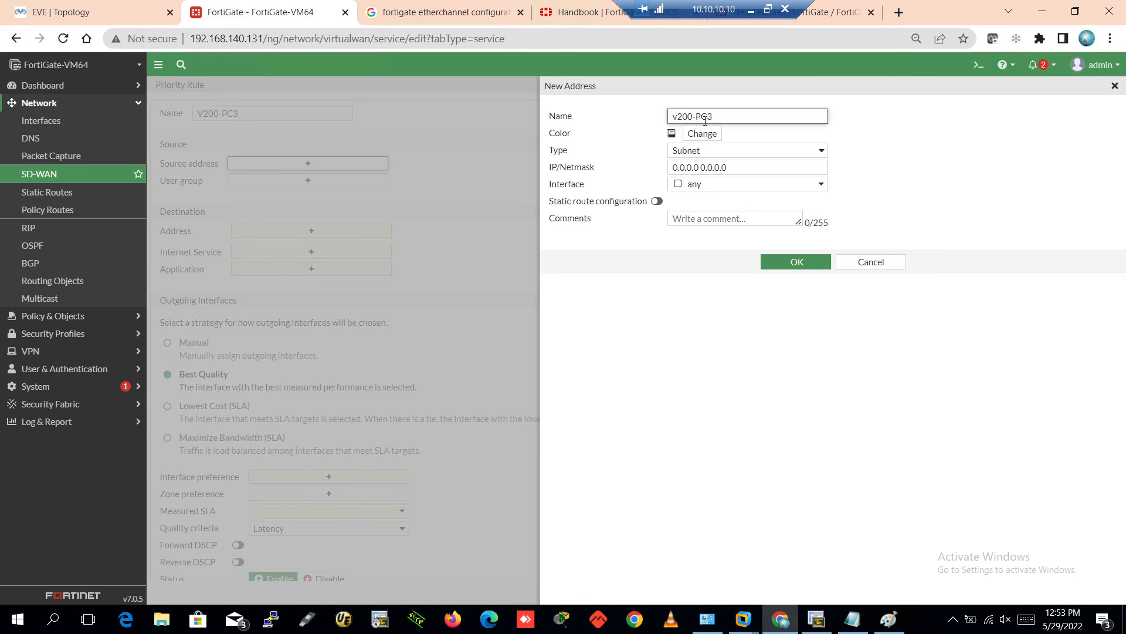
pyautogui.moveTo(734, 168); pyautogui.dragTo(631, 172)
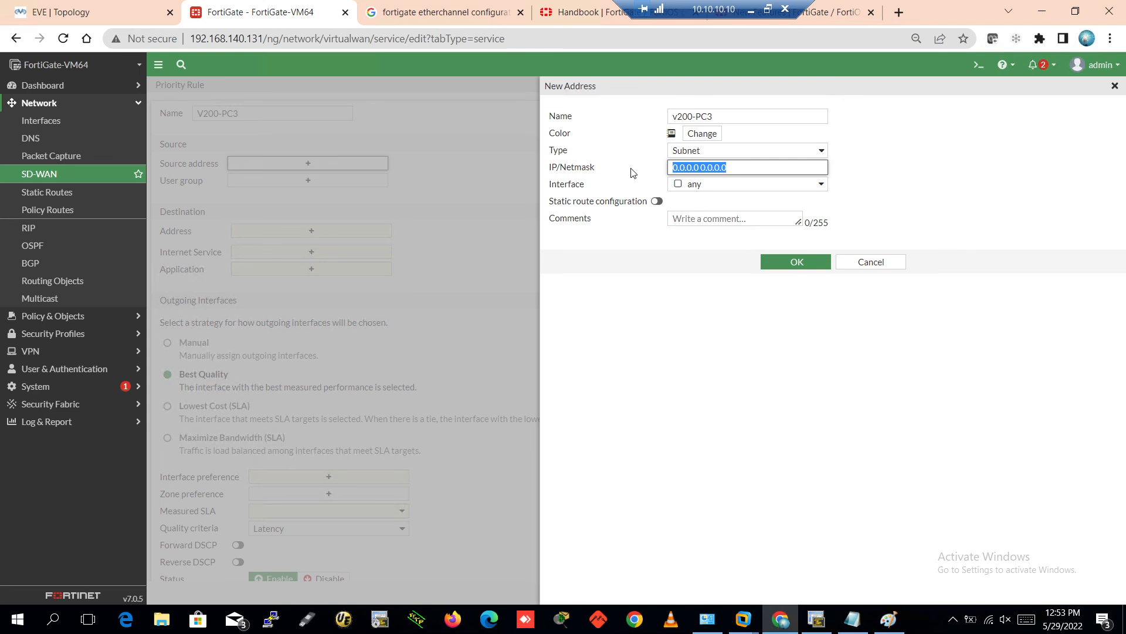
pyautogui.write('192.168.200.')
# Run 'show ip int brief' on PC3-200's console to find its address 192.168.200.202
pyautogui.click(816, 619)
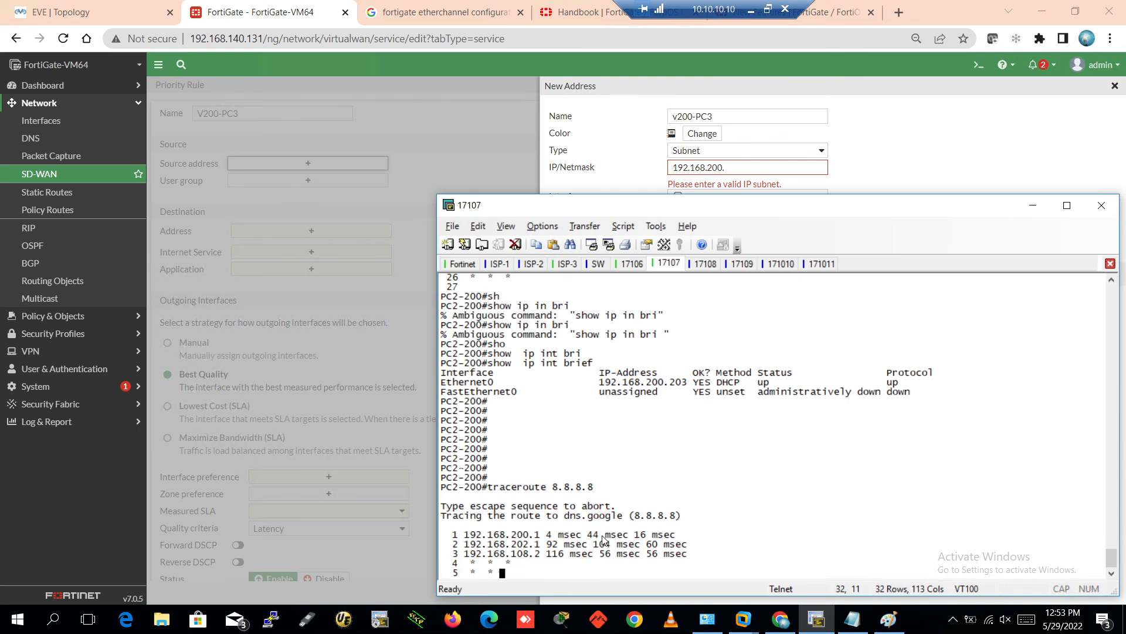
pyautogui.click(704, 264)
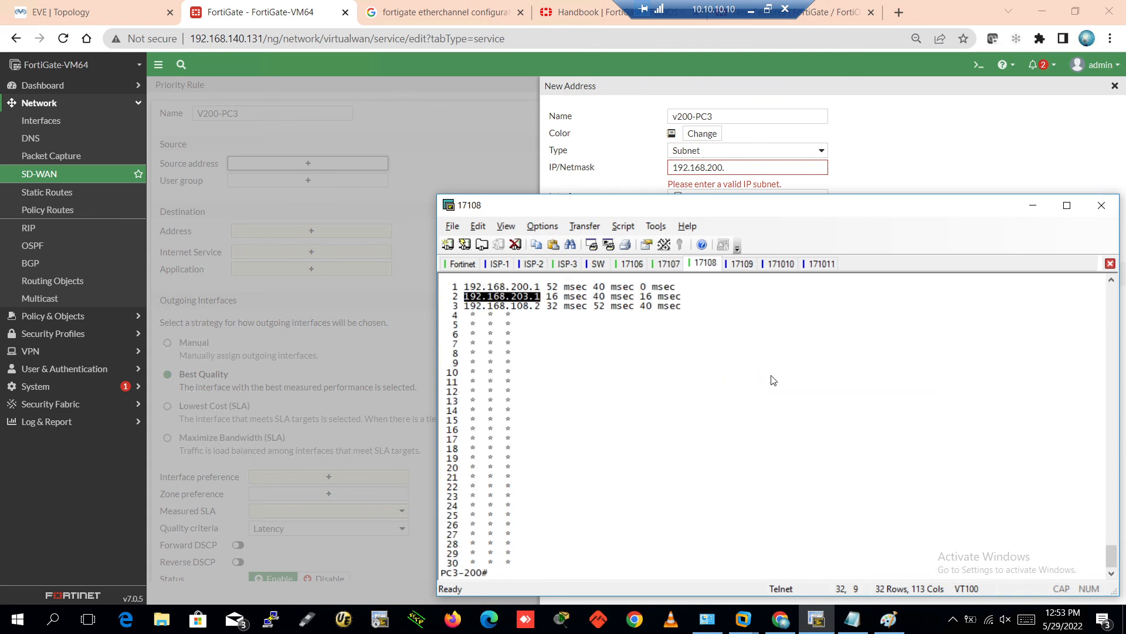
pyautogui.press('Return')
pyautogui.press('Return')
pyautogui.write('shoqip')
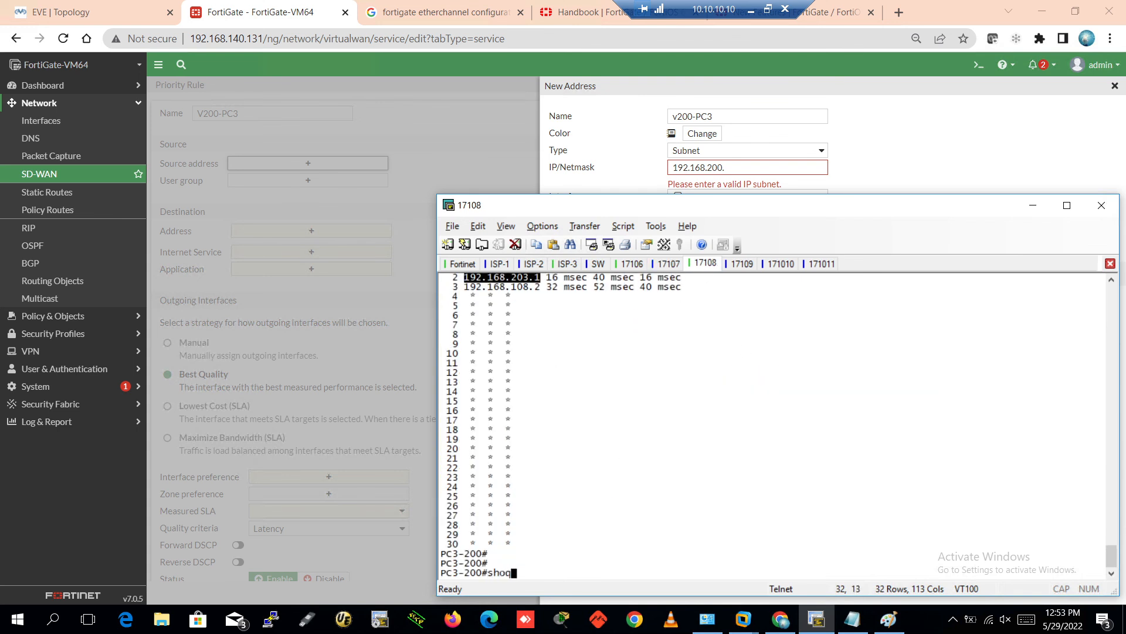
pyautogui.press('BackSpace')
pyautogui.press('BackSpace')
pyautogui.press('BackSpace')
pyautogui.press('BackSpace')
pyautogui.write('ip int bri')
pyautogui.press('Tab')
pyautogui.press('Return')
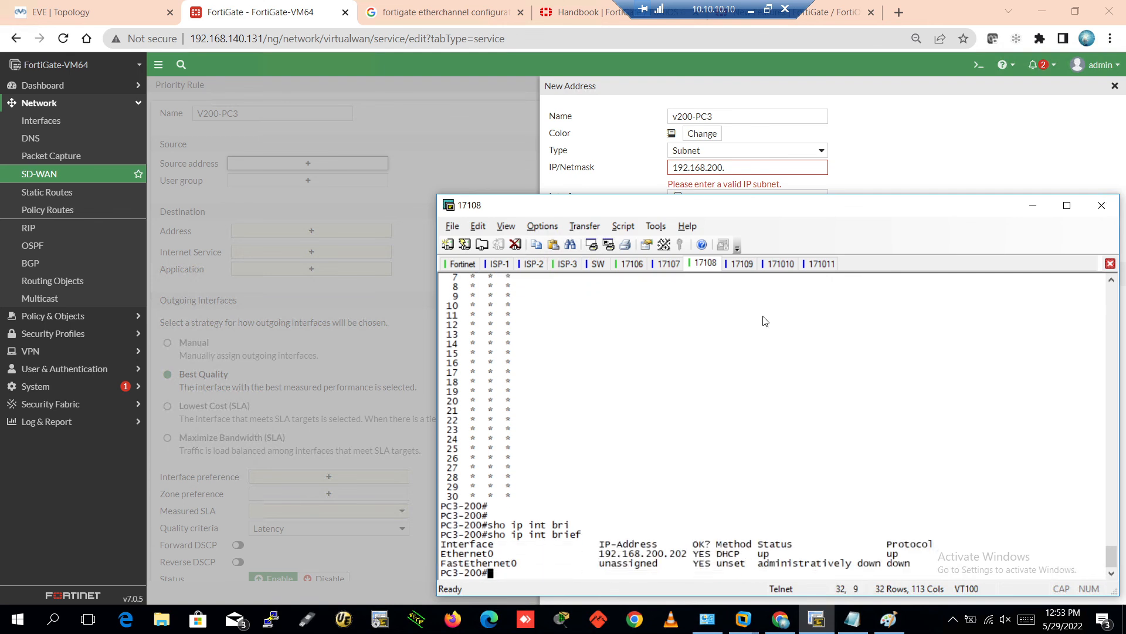
pyautogui.click(764, 174)
# Save v200-PC3 as 192.168.200.202/32 and select it as the V200-PC3 rule's source
pyautogui.click(751, 173)
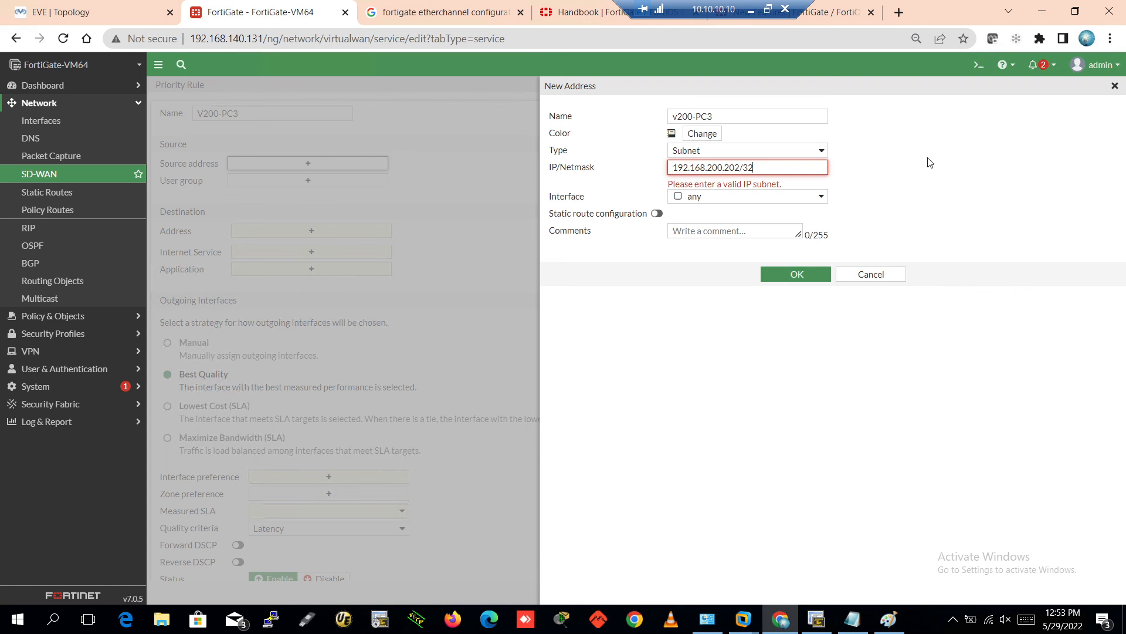
pyautogui.click(797, 262)
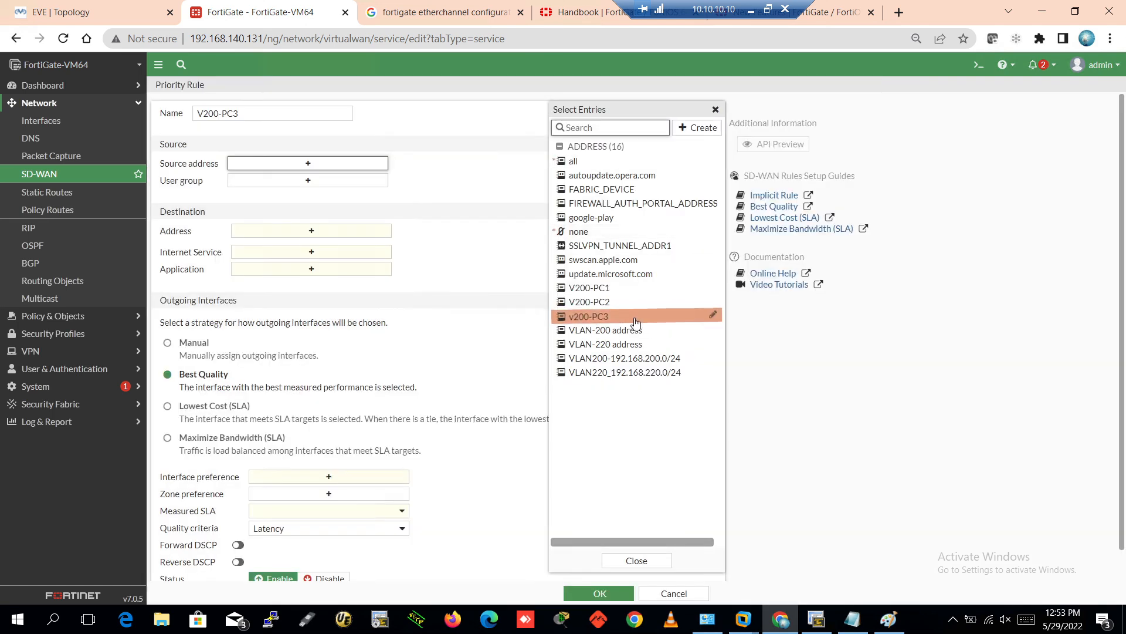
pyautogui.click(622, 316)
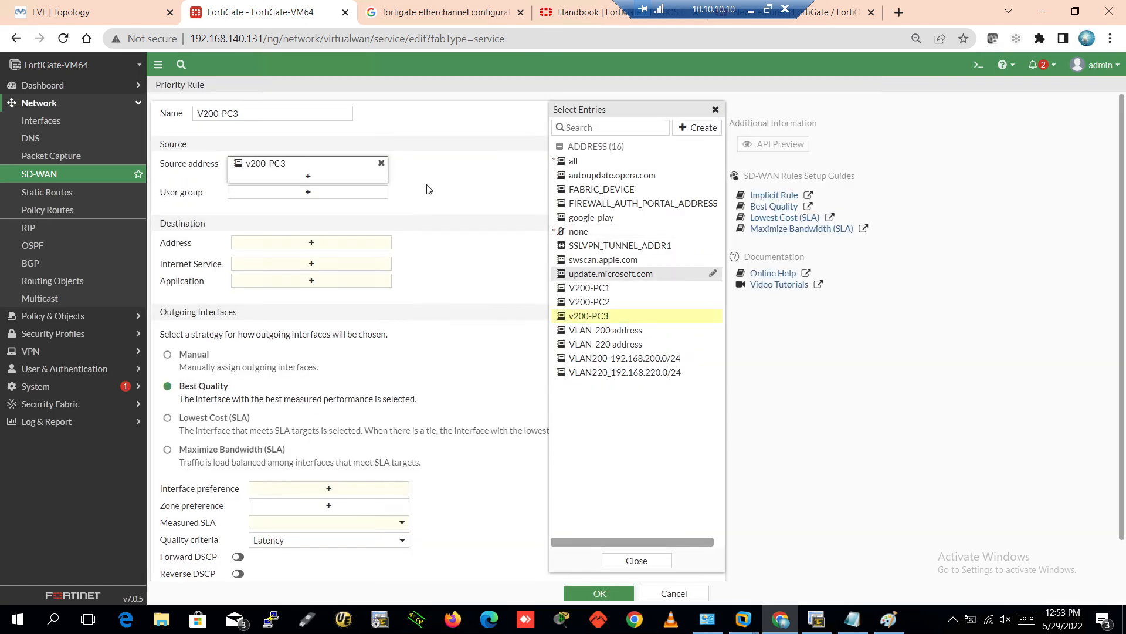
# Set the destination to all, manually prefer ISP3 (port3), and save the V200-PC3 rule
pyautogui.click(310, 242)
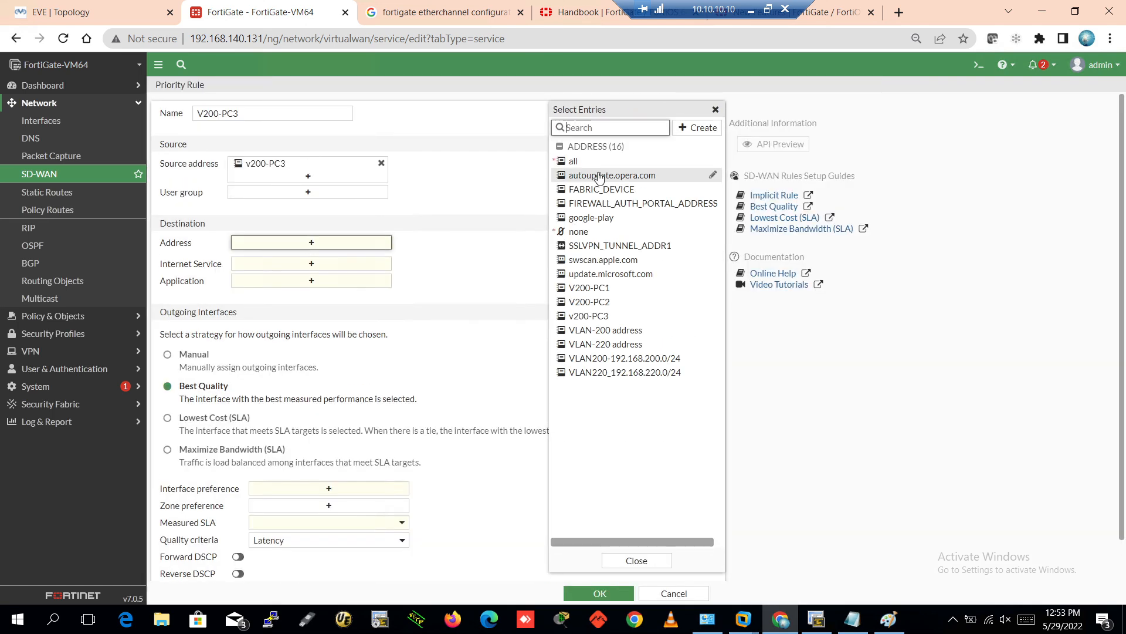
pyautogui.click(578, 162)
pyautogui.click(492, 181)
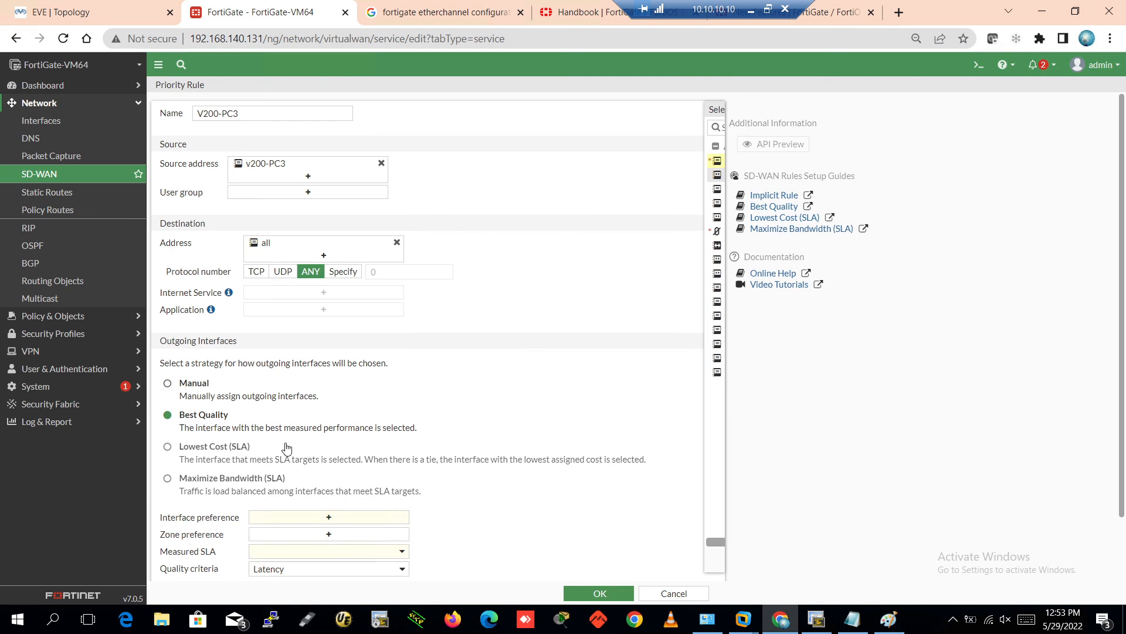
pyautogui.click(193, 383)
pyautogui.click(338, 516)
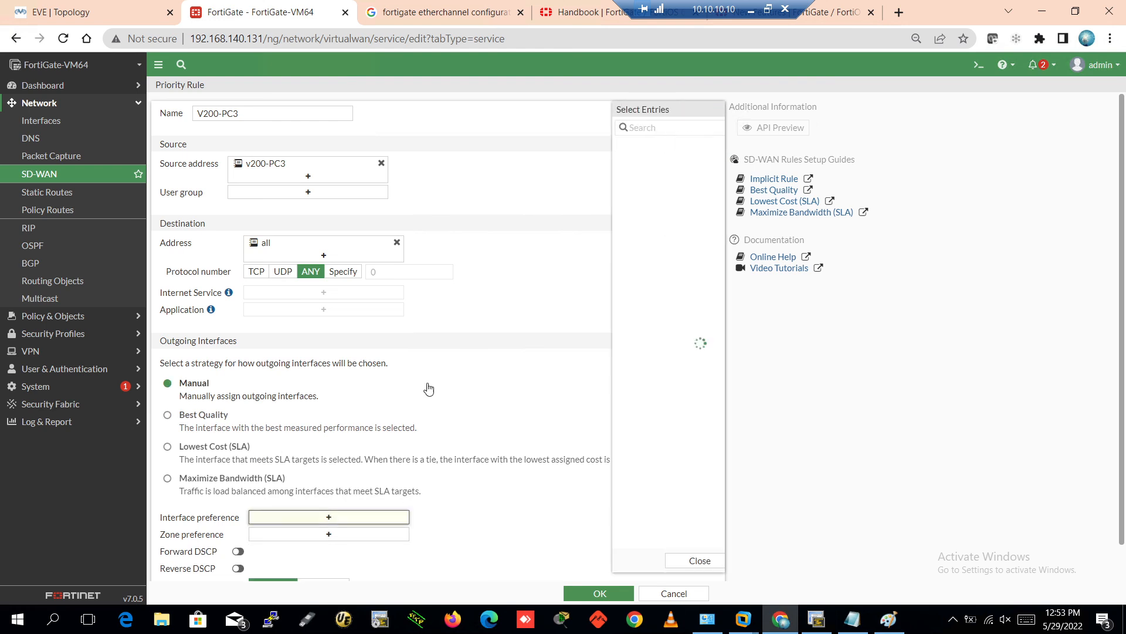
pyautogui.click(581, 174)
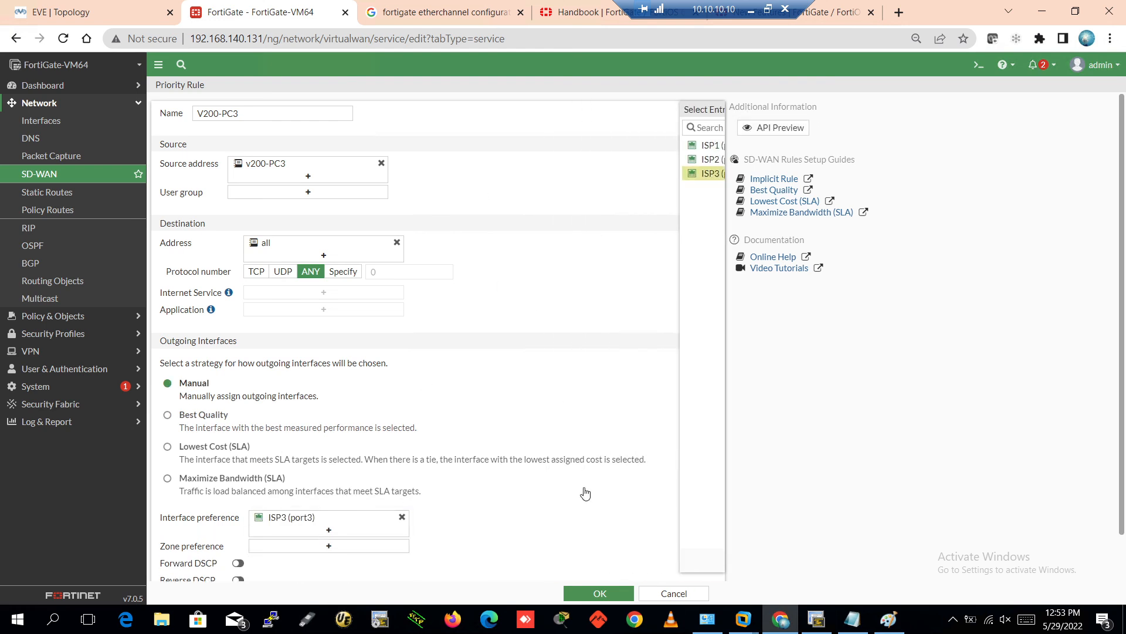
pyautogui.click(584, 592)
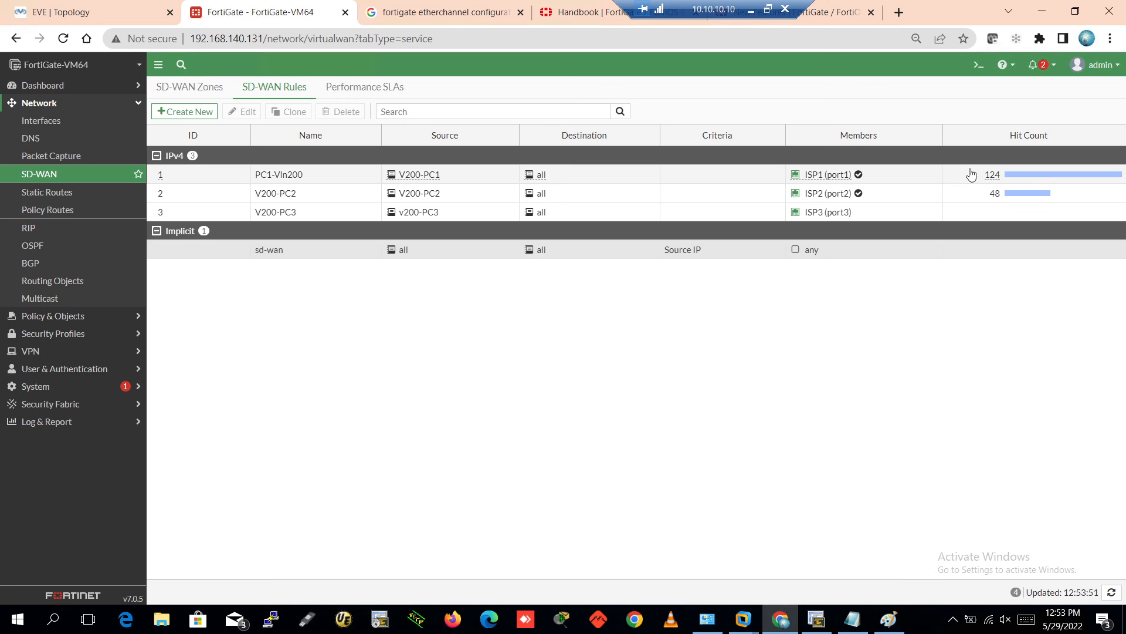
# Review rule 1's settings, then return to the EVE topology page
pyautogui.click(1014, 177)
pyautogui.doubleClick(1030, 182)
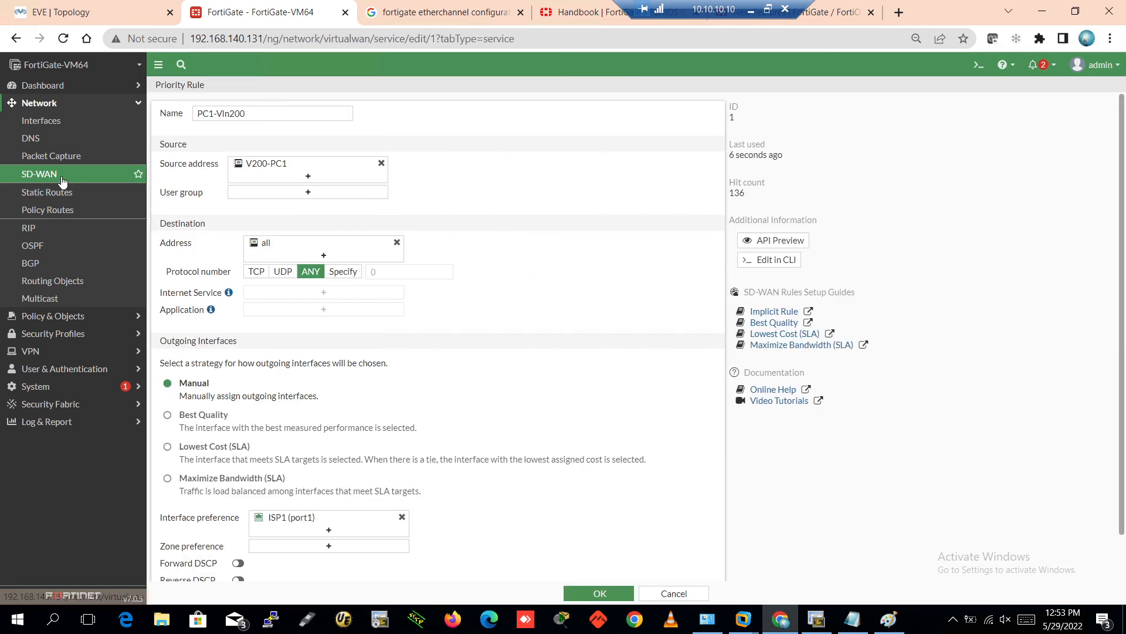
pyautogui.click(88, 174)
pyautogui.click(92, 6)
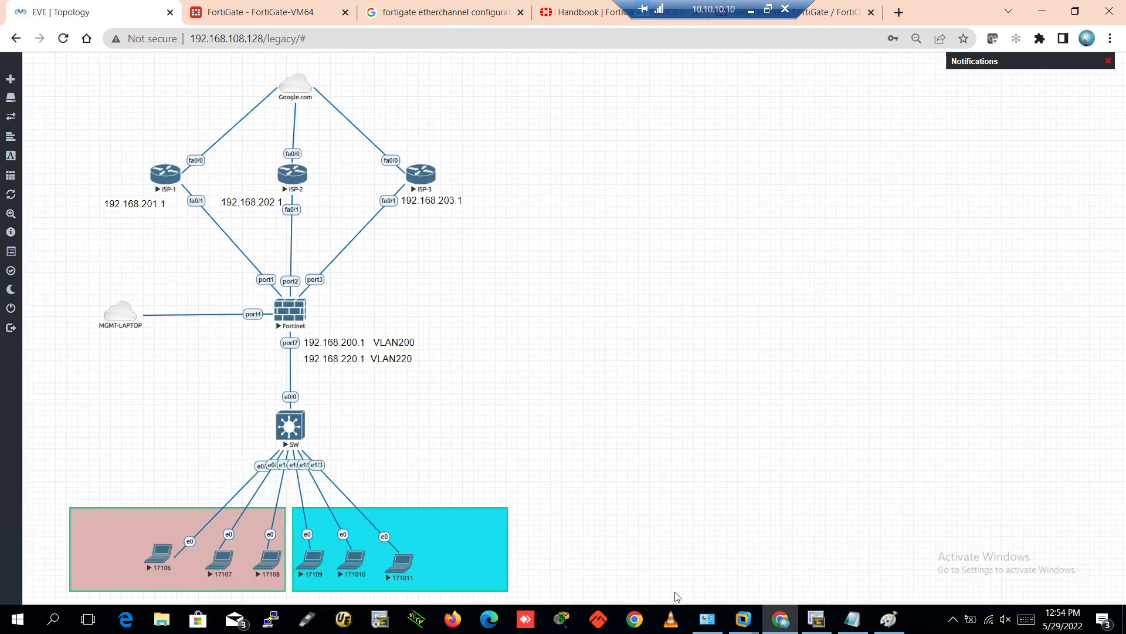
# Rerun the traceroute to 8.8.8.8 on PC3 and confirm hop 2 is 192.168.203.1
pyautogui.click(817, 619)
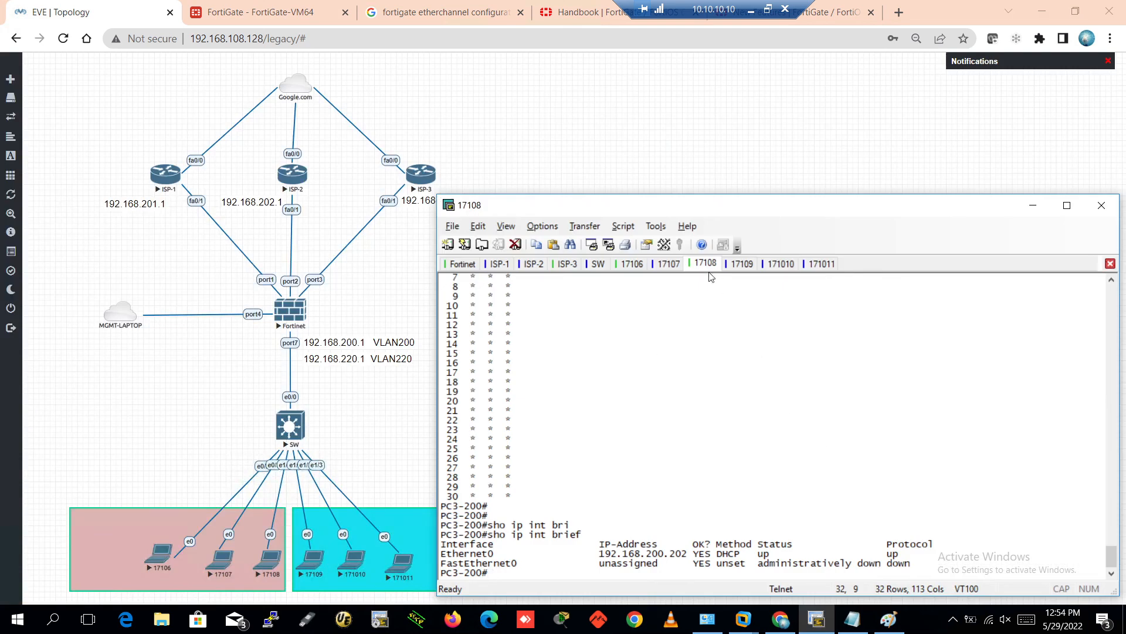
pyautogui.press('Return')
pyautogui.press('Return')
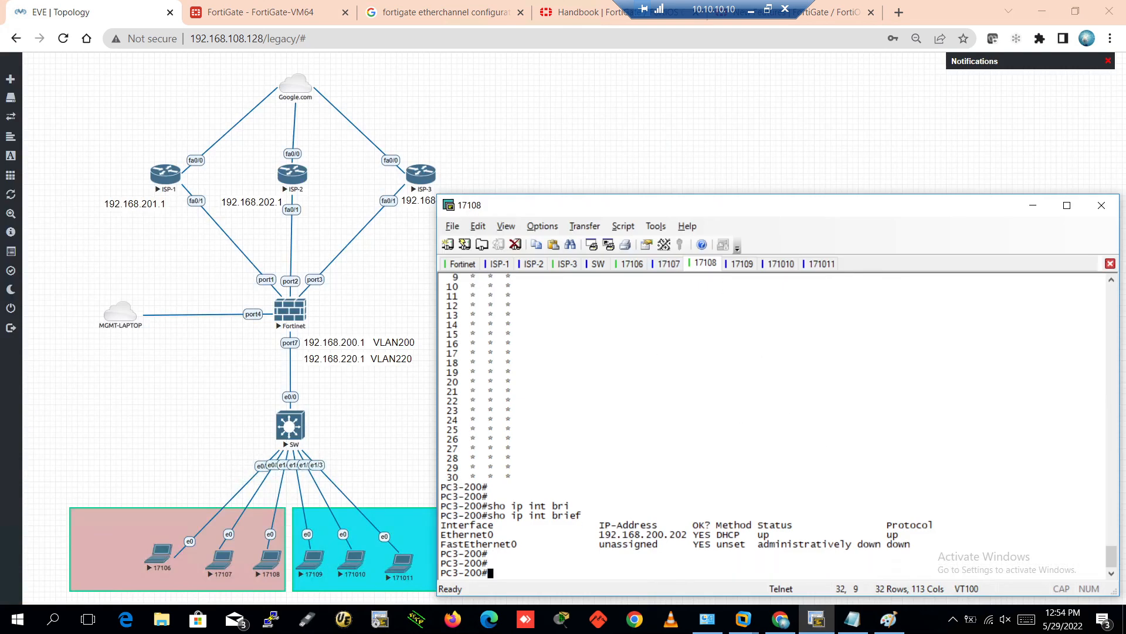
pyautogui.write('ping 8.8.8.8')
pyautogui.press('Down')
pyautogui.press('Return')
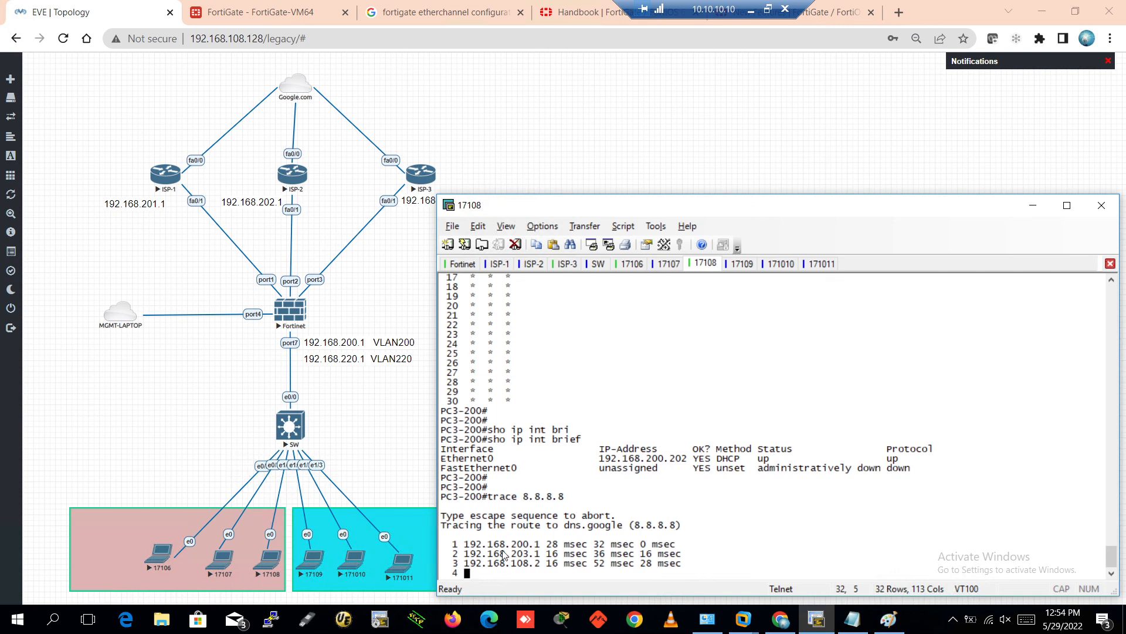
pyautogui.moveTo(511, 555); pyautogui.dragTo(534, 556)
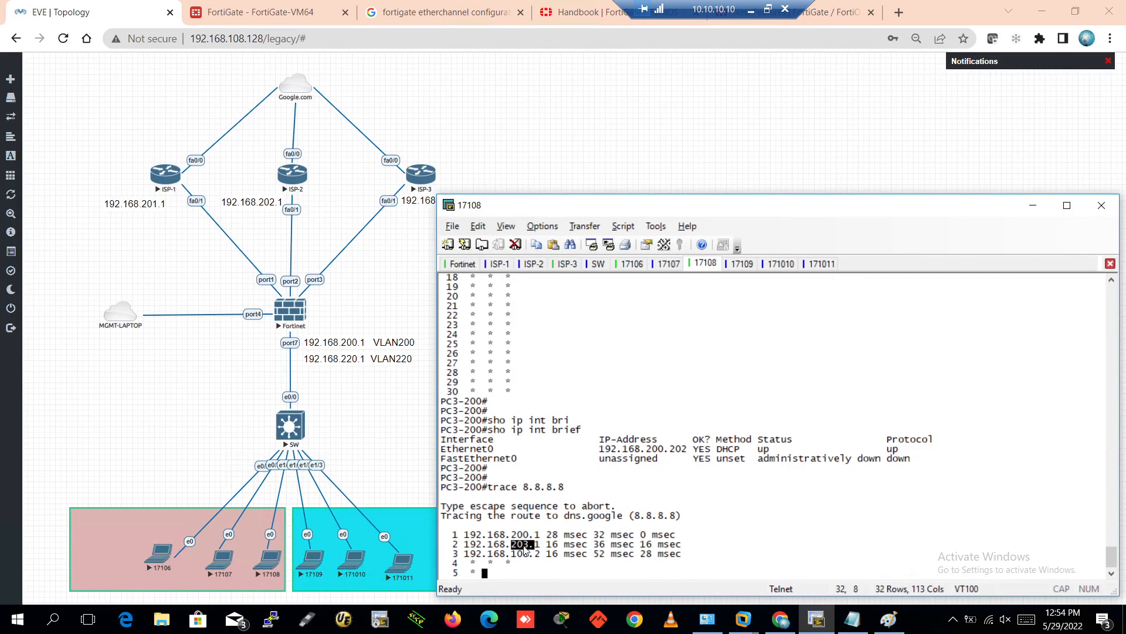
# Stop PC2's traceroute and confirm its hop 2 goes through 192.168.202.1
pyautogui.click(666, 263)
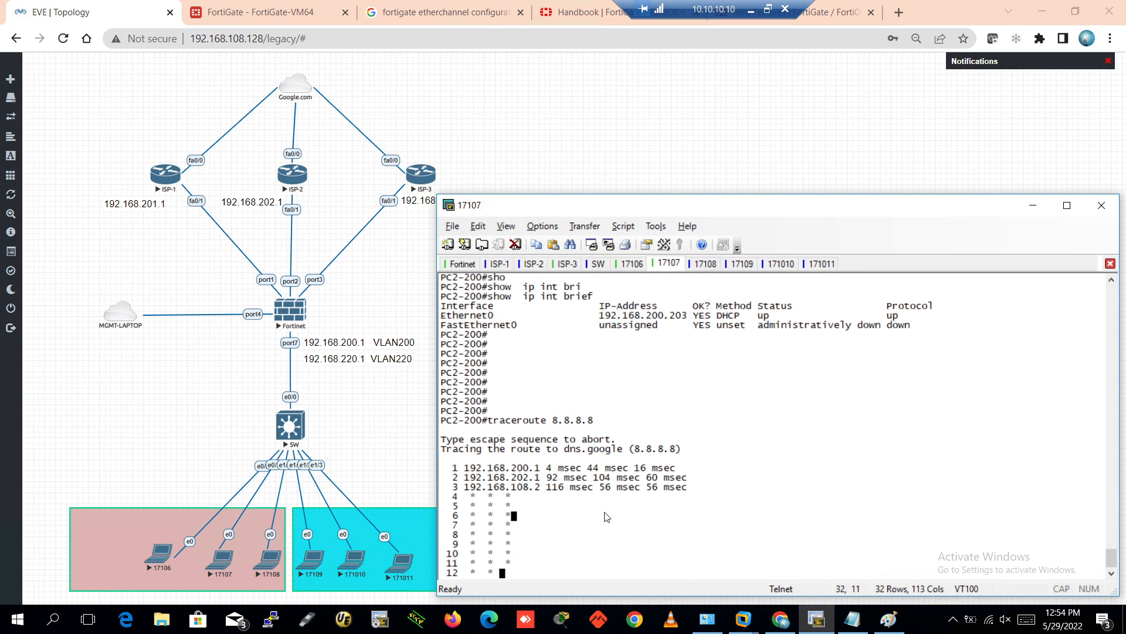
pyautogui.hotkey('ctrl', 'shift', '6')
pyautogui.click(526, 471)
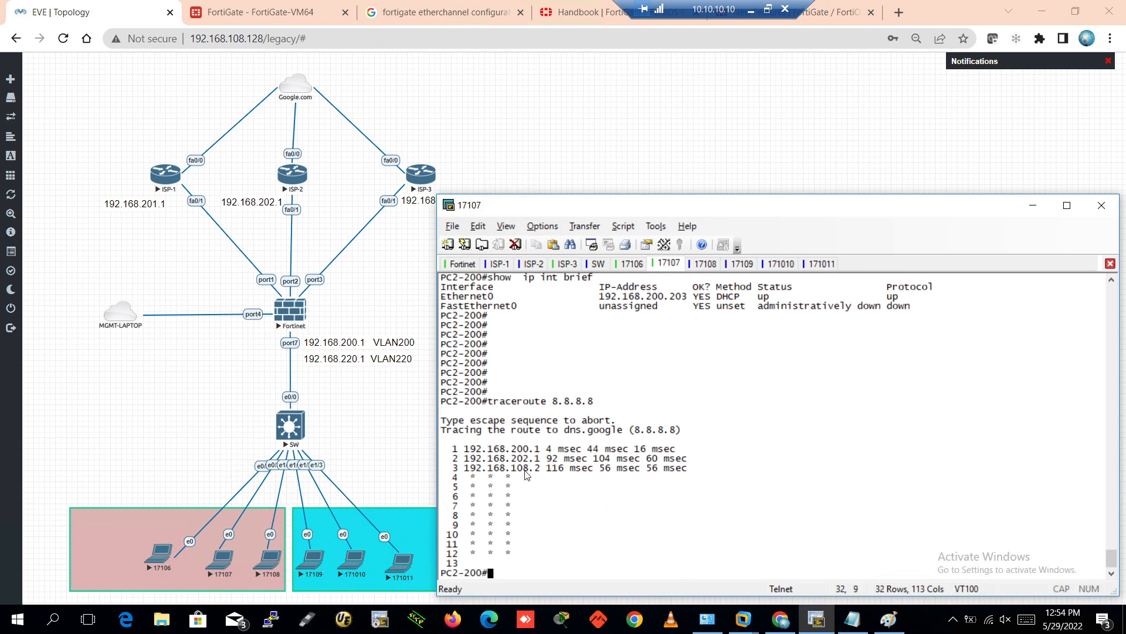
pyautogui.moveTo(512, 461); pyautogui.dragTo(543, 463)
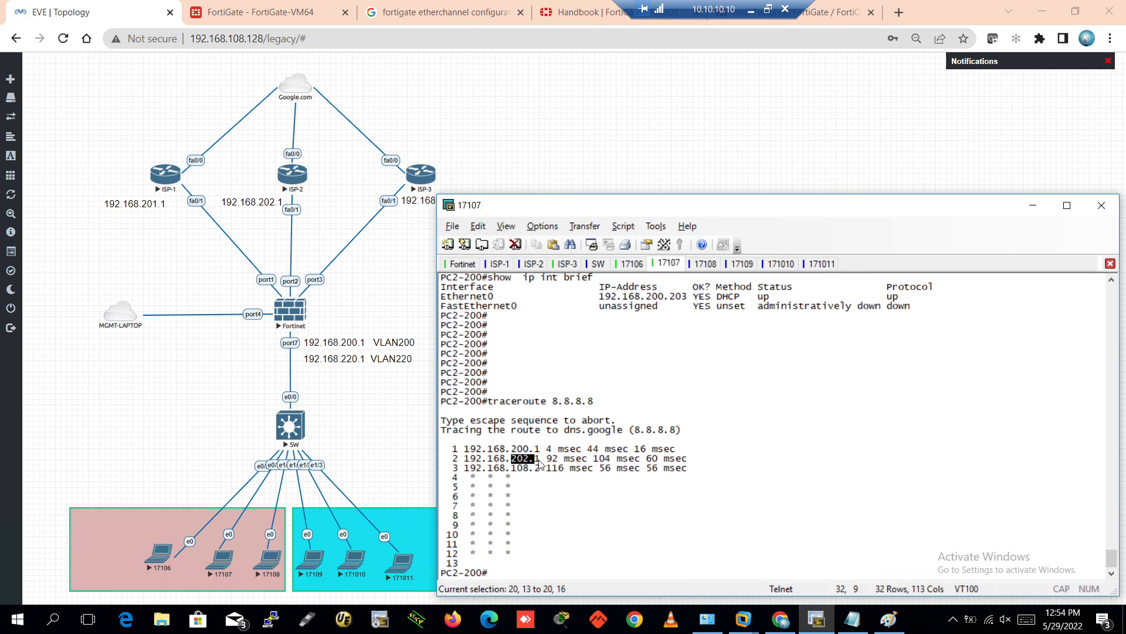
pyautogui.click(650, 512)
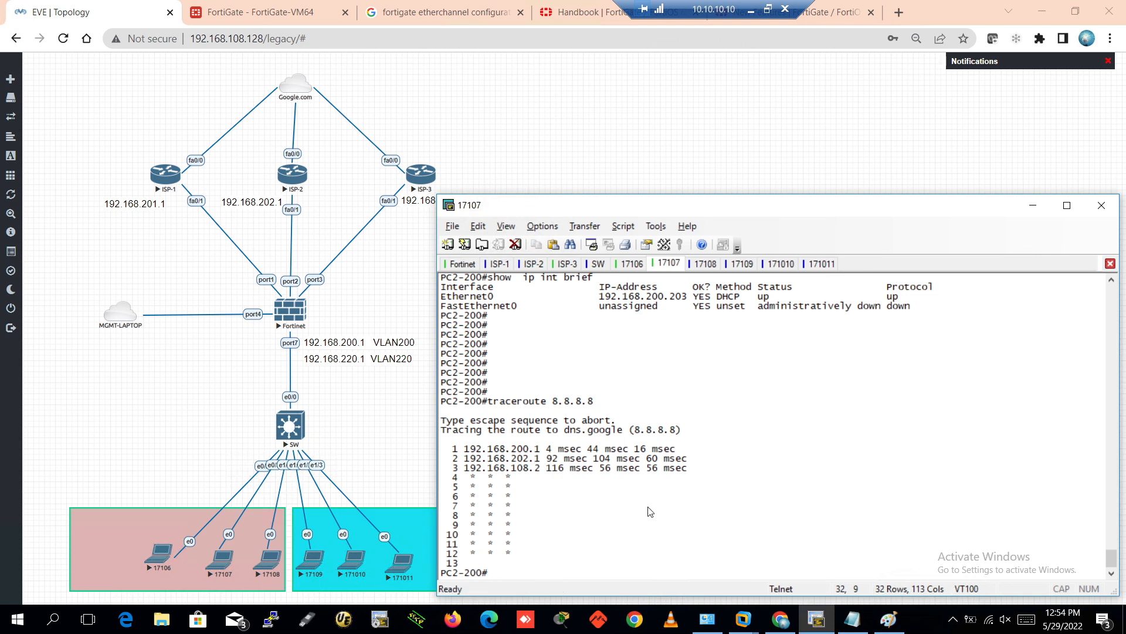
pyautogui.press('Return')
pyautogui.press('Return')
pyautogui.press('Return')
pyautogui.press('Return')
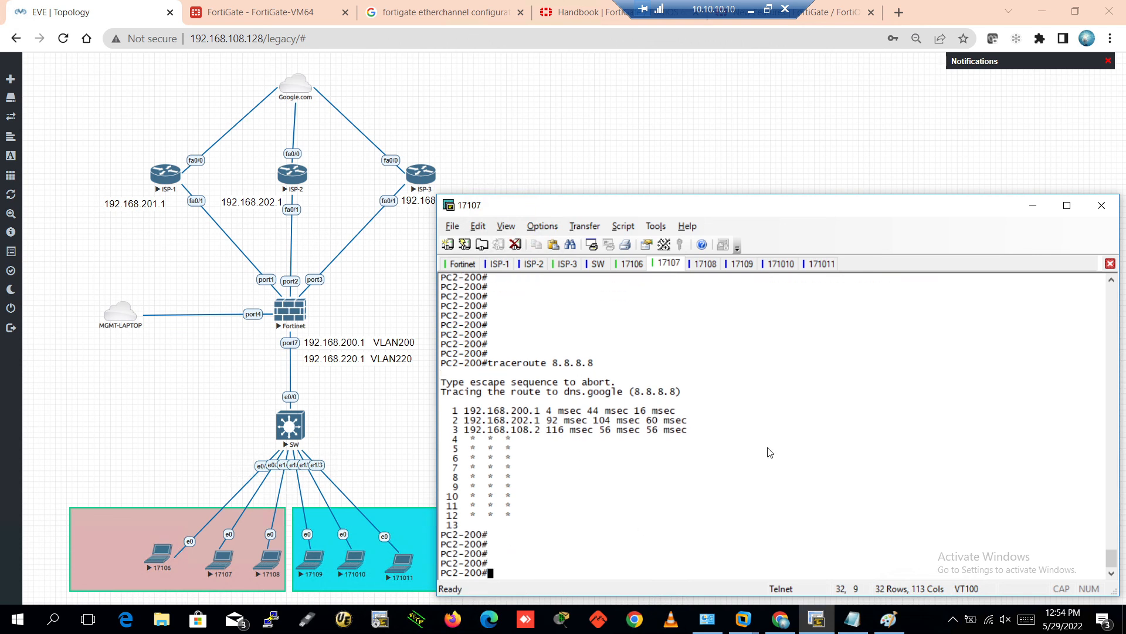
pyautogui.scroll(2, 769, 452)
pyautogui.scroll(-2, 768, 452)
pyautogui.click(252, 18)
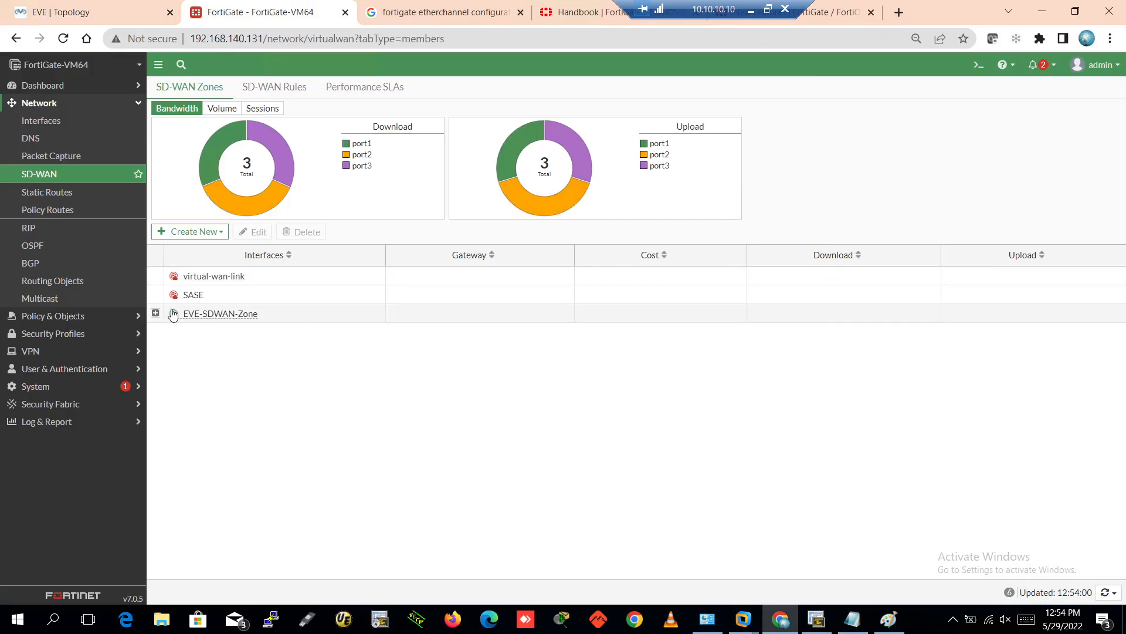
# Open the implicit sd-wan rule from the SD-WAN Rules list for editing
pyautogui.click(156, 312)
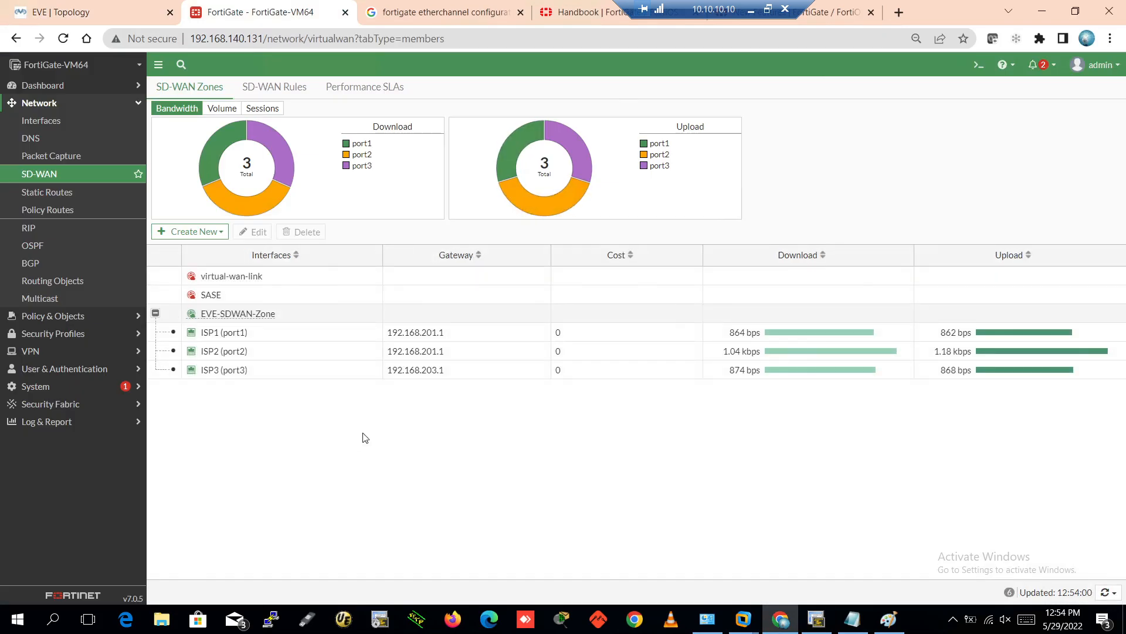
pyautogui.click(275, 87)
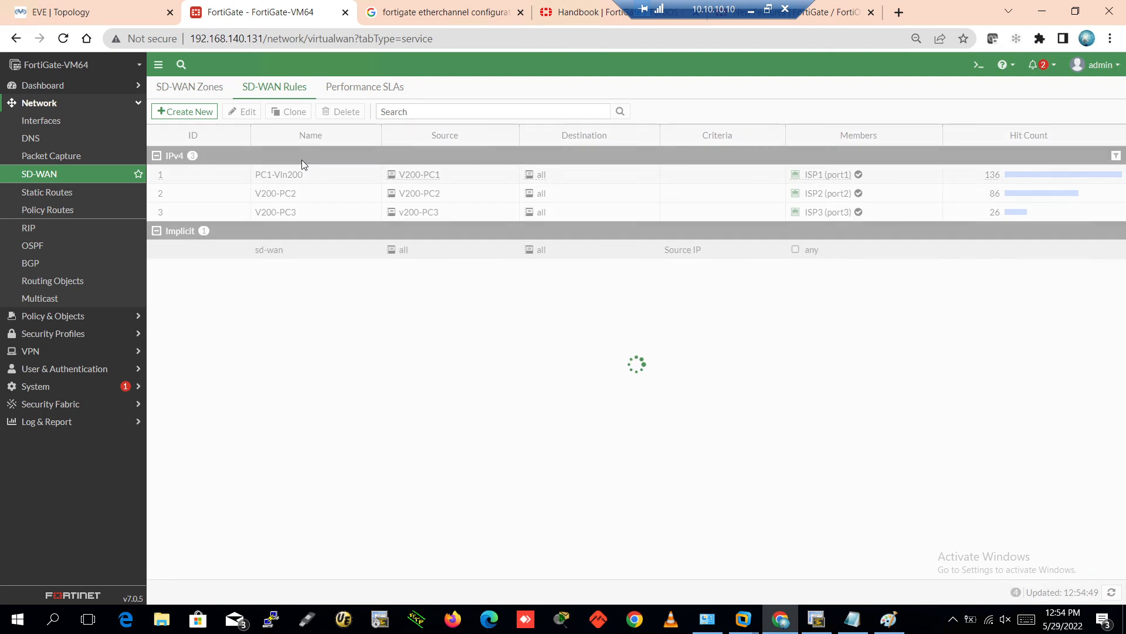
pyautogui.click(329, 253)
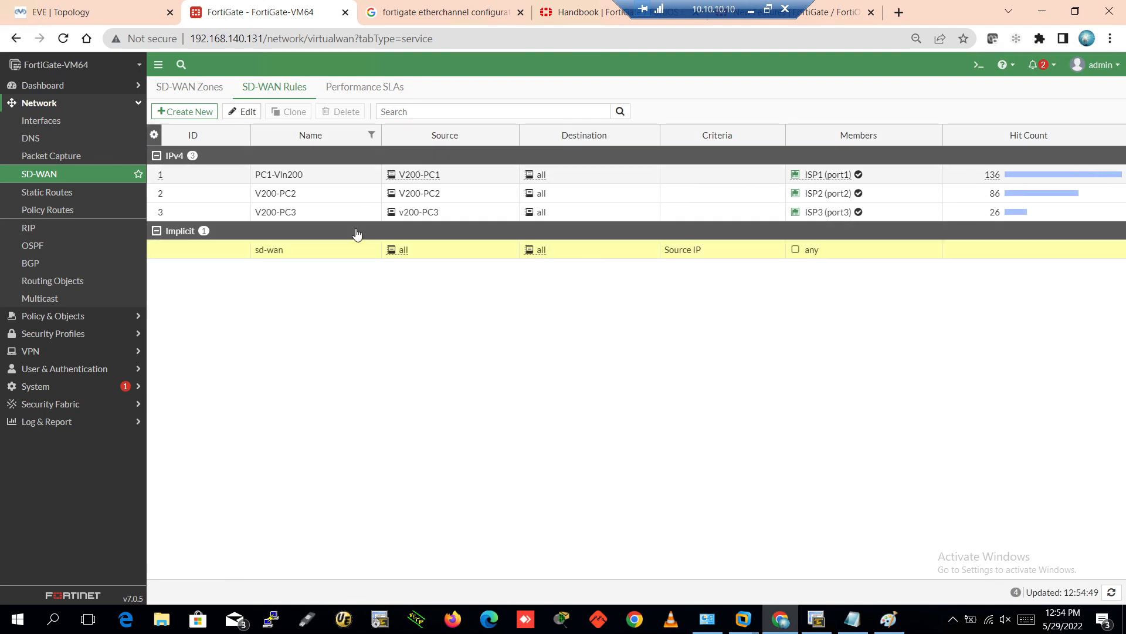
pyautogui.doubleClick(320, 249)
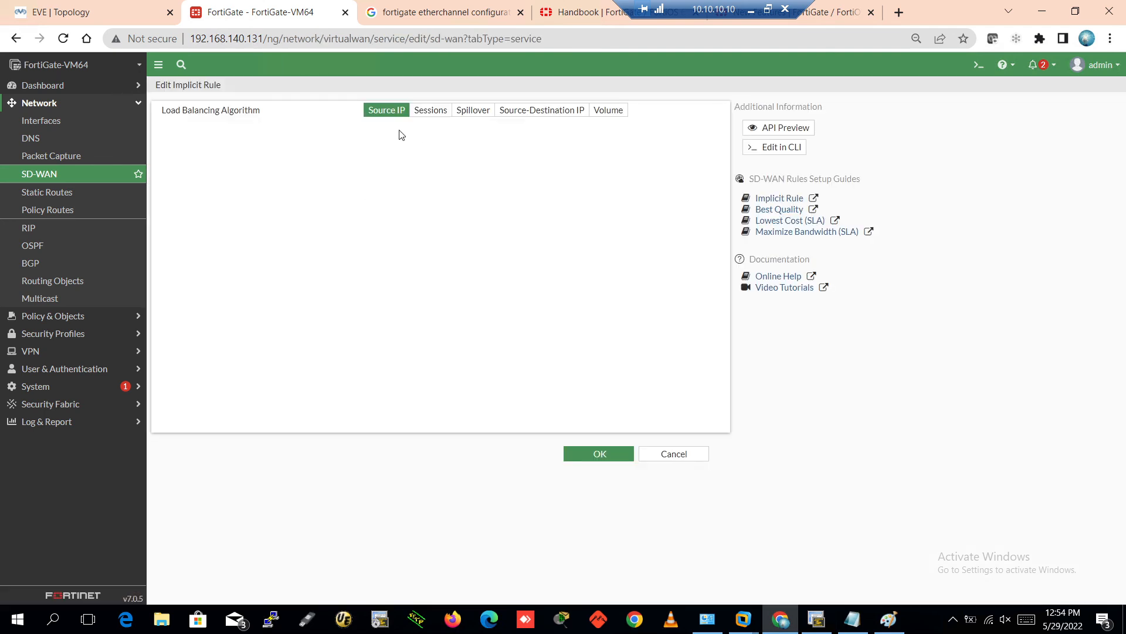
# Try Sessions load balancing, setting ISP1's weight to 0 and then reverting it to 1
pyautogui.click(433, 111)
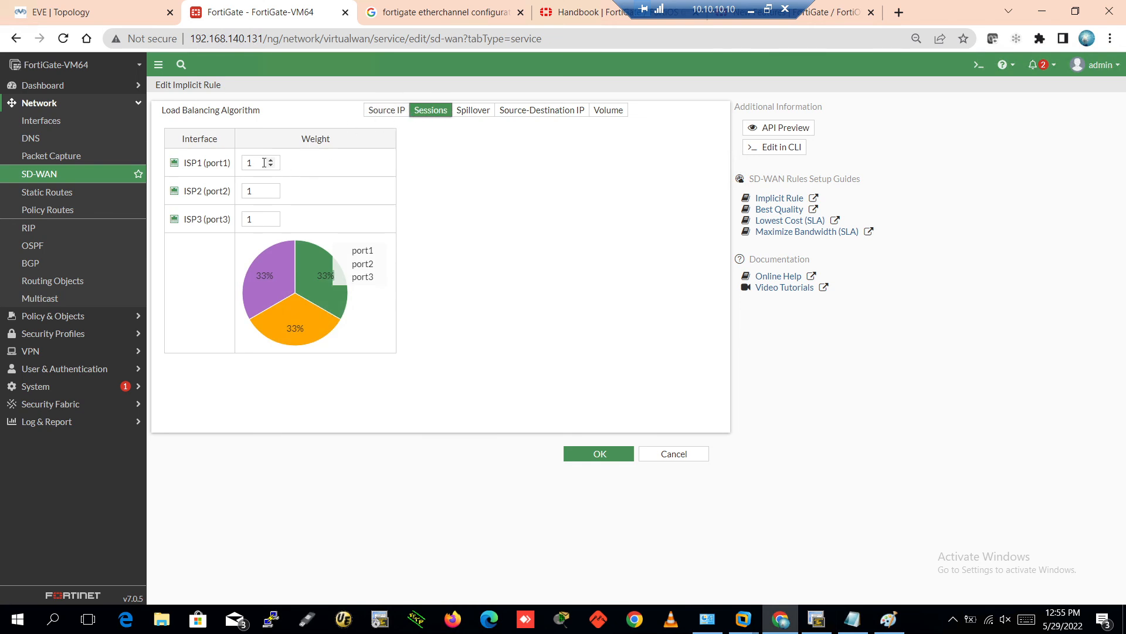
pyautogui.click(254, 164)
pyautogui.write('0')
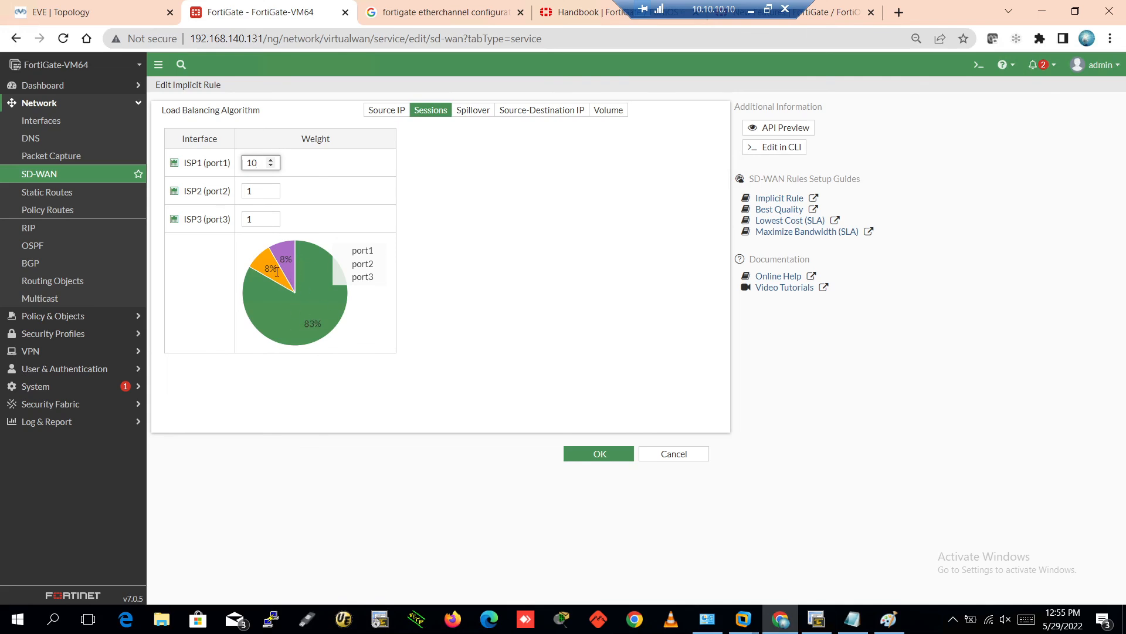
pyautogui.press('BackSpace')
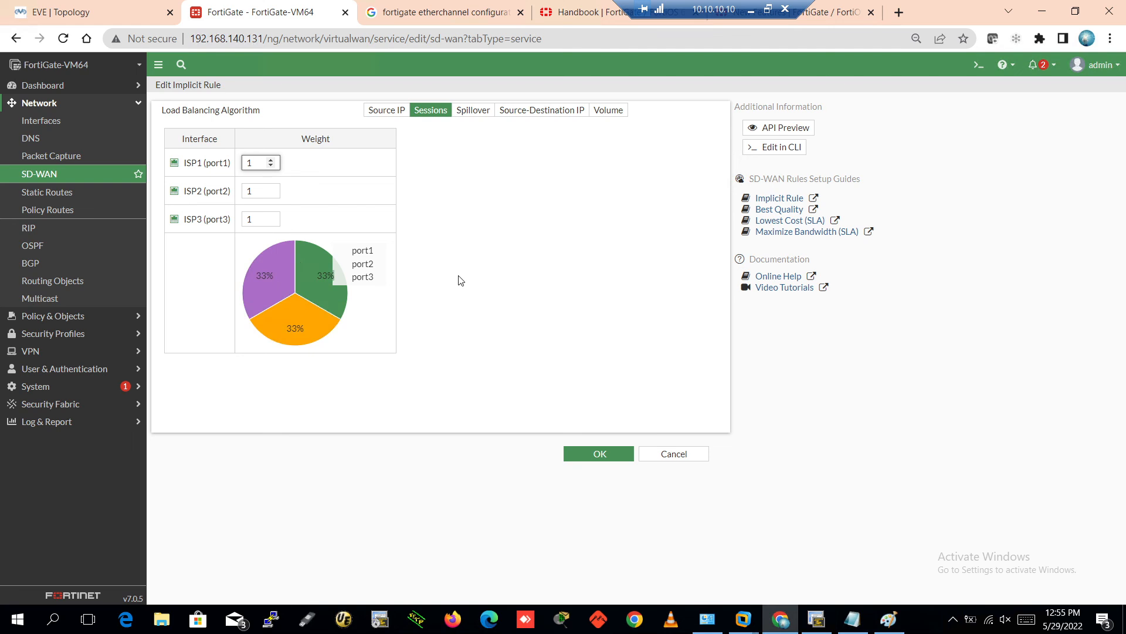
pyautogui.click(491, 249)
# Compare the Spillover, Source-Destination IP and Volume options, then reselect Source IP
pyautogui.click(473, 110)
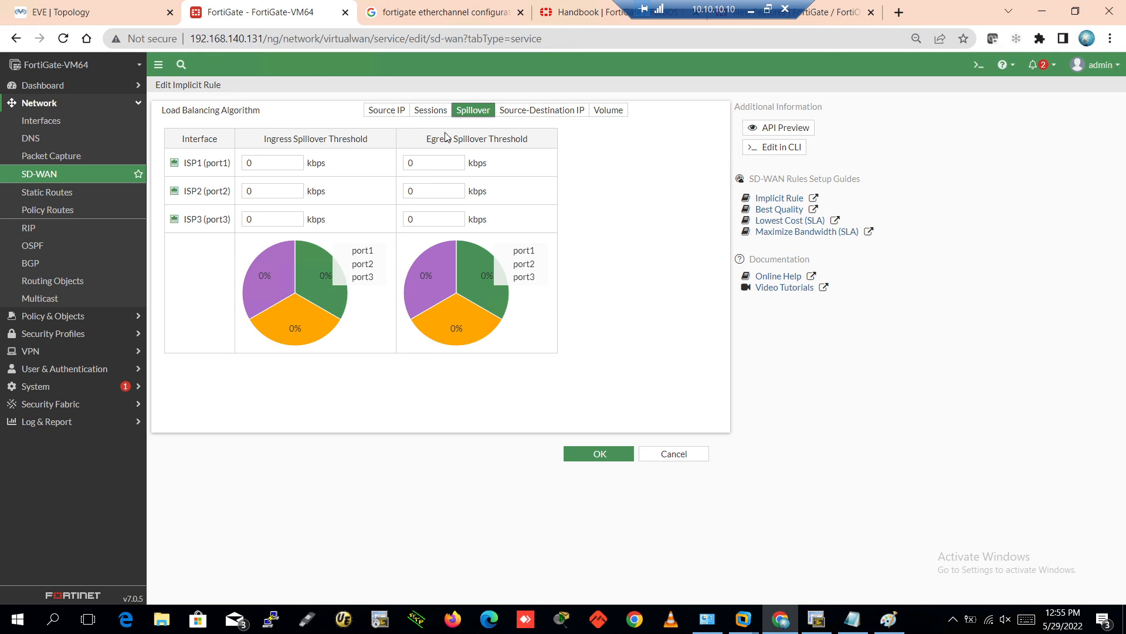
pyautogui.click(545, 114)
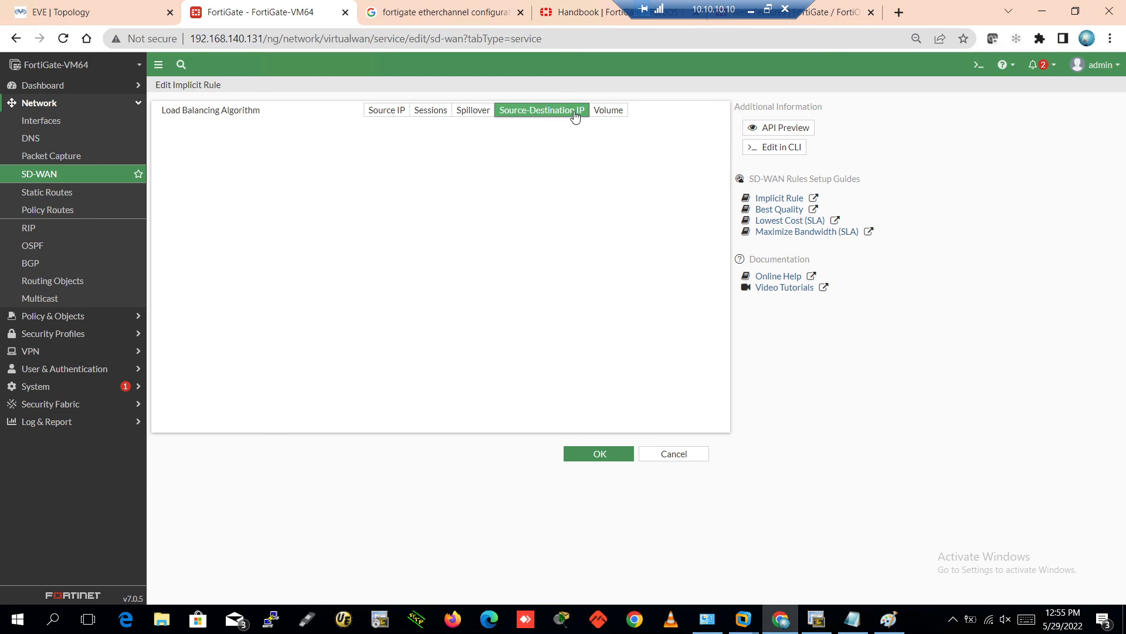
pyautogui.click(600, 116)
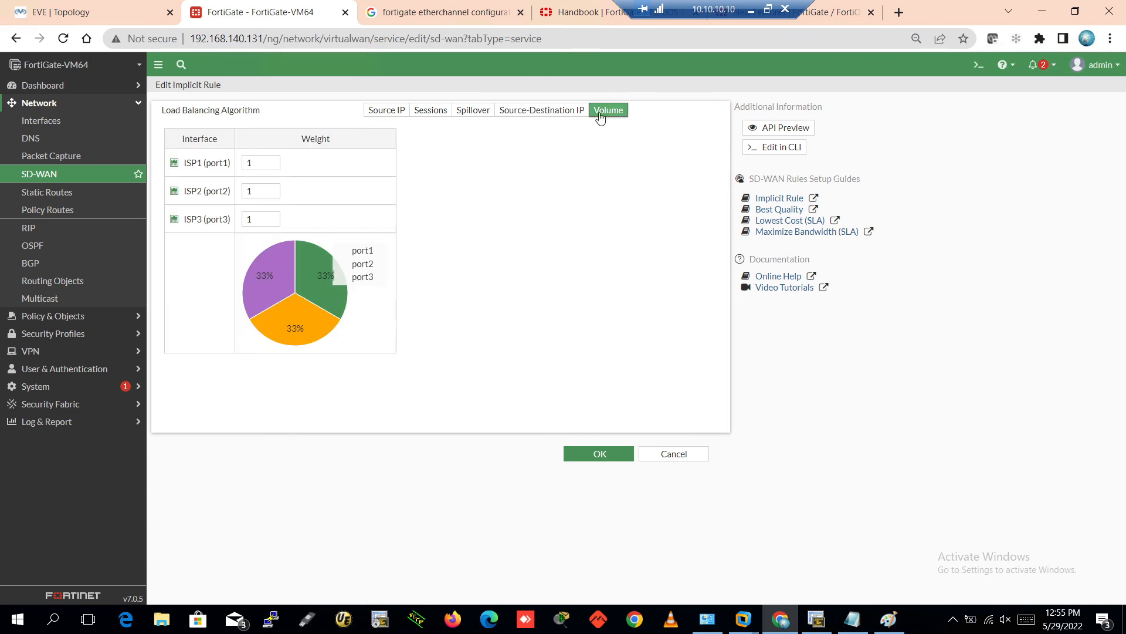
pyautogui.click(380, 113)
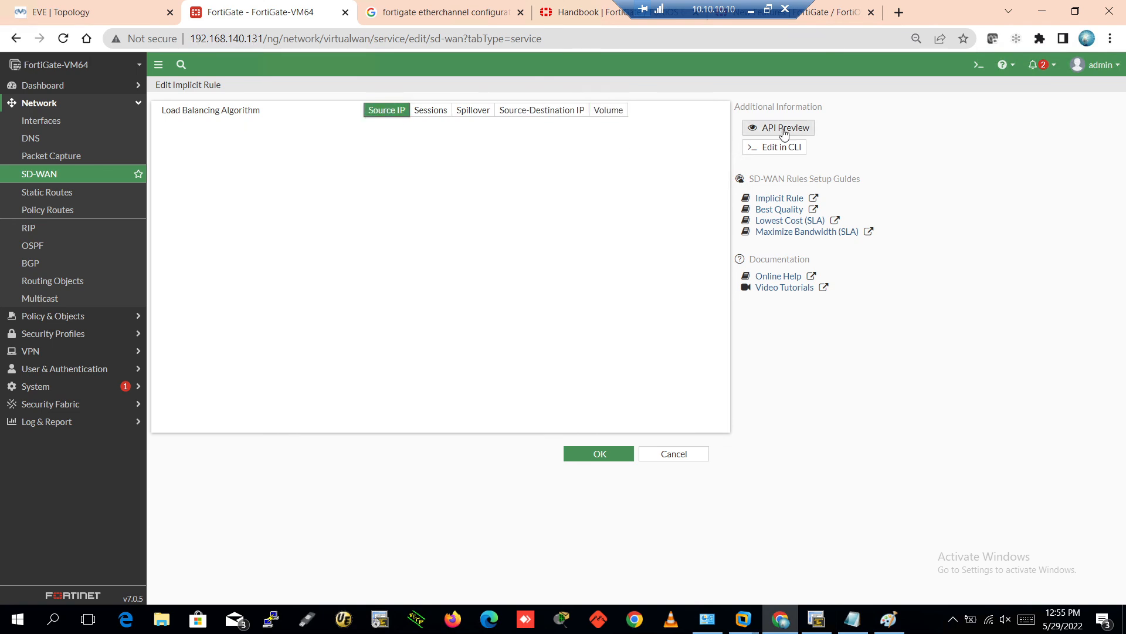
pyautogui.click(773, 150)
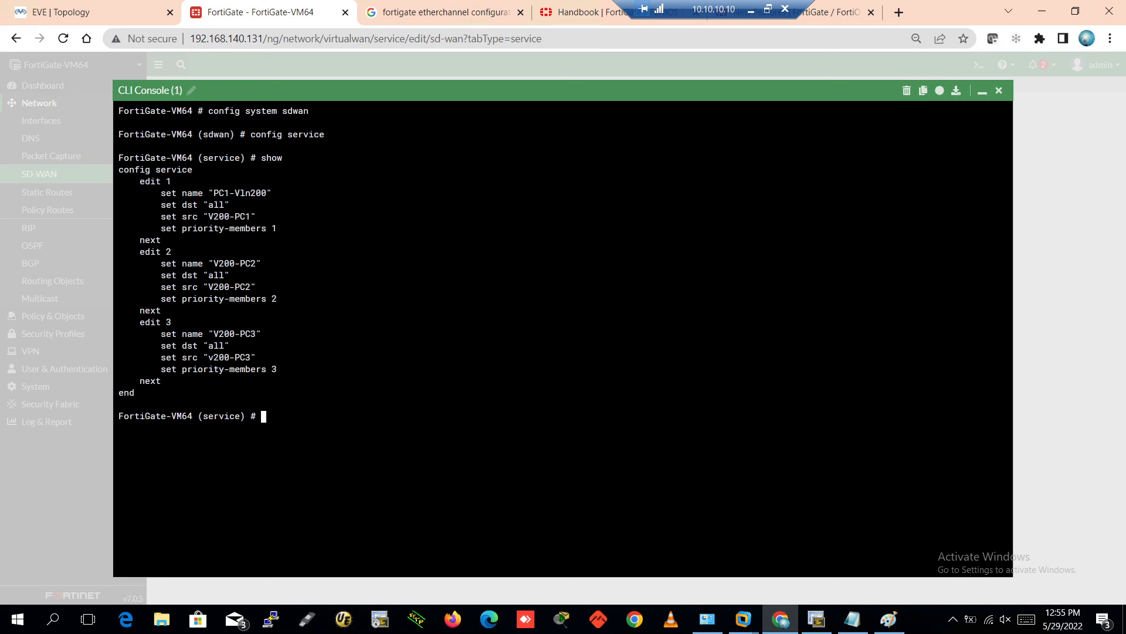
# Review the 'show' output listing rules PC1-Vln200, V200-PC2 and V200-PC3 with priority members 1, 2, 3
pyautogui.moveTo(246, 159); pyautogui.dragTo(313, 159)
pyautogui.moveTo(208, 111); pyautogui.dragTo(309, 110)
pyautogui.moveTo(255, 135); pyautogui.dragTo(341, 135)
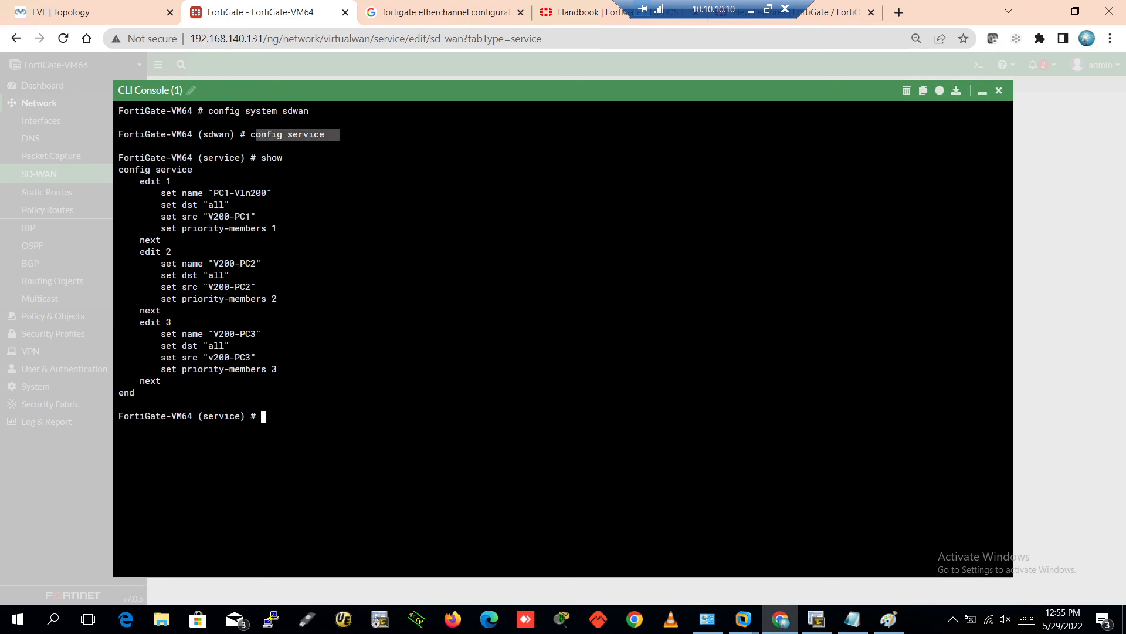
pyautogui.moveTo(262, 158); pyautogui.dragTo(292, 158)
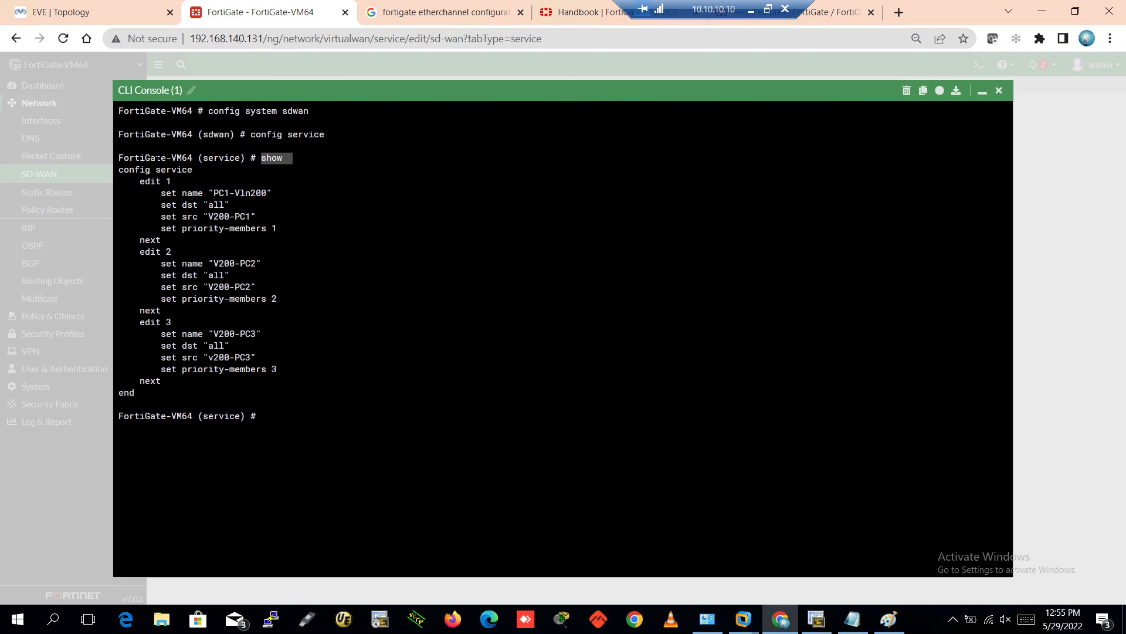
pyautogui.moveTo(198, 158); pyautogui.dragTo(266, 193)
pyautogui.click(191, 193)
pyautogui.moveTo(141, 181); pyautogui.dragTo(335, 381)
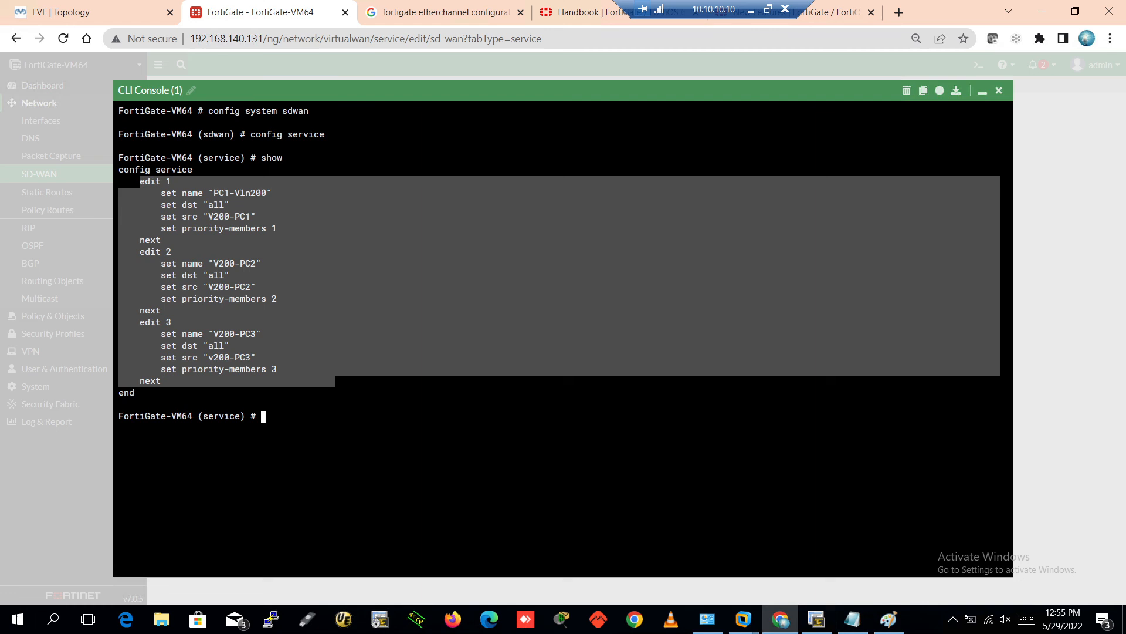
pyautogui.click(275, 345)
pyautogui.moveTo(156, 334); pyautogui.dragTo(293, 381)
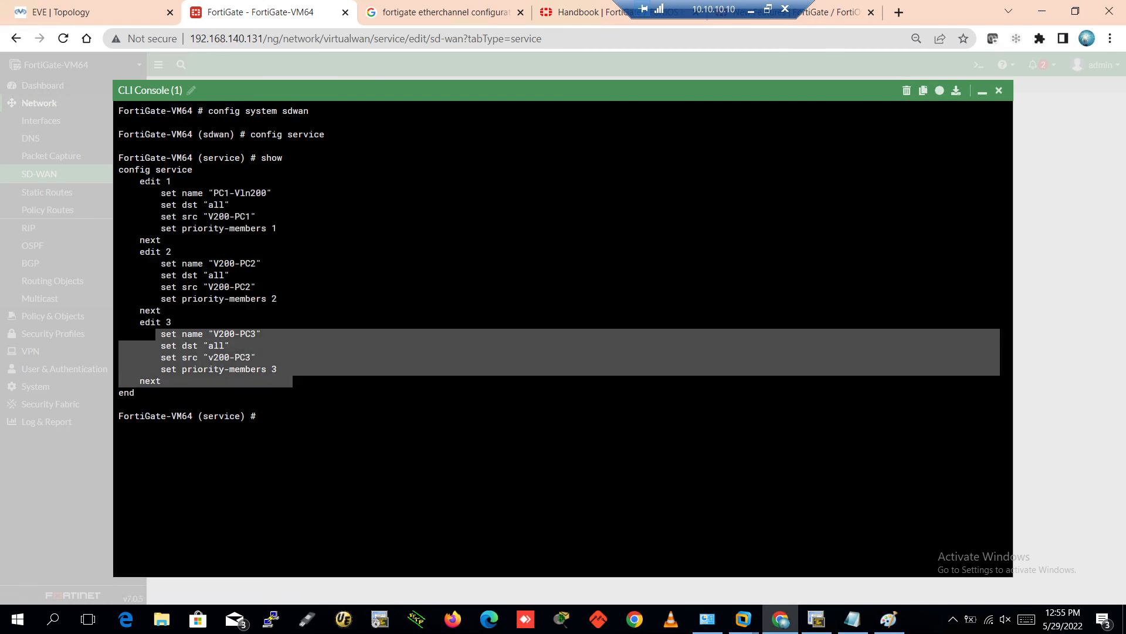
pyautogui.moveTo(145, 181); pyautogui.dragTo(282, 229)
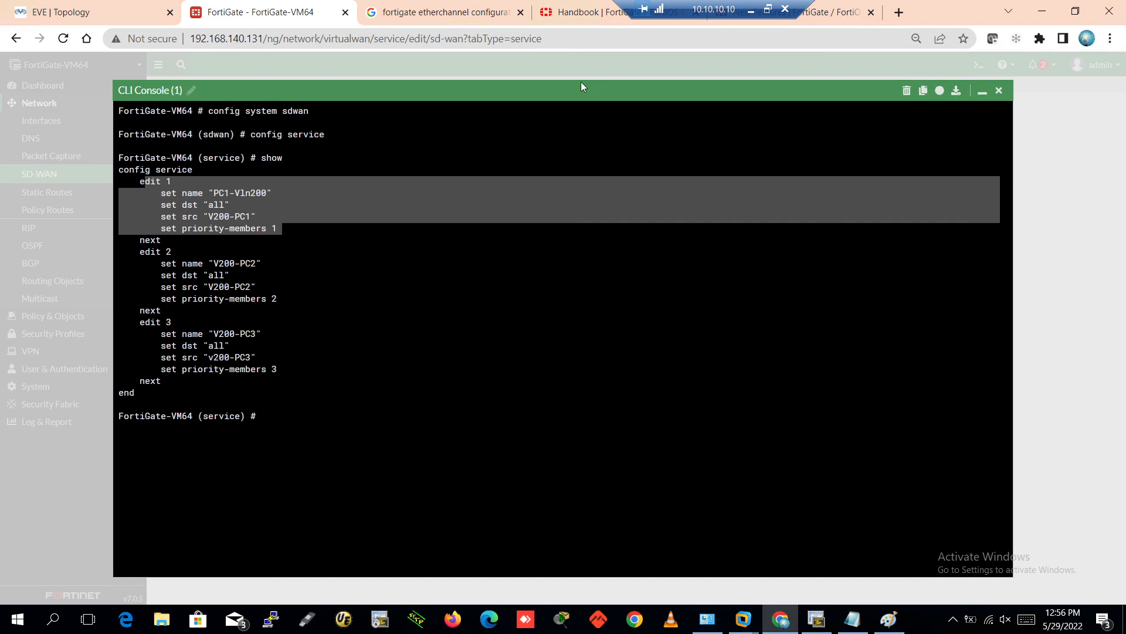
# Close the CLI console and view the static default route under Network > Static Routes
pyautogui.click(999, 92)
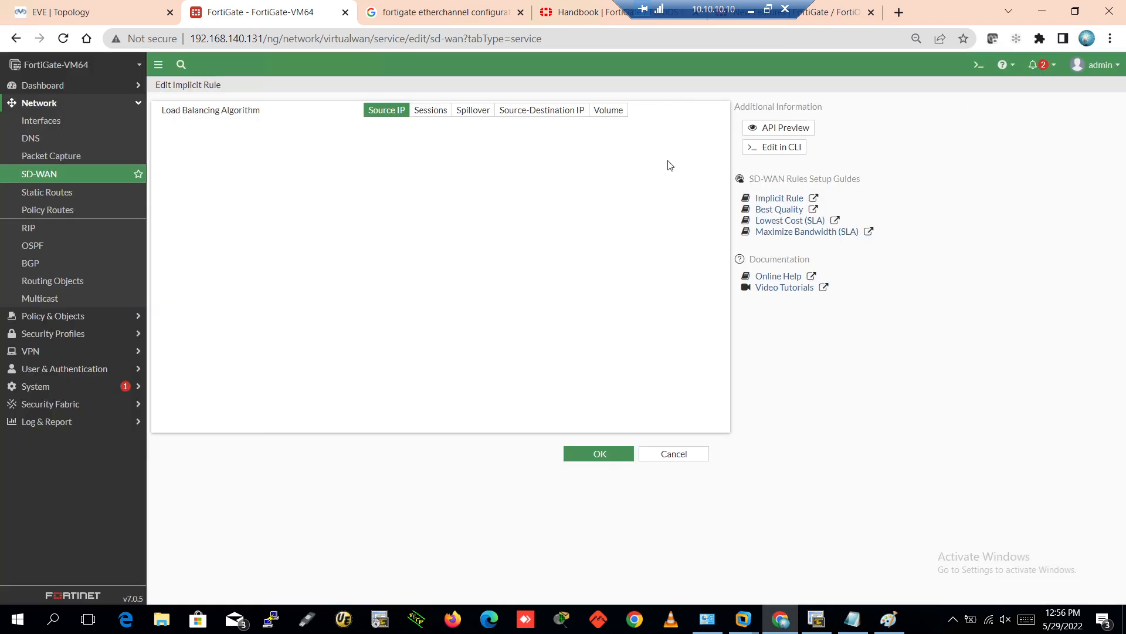
pyautogui.click(105, 192)
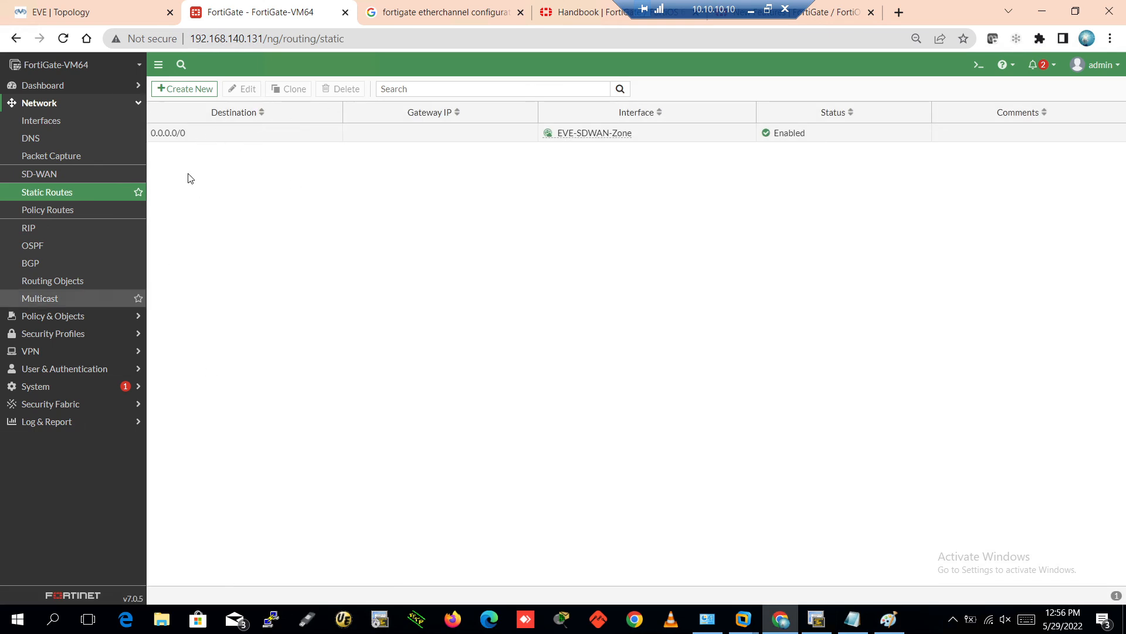
pyautogui.click(44, 104)
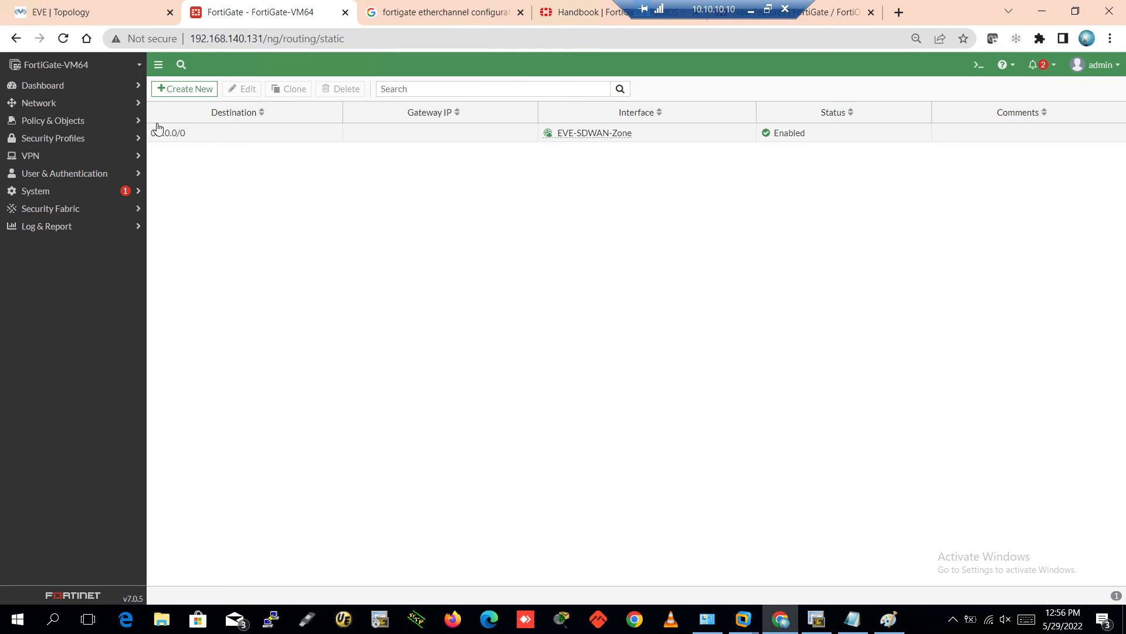
pyautogui.click(42, 86)
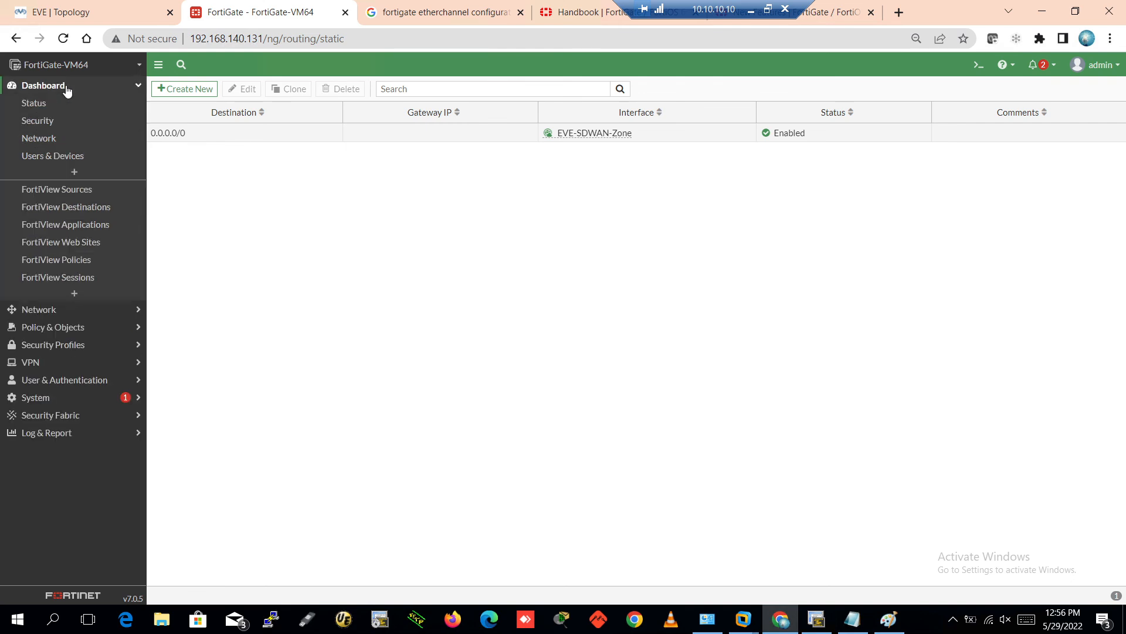
pyautogui.click(66, 88)
# View the empty Virtual IPs and IP Pools lists, then minimize the remote desktop session
pyautogui.click(64, 121)
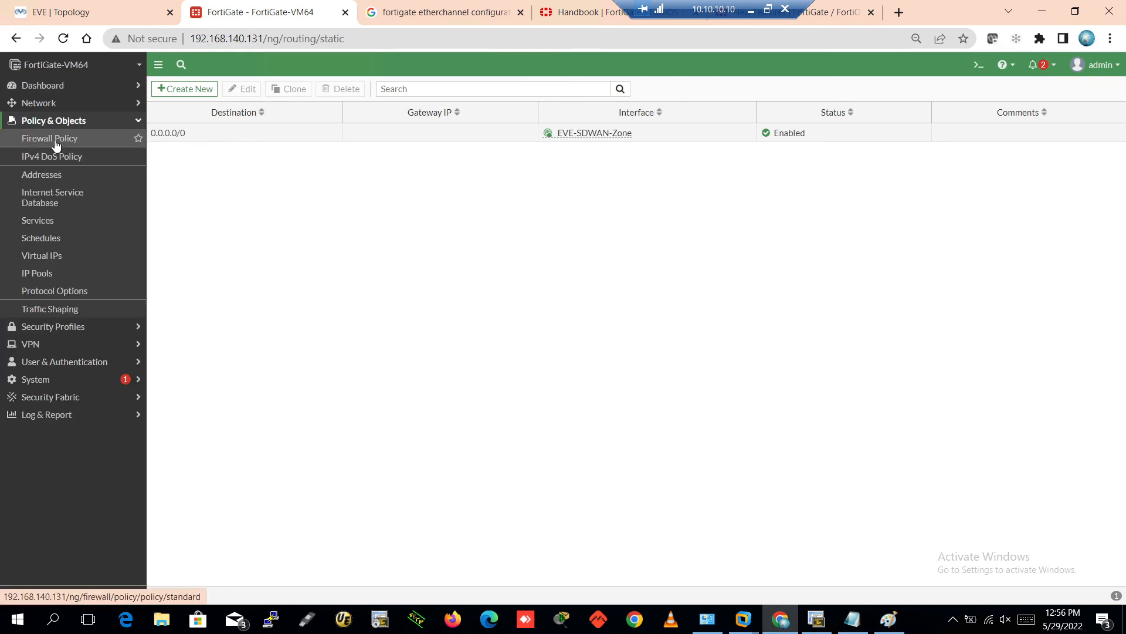
pyautogui.click(59, 255)
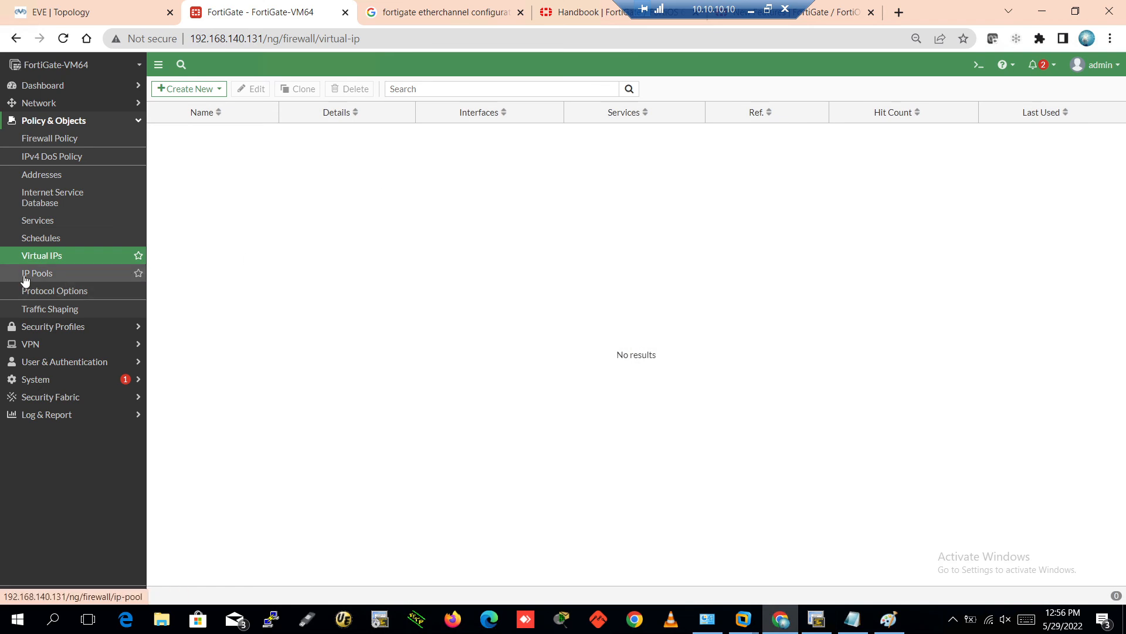
pyautogui.click(47, 276)
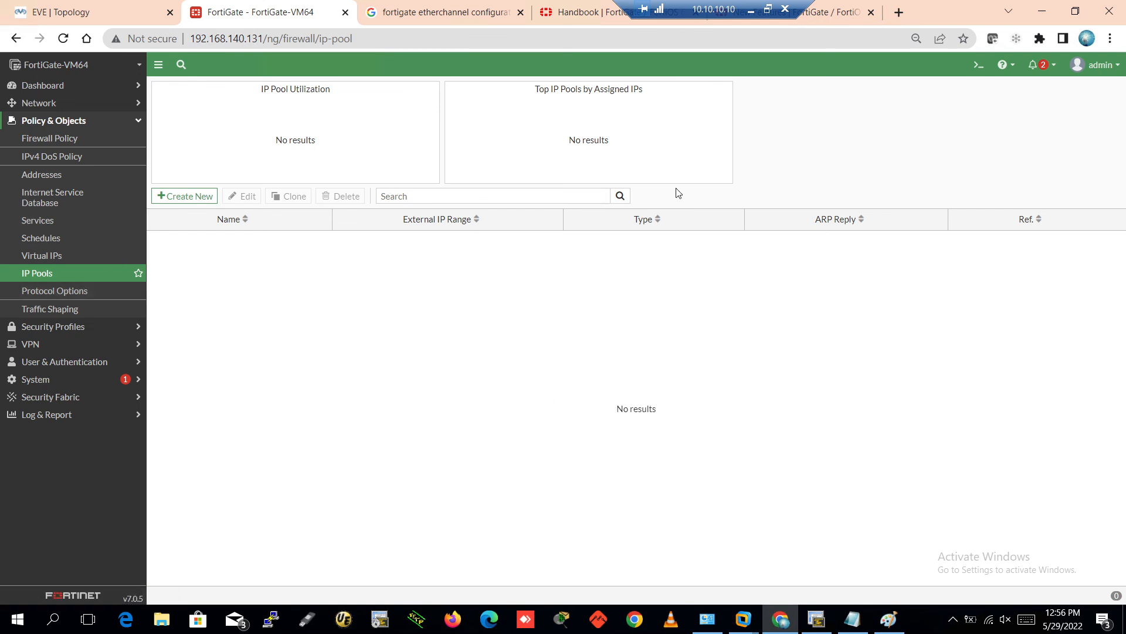
pyautogui.click(752, 10)
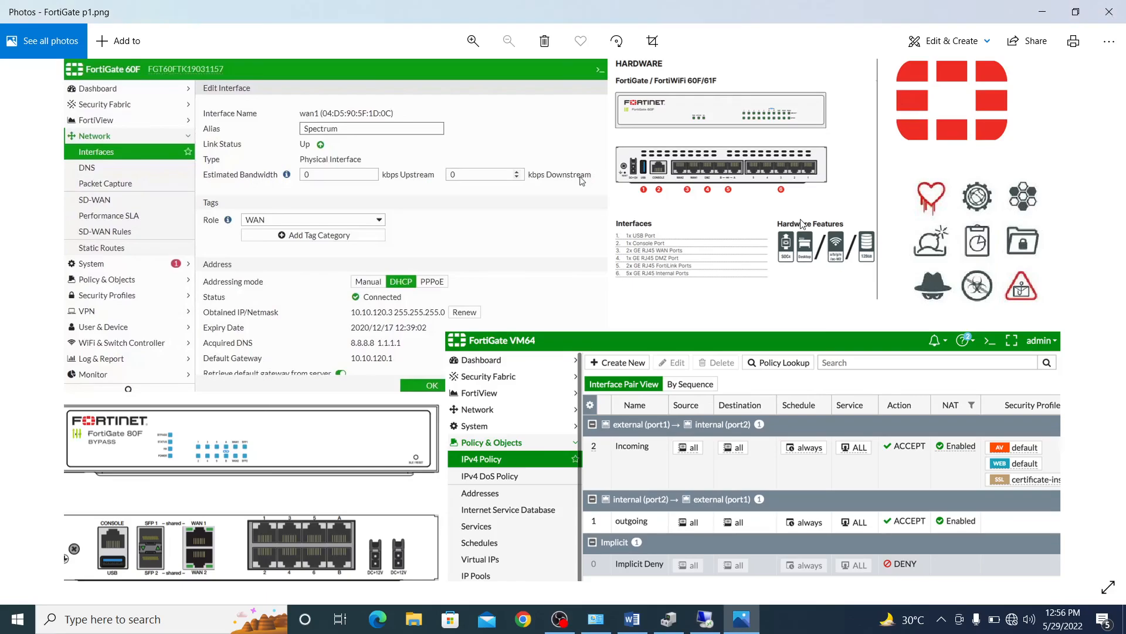